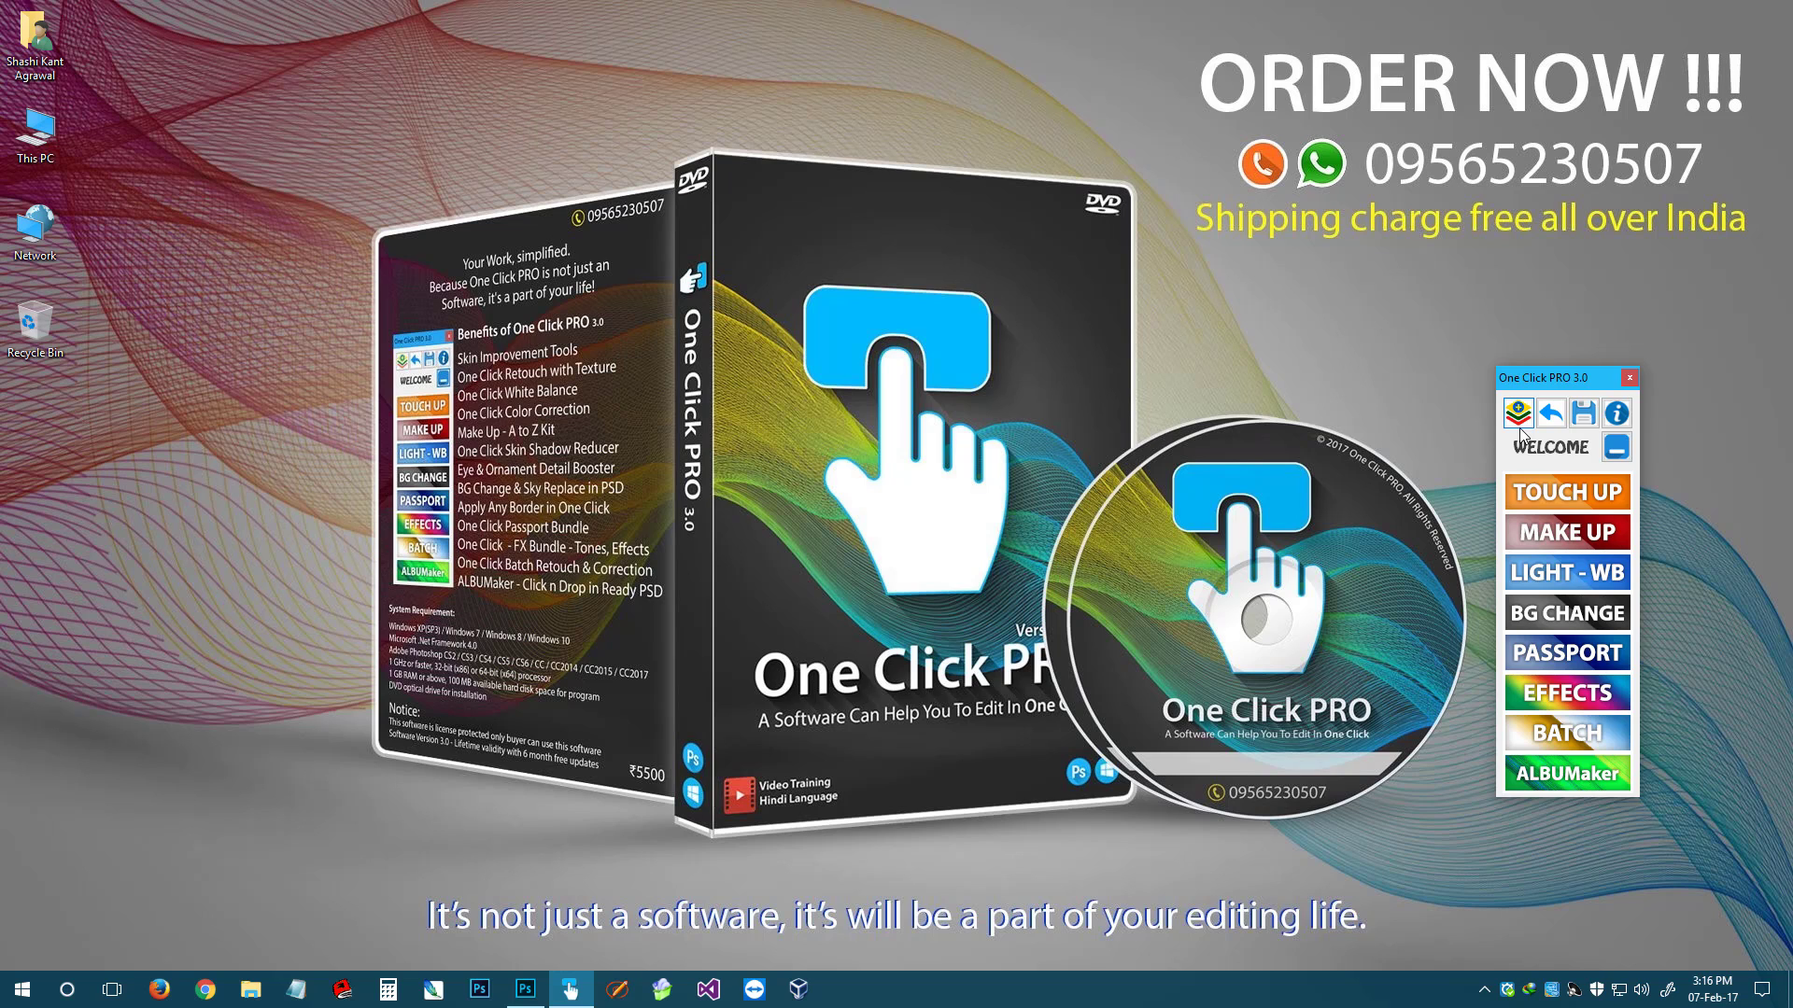
# Move the One Click PRO panel to the other side of the desktop and view the BG Change tools
pyautogui.moveTo(1560, 375); pyautogui.dragTo(280, 337)
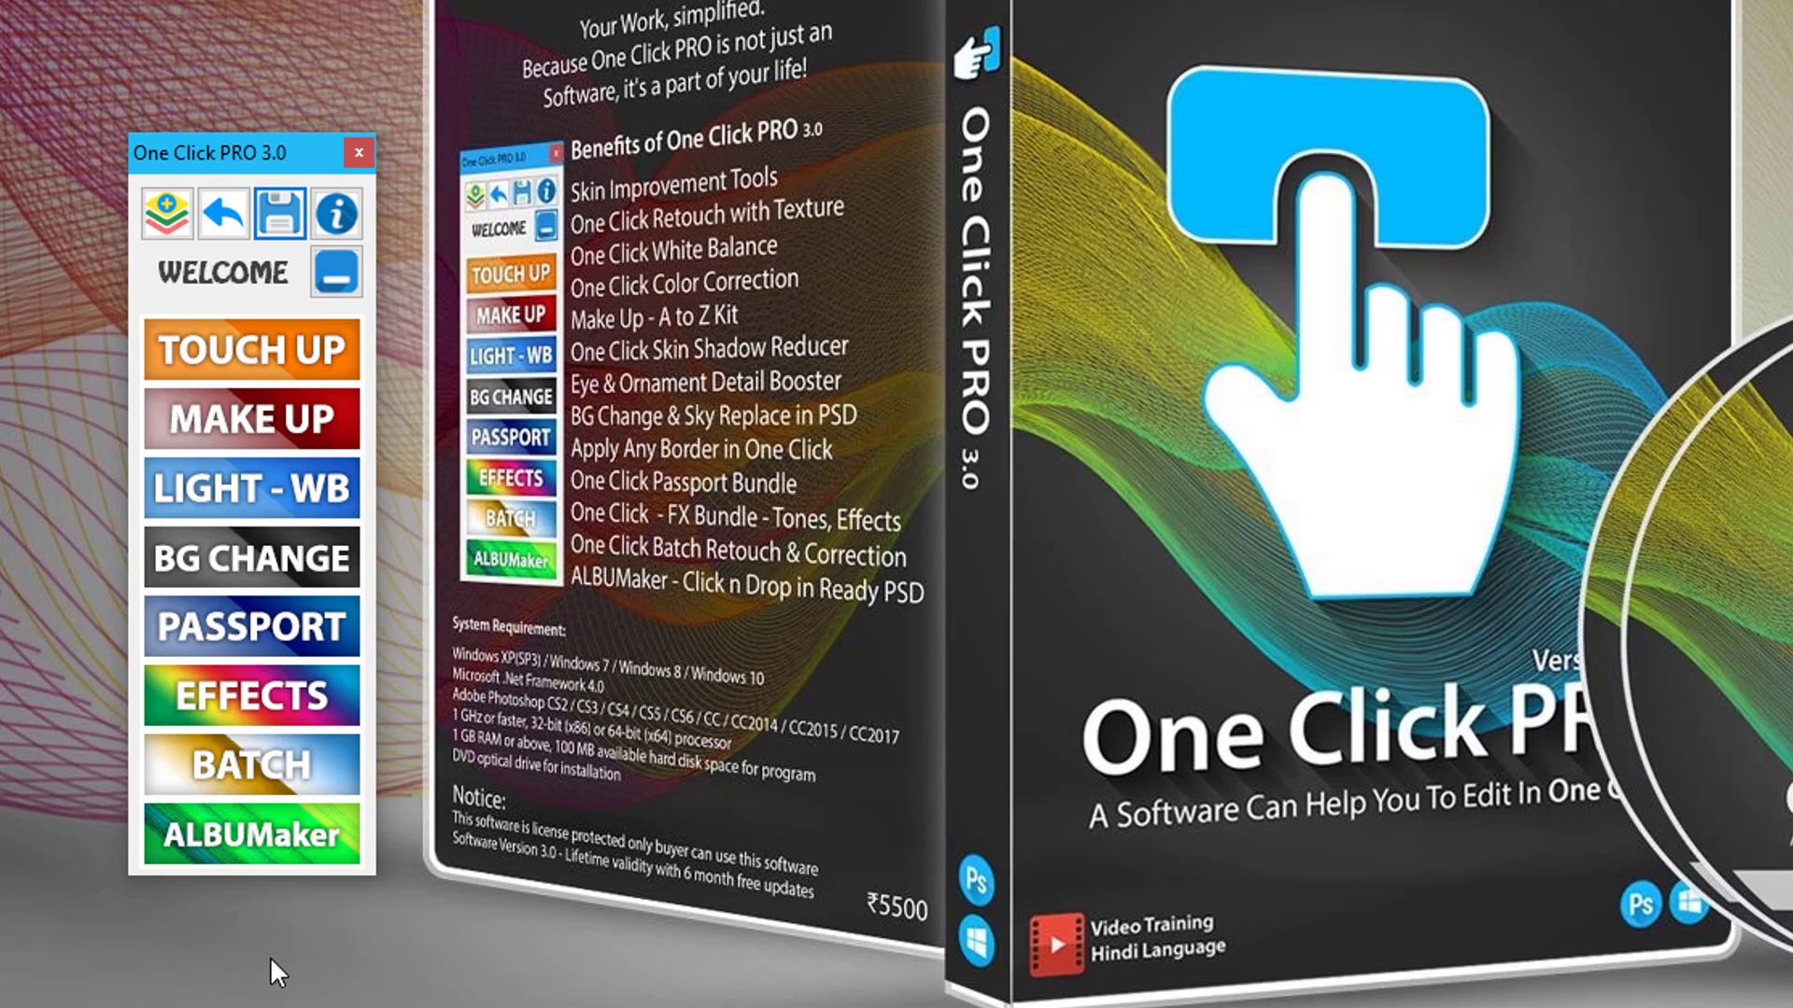
pyautogui.click(280, 564)
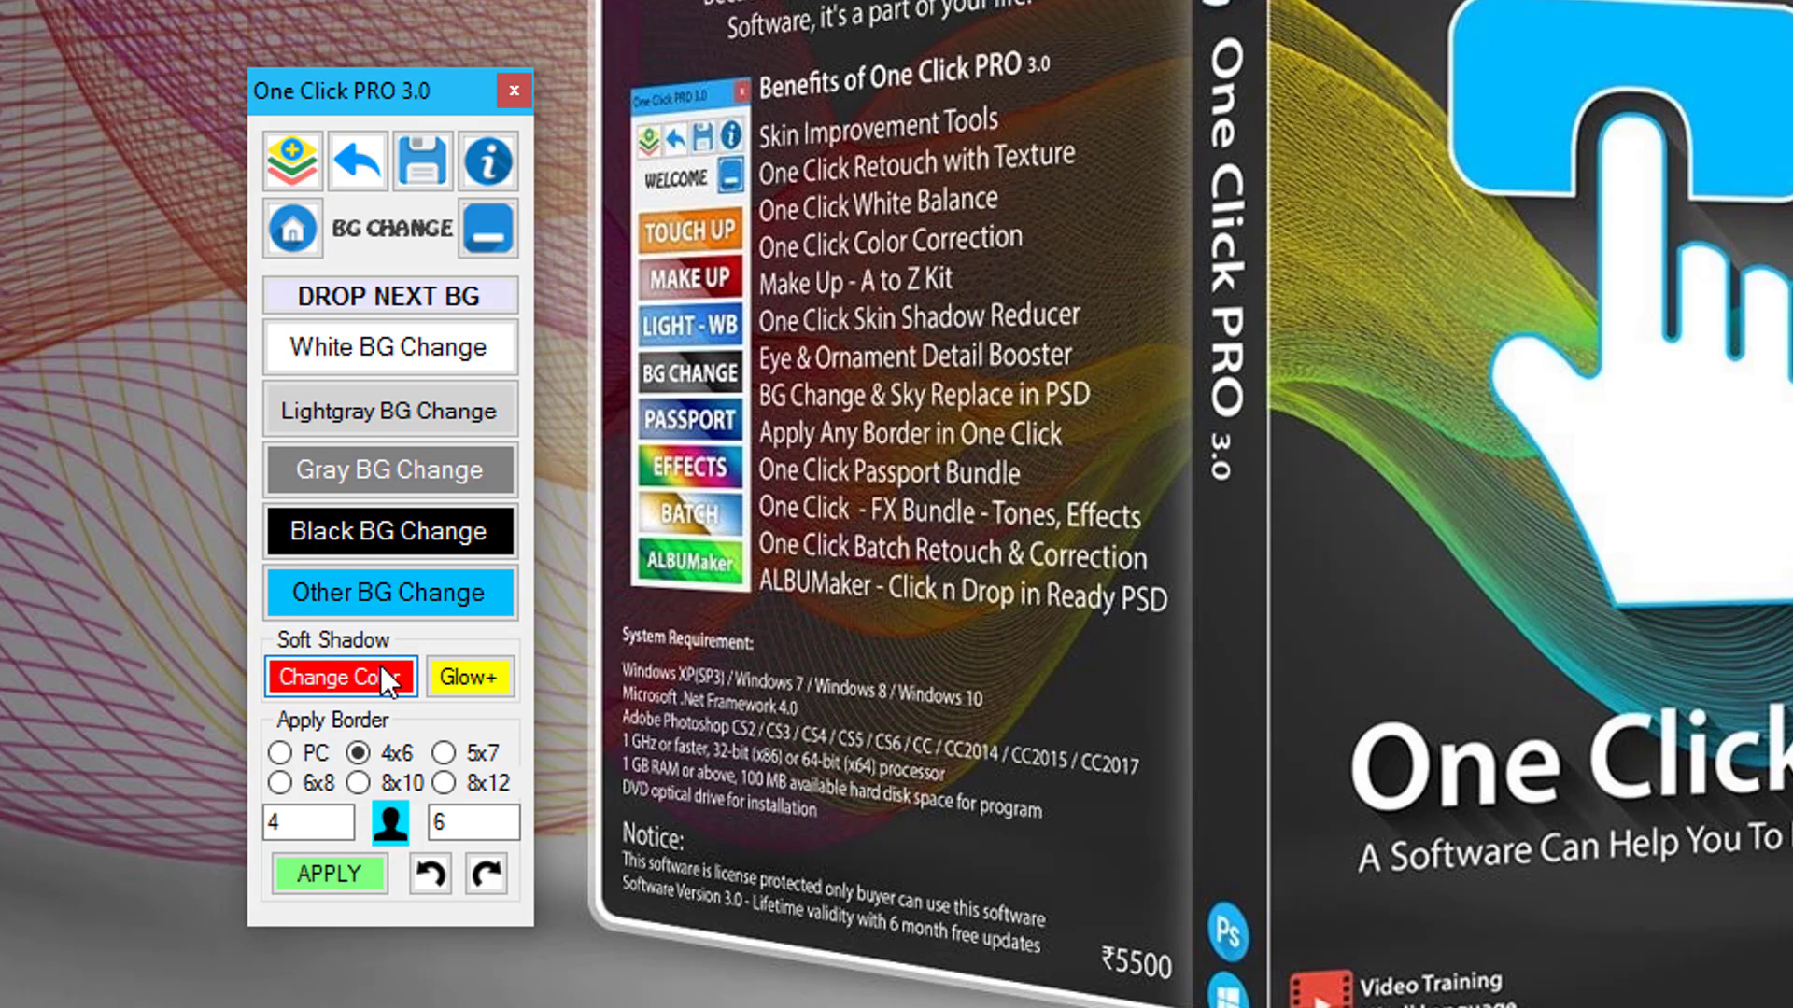
pyautogui.click(292, 215)
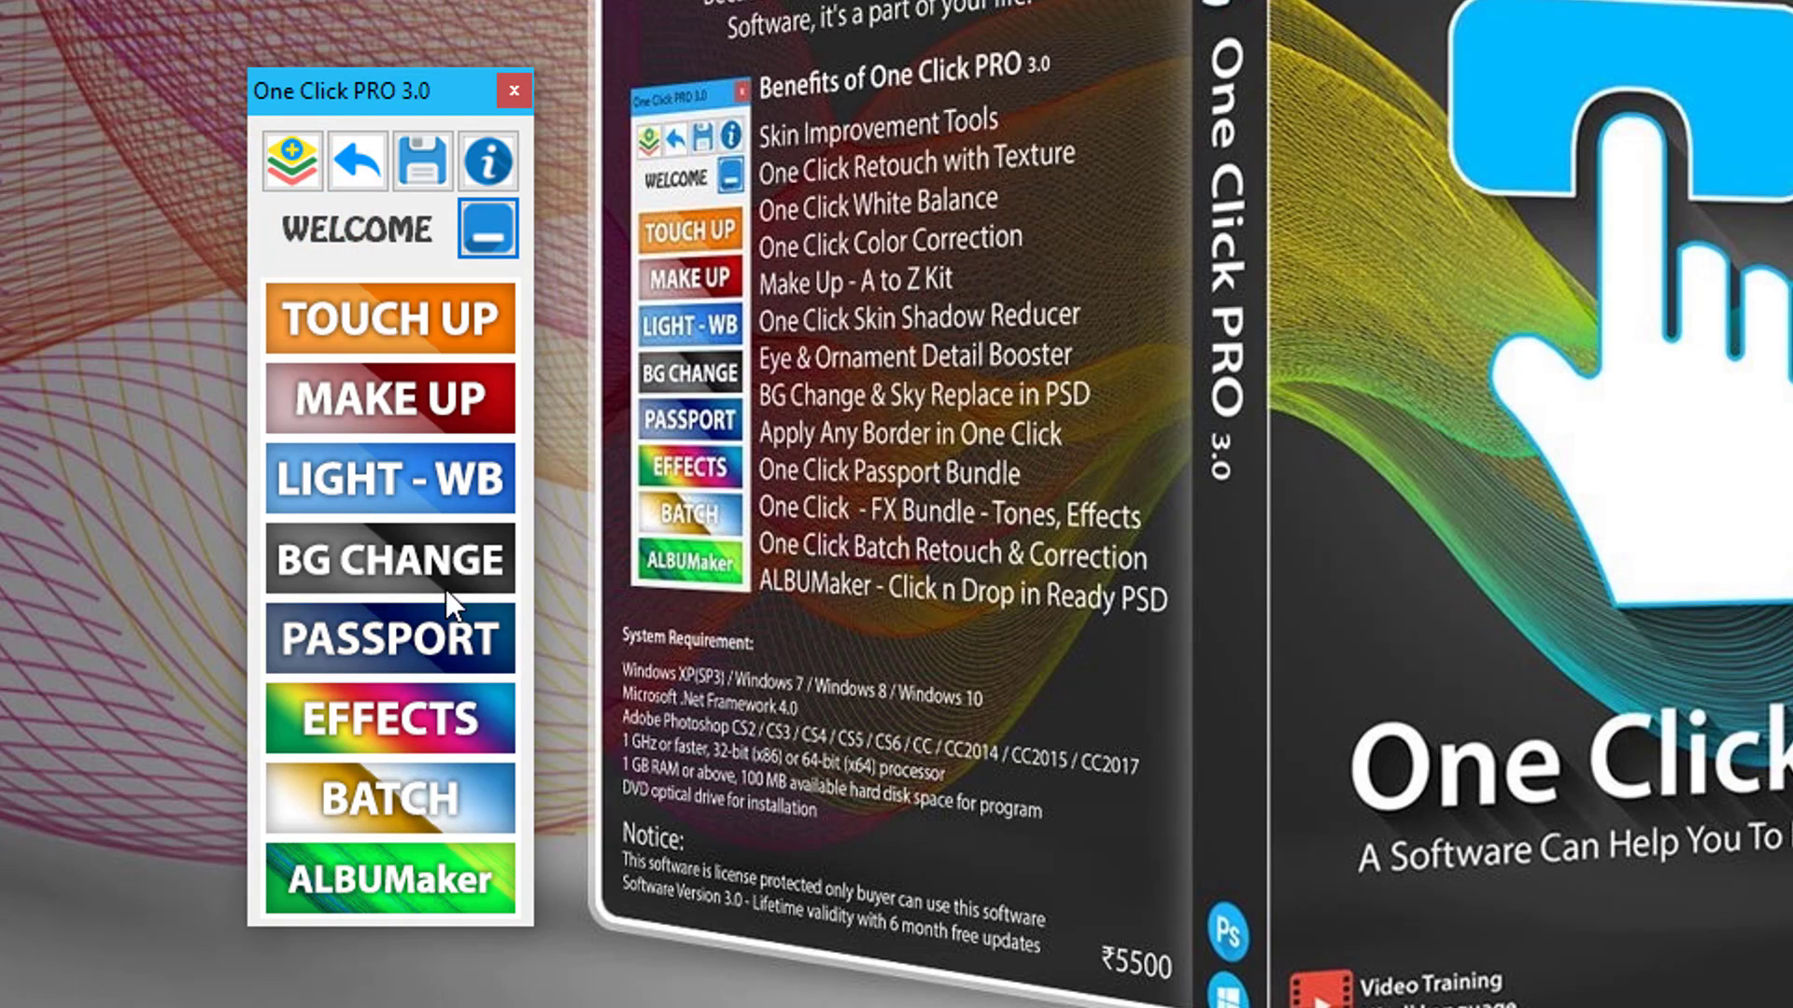
# Browse the Effects list, preview Exhibition, and select Jewellery Highlight as the effect to apply
pyautogui.click(401, 713)
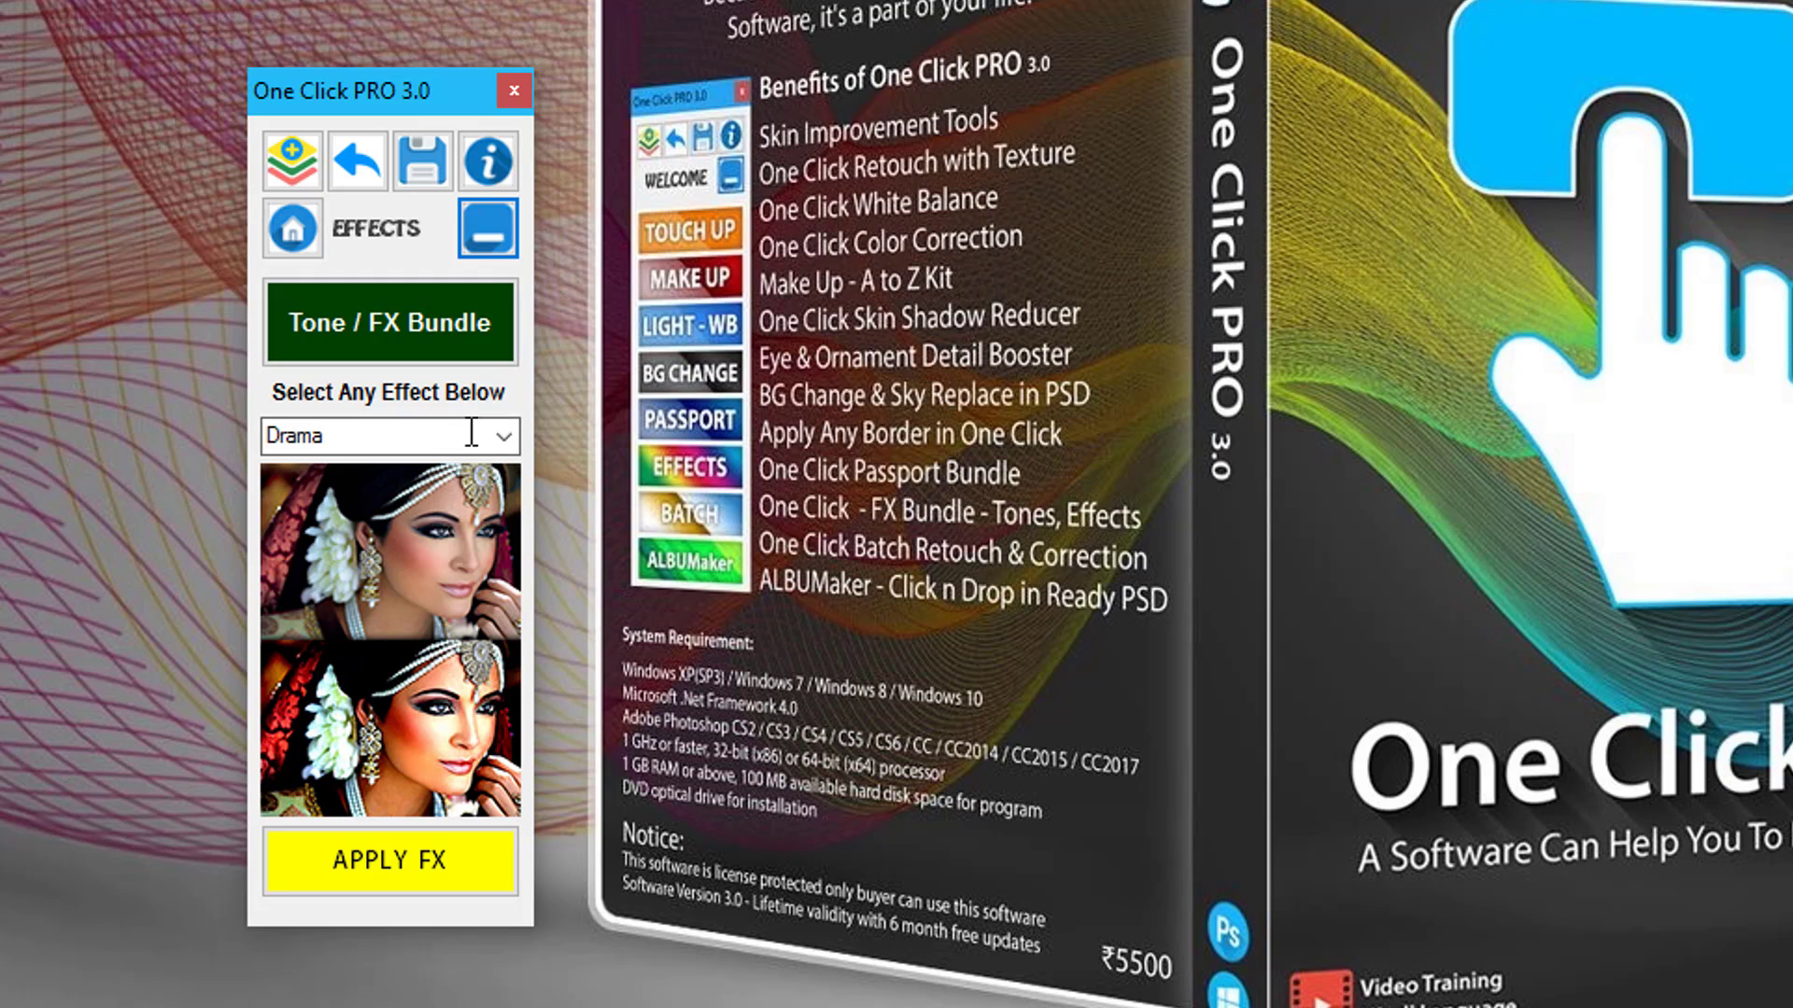
pyautogui.click(505, 435)
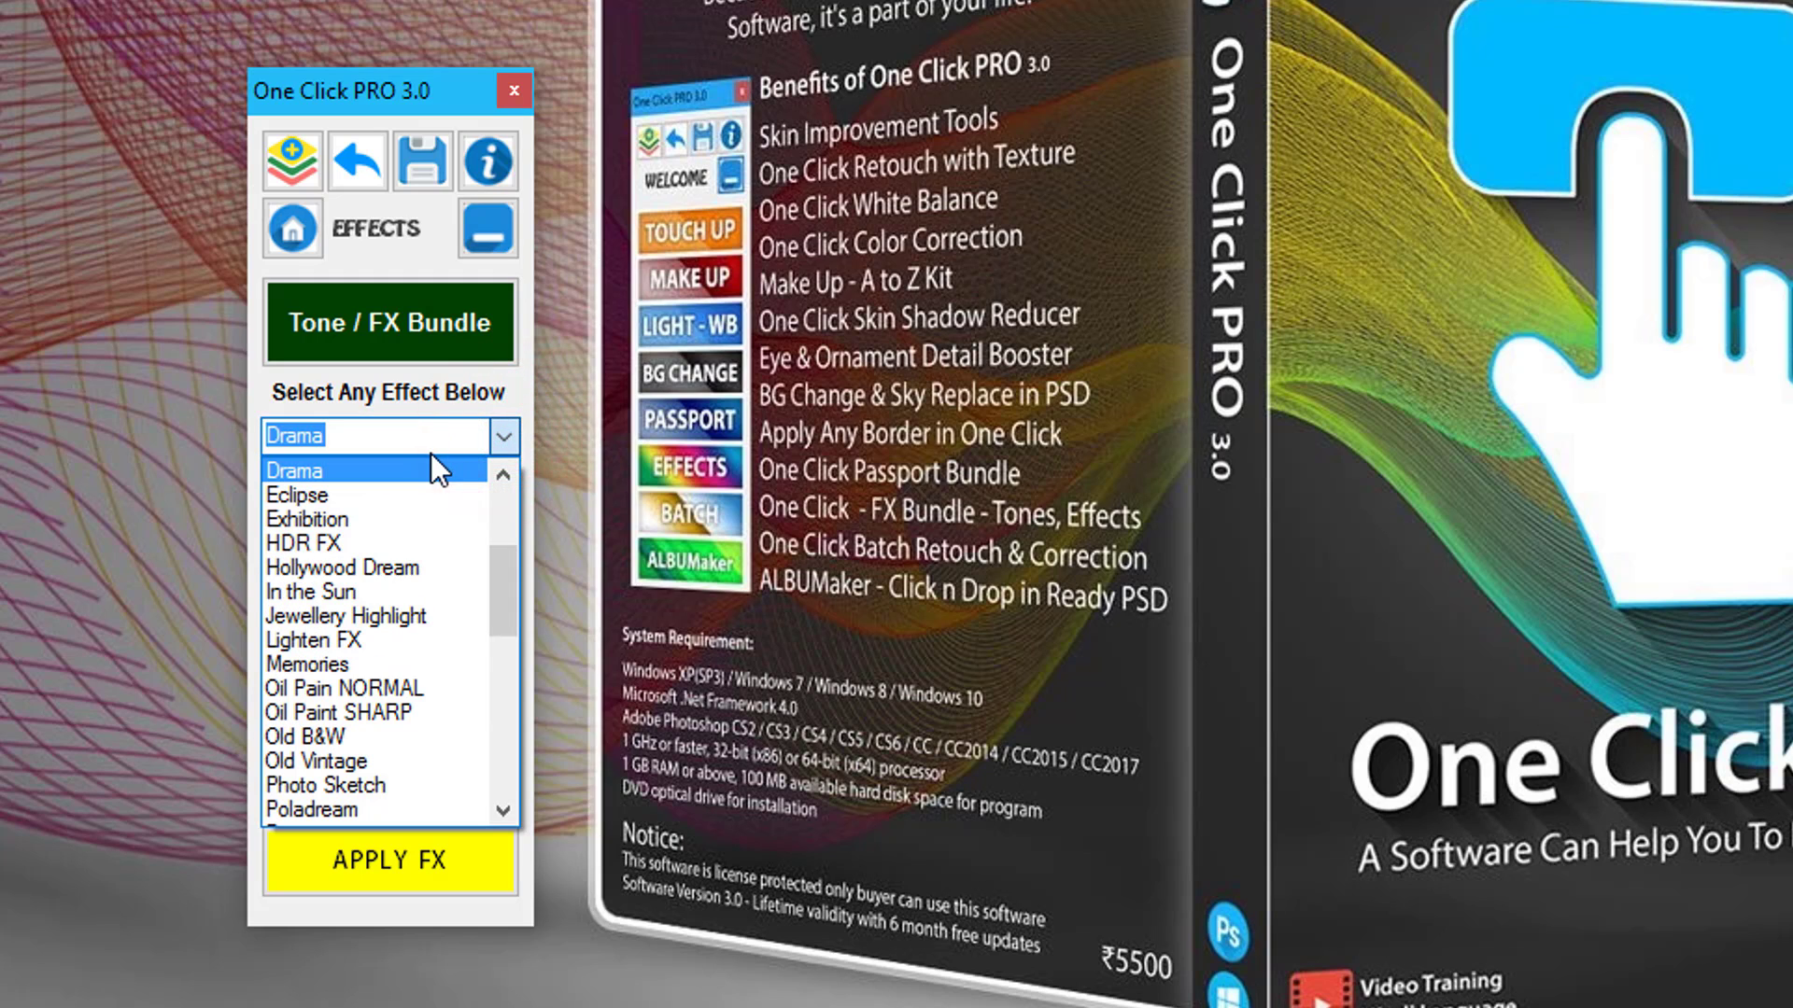
pyautogui.scroll(-2, 374, 616)
pyautogui.click(412, 401)
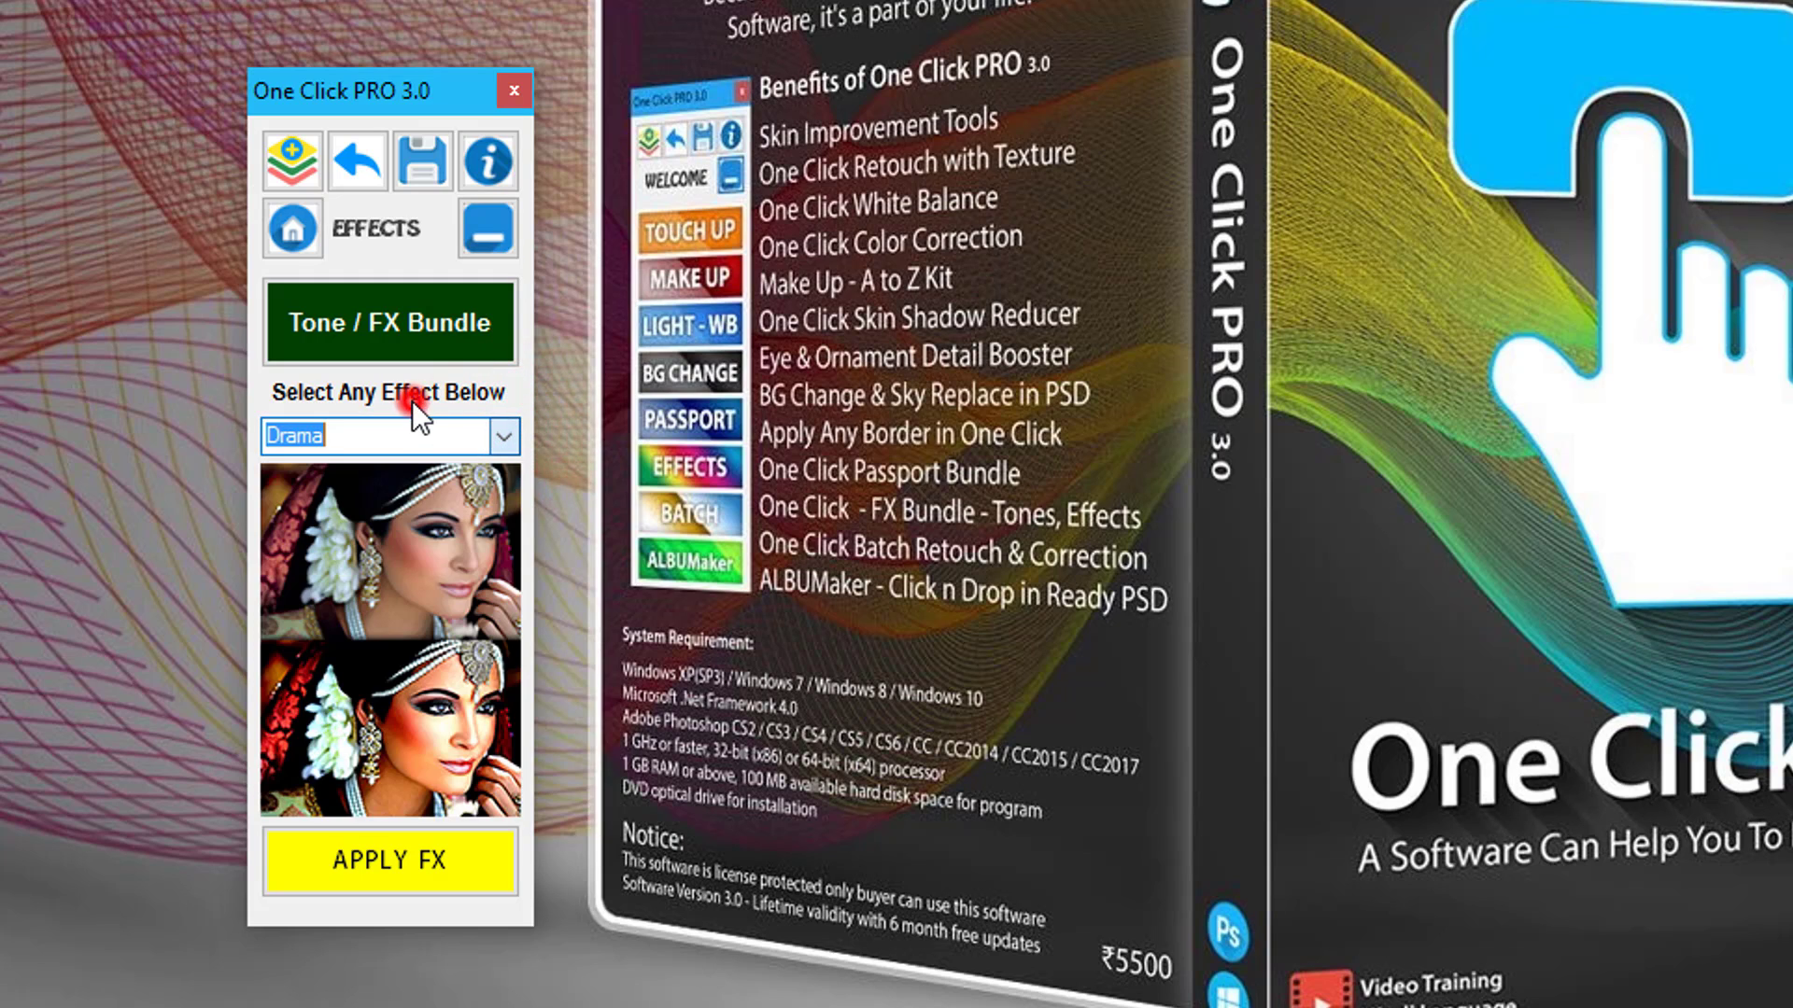
pyautogui.click(505, 436)
pyautogui.click(419, 495)
pyautogui.click(503, 435)
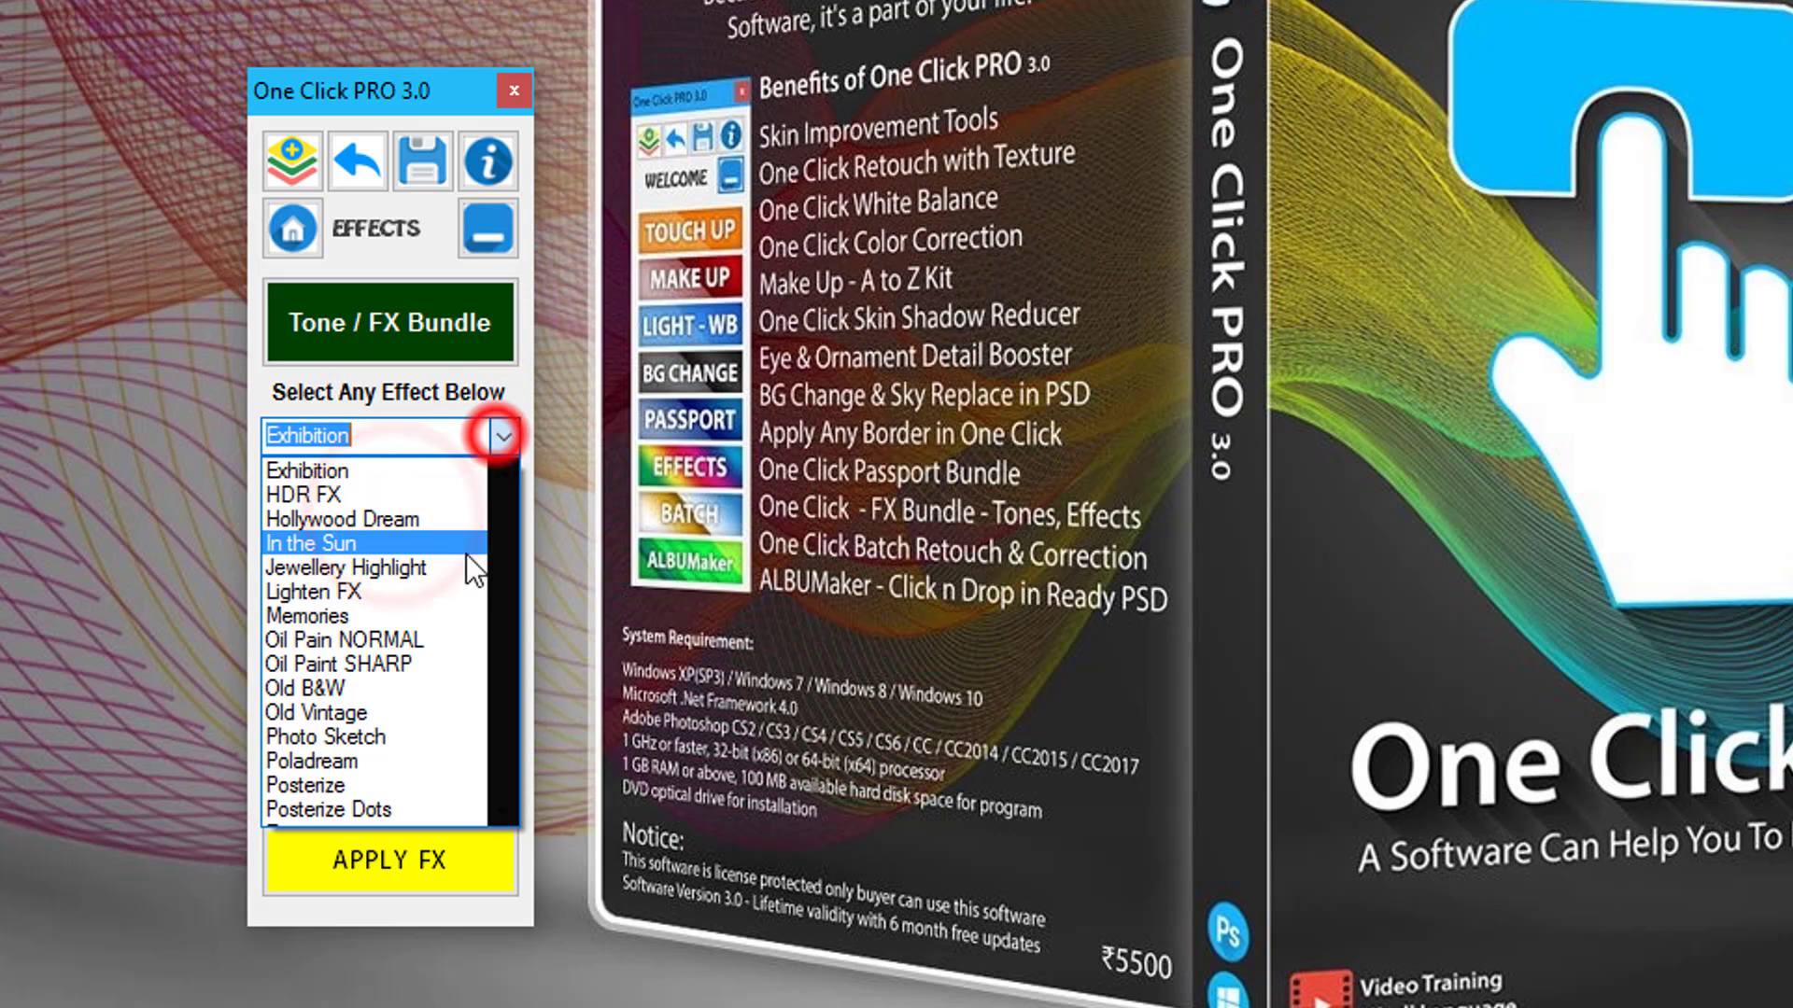
pyautogui.click(413, 565)
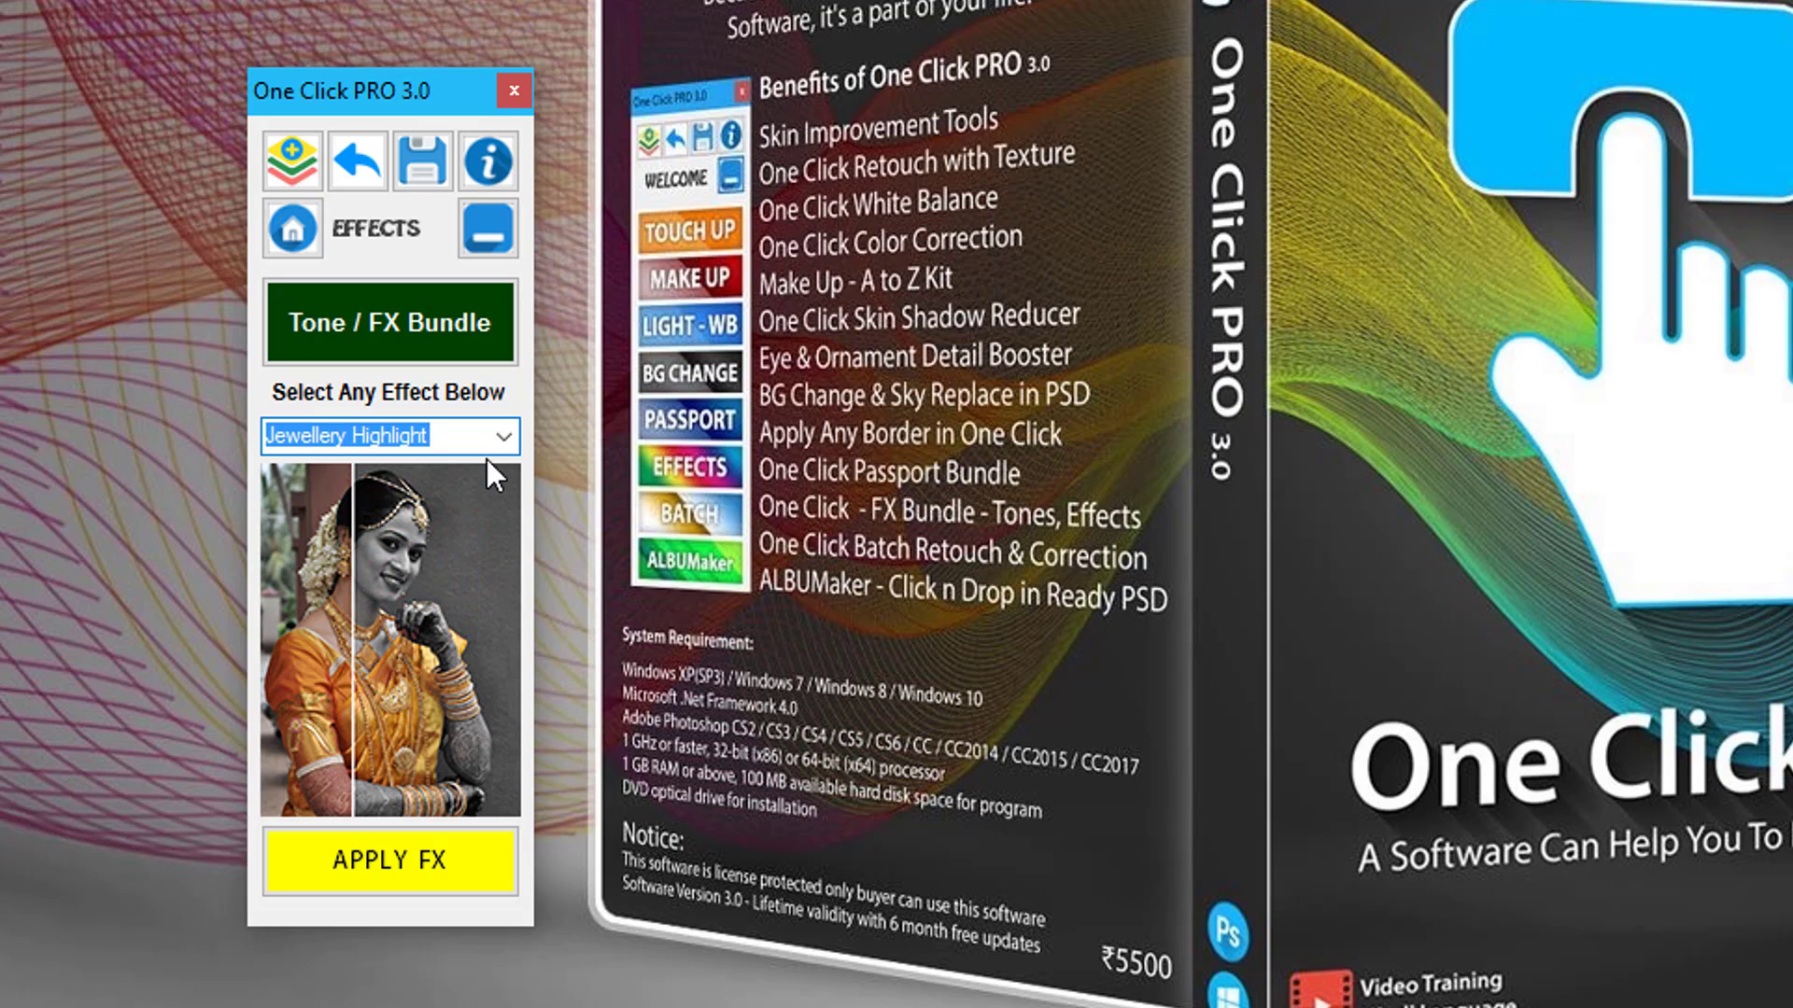
pyautogui.click(429, 854)
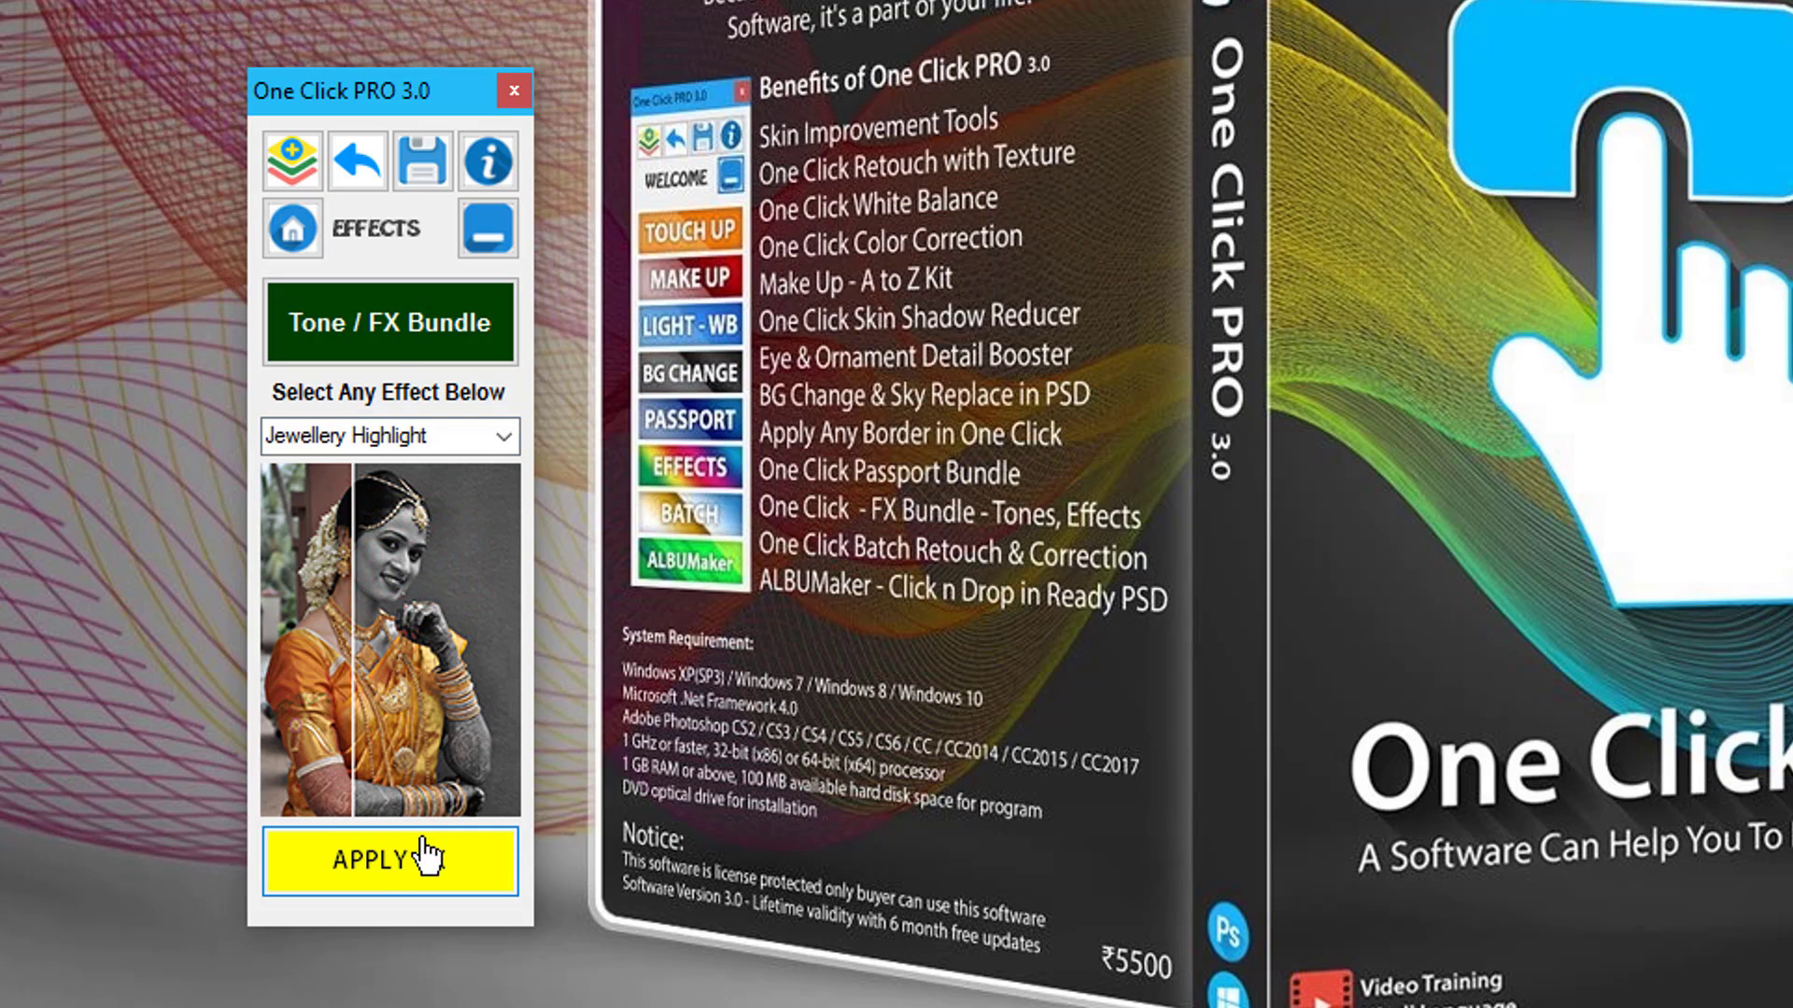
# View the Touch Up tools, try the Strong and Normal Clarity options, and return to the home page
pyautogui.click(306, 224)
pyautogui.click(369, 327)
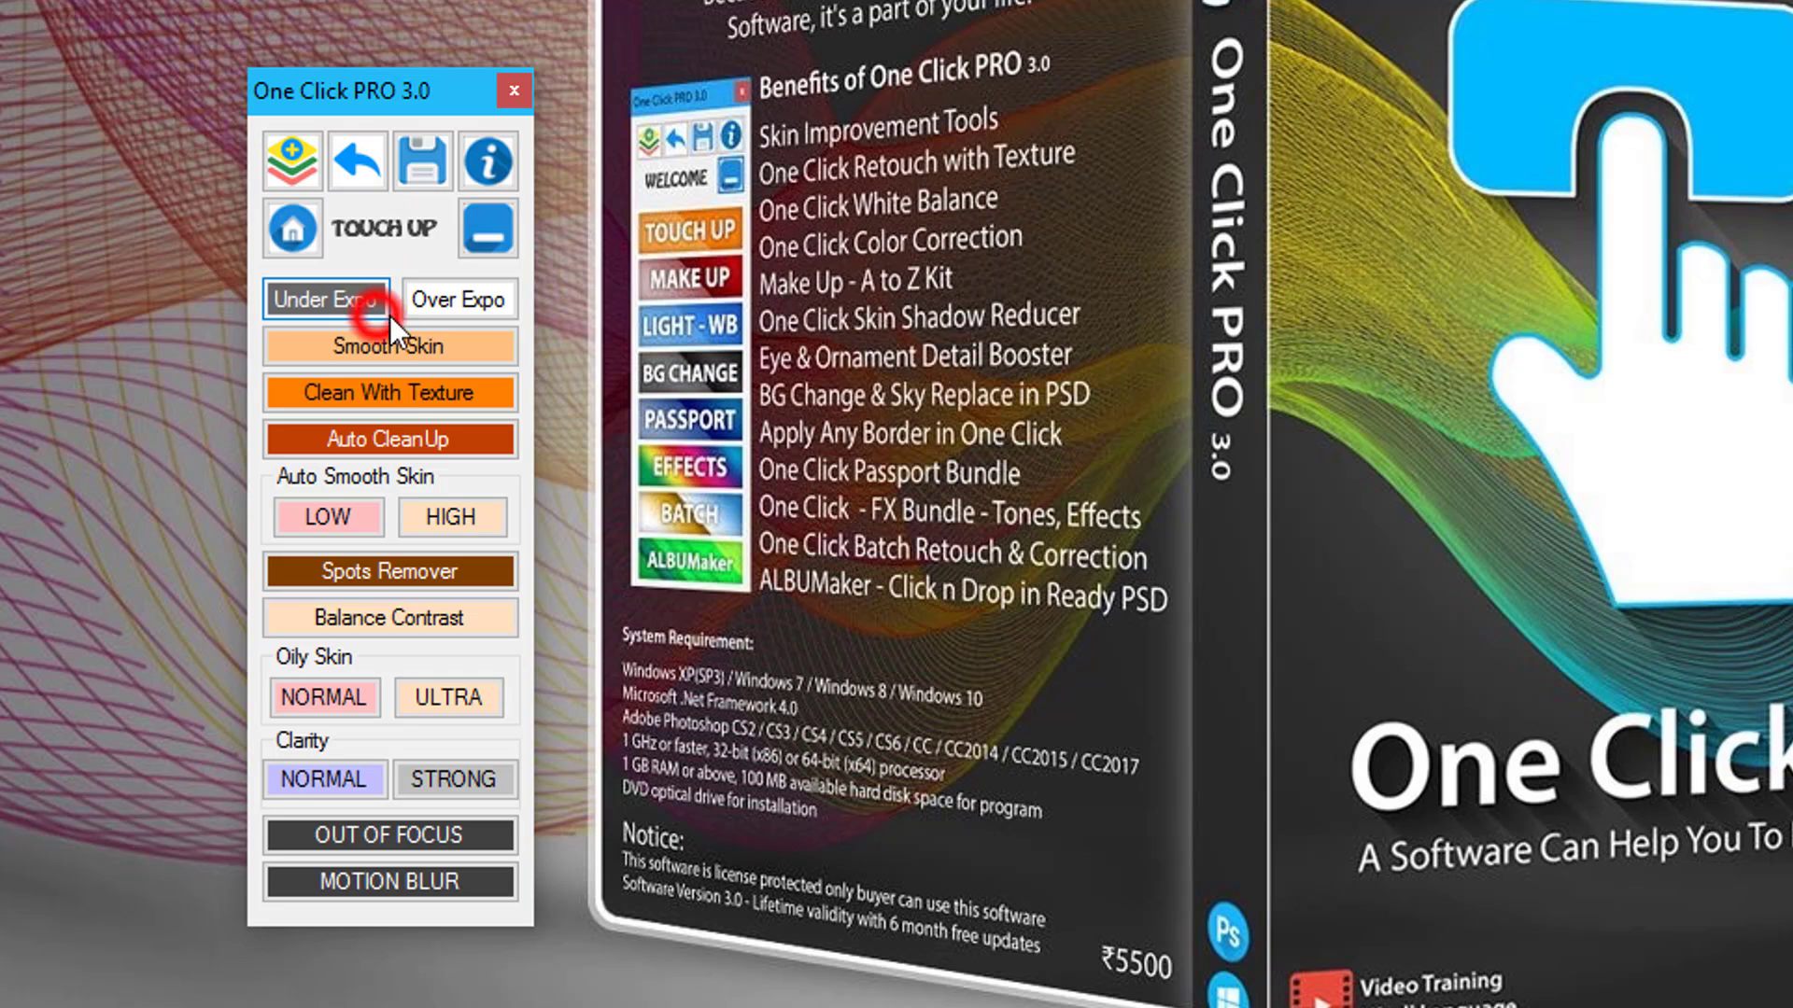
pyautogui.click(401, 771)
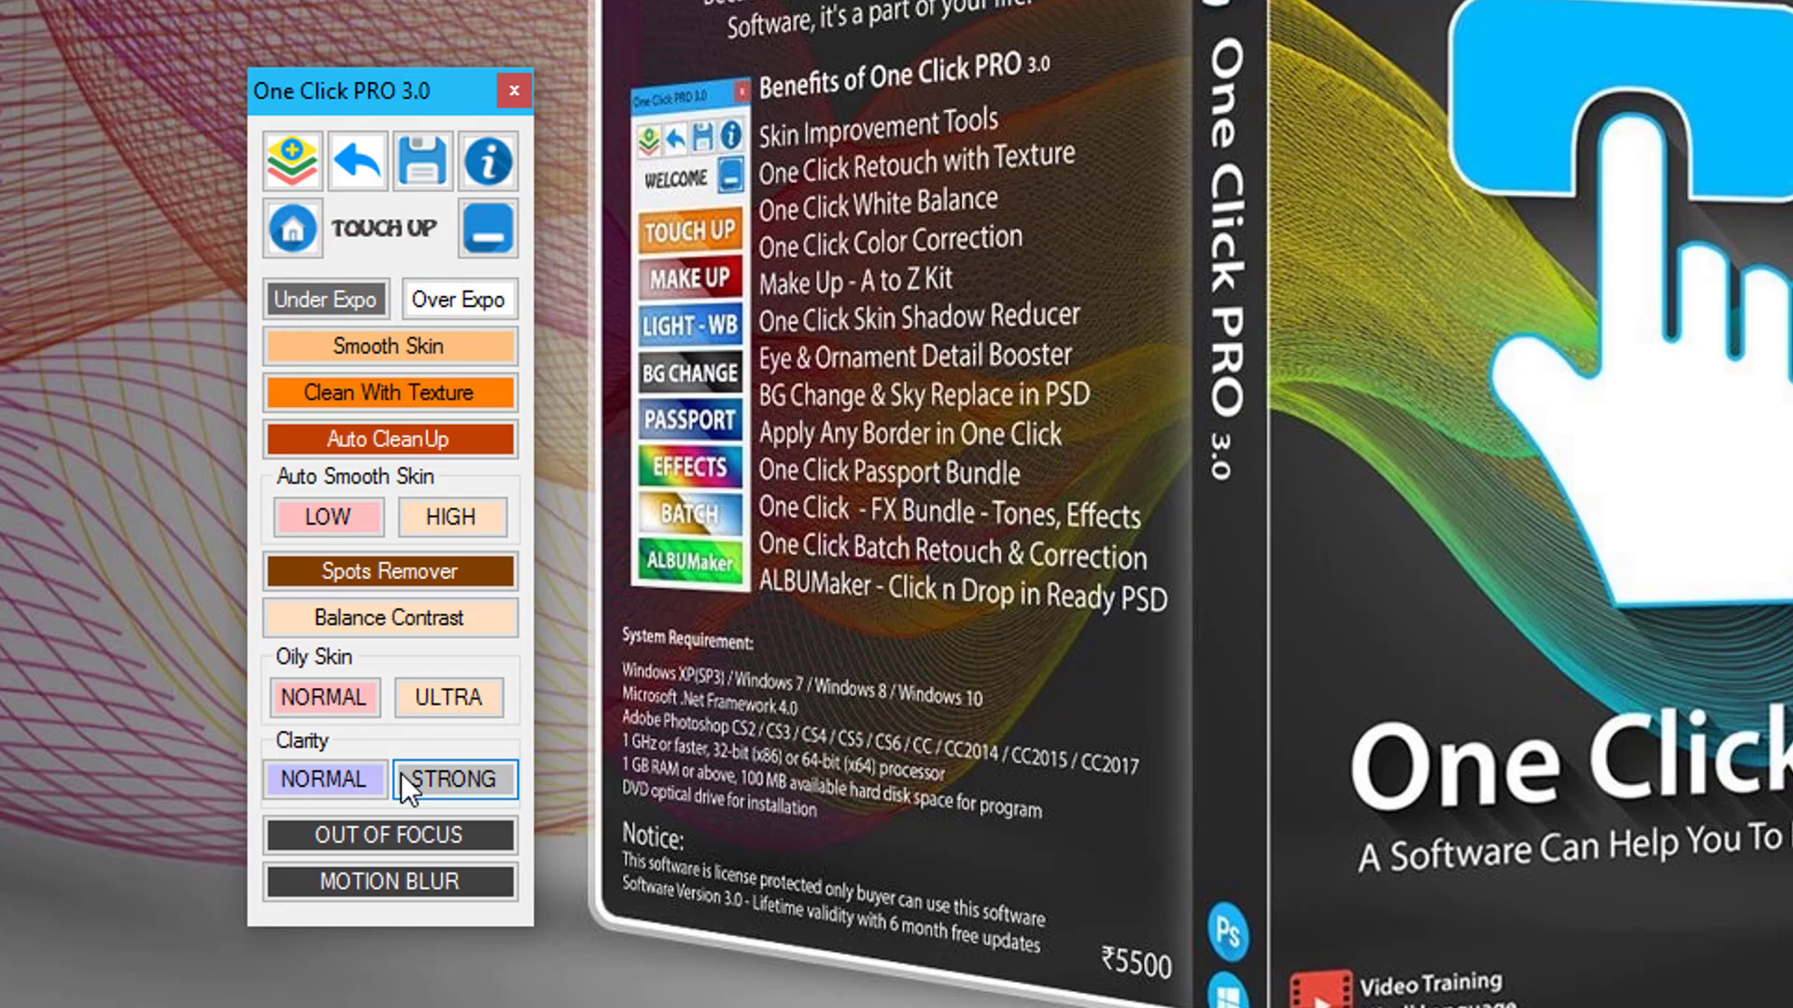
pyautogui.click(308, 792)
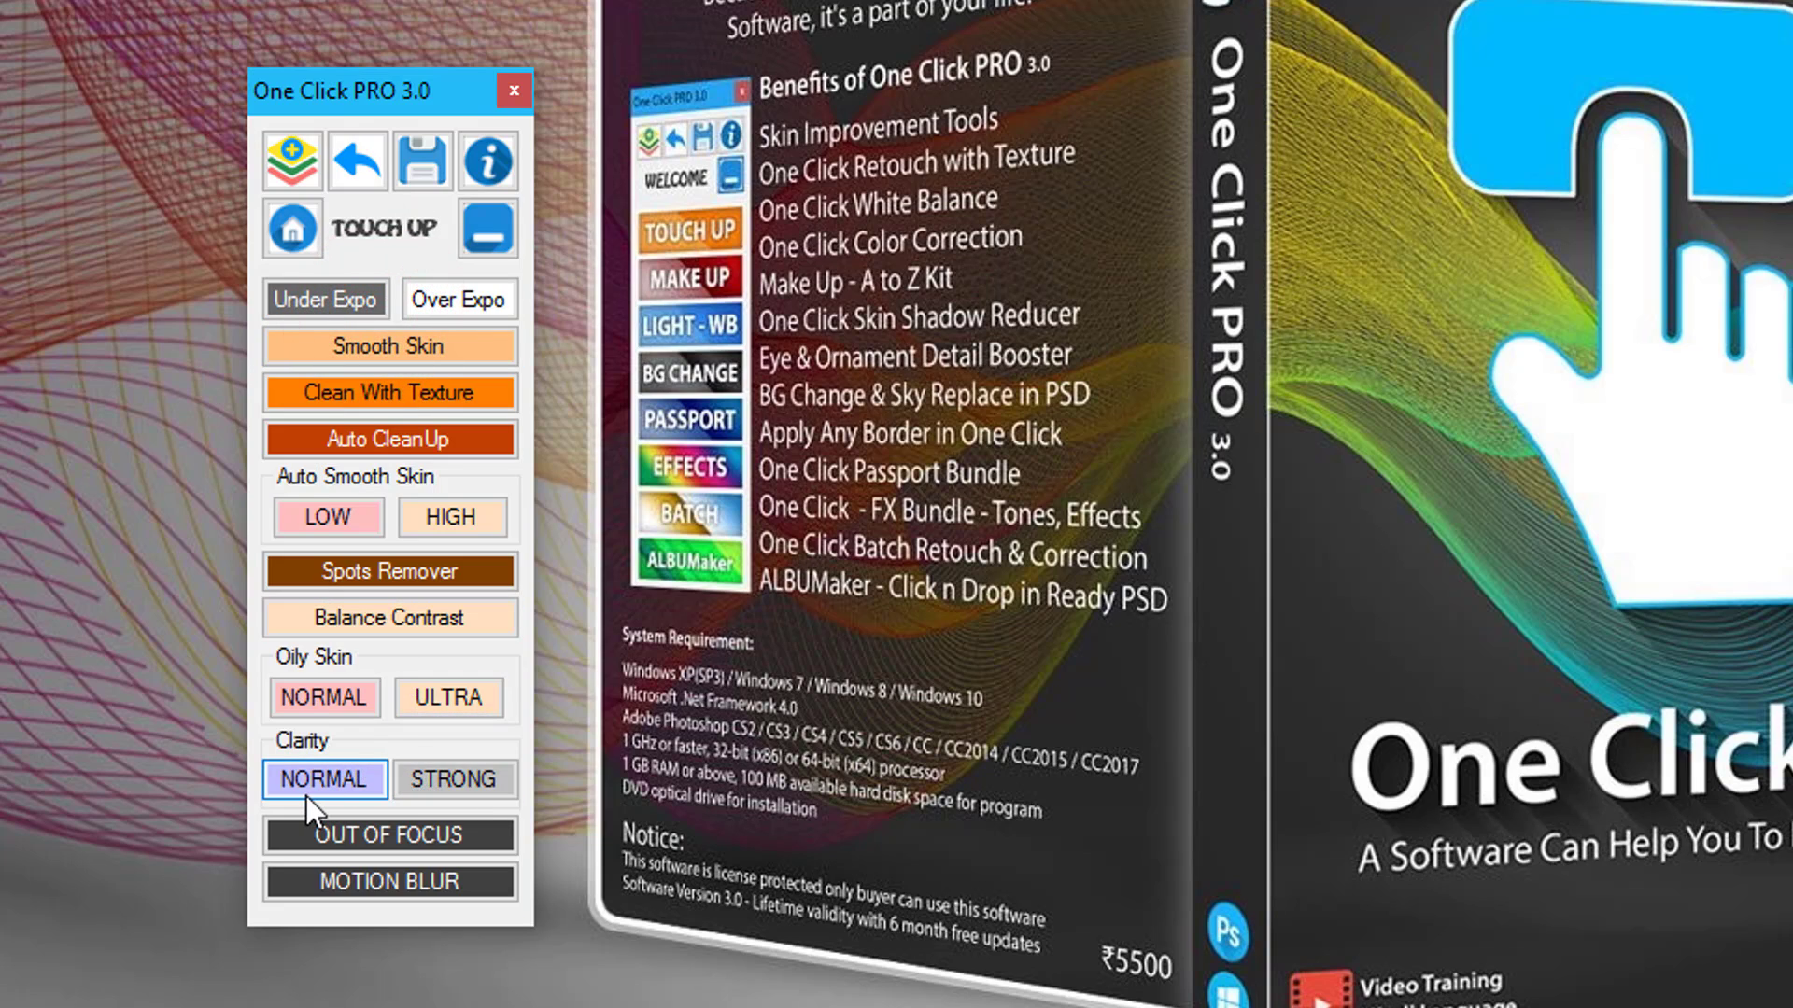
pyautogui.click(304, 226)
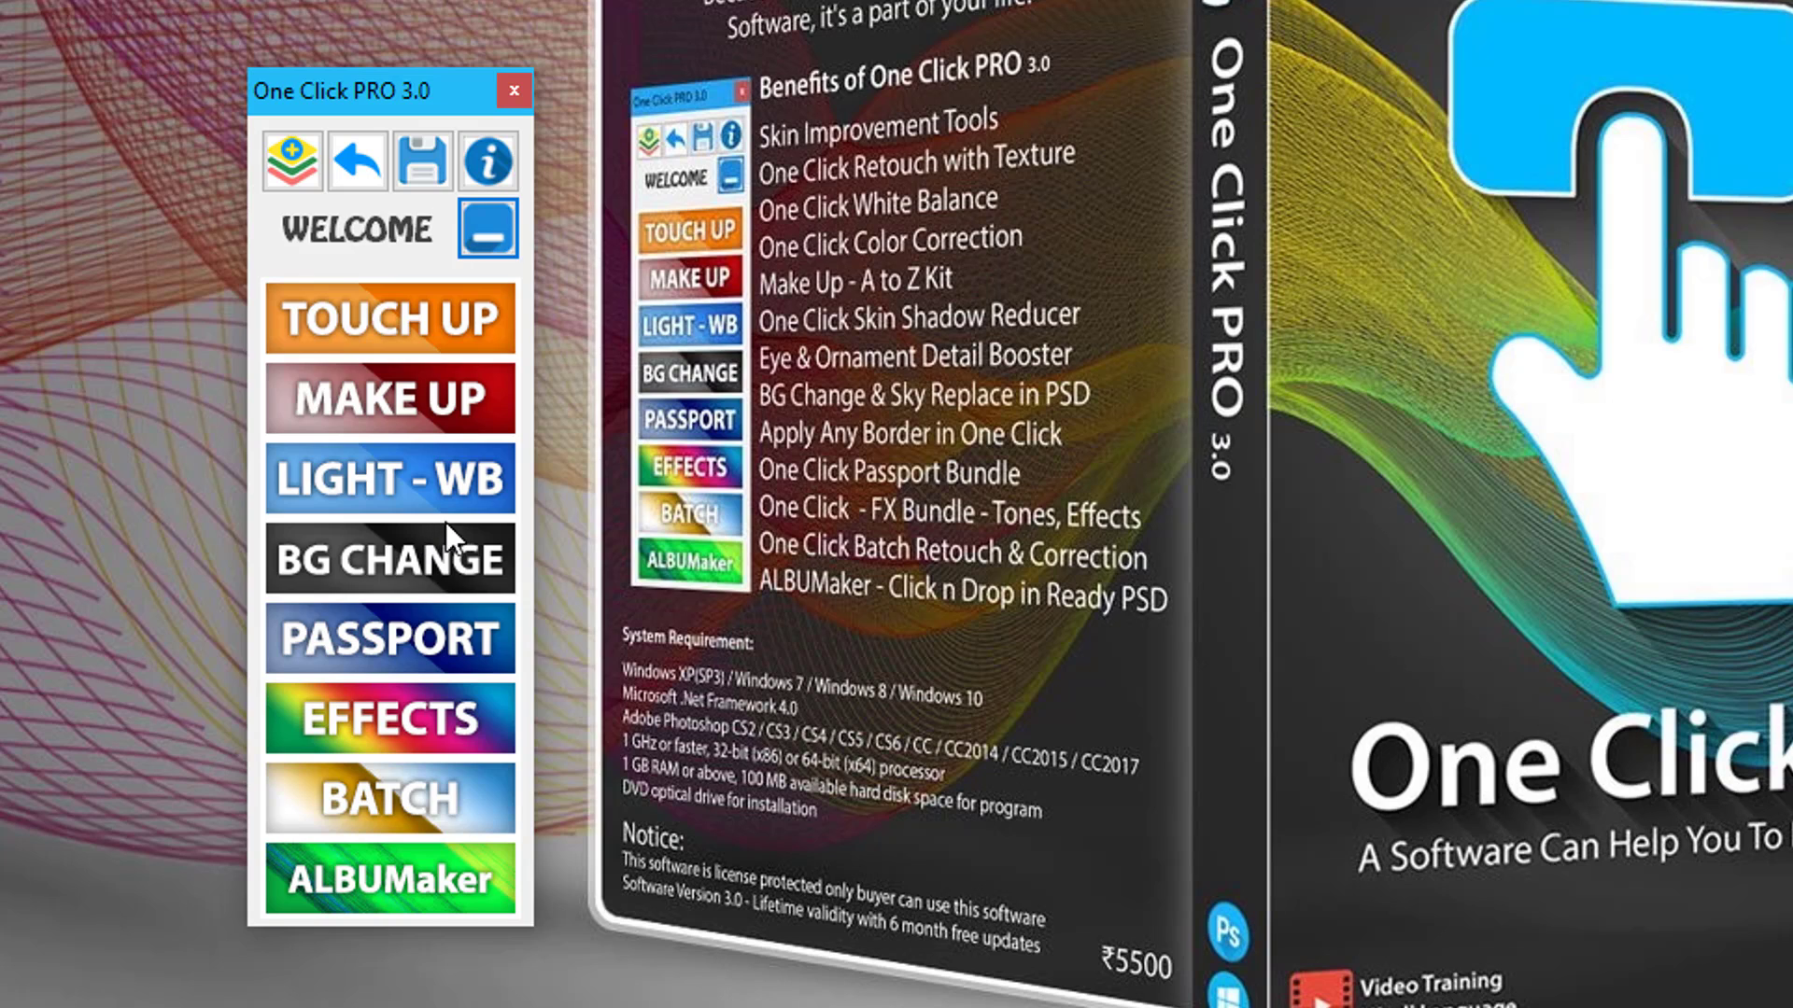
# View the Passport layouts, return to the home page, and move the panel toward the middle of the desktop
pyautogui.click(425, 663)
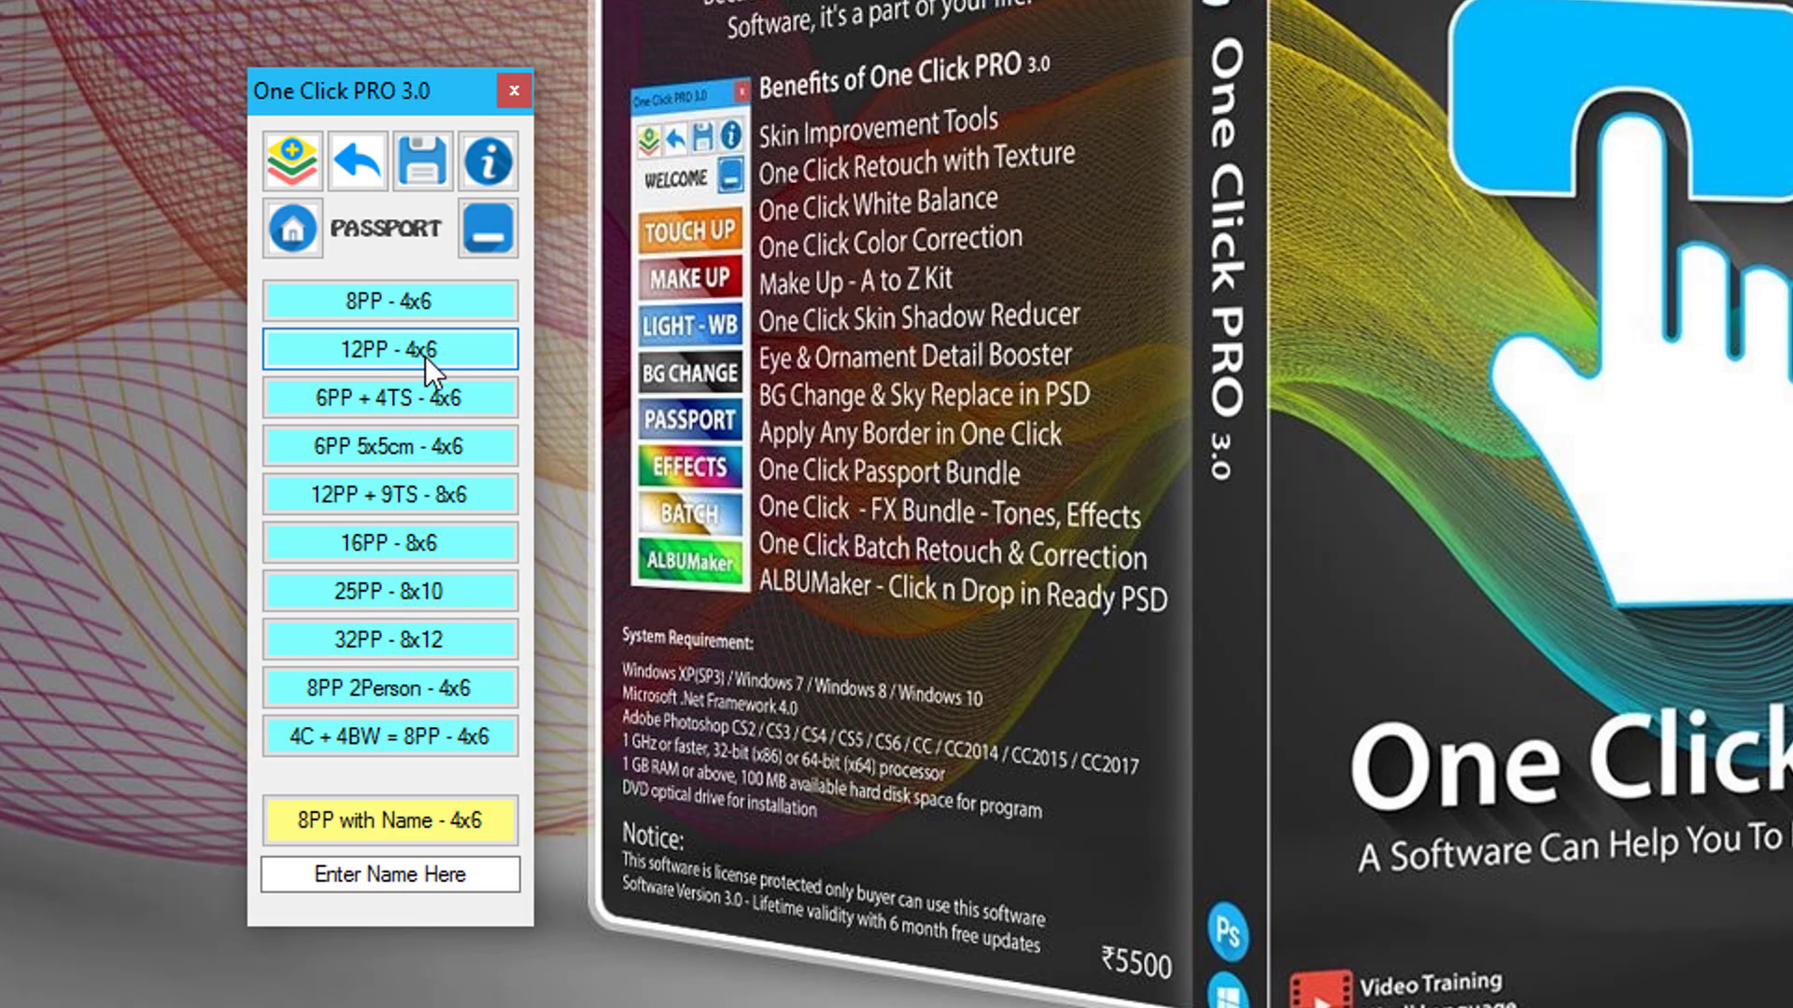
pyautogui.click(292, 228)
pyautogui.moveTo(272, 341); pyautogui.dragTo(1257, 388)
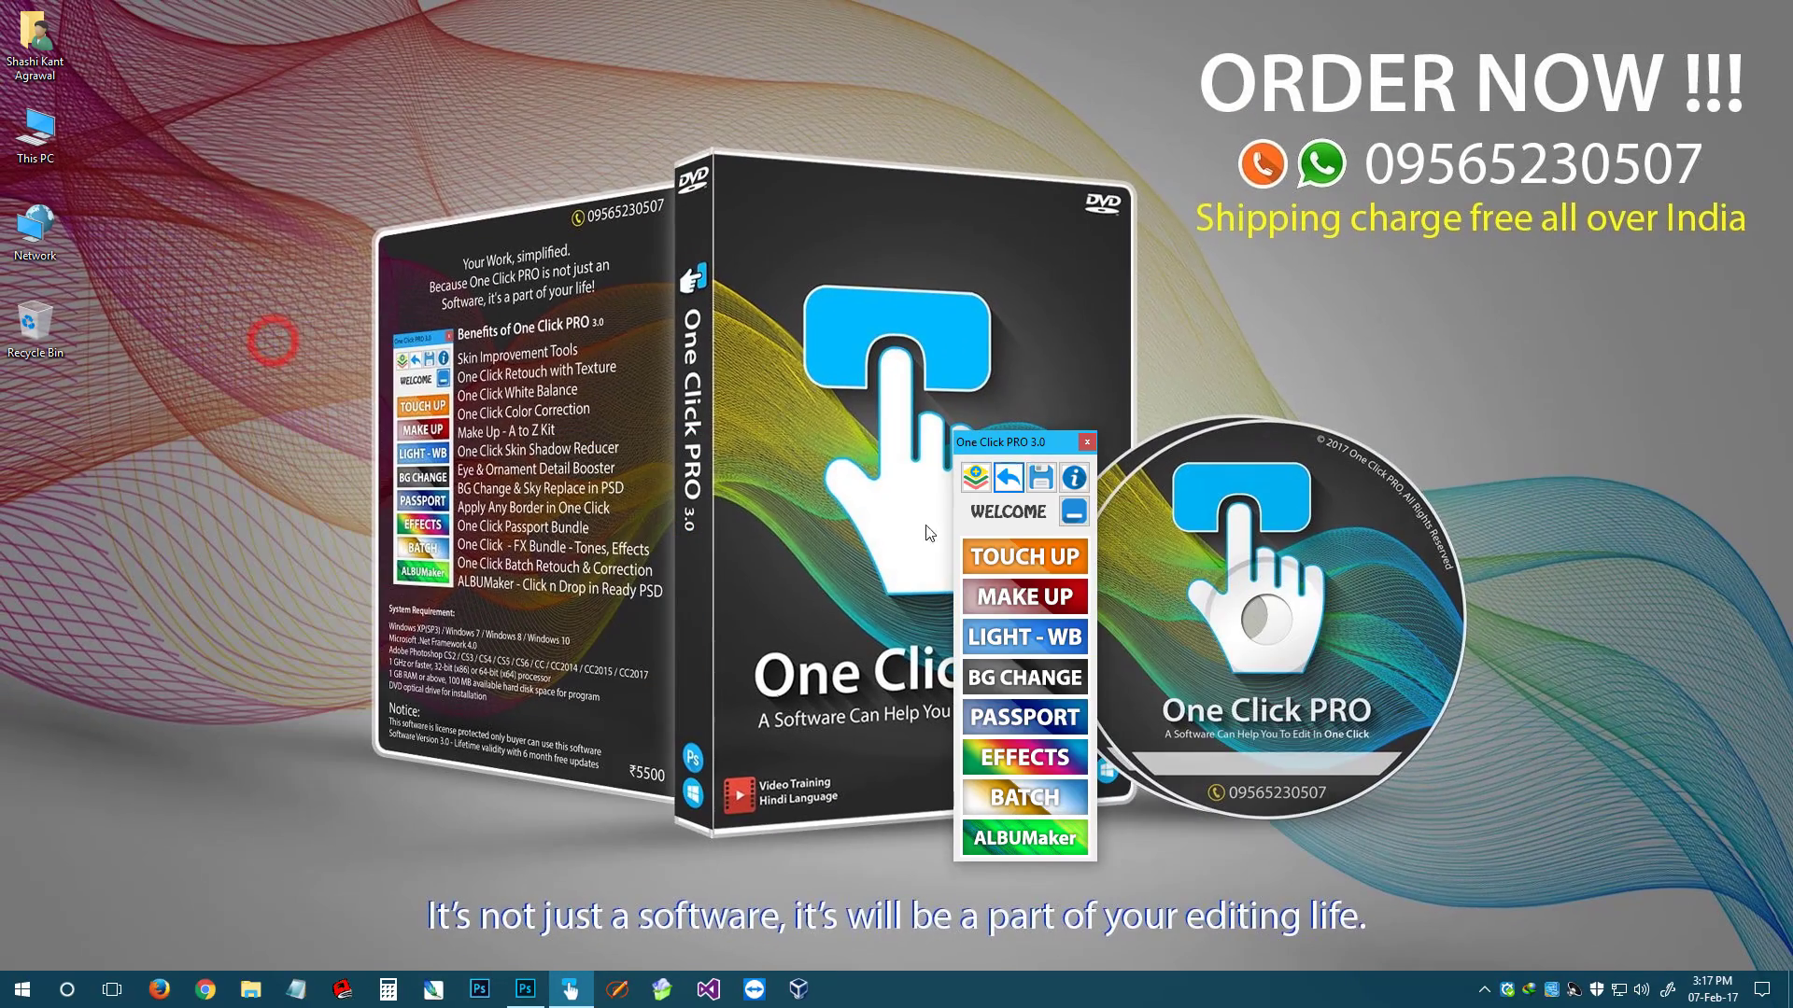
# Switch to Photoshop, view the One Click PRO program information, and close it
pyautogui.click(526, 990)
pyautogui.click(1306, 425)
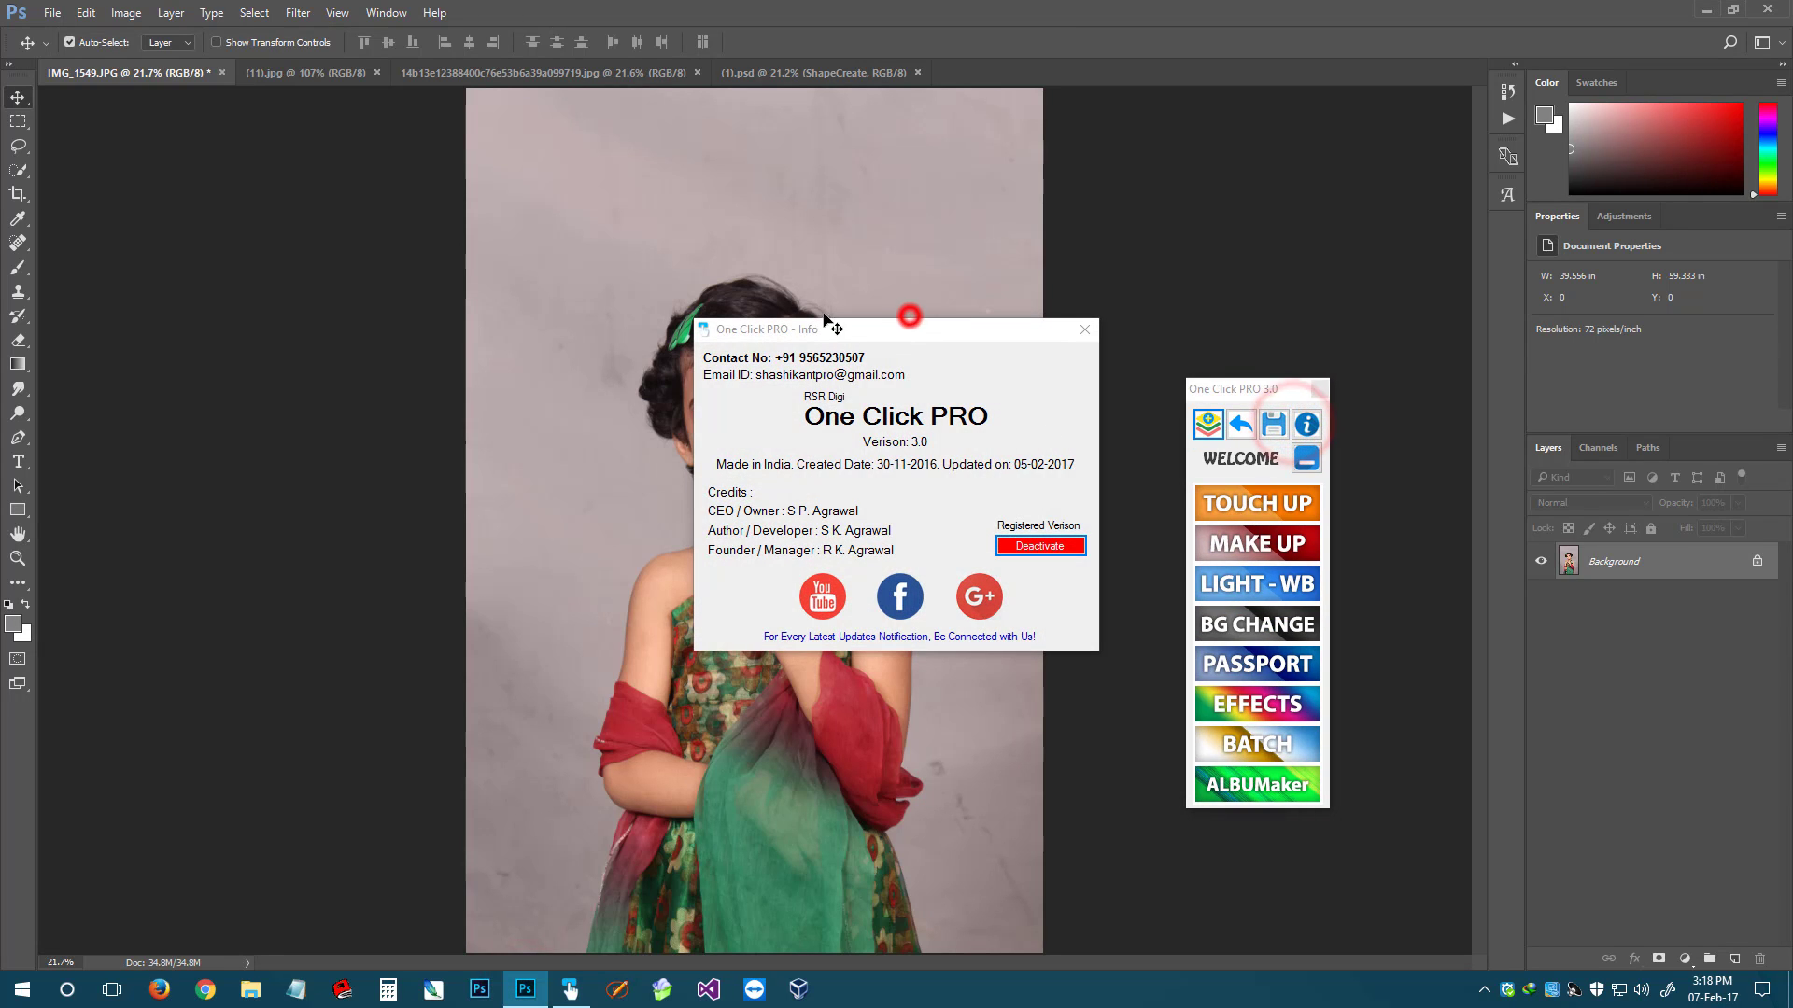
pyautogui.click(1084, 330)
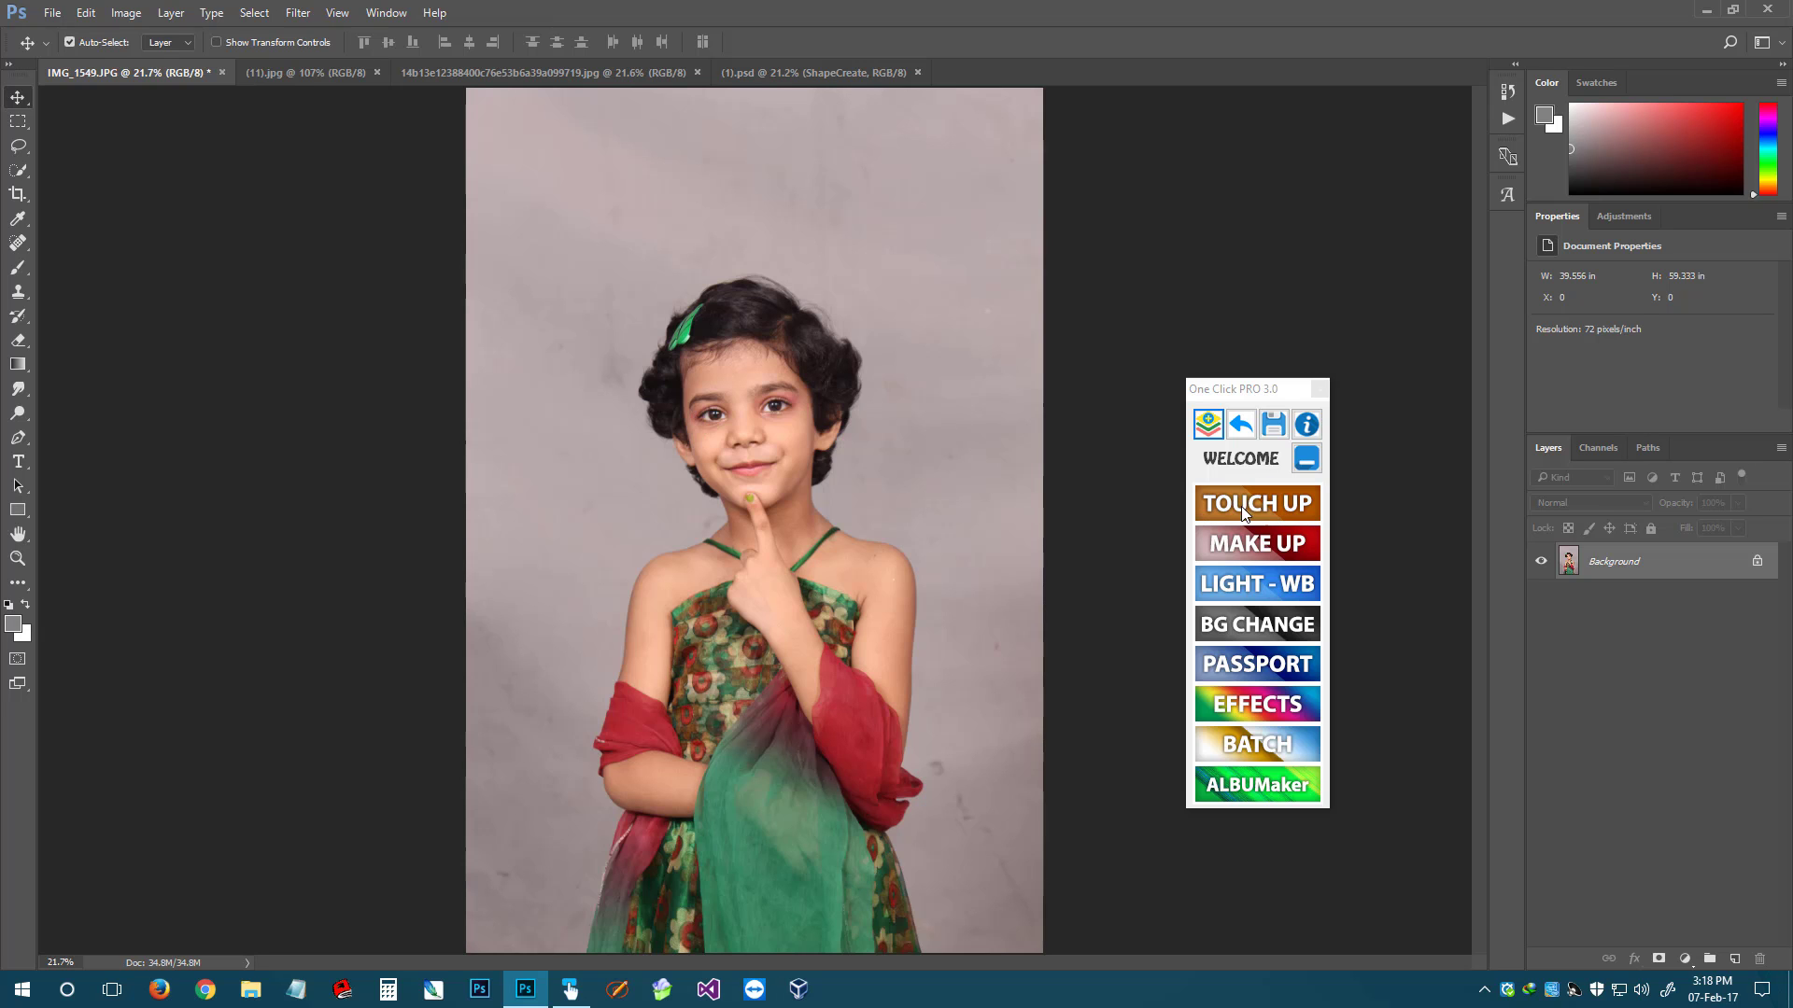
# Look through the open documents, bring up the bride portrait, and place the One Click PRO panel clear of the photo
pyautogui.moveTo(1252, 389); pyautogui.dragTo(1192, 330)
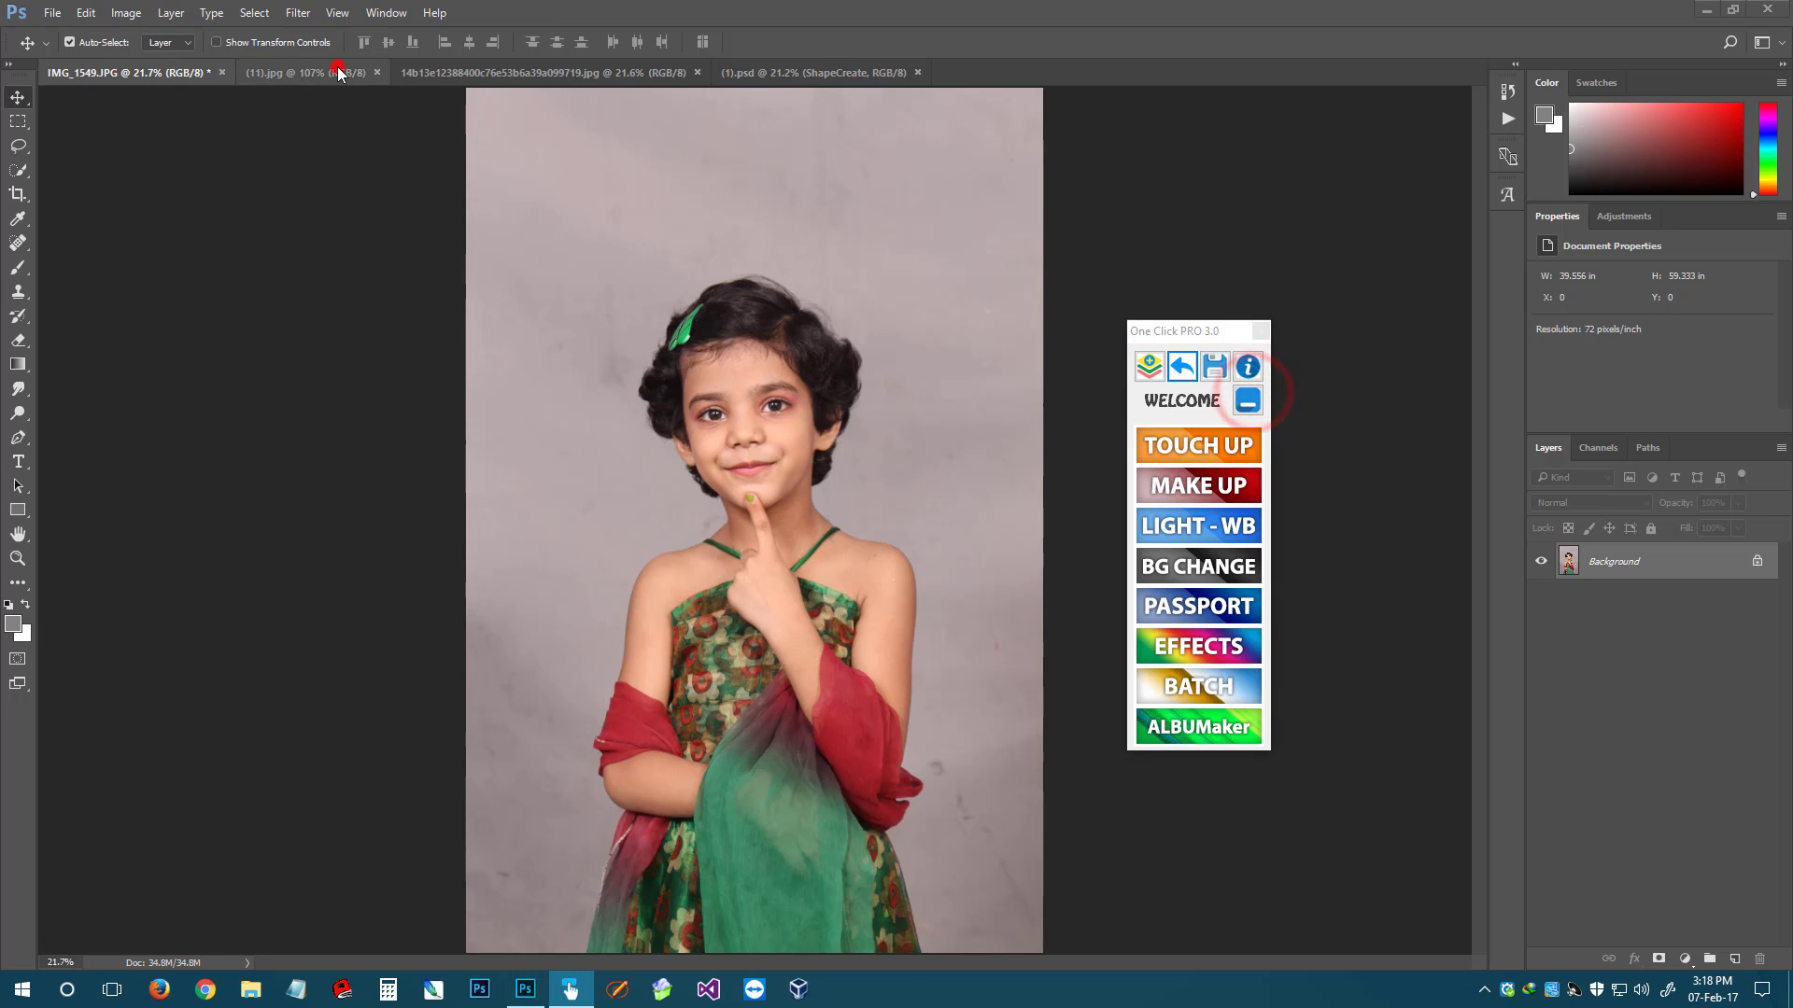
pyautogui.click(439, 72)
pyautogui.click(747, 73)
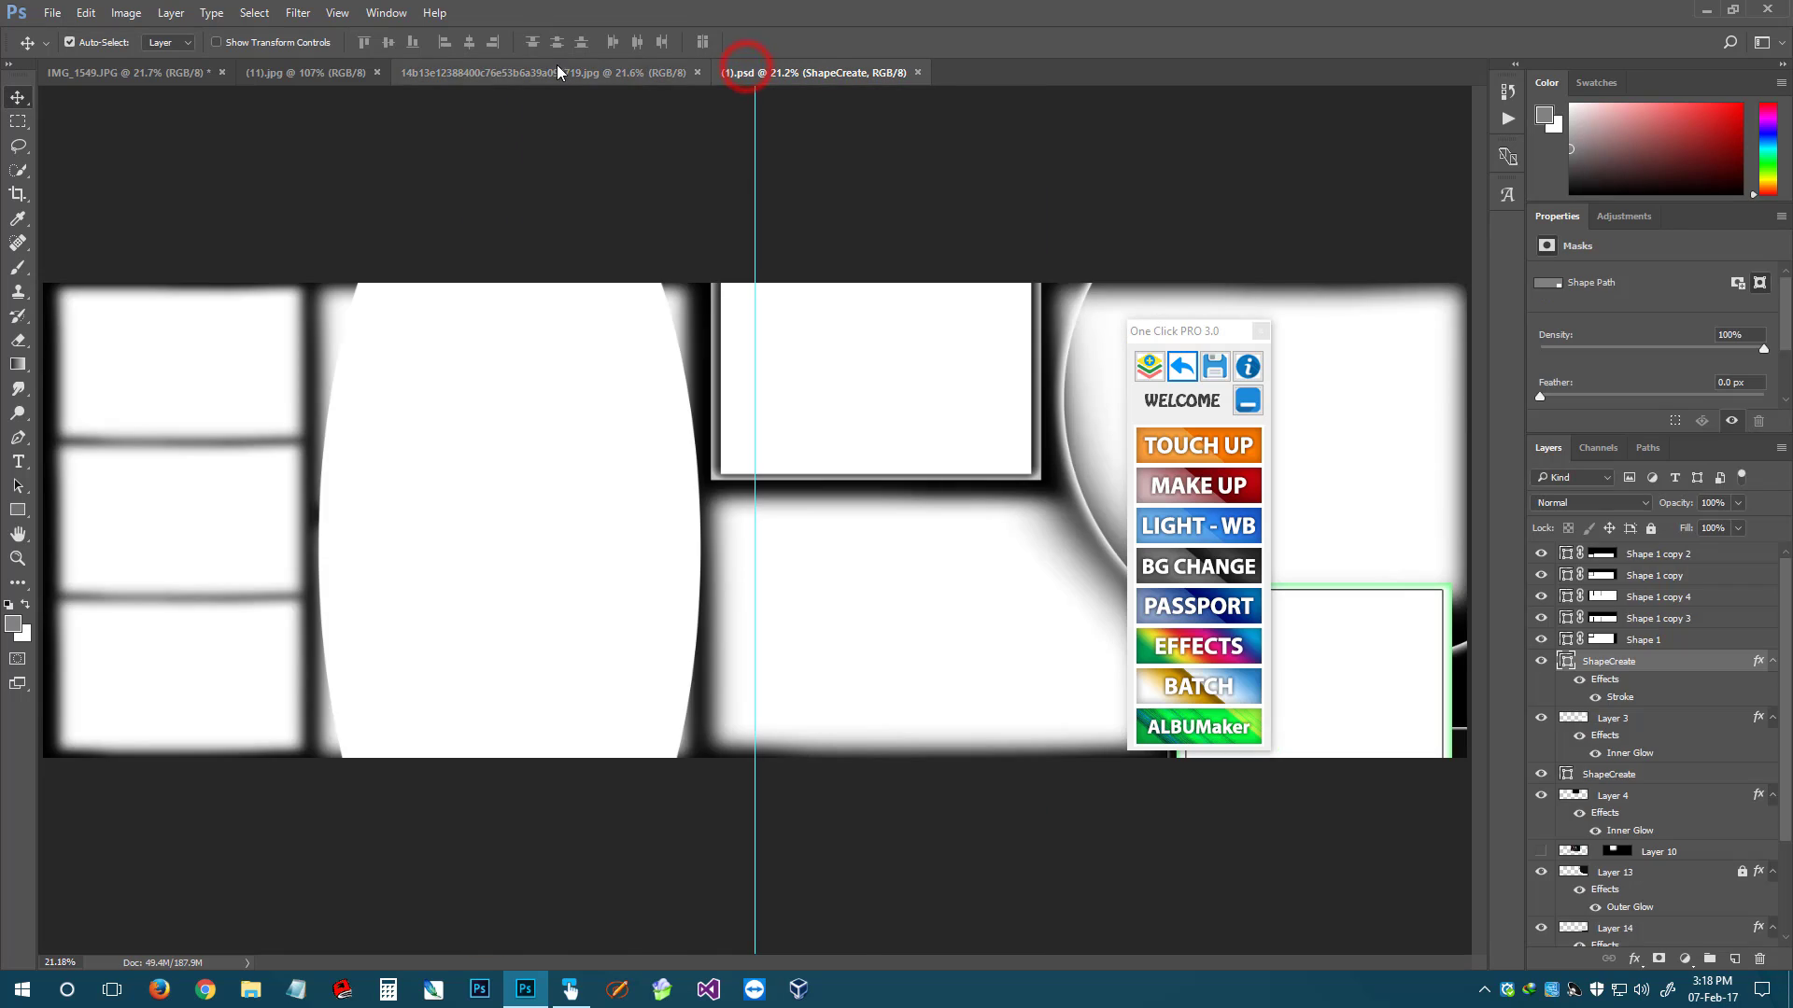
pyautogui.click(542, 73)
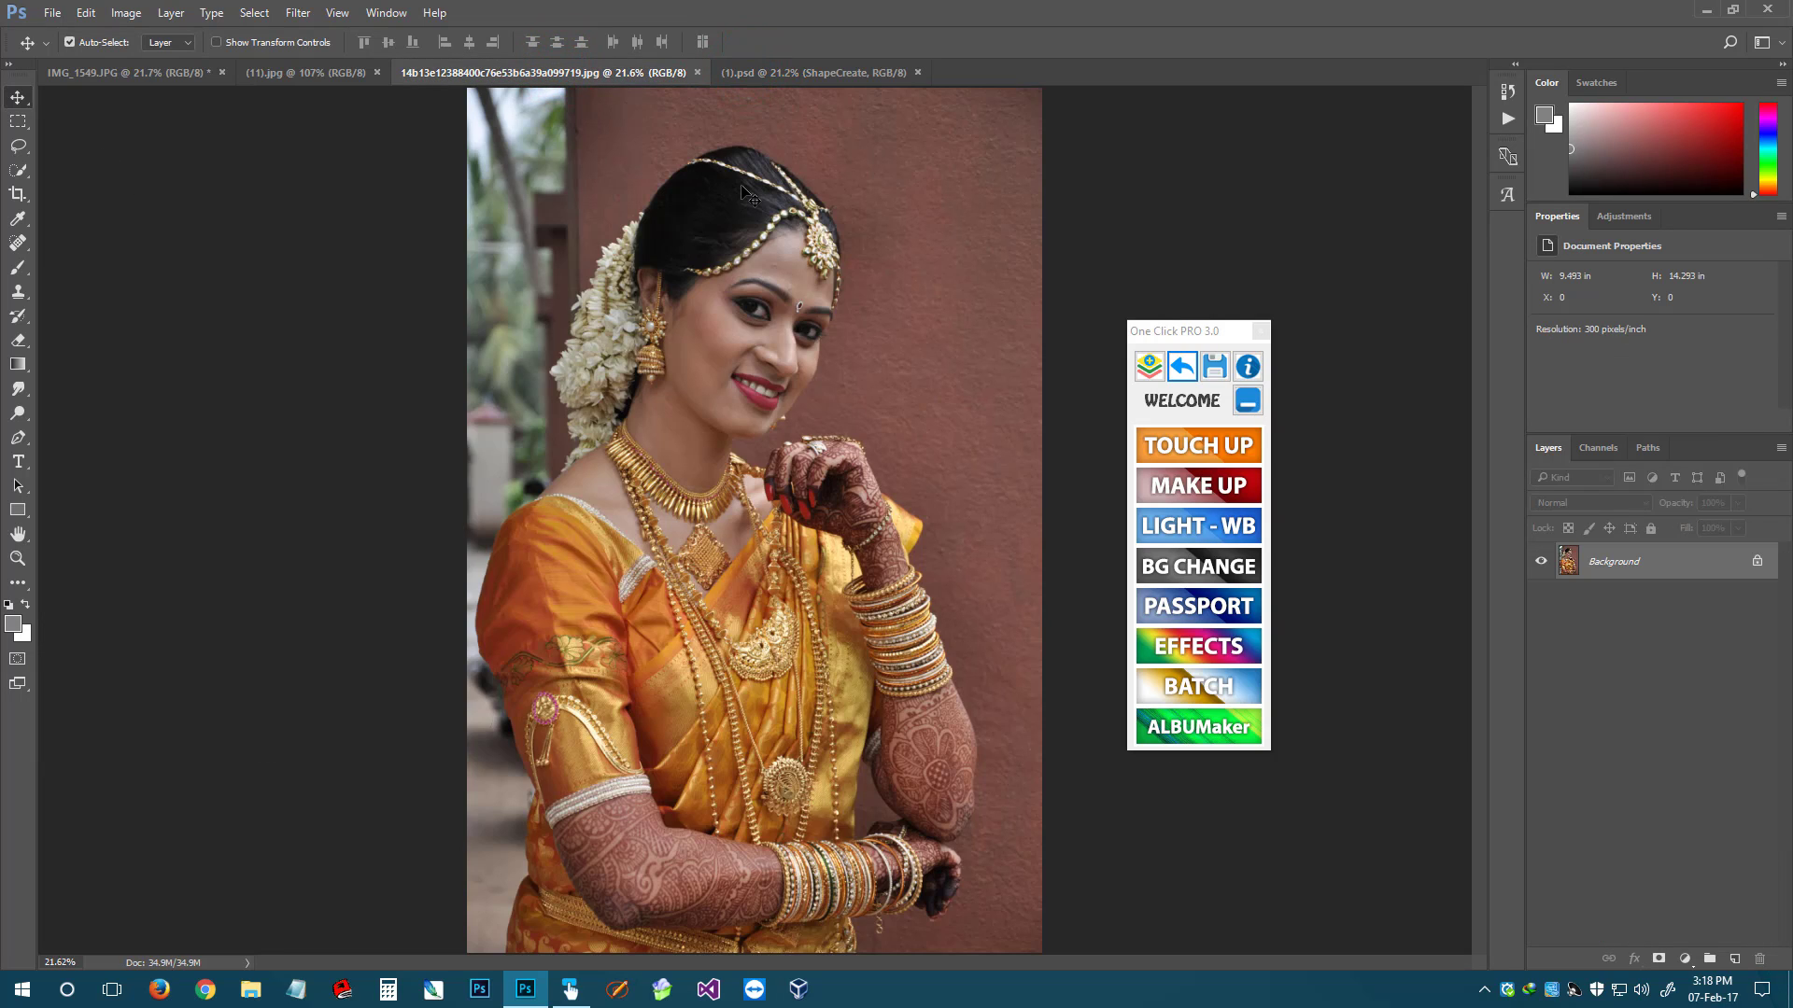
pyautogui.moveTo(1173, 327); pyautogui.dragTo(1254, 325)
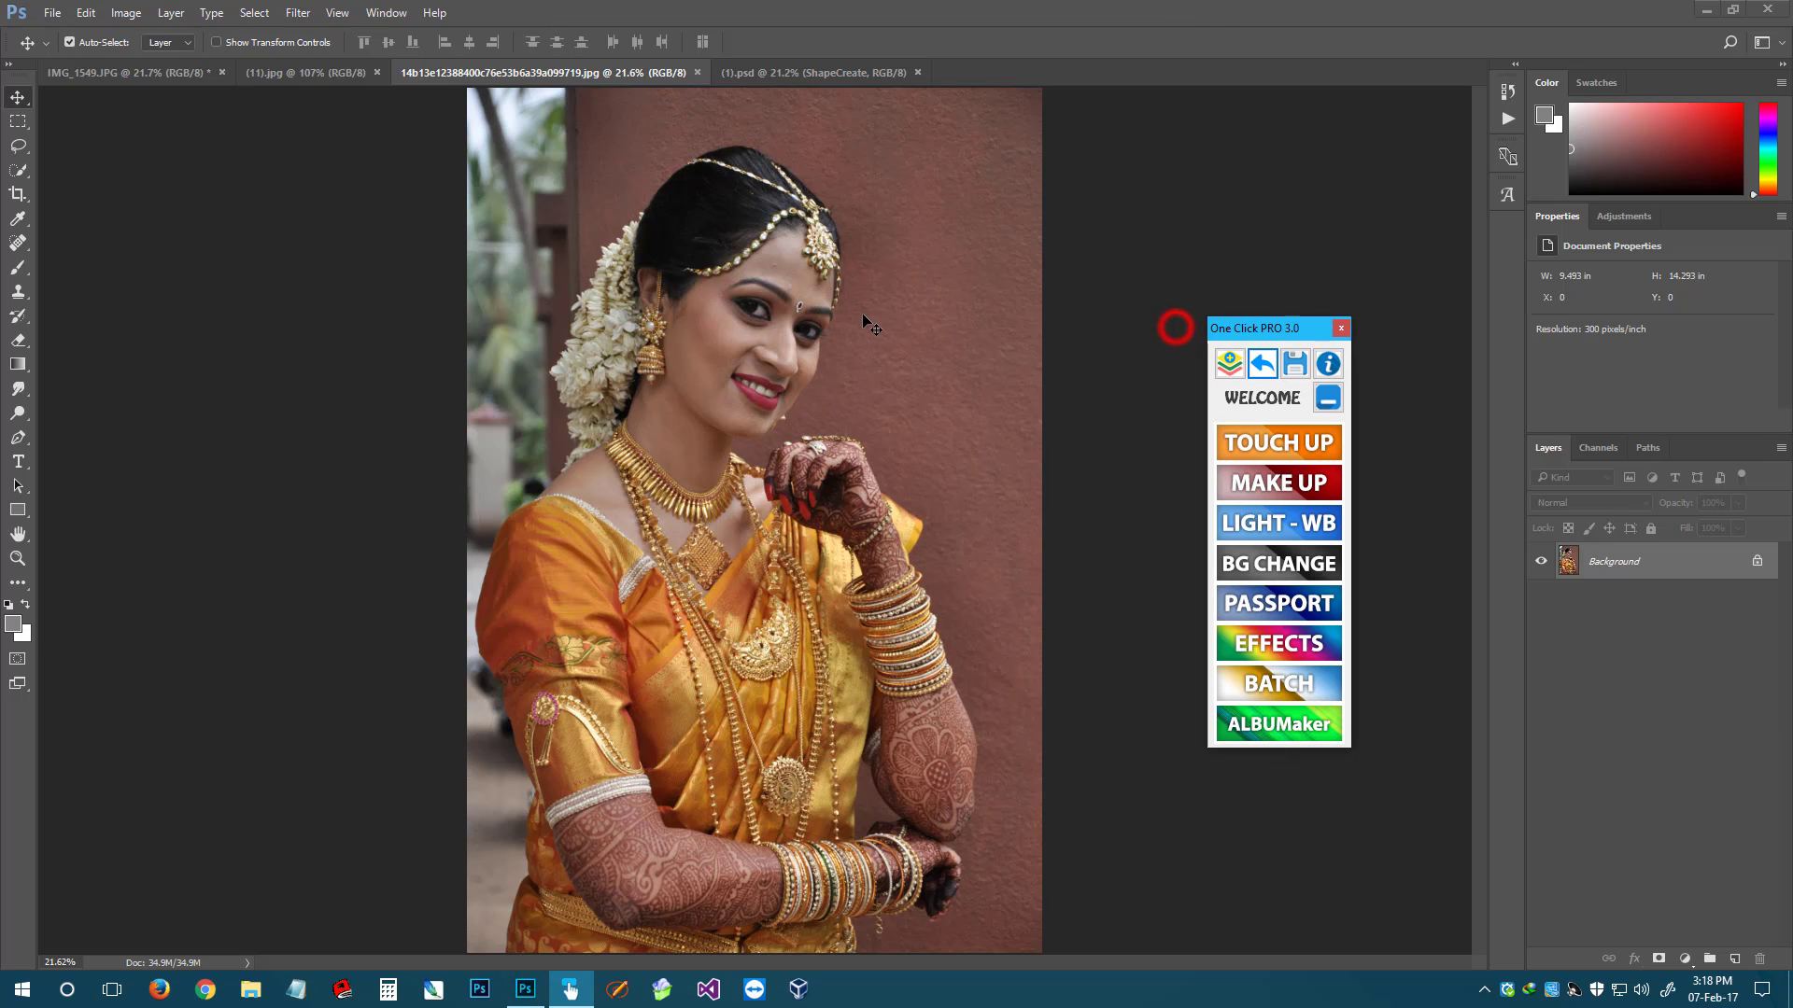
pyautogui.click(860, 316)
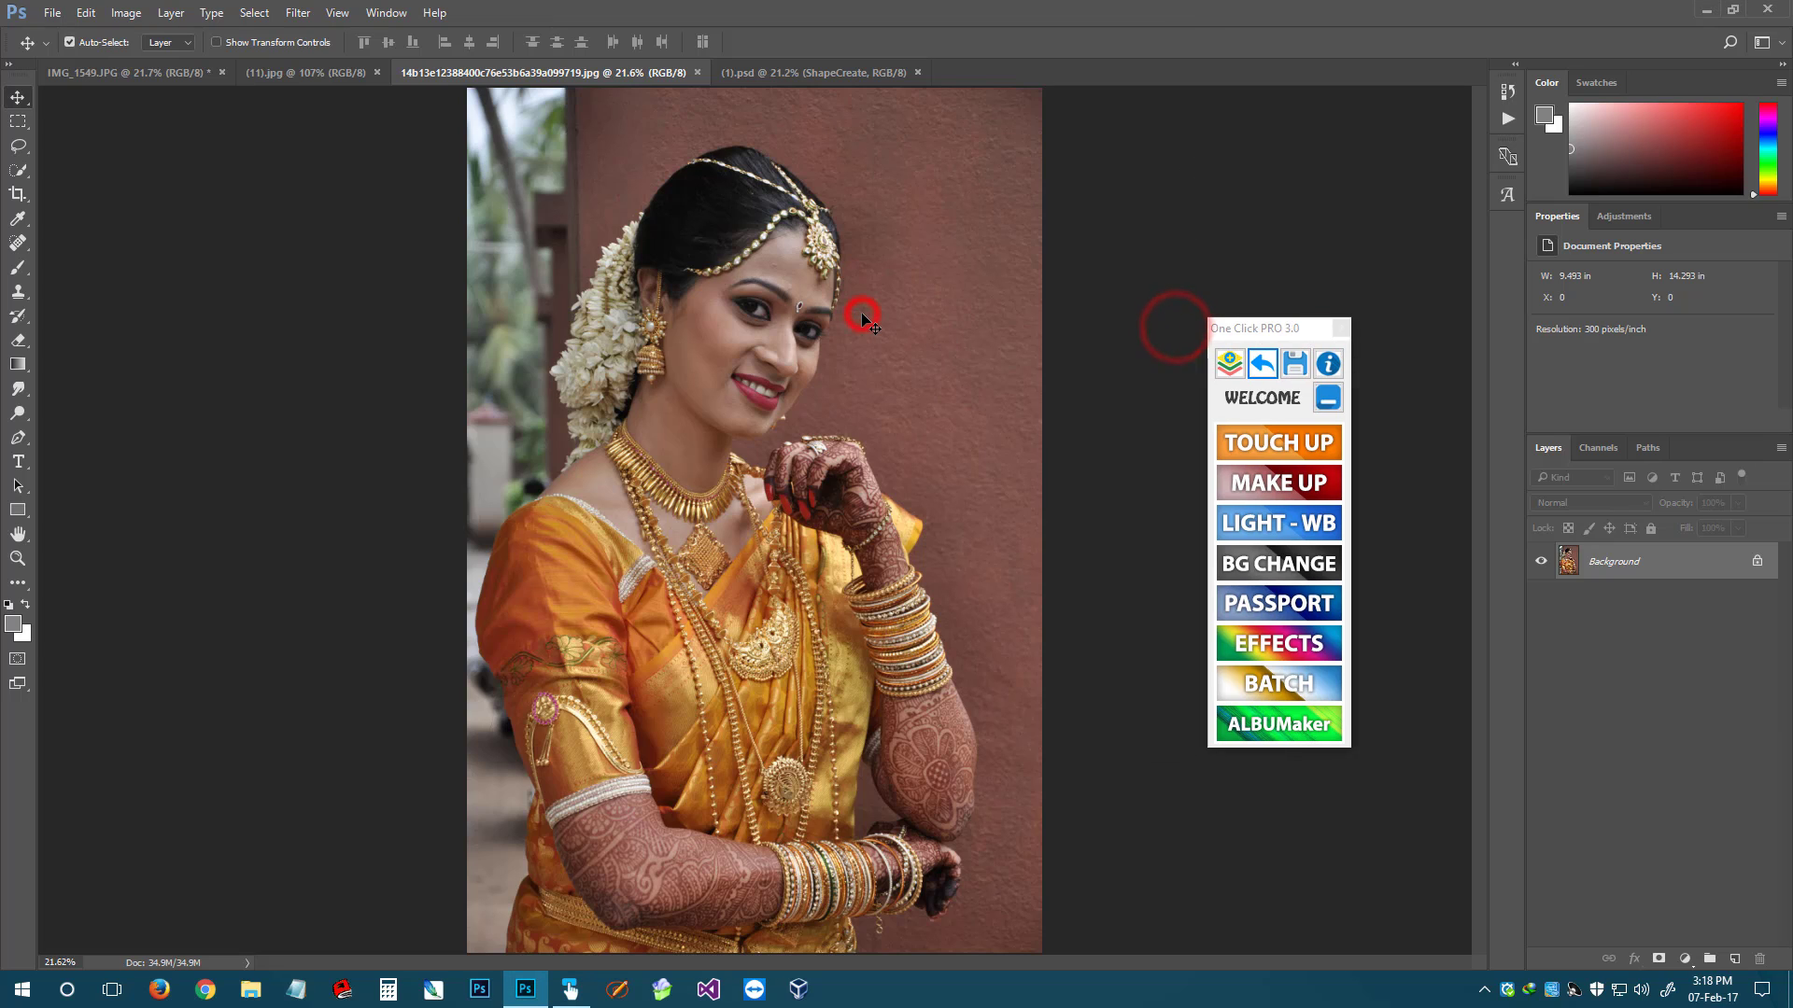
# Run the Normal Clarity tool from the Touch Up set on the bride portrait
pyautogui.click(1277, 441)
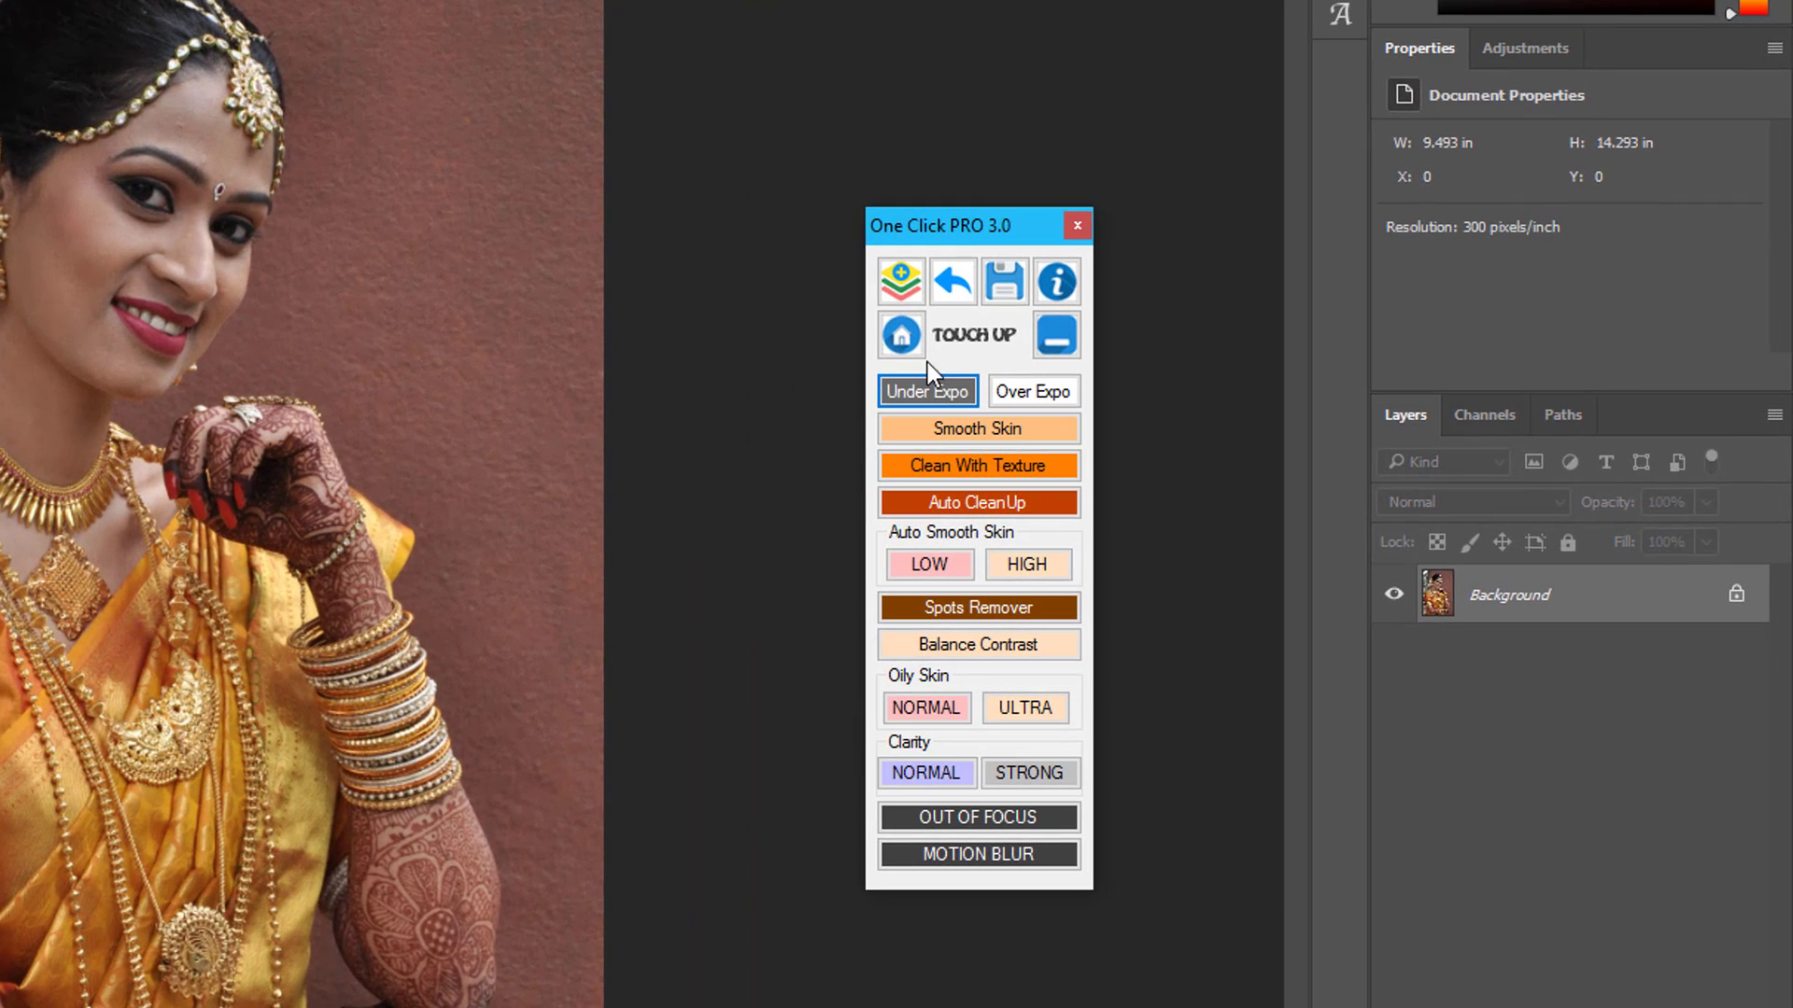
pyautogui.click(902, 327)
pyautogui.click(929, 383)
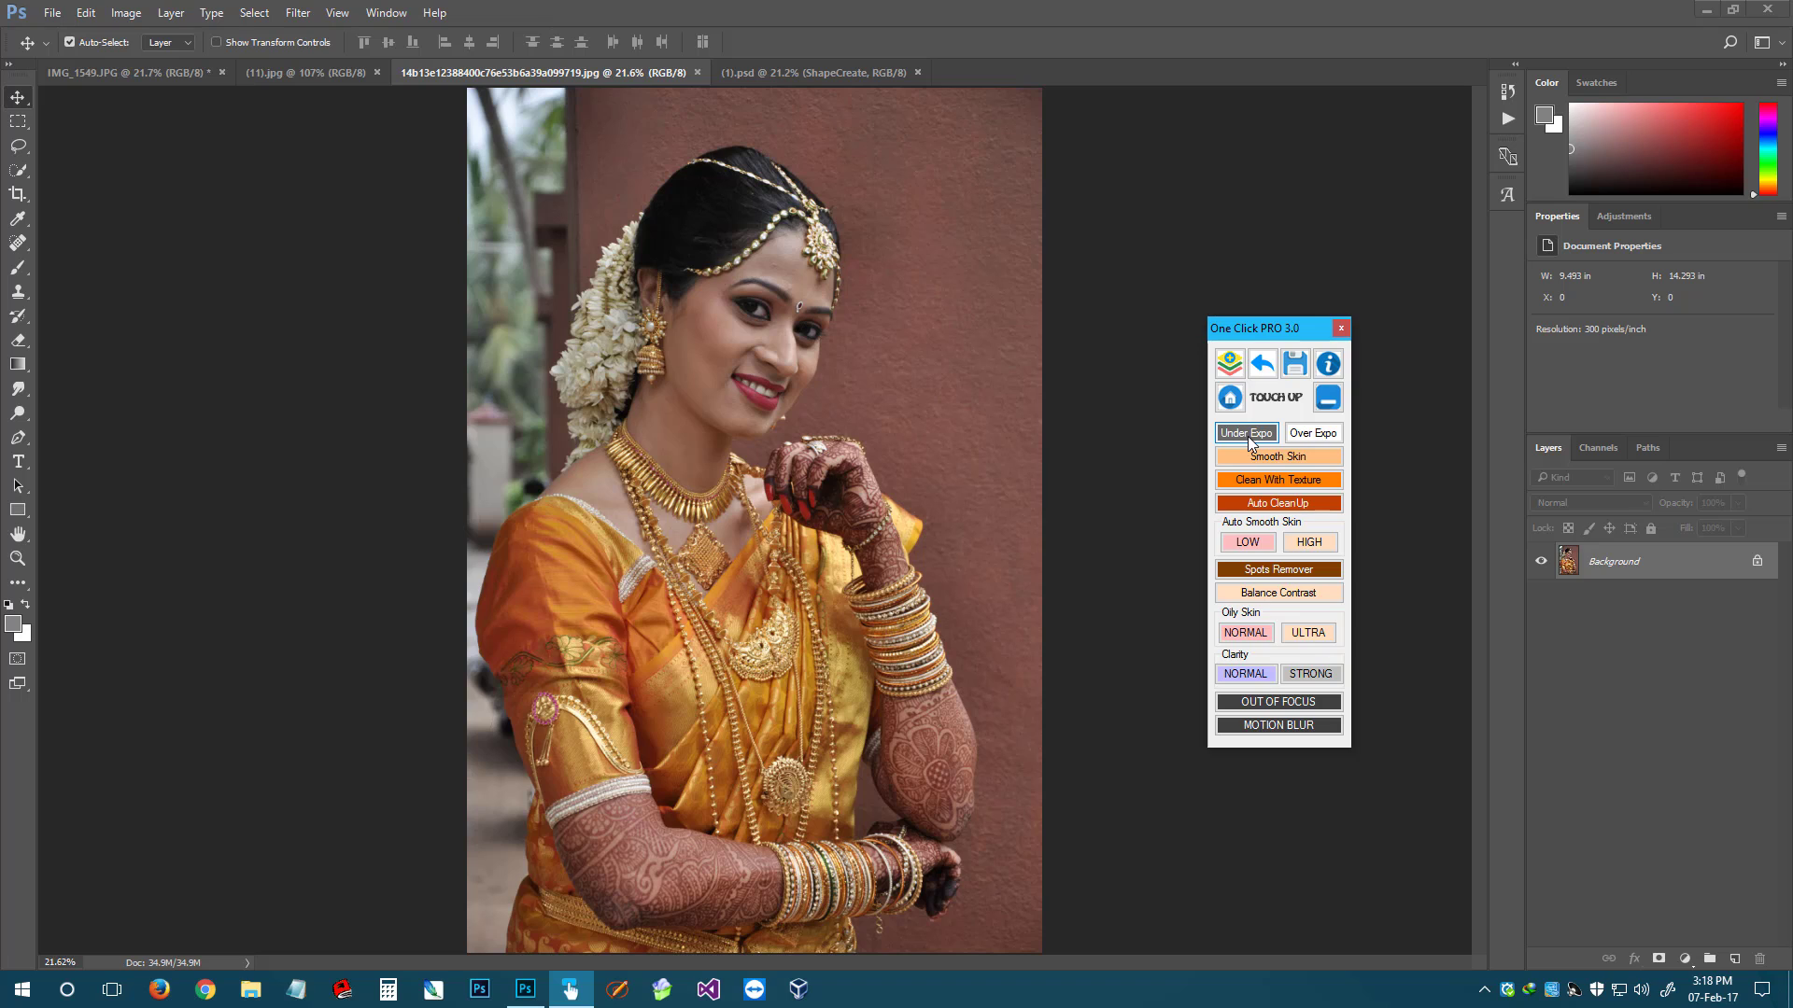
pyautogui.click(1249, 437)
pyautogui.click(1258, 667)
pyautogui.click(1239, 676)
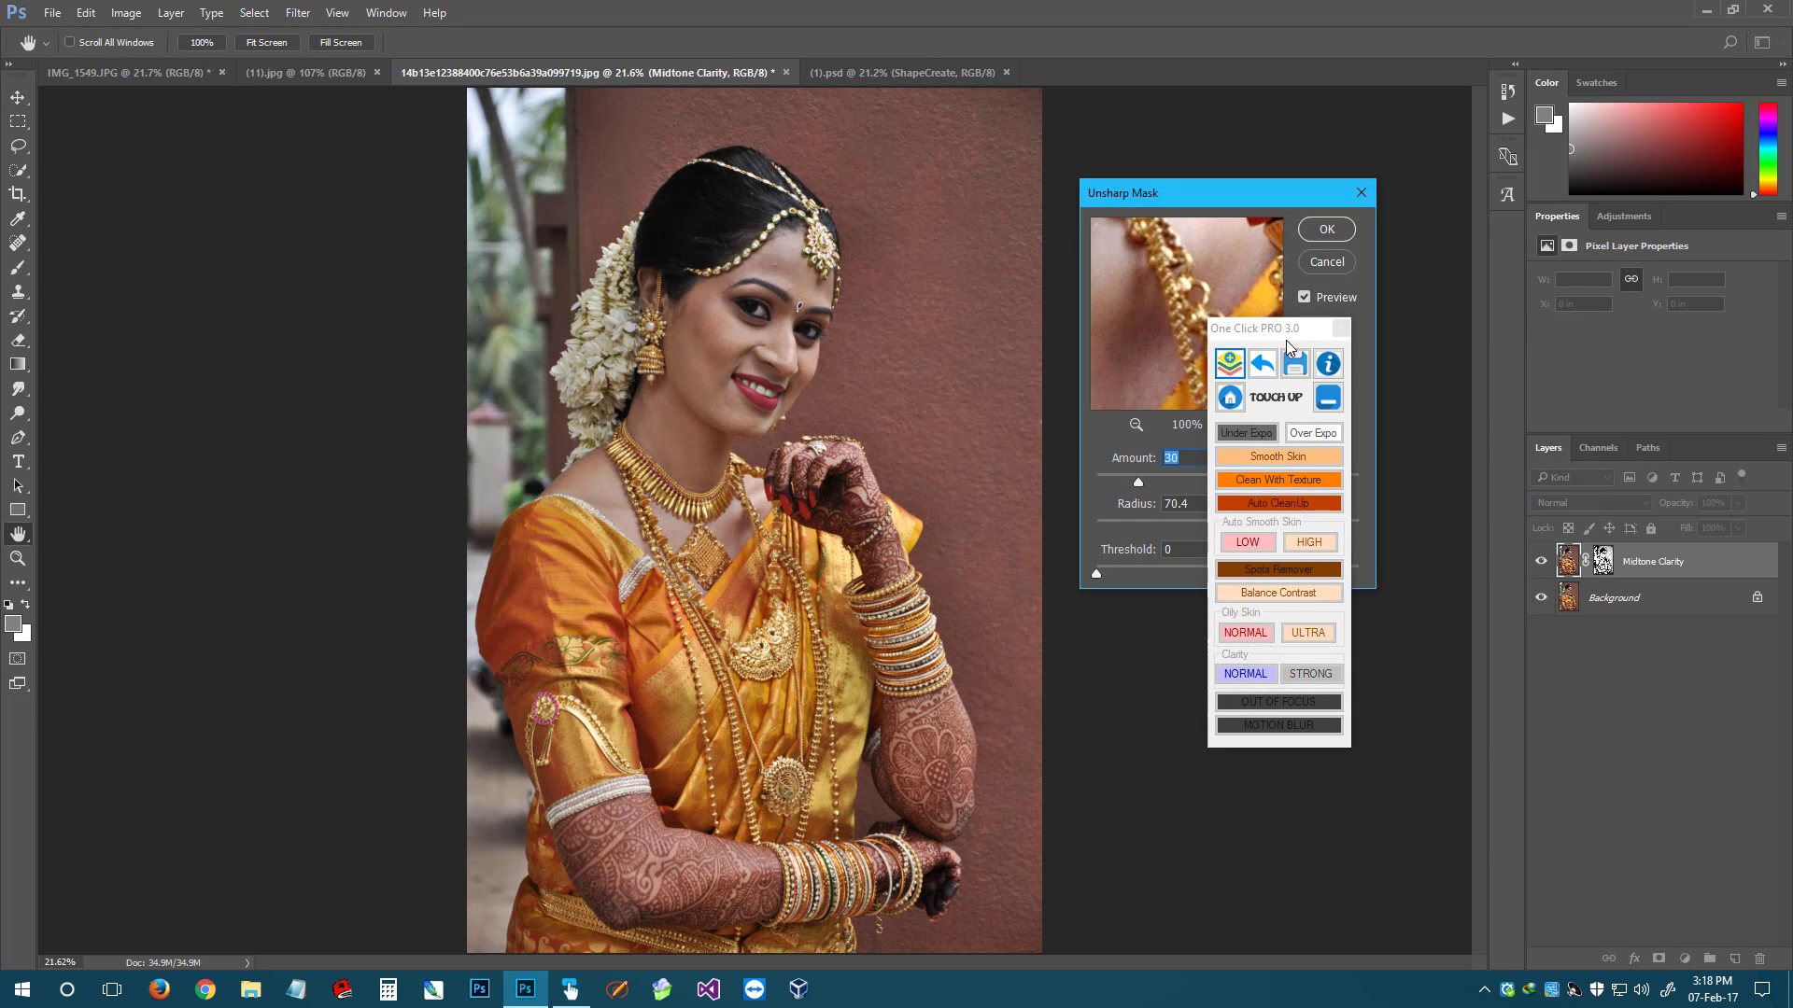
# Accept Unsharp Mask at 30% and 70.4 pixels for midtones, and at 20% and 51.2 pixels for shadows and highlights
pyautogui.moveTo(1287, 342); pyautogui.dragTo(1508, 572)
pyautogui.click(1247, 199)
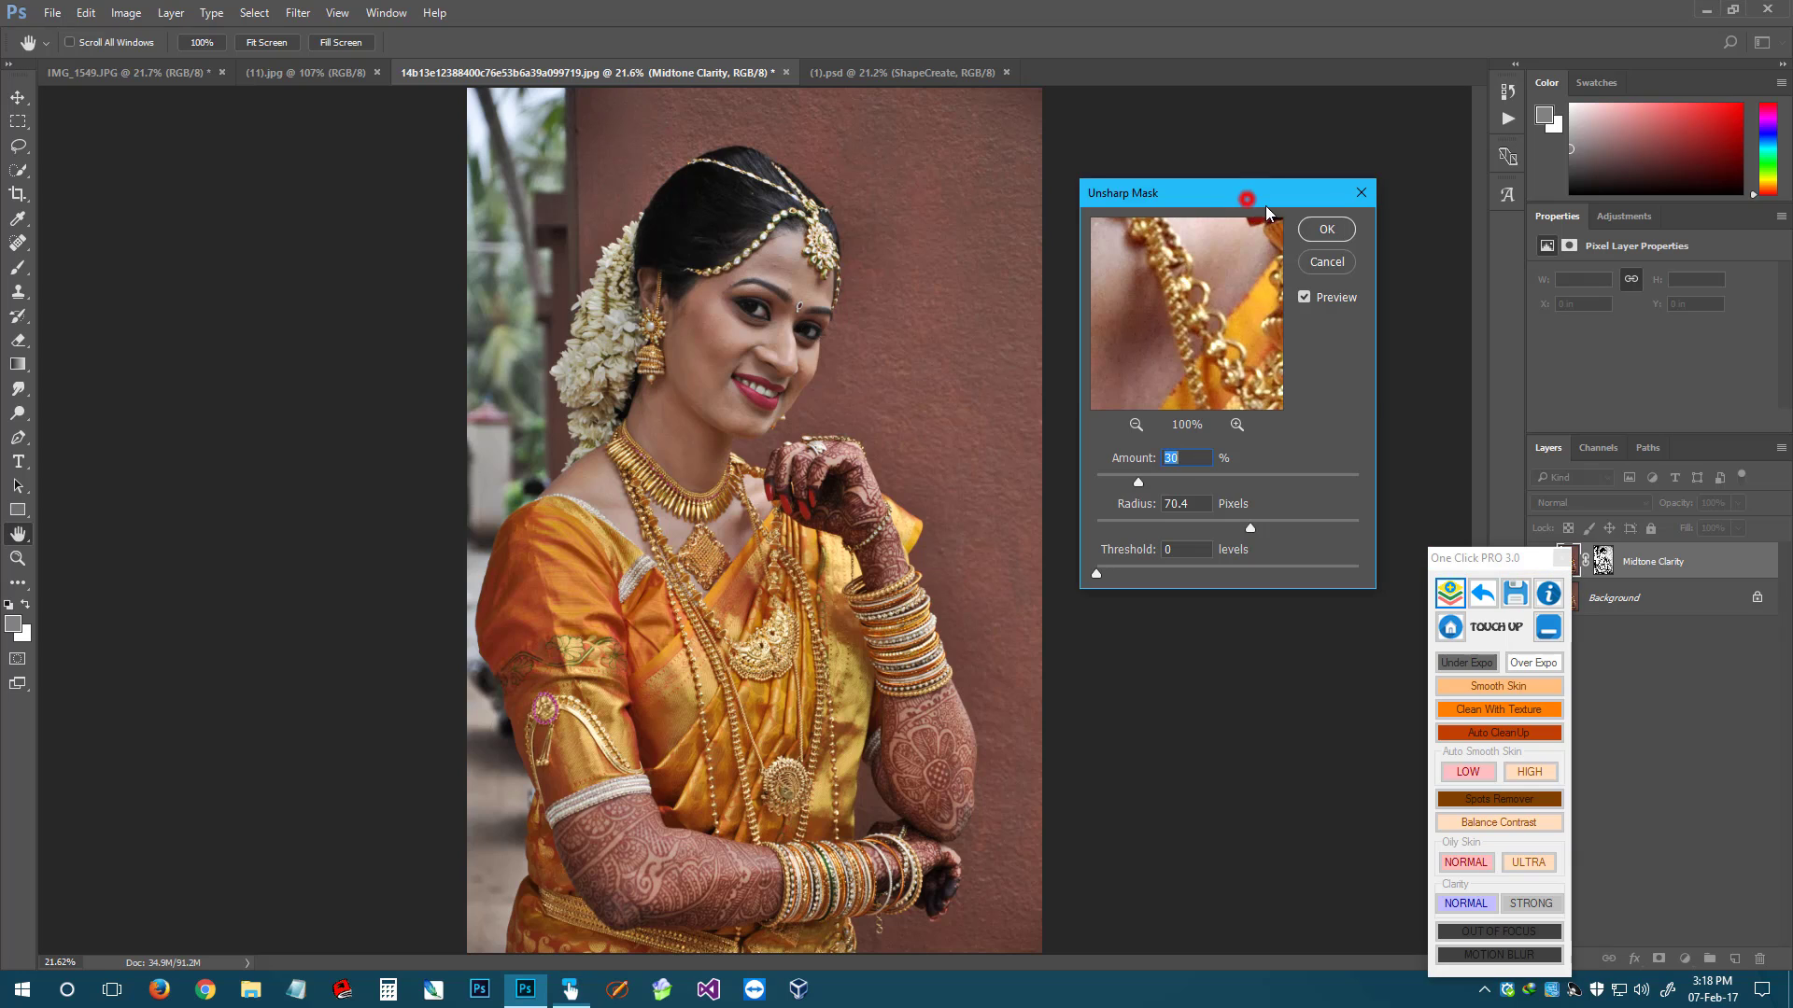
pyautogui.click(1327, 229)
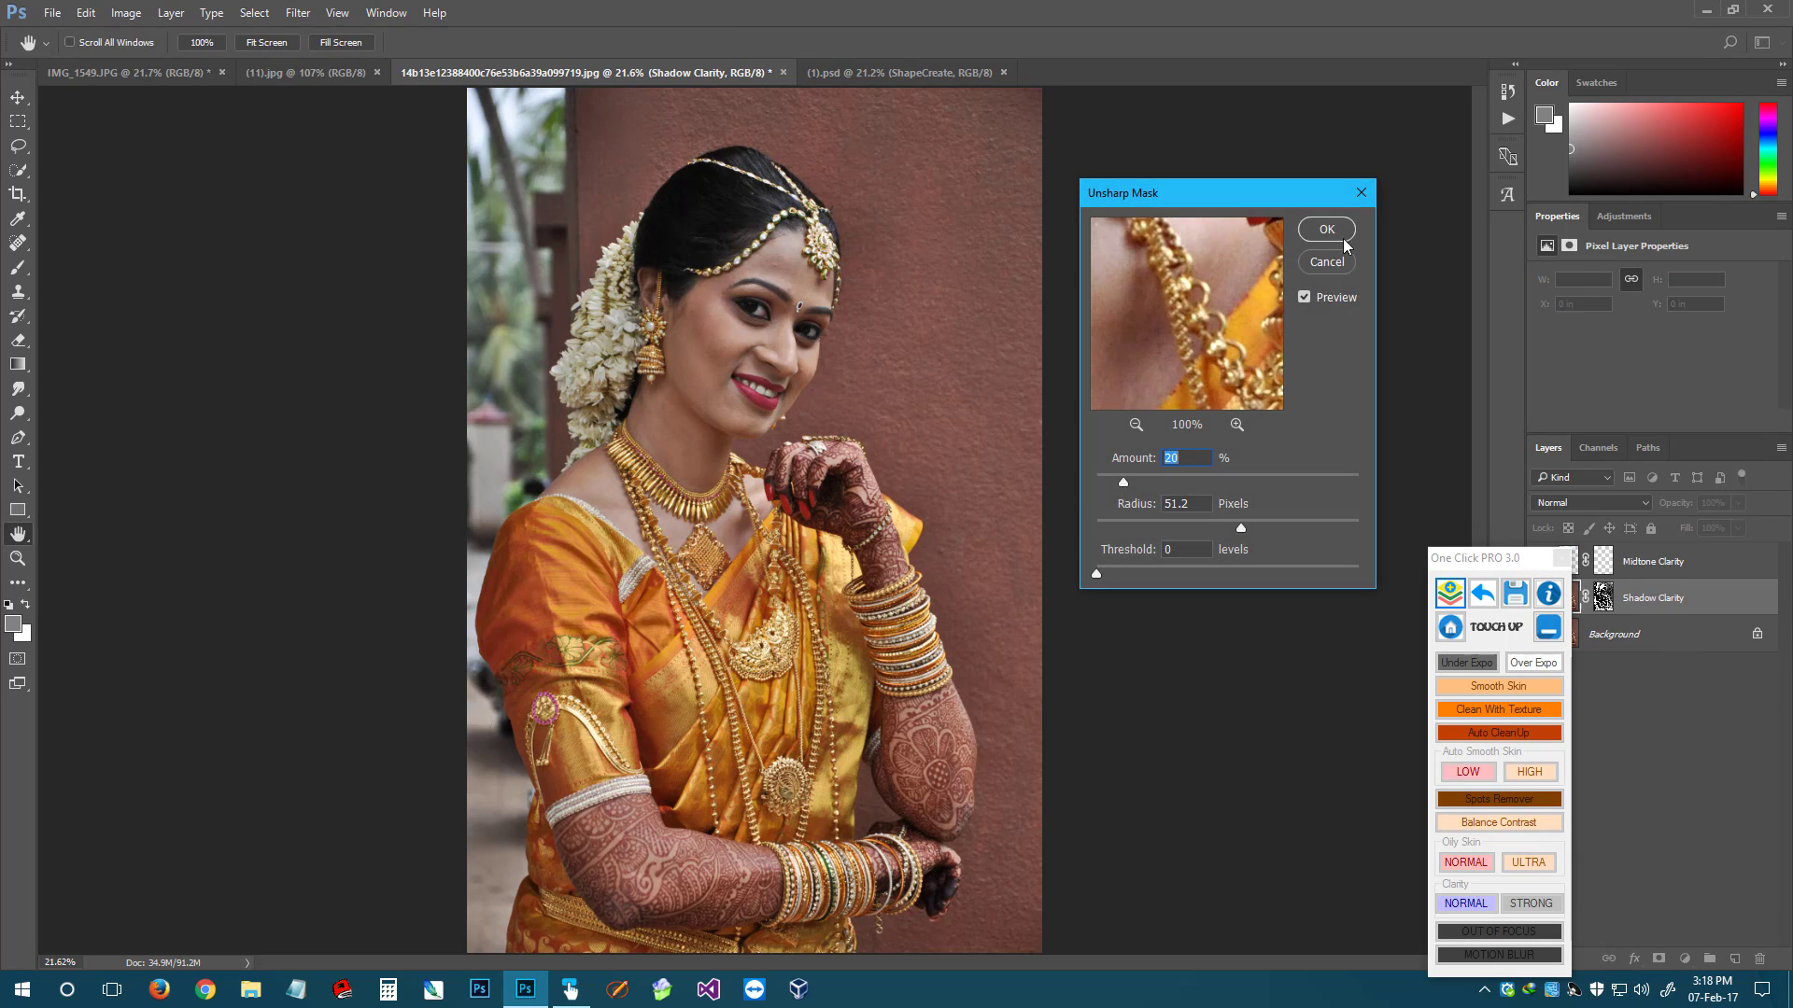
pyautogui.click(1342, 233)
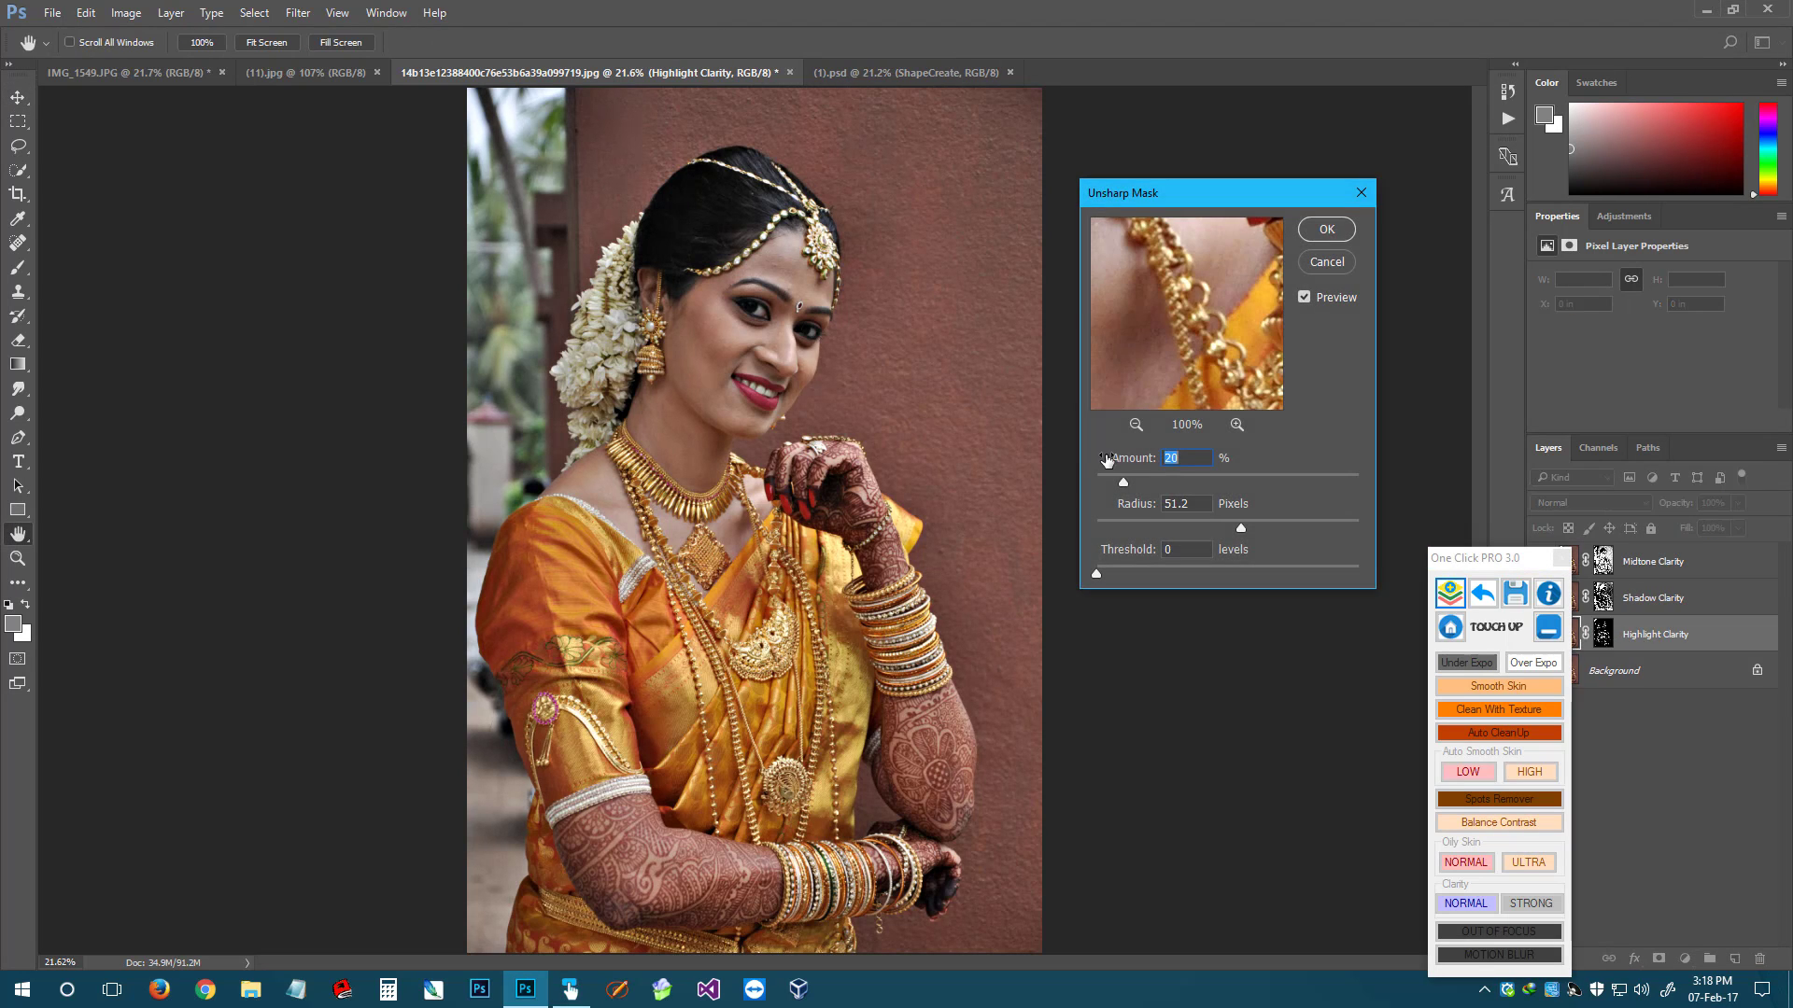
pyautogui.click(1334, 228)
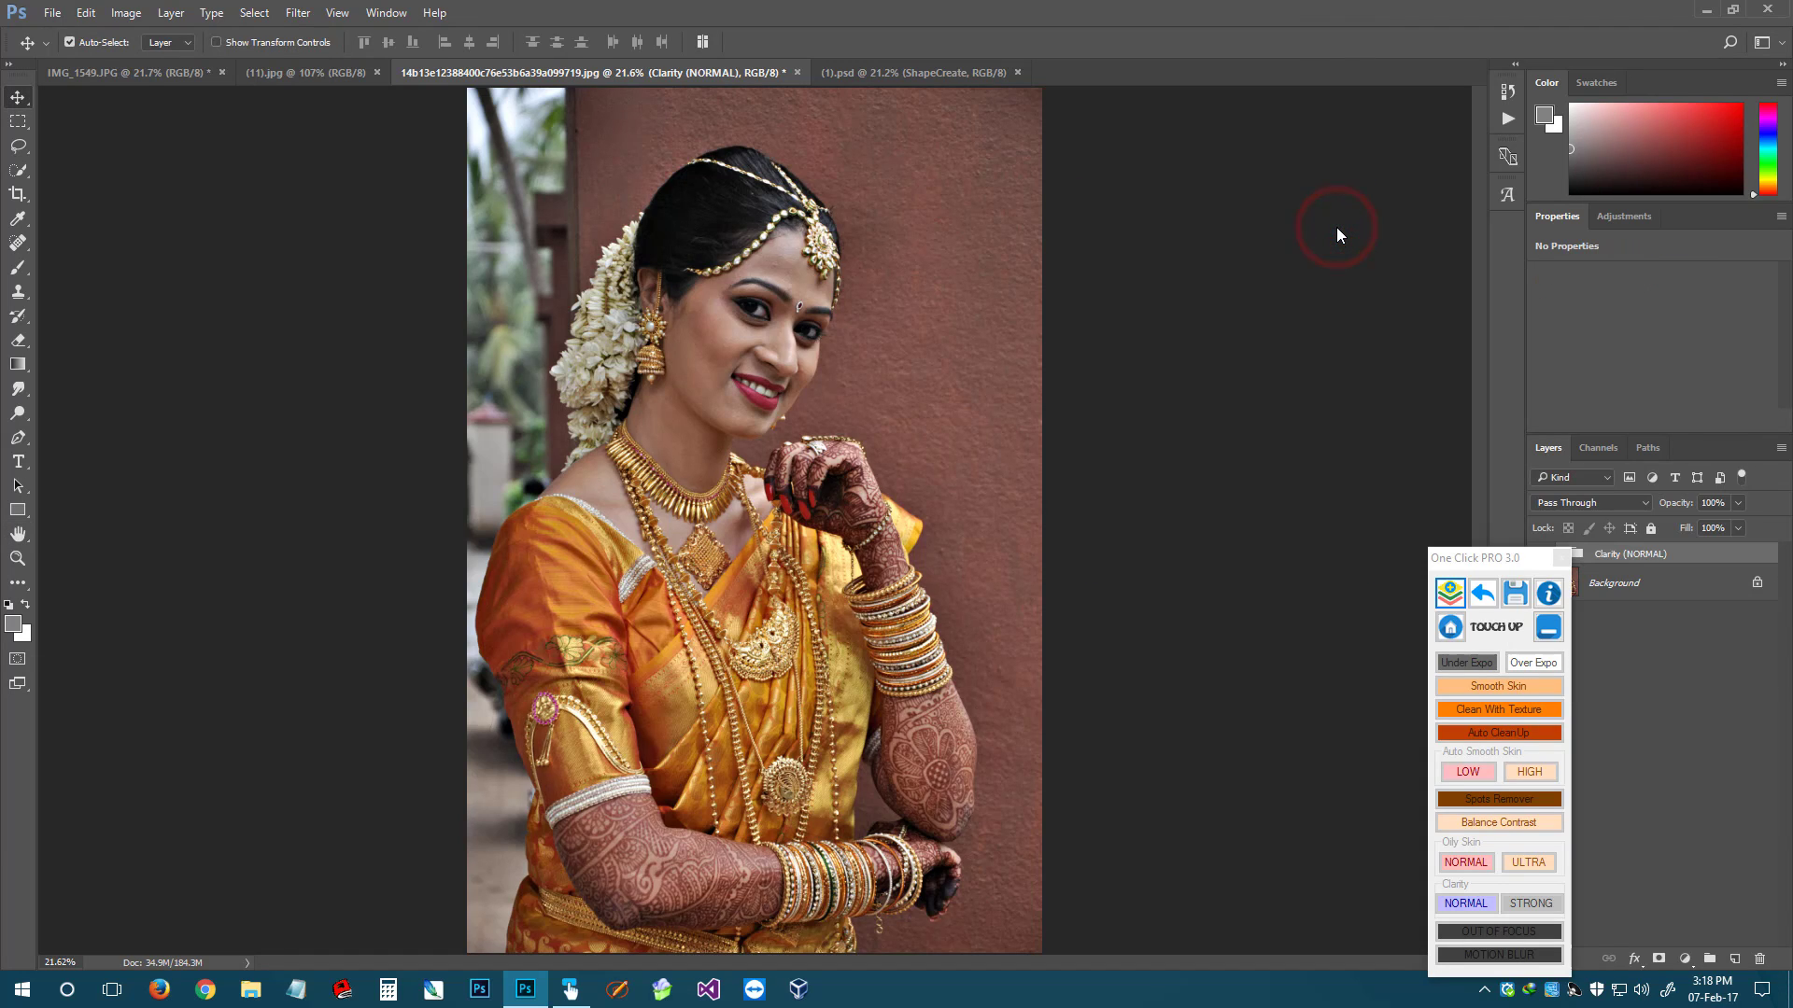
# Move the One Click PRO panel off the layer list and compare the portrait with the Clarity (NORMAL) group hidden and shown
pyautogui.moveTo(1502, 556); pyautogui.dragTo(1340, 380)
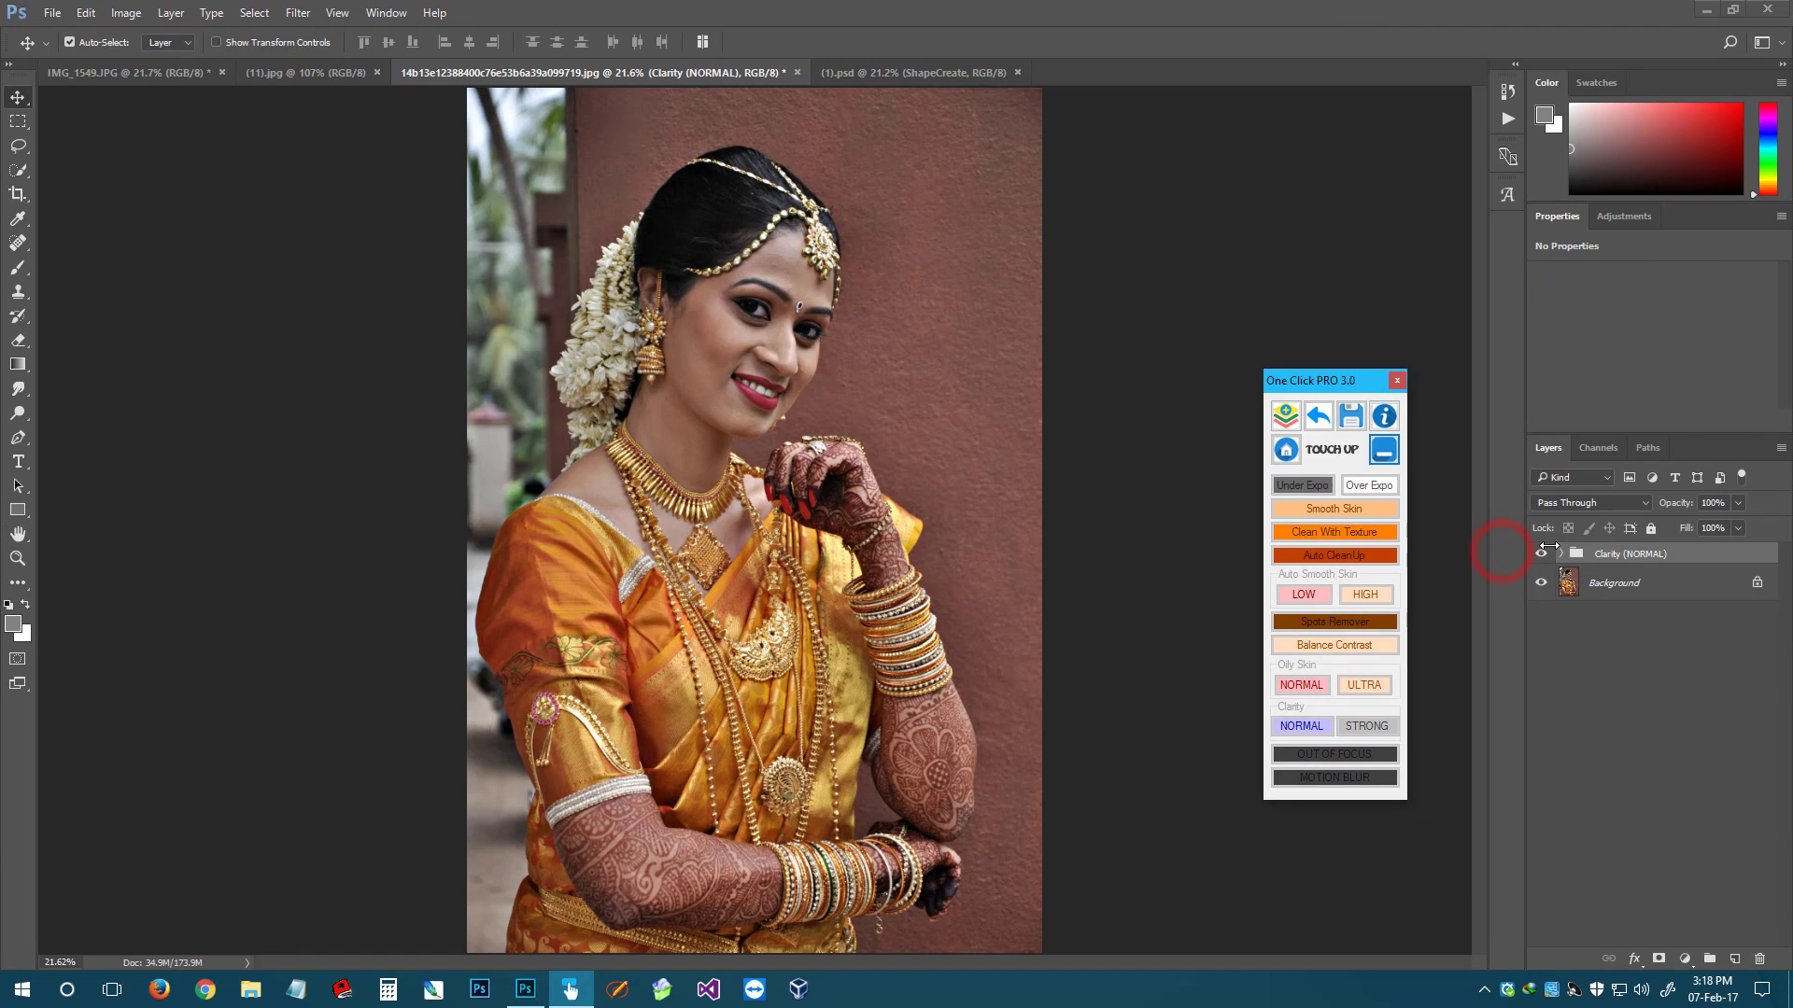
pyautogui.click(1542, 554)
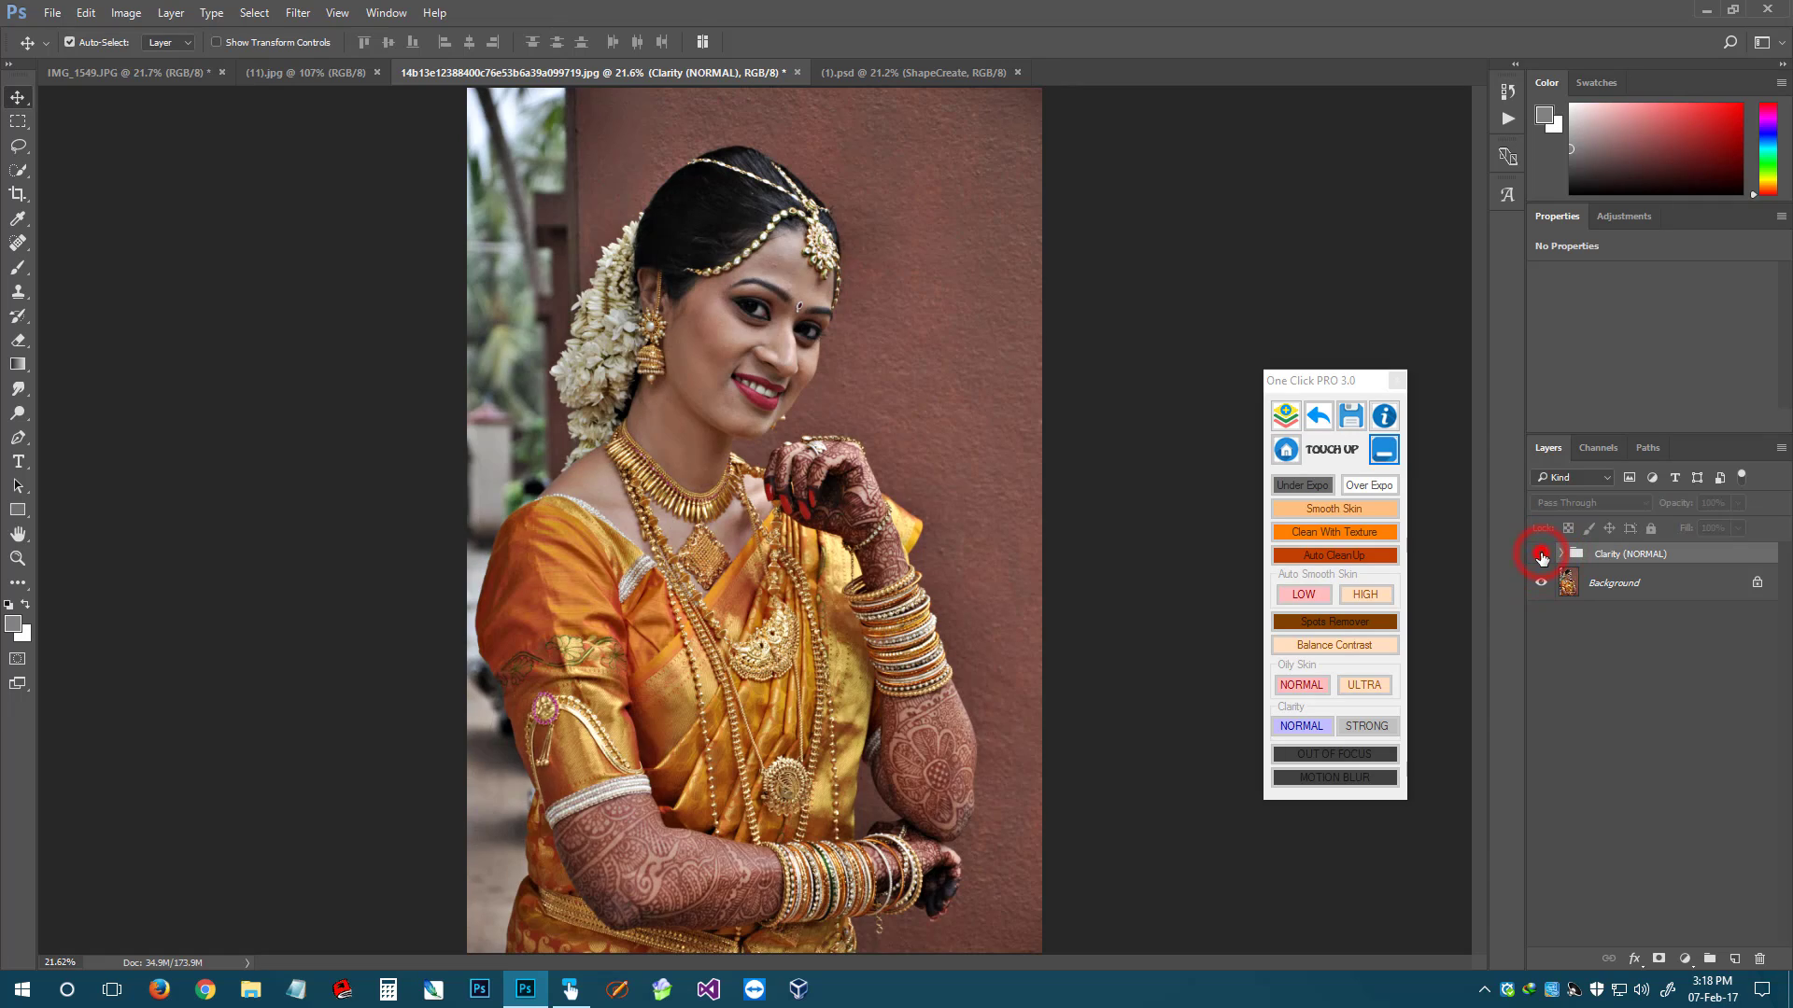
pyautogui.click(1541, 555)
pyautogui.click(1540, 554)
pyautogui.click(1541, 555)
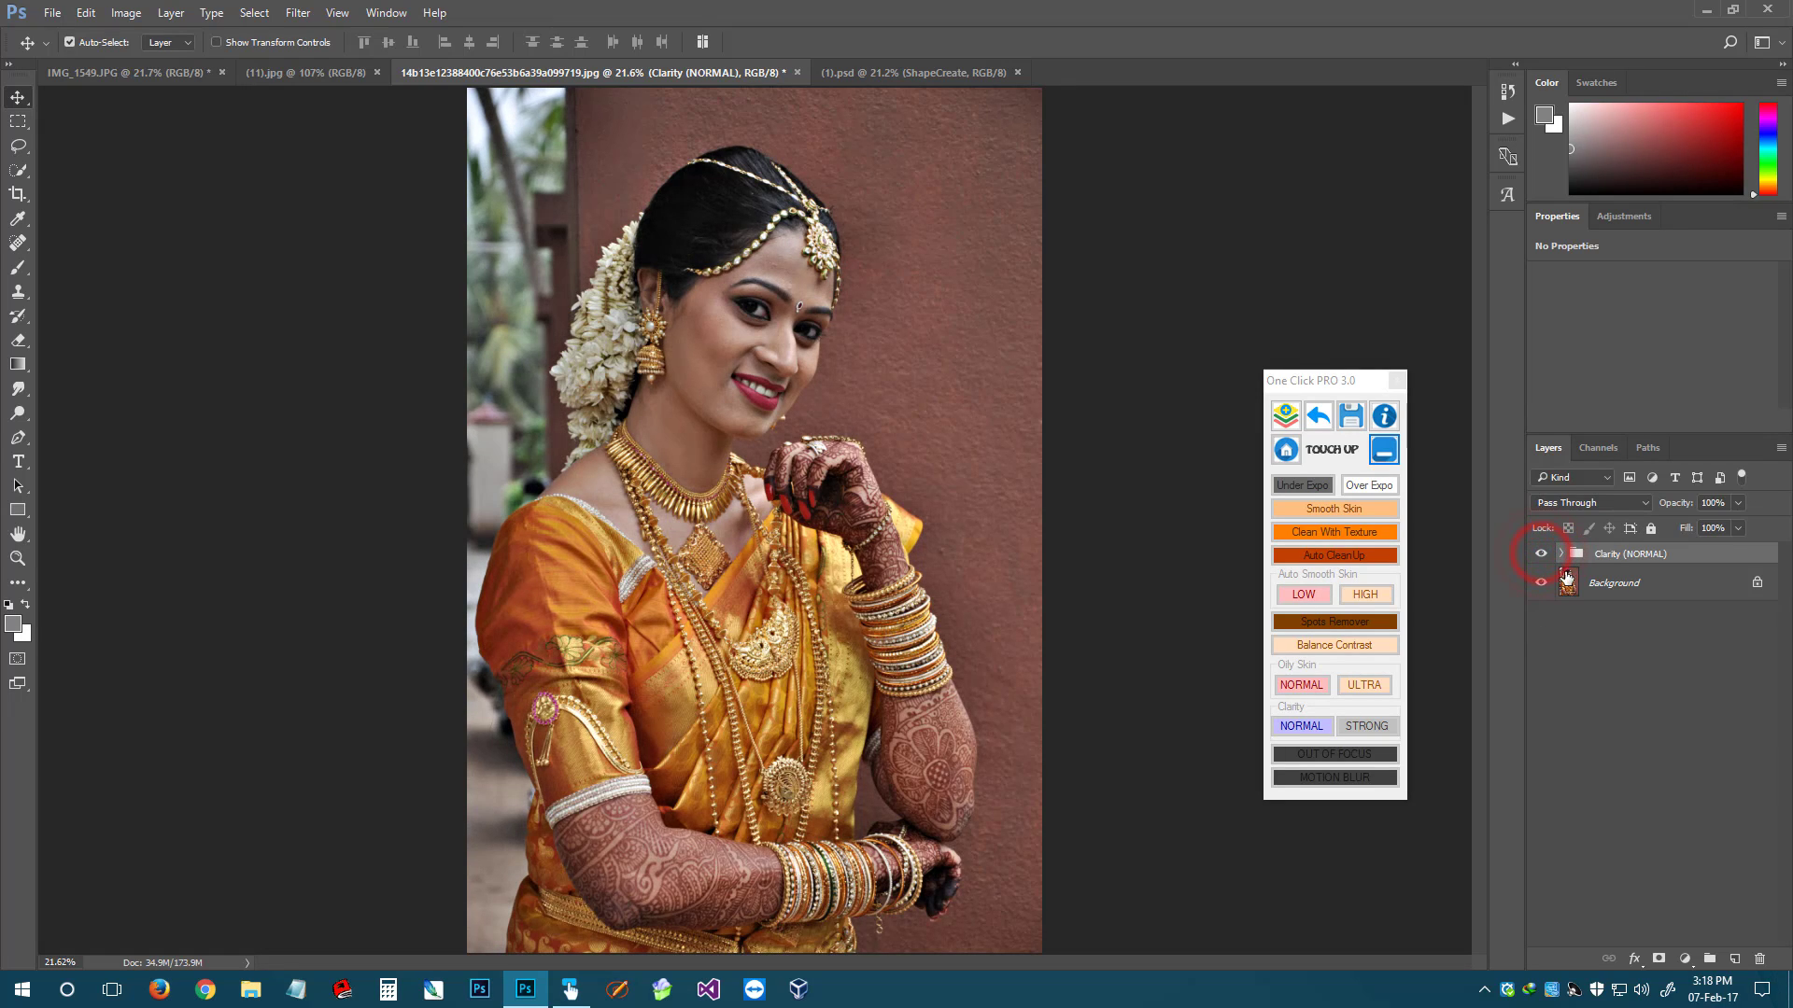
# Compare the bride's face up close with the Clarity (NORMAL) group hidden and shown
pyautogui.press('z')
pyautogui.moveTo(752, 367); pyautogui.dragTo(769, 679)
pyautogui.click(1542, 555)
pyautogui.click(1542, 554)
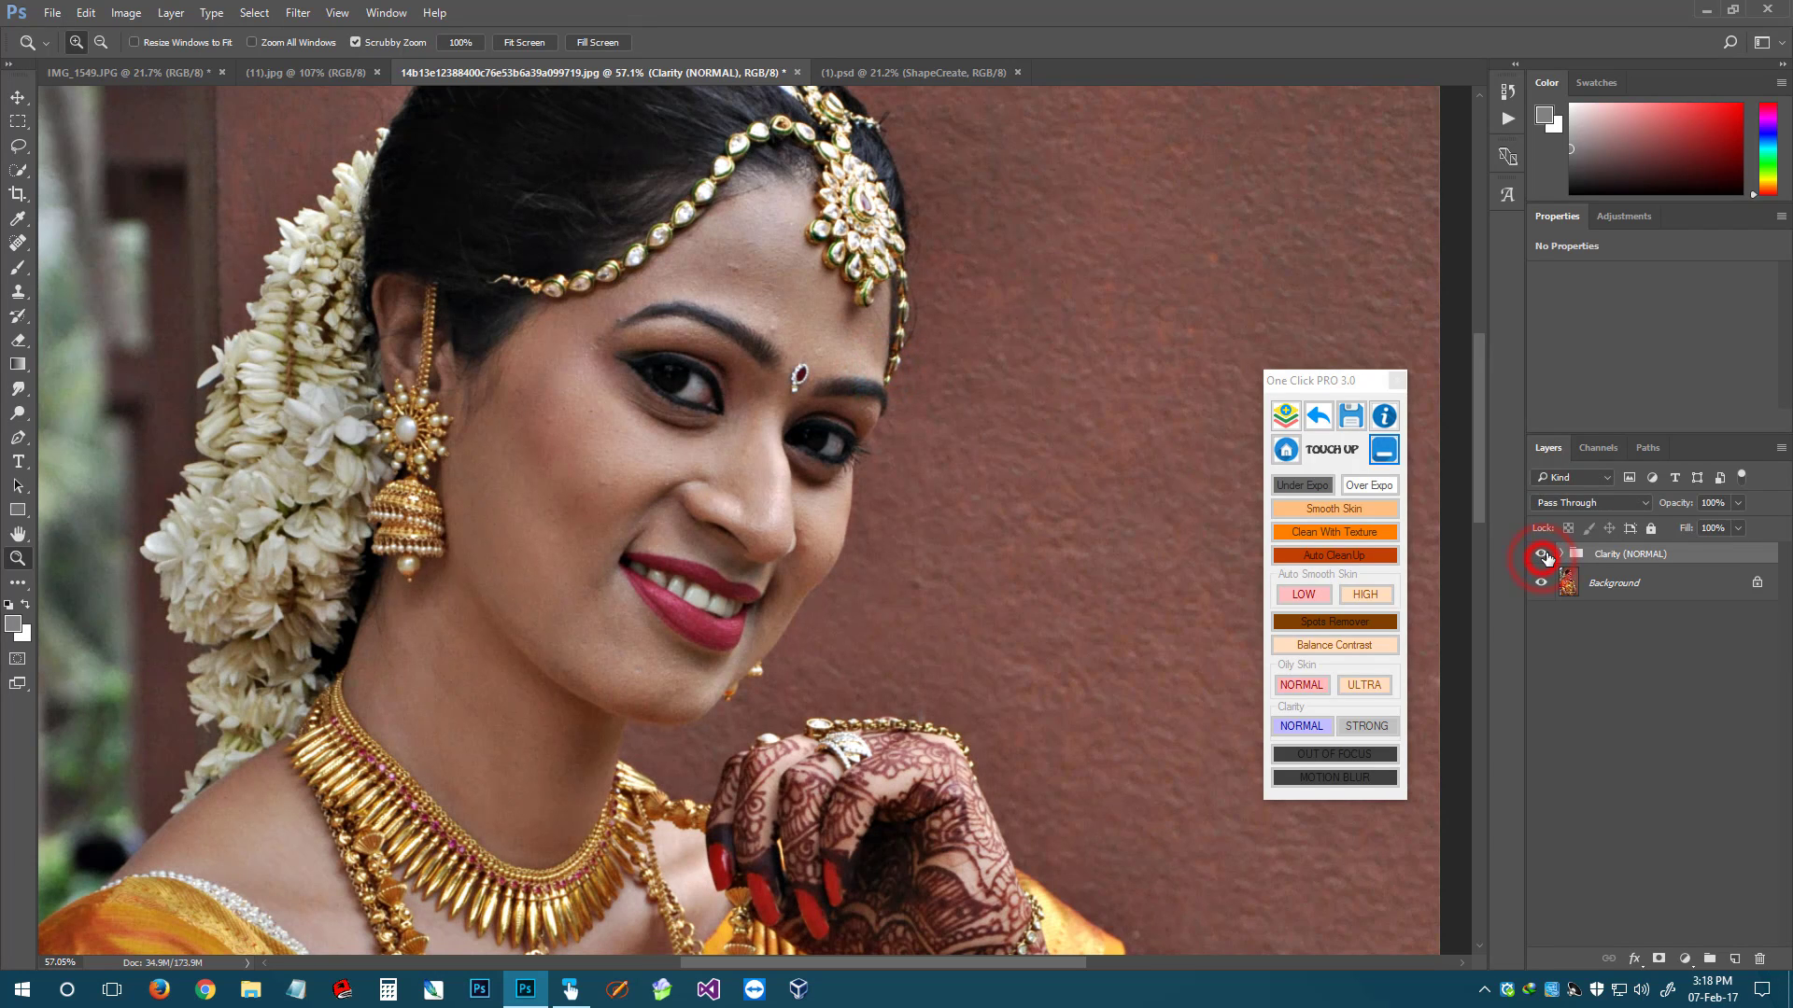
pyautogui.click(1542, 554)
pyautogui.click(1541, 554)
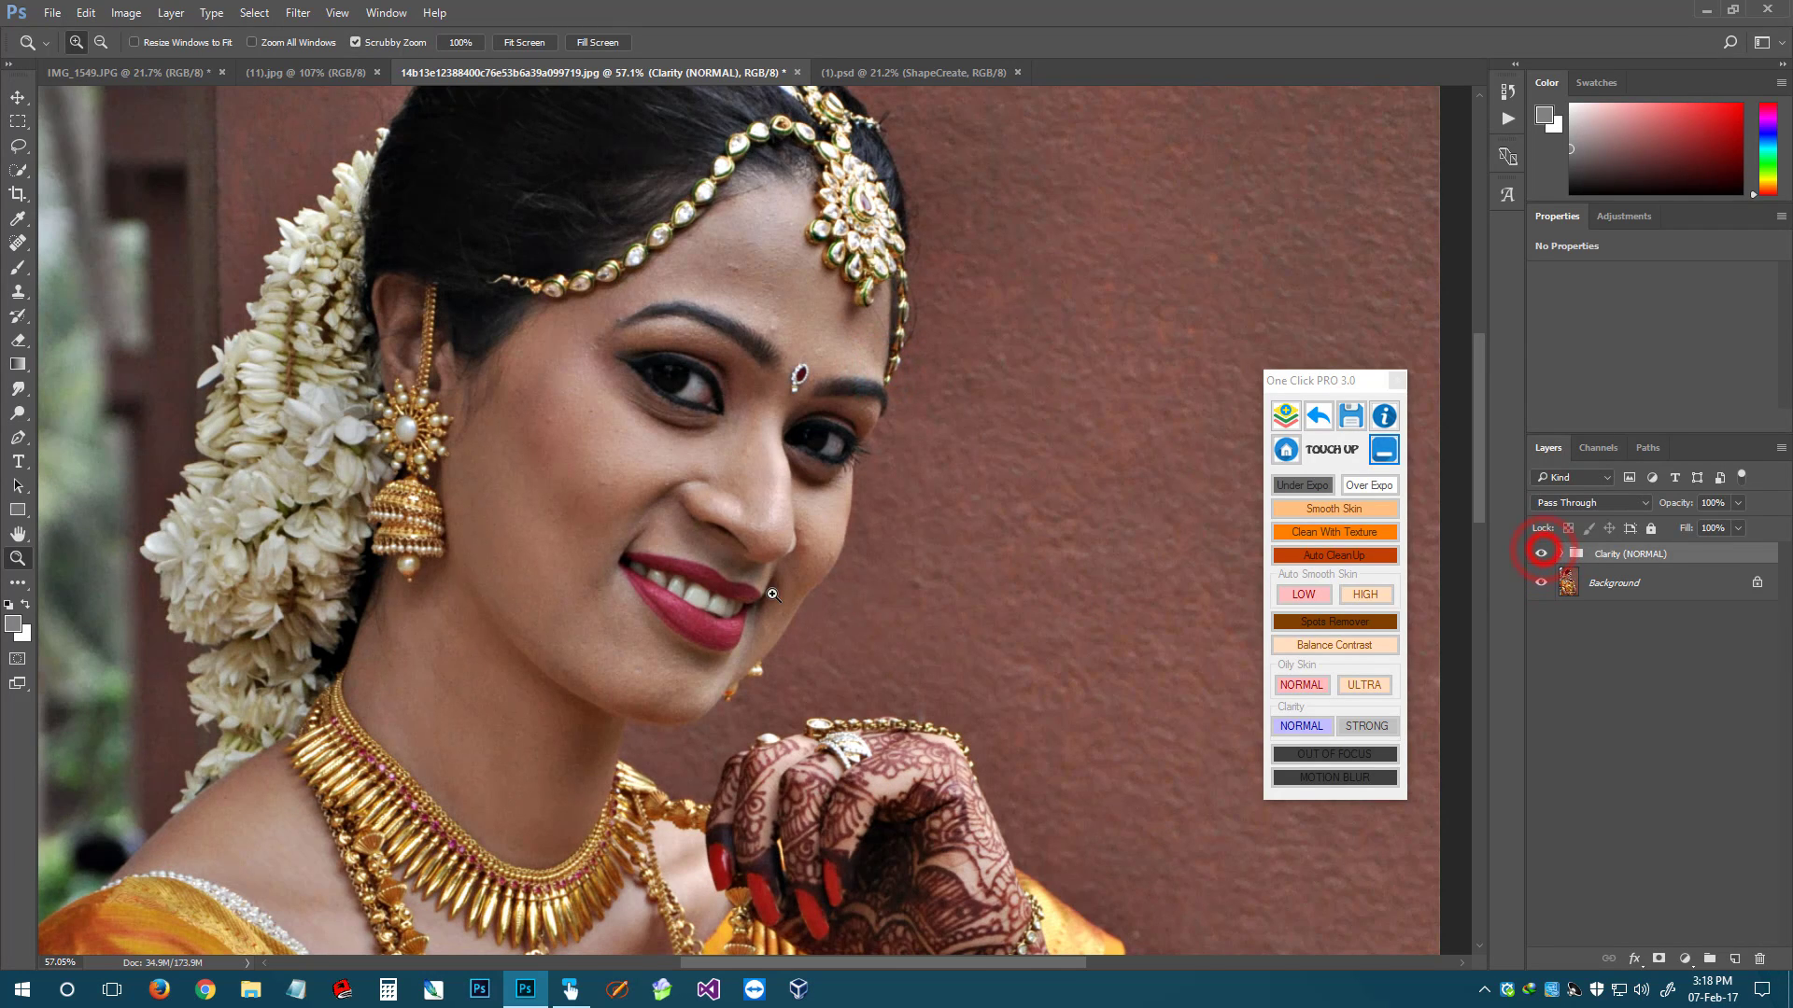
# Compare the bride's jewellery, hand and sari up close with the Clarity (NORMAL) group hidden and shown
pyautogui.moveTo(840, 650); pyautogui.dragTo(1083, 178)
pyautogui.click(1541, 554)
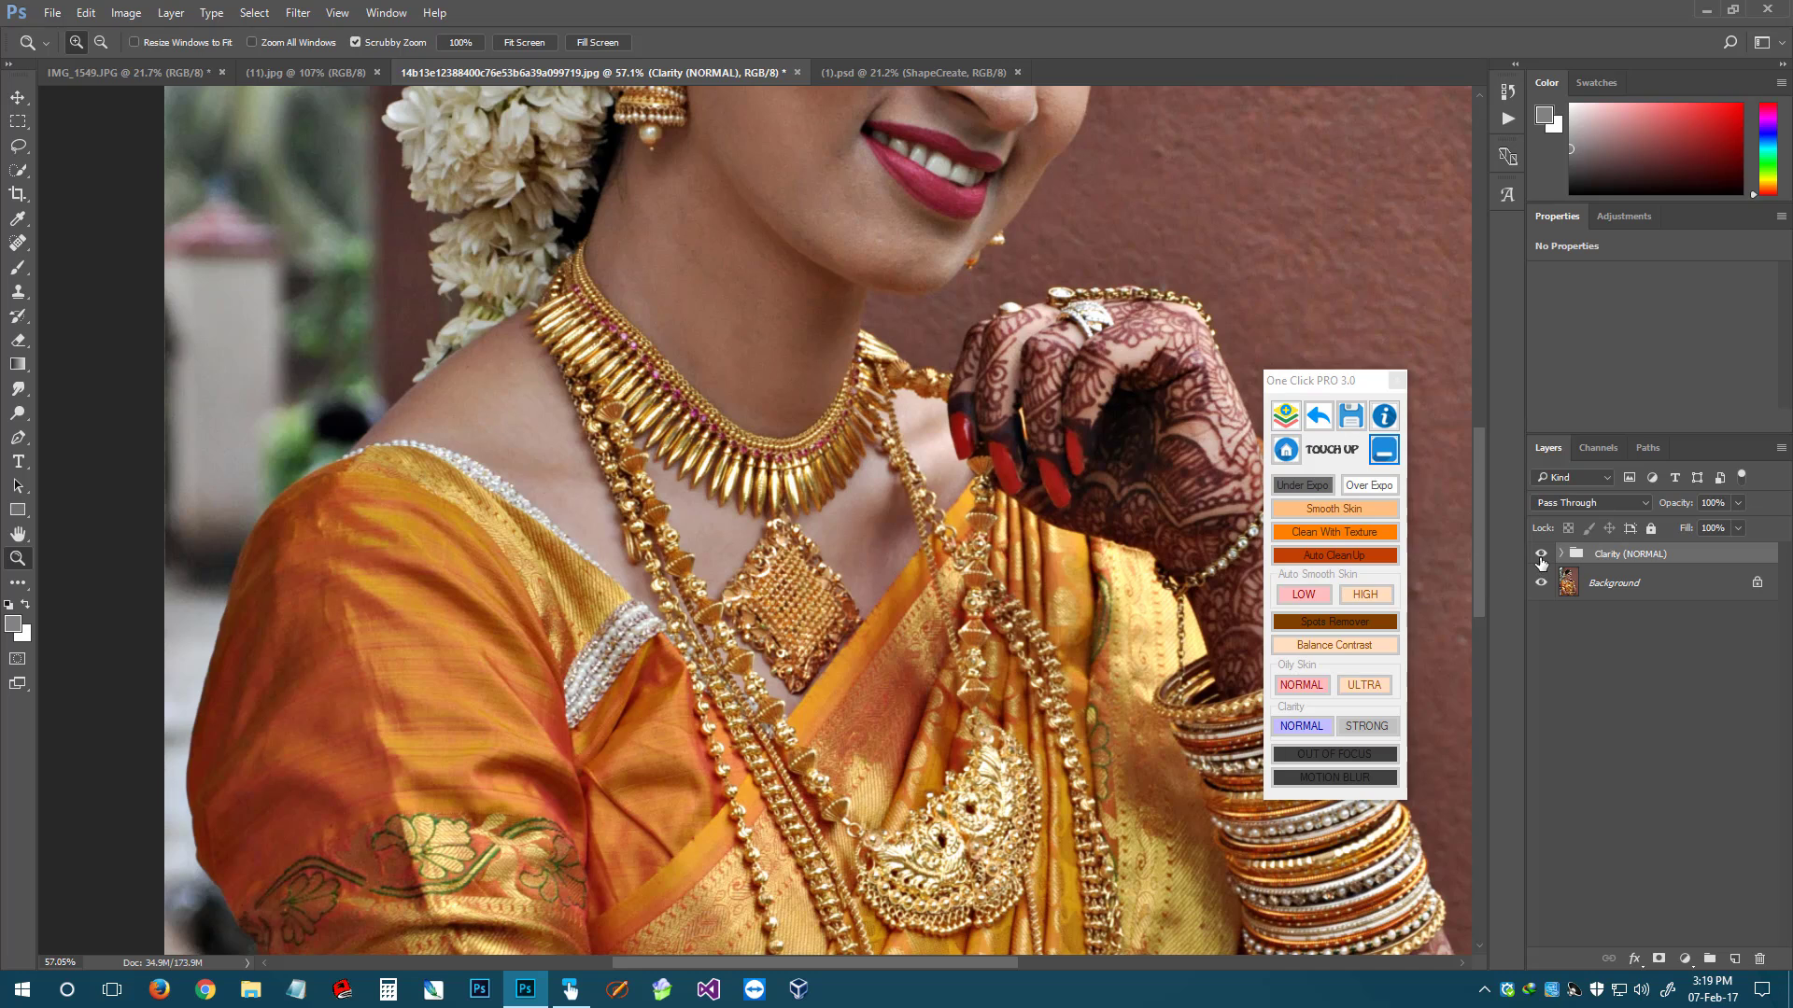
pyautogui.click(1540, 554)
pyautogui.click(1541, 554)
pyautogui.click(1540, 554)
pyautogui.moveTo(1111, 669); pyautogui.dragTo(1108, 613)
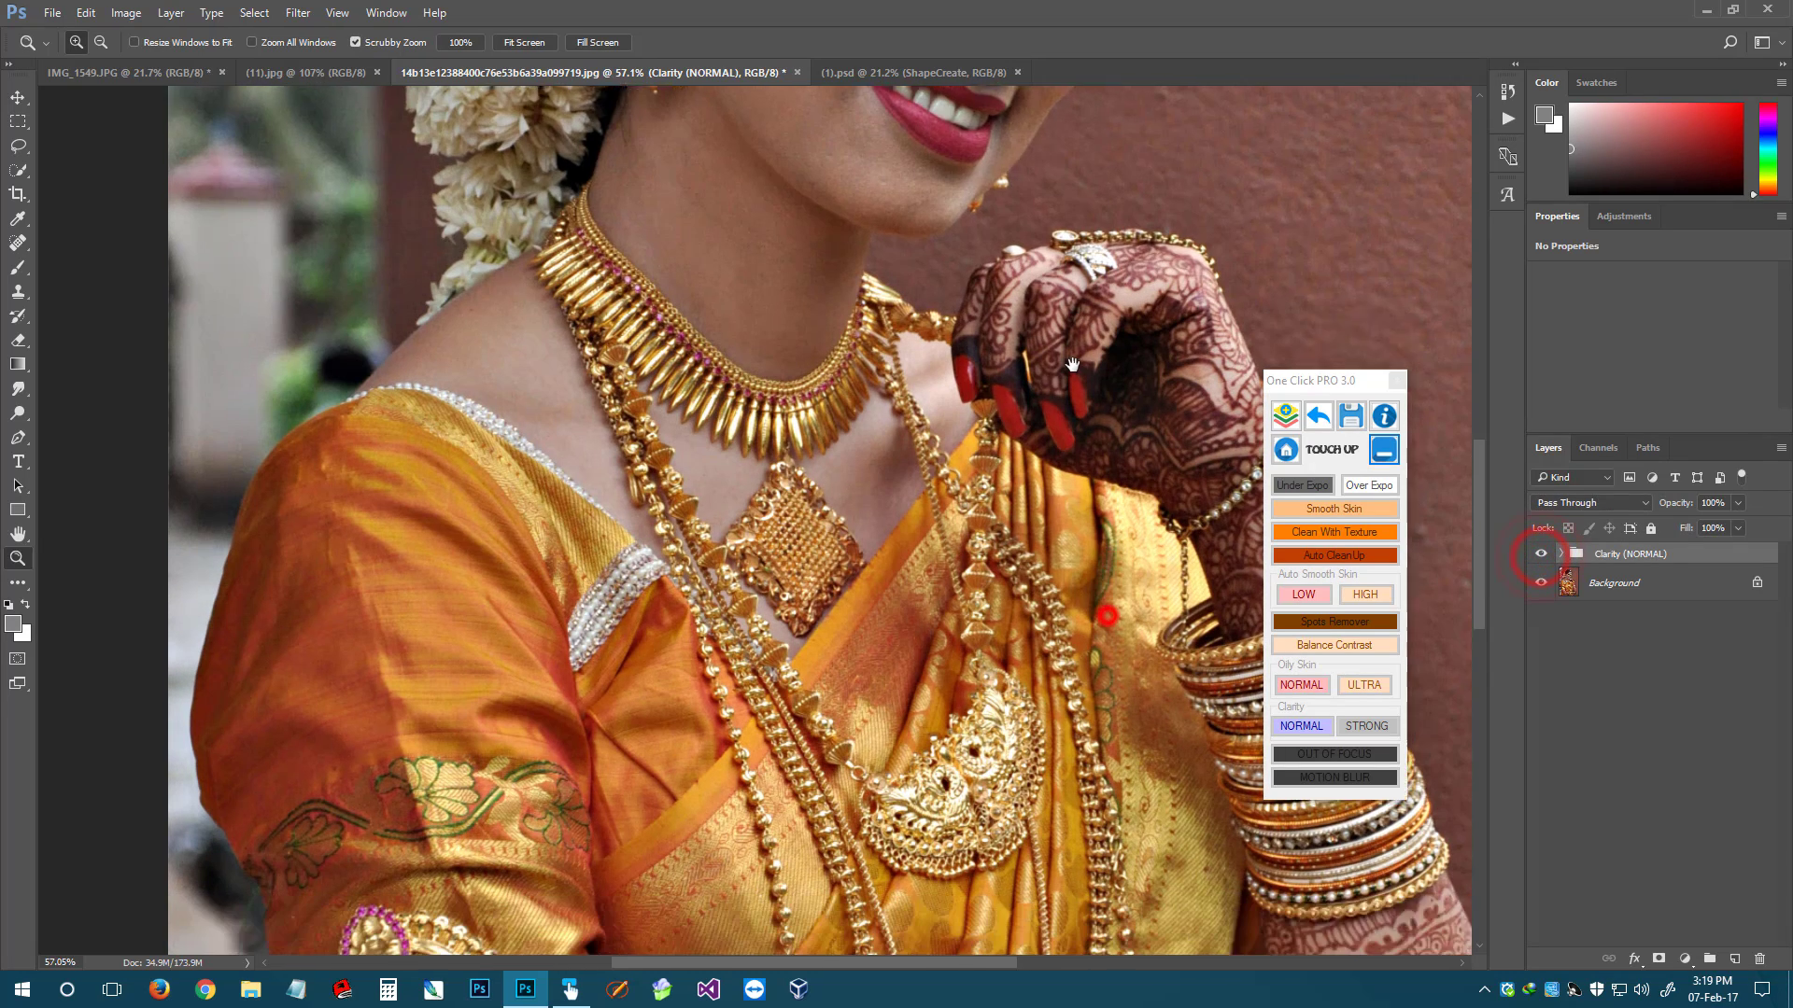
pyautogui.click(1542, 555)
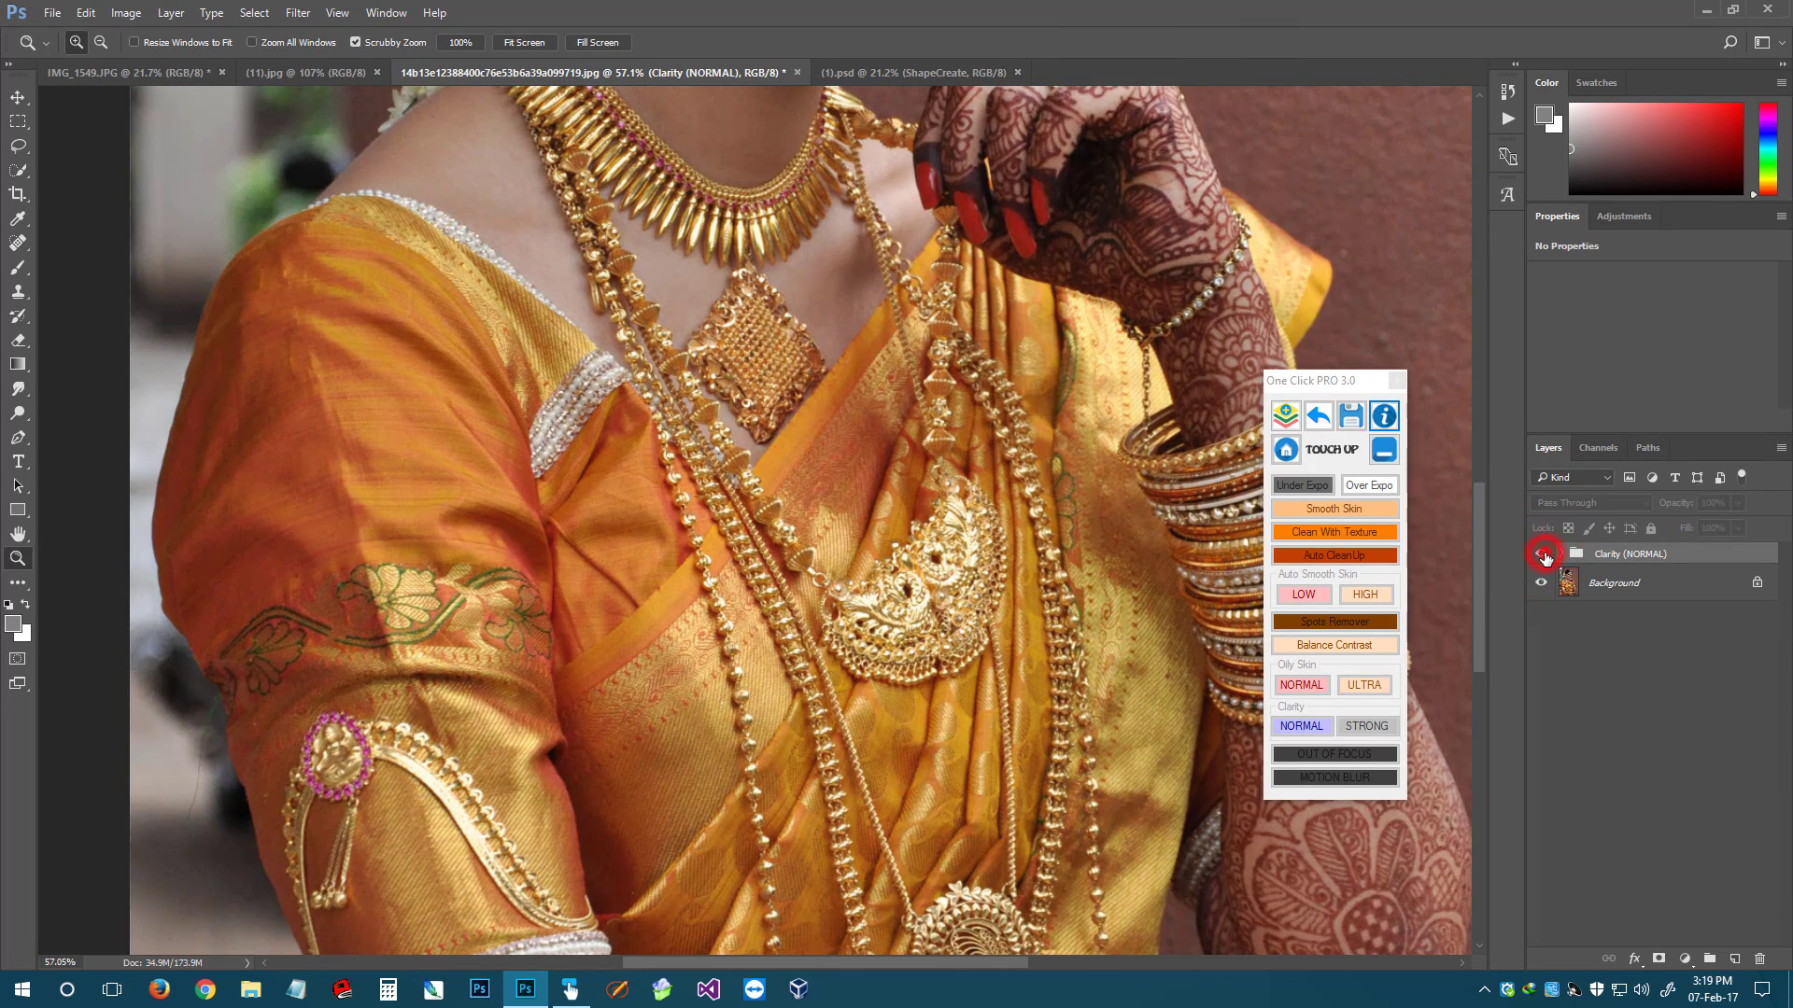
pyautogui.click(1542, 554)
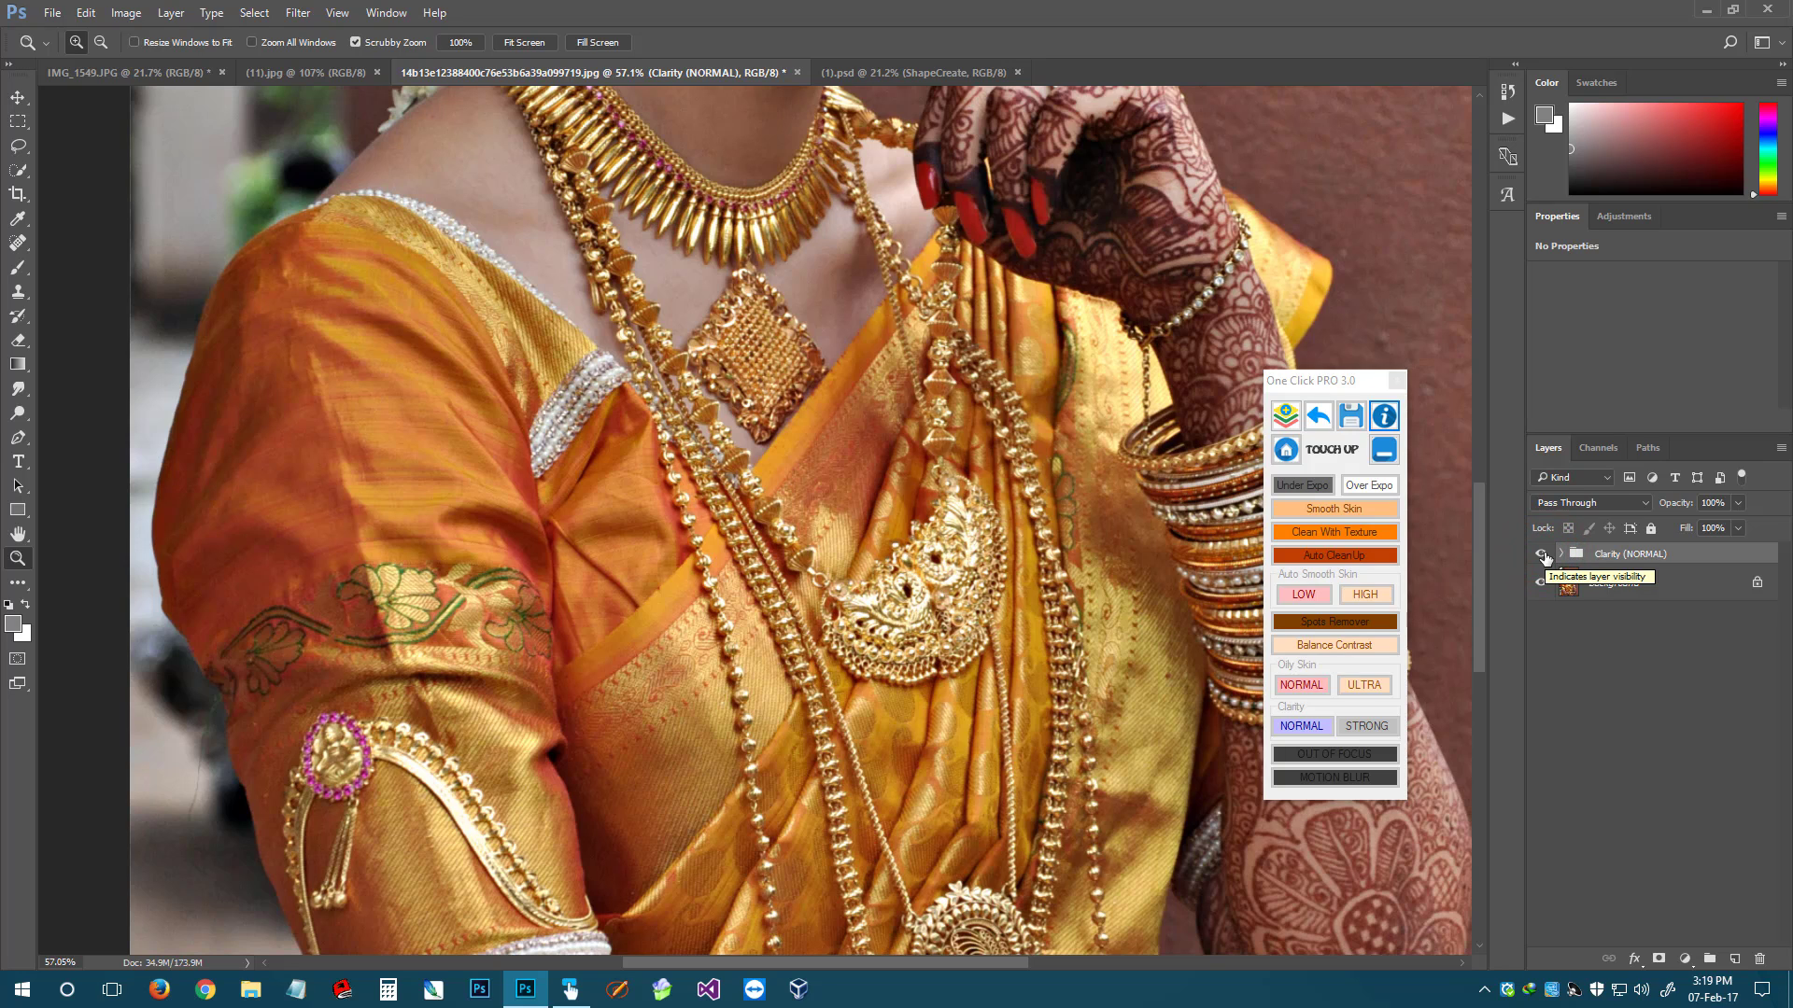
pyautogui.click(1542, 555)
pyautogui.click(1541, 555)
# Hide the Clarity (NORMAL) group and flatten the bride portrait to a single background layer
pyautogui.rightClick(915, 302)
pyautogui.click(938, 322)
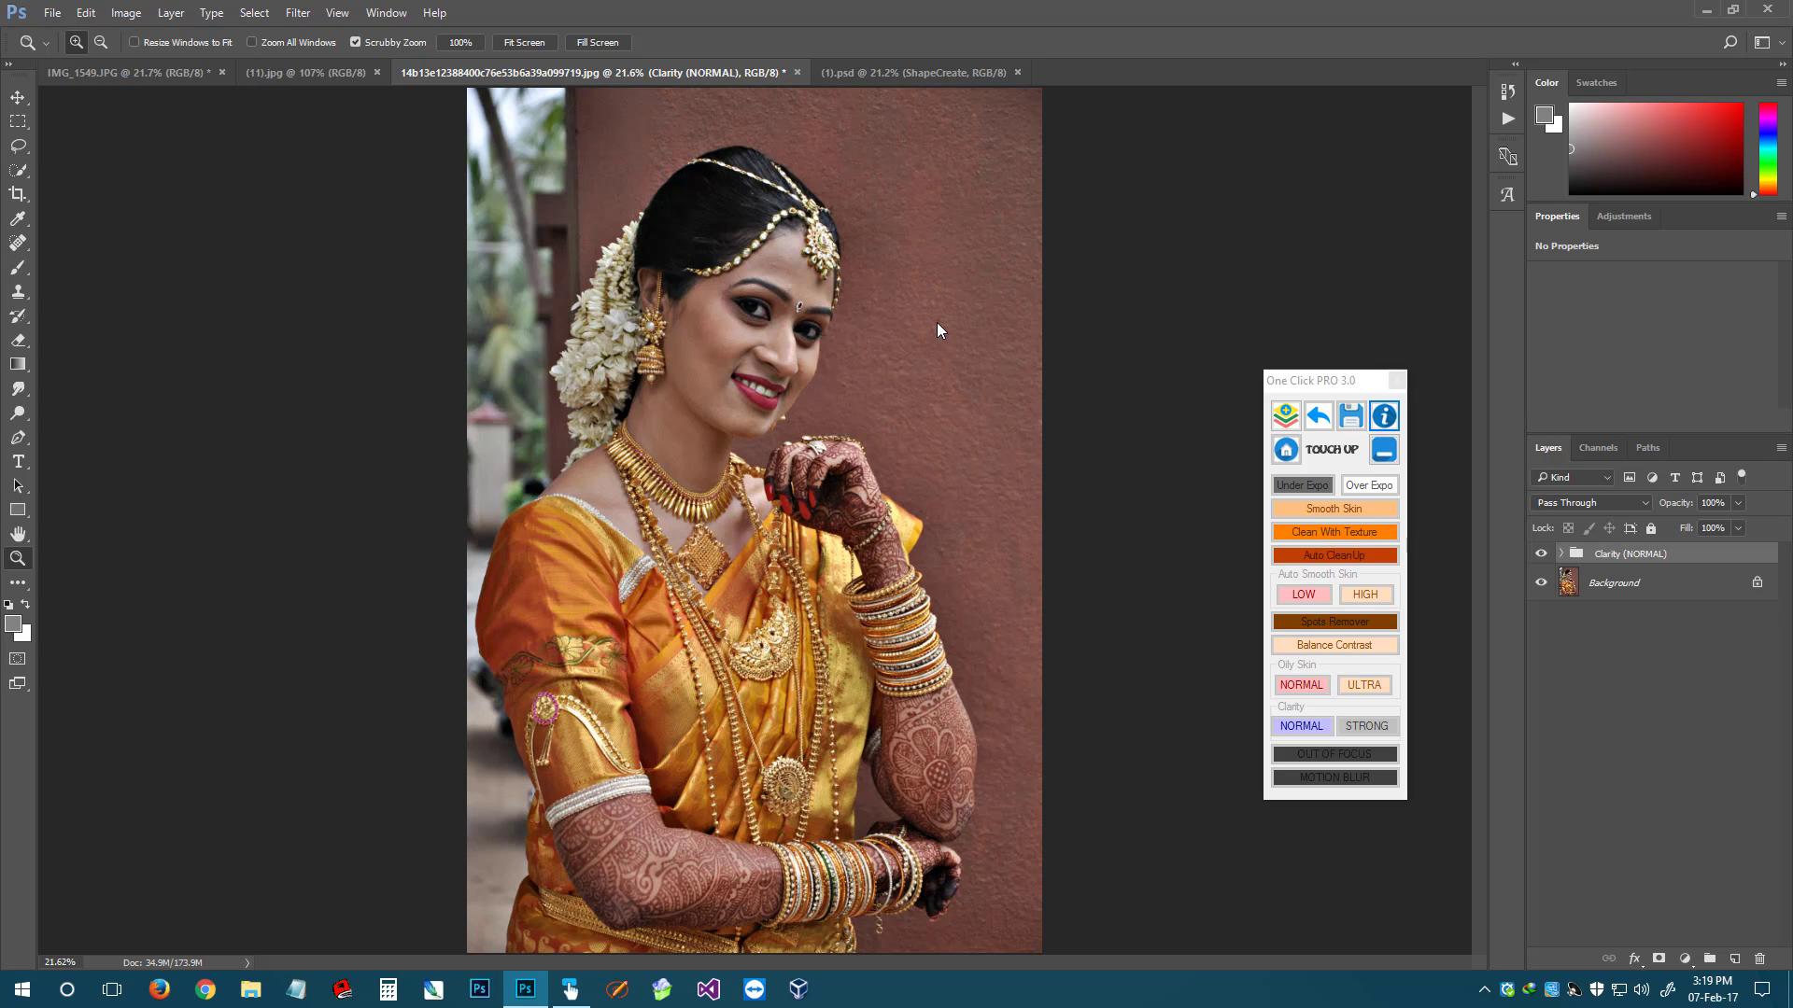
pyautogui.click(1542, 555)
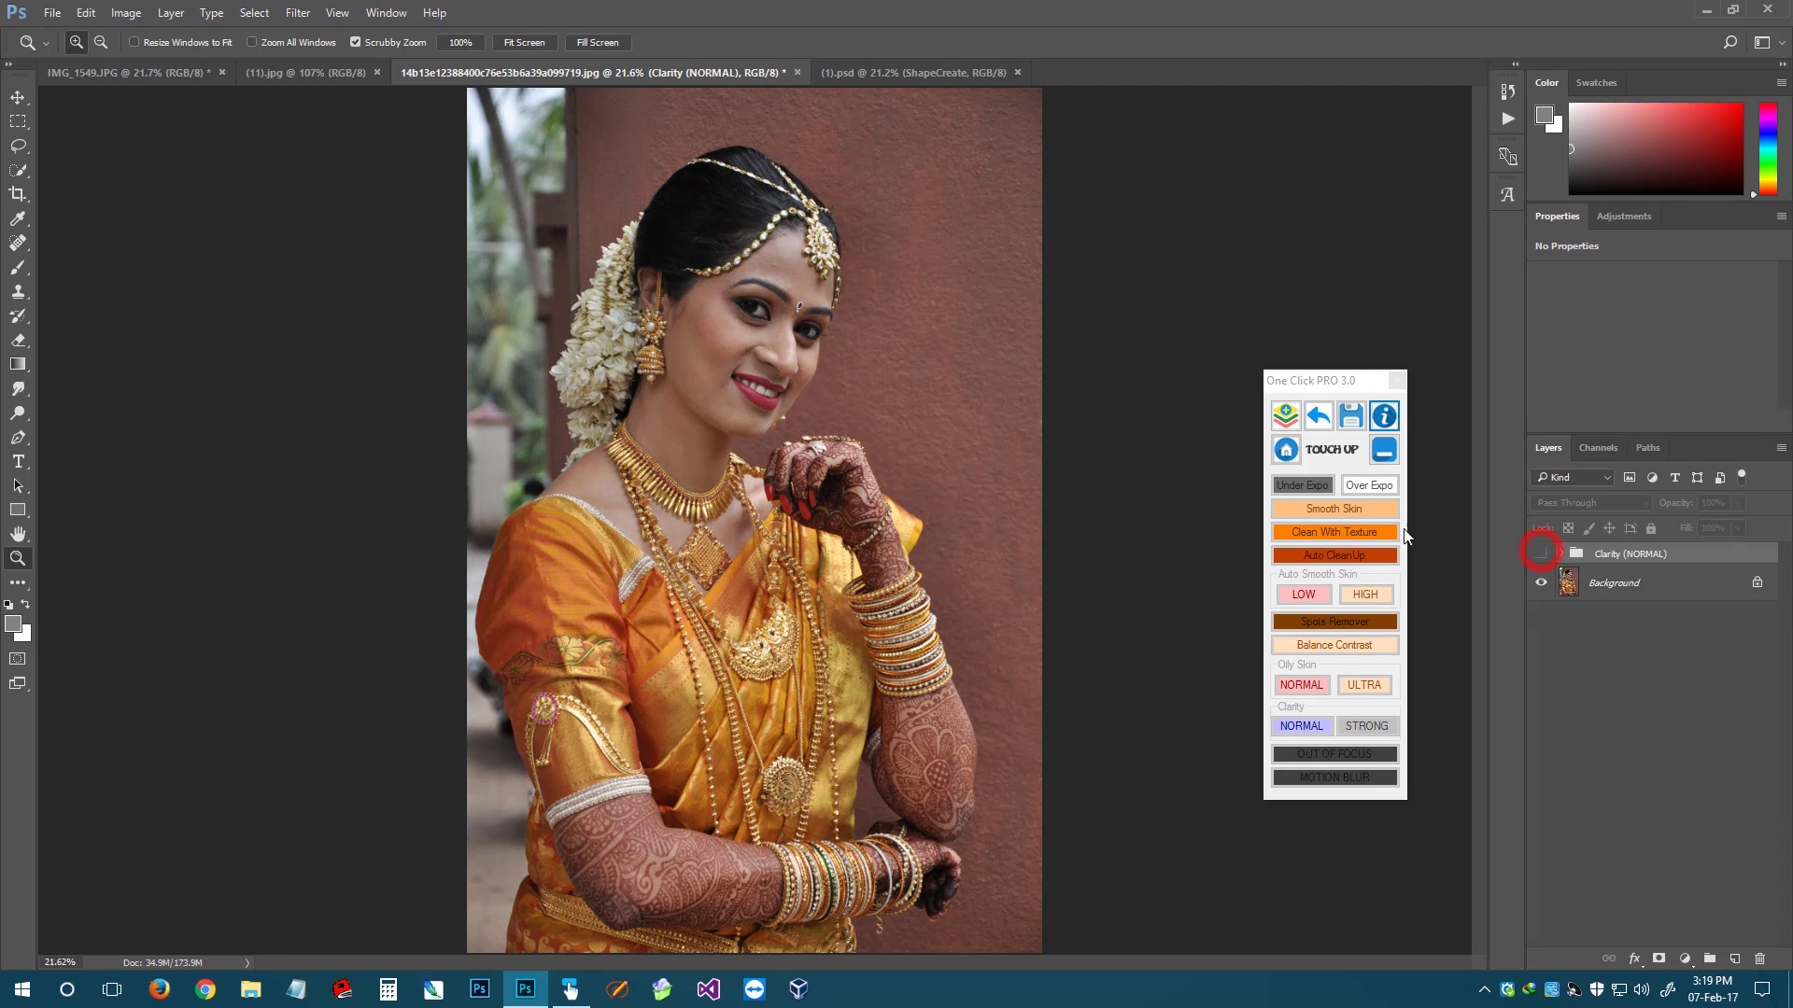
pyautogui.click(1293, 422)
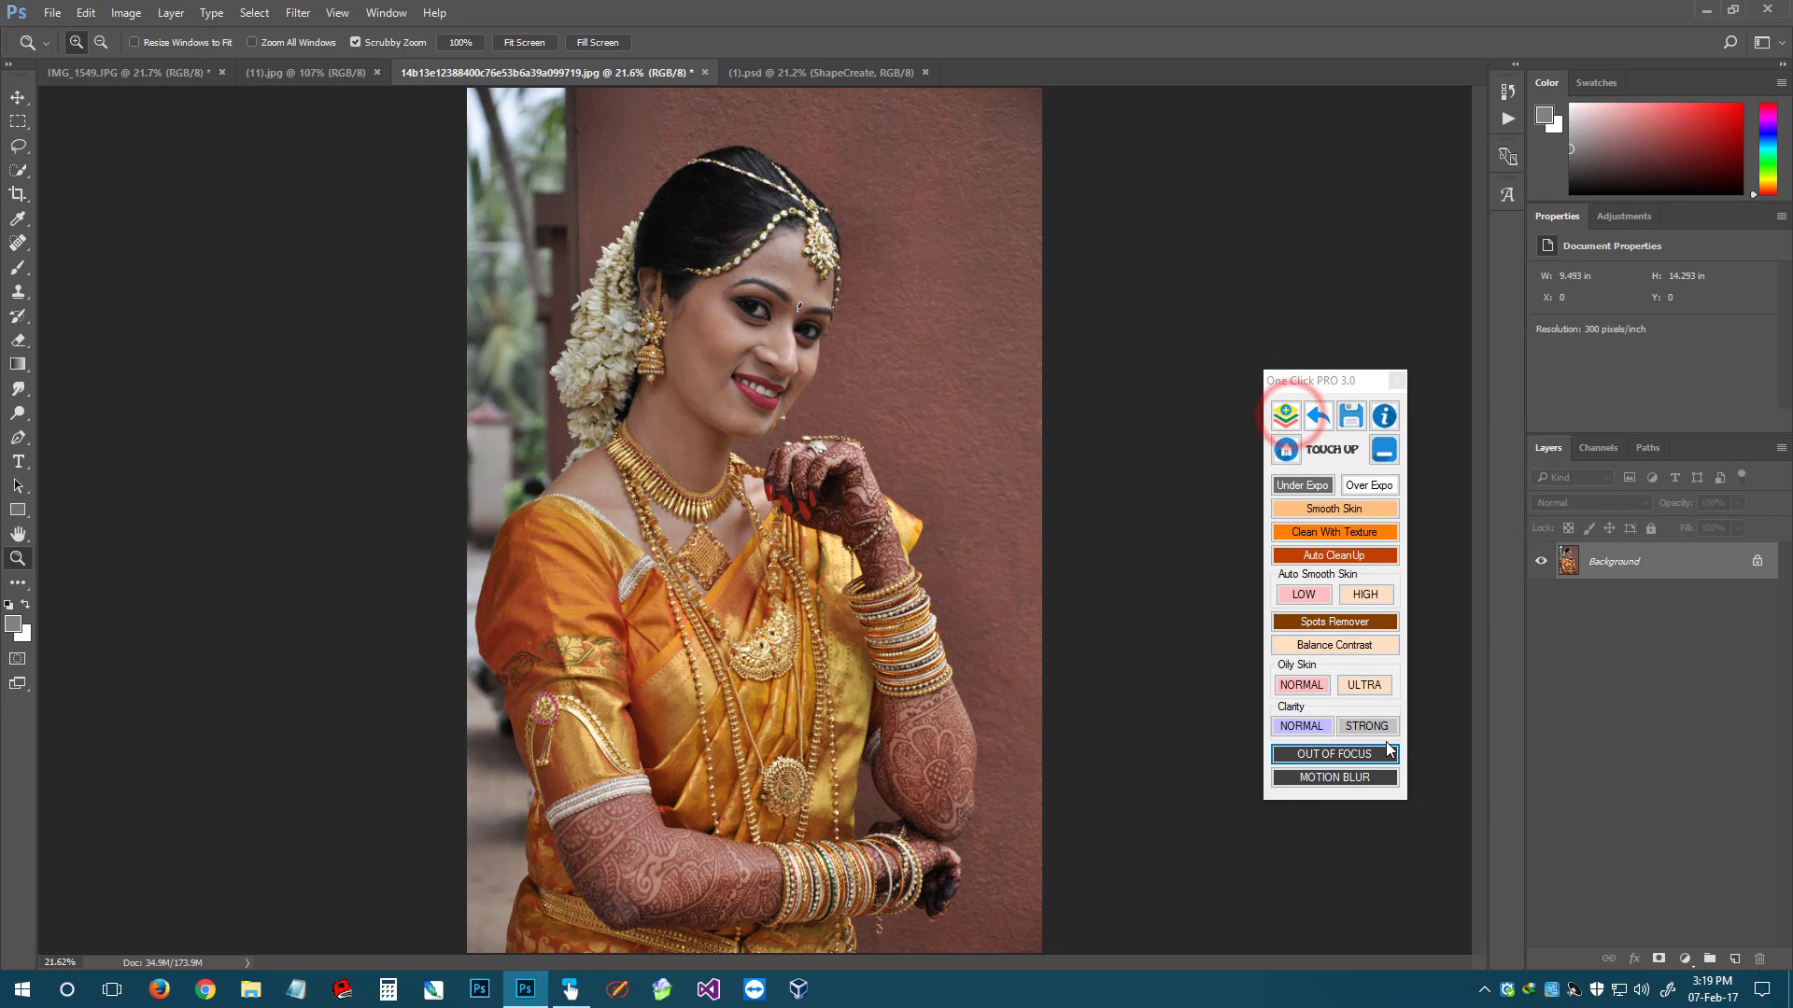
# Open the BG Change tools of One Click PRO and bring up the child photo IMG_1549.JPG
pyautogui.click(1286, 450)
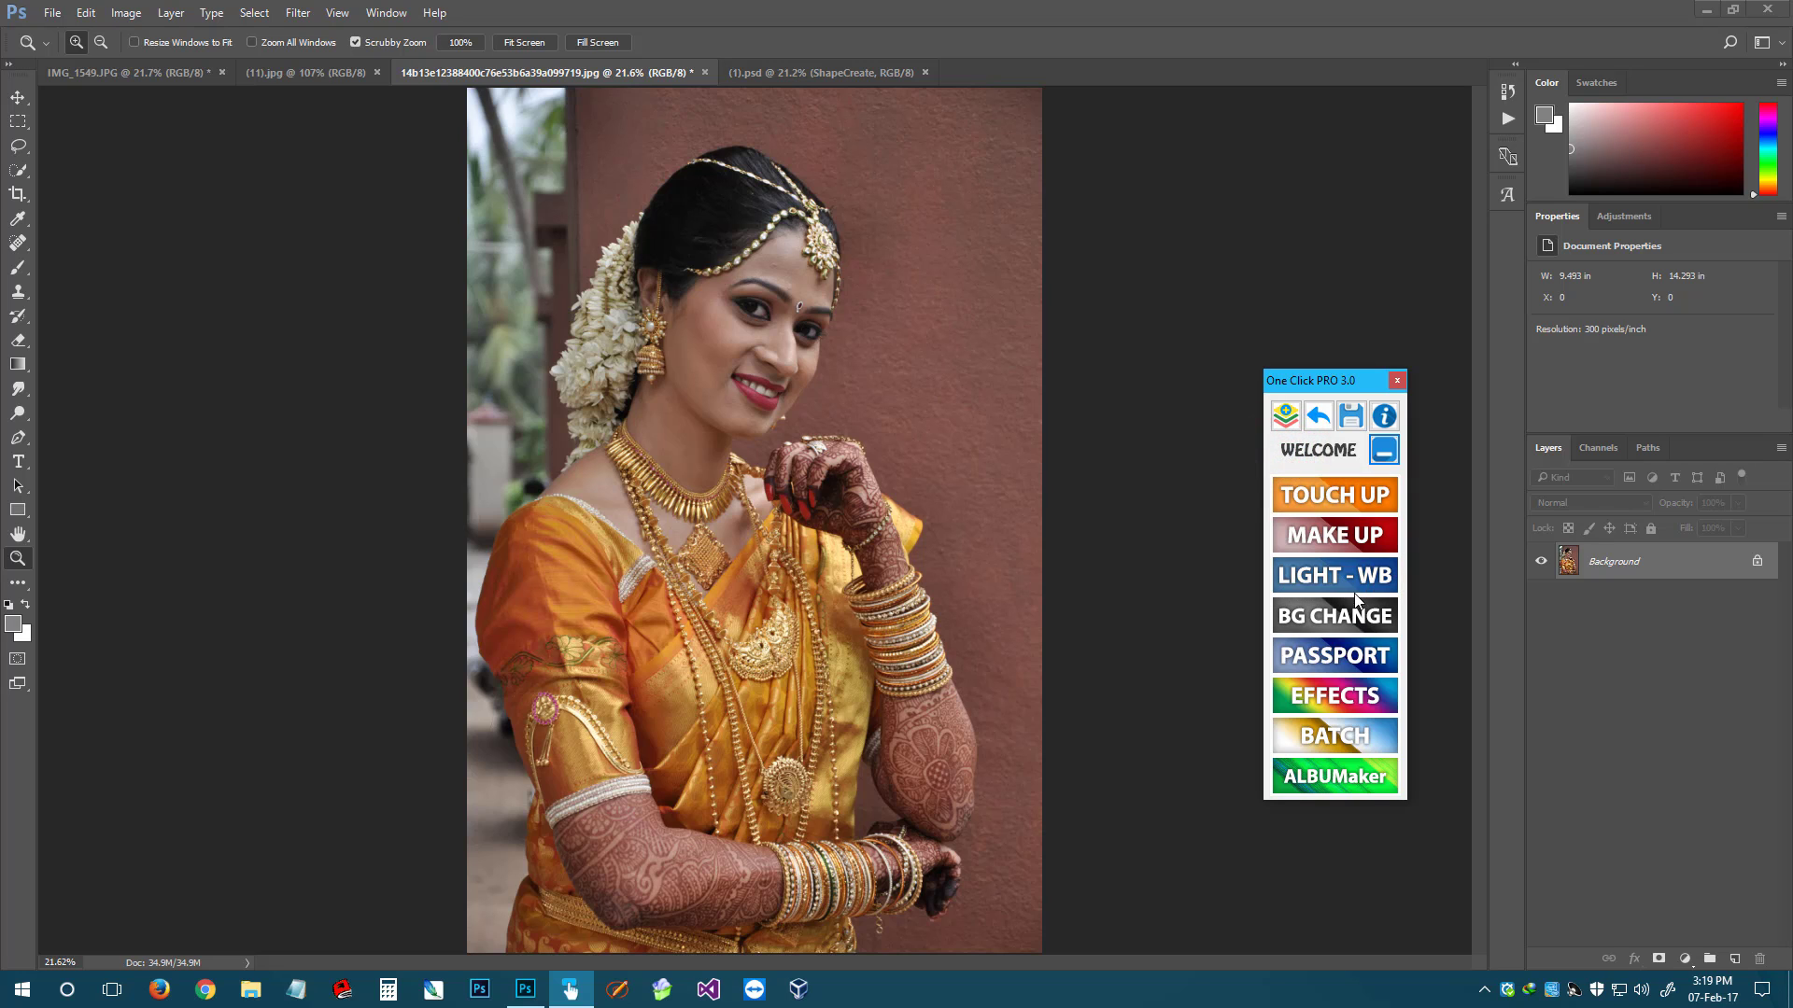
pyautogui.click(1344, 620)
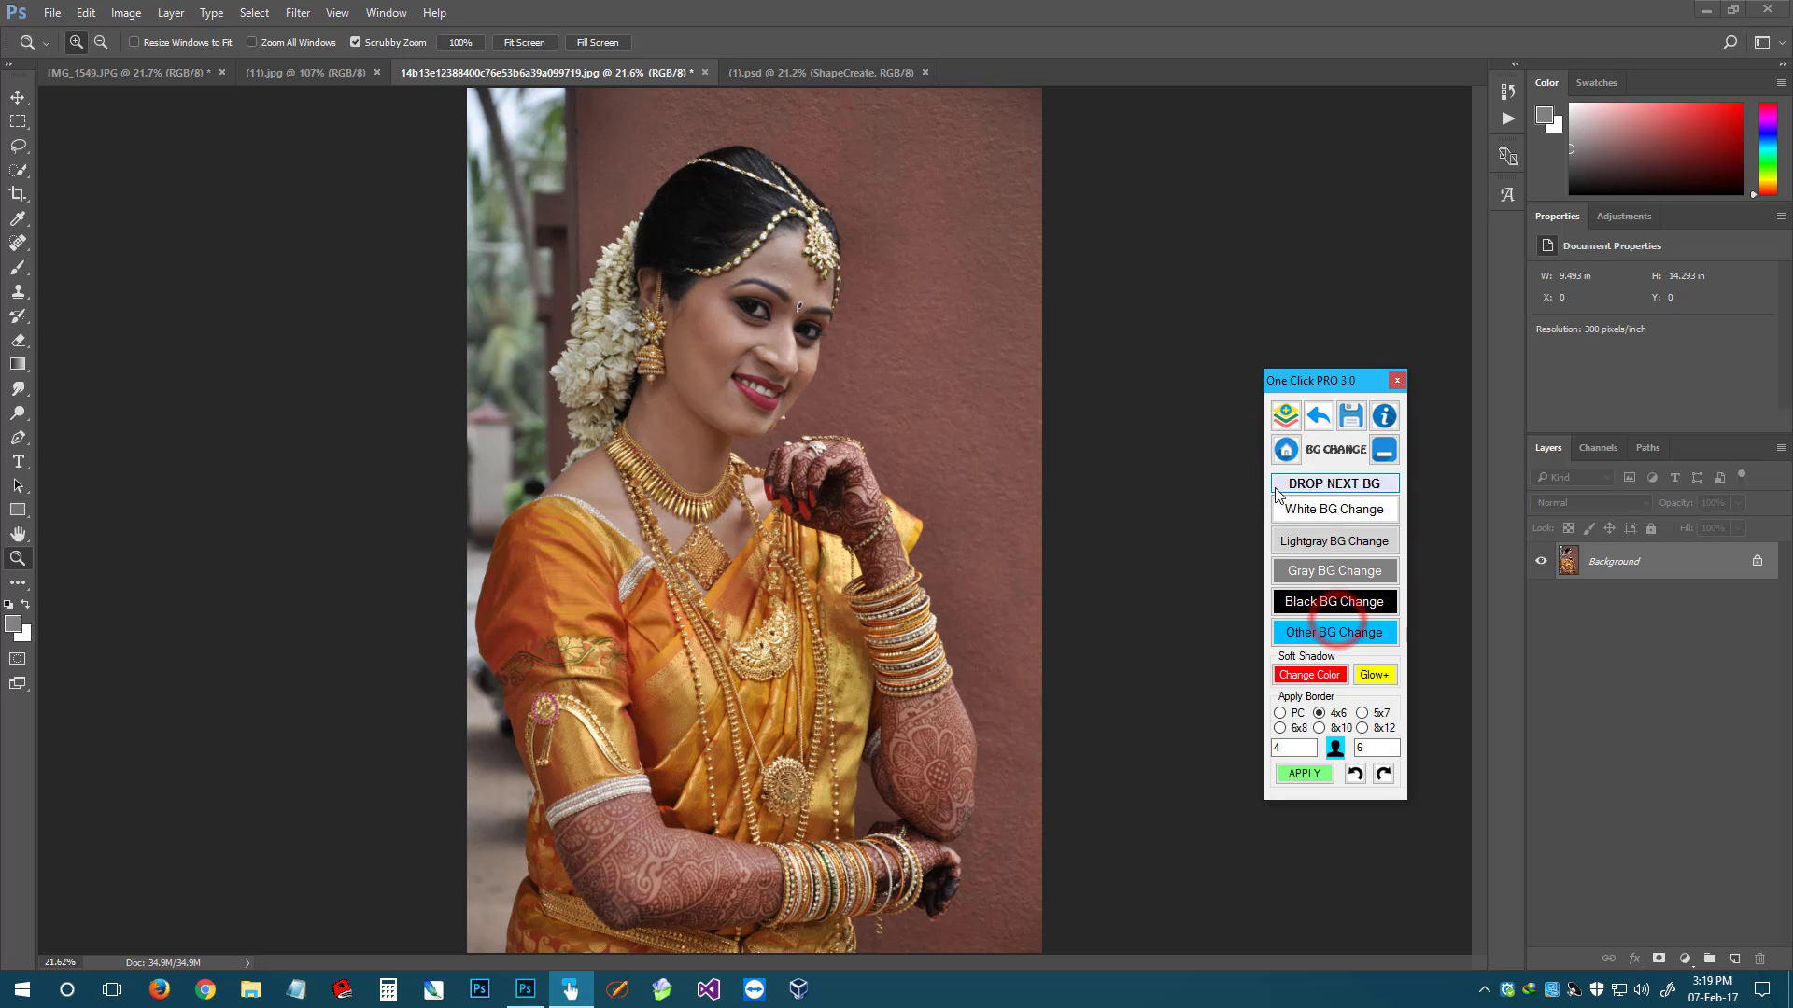
pyautogui.moveTo(1333, 378); pyautogui.dragTo(1142, 320)
pyautogui.click(142, 79)
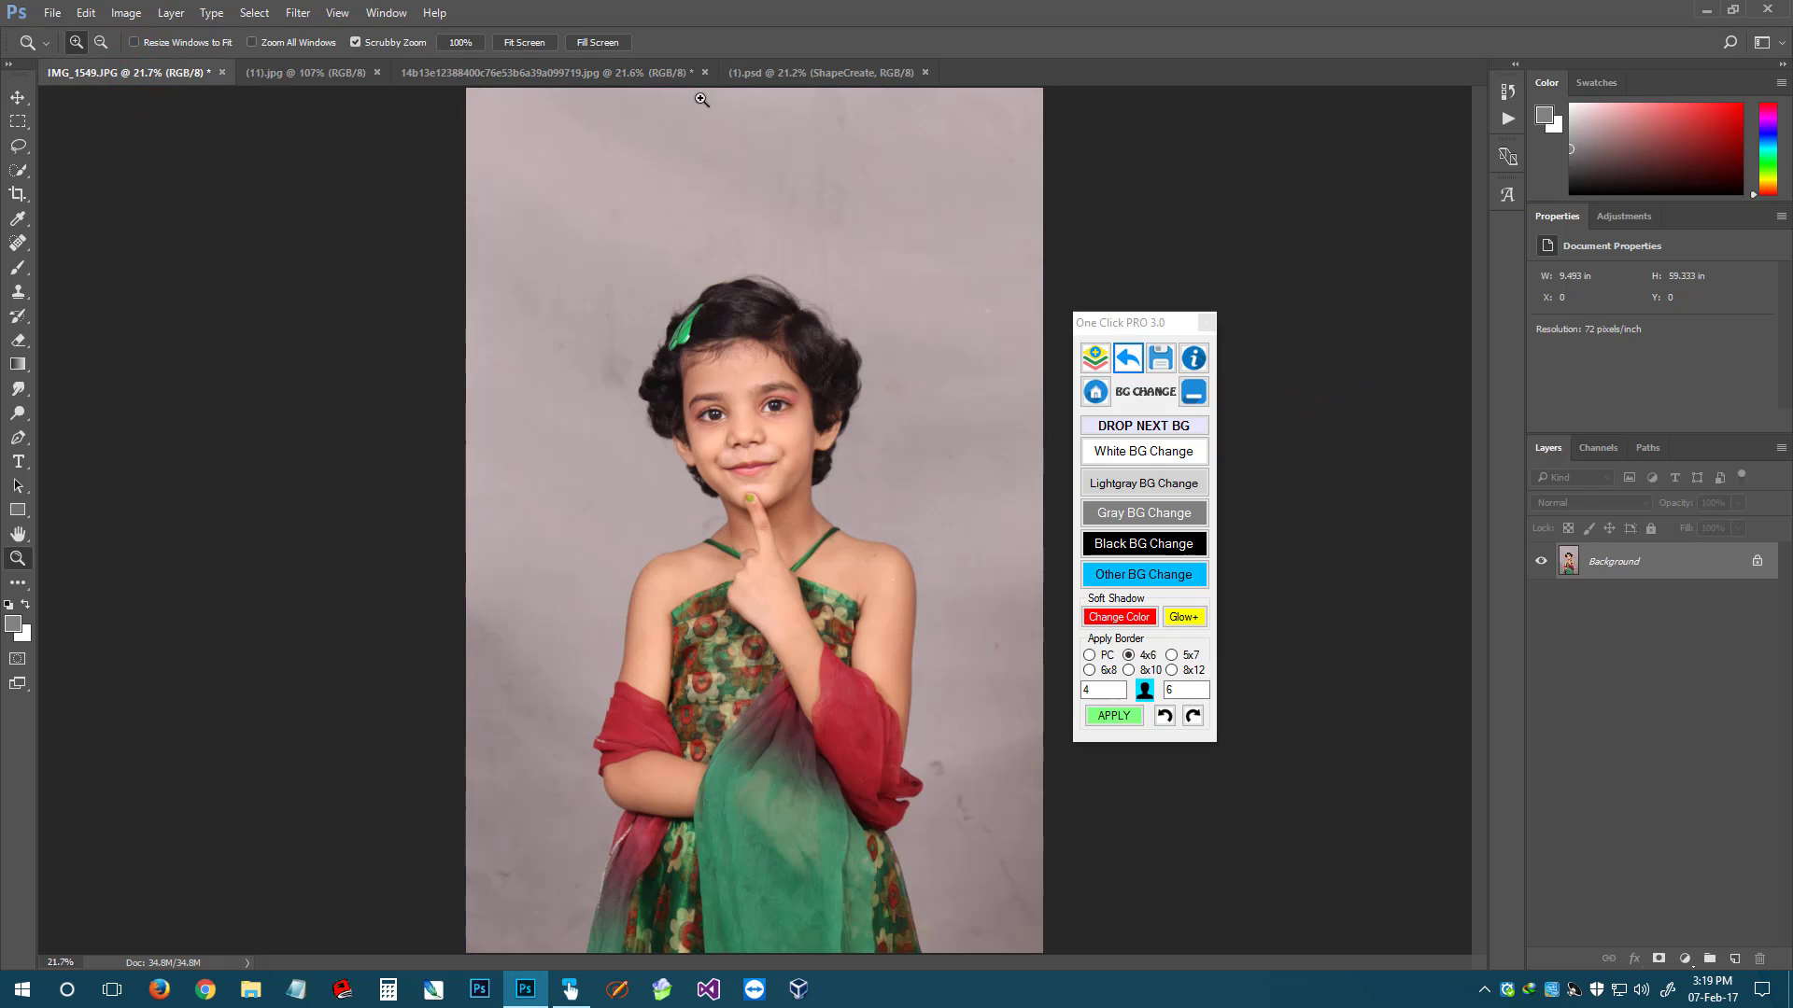
pyautogui.click(629, 75)
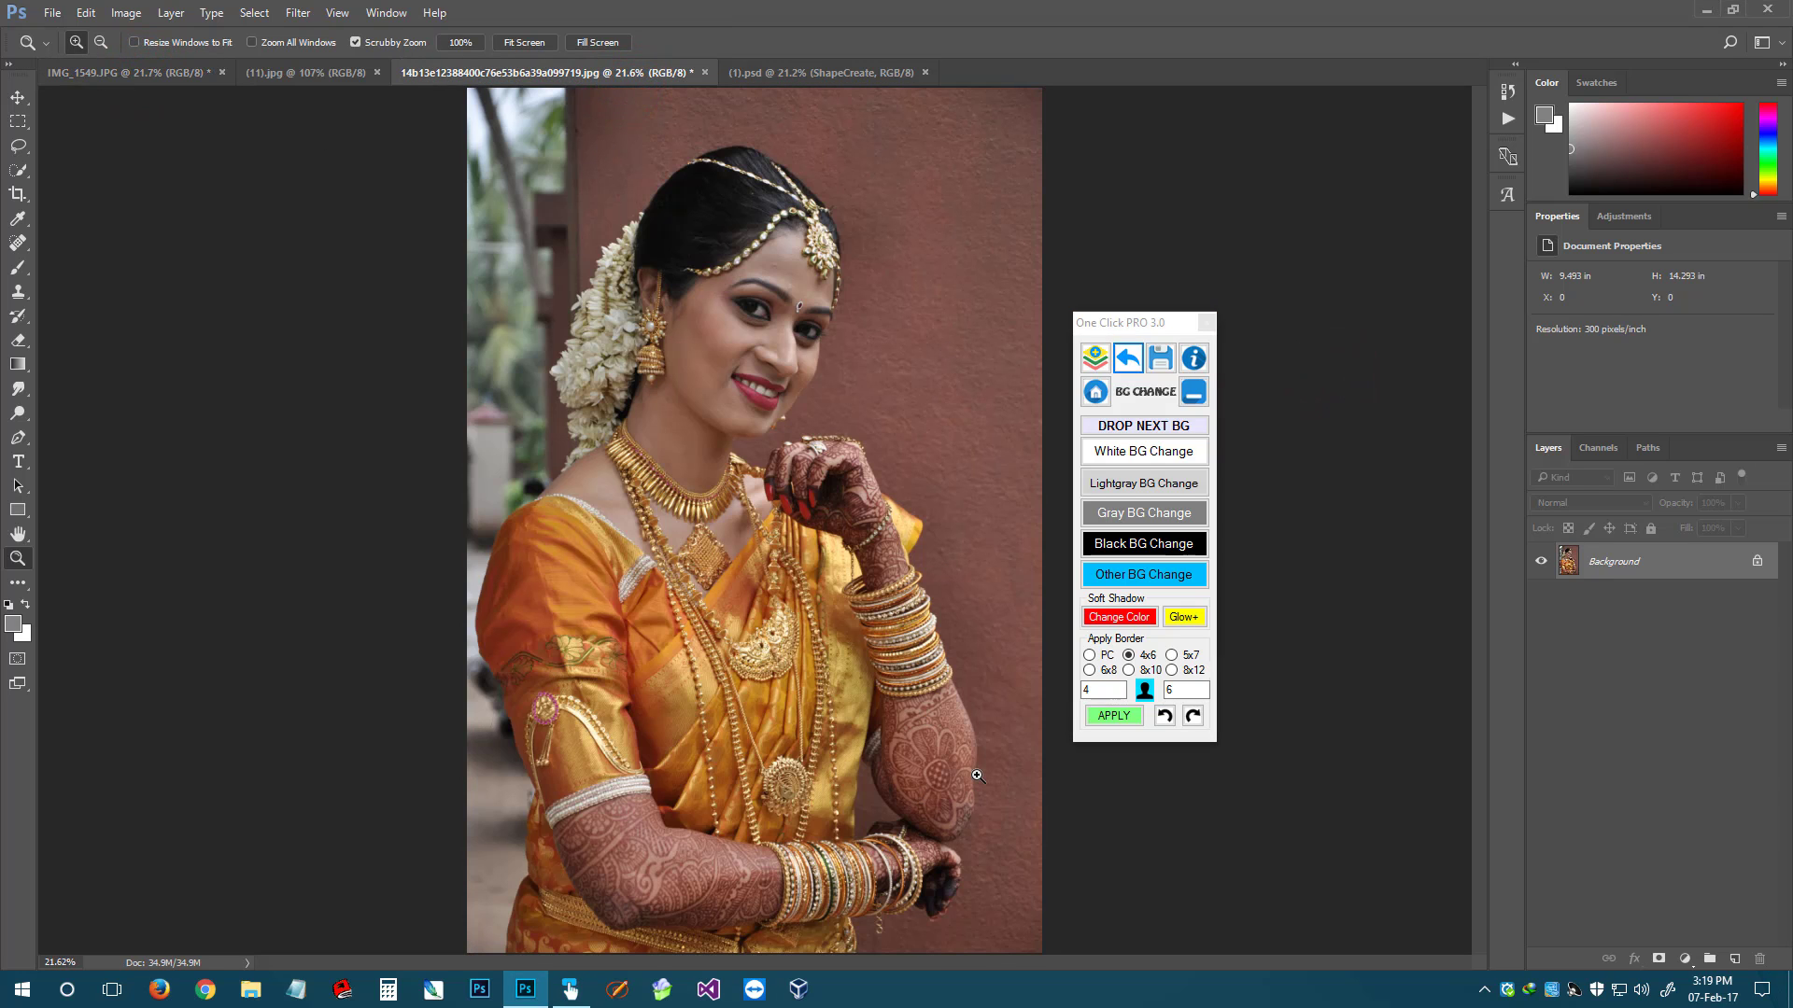
pyautogui.click(172, 75)
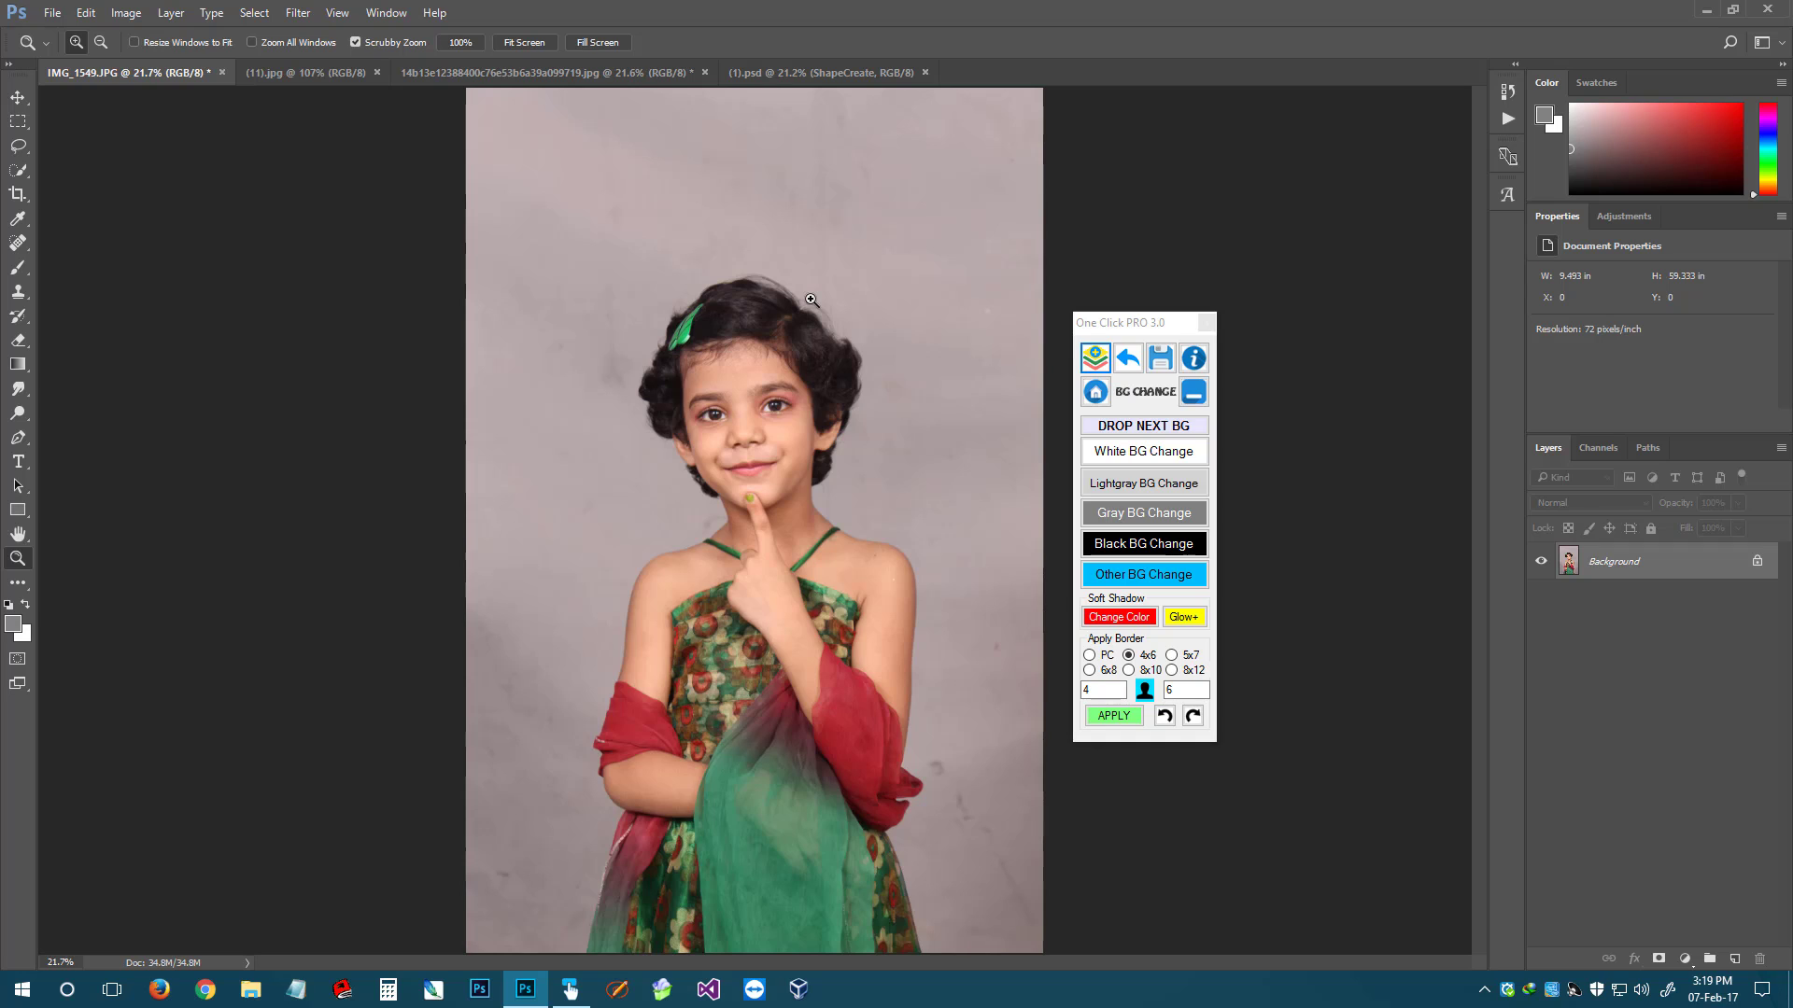
# Select the plain backdrop around the child with the Quick Selection tool
pyautogui.hotkey('ctrl', '-')
pyautogui.press('w')
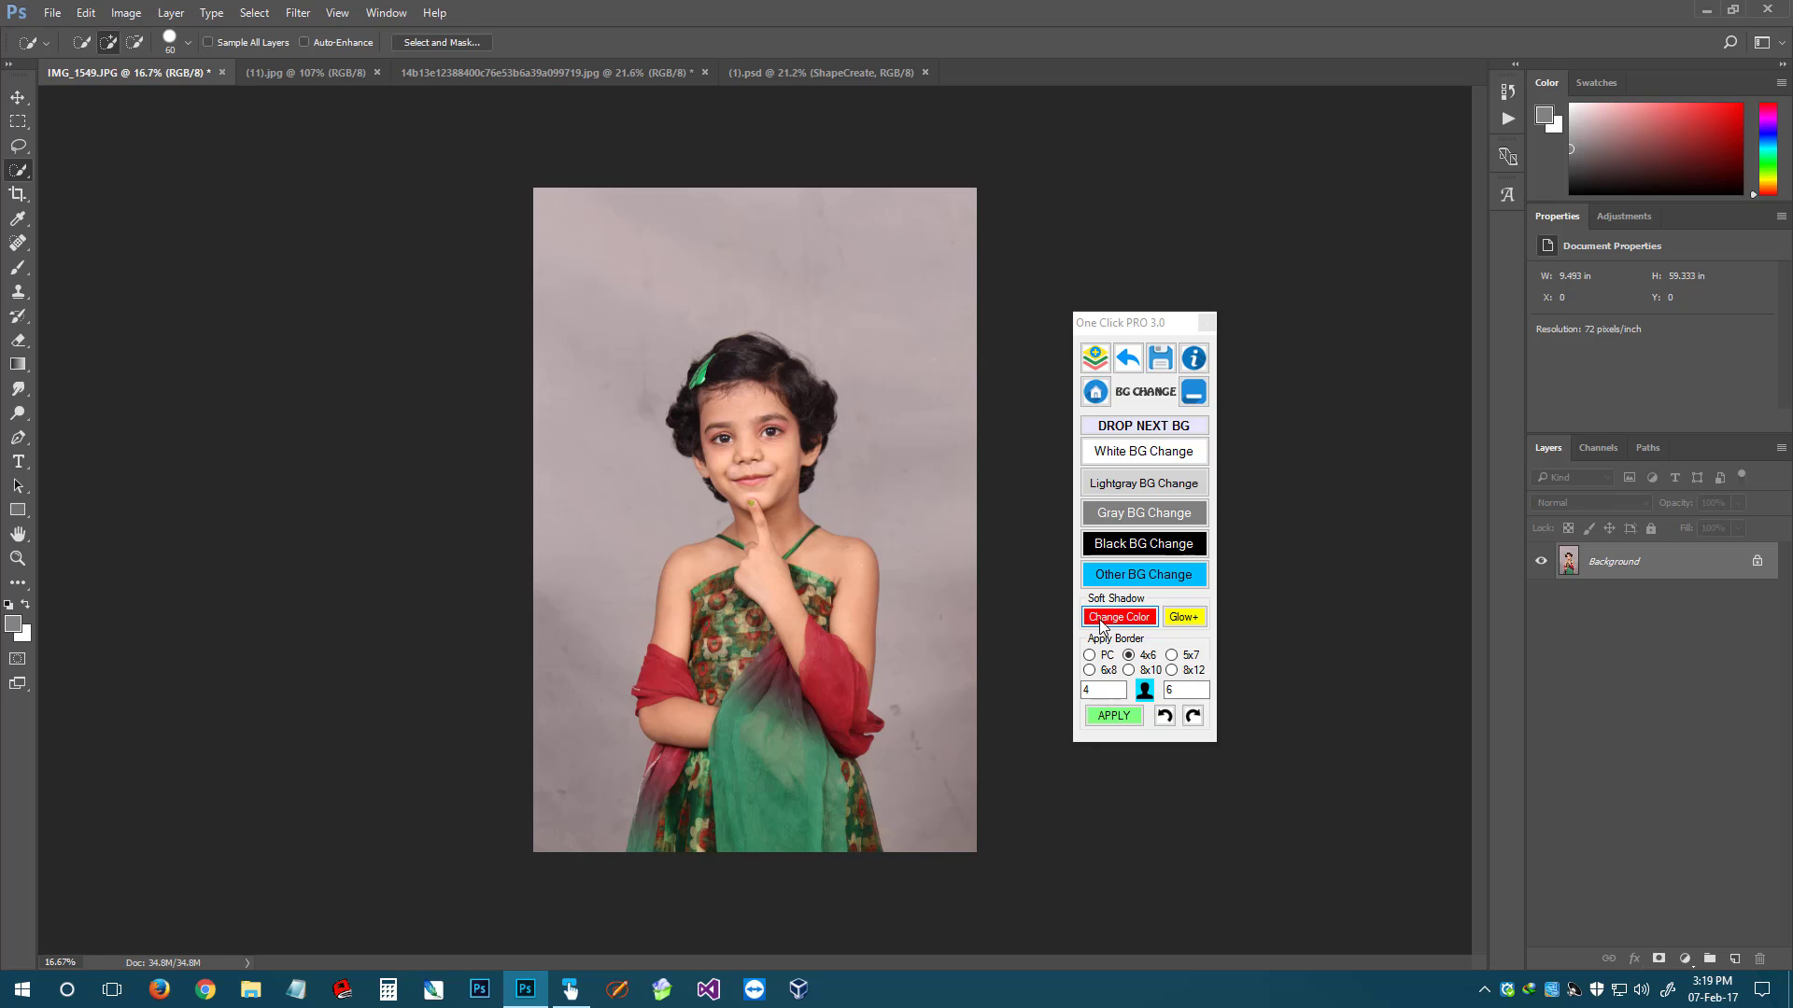
pyautogui.moveTo(574, 730)
pyautogui.mouseDown()
pyautogui.moveTo(566, 389)
pyautogui.moveTo(586, 288)
pyautogui.moveTo(783, 224)
pyautogui.moveTo(900, 351)
pyautogui.moveTo(935, 553)
pyautogui.moveTo(938, 765)
pyautogui.mouseUp()
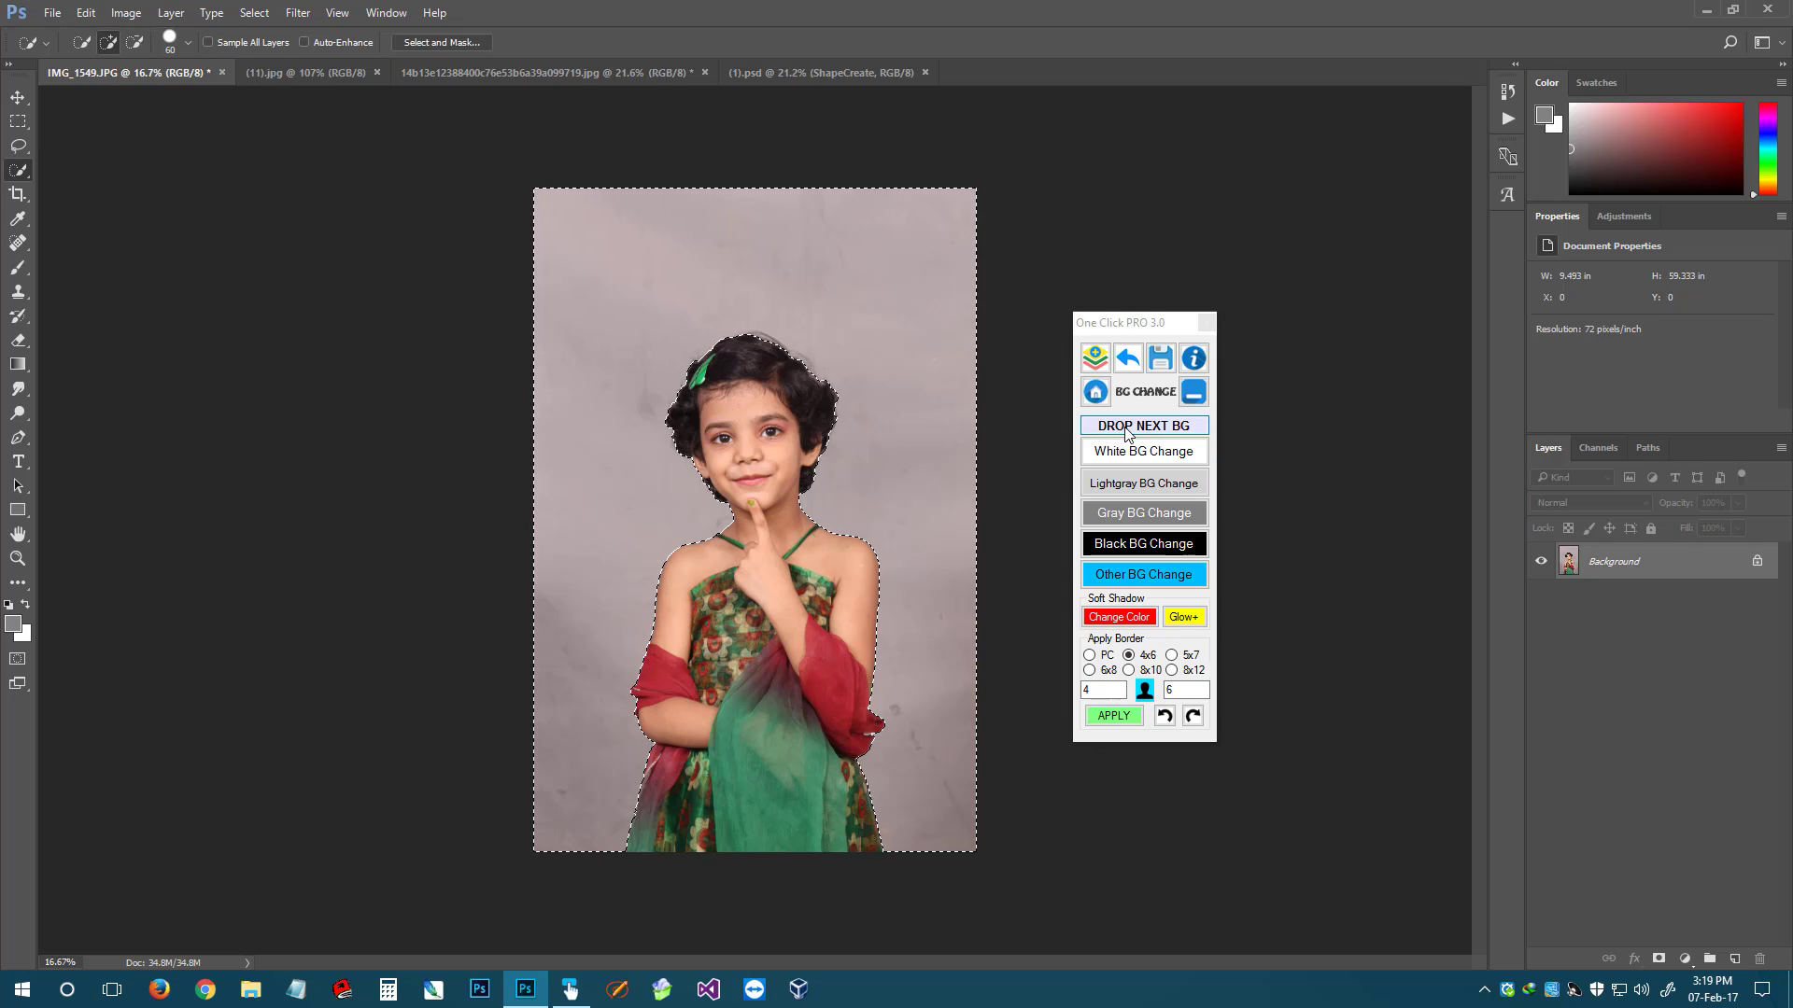
# Run Lightgray BG Change on the selected backdrop and move the One Click PRO panel clear of the file dialog
pyautogui.click(1131, 515)
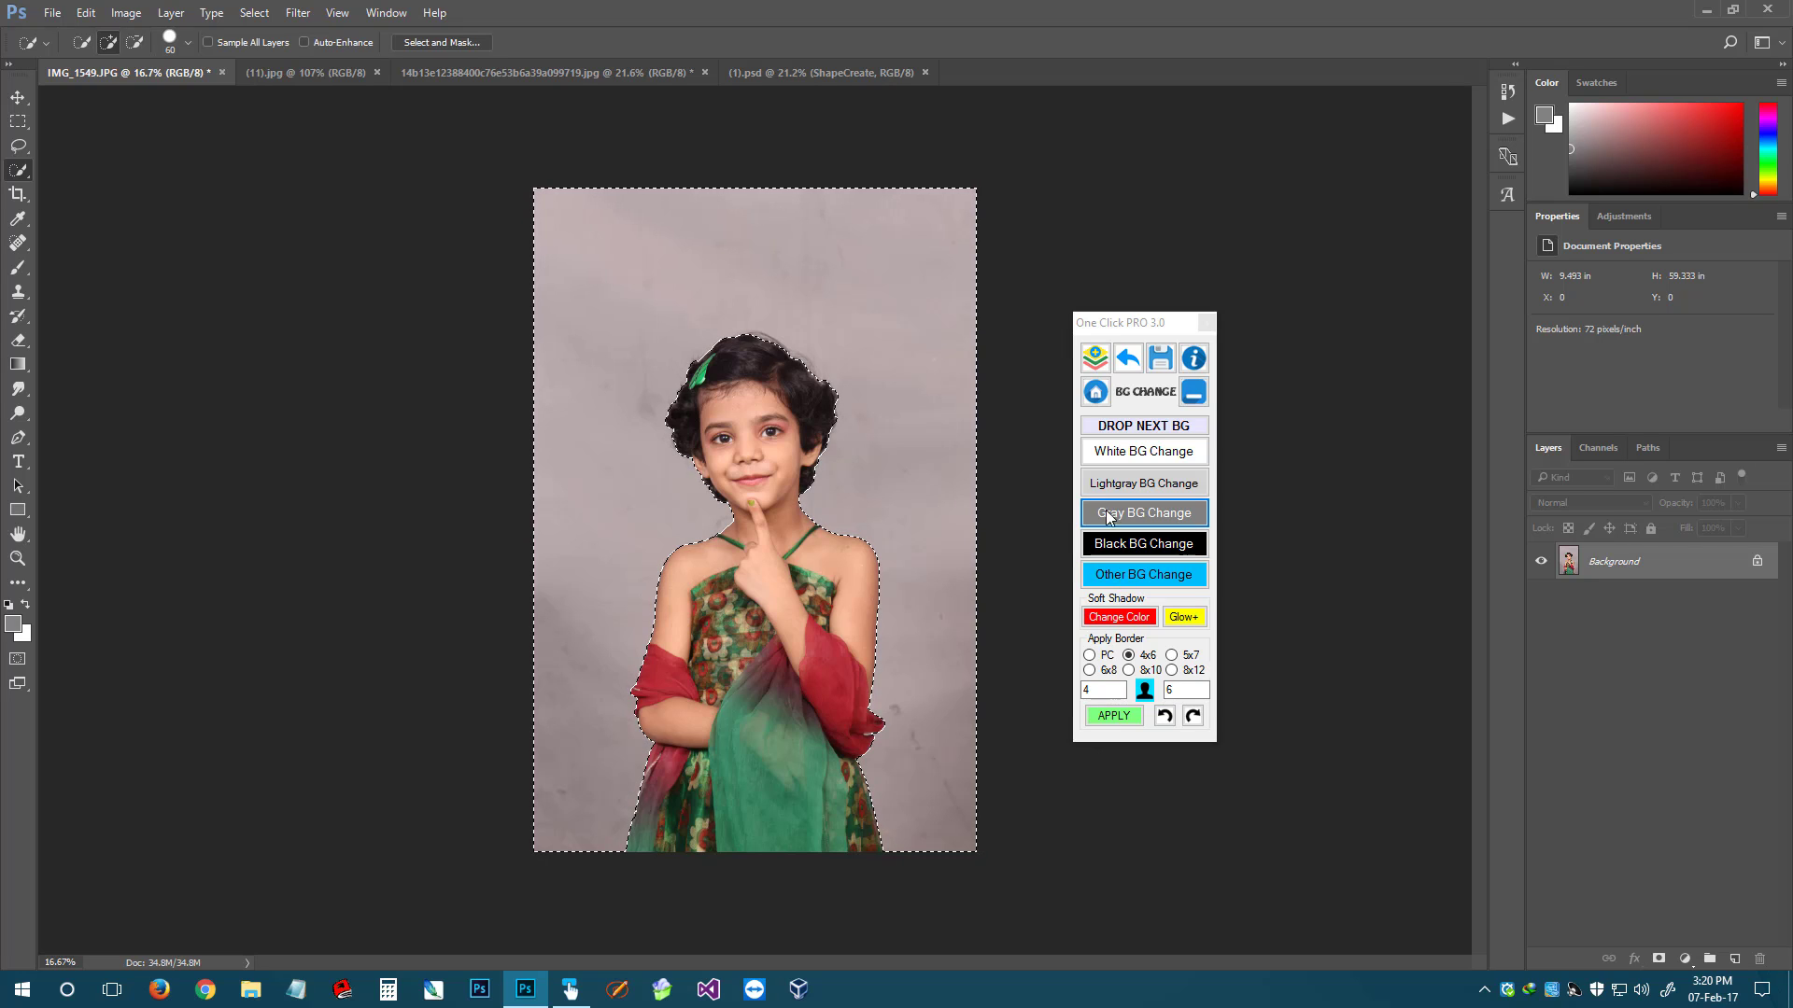
pyautogui.click(1150, 486)
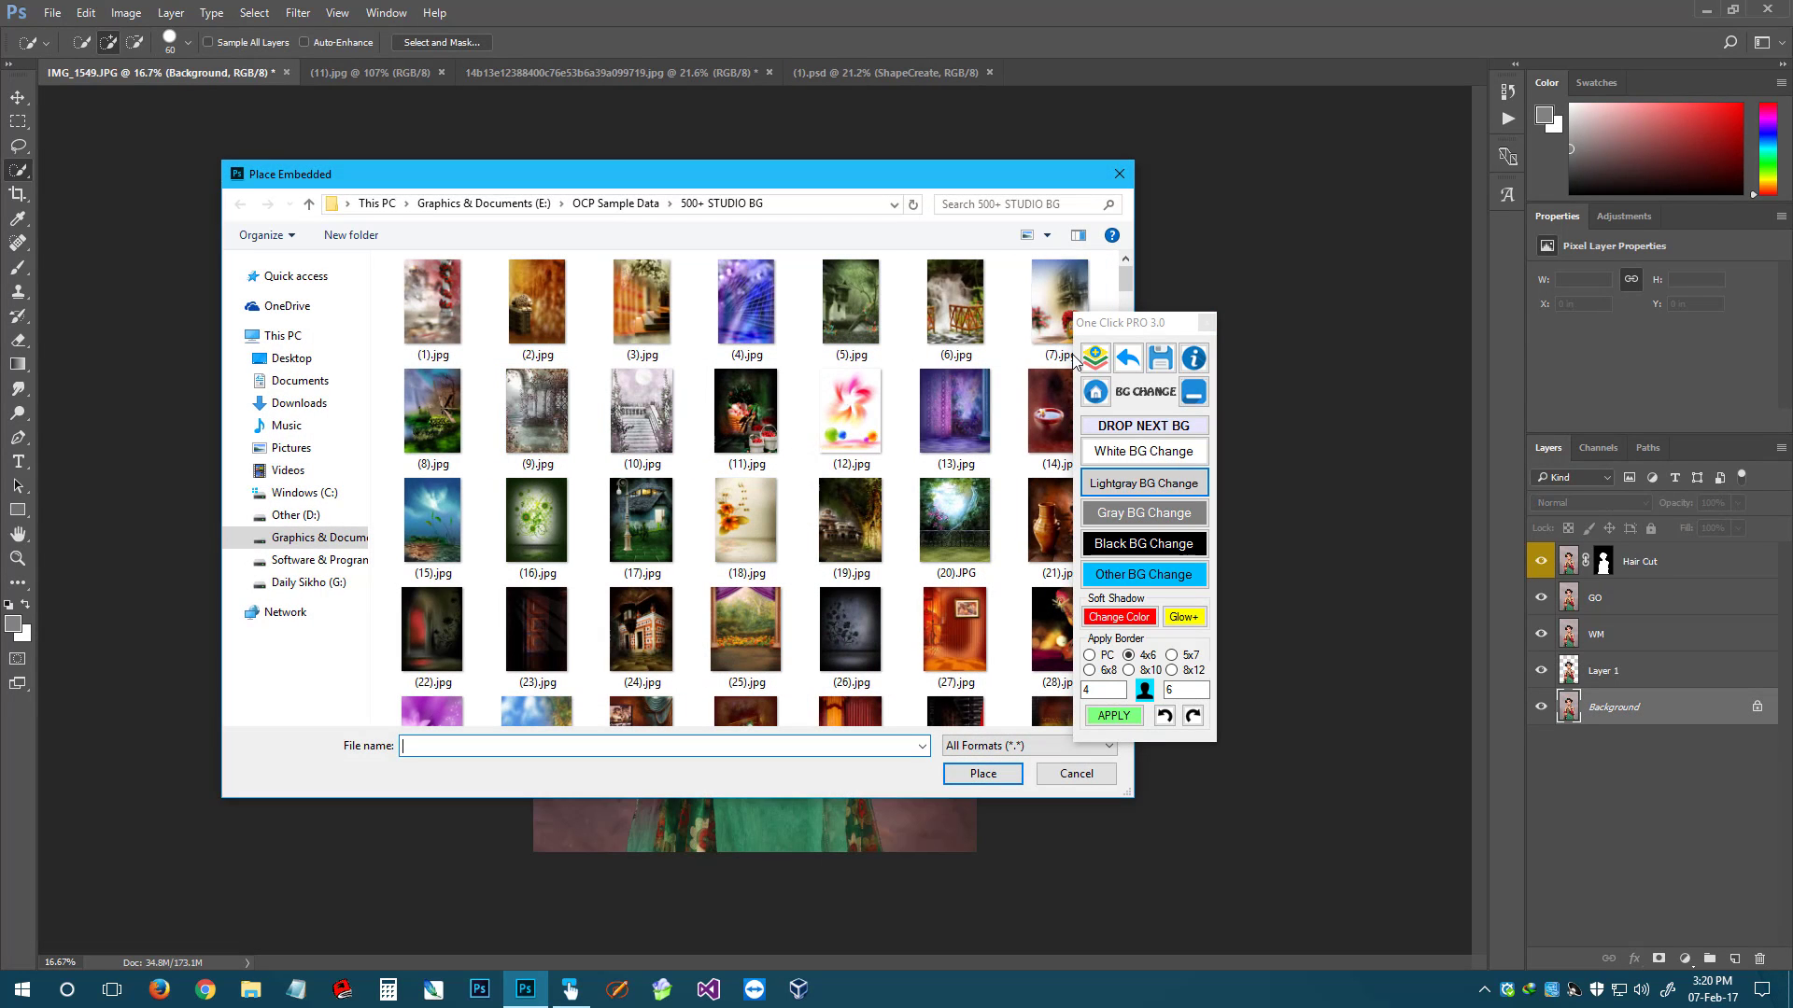
pyautogui.moveTo(1131, 327); pyautogui.dragTo(1389, 365)
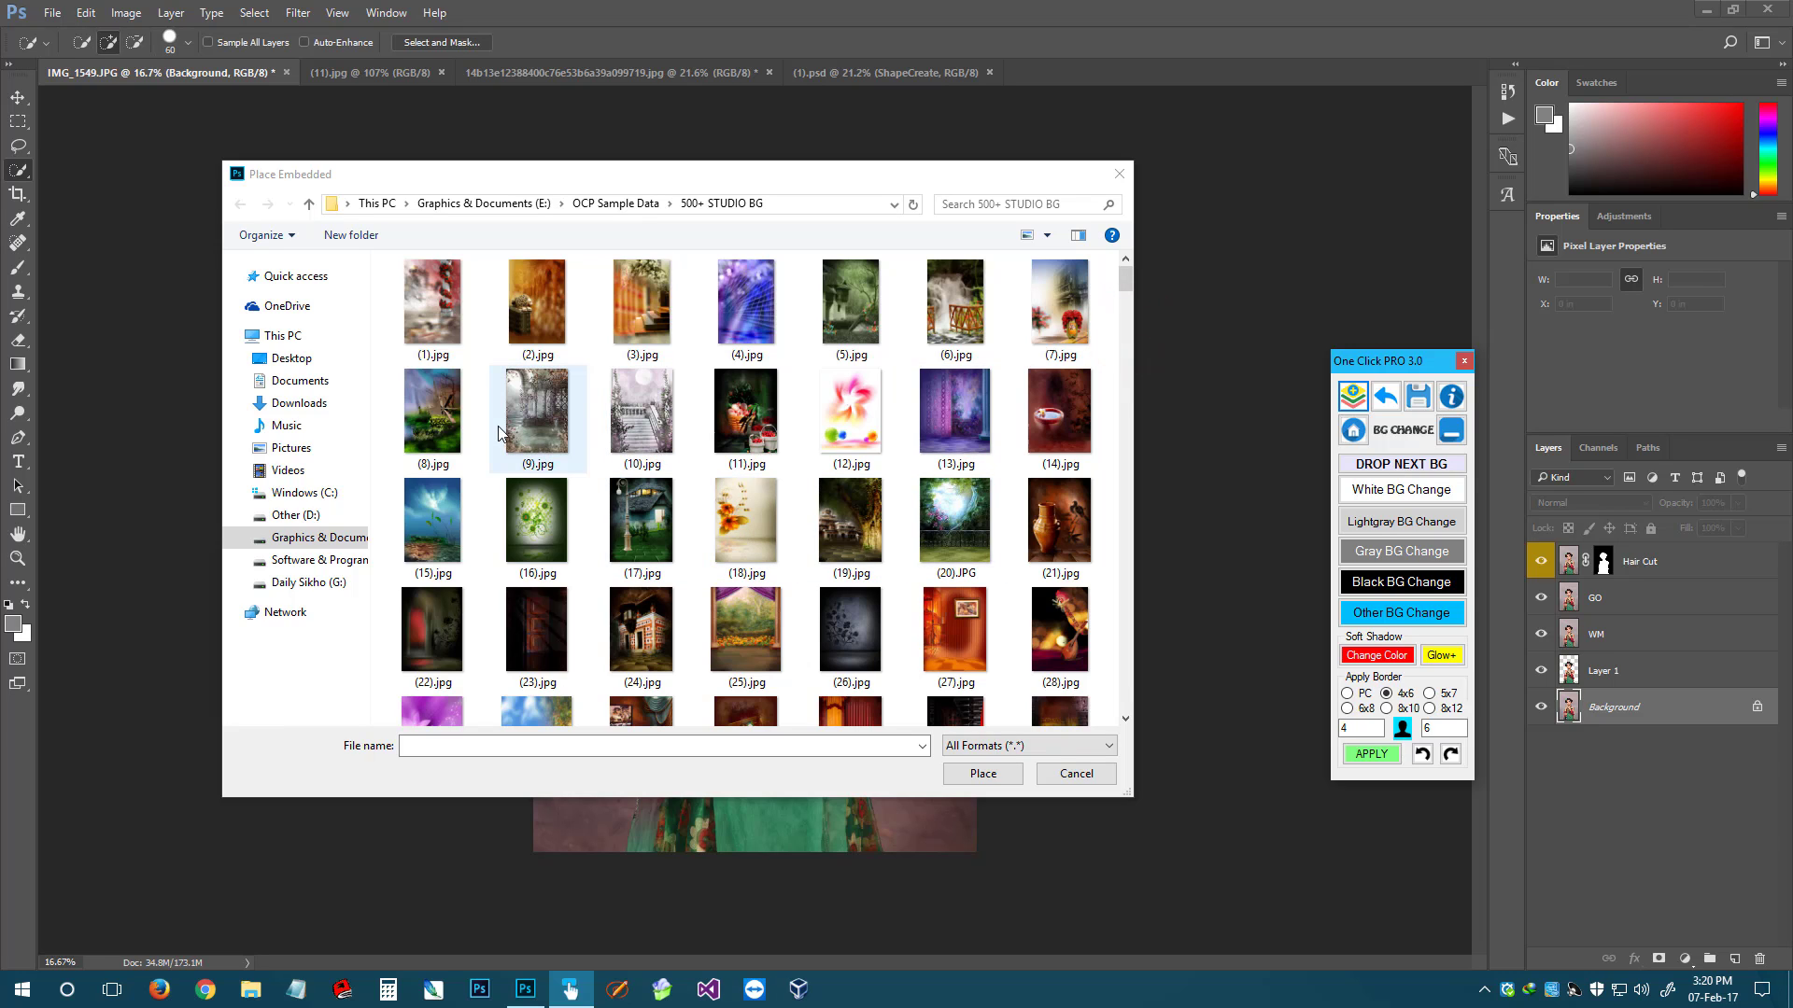
# Place (19).jpg as the new studio background, scale it up to cover the photo, and accept the placement
pyautogui.doubleClick(849, 521)
pyautogui.moveTo(885, 348); pyautogui.dragTo(1010, 180)
pyautogui.moveTo(936, 278); pyautogui.dragTo(937, 273)
pyautogui.doubleClick(937, 274)
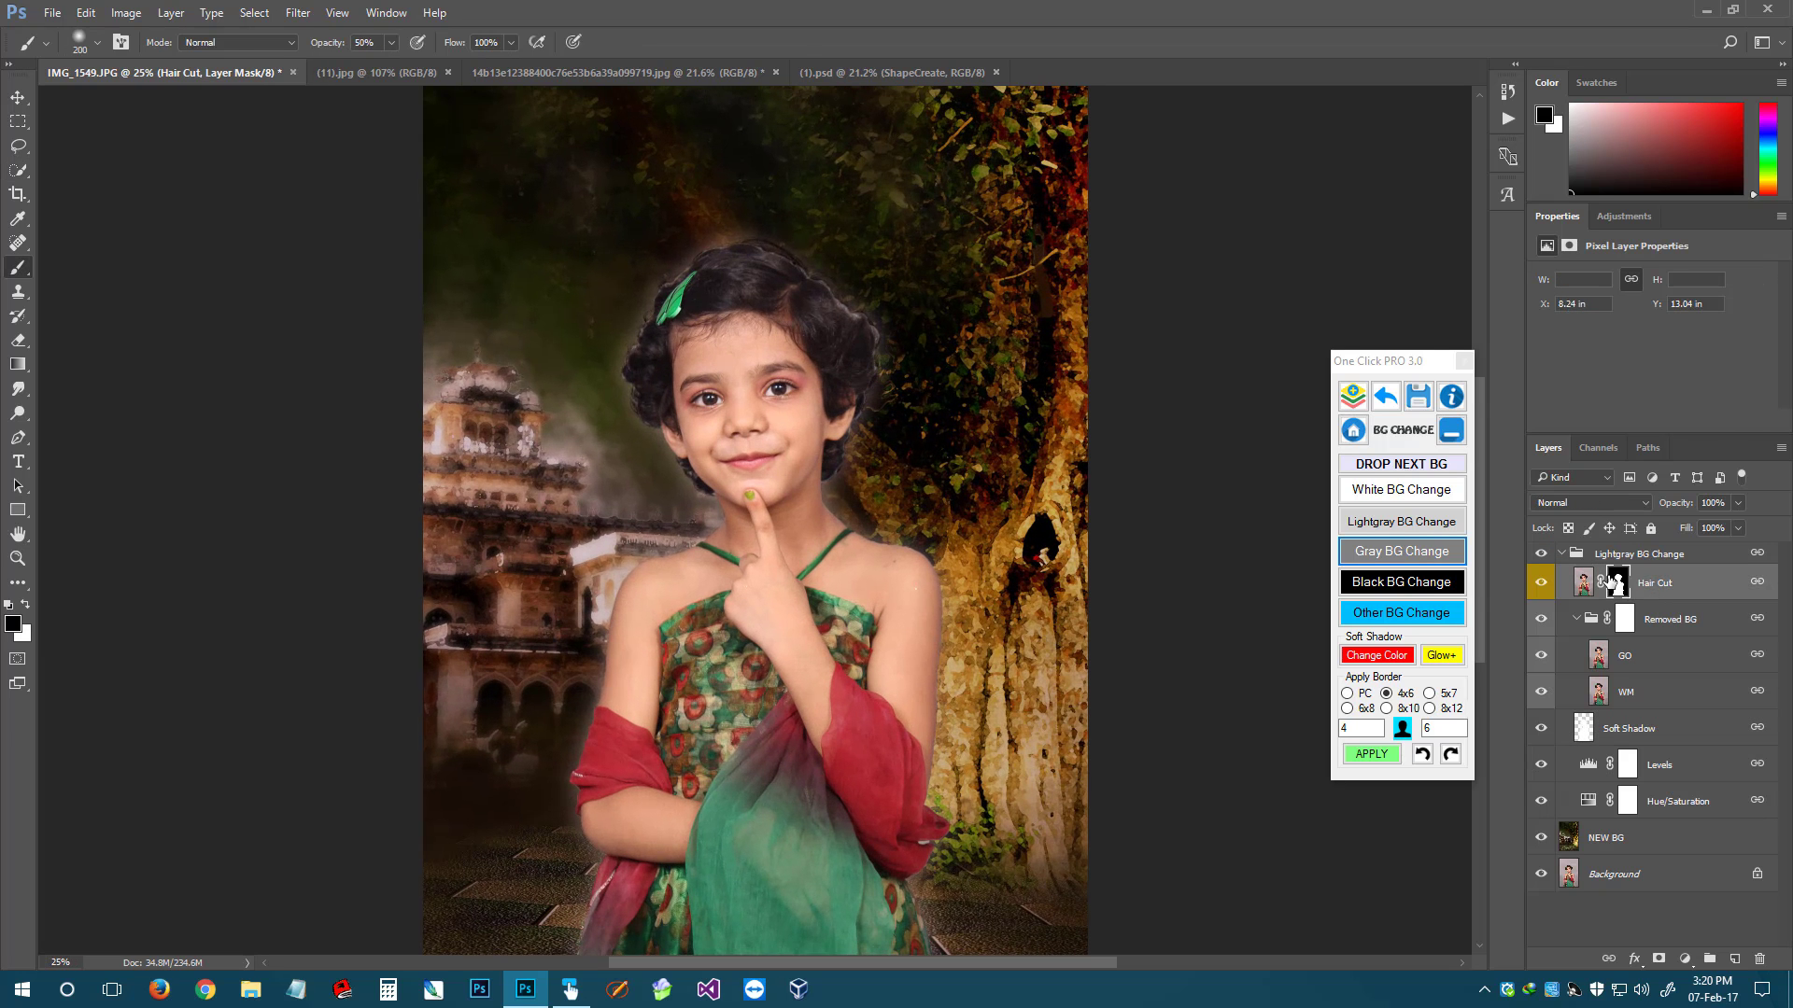
# Refine the Hair Cut mask with a 100-pixel brush at 80% opacity, painting black around the child's hair and white over the crown
pyautogui.scroll(3, 884, 433)
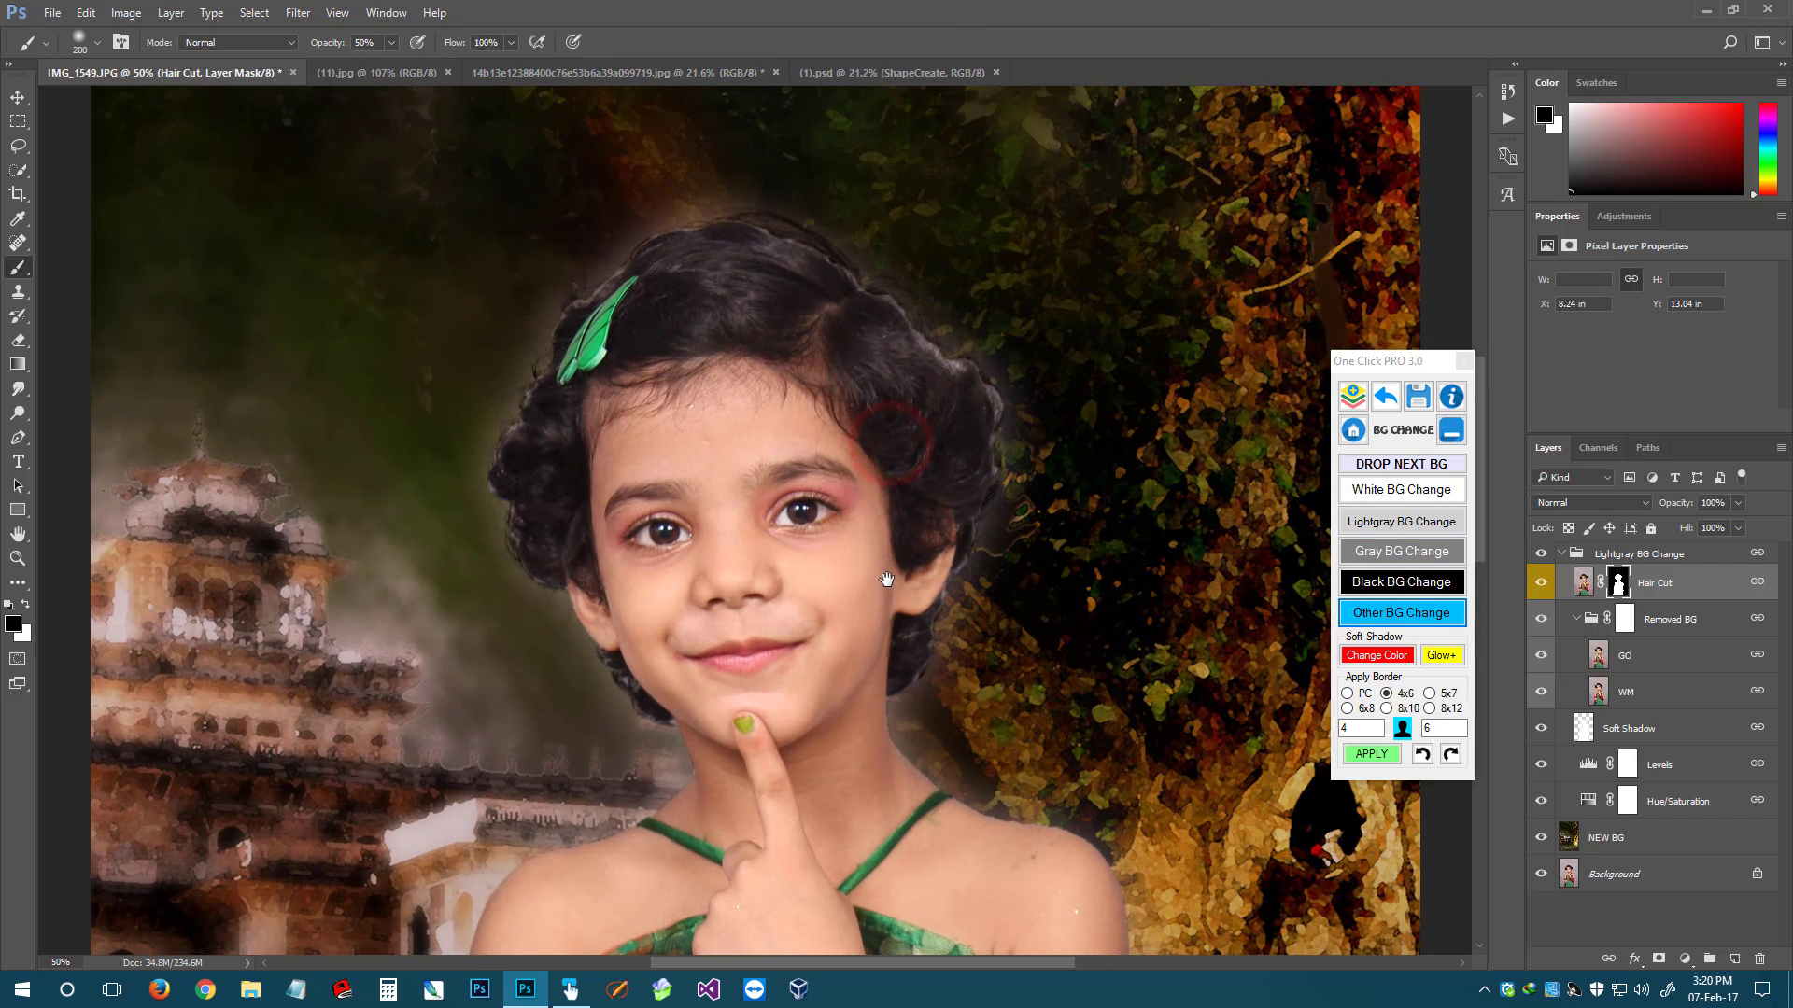
pyautogui.moveTo(887, 579); pyautogui.dragTo(773, 568)
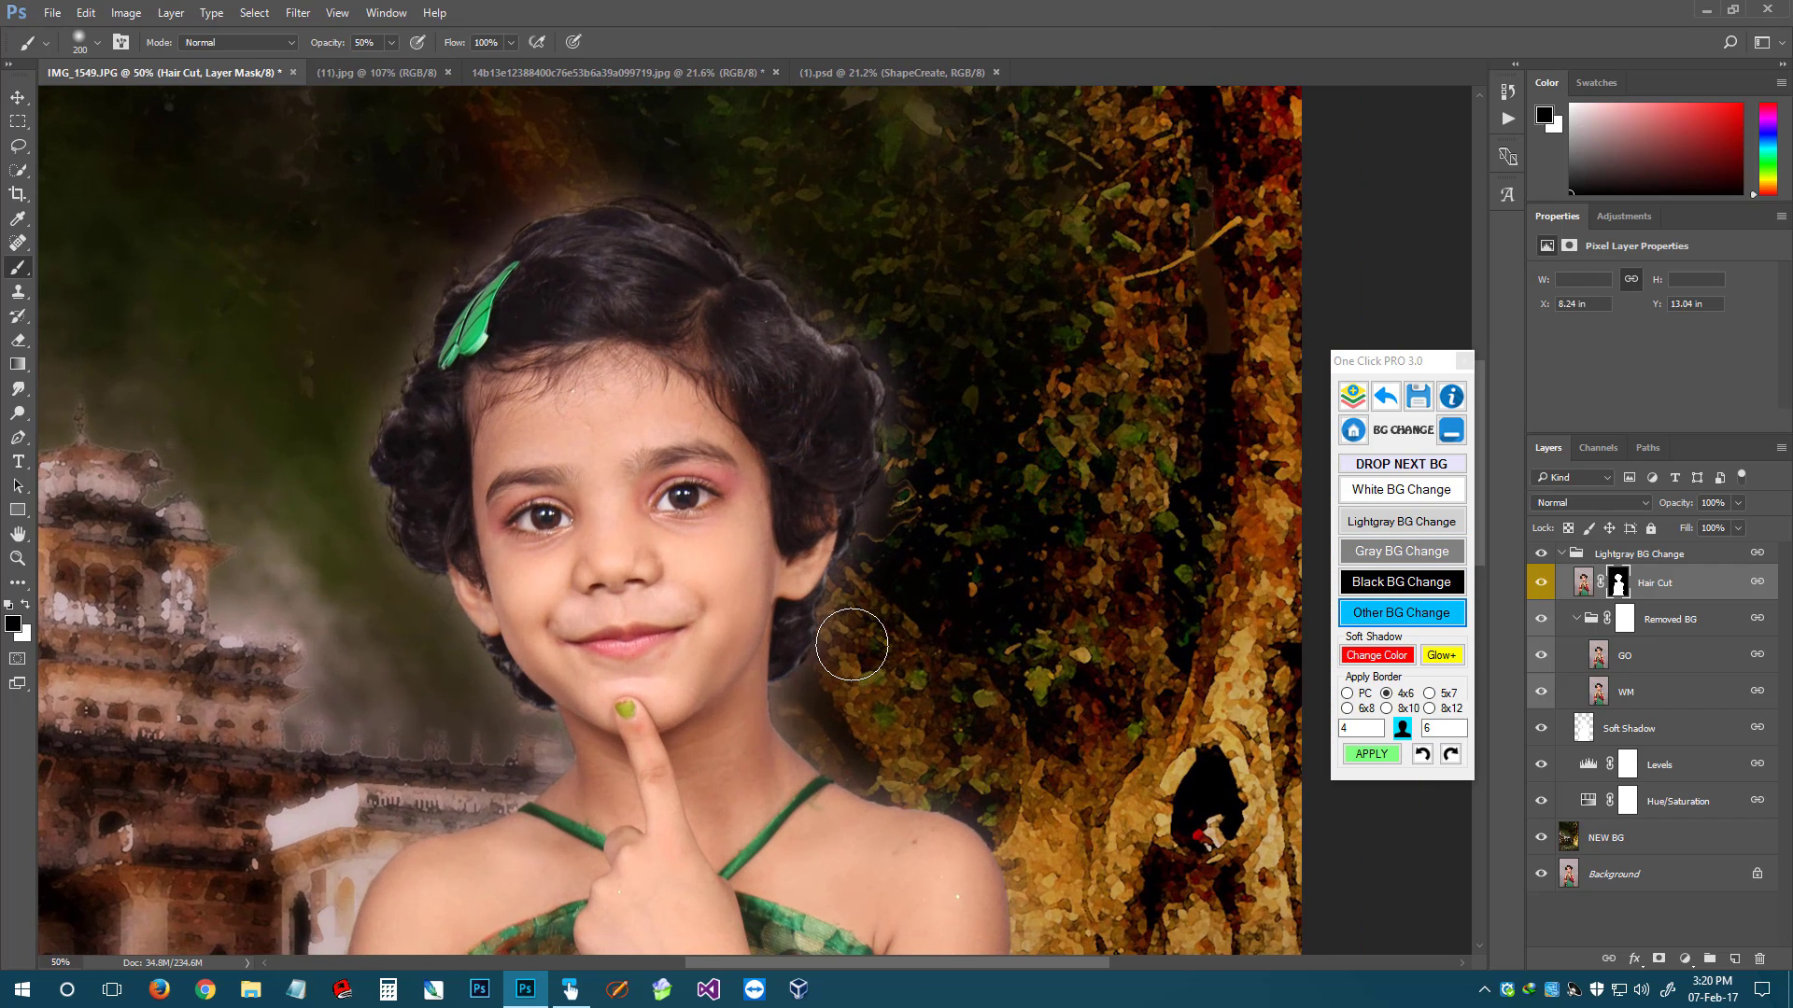
pyautogui.press('[')
pyautogui.press('[')
pyautogui.press('[')
pyautogui.press('[')
pyautogui.moveTo(840, 580)
pyautogui.mouseDown()
pyautogui.moveTo(884, 461)
pyautogui.moveTo(881, 352)
pyautogui.mouseUp()
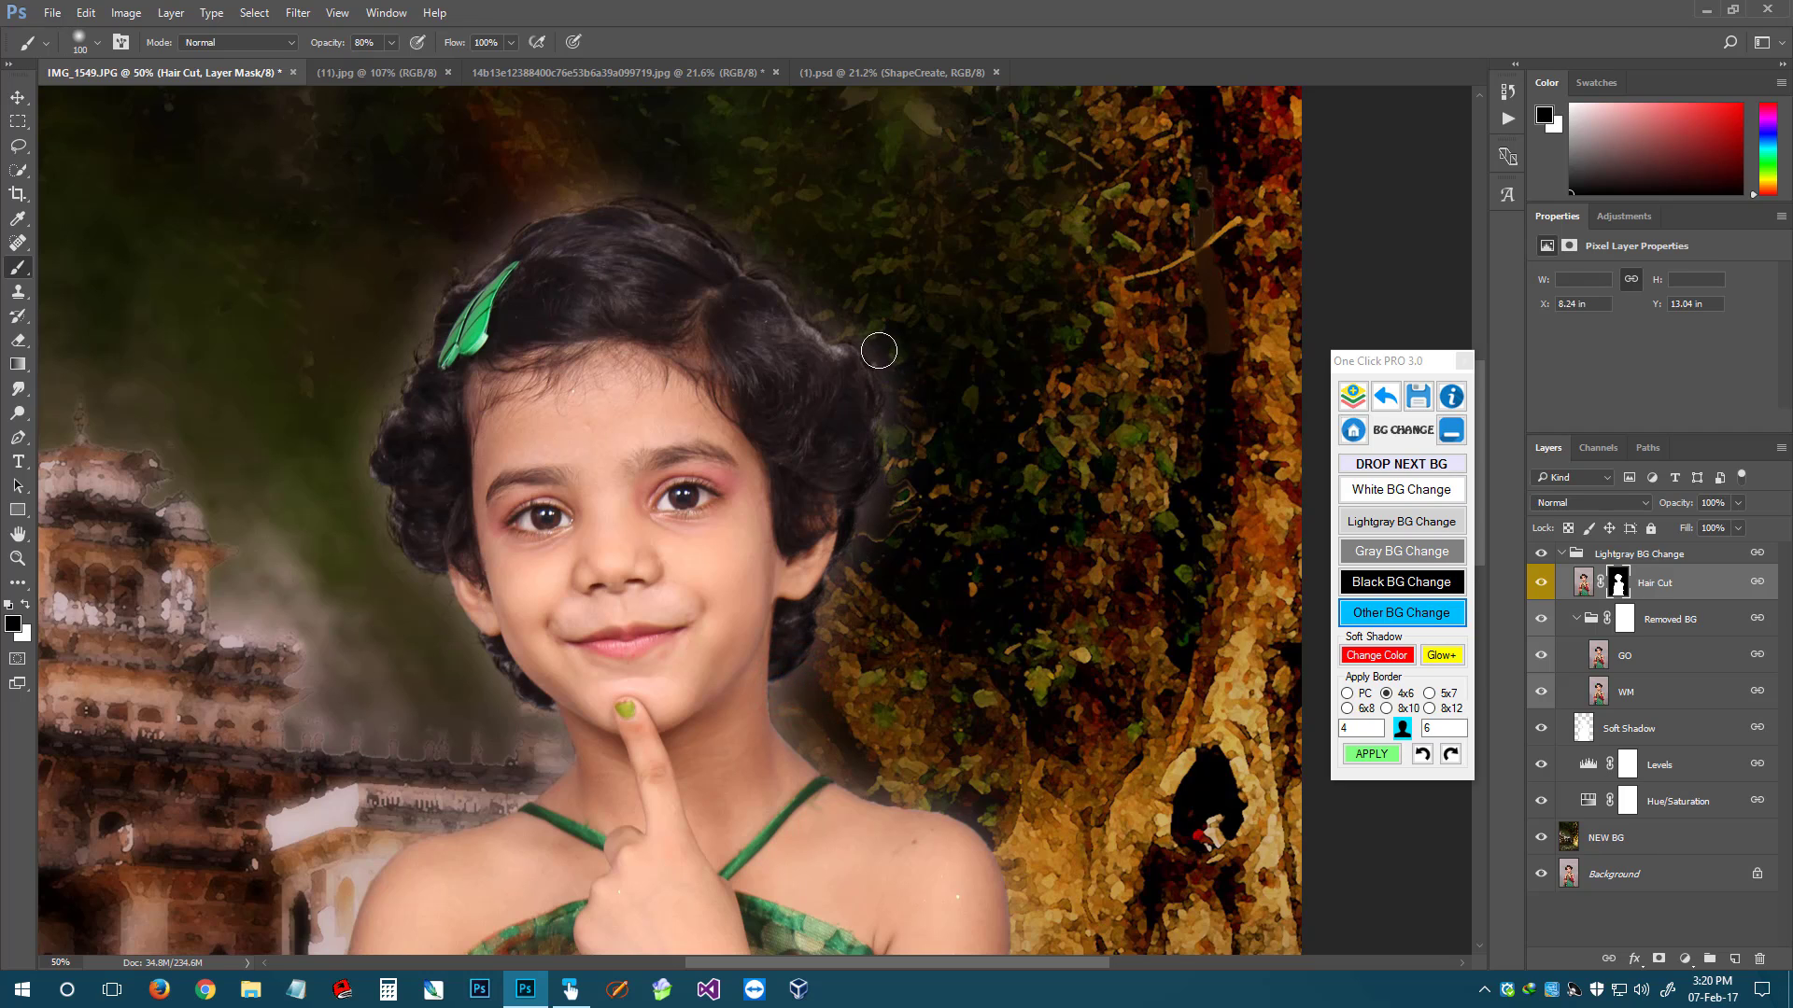
pyautogui.moveTo(786, 286)
pyautogui.mouseDown()
pyautogui.moveTo(831, 336)
pyautogui.moveTo(800, 296)
pyautogui.moveTo(648, 208)
pyautogui.moveTo(492, 202)
pyautogui.moveTo(552, 205)
pyautogui.mouseUp()
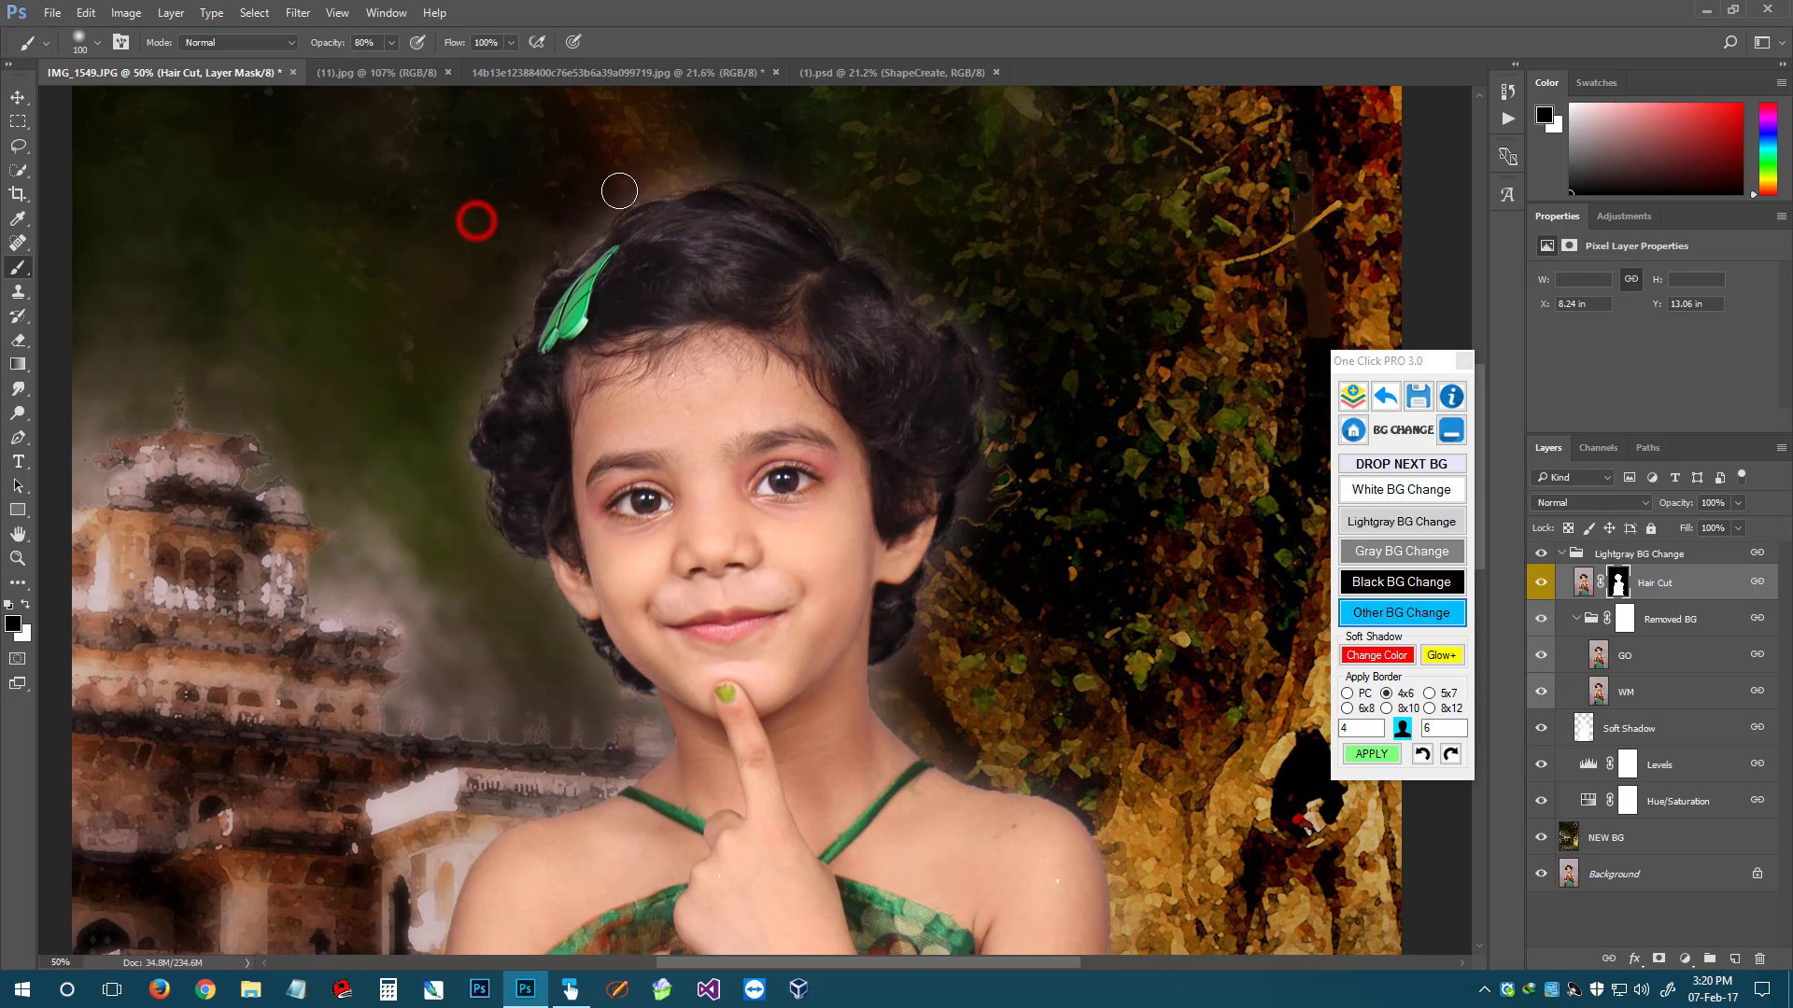
pyautogui.moveTo(550, 280)
pyautogui.mouseDown()
pyautogui.moveTo(491, 352)
pyautogui.moveTo(502, 340)
pyautogui.moveTo(471, 481)
pyautogui.moveTo(518, 600)
pyautogui.moveTo(637, 702)
pyautogui.mouseUp()
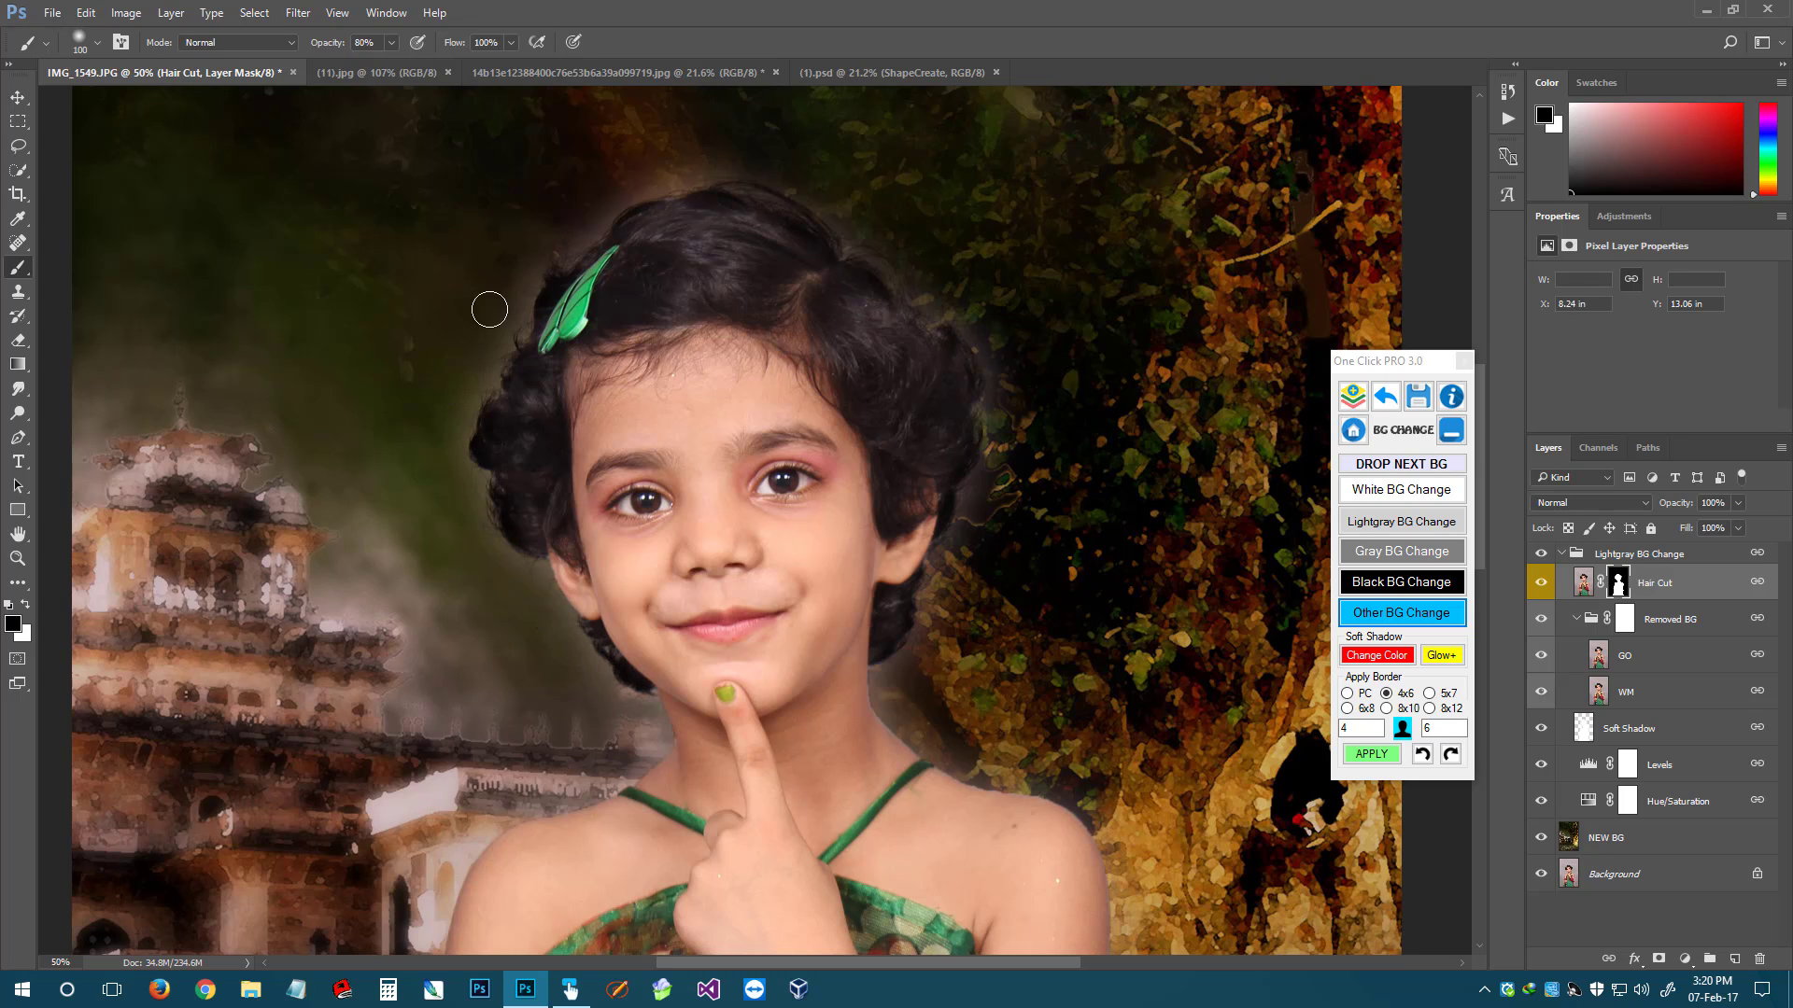
pyautogui.moveTo(814, 265); pyautogui.dragTo(806, 266)
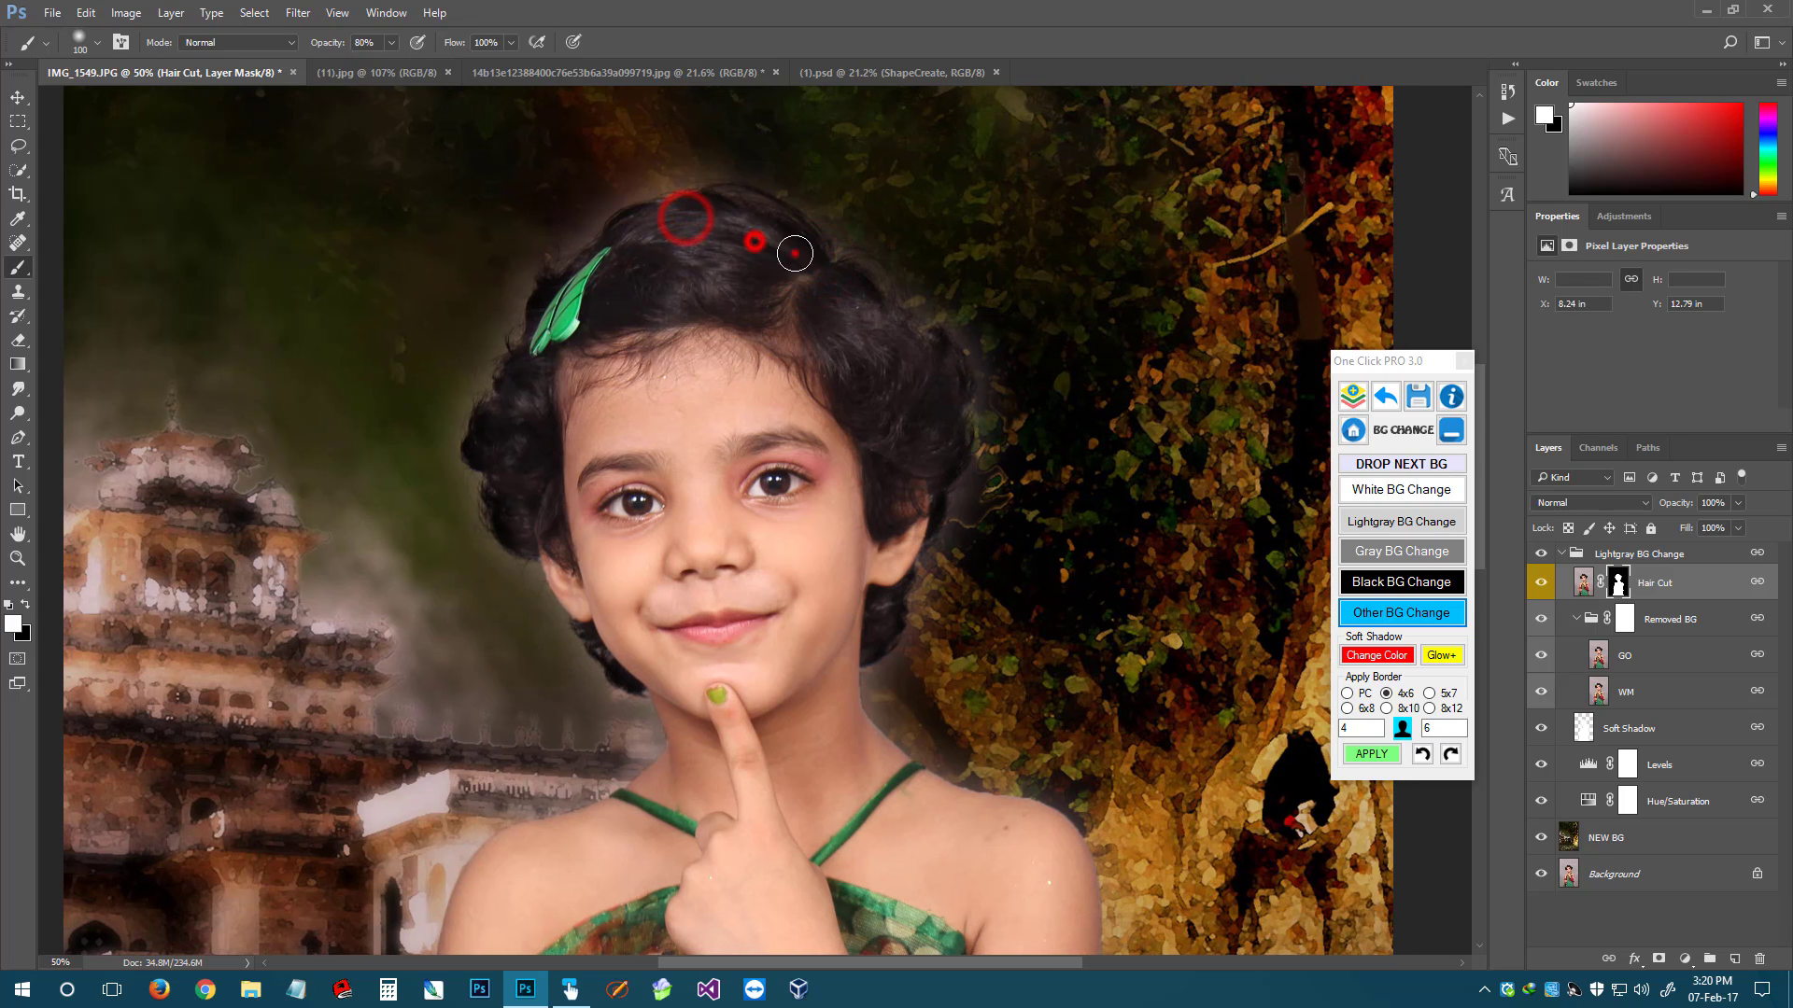
pyautogui.press('x')
# Compare the whole child photo with the Lightgray BG Change group hidden and shown
pyautogui.press('z')
pyautogui.keyDown('alt'); pyautogui.click(866, 339); pyautogui.keyUp('alt')
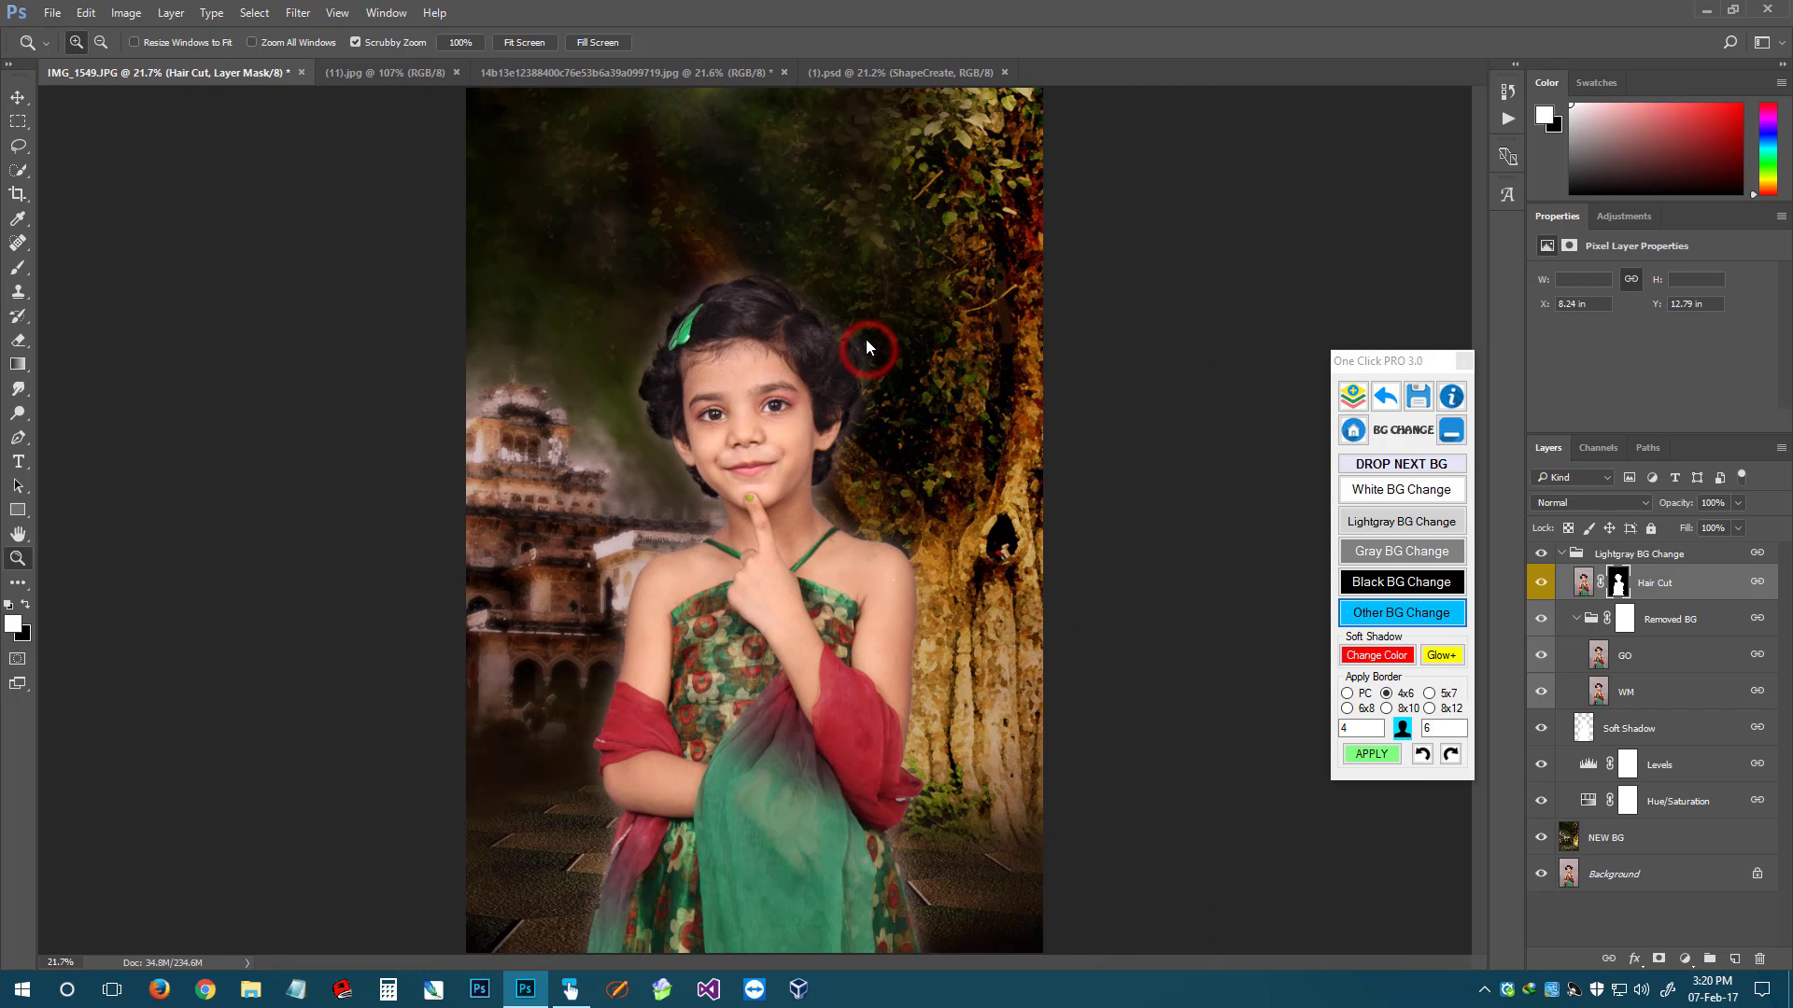
pyautogui.keyDown('alt'); pyautogui.click(865, 339); pyautogui.keyUp('alt')
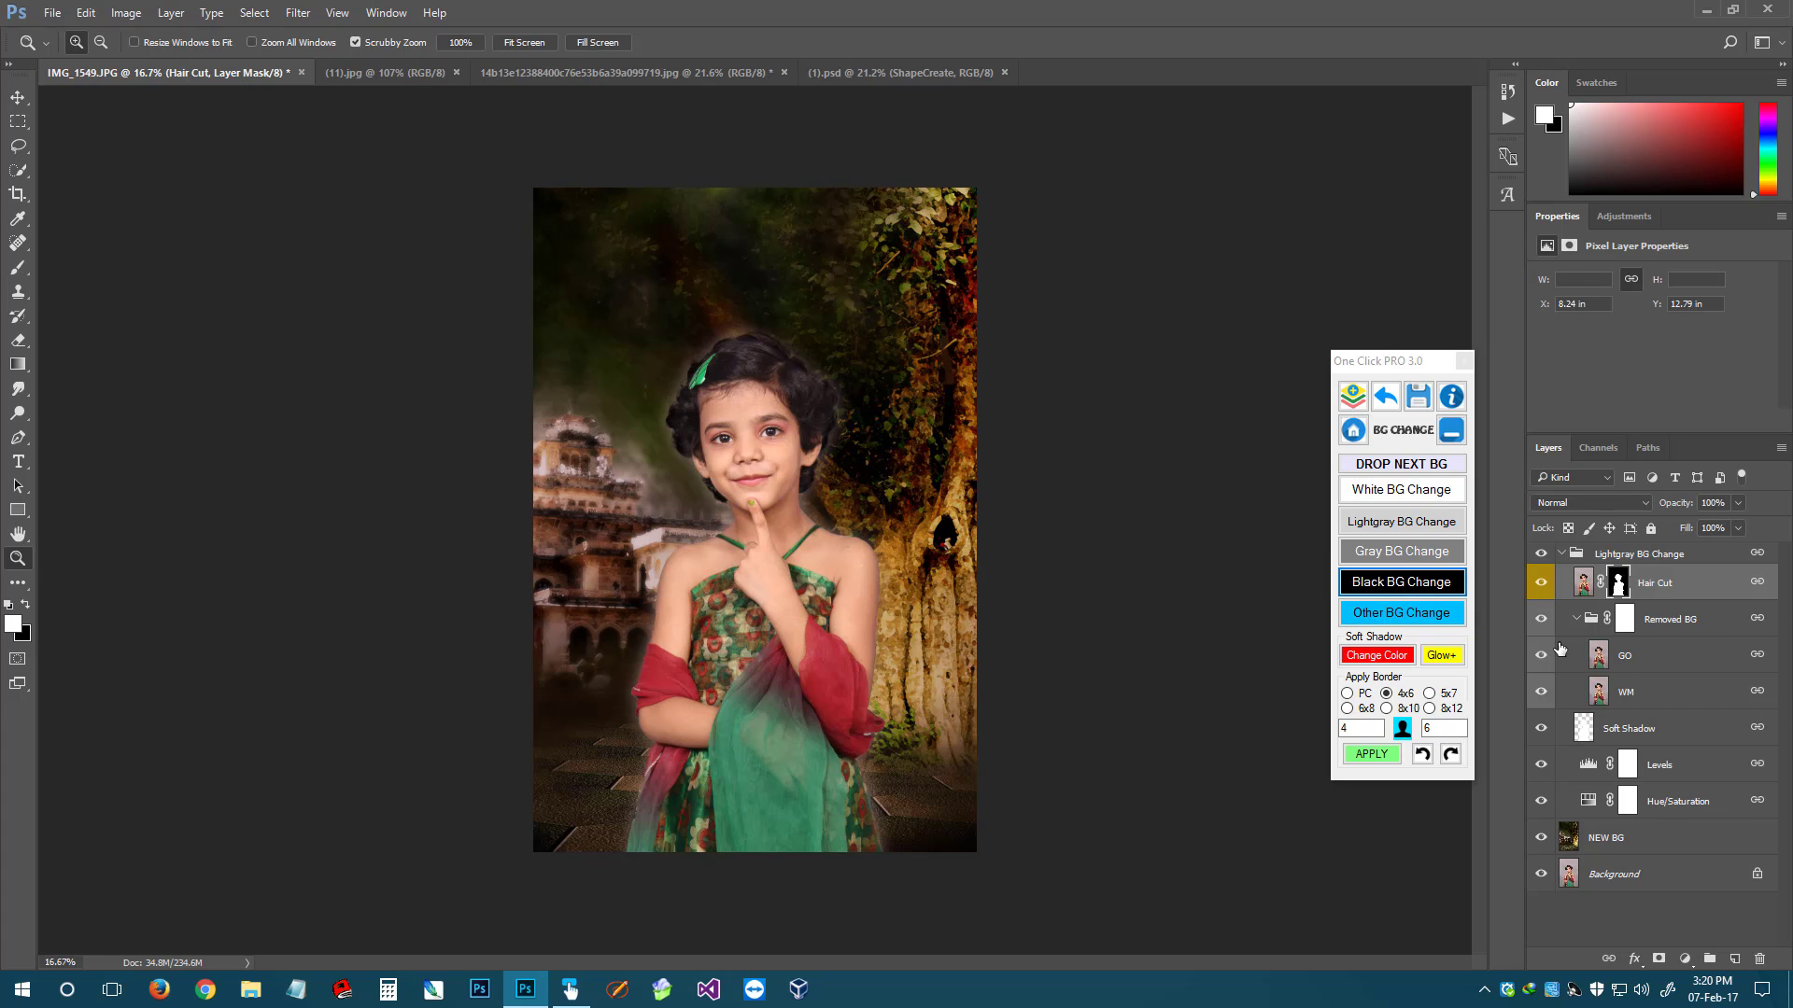
pyautogui.click(1542, 556)
pyautogui.click(1541, 556)
pyautogui.click(1541, 555)
pyautogui.click(1541, 557)
# Paint black on the Removed BG group's mask around the photo's outer edges and background, using a 1300-pixel brush at 50% opacity
pyautogui.click(1624, 621)
pyautogui.press('b')
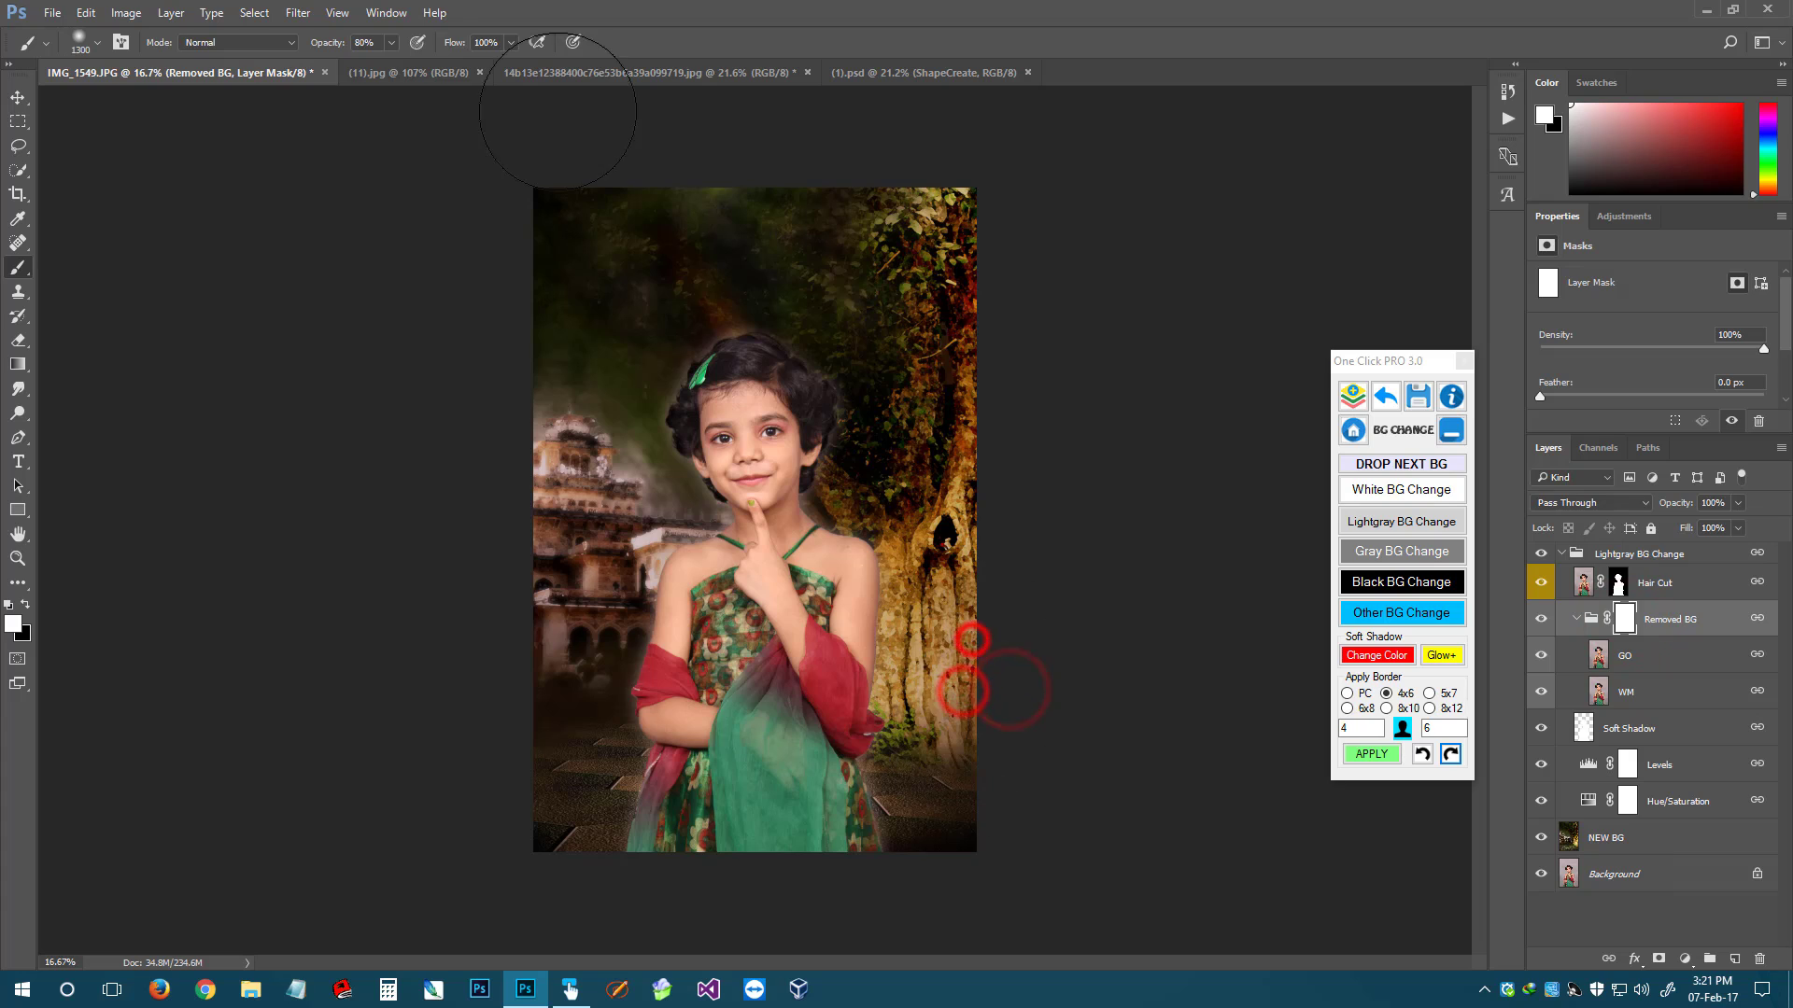
pyautogui.click(26, 606)
pyautogui.moveTo(930, 749); pyautogui.dragTo(891, 742)
pyautogui.moveTo(973, 328); pyautogui.dragTo(982, 770)
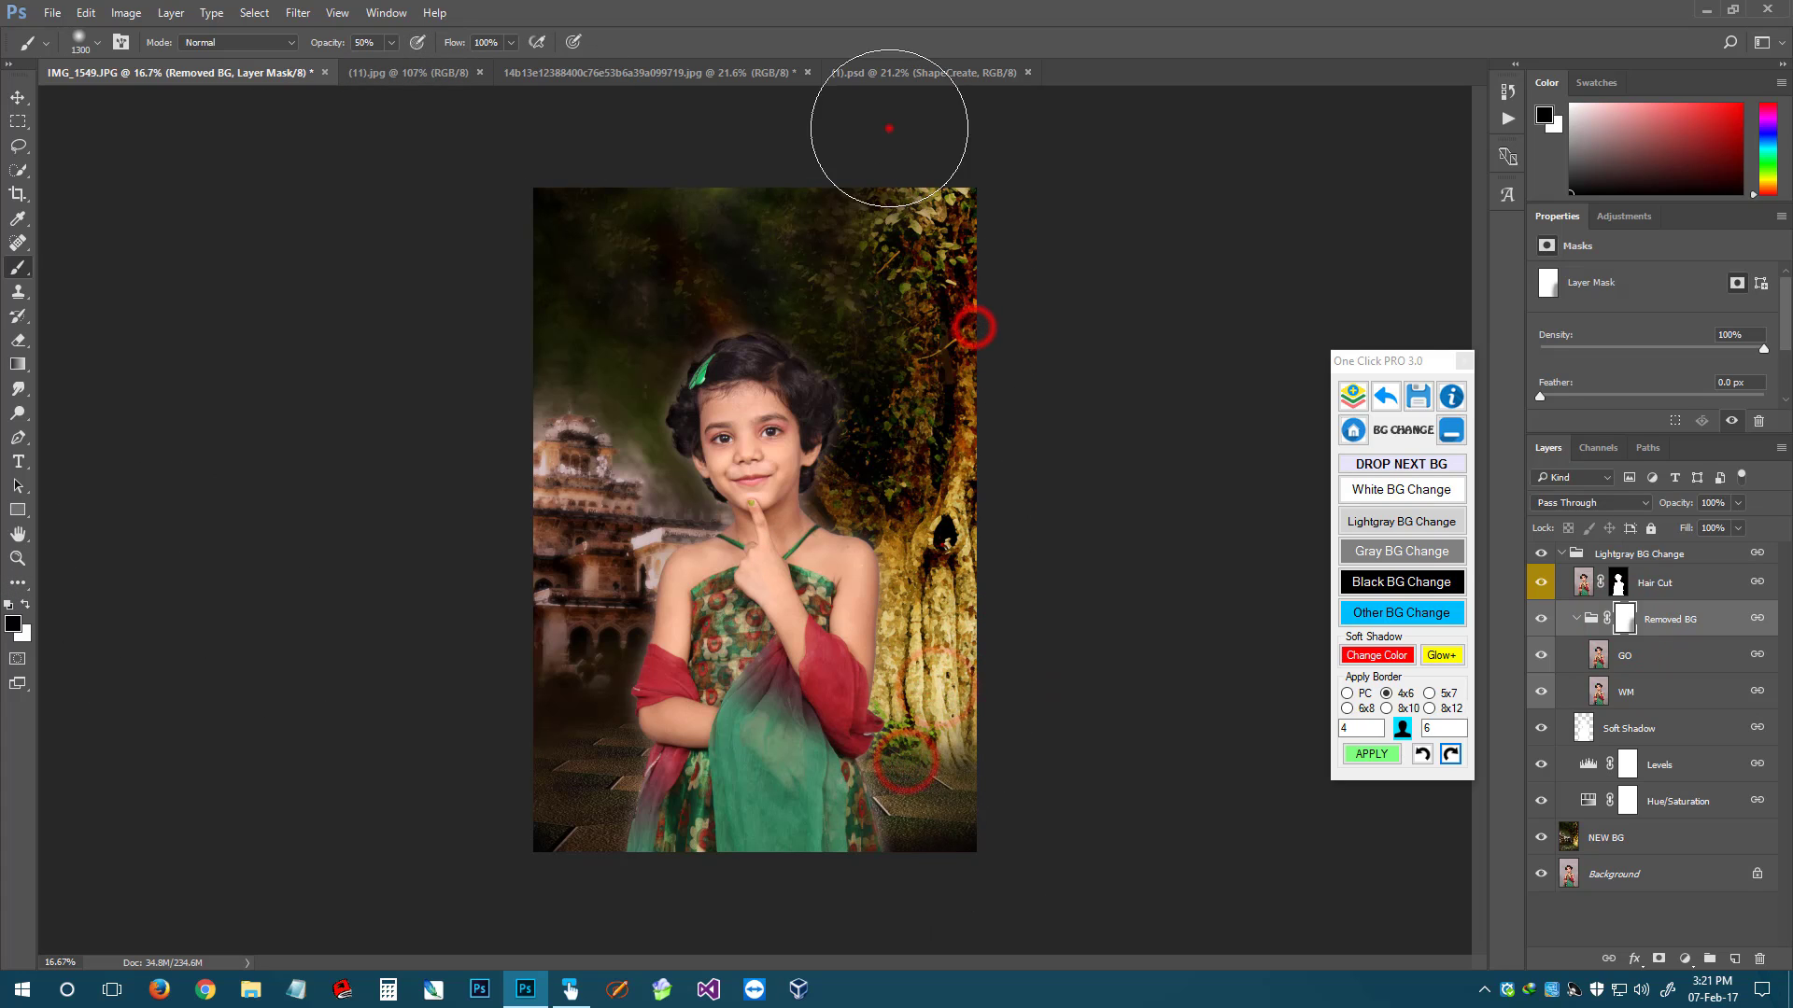
pyautogui.moveTo(888, 128); pyautogui.dragTo(875, 201)
pyautogui.moveTo(424, 300); pyautogui.dragTo(495, 263)
pyautogui.moveTo(545, 628); pyautogui.dragTo(572, 872)
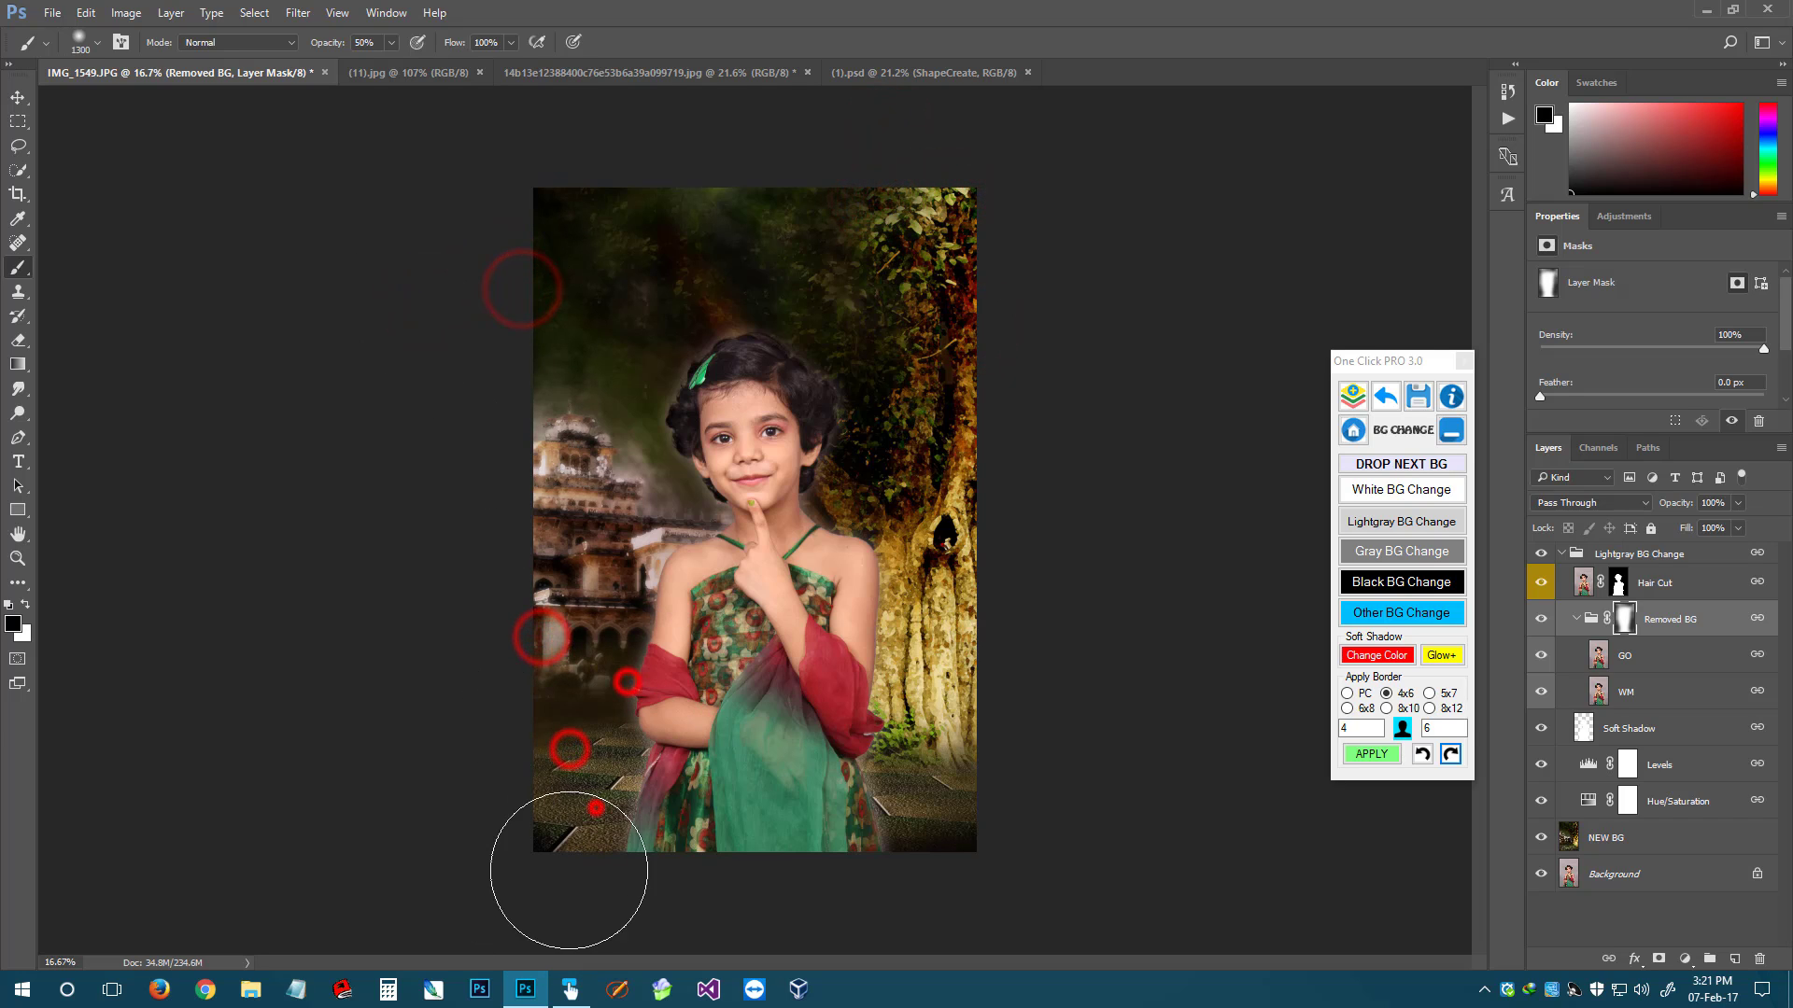
pyautogui.moveTo(589, 704); pyautogui.dragTo(600, 788)
pyautogui.moveTo(658, 595); pyautogui.dragTo(726, 606)
pyautogui.moveTo(590, 696); pyautogui.dragTo(461, 758)
pyautogui.click(952, 857)
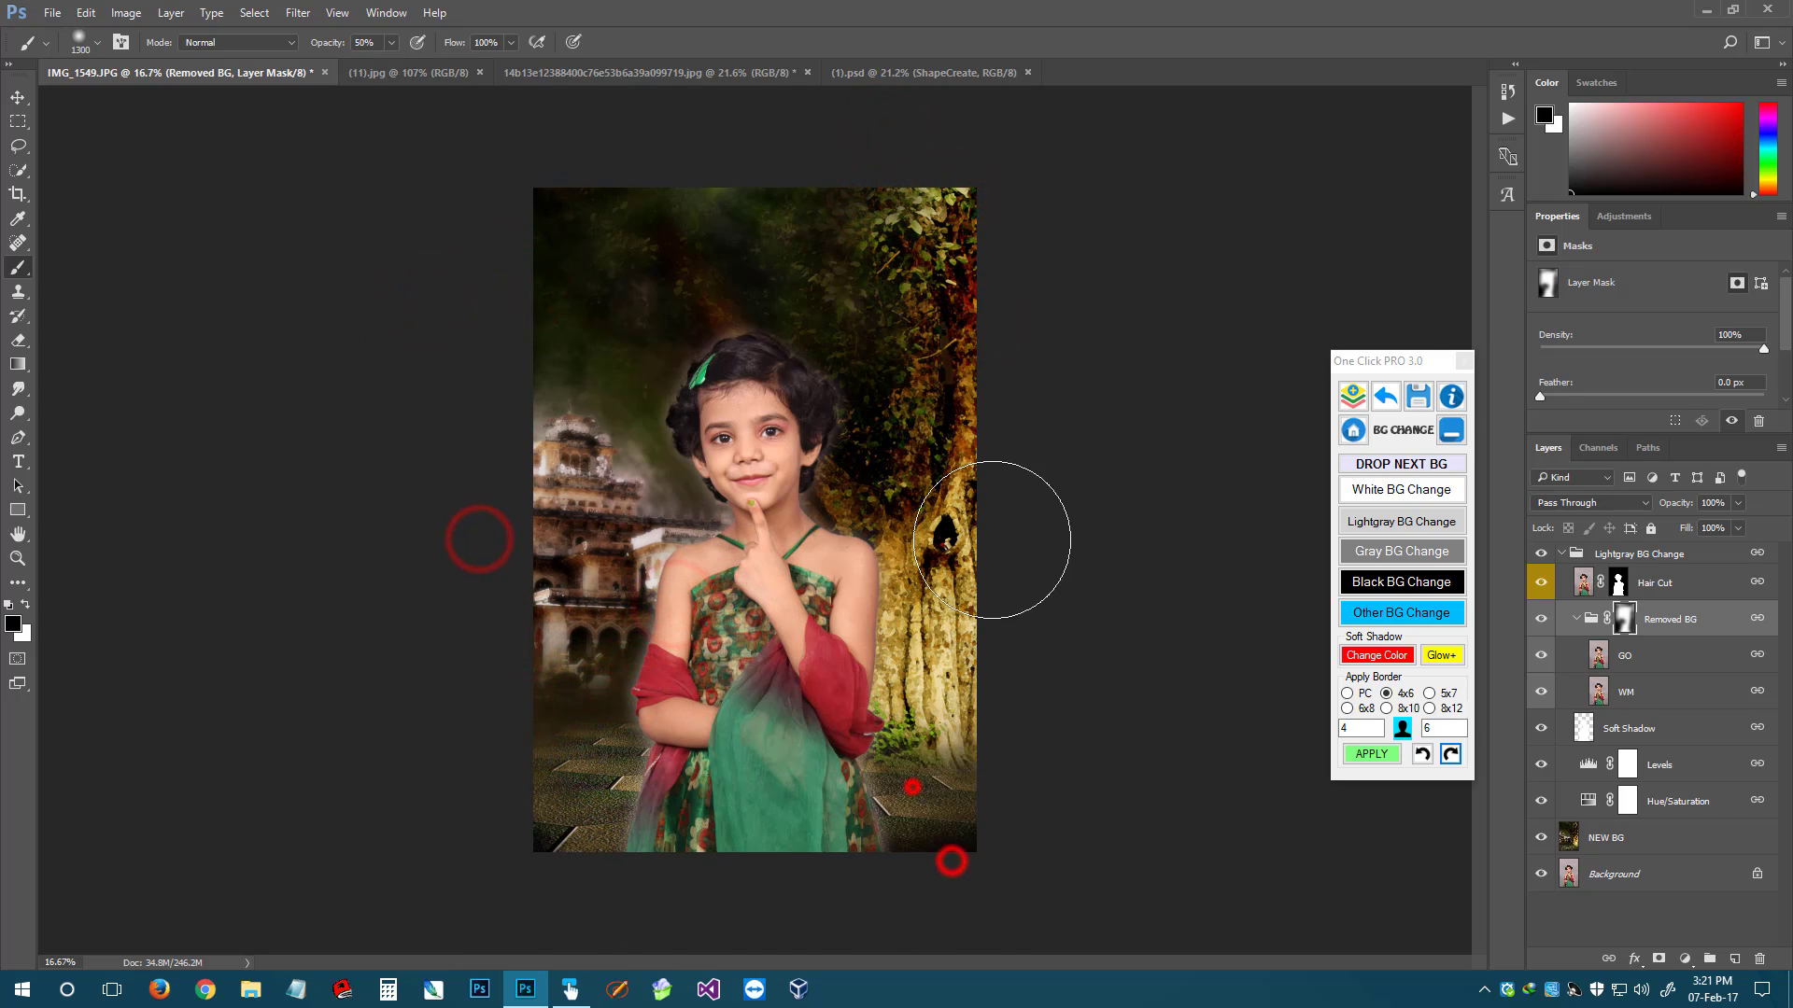
pyautogui.moveTo(980, 485); pyautogui.dragTo(998, 509)
pyautogui.moveTo(971, 256); pyautogui.dragTo(970, 396)
pyautogui.moveTo(900, 128); pyautogui.dragTo(877, 201)
pyautogui.moveTo(620, 192); pyautogui.dragTo(561, 271)
pyautogui.moveTo(452, 299); pyautogui.dragTo(430, 429)
pyautogui.moveTo(497, 260); pyautogui.dragTo(496, 613)
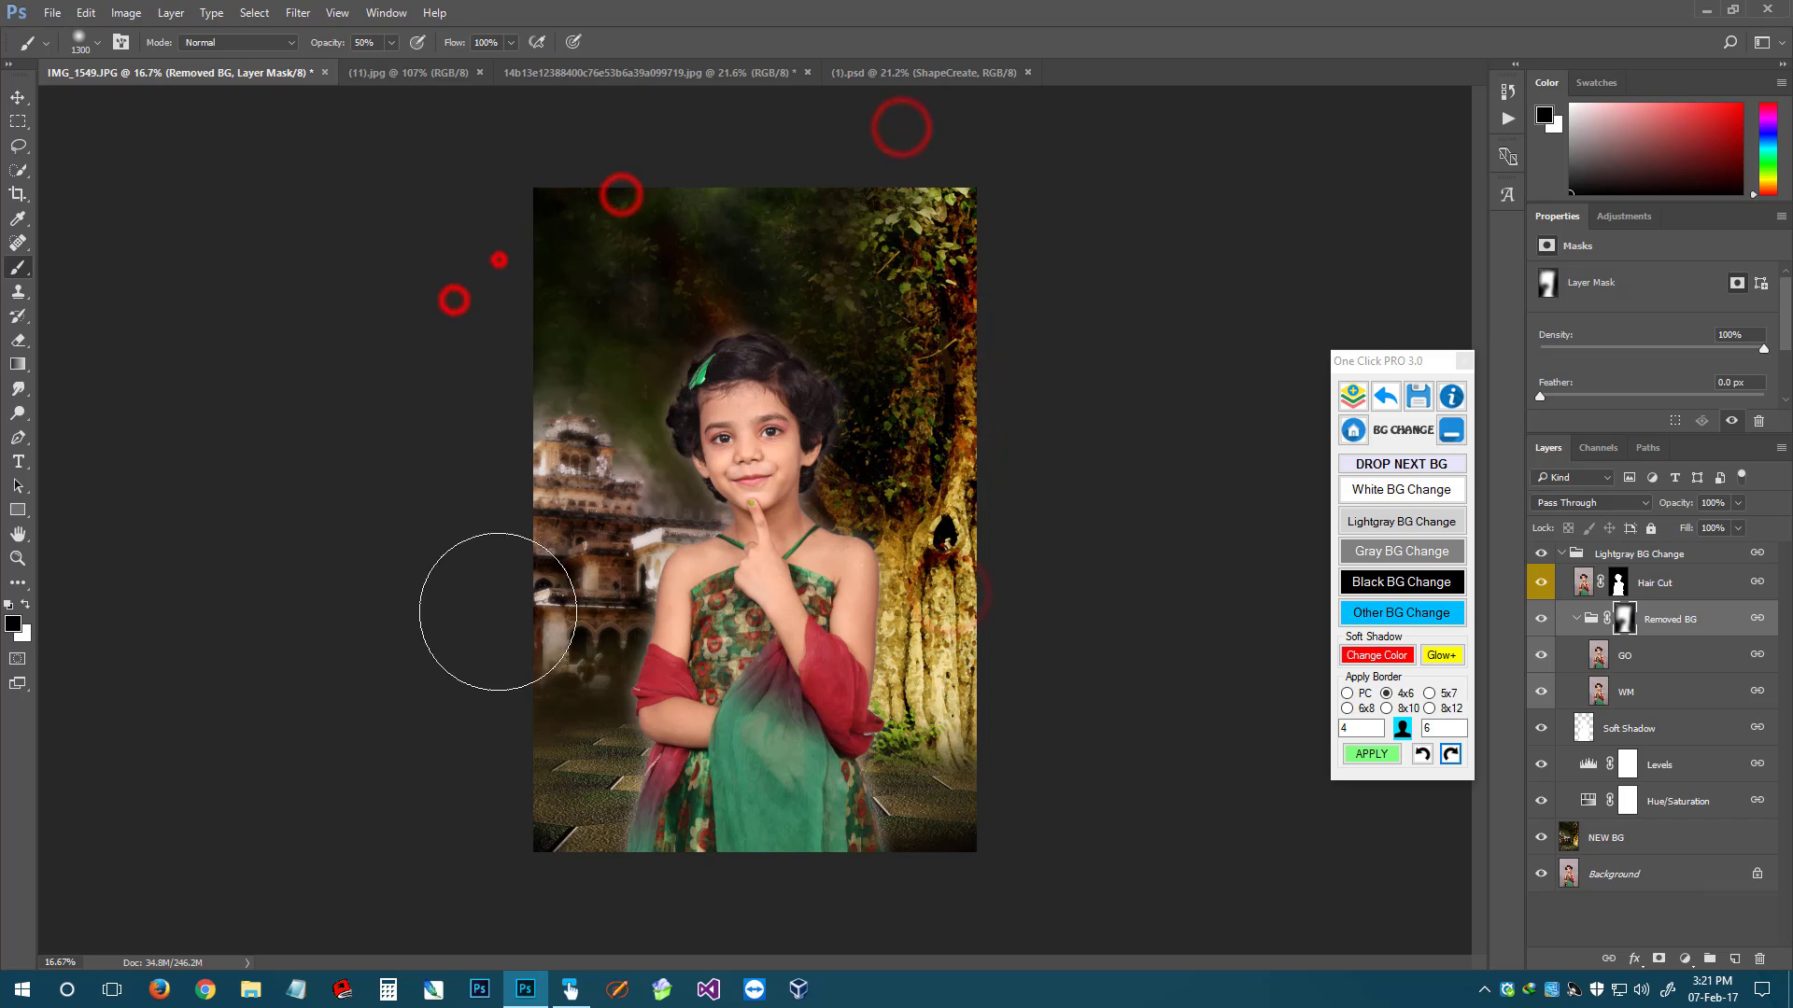
pyautogui.moveTo(565, 404)
pyautogui.mouseDown()
pyautogui.moveTo(585, 563)
pyautogui.moveTo(627, 603)
pyautogui.mouseUp()
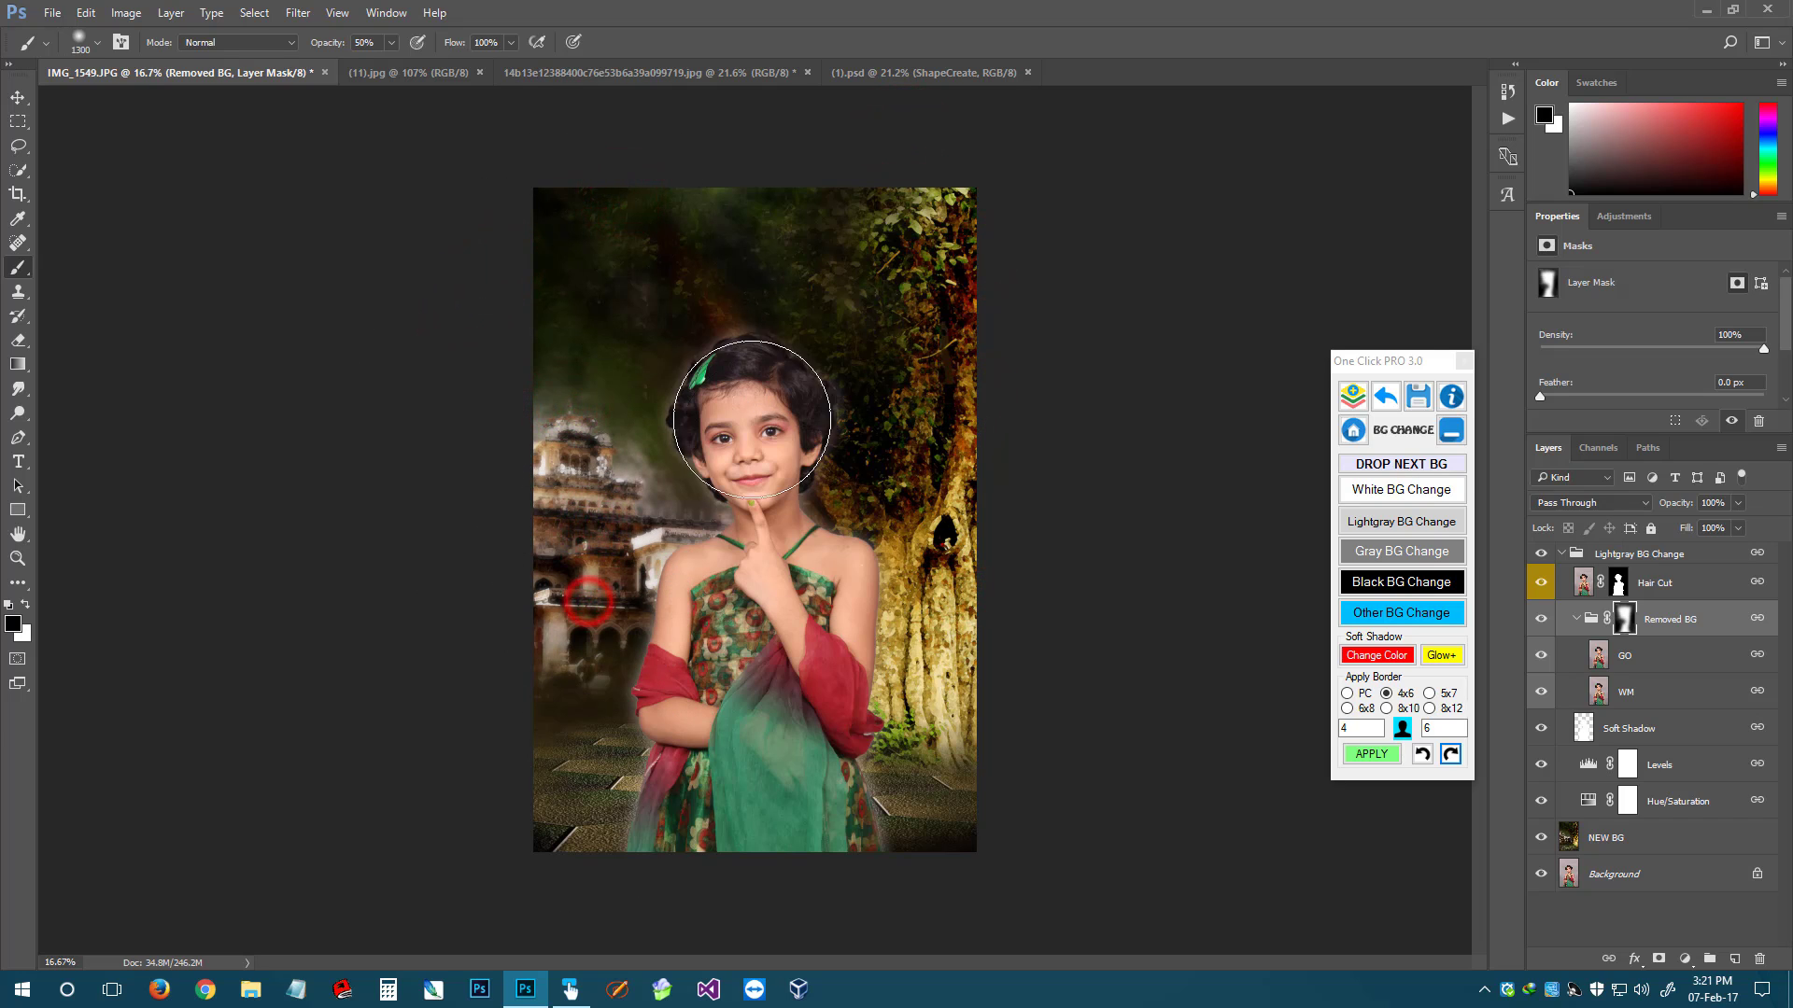
pyautogui.click(536, 183)
pyautogui.click(488, 531)
pyautogui.click(551, 841)
pyautogui.click(496, 184)
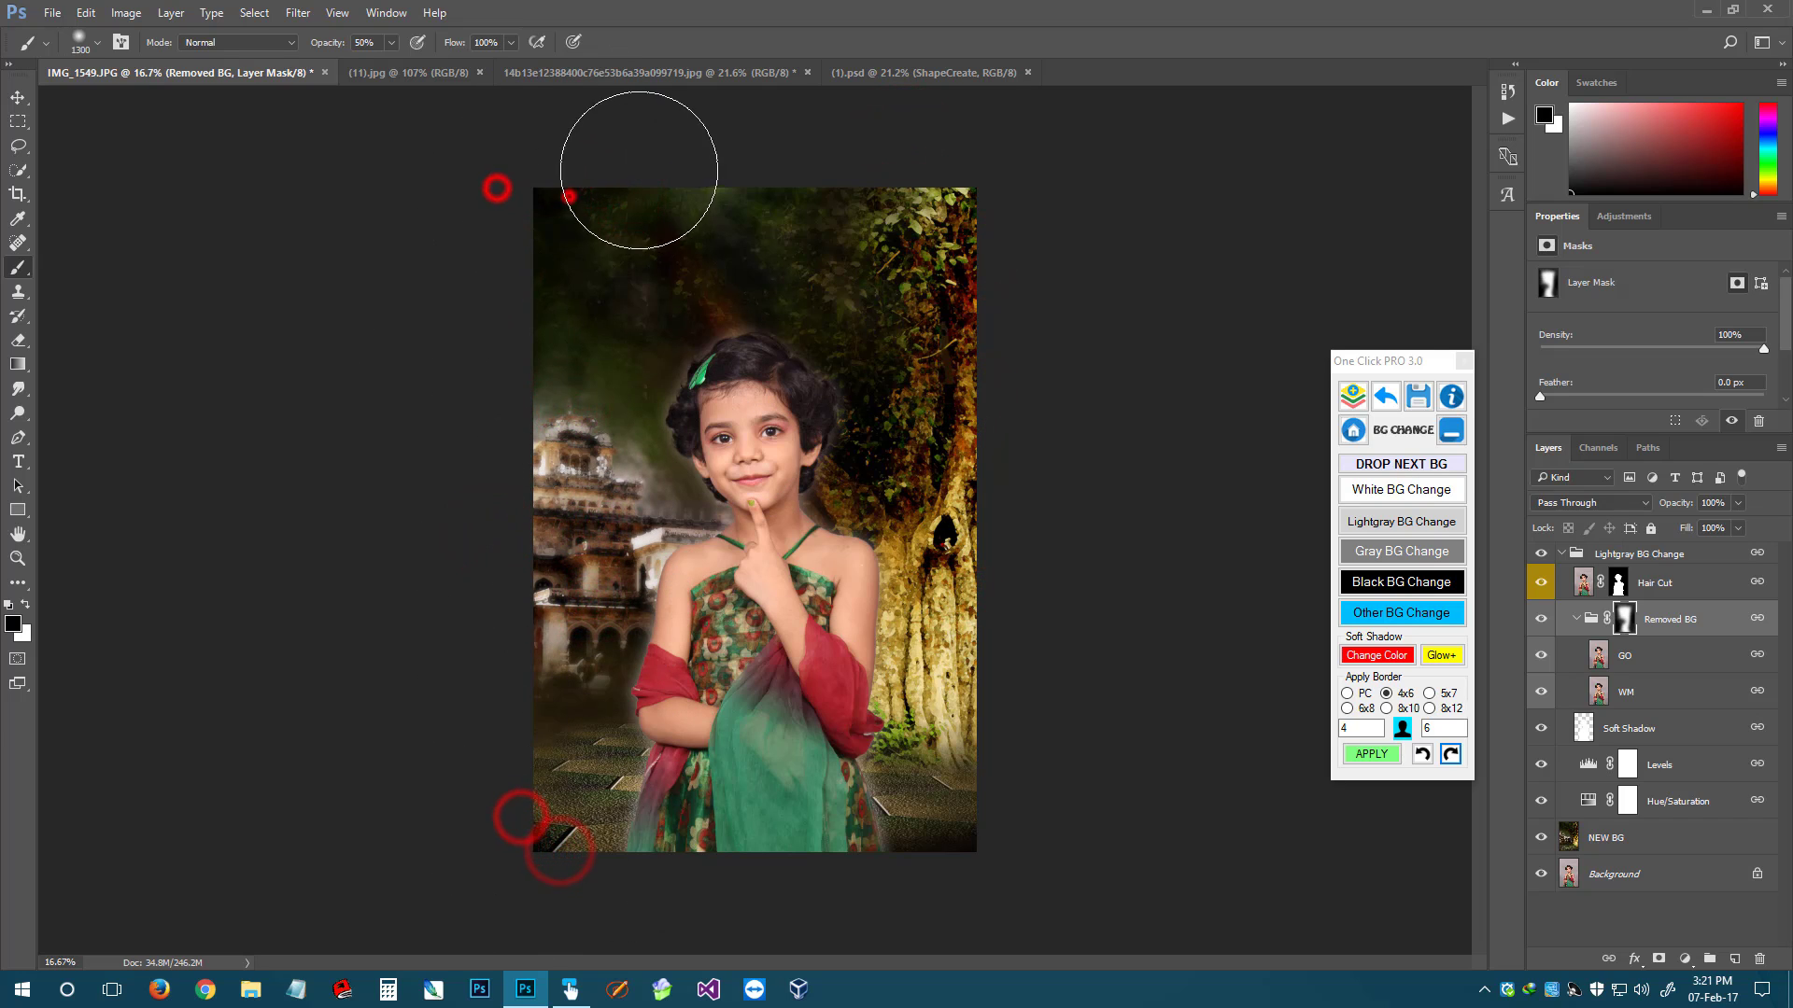
pyautogui.click(905, 160)
pyautogui.click(1019, 242)
pyautogui.click(1005, 388)
pyautogui.click(1004, 612)
pyautogui.click(1000, 745)
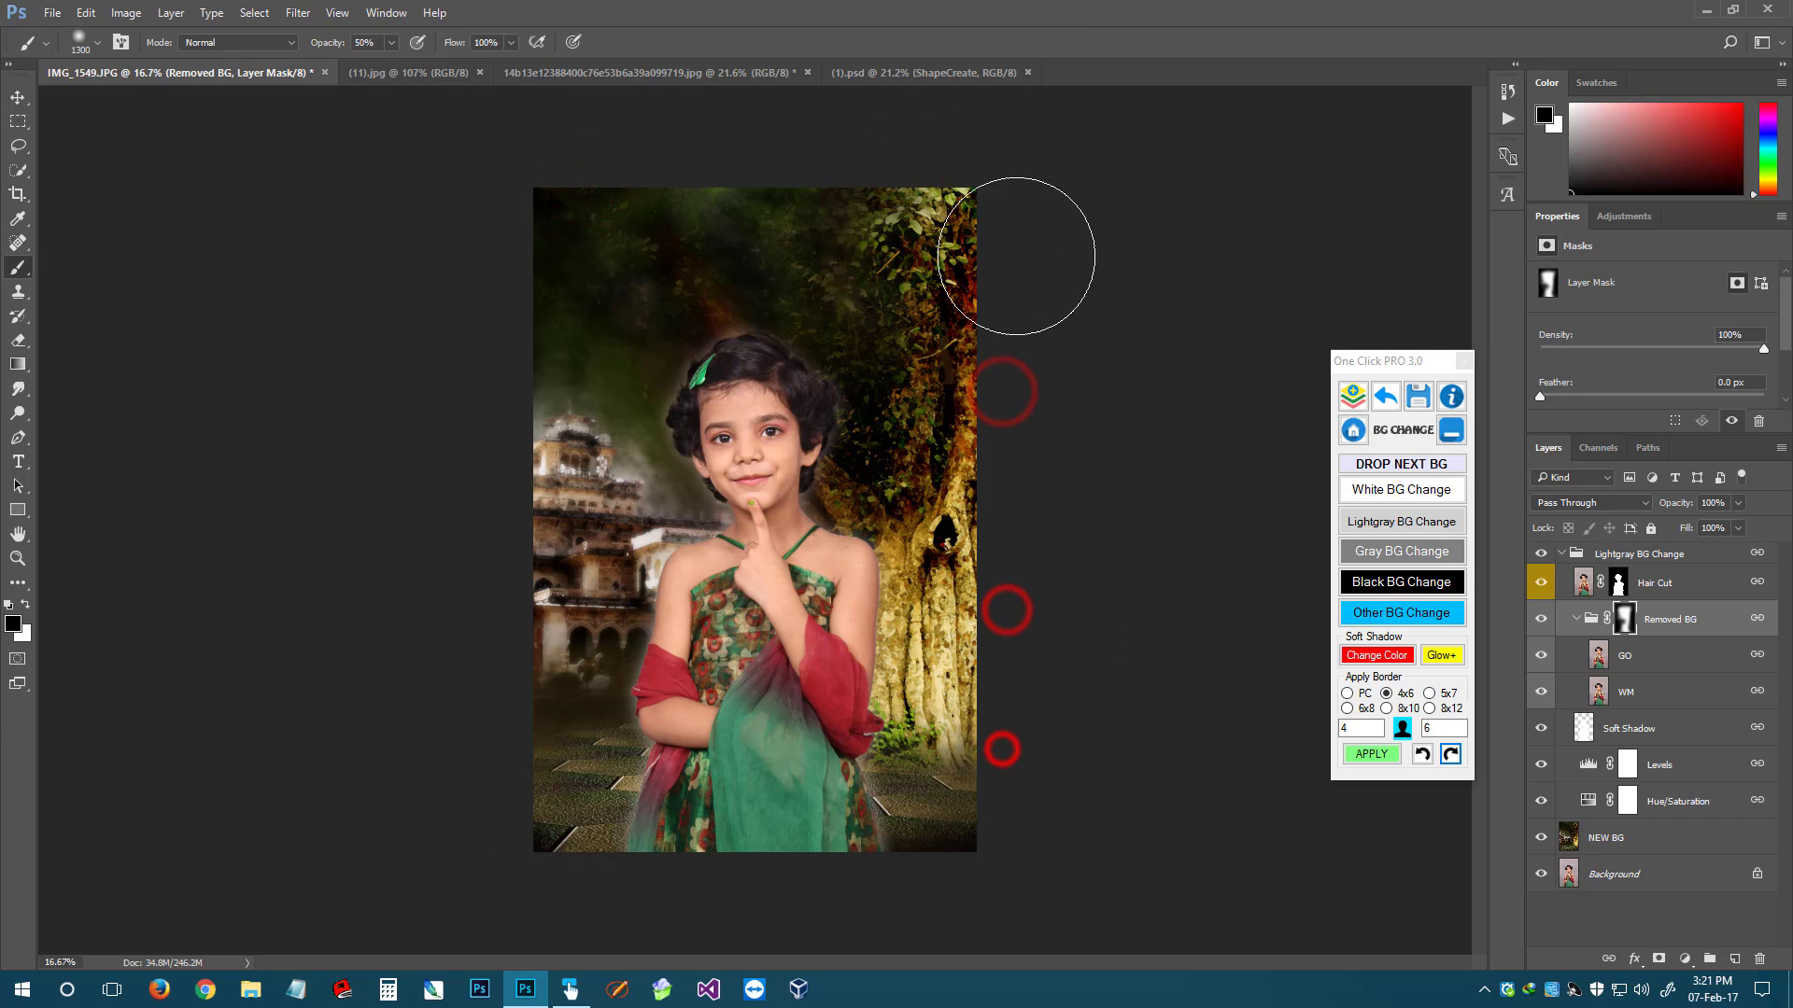
pyautogui.click(1020, 190)
pyautogui.click(837, 176)
pyautogui.click(760, 169)
pyautogui.click(566, 142)
pyautogui.click(468, 575)
pyautogui.click(488, 832)
pyautogui.click(981, 881)
pyautogui.click(993, 737)
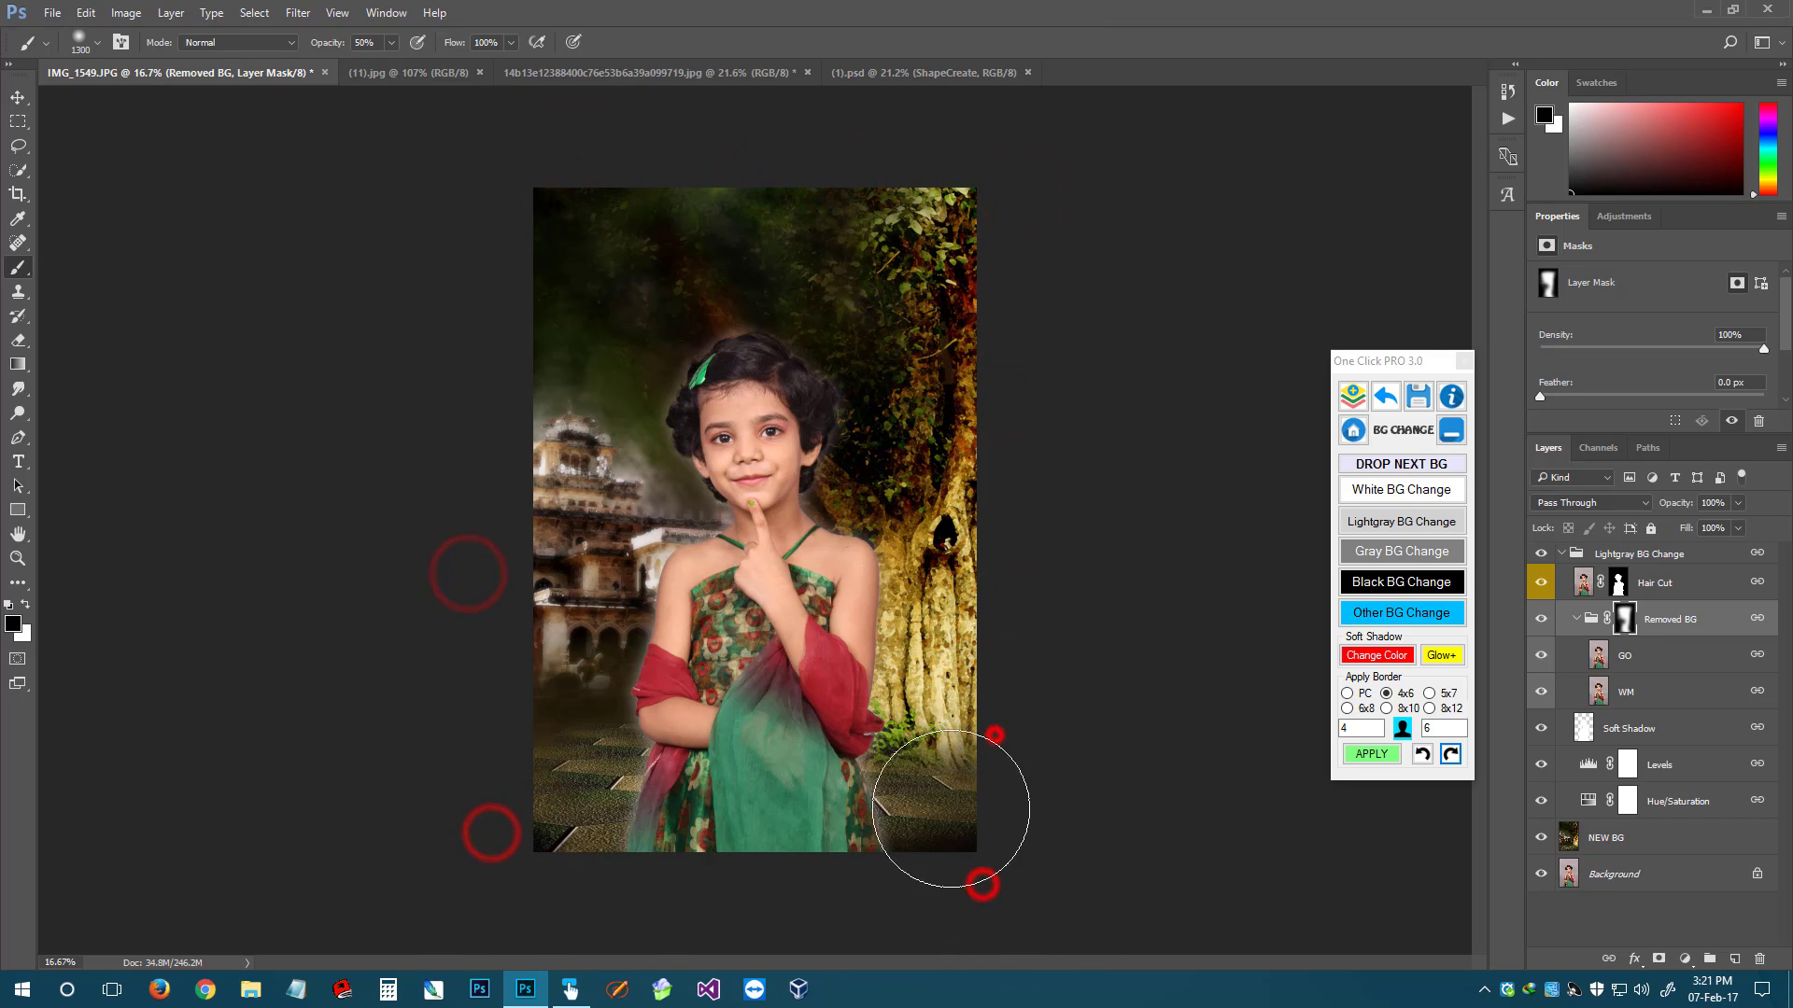
pyautogui.click(915, 778)
pyautogui.click(952, 828)
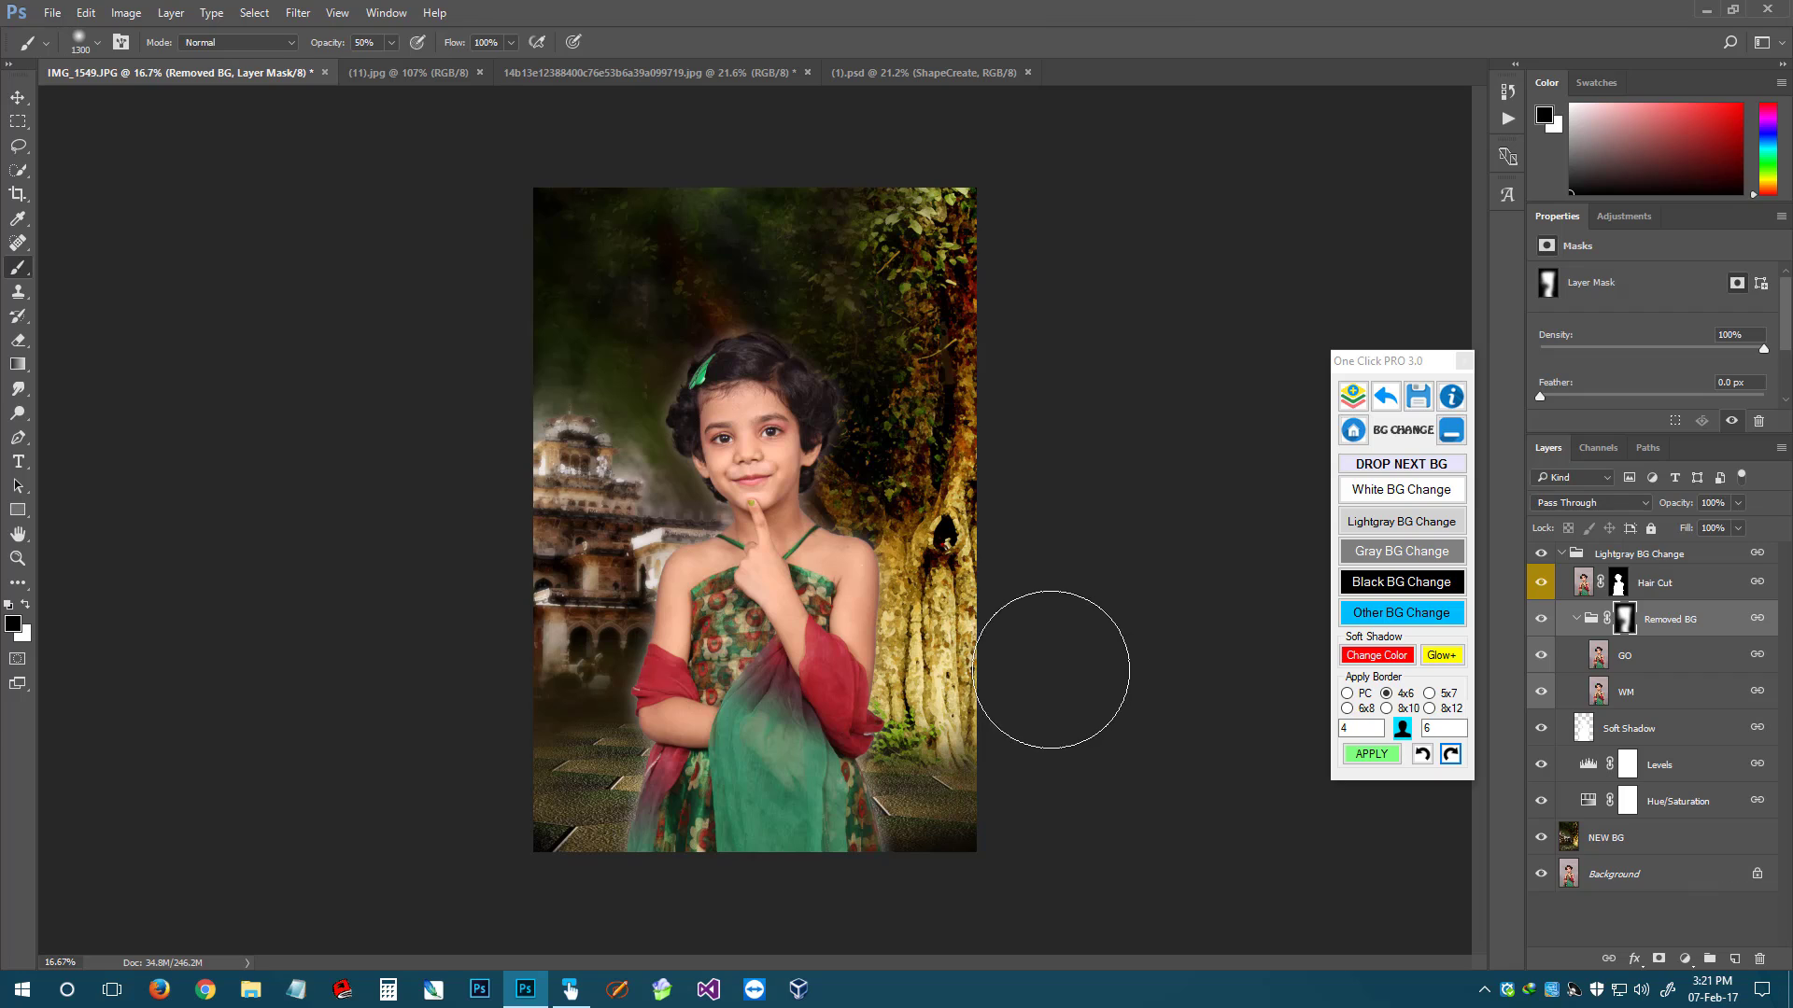
pyautogui.press('v')
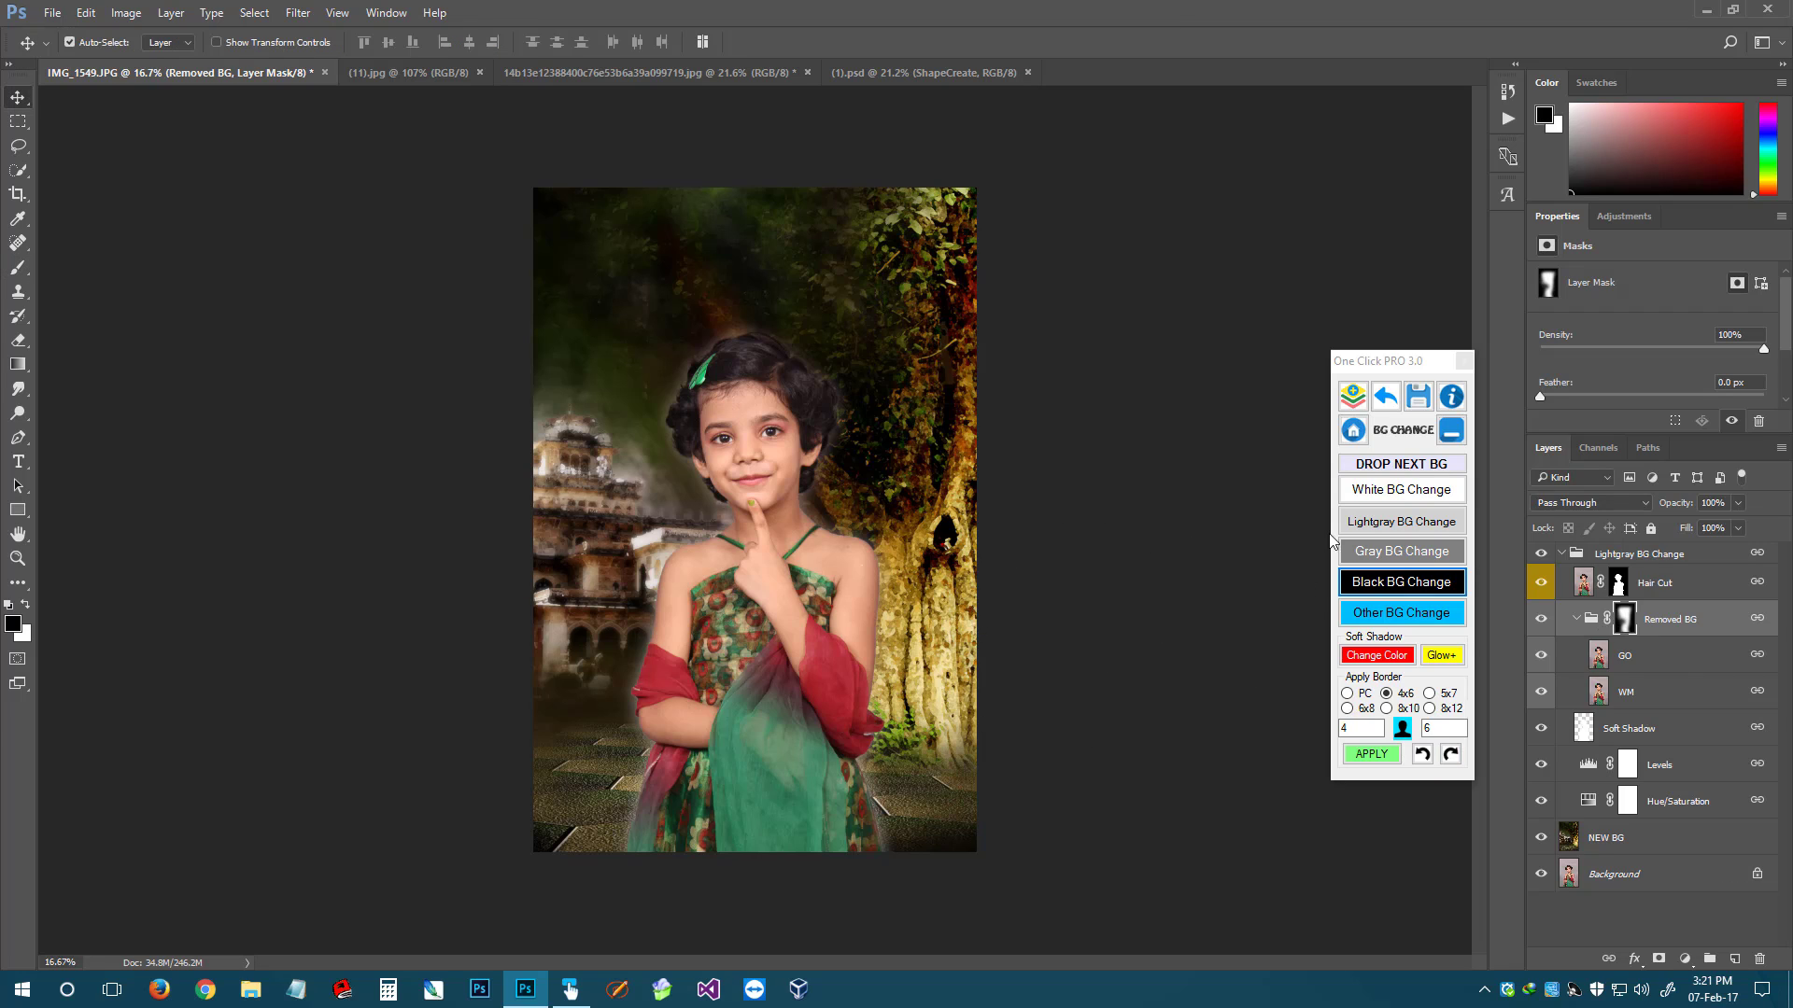
# Recolor the child's soft shadow with Hue +97, Saturation -31 and Lightness -22
pyautogui.click(1371, 656)
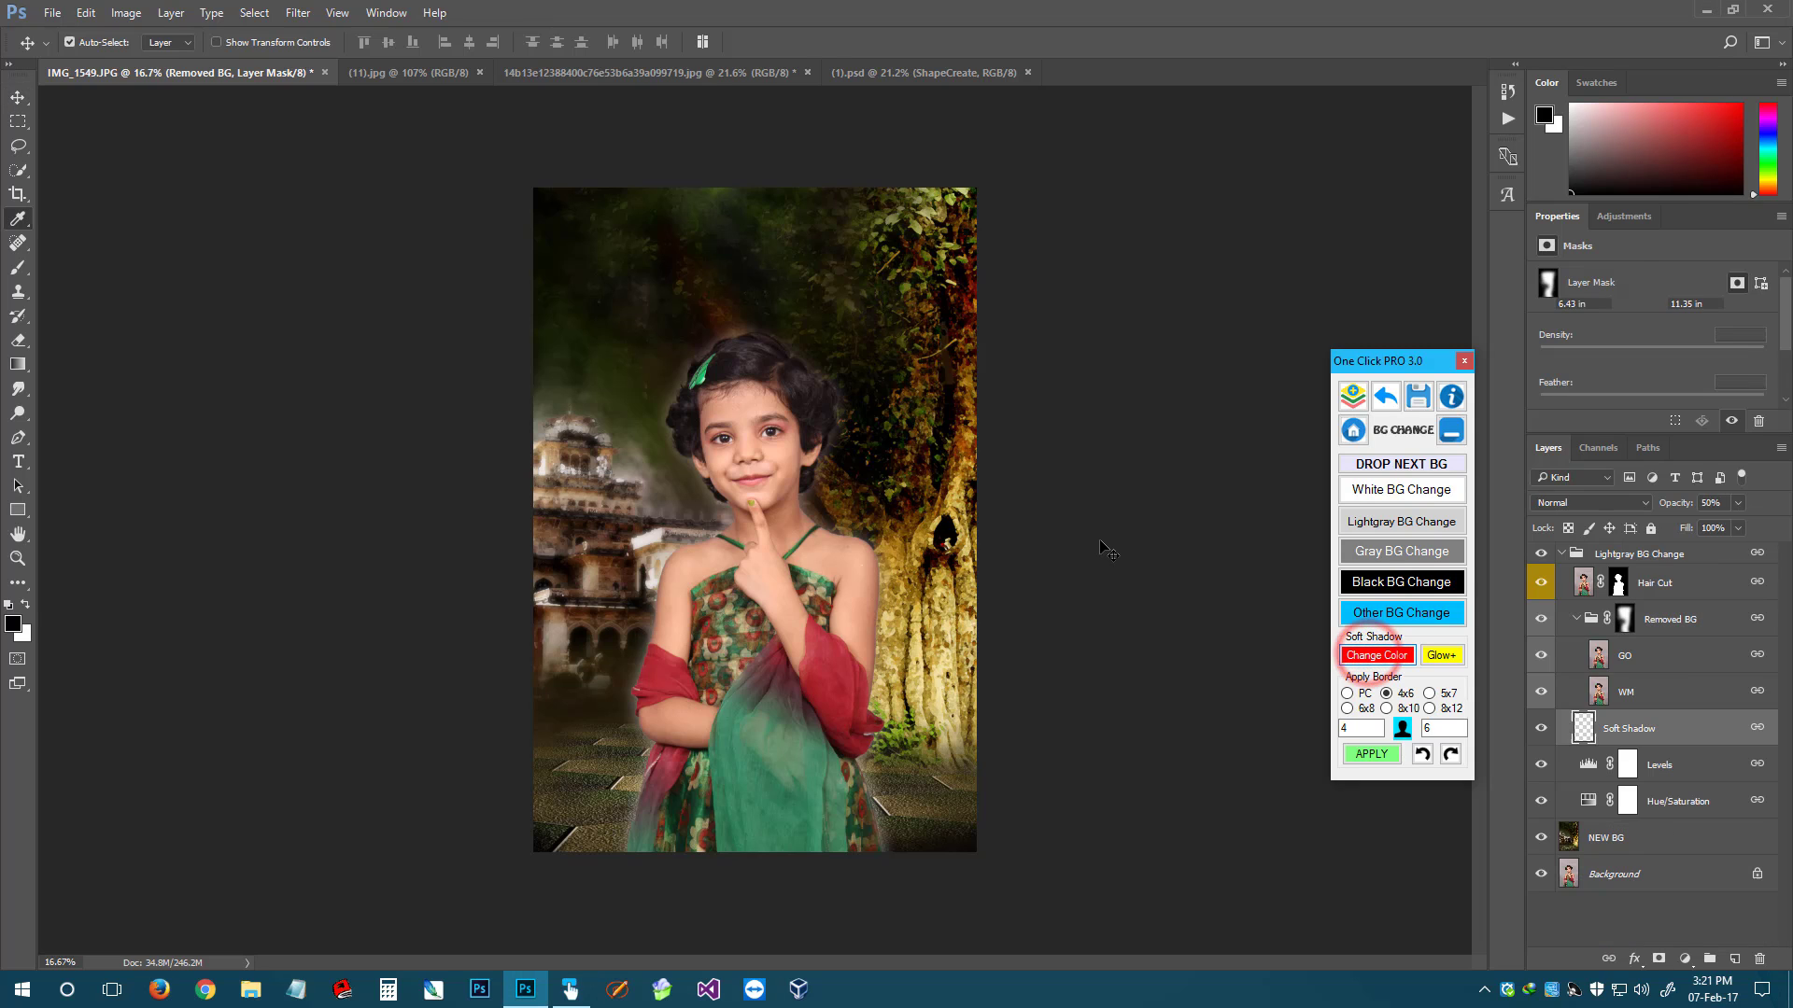
pyautogui.moveTo(1186, 178); pyautogui.dragTo(1086, 200)
pyautogui.moveTo(1089, 316); pyautogui.dragTo(1137, 315)
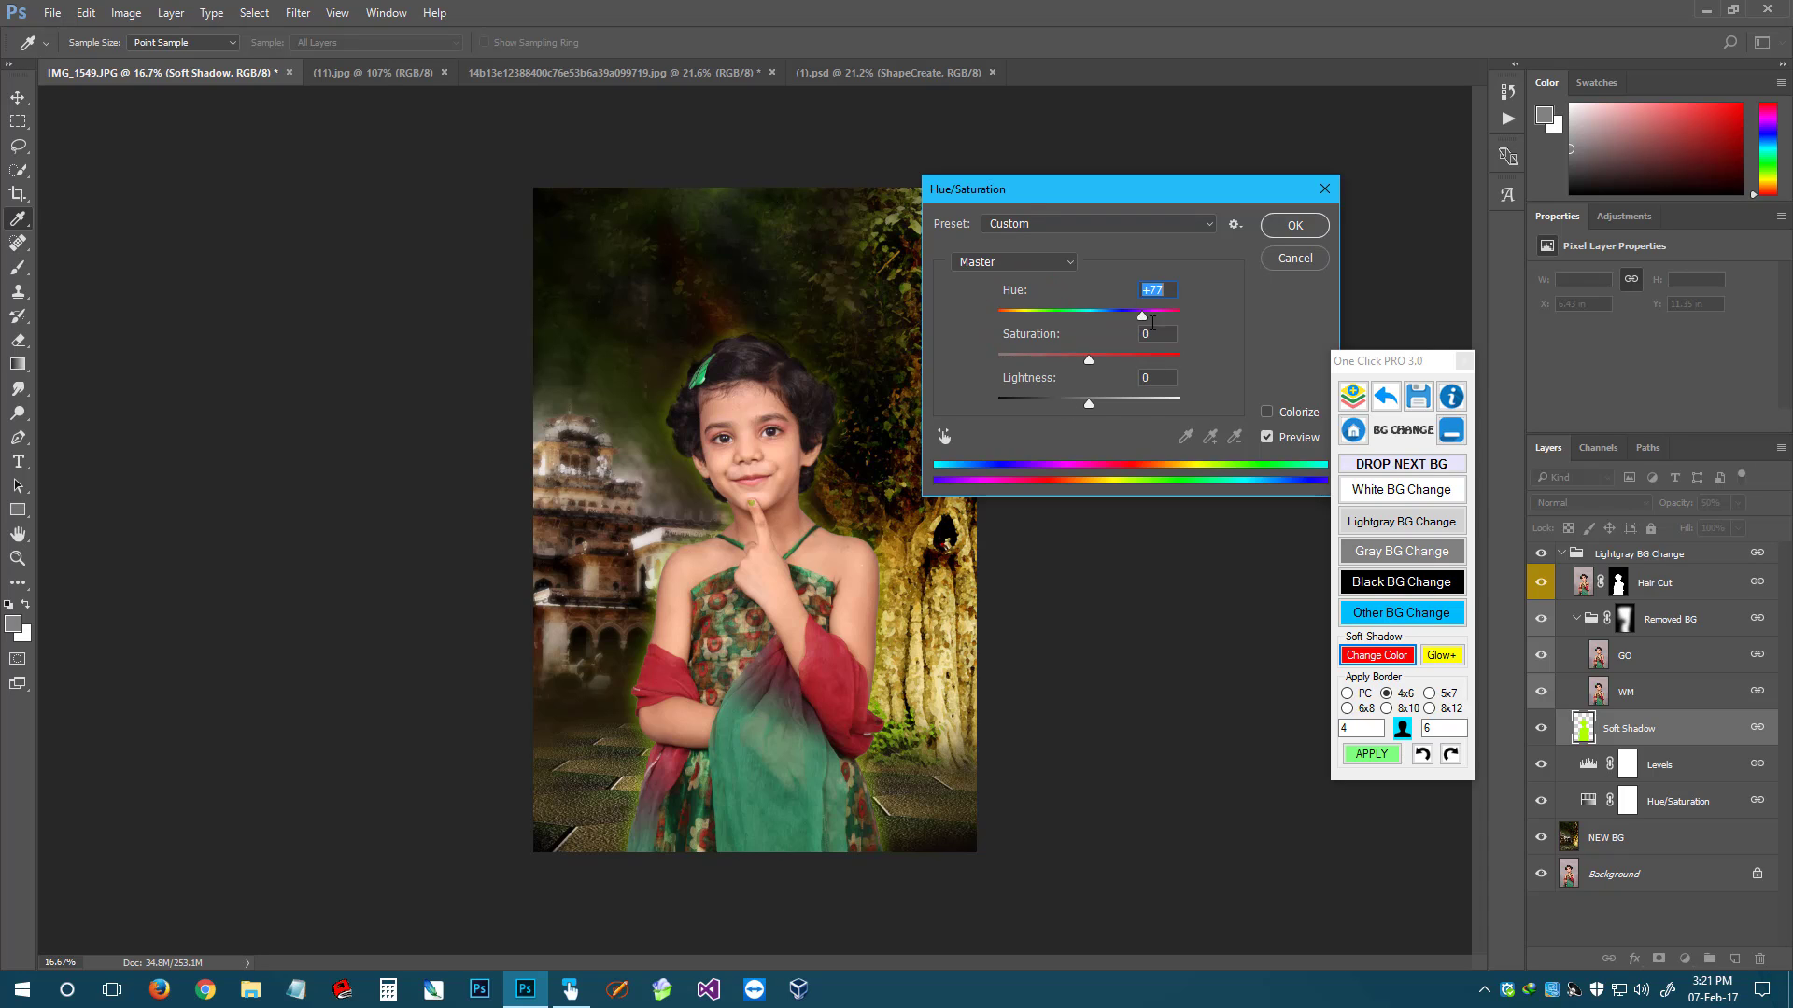
pyautogui.moveTo(1141, 316); pyautogui.dragTo(1069, 401)
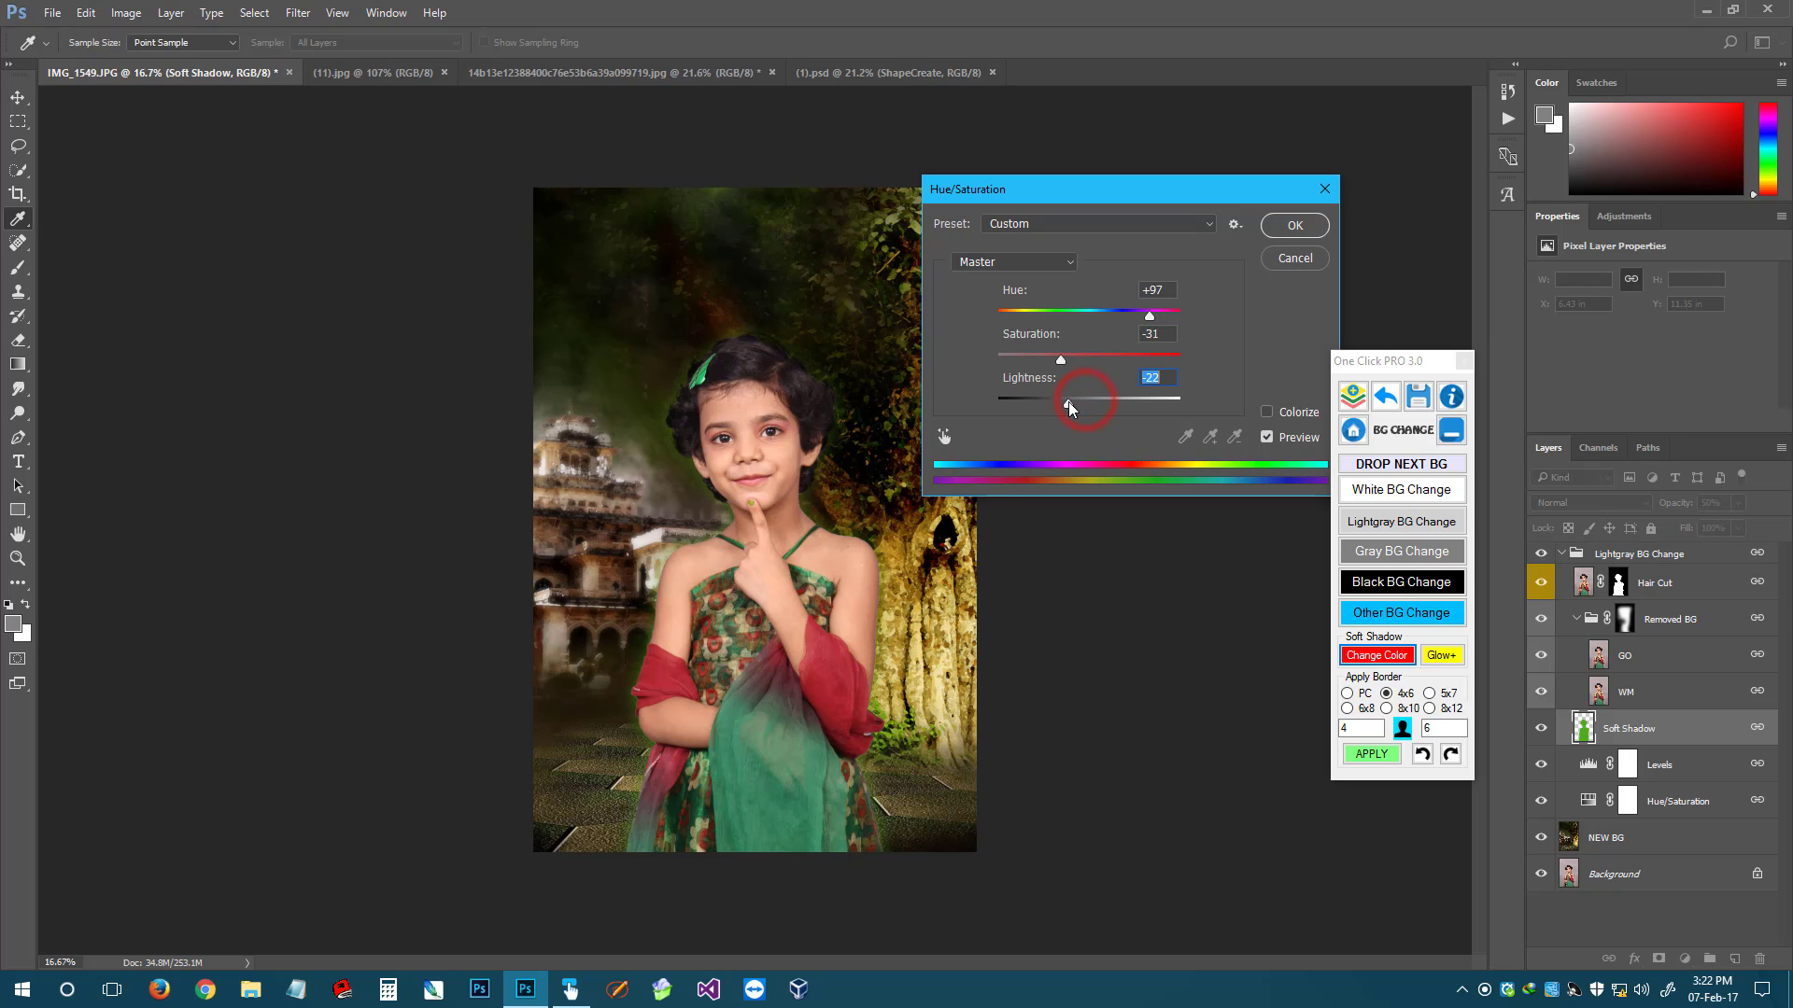
pyautogui.click(1293, 225)
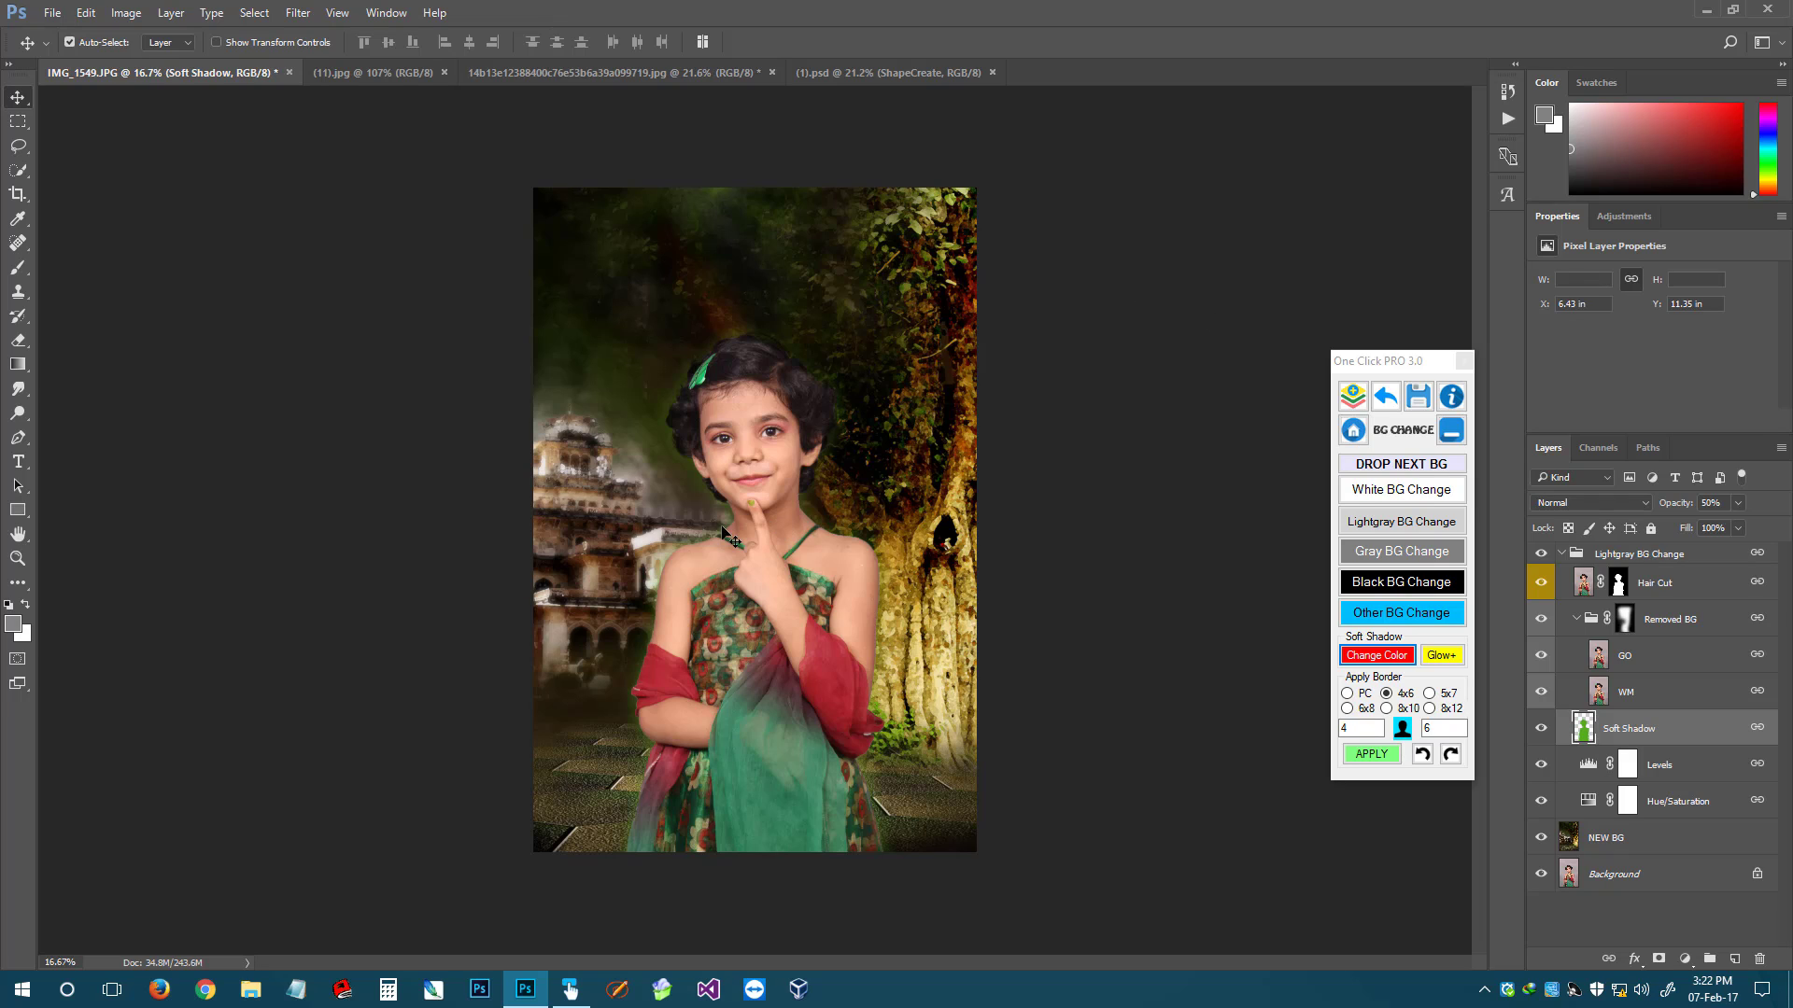
# Spread the soft shadow's glow with a 200-pixel Box Blur and raise the layer's opacity to 71%
pyautogui.click(1441, 655)
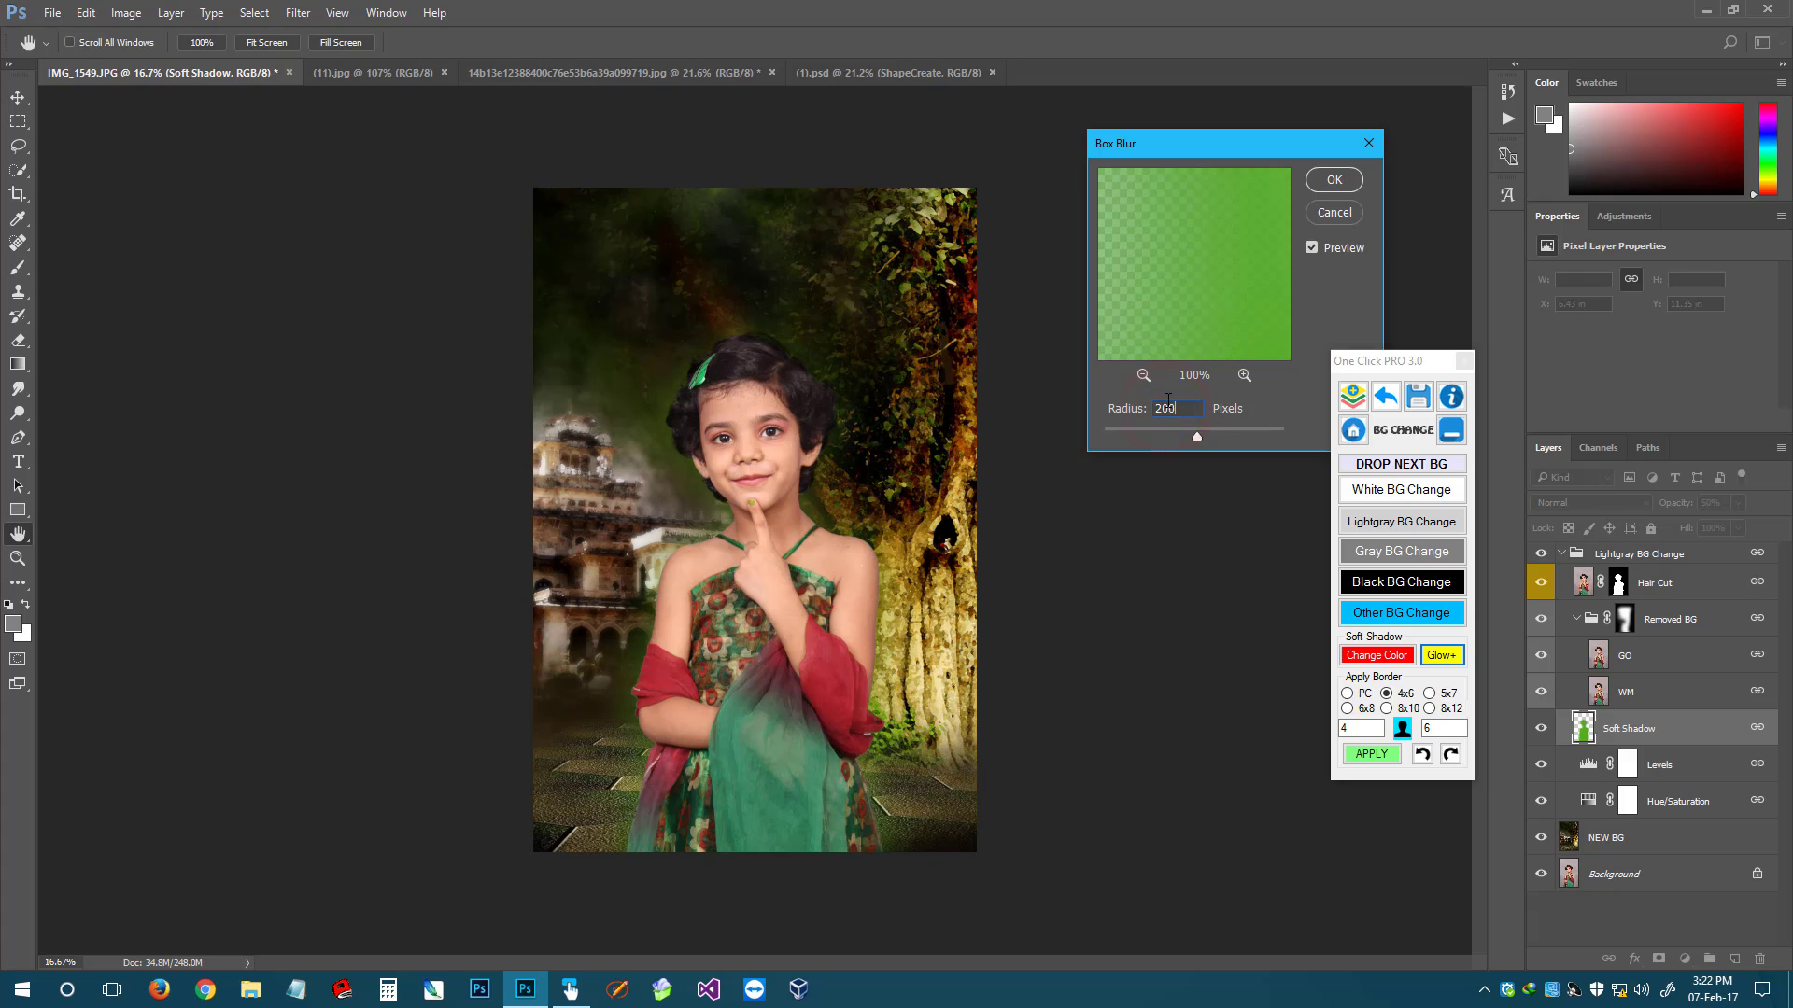
pyautogui.press('Return')
pyautogui.click(1737, 503)
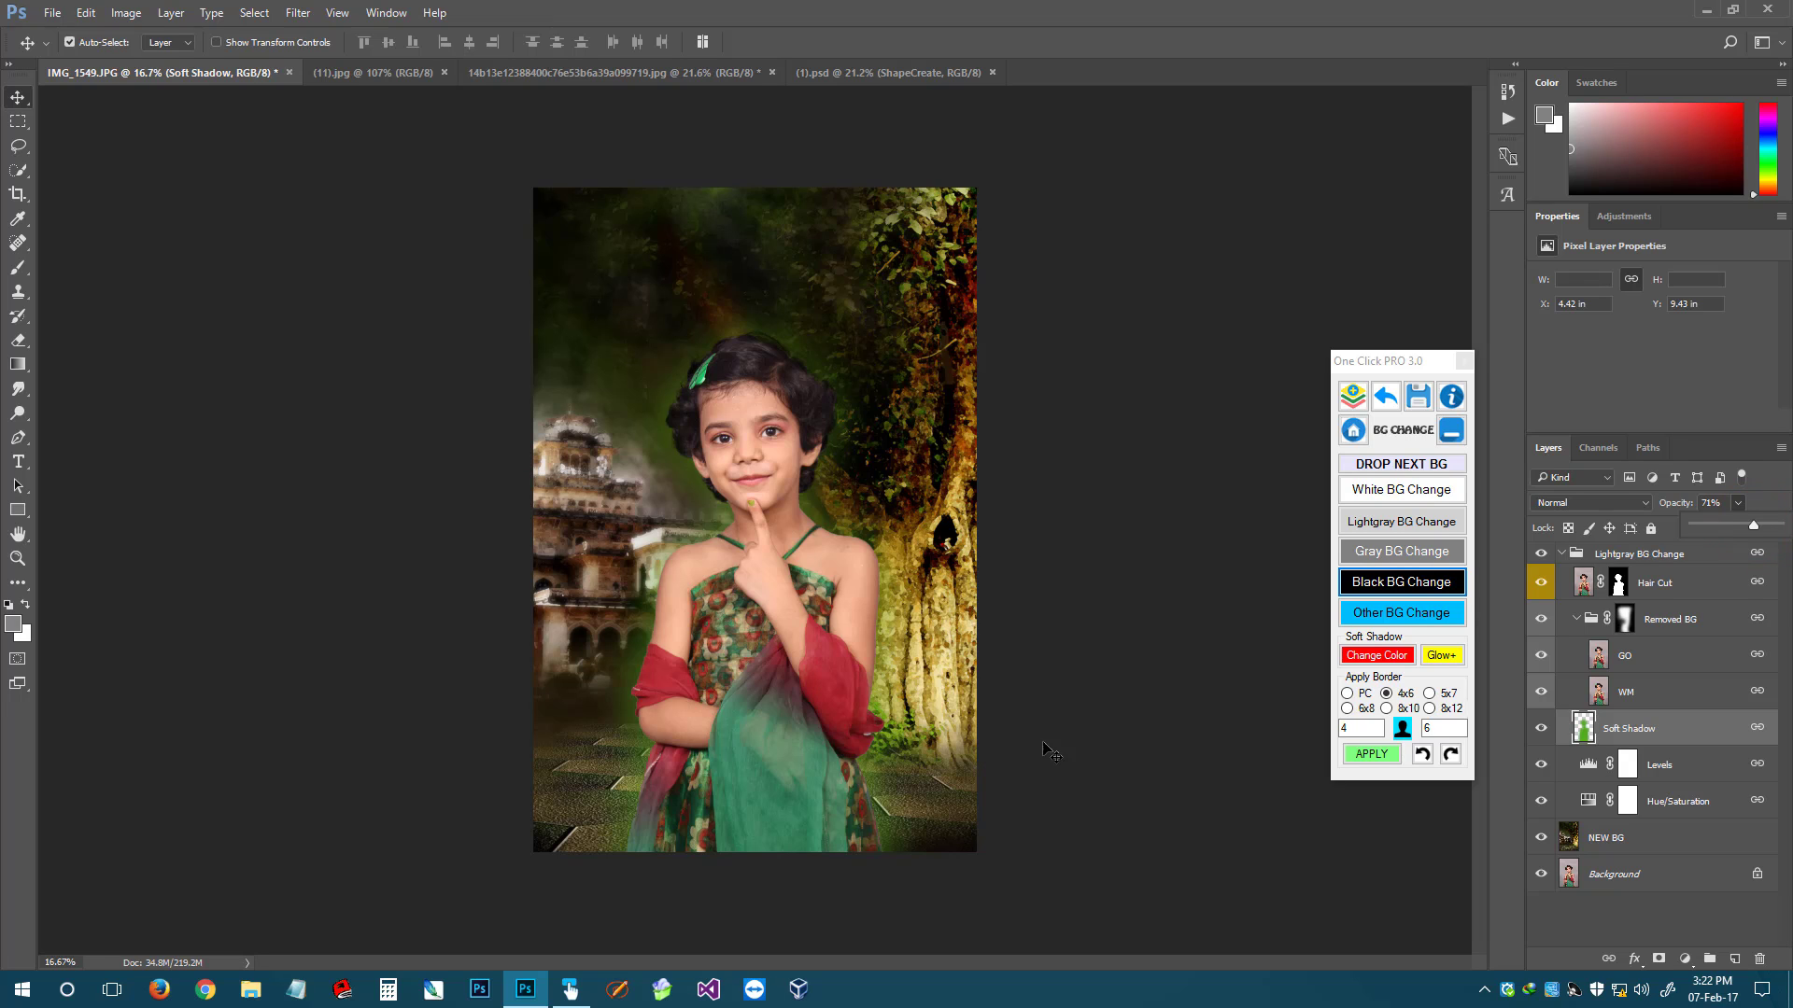
# Recolor the soft shadow to white with Lightness +100 and fine-tune the Soft Shadow layer's opacity
pyautogui.click(1390, 659)
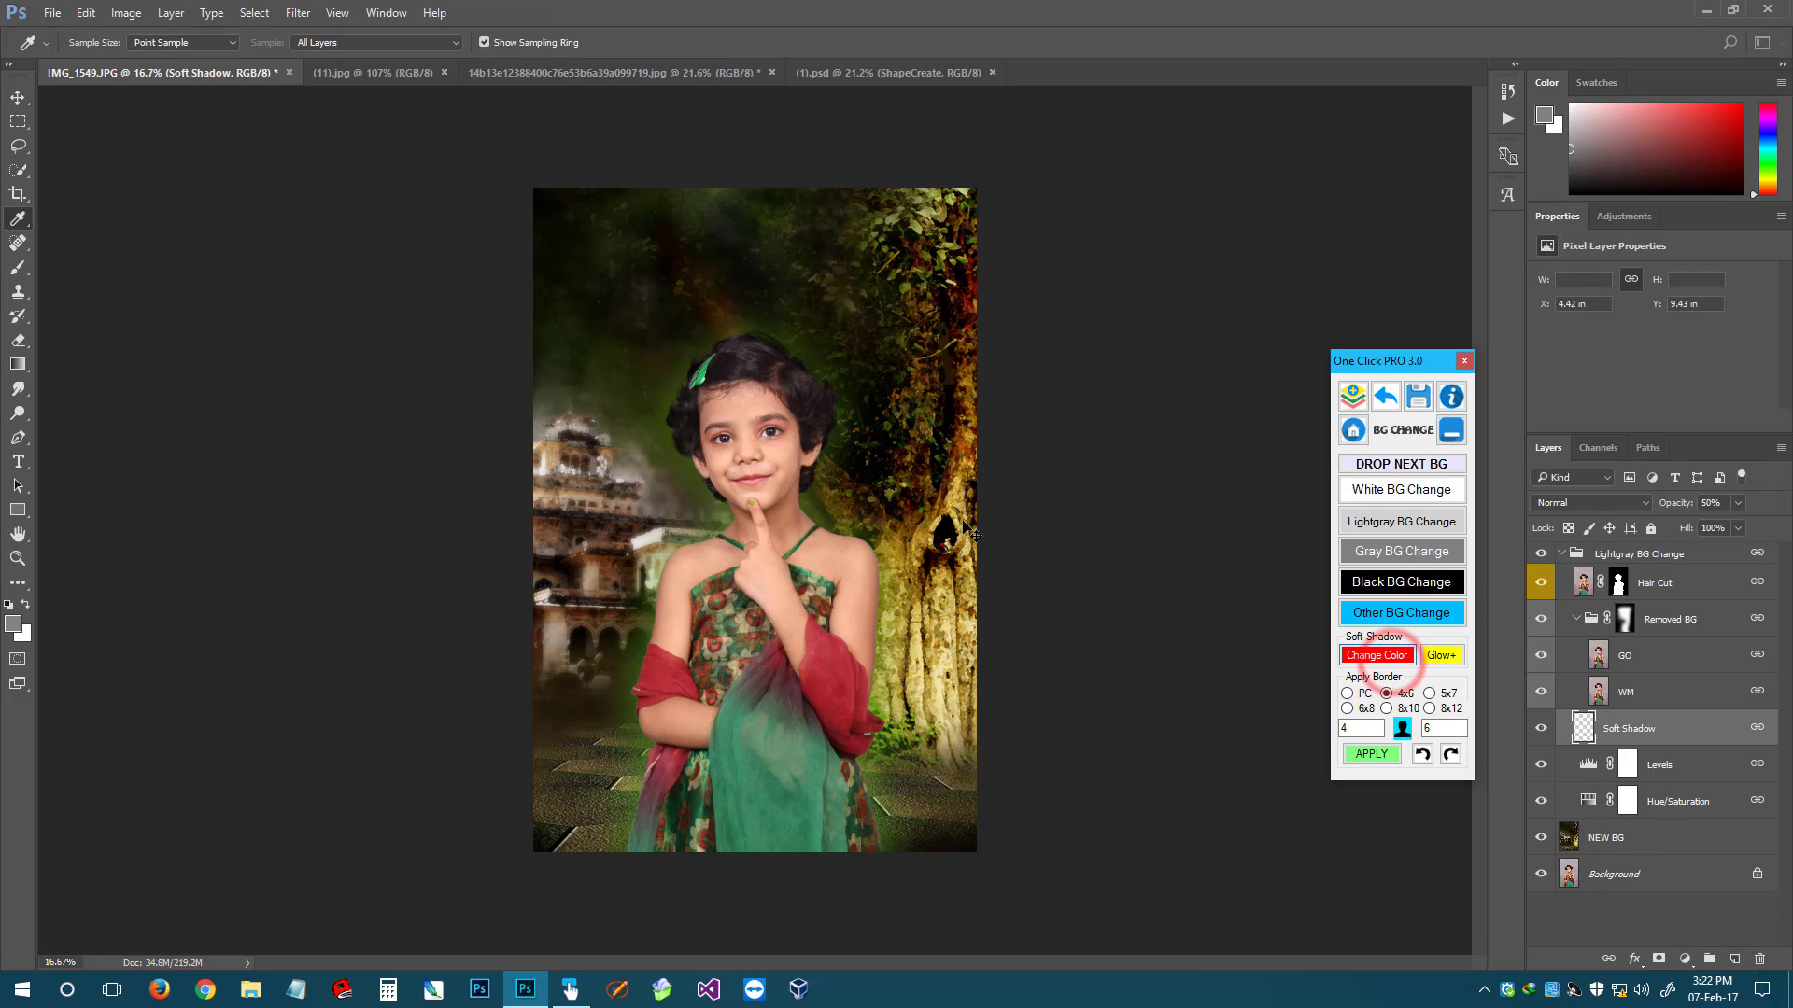
pyautogui.moveTo(1089, 403); pyautogui.dragTo(1195, 405)
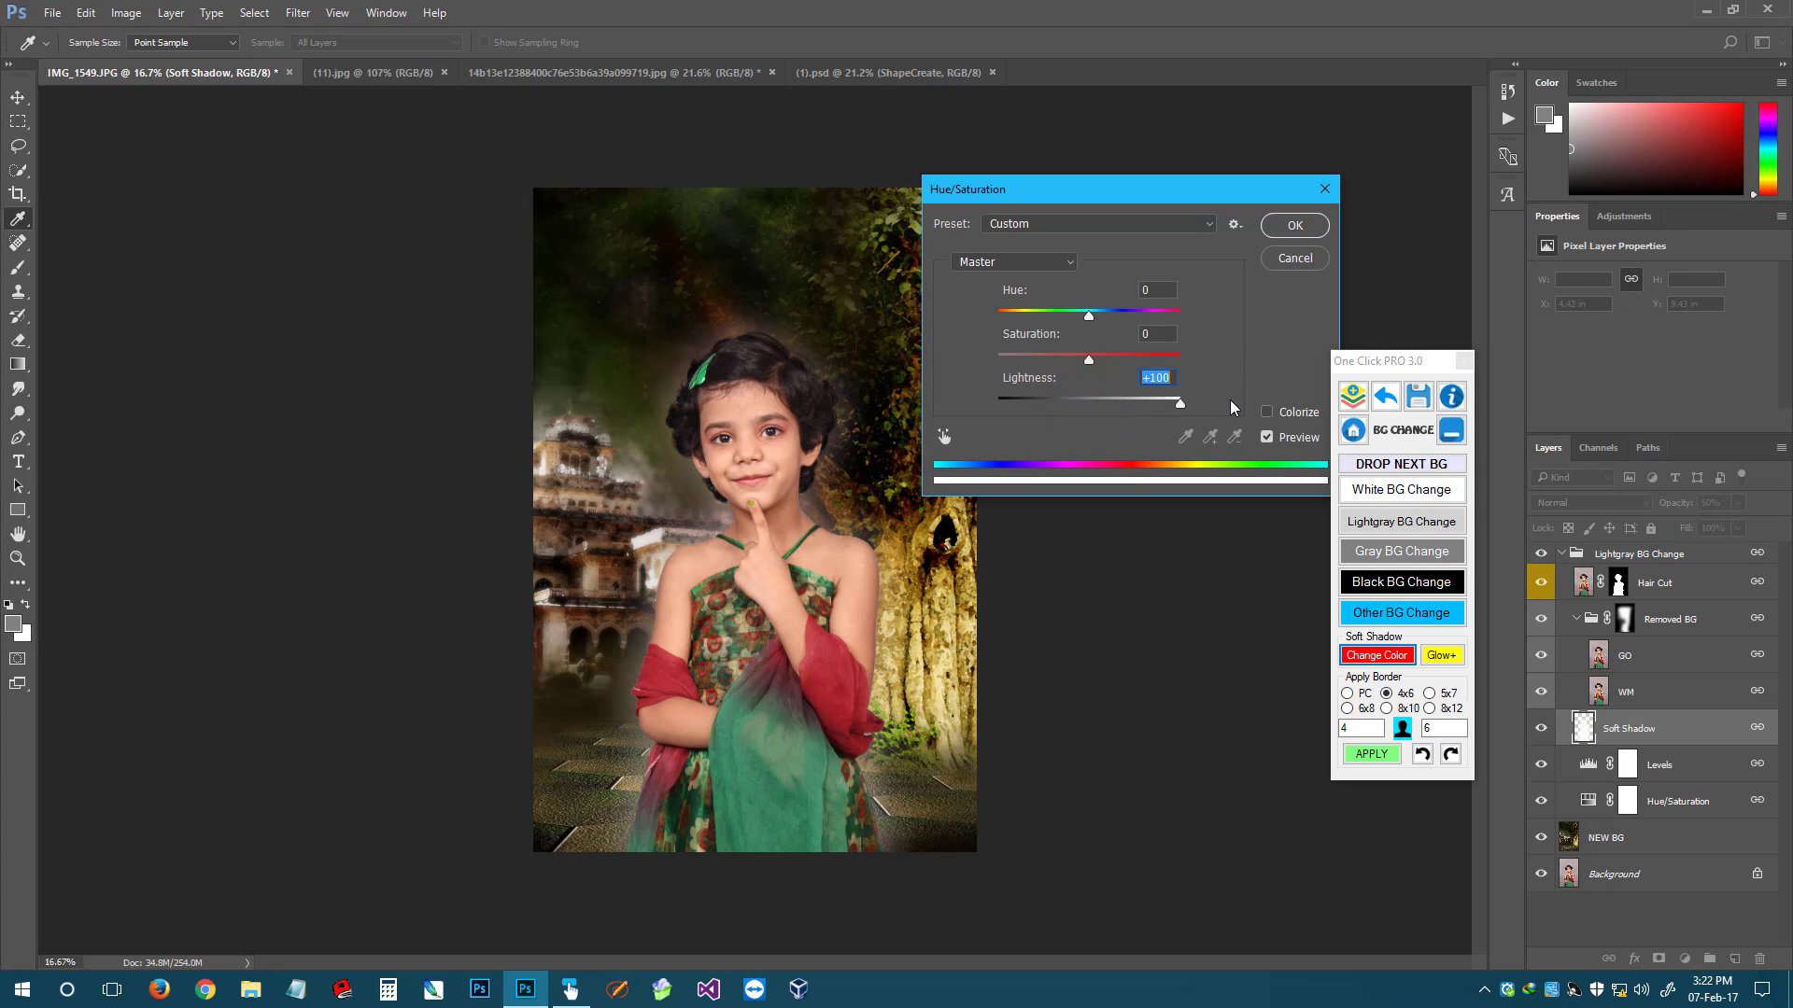
pyautogui.click(1293, 225)
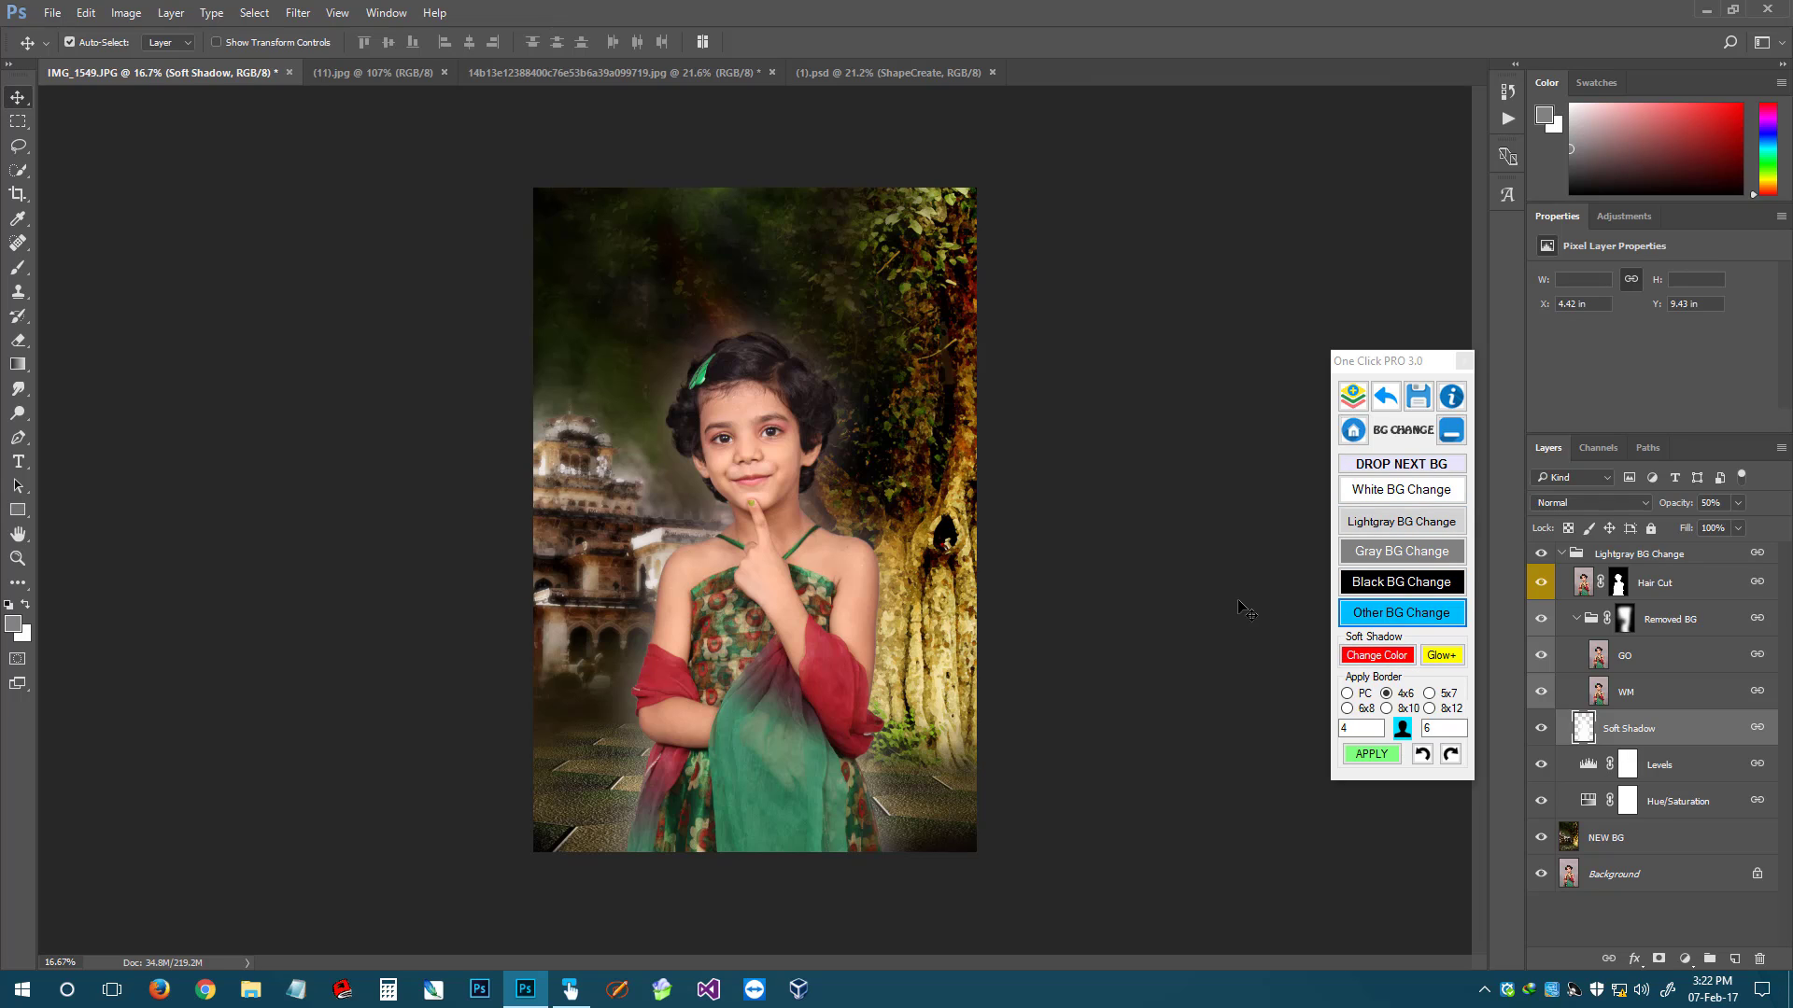
pyautogui.click(1738, 503)
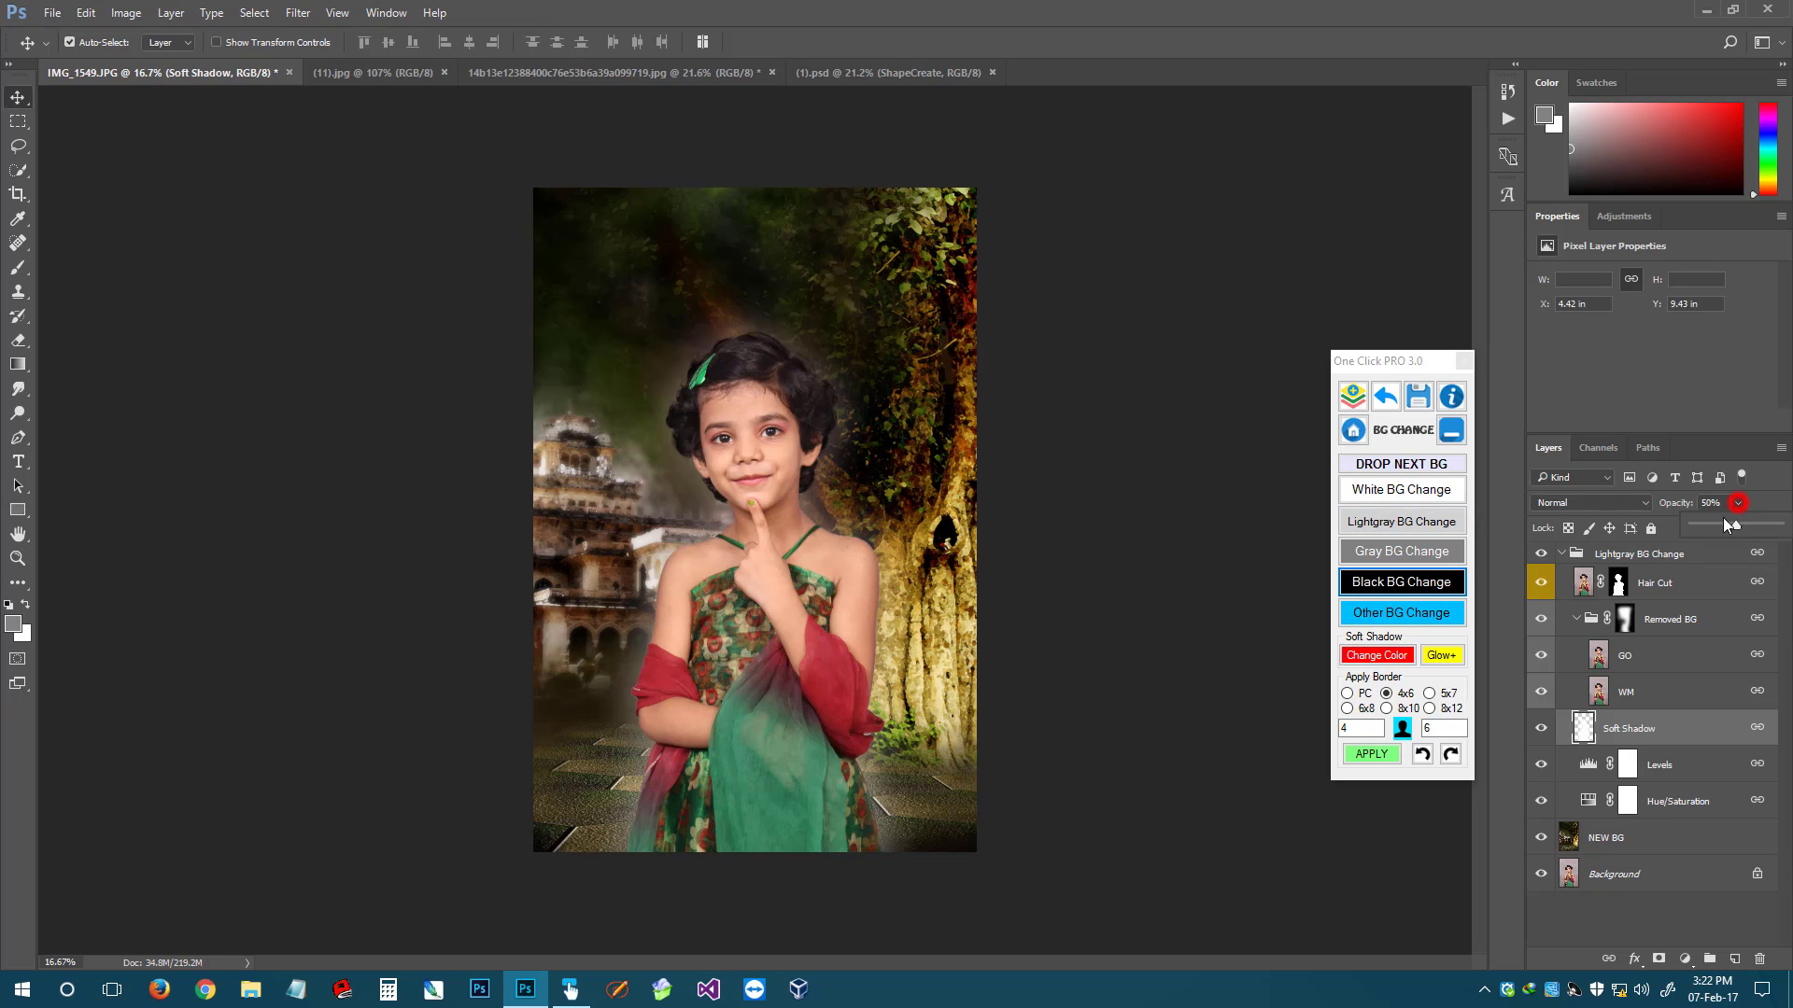
pyautogui.click(1727, 528)
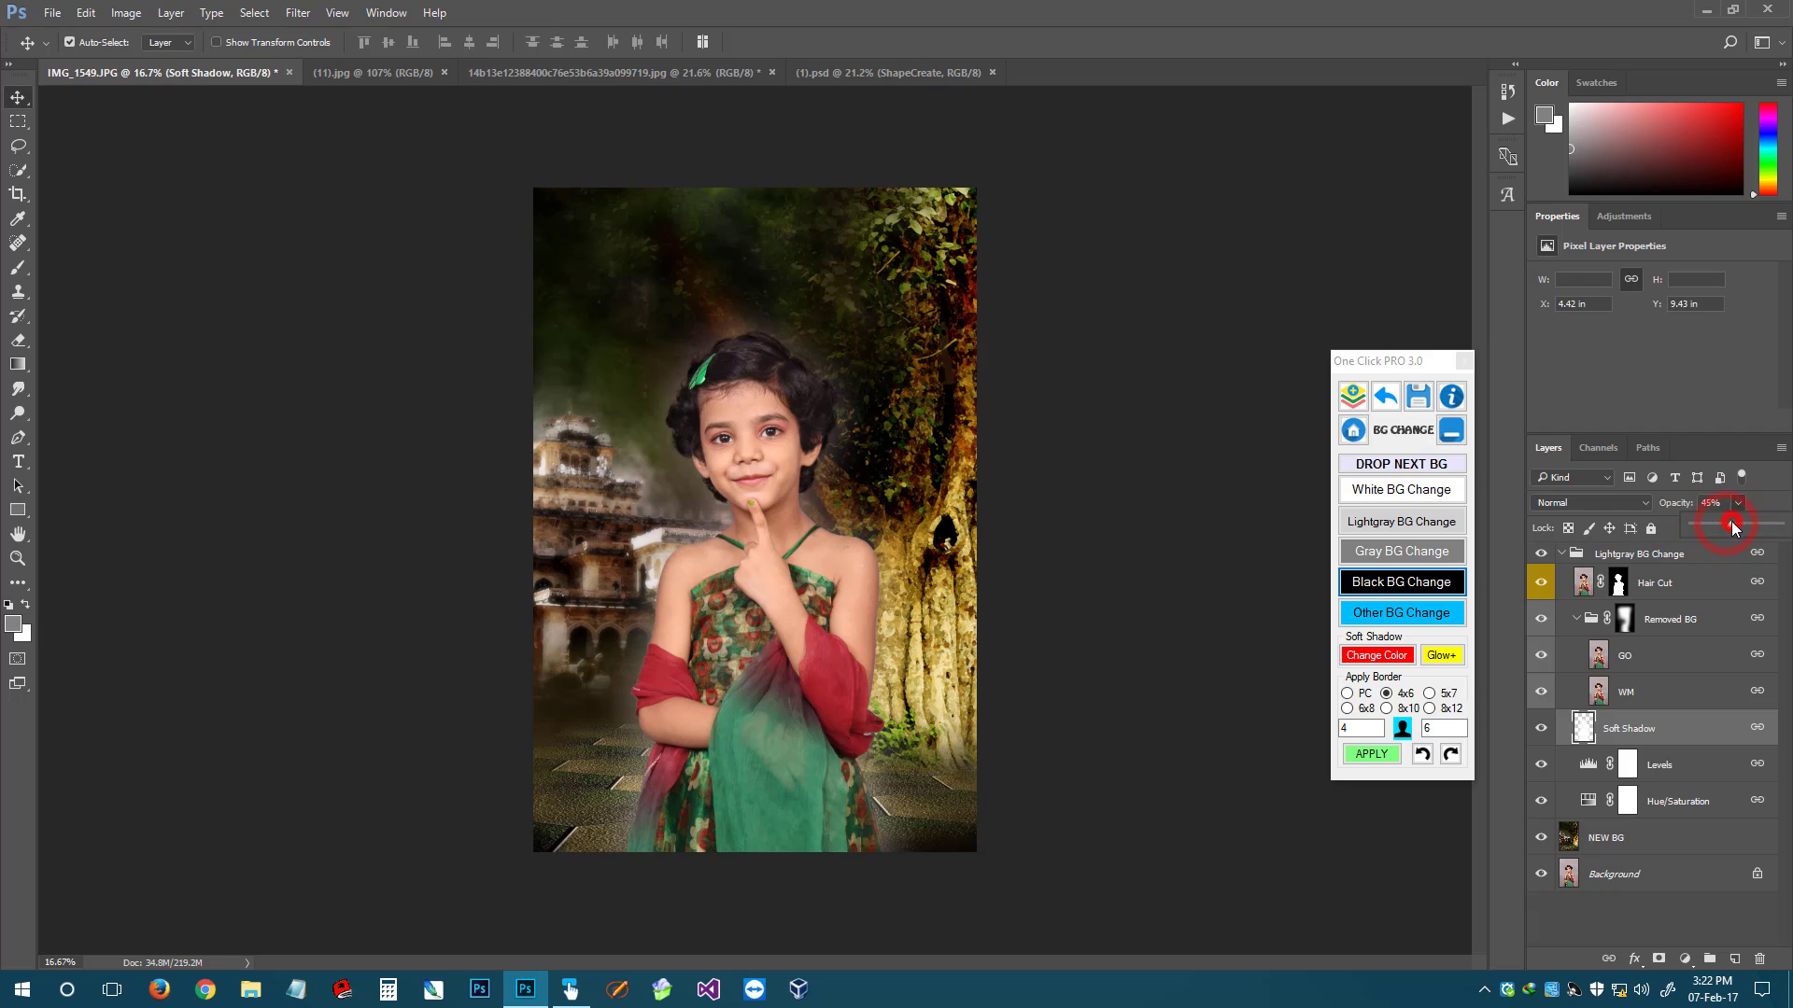
pyautogui.moveTo(1732, 528); pyautogui.dragTo(1734, 527)
# Shift the child cut-out around against the background and bring it back to its original place
pyautogui.moveTo(866, 359); pyautogui.dragTo(705, 428)
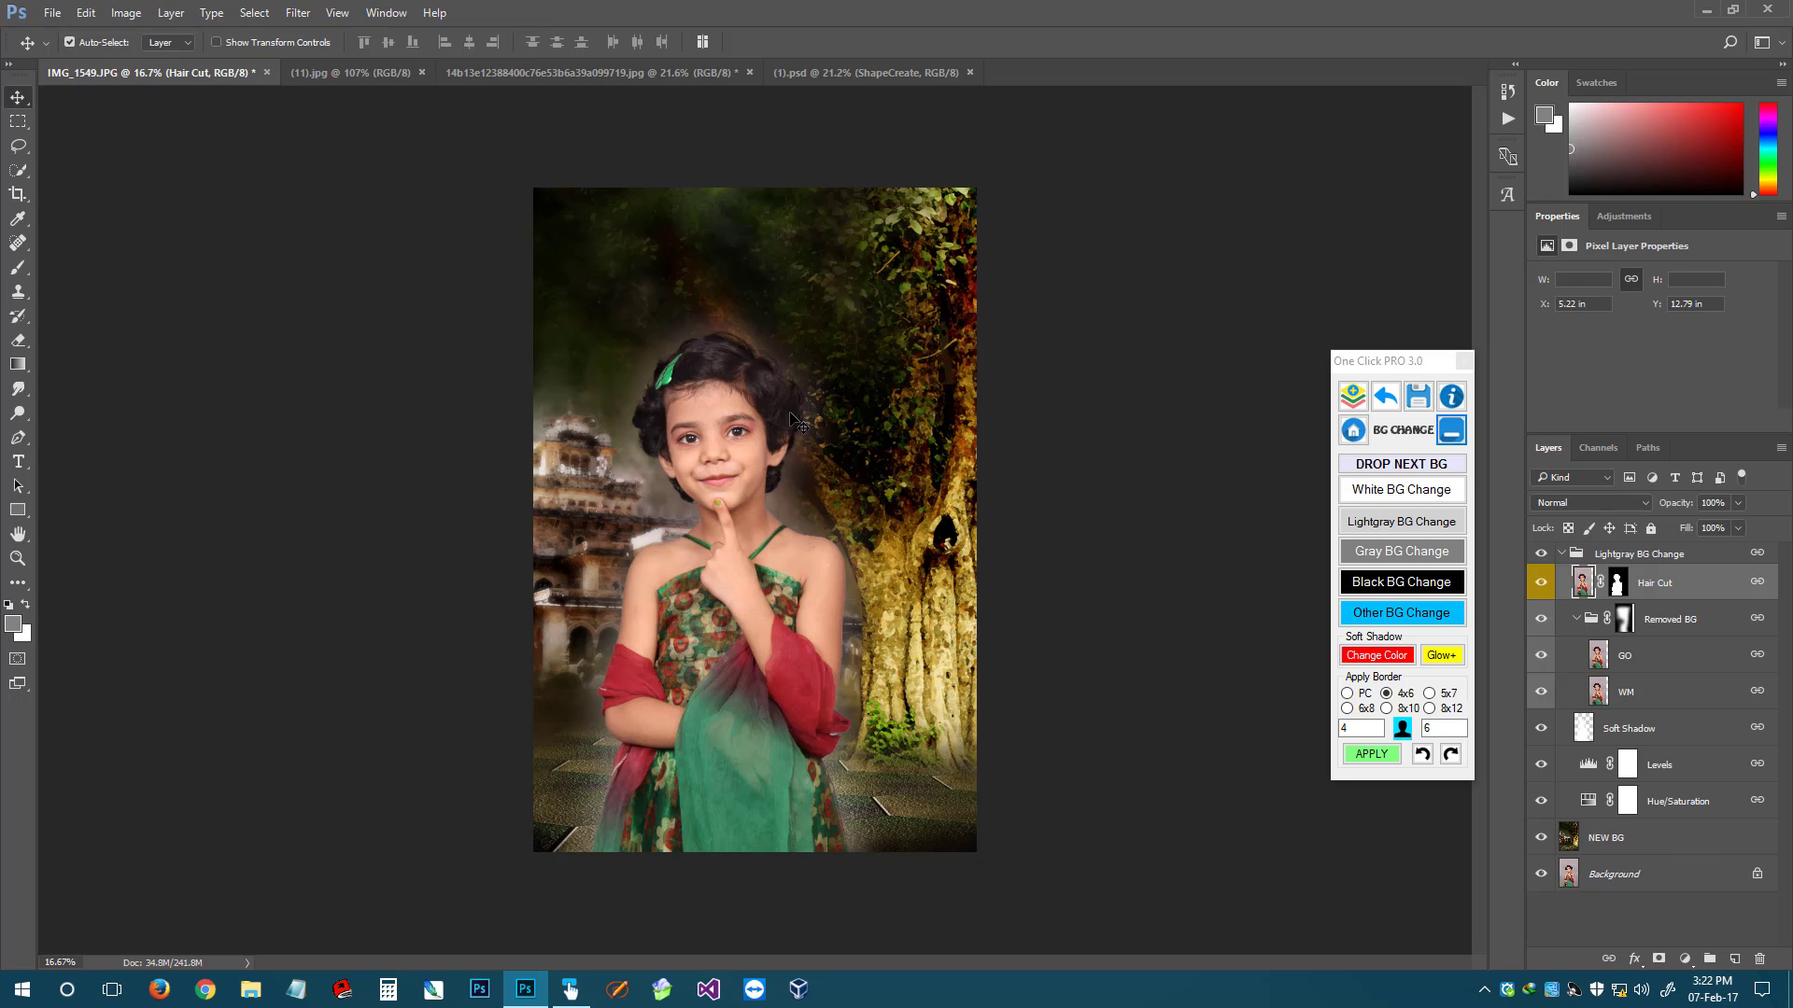
pyautogui.moveTo(744, 414)
pyautogui.mouseDown()
pyautogui.moveTo(813, 140)
pyautogui.moveTo(794, 359)
pyautogui.moveTo(719, 429)
pyautogui.mouseUp()
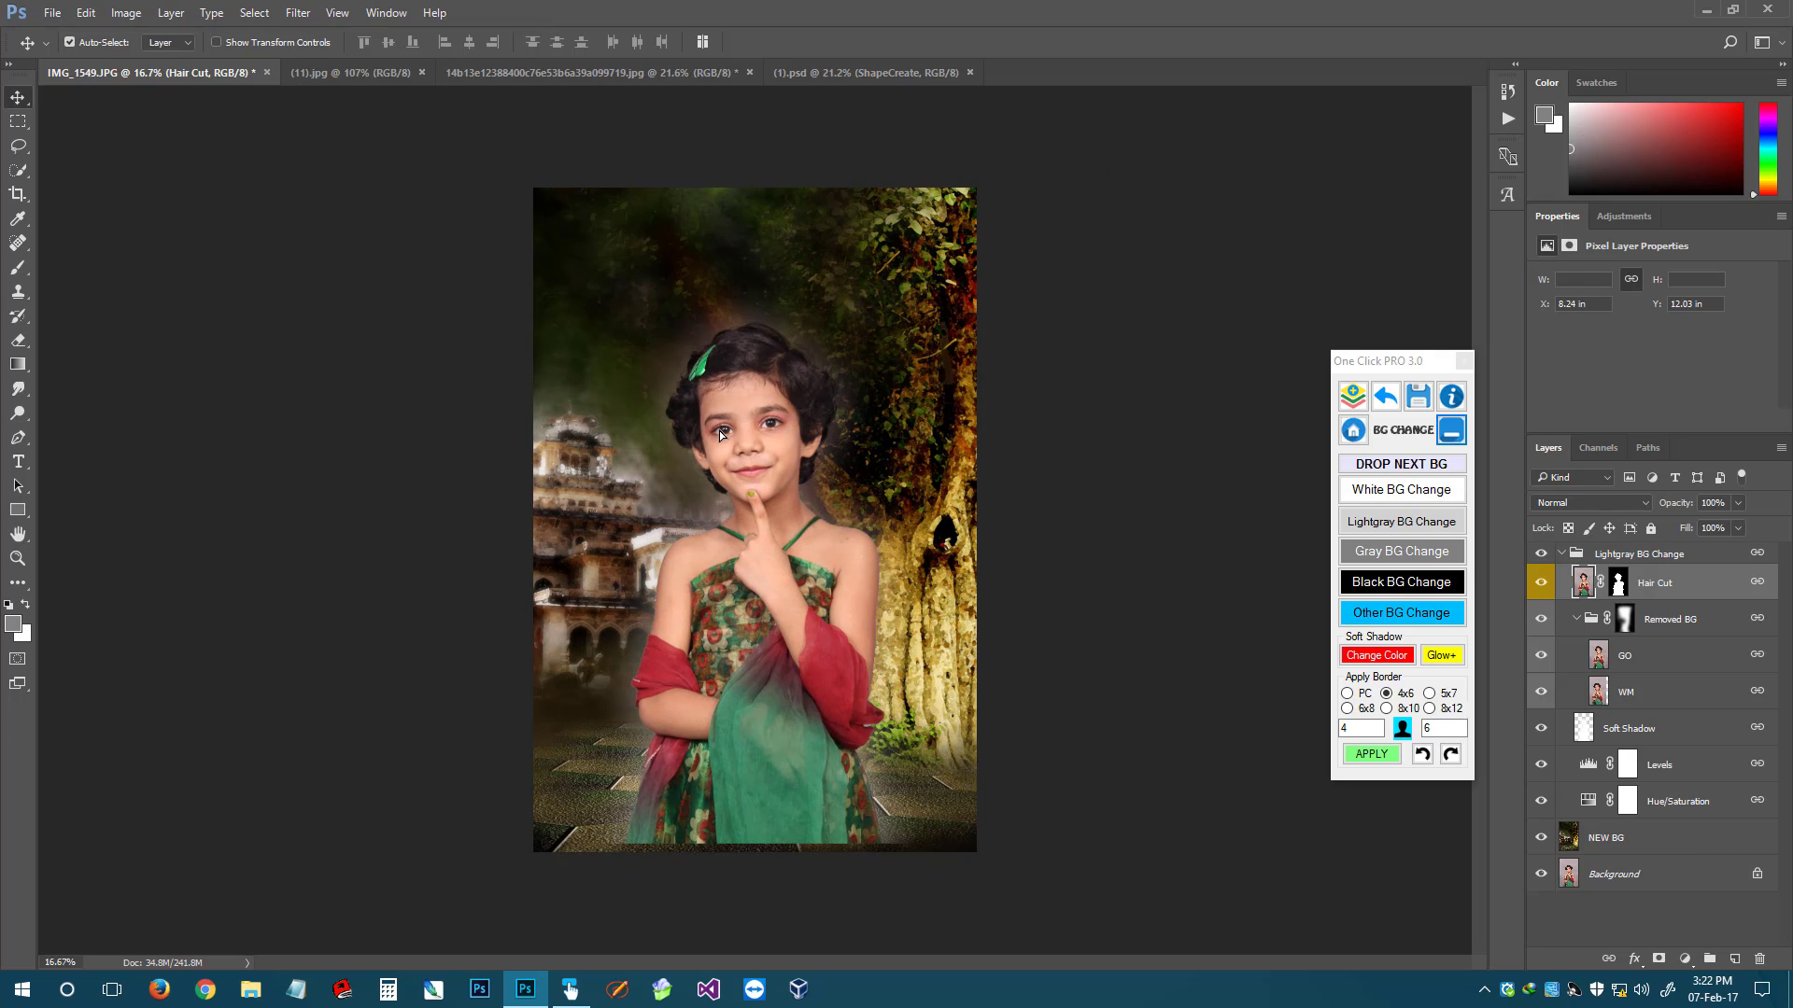
# Drop (8).jpg in as the next studio background, scale it to about 274% to cover the photo, and accept the placement
pyautogui.click(1414, 465)
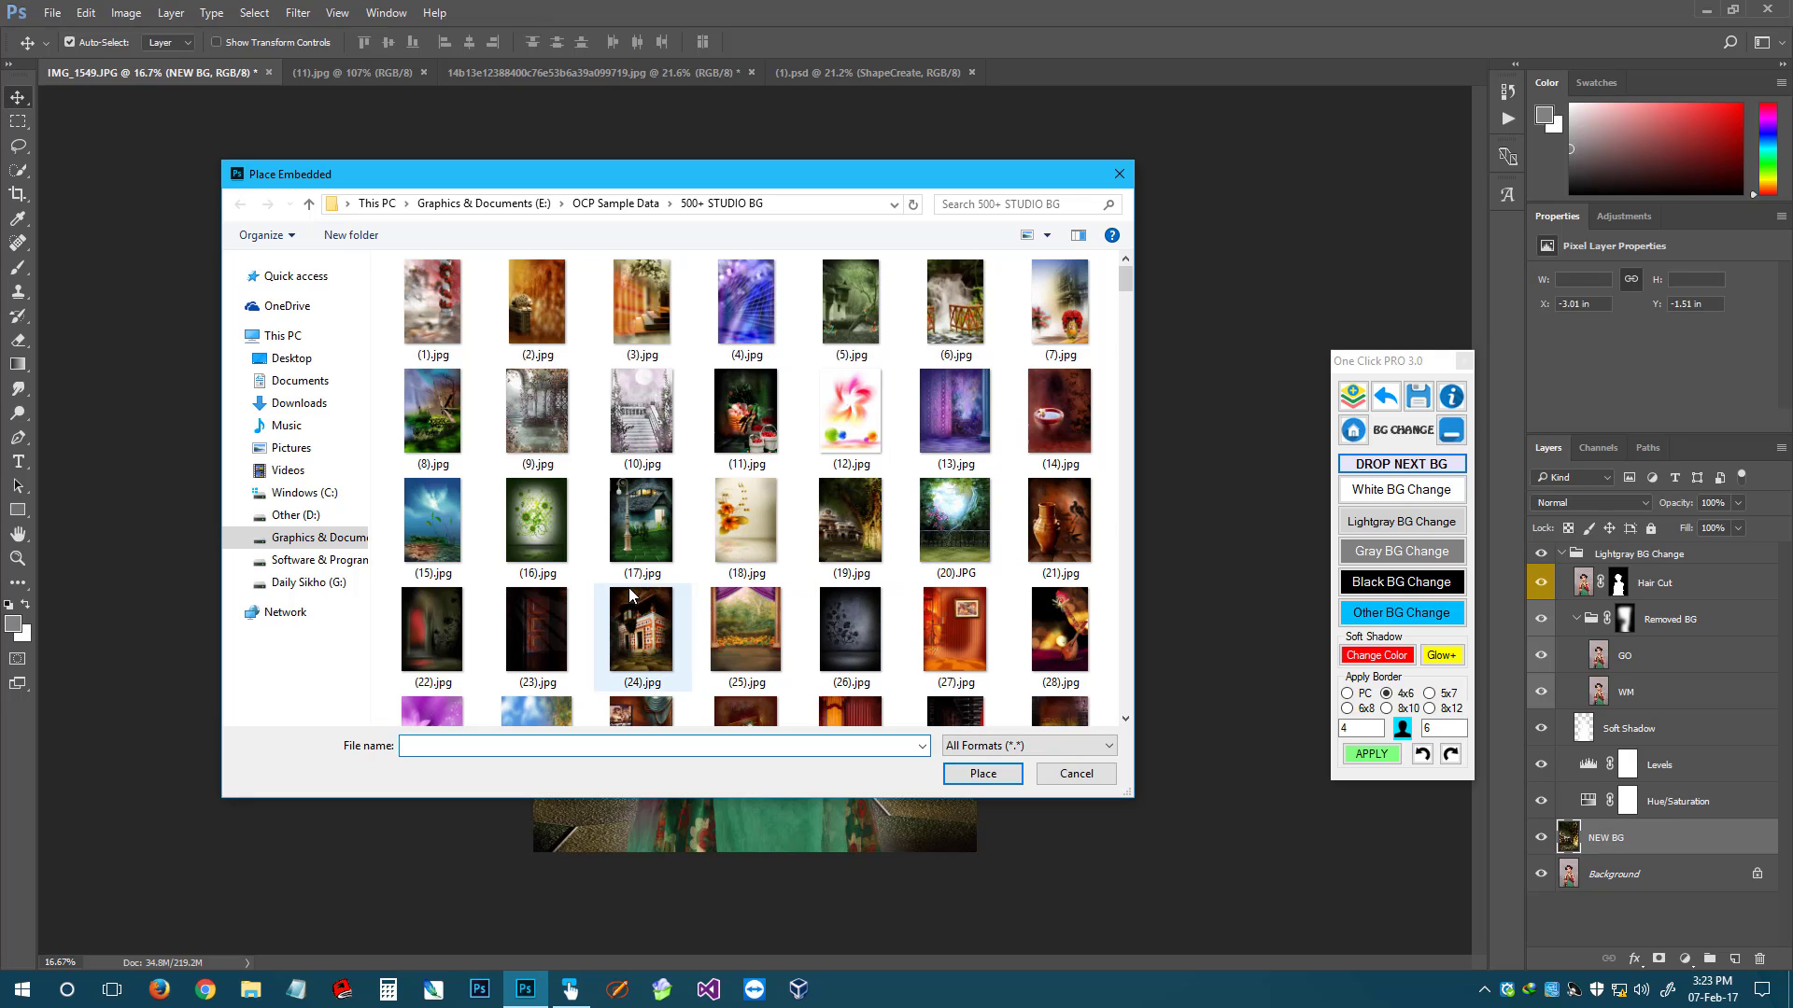
pyautogui.doubleClick(427, 429)
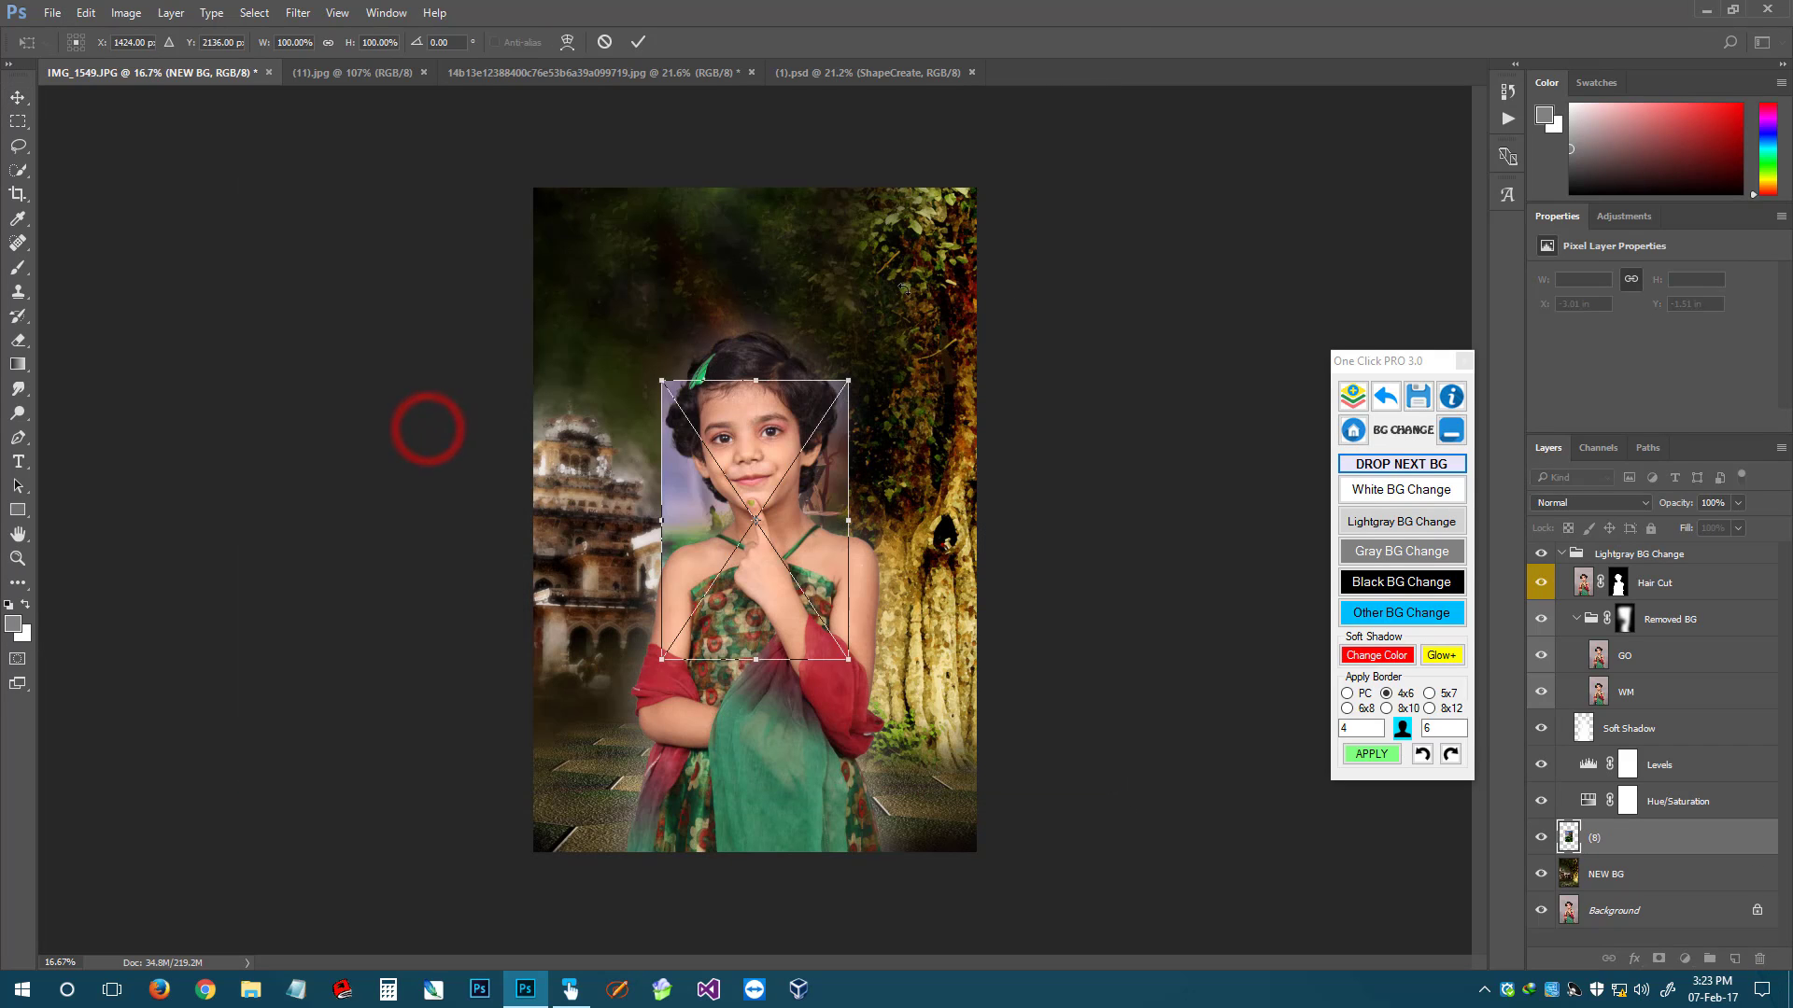
pyautogui.moveTo(849, 381); pyautogui.dragTo(1012, 138)
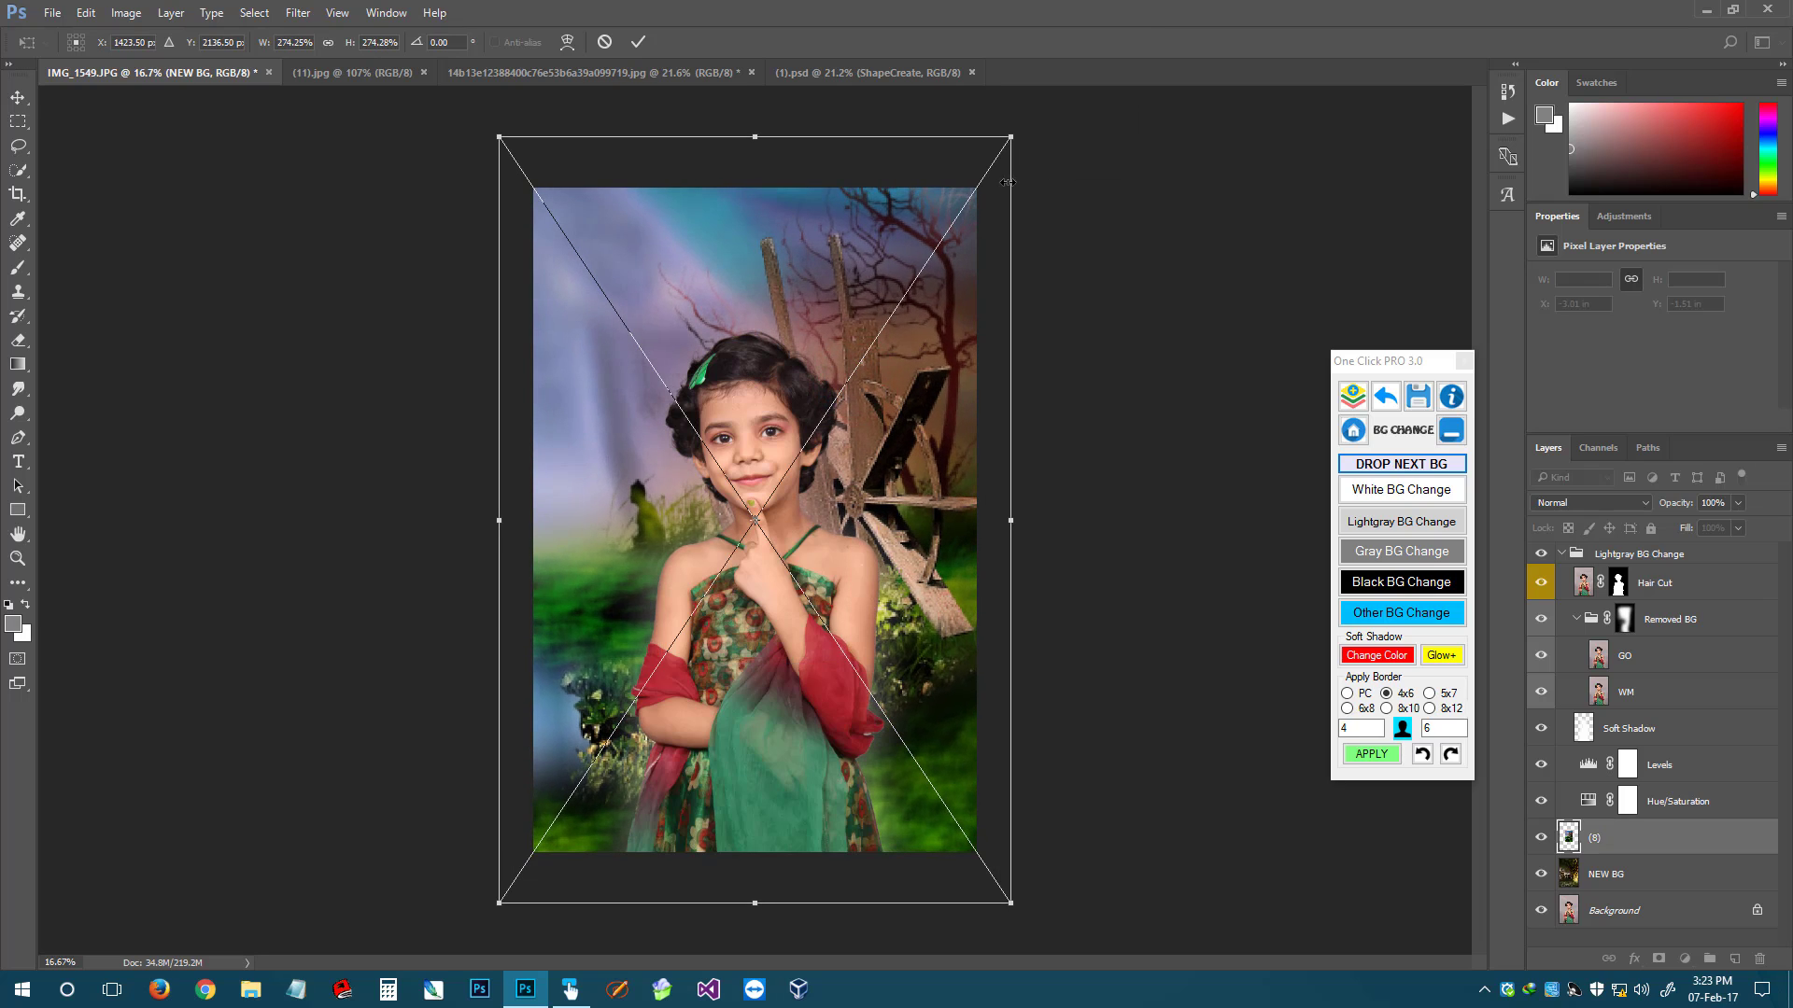
pyautogui.doubleClick(854, 282)
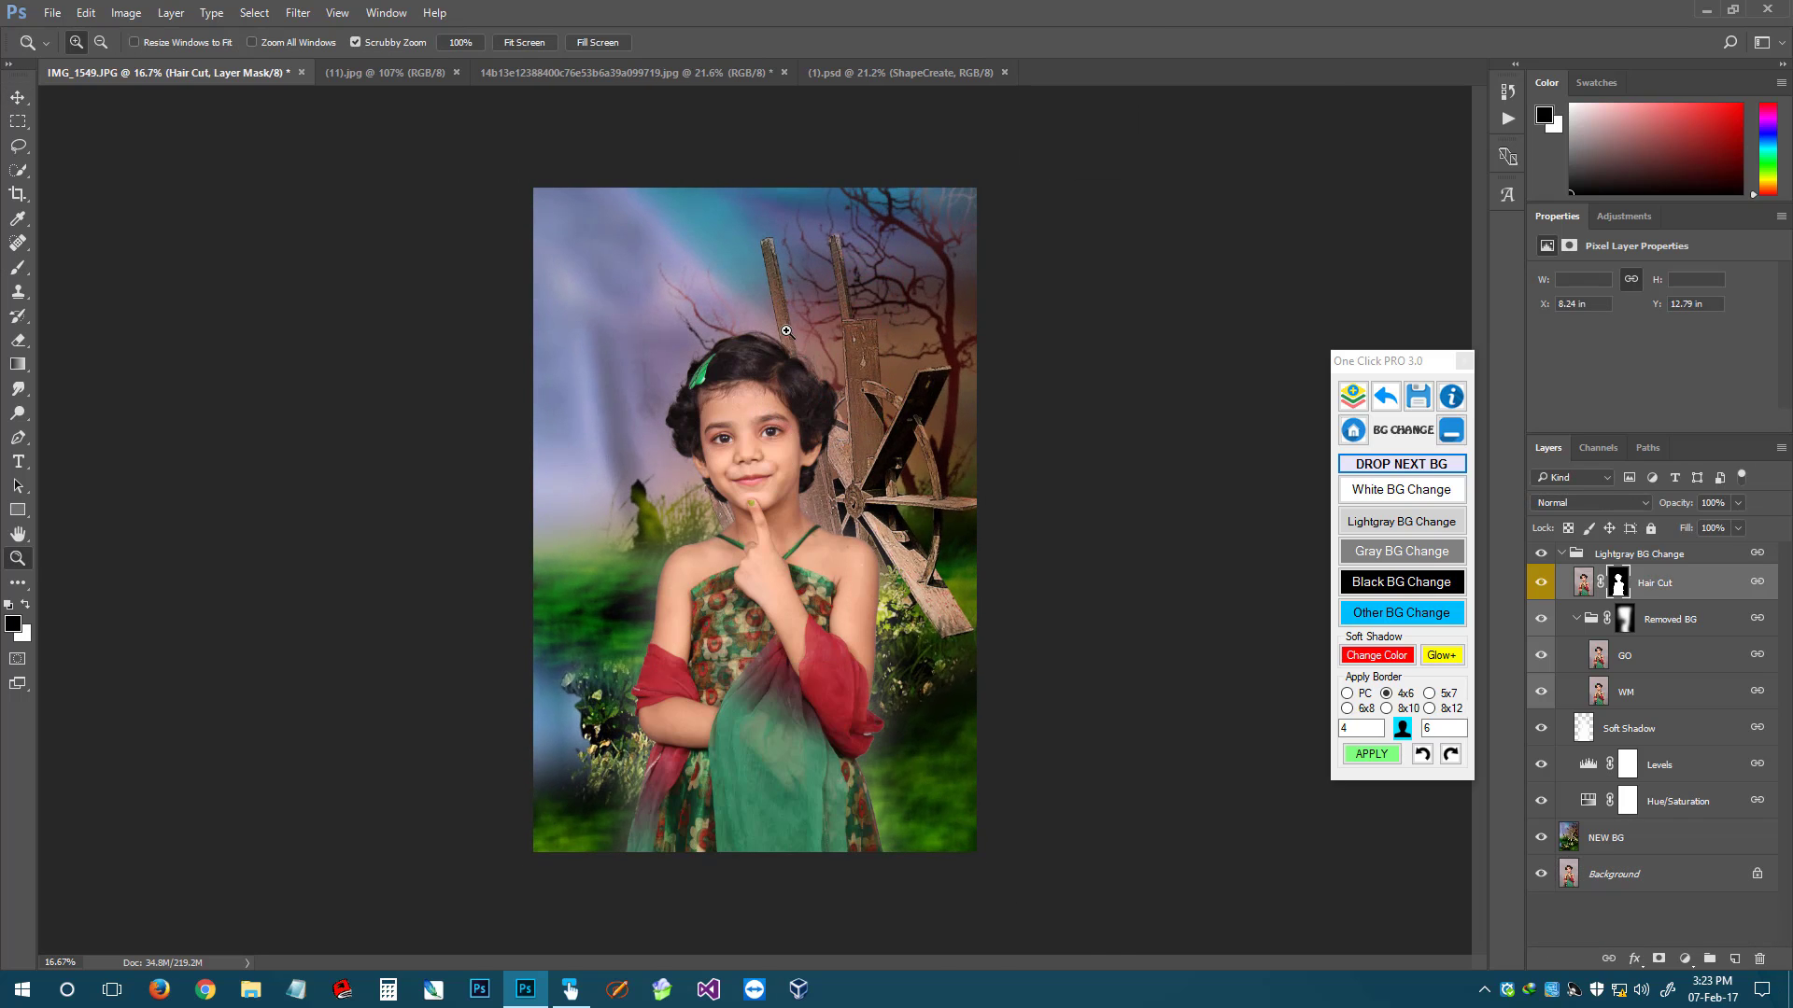
# Examine the child's hair edges up close against the new background, then check the whole photo
pyautogui.moveTo(786, 330); pyautogui.dragTo(953, 333)
pyautogui.moveTo(577, 490); pyautogui.dragTo(1109, 184)
pyautogui.moveTo(866, 507); pyautogui.dragTo(947, 144)
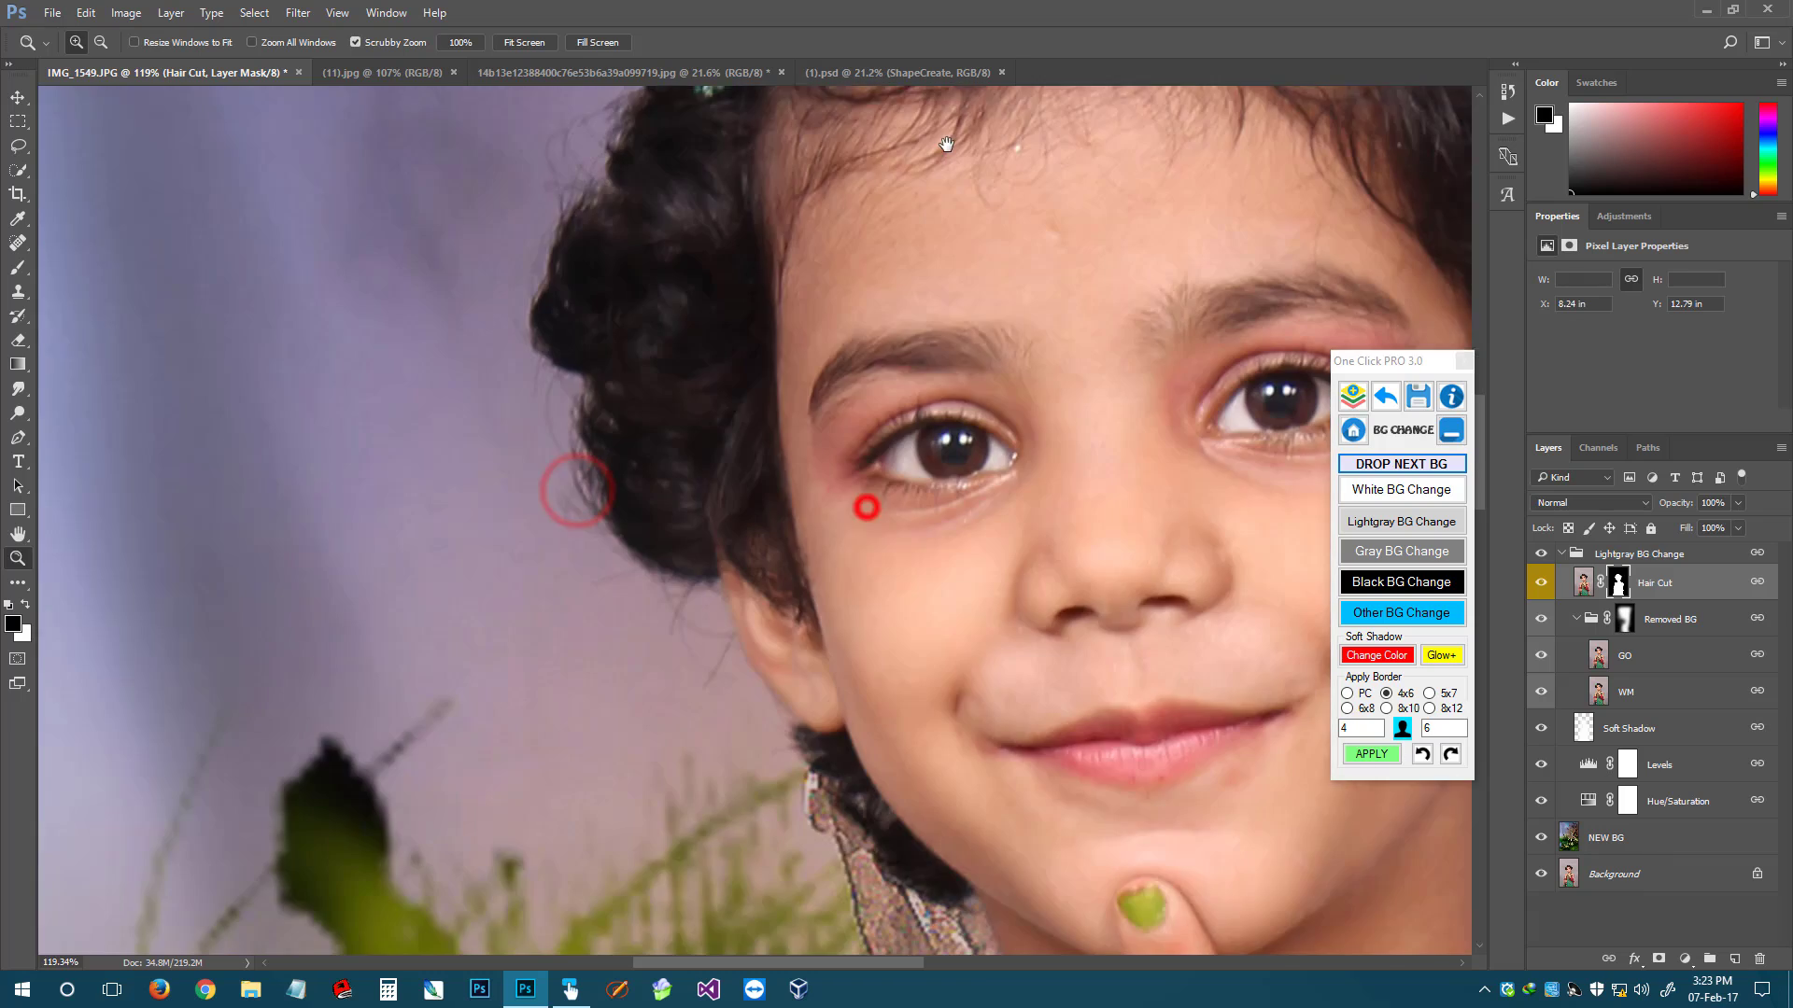
pyautogui.moveTo(1082, 352); pyautogui.dragTo(280, 458)
pyautogui.moveTo(792, 449); pyautogui.dragTo(402, 462)
pyautogui.moveTo(603, 347); pyautogui.dragTo(769, 349)
pyautogui.moveTo(467, 508); pyautogui.dragTo(960, 268)
pyautogui.moveTo(576, 576); pyautogui.dragTo(846, 397)
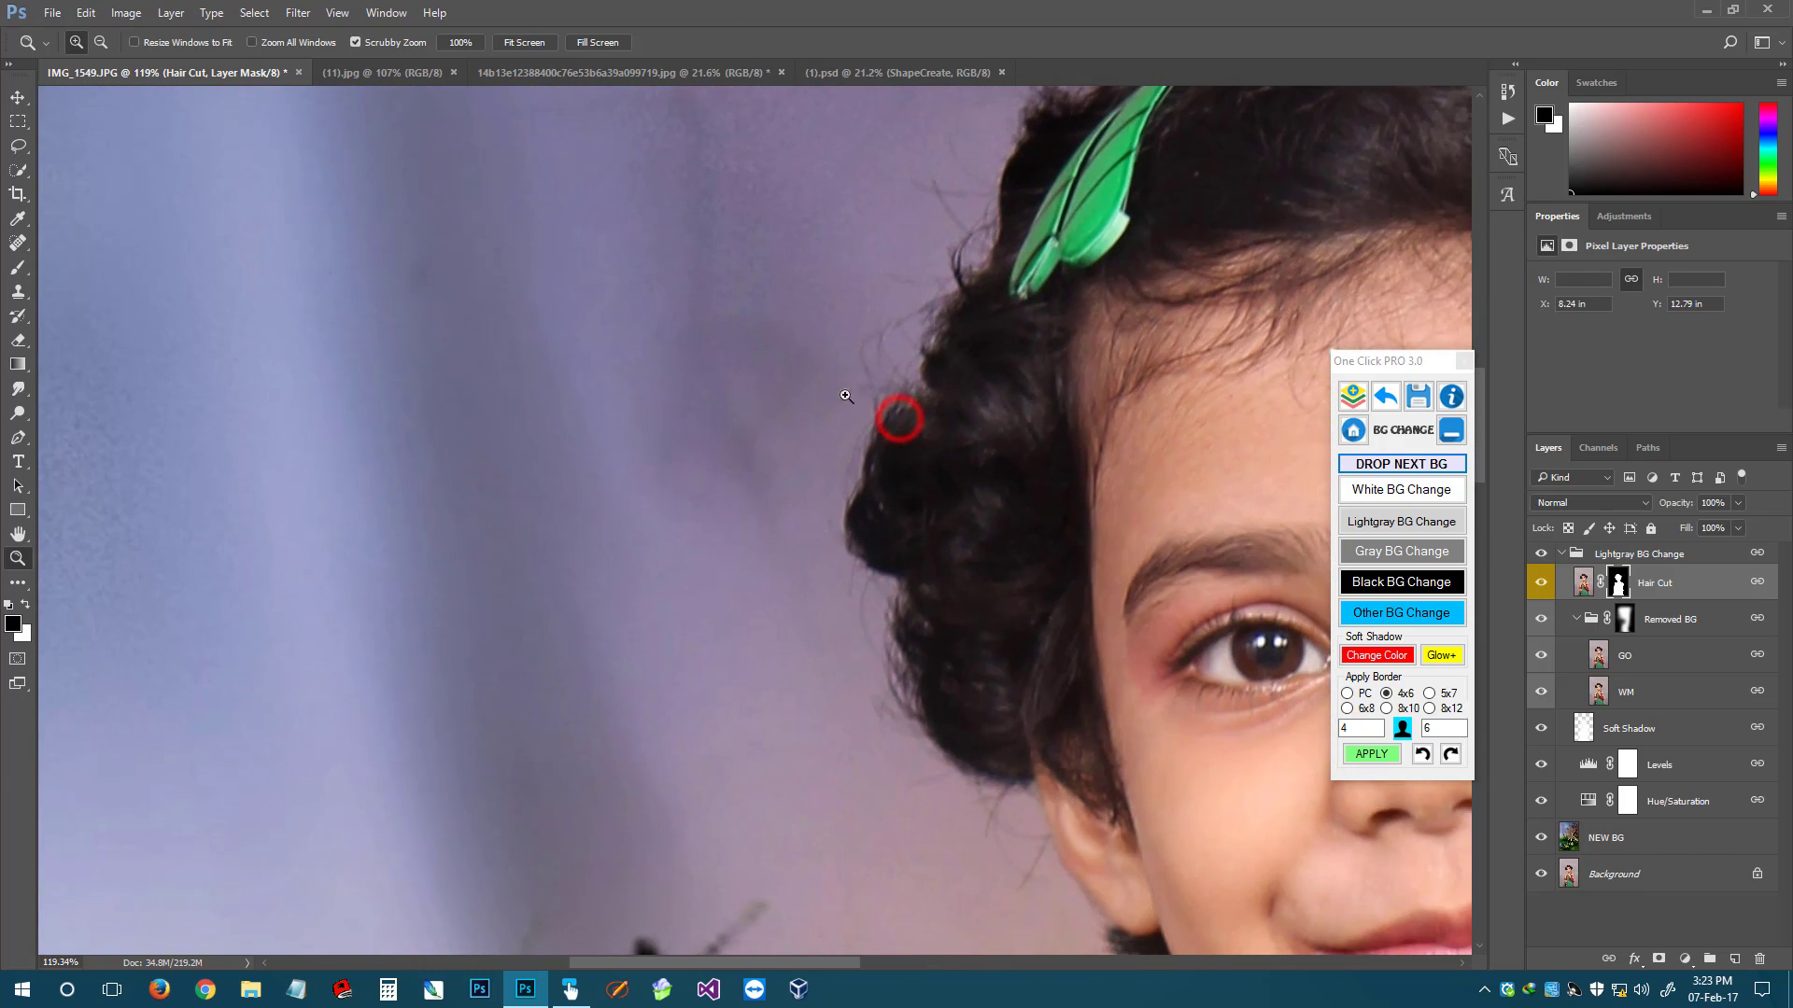
pyautogui.keyDown('alt'); pyautogui.click(874, 402); pyautogui.keyUp('alt')
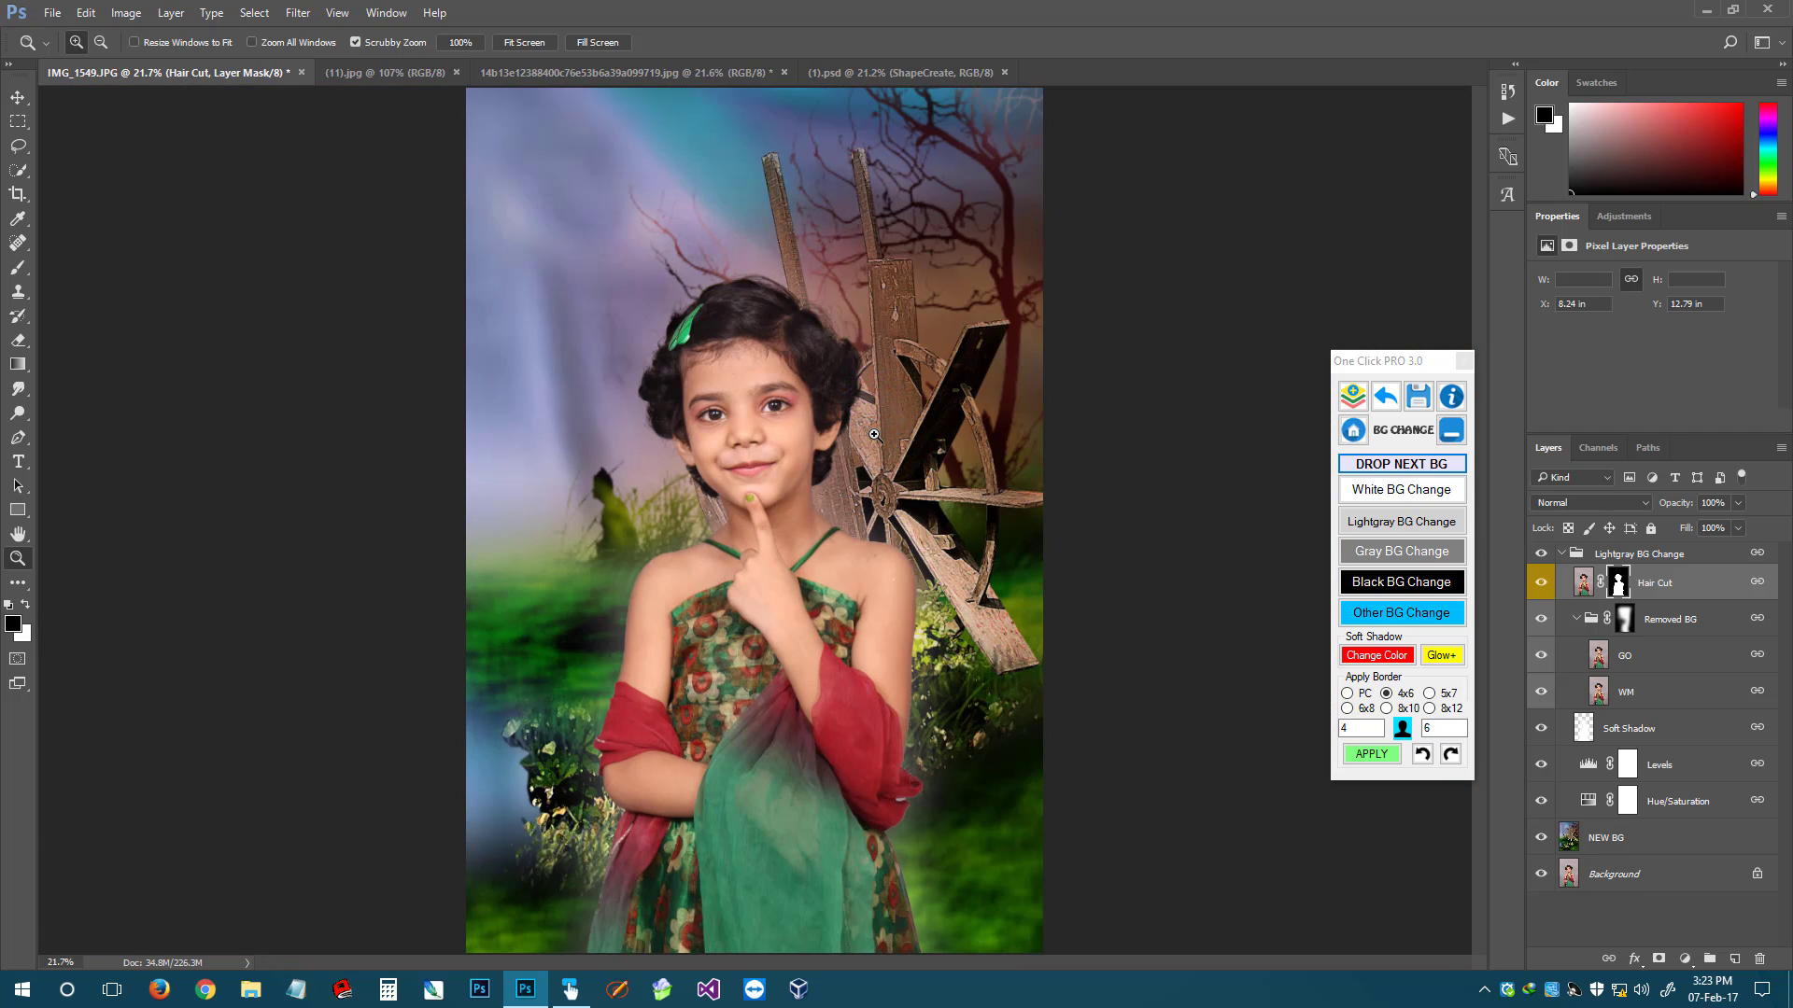
pyautogui.keyDown('alt'); pyautogui.click(789, 393); pyautogui.keyUp('alt')
# Enlarge the child cut-out to about 120%, align its lower edge with the bottom of the photo, and accept the transform
pyautogui.press('v')
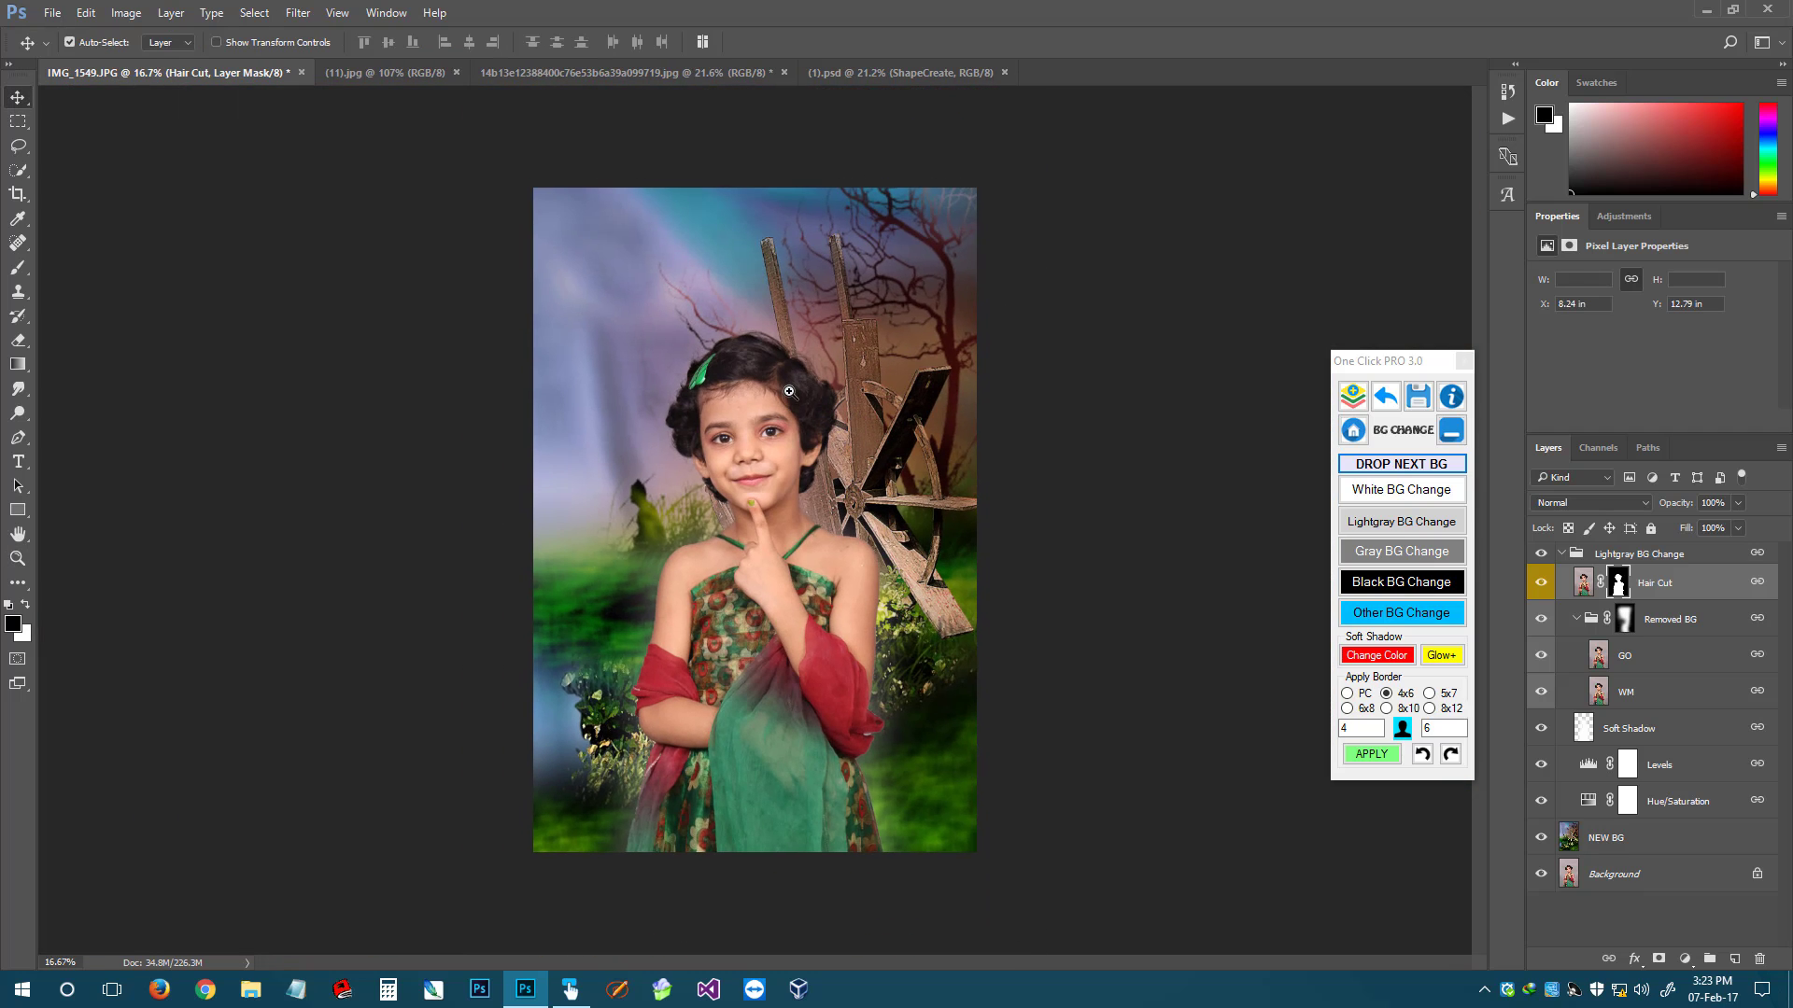
pyautogui.hotkey('ctrl', 't')
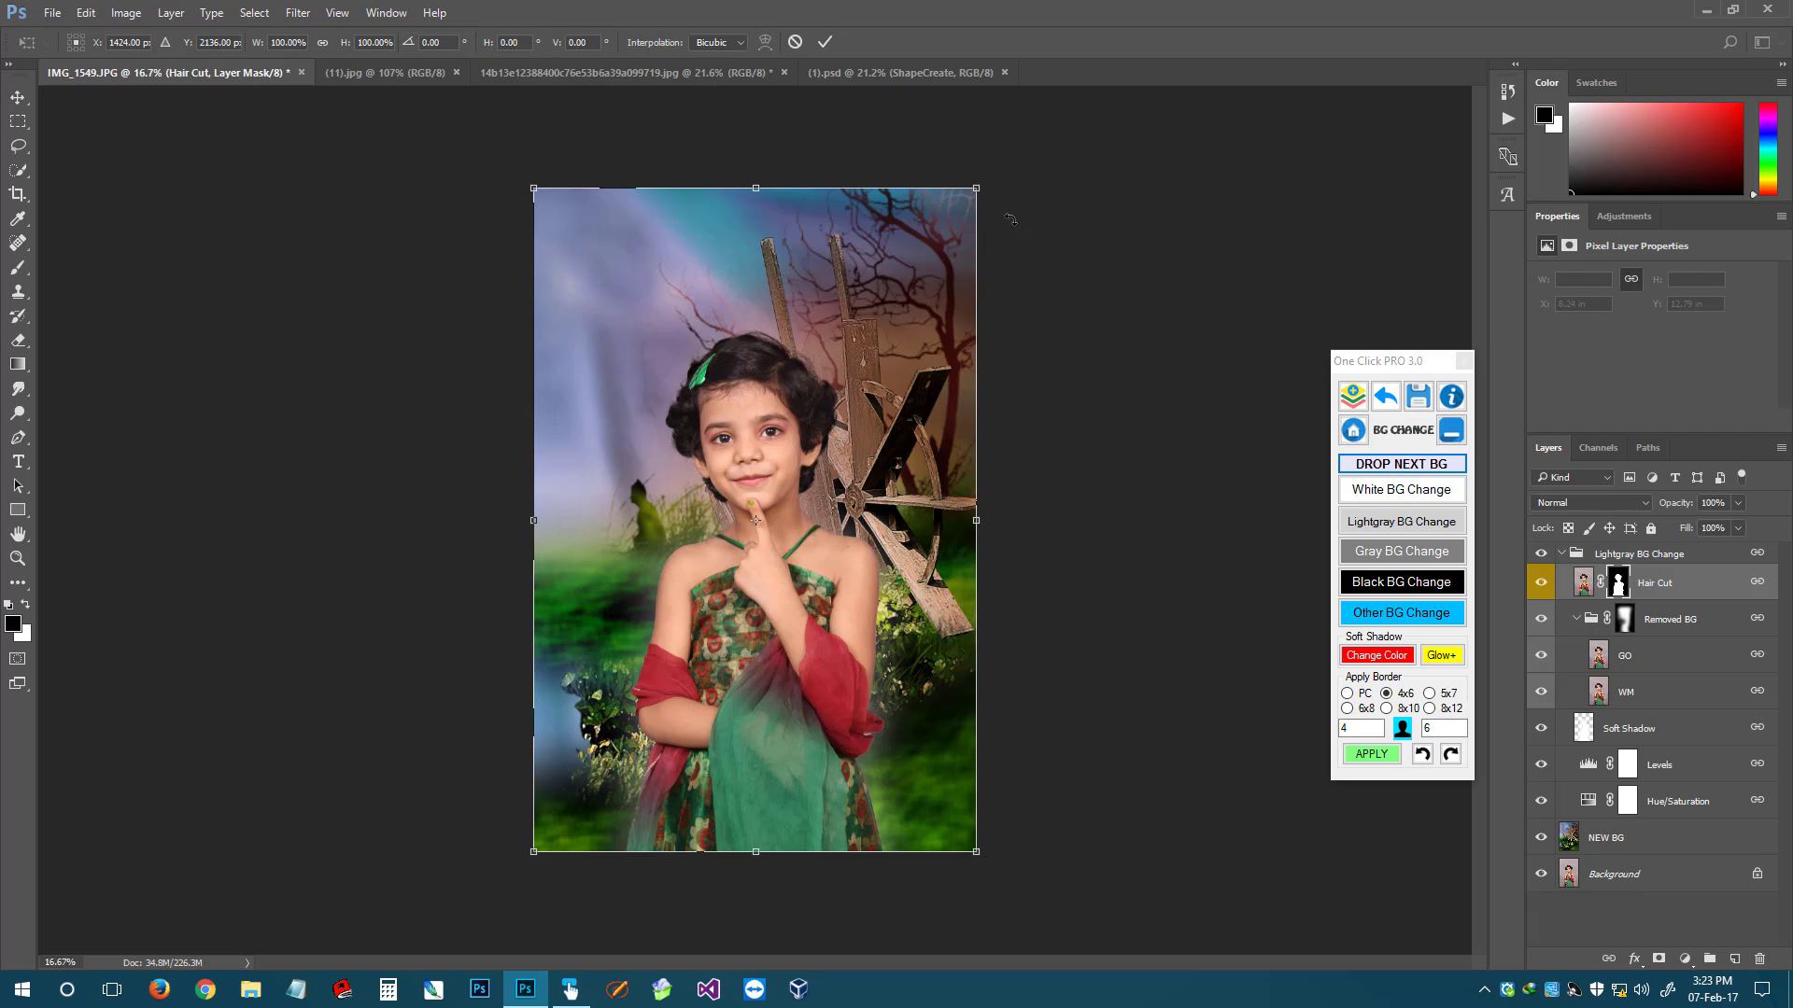
pyautogui.moveTo(971, 191); pyautogui.dragTo(1041, 90)
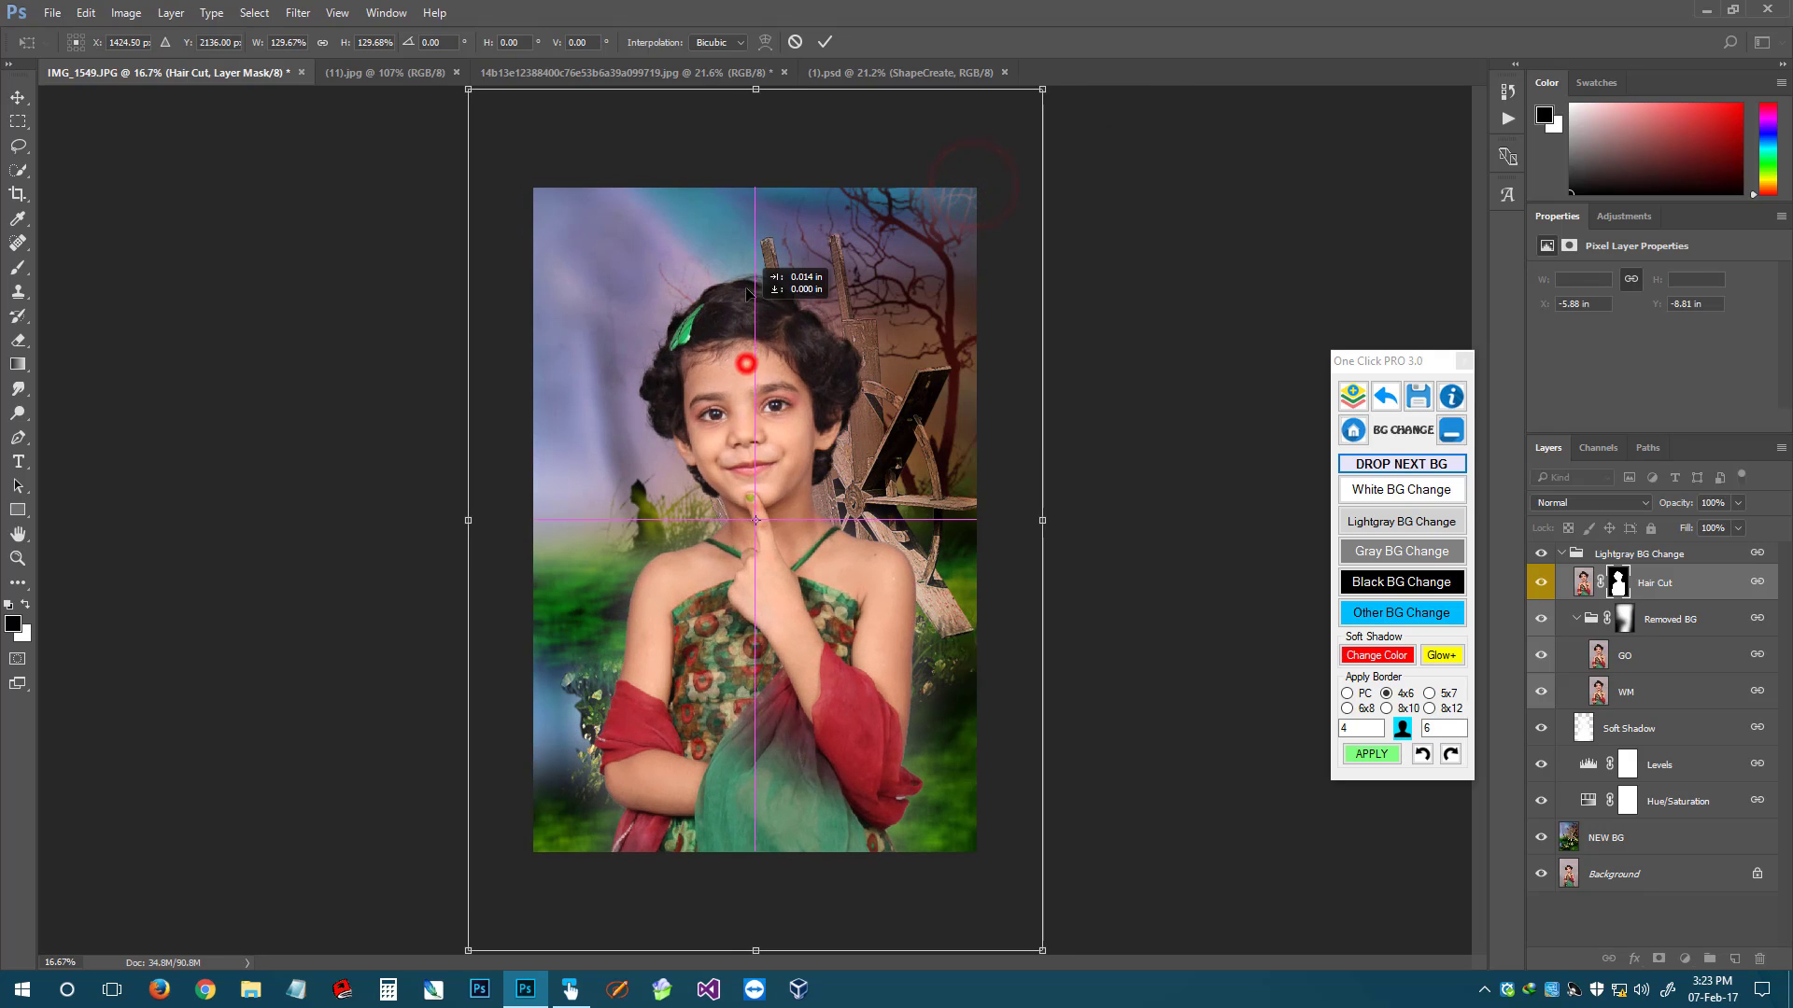
pyautogui.moveTo(747, 367); pyautogui.dragTo(744, 297)
pyautogui.hotkey('ctrl', '-')
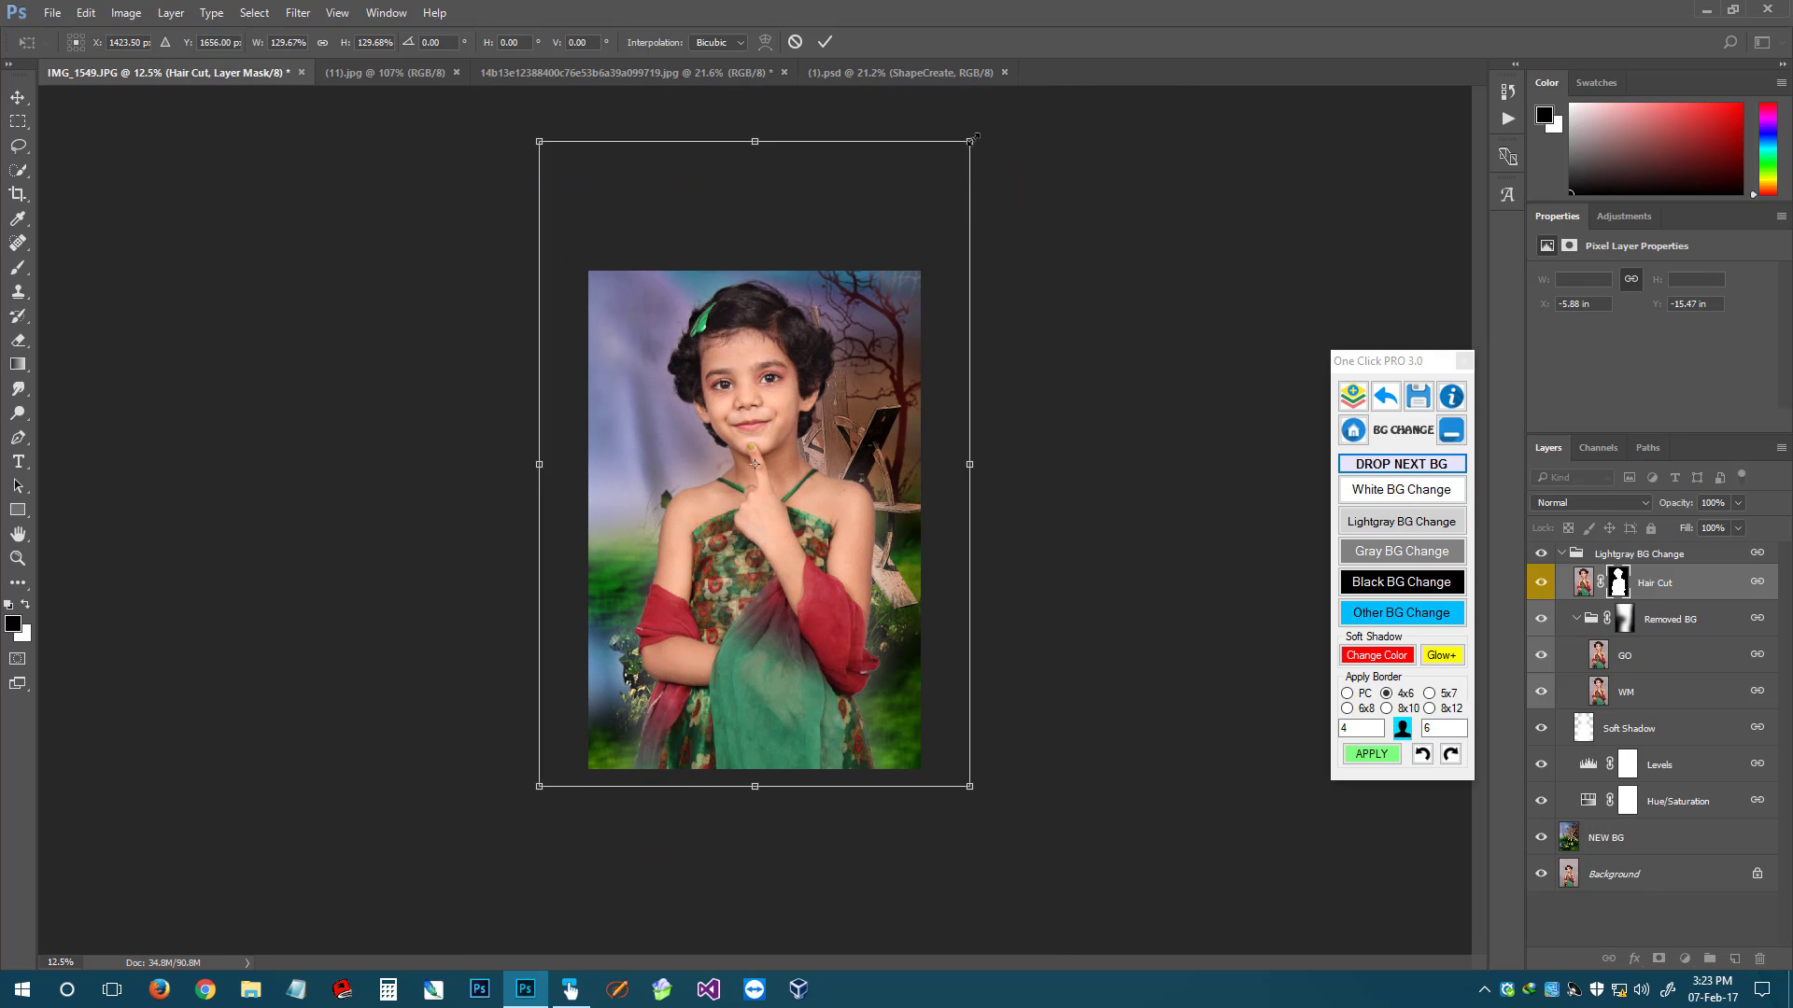
pyautogui.moveTo(976, 138)
pyautogui.mouseDown()
pyautogui.moveTo(1038, 135)
pyautogui.moveTo(1048, 180)
pyautogui.moveTo(972, 142)
pyautogui.mouseUp()
pyautogui.moveTo(704, 399); pyautogui.dragTo(707, 400)
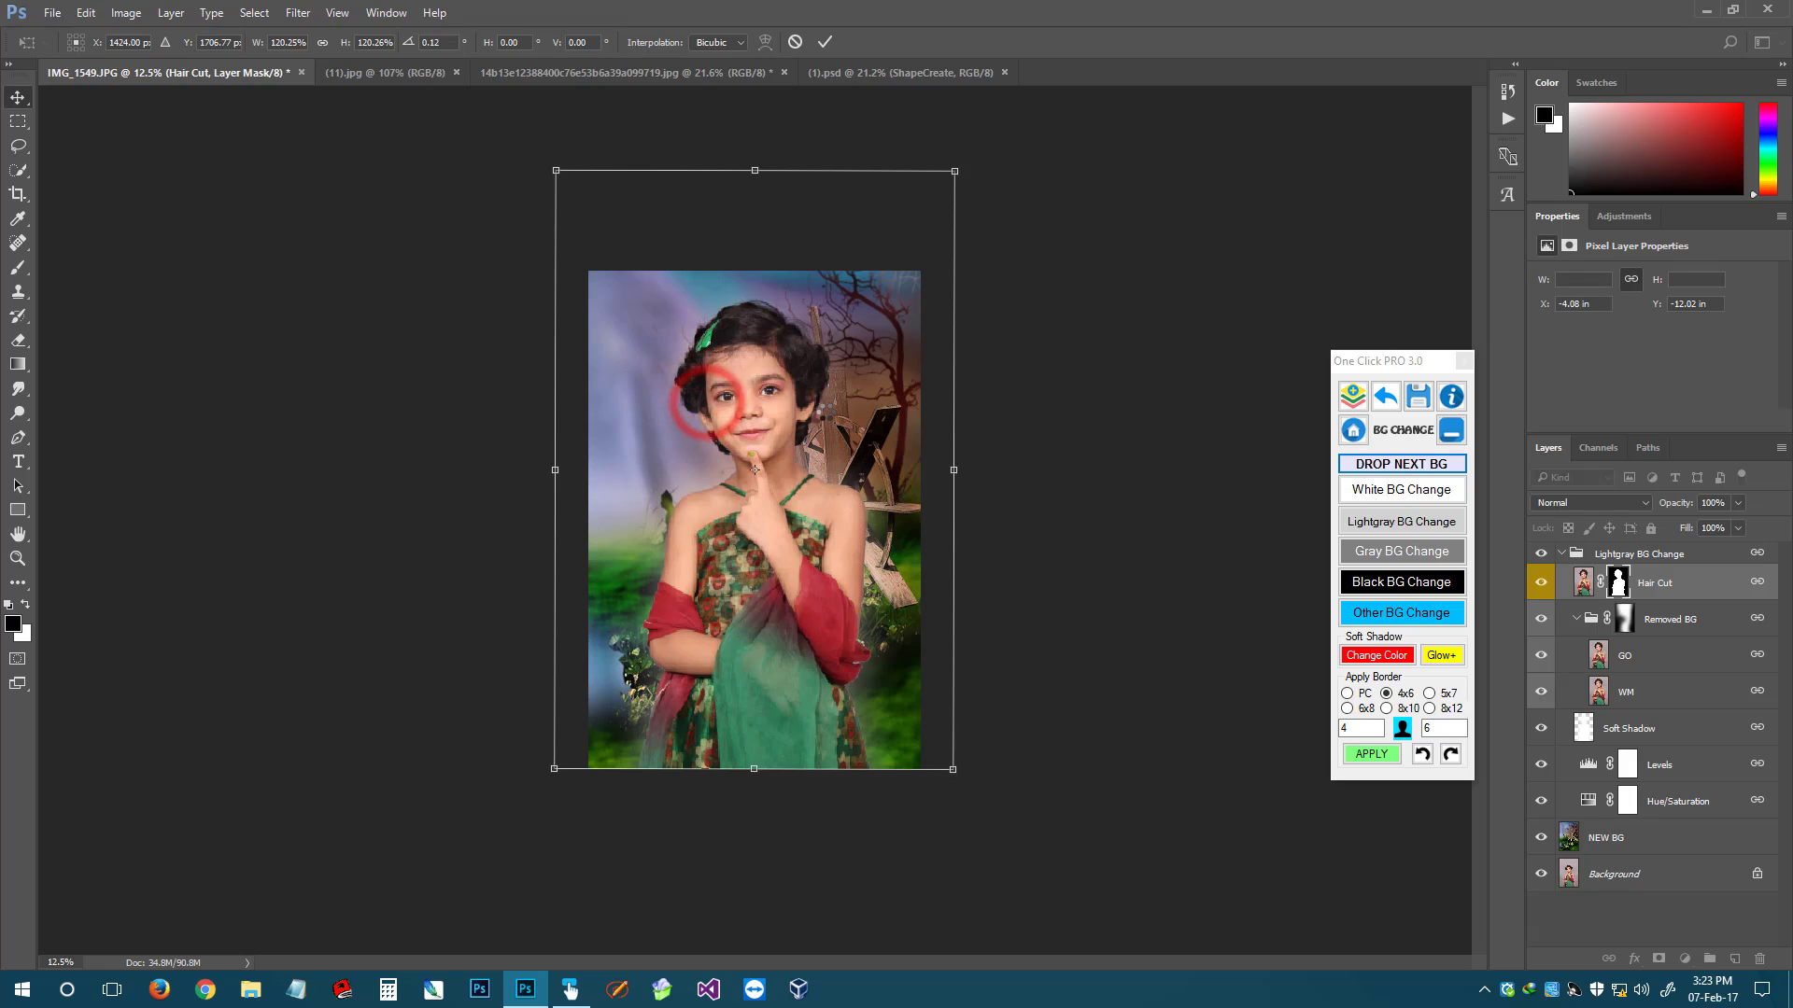
pyautogui.press('Return')
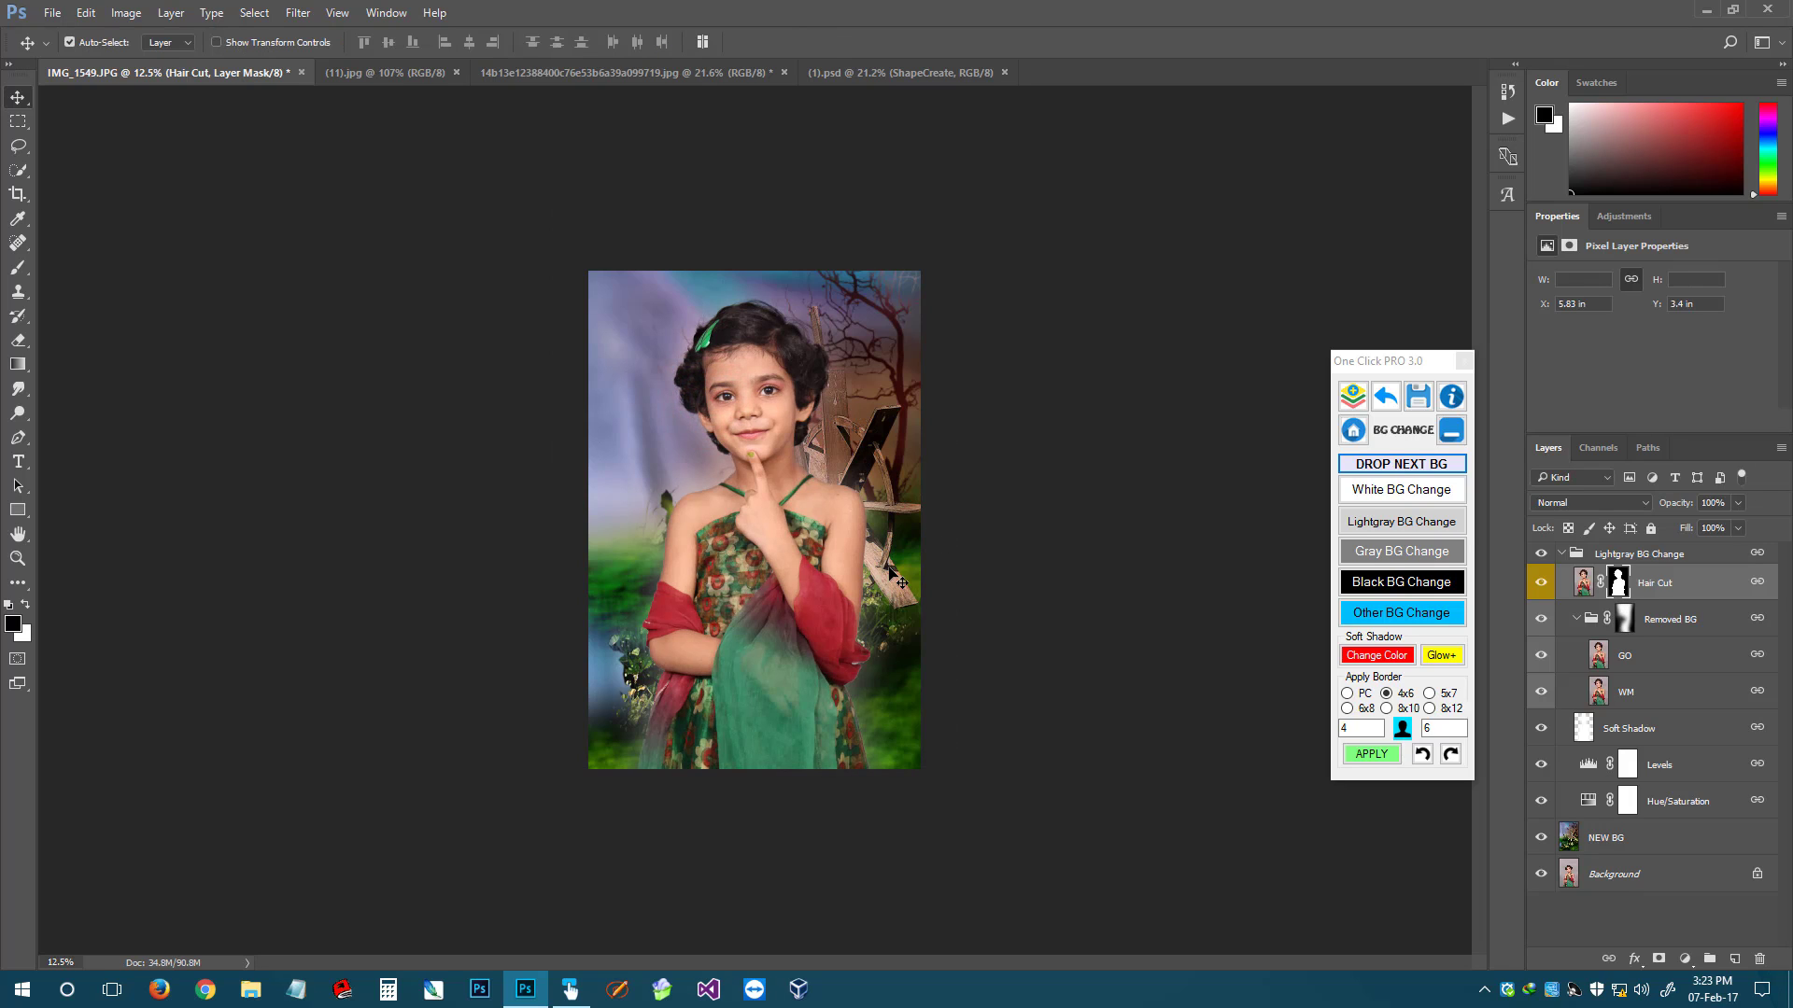
# Flatten the finished composite into a single Background layer and move the One Click PRO 3.0 window closer to the photo
pyautogui.click(1345, 400)
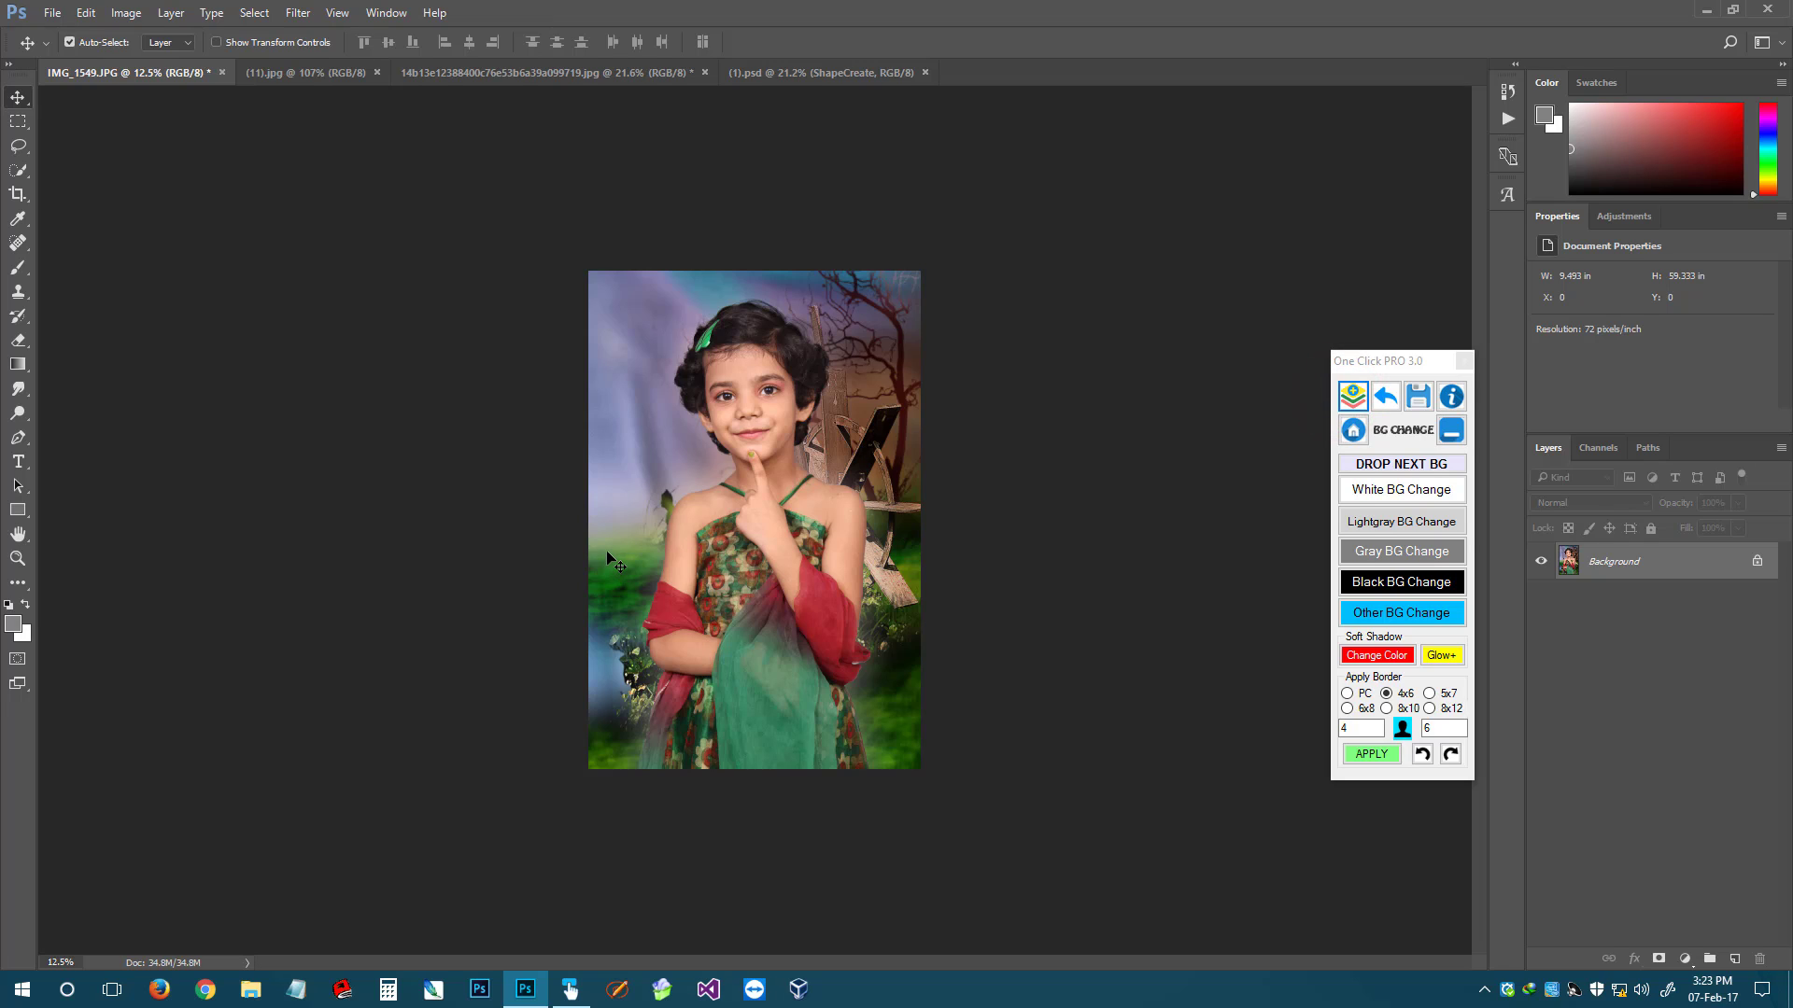
pyautogui.moveTo(1372, 364); pyautogui.dragTo(1246, 334)
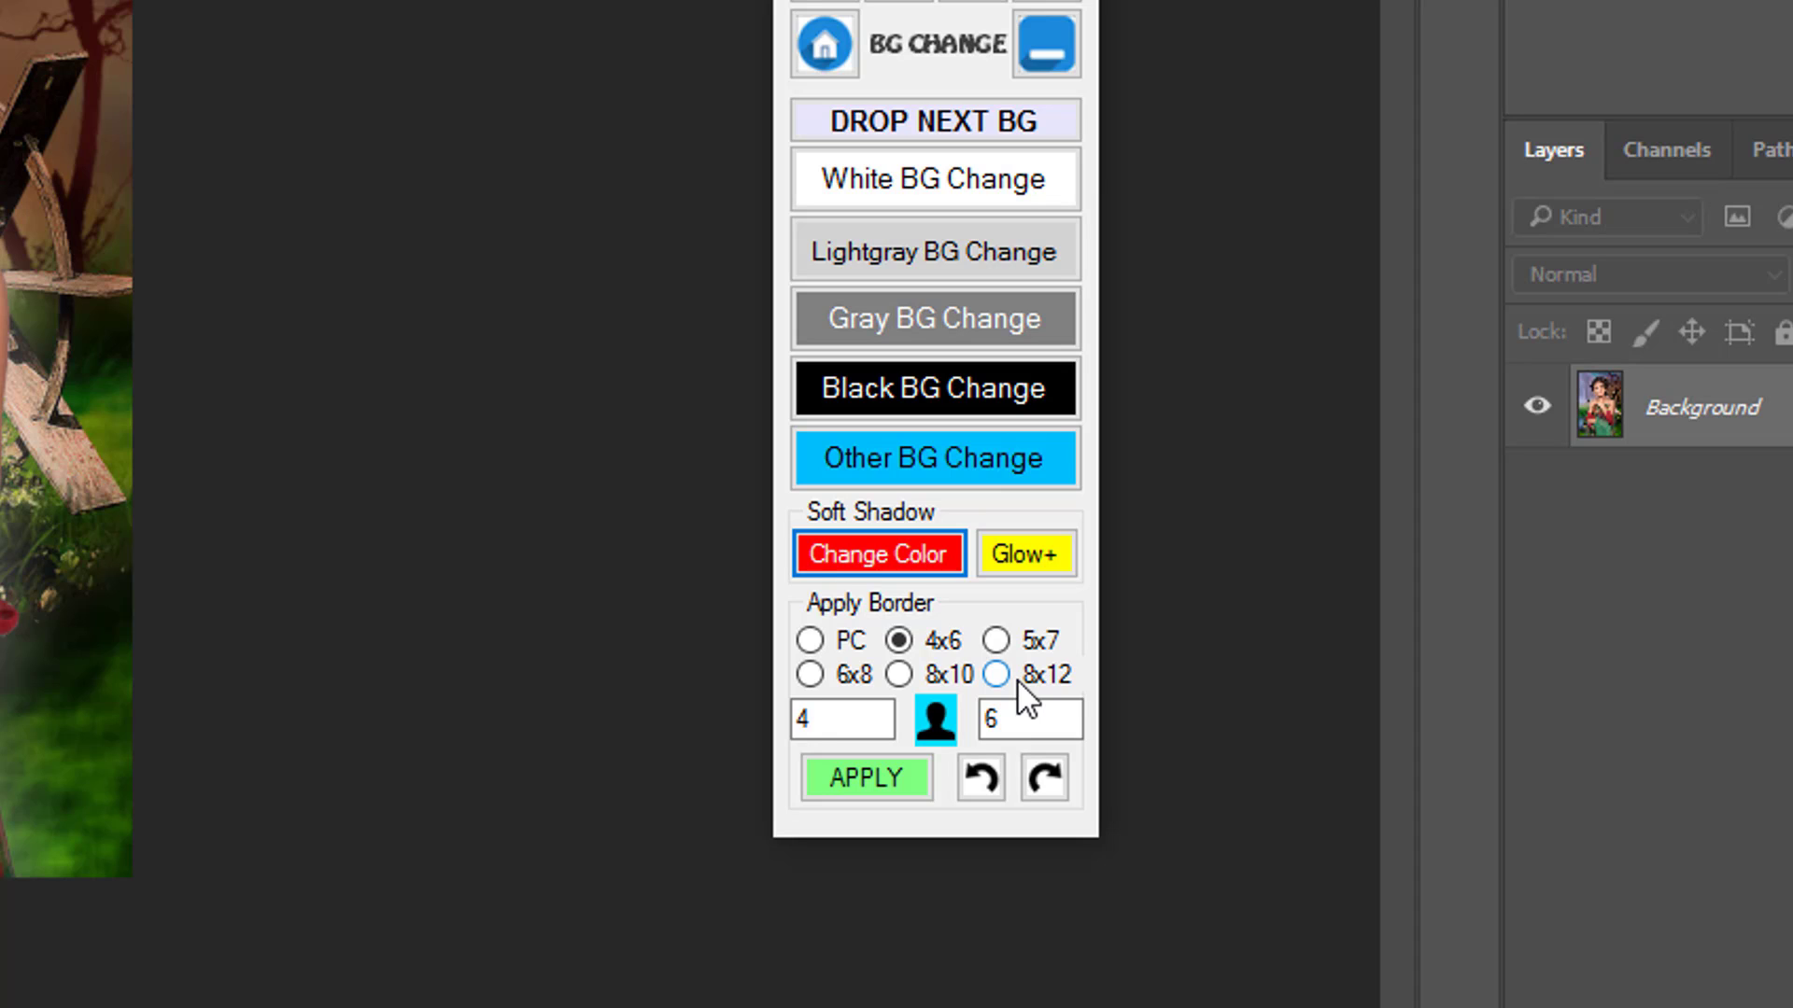
# Try a custom border width of 5.5, then go back to the 4x6 border preset
pyautogui.click(848, 720)
pyautogui.click(1016, 724)
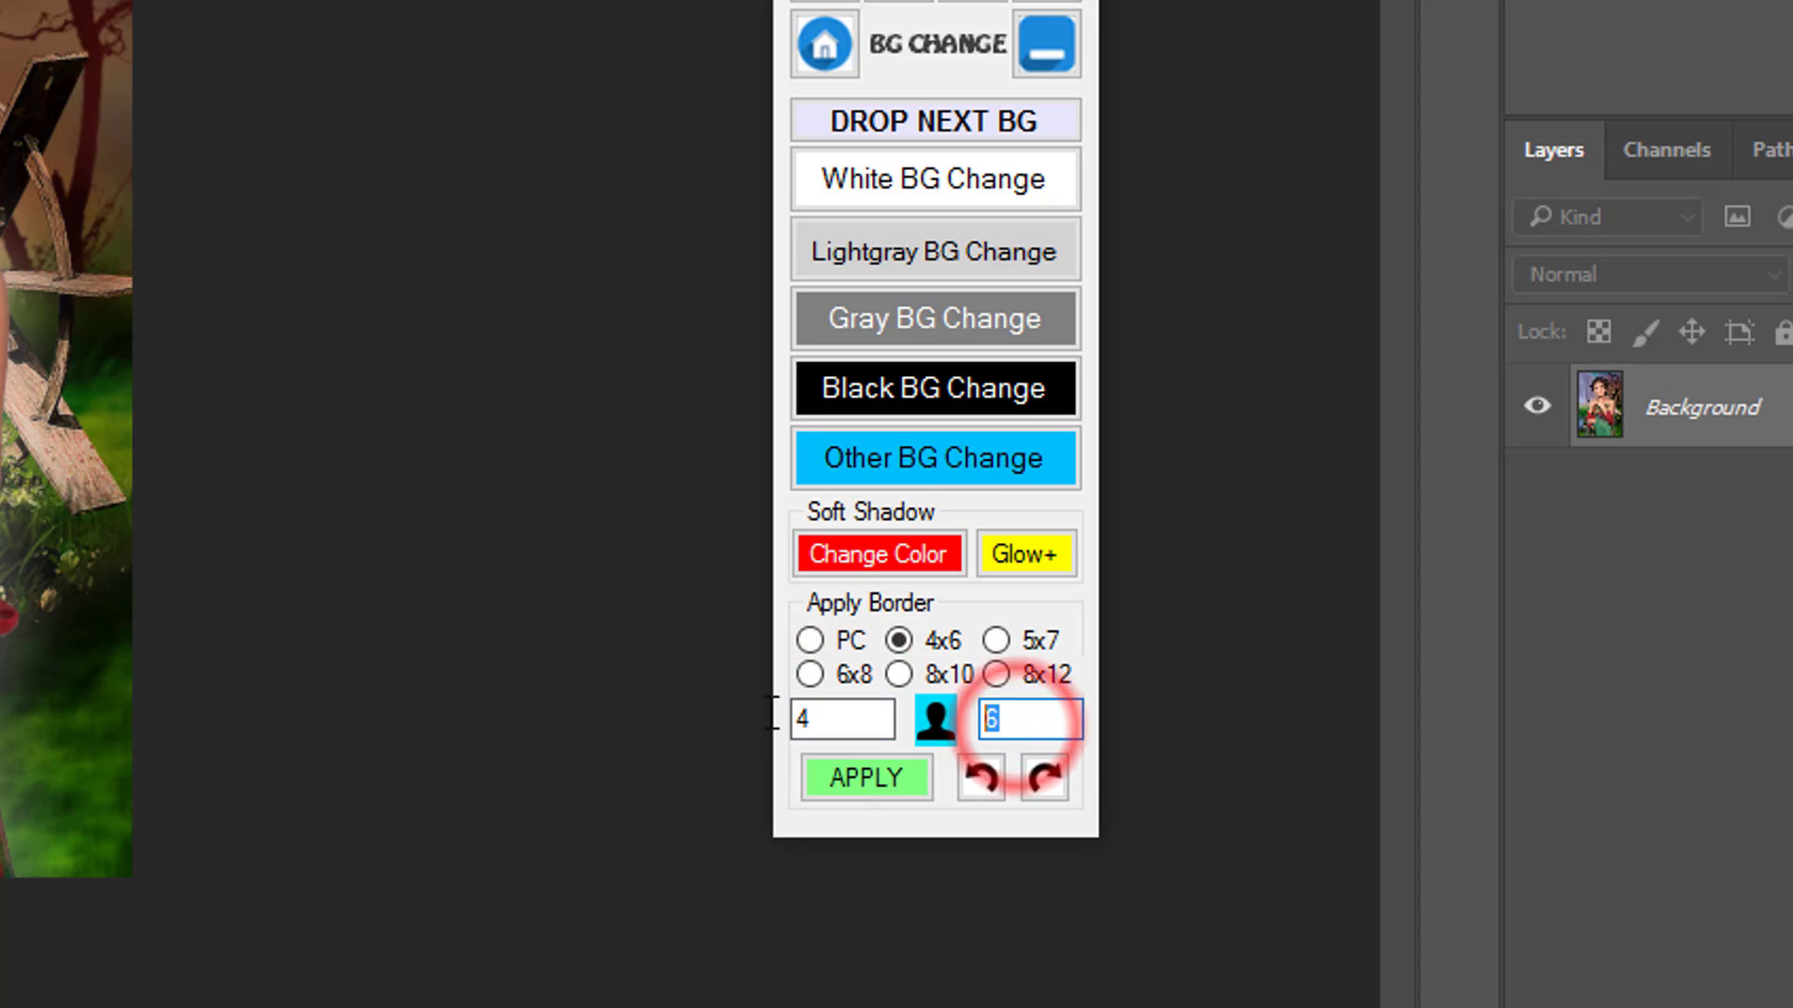
pyautogui.click(936, 637)
pyautogui.click(838, 715)
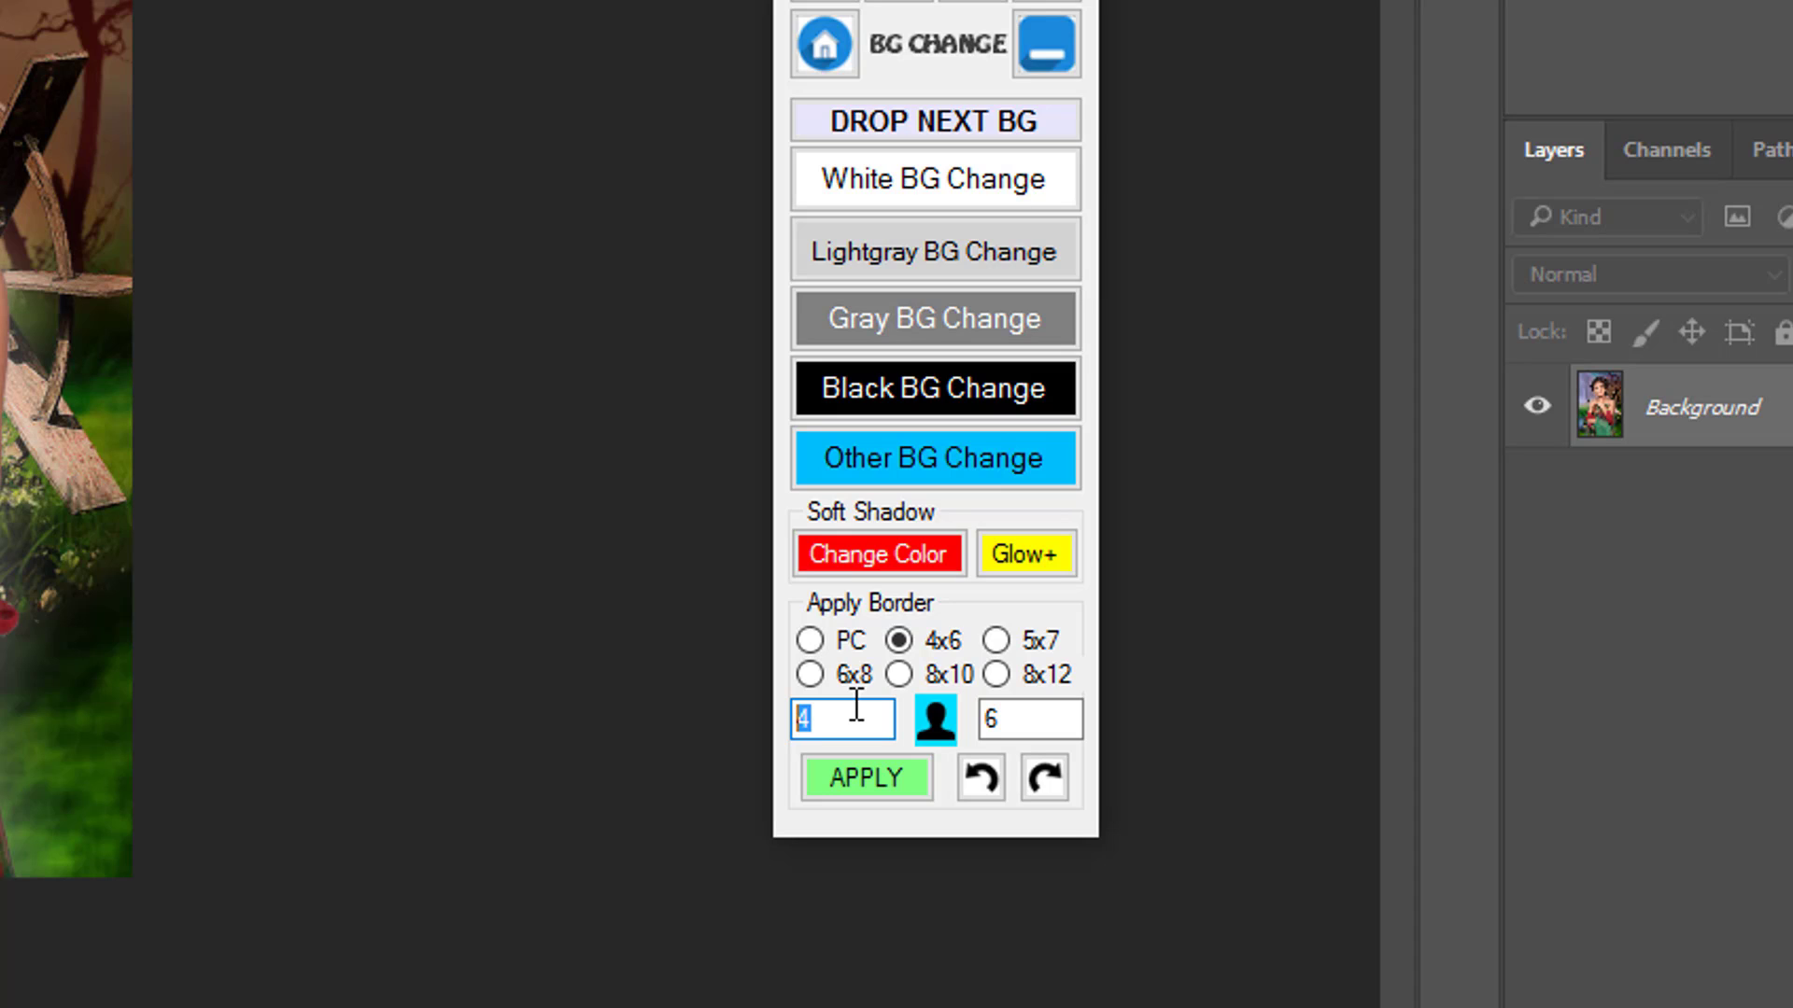
pyautogui.write('55')
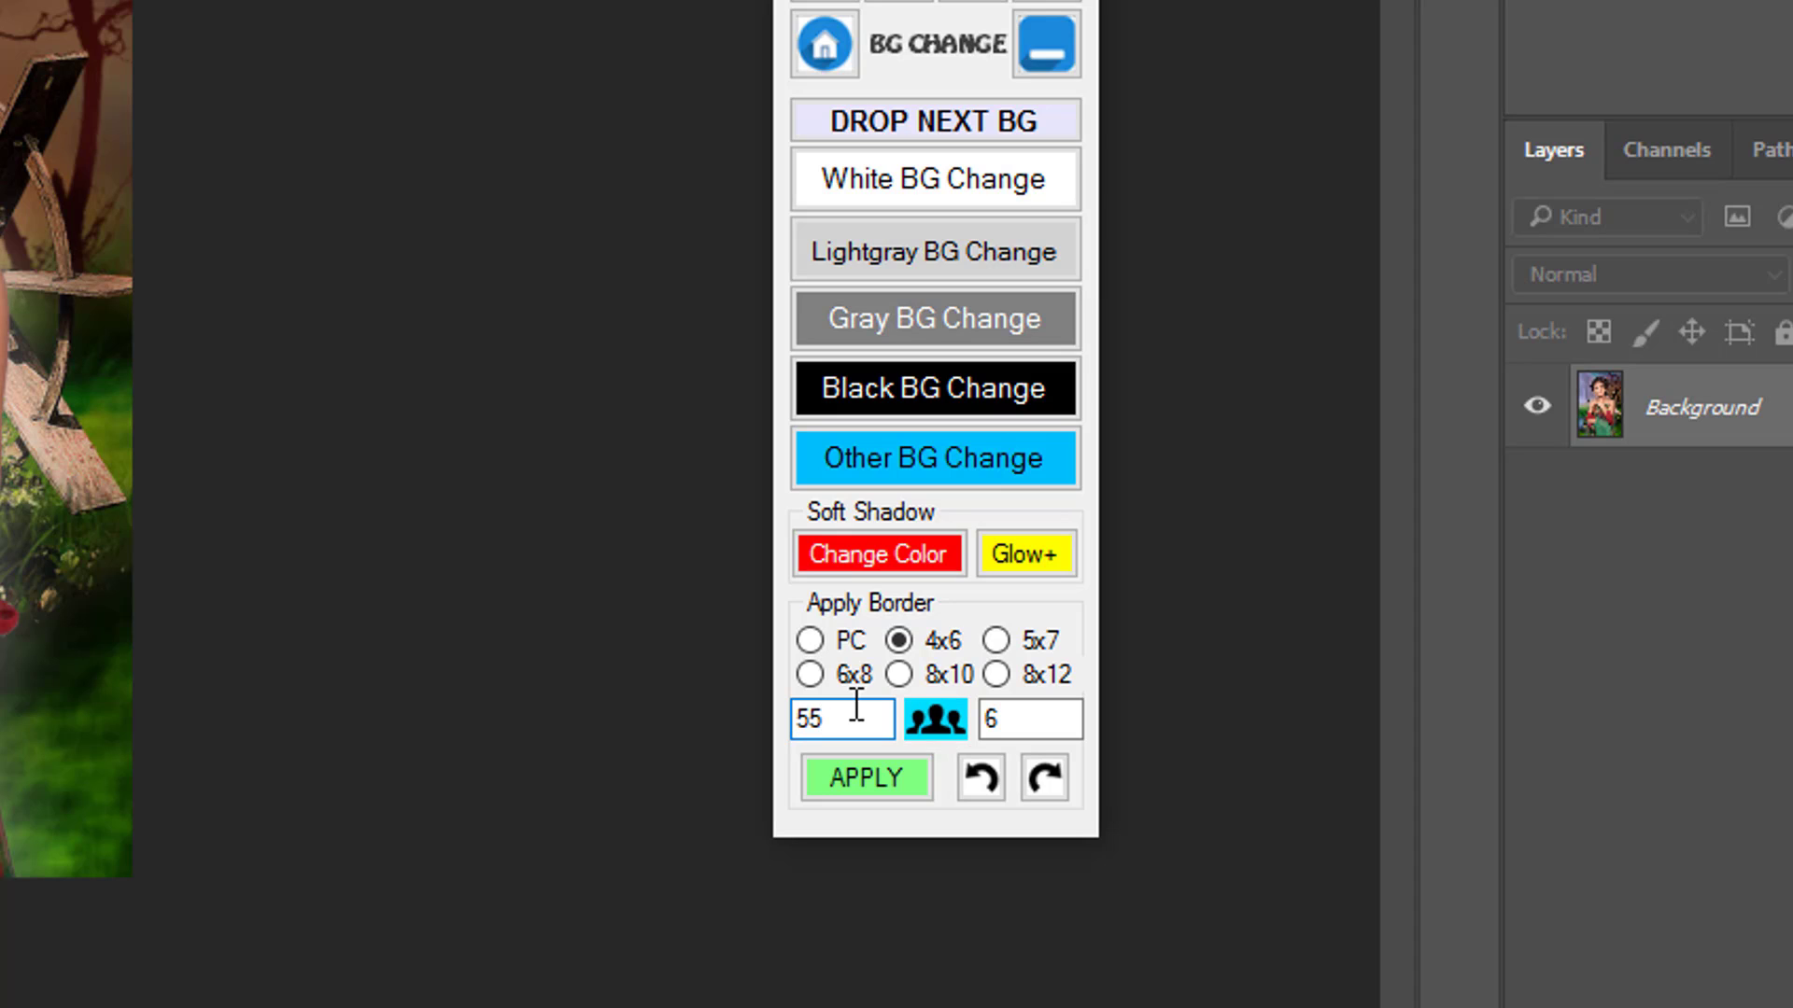
pyautogui.write('.')
pyautogui.press('Tab')
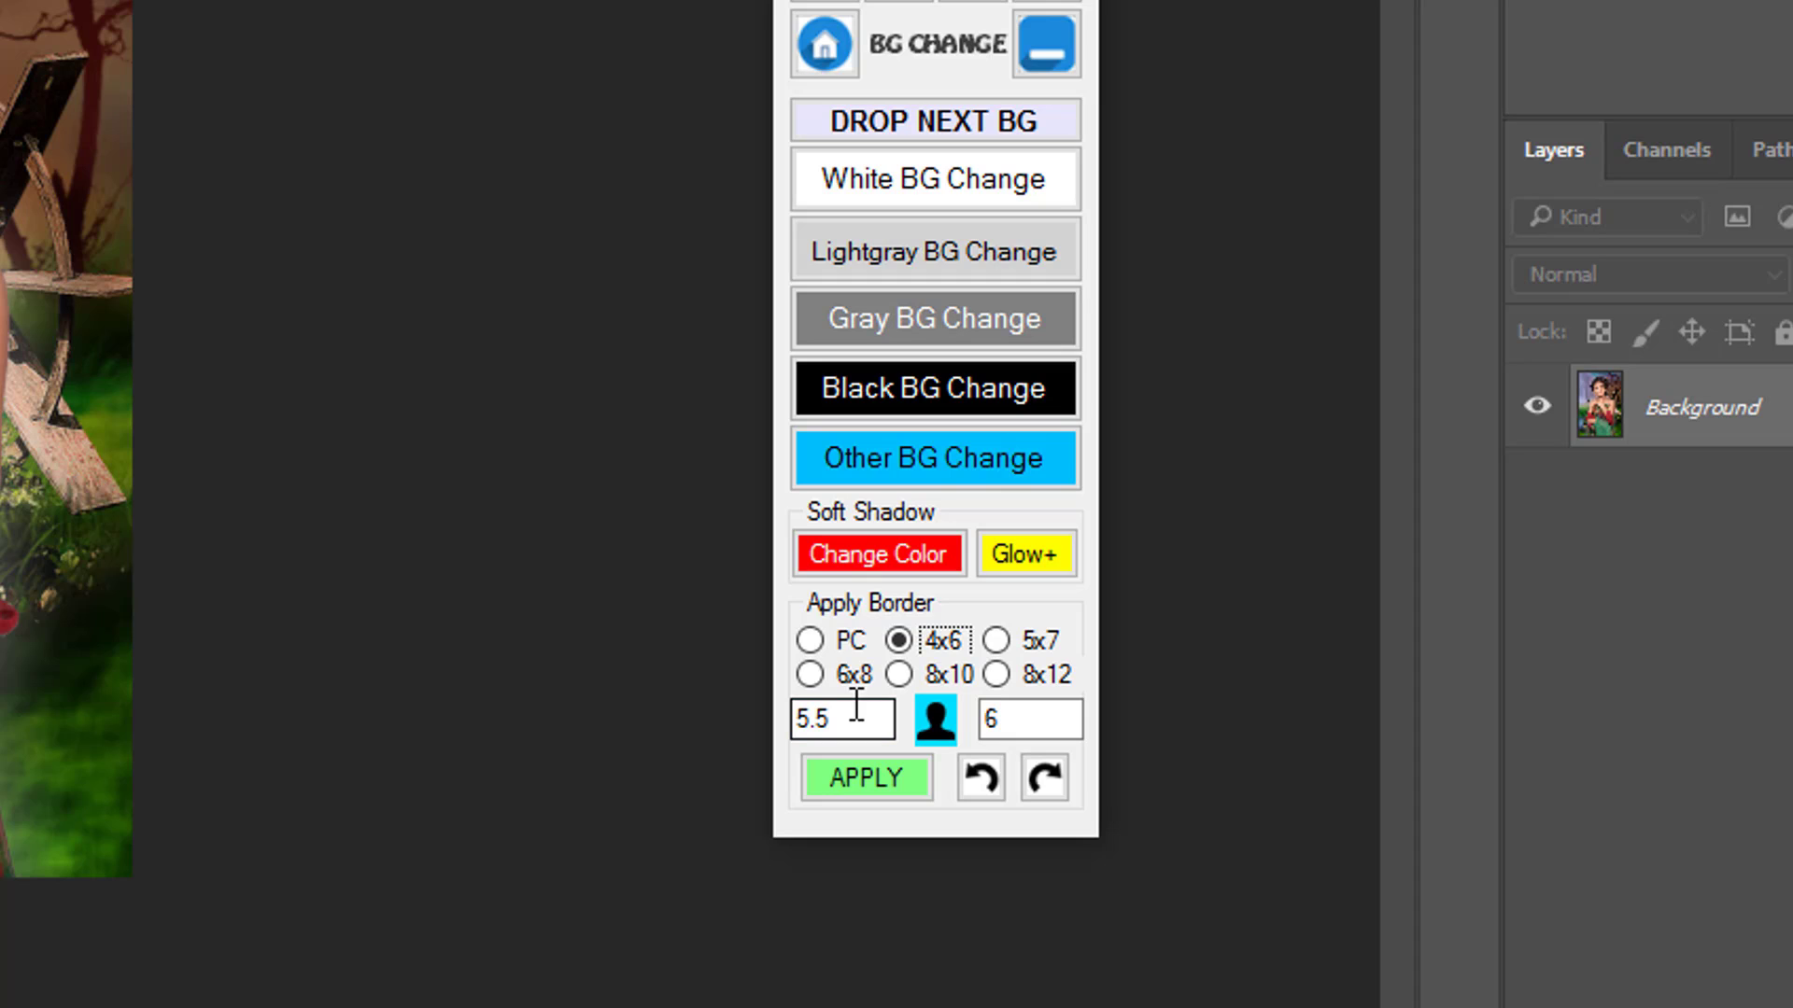
pyautogui.click(1032, 725)
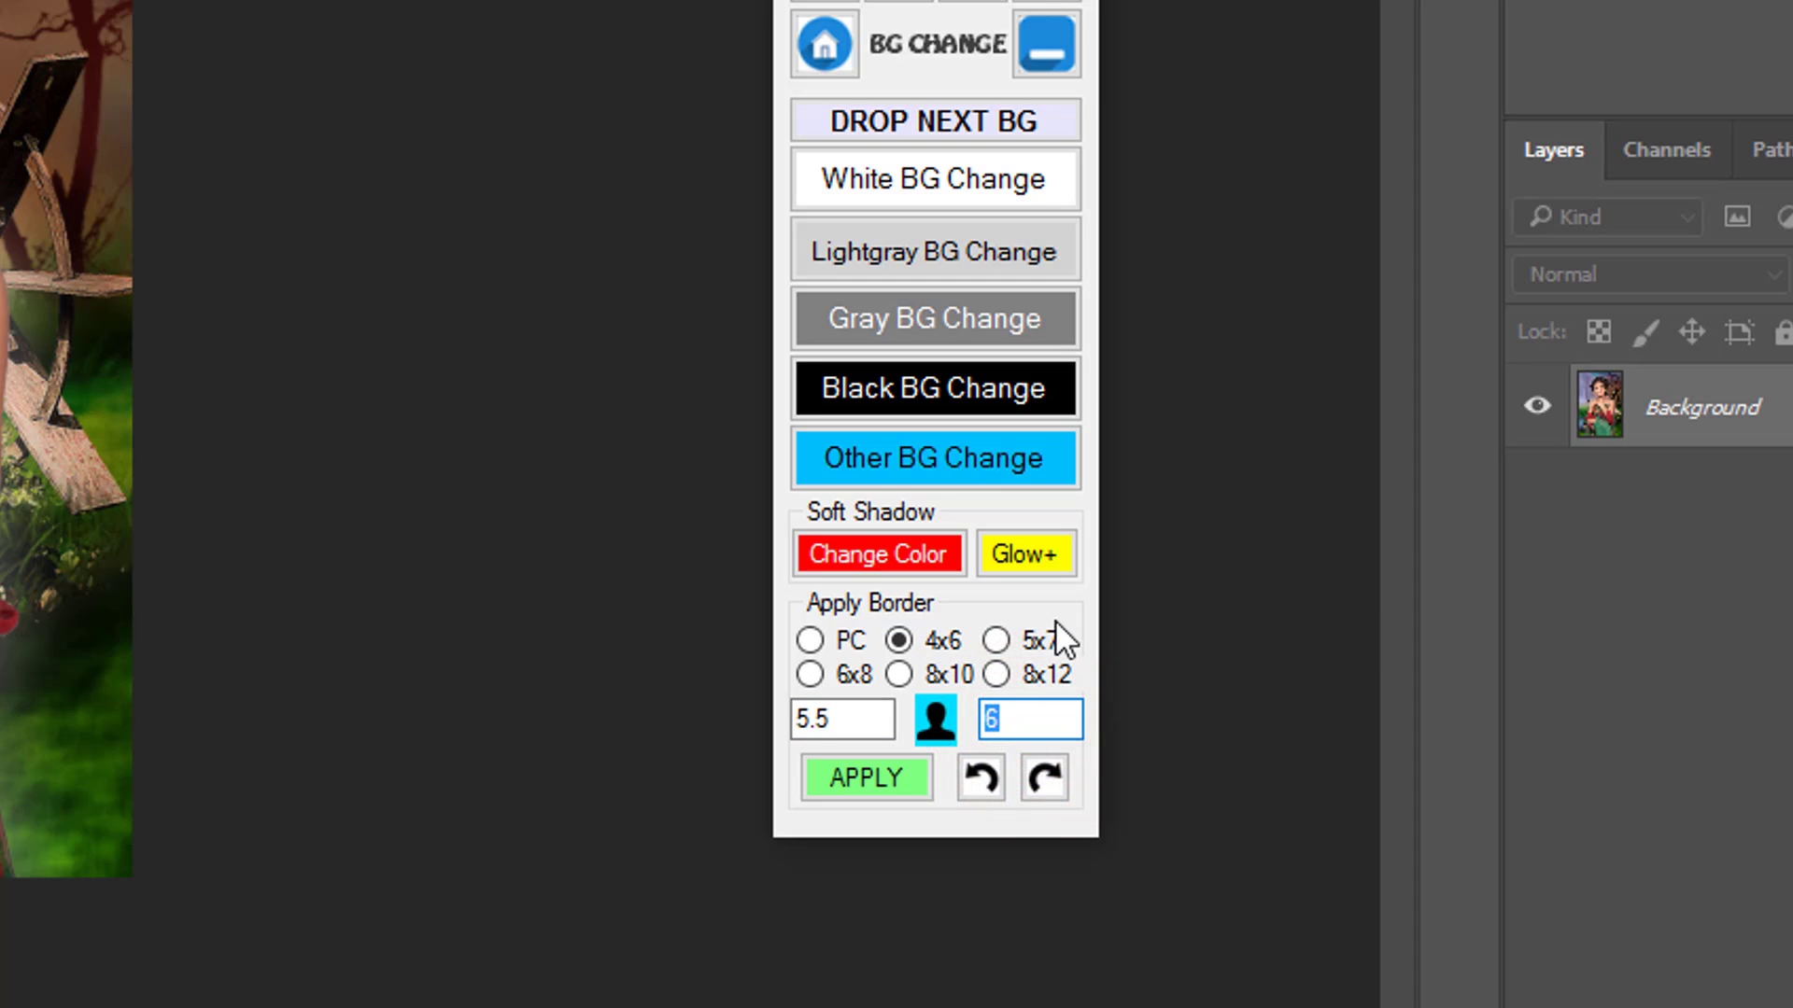
pyautogui.click(996, 640)
pyautogui.click(945, 644)
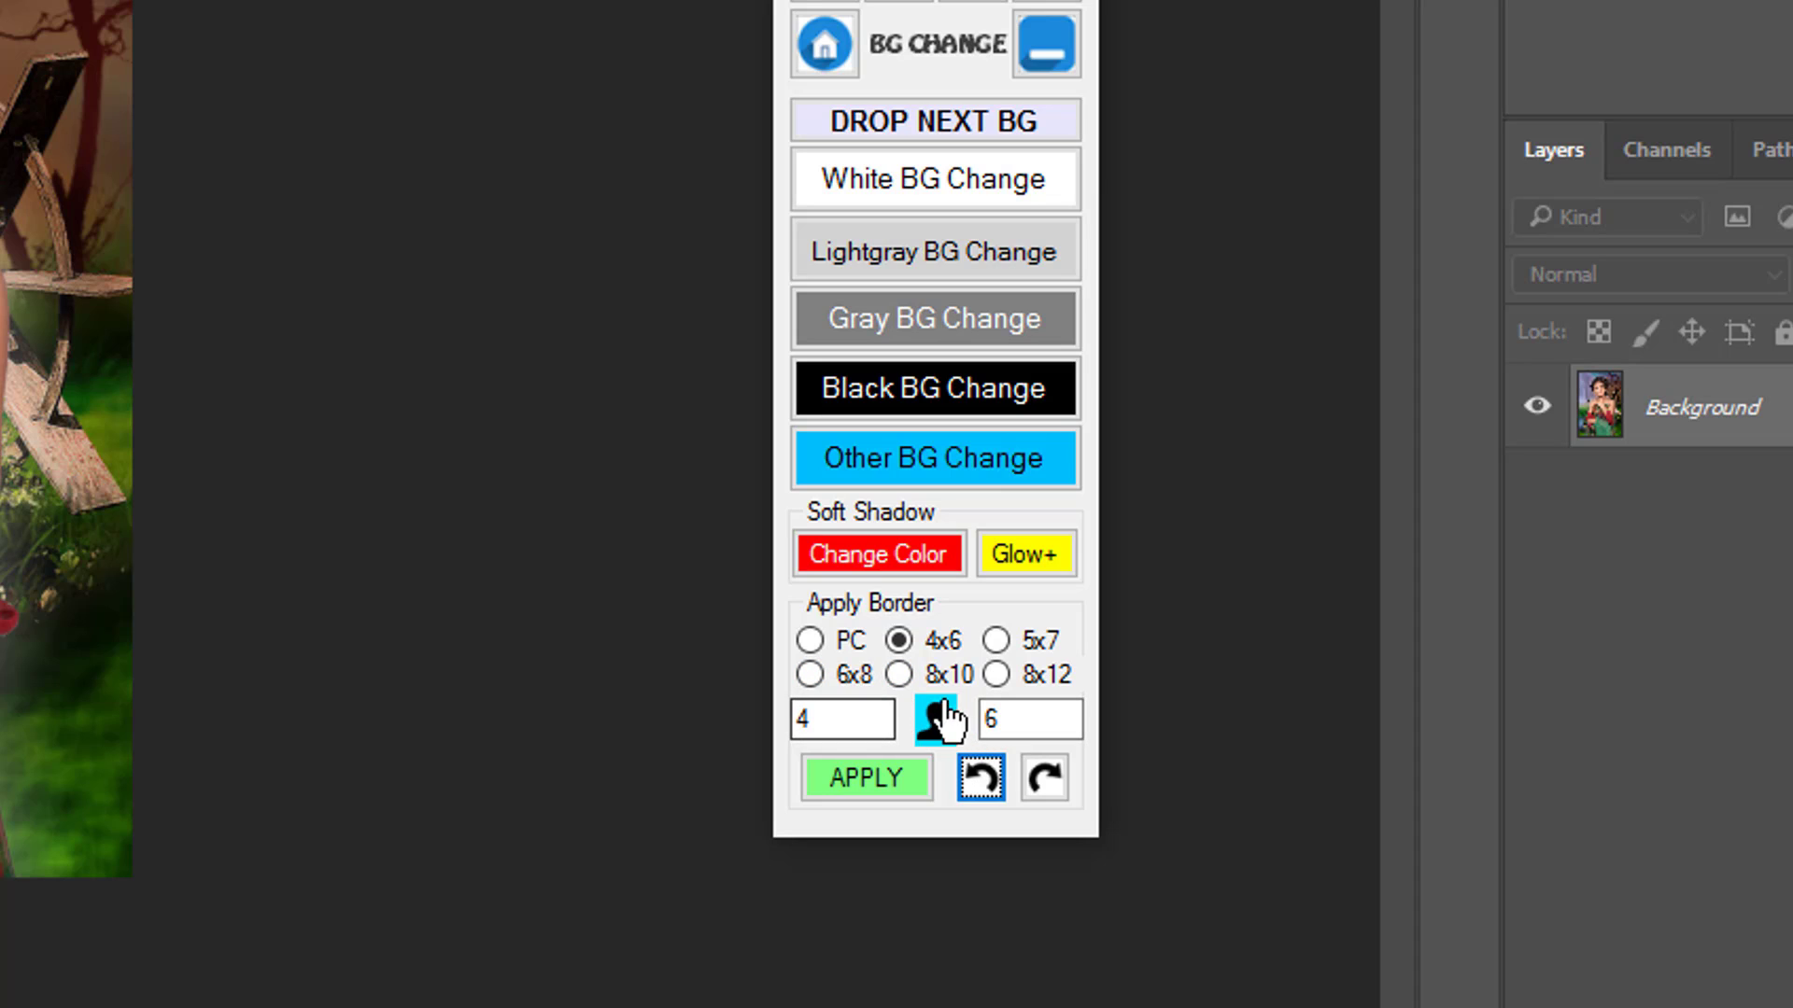
# Try a border width of 8, then restore the 4x6 preset
pyautogui.click(880, 721)
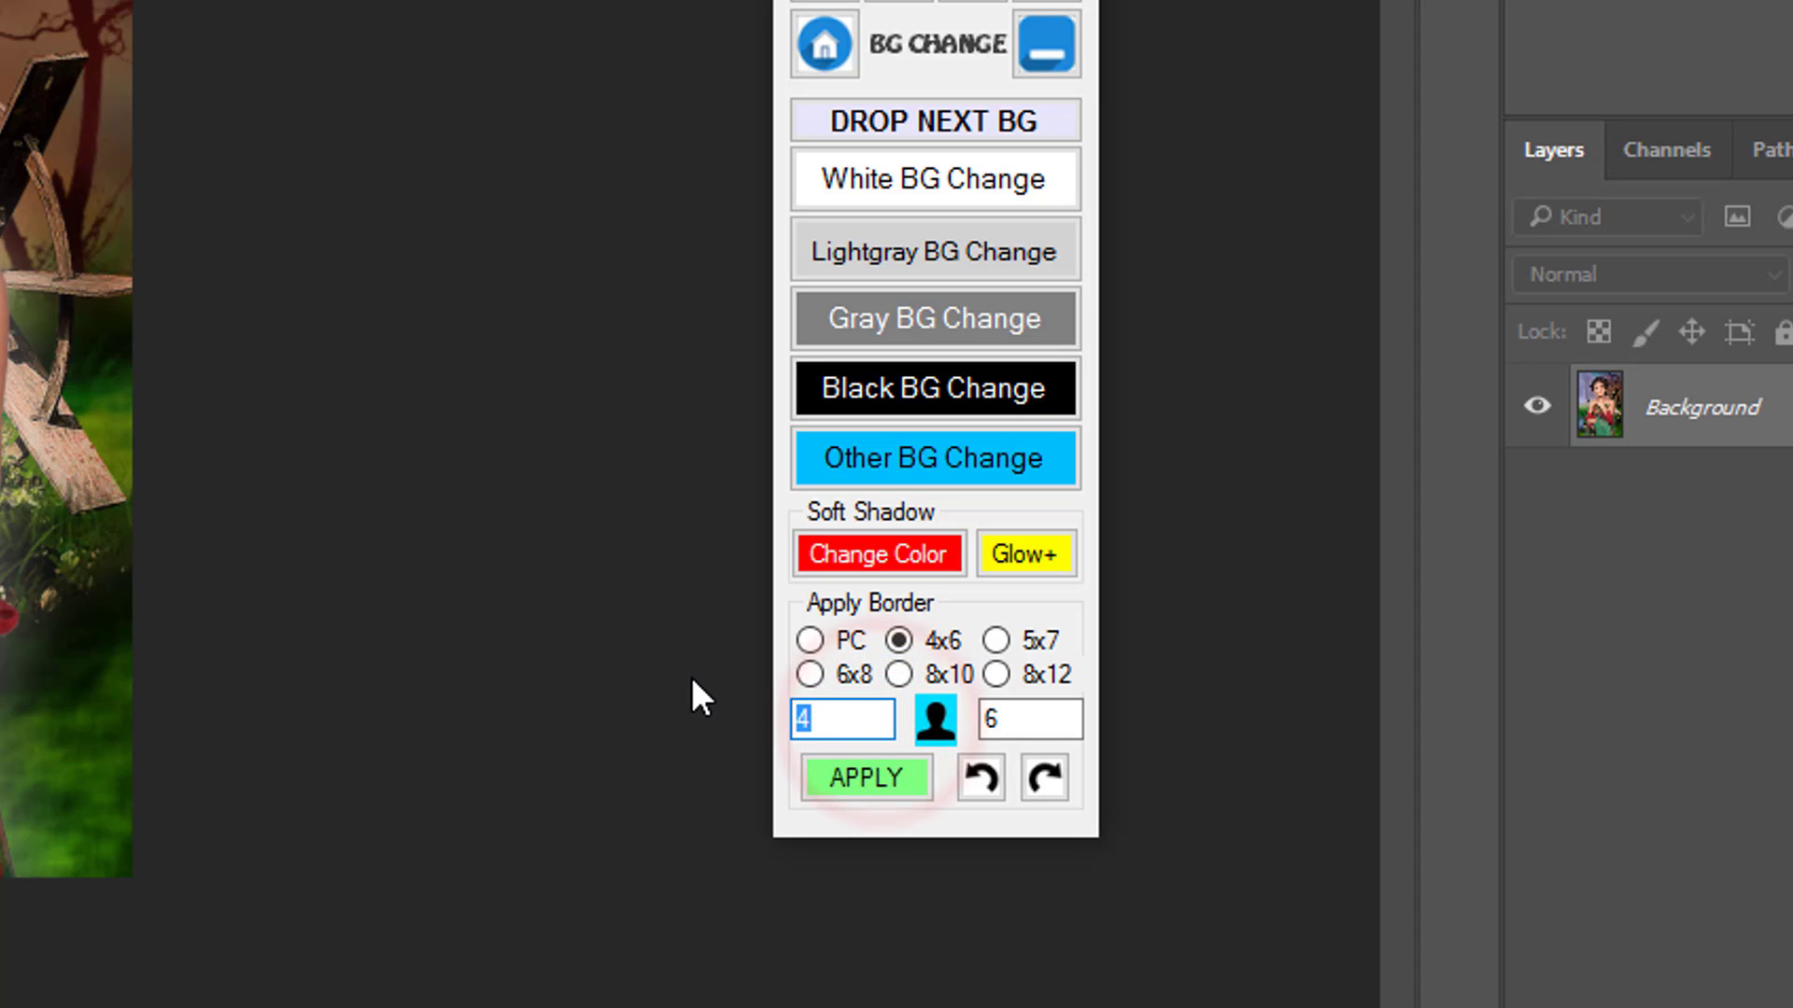
pyautogui.write('8')
pyautogui.click(964, 789)
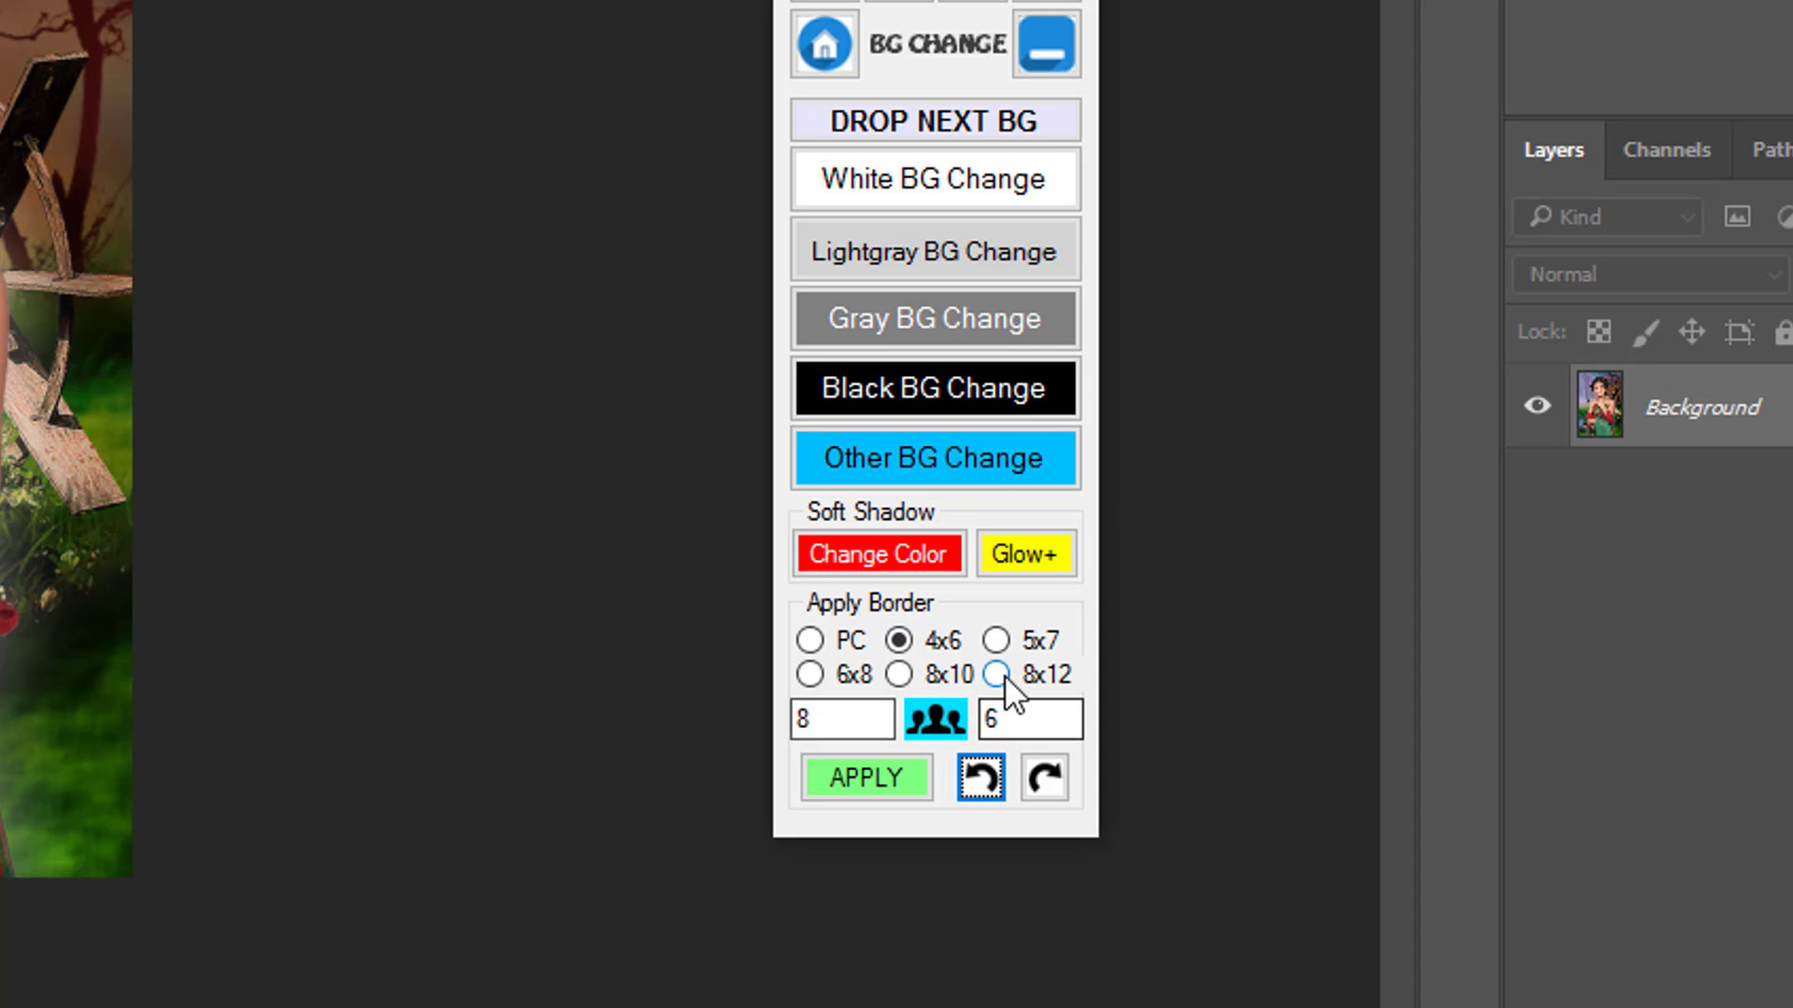
pyautogui.click(1010, 639)
pyautogui.click(920, 635)
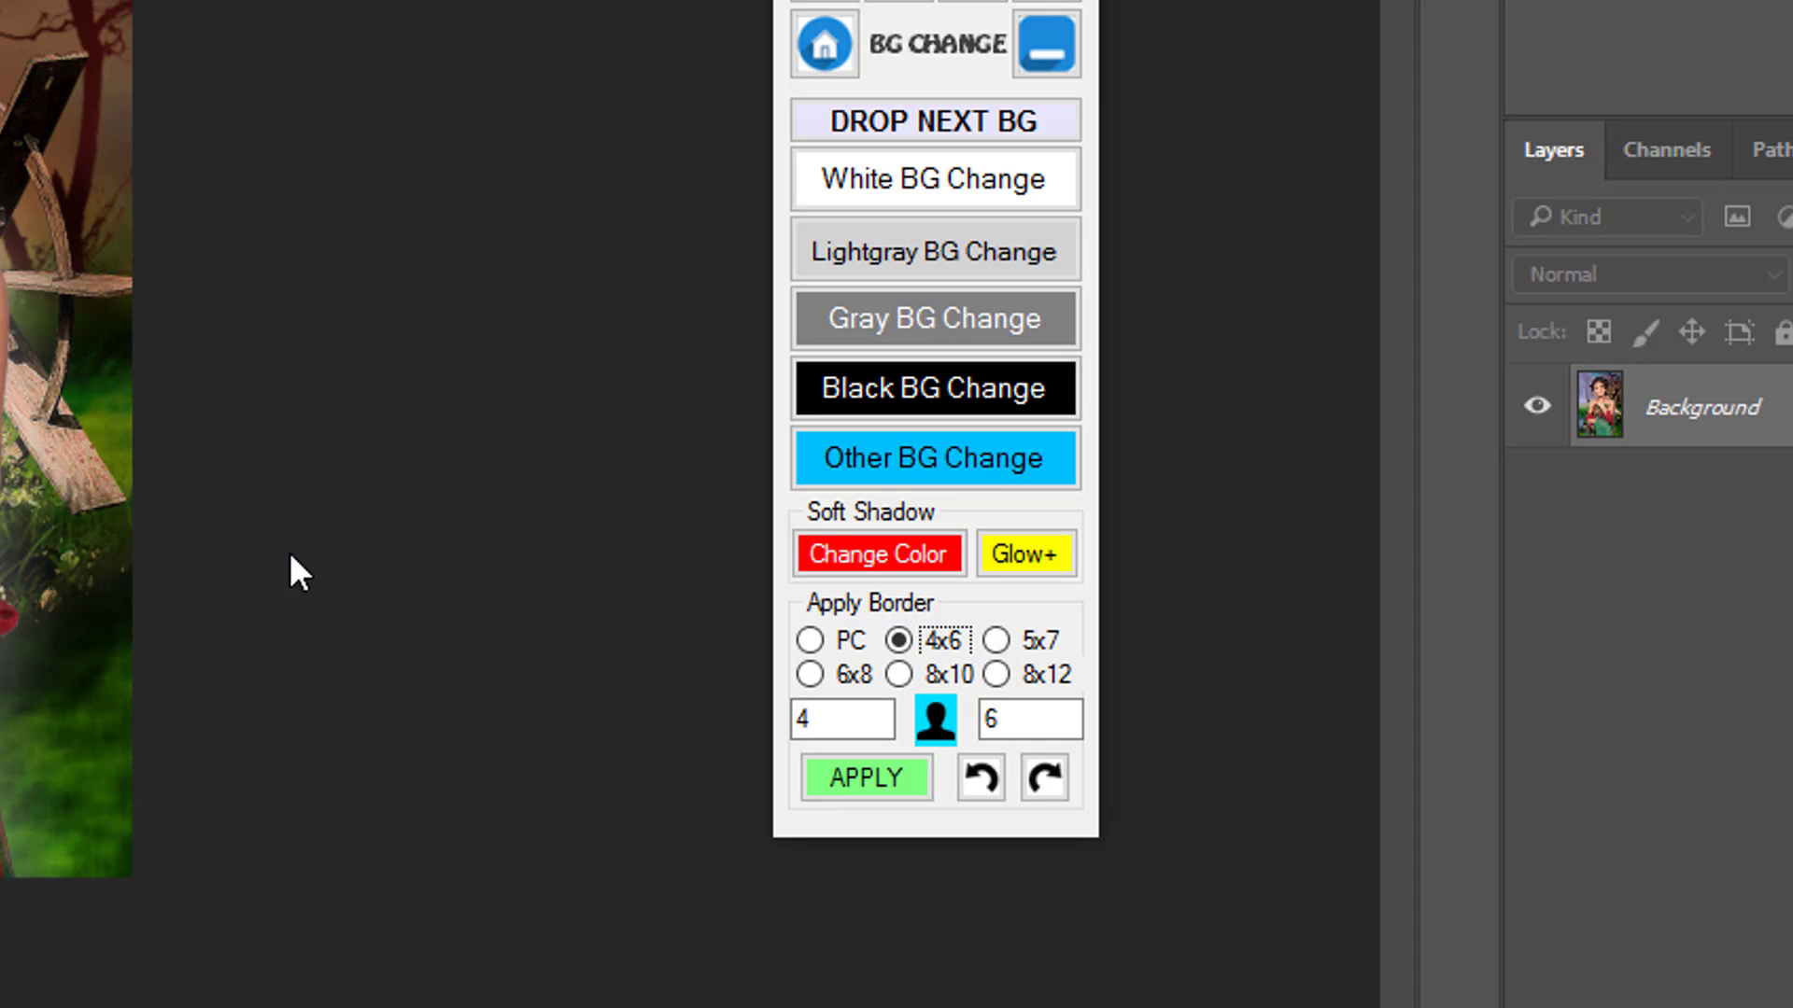
# Try swapping the border size to 6 x 4 landscape, then reselect the 4x6 preset
pyautogui.click(937, 721)
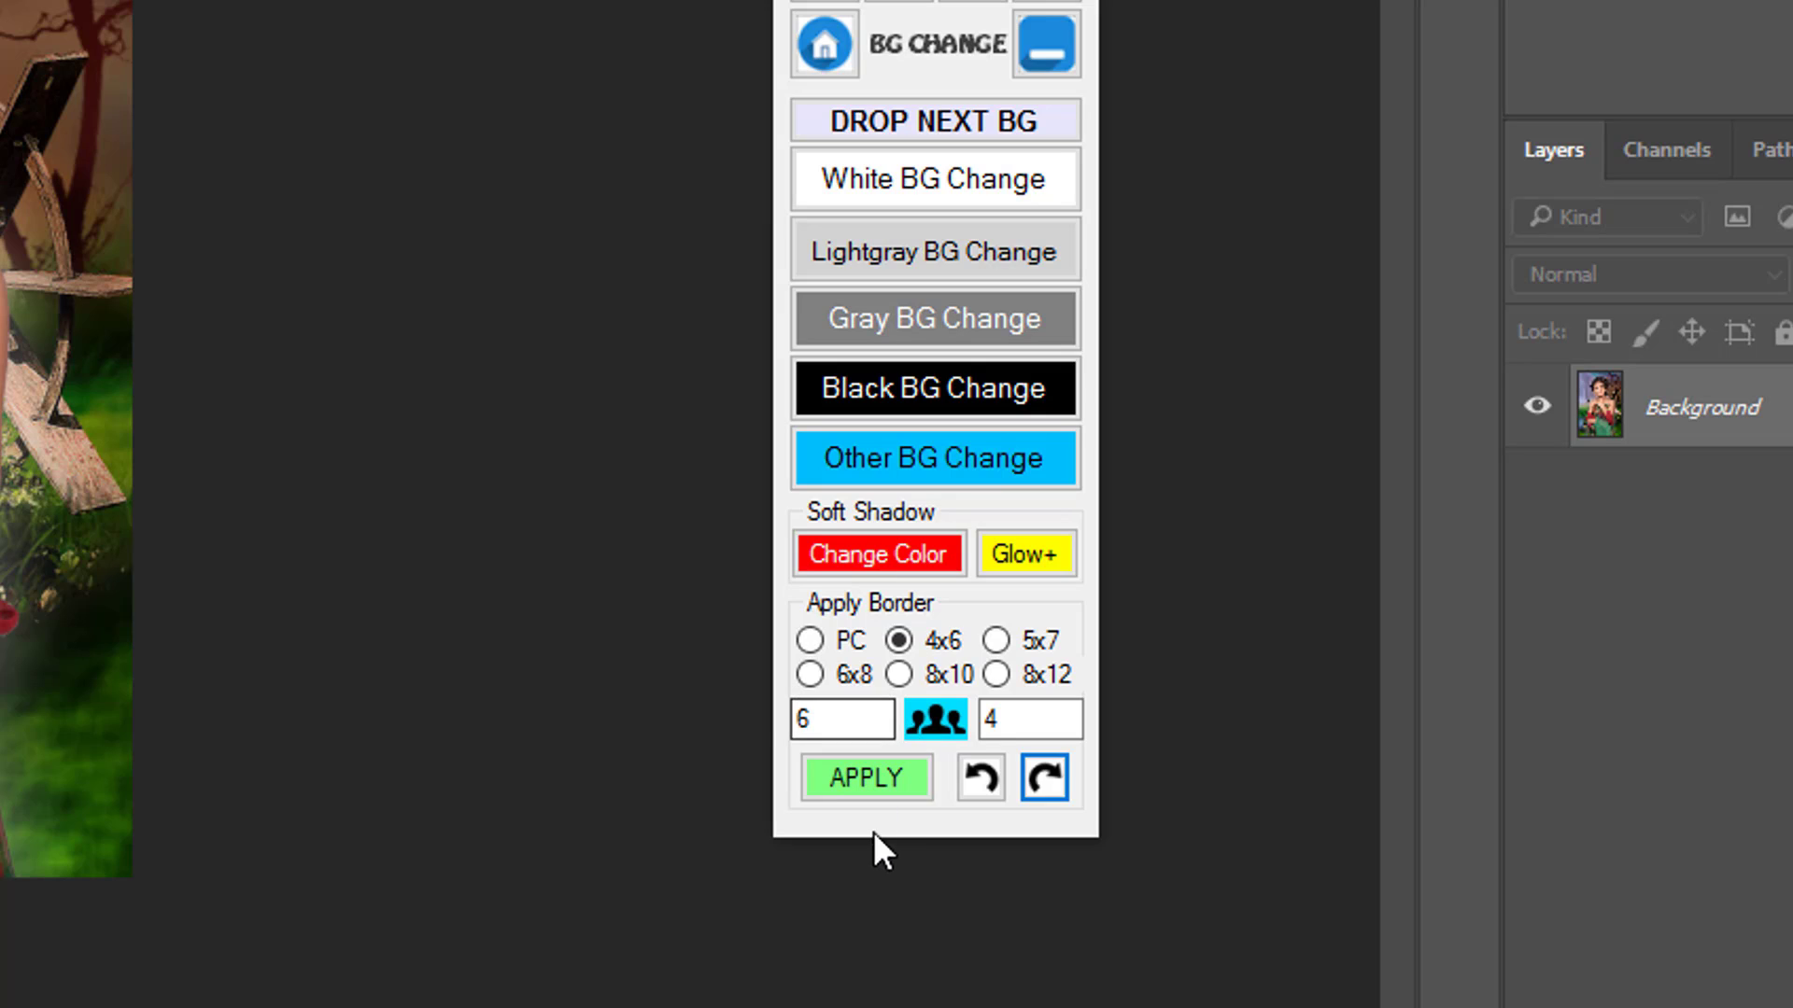
pyautogui.doubleClick(864, 721)
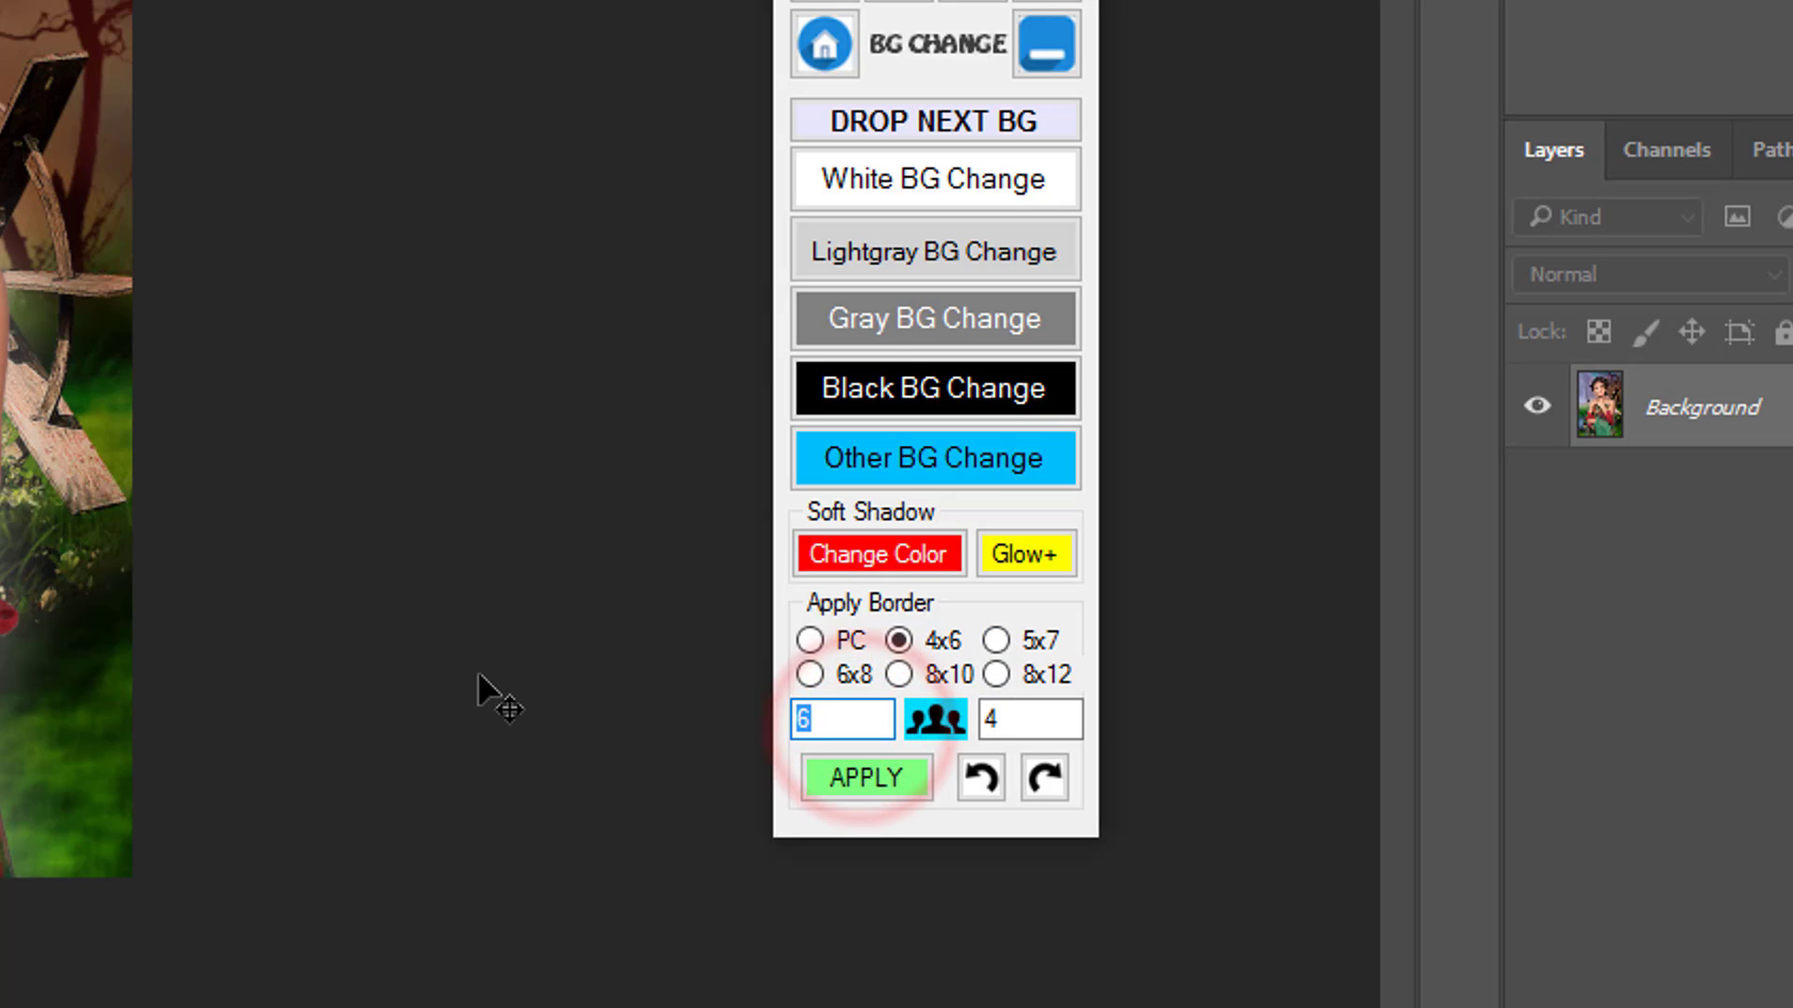
pyautogui.press('Tab')
pyautogui.click(1020, 639)
pyautogui.click(942, 640)
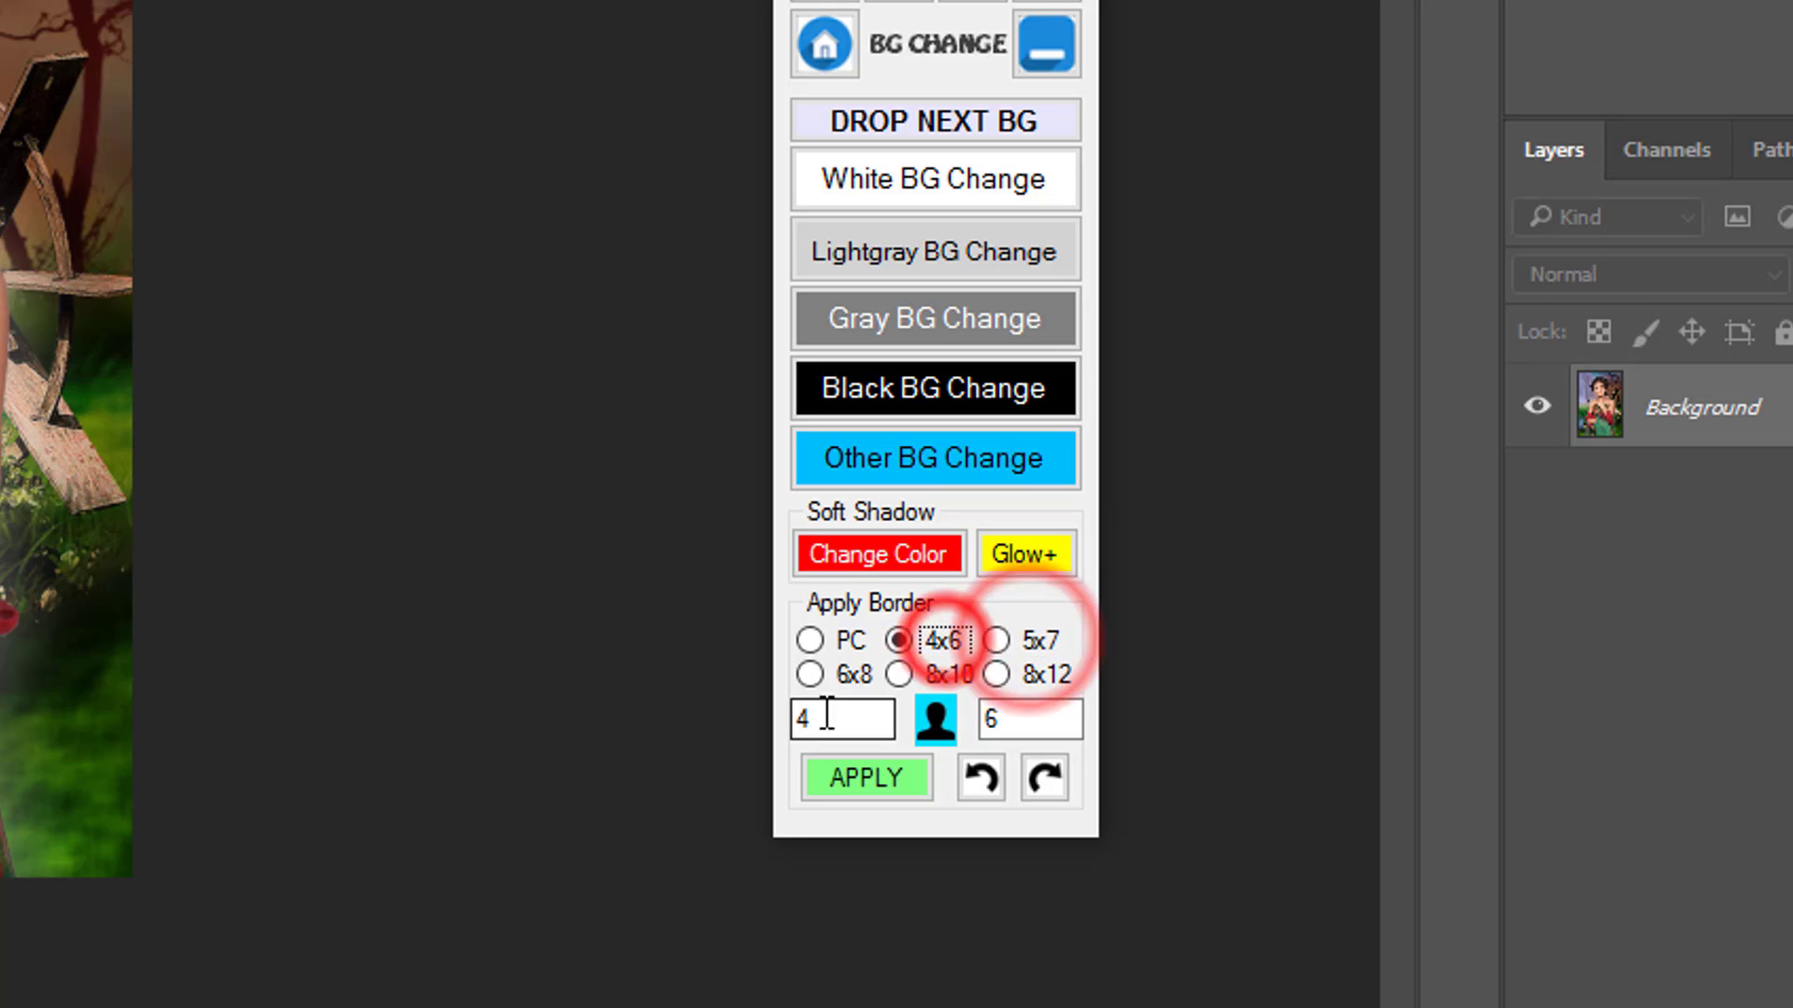
# Switch the border orientation back and forth between landscape and portrait, ending on 4 wide by 6 high
pyautogui.doubleClick(835, 717)
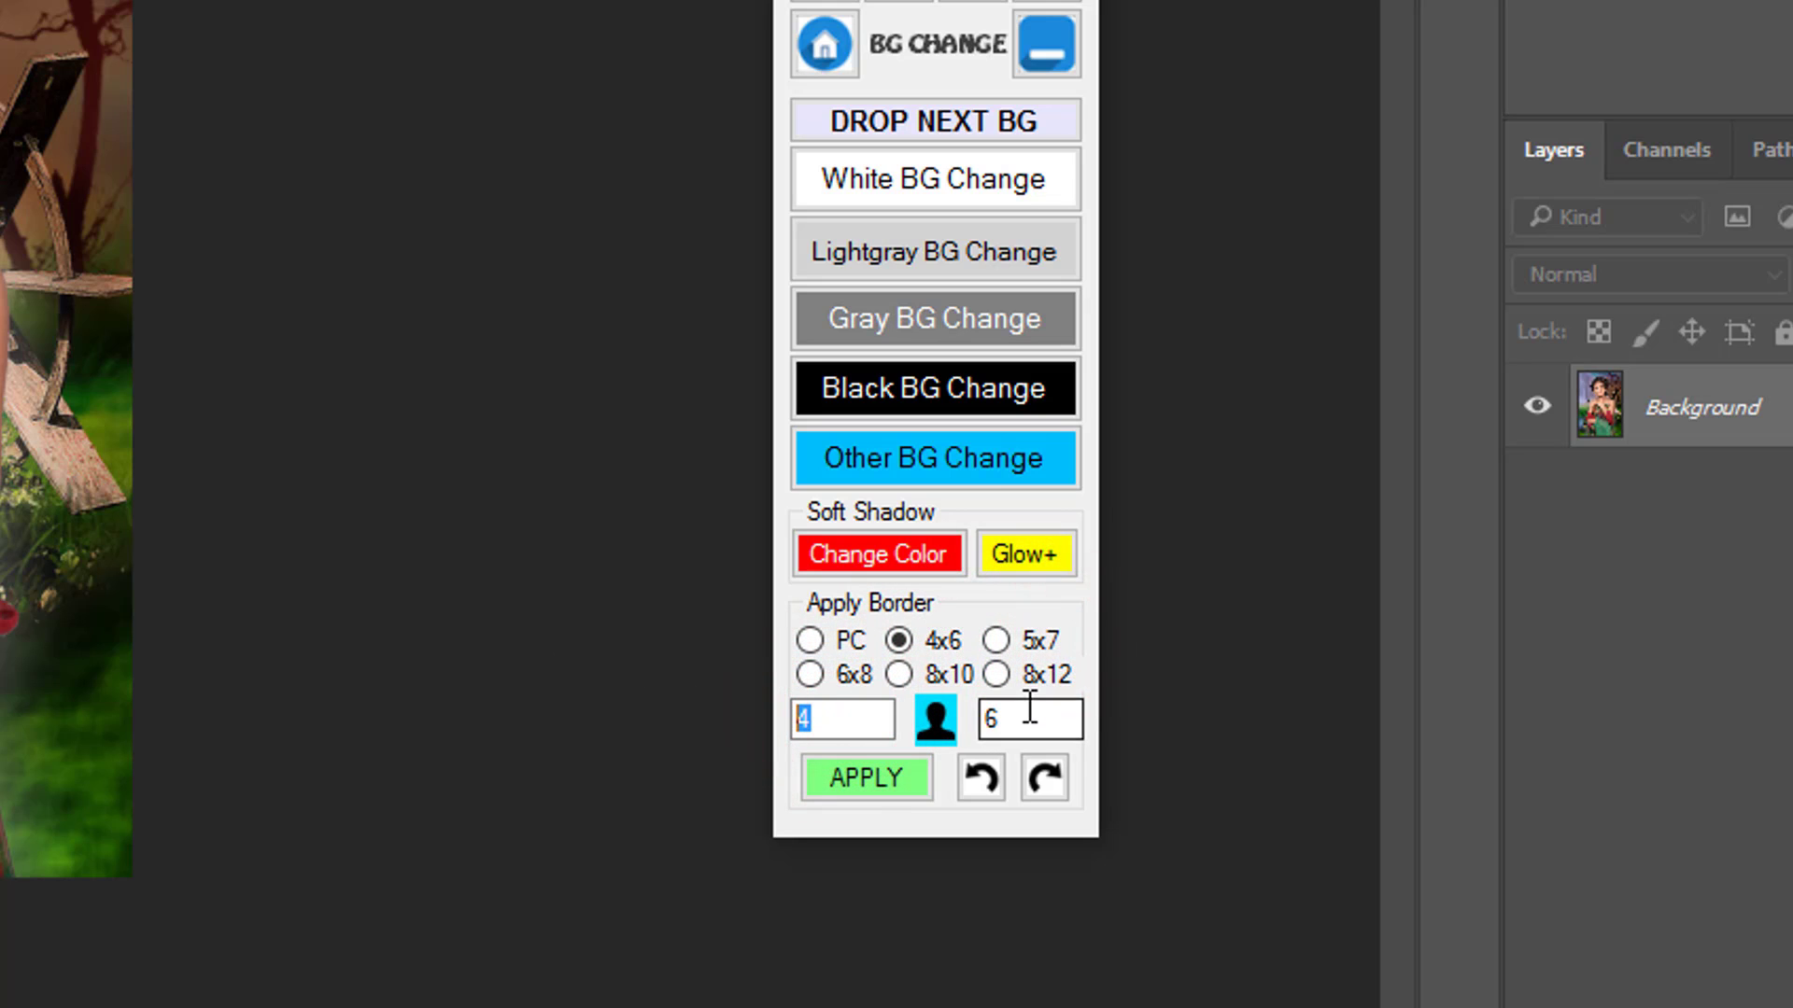
pyautogui.click(932, 723)
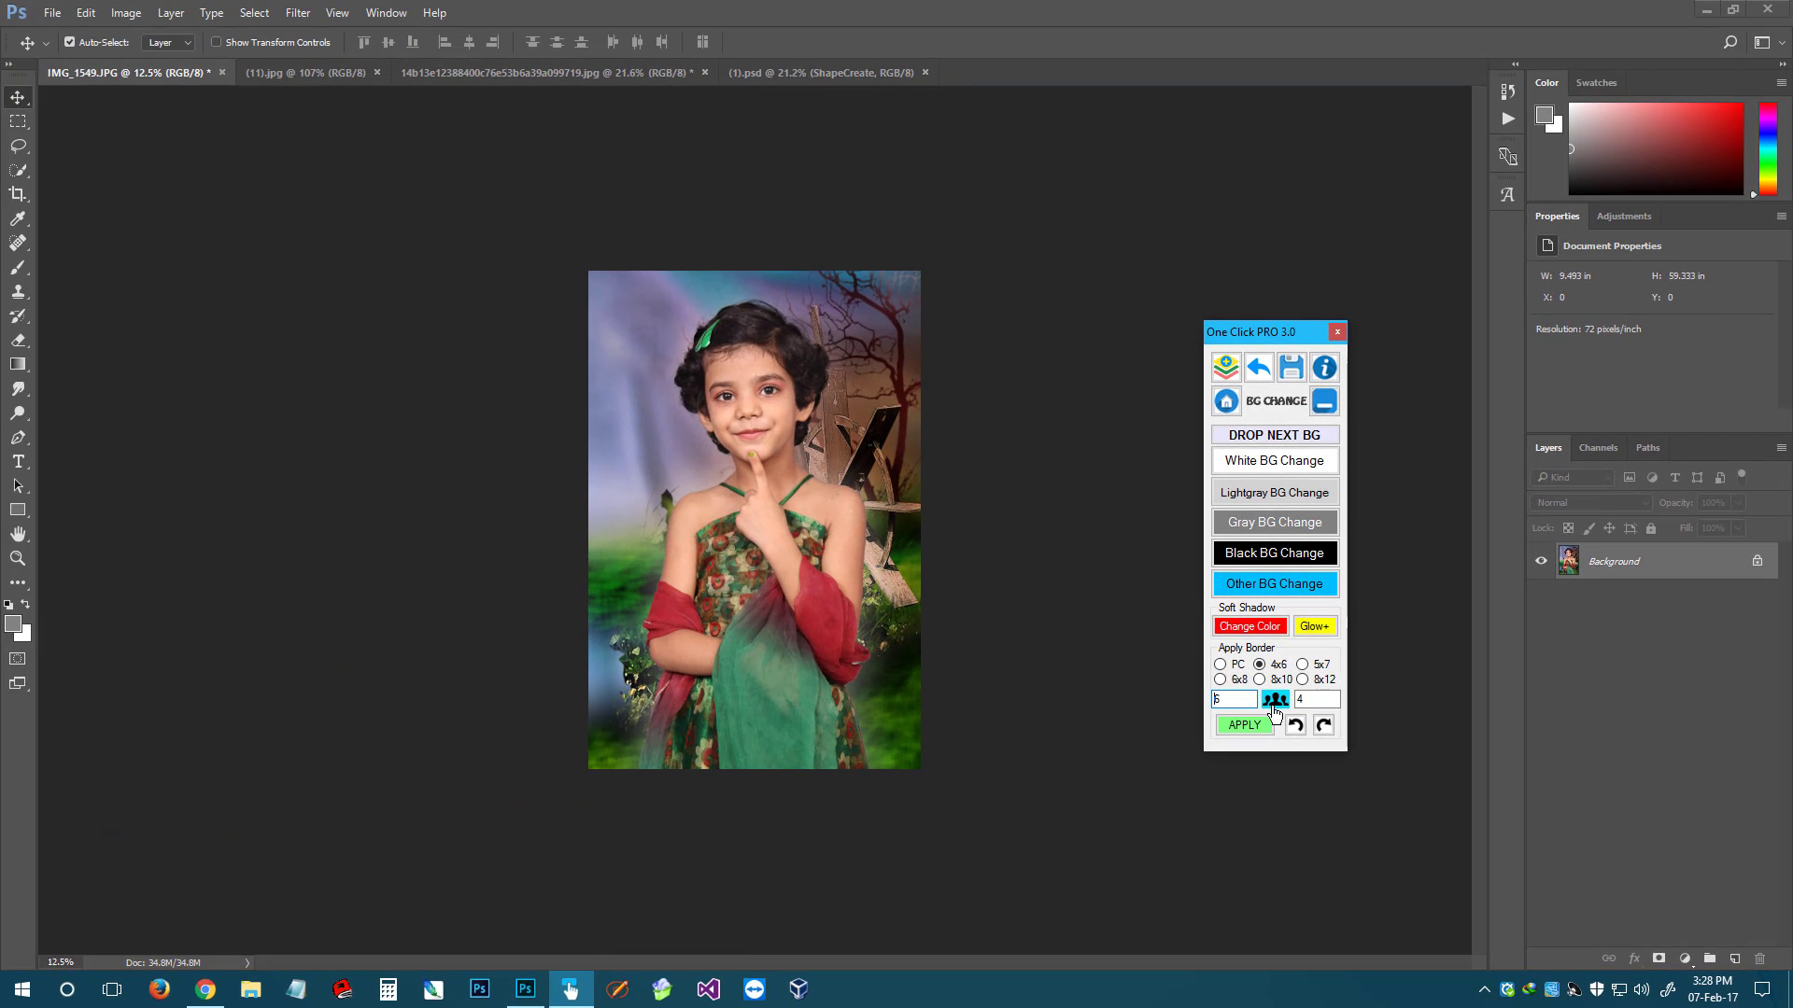
pyautogui.click(1274, 702)
pyautogui.click(801, 531)
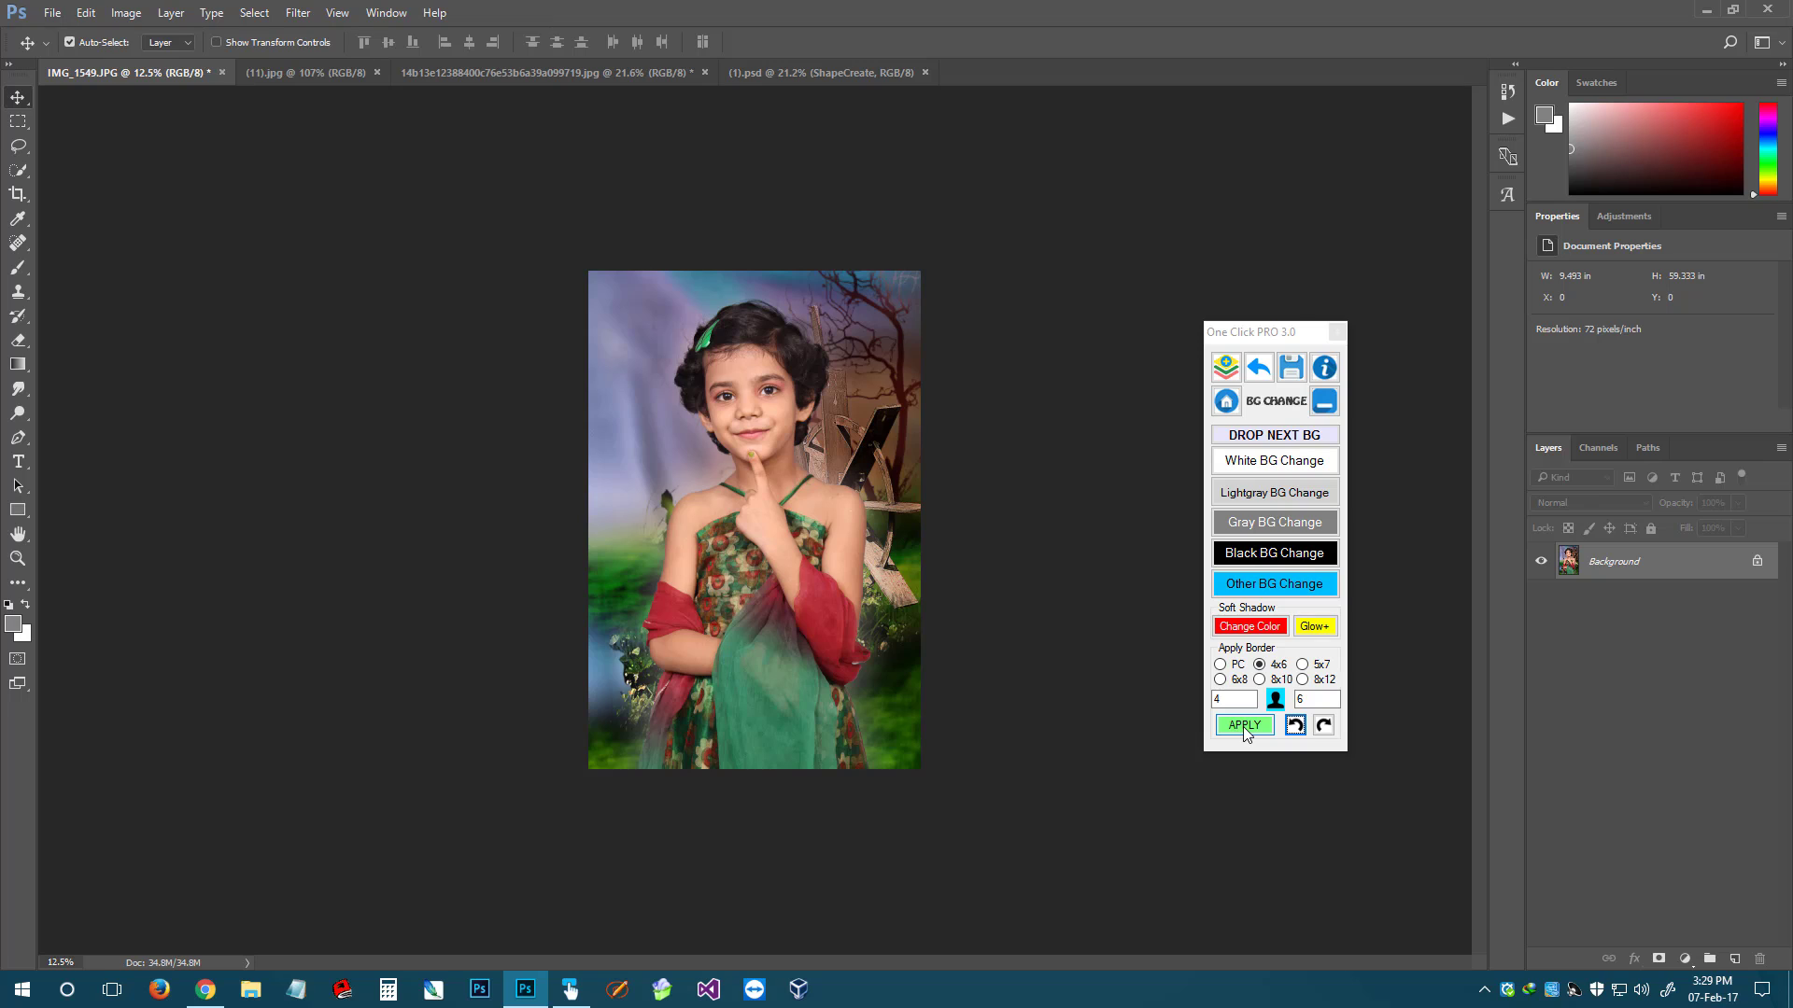
pyautogui.click(1275, 702)
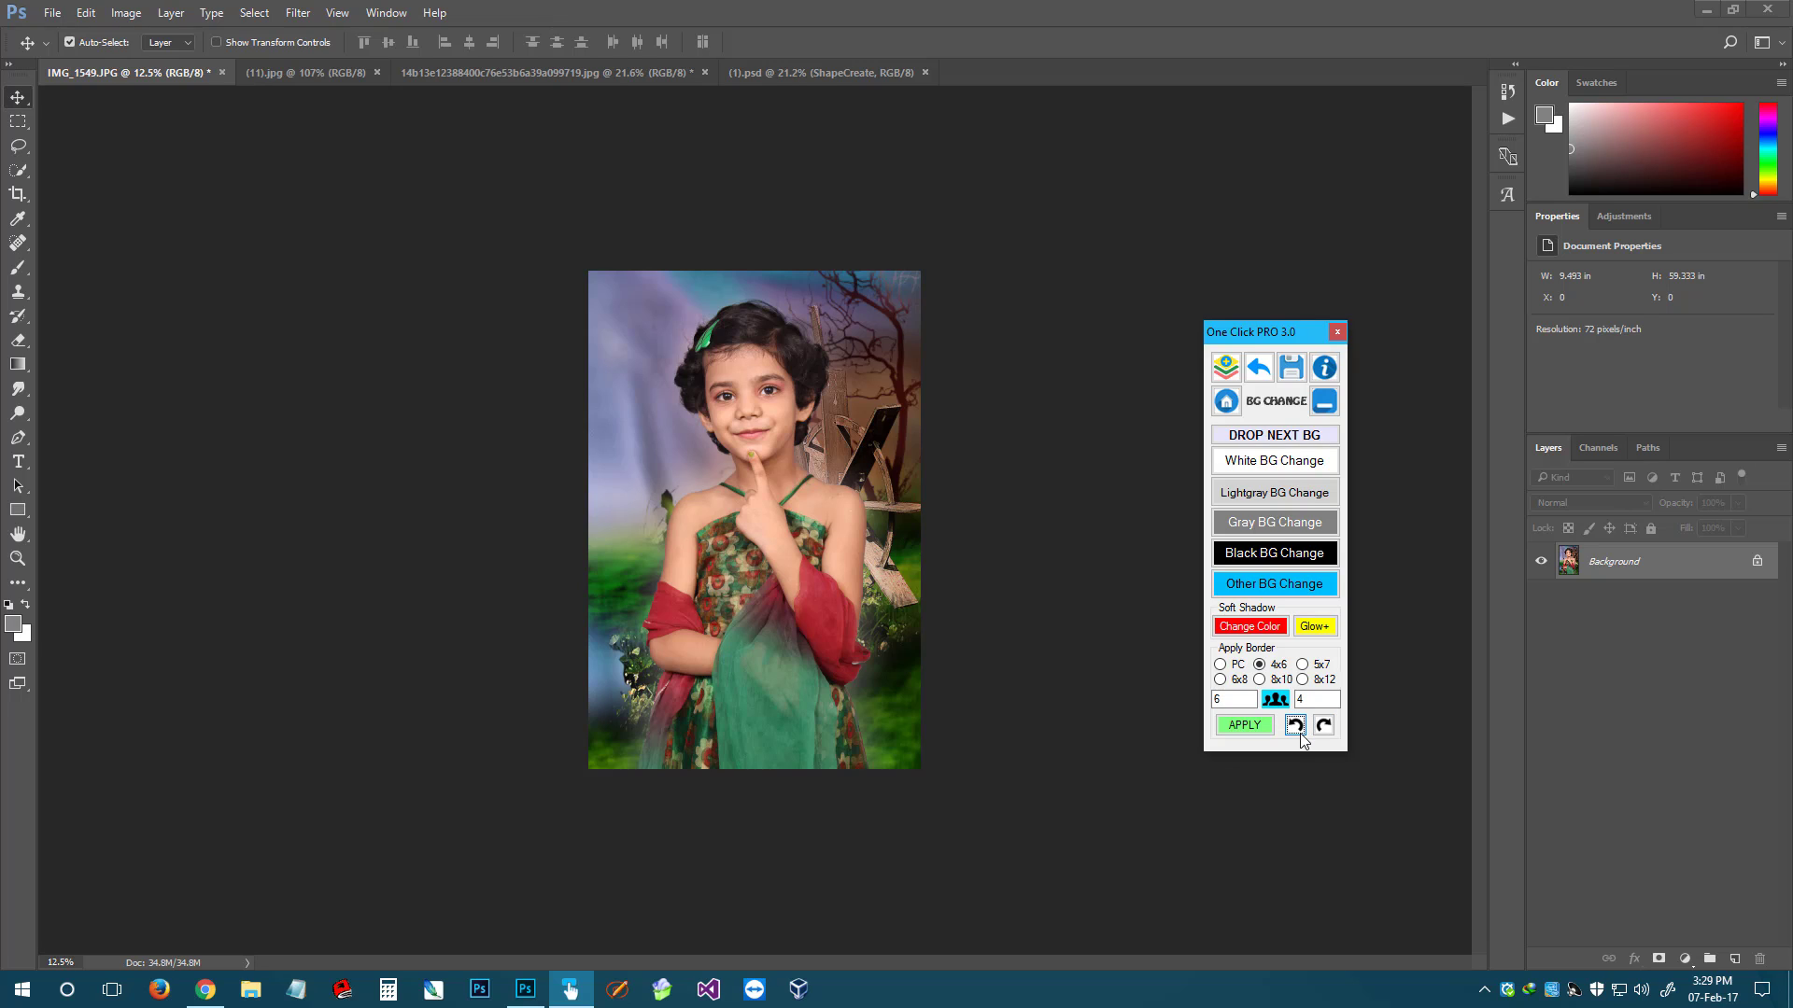
pyautogui.click(1274, 702)
# Start applying the 4x6 border and crop to 4 x 6 in at 300 px/in with the crop covering the whole photo
pyautogui.click(1244, 726)
pyautogui.click(752, 516)
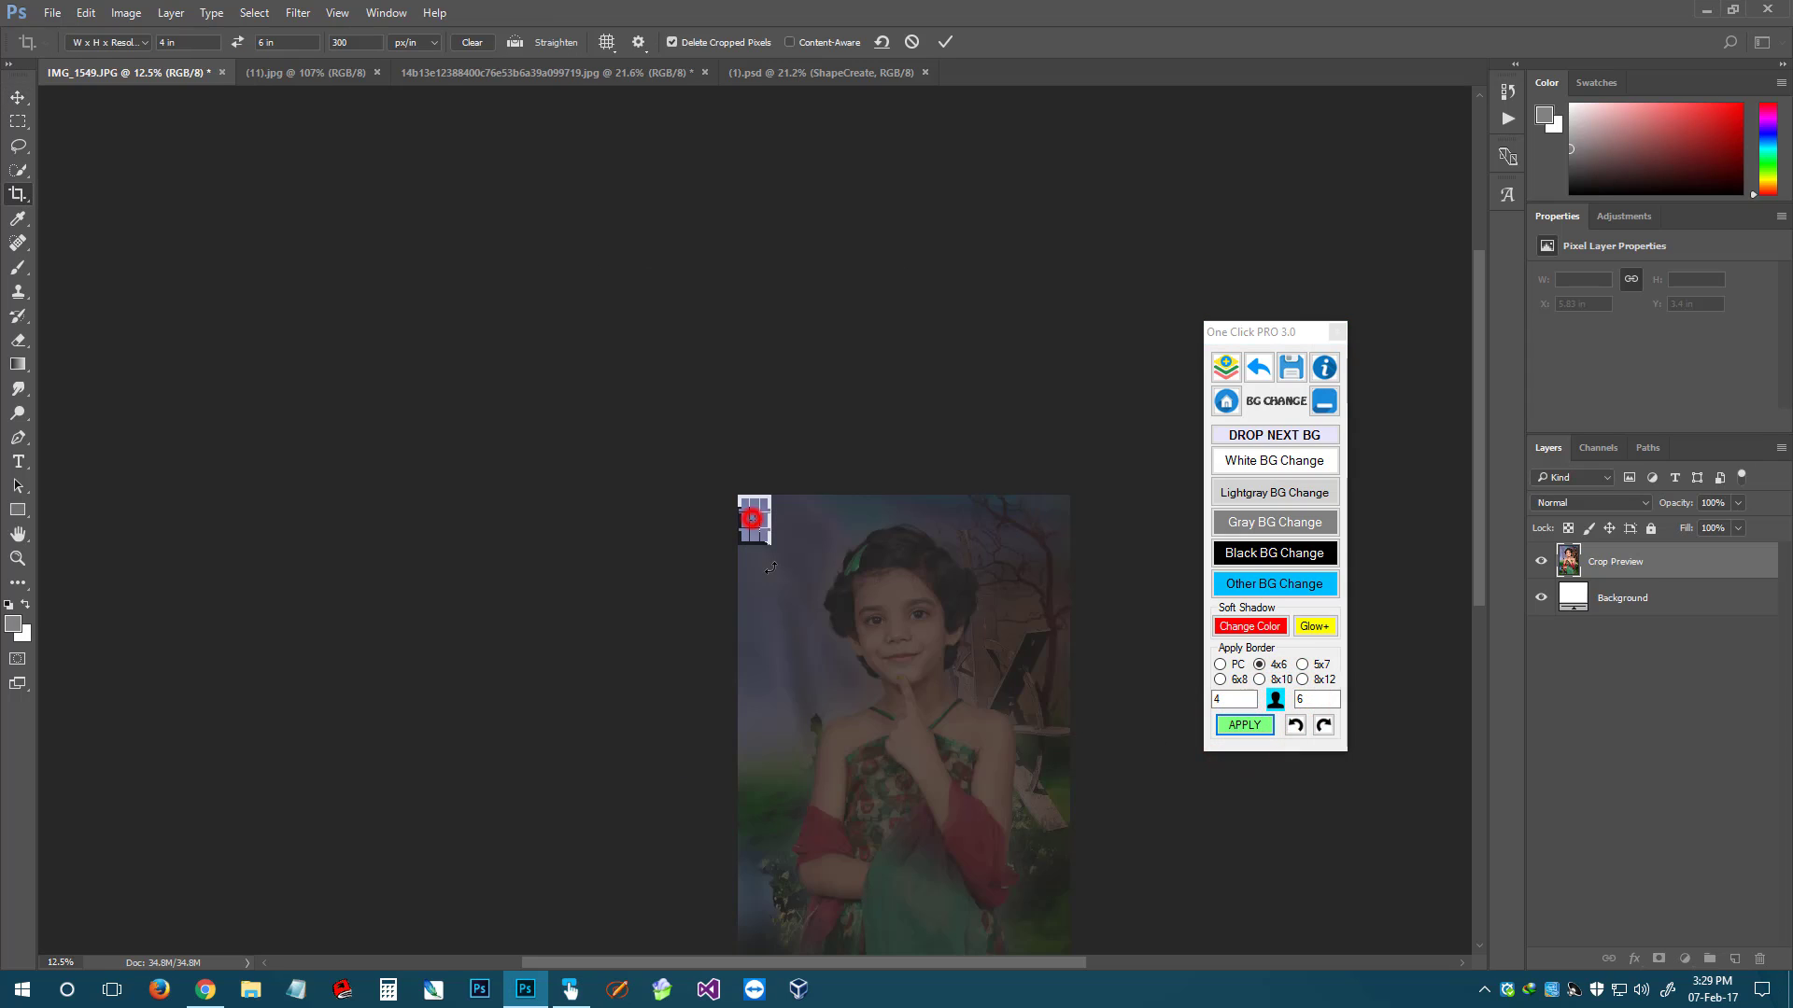
pyautogui.moveTo(768, 549); pyautogui.dragTo(917, 741)
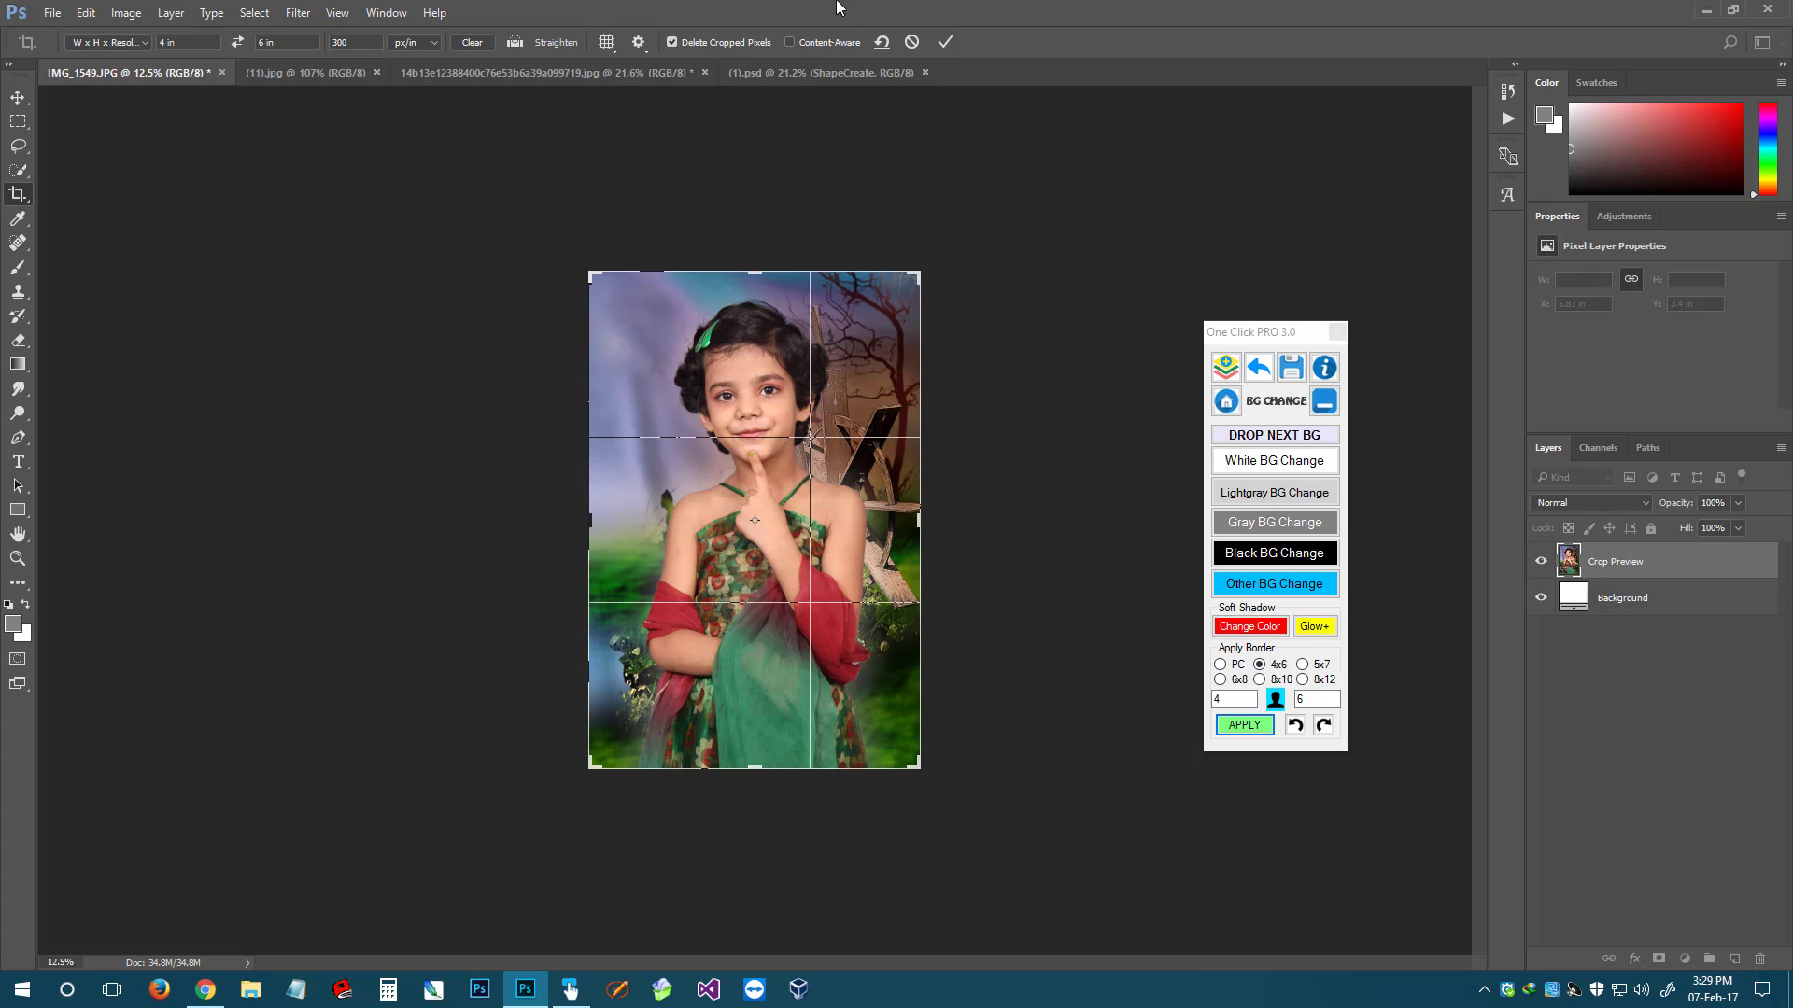
pyautogui.click(945, 42)
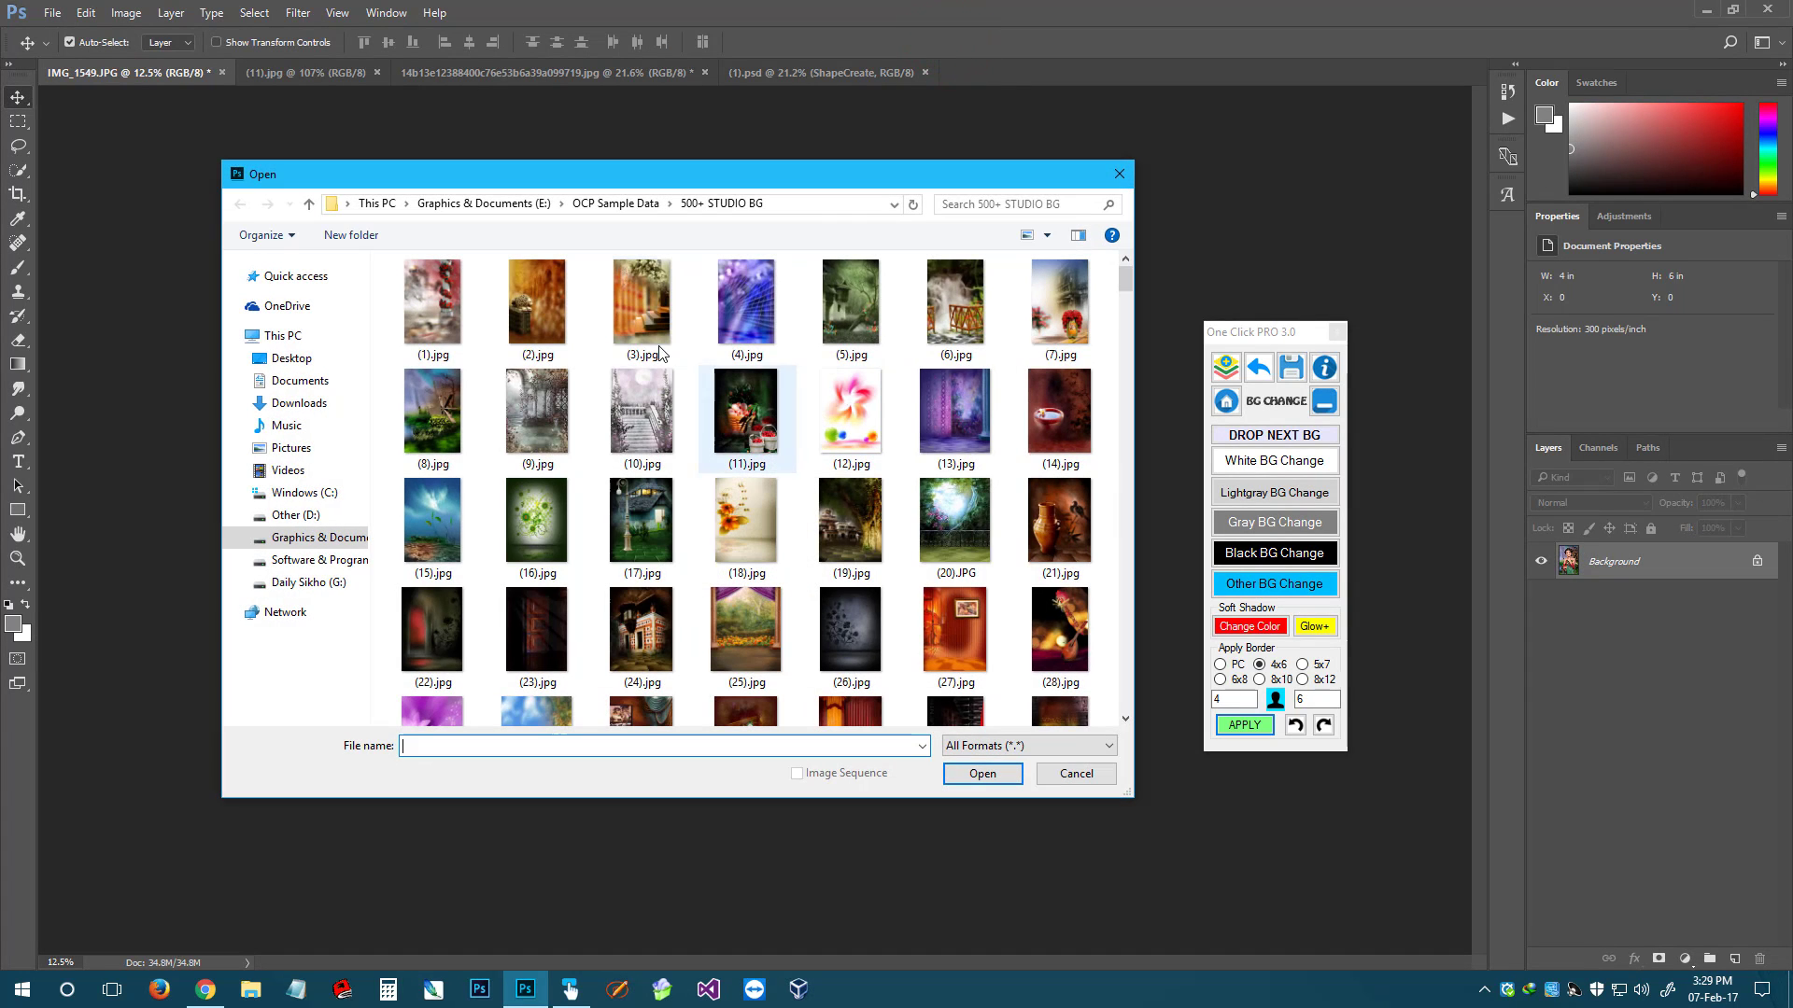
# Browse the 21 New Borders folder within VOL-1 BORDER & FRAMES for border designs, then return to the VOL-1 folder
pyautogui.click(586, 205)
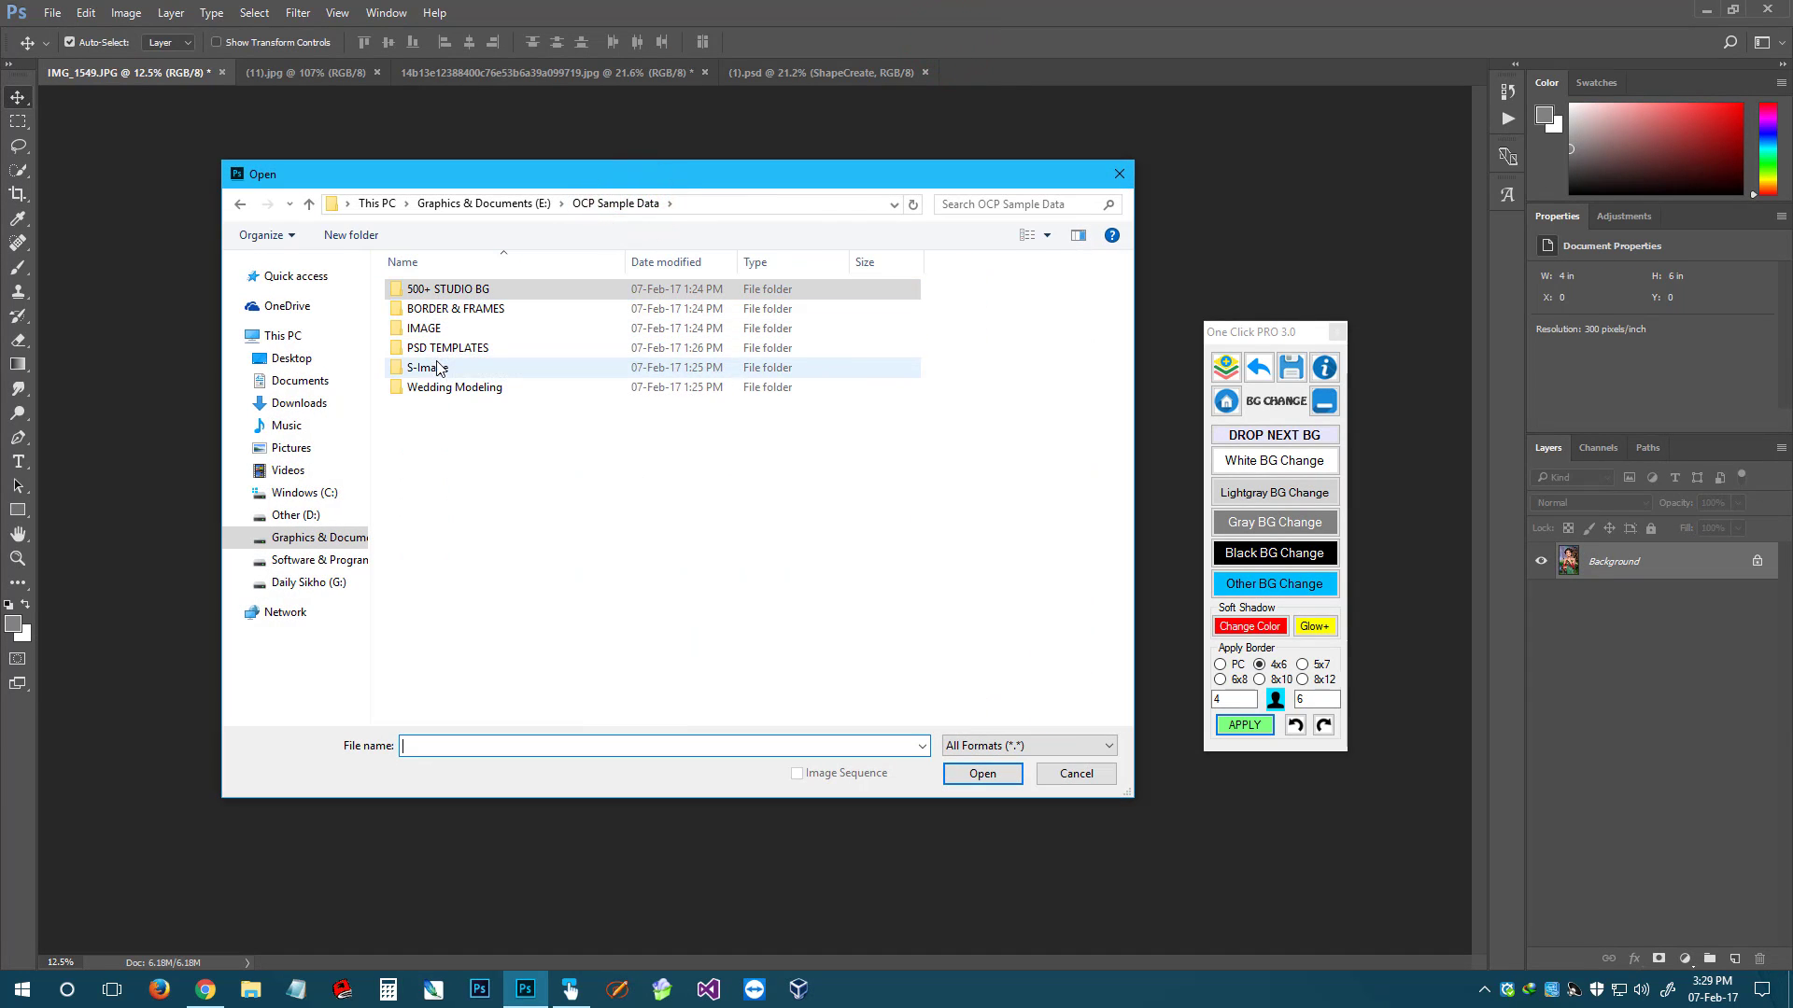
pyautogui.doubleClick(439, 309)
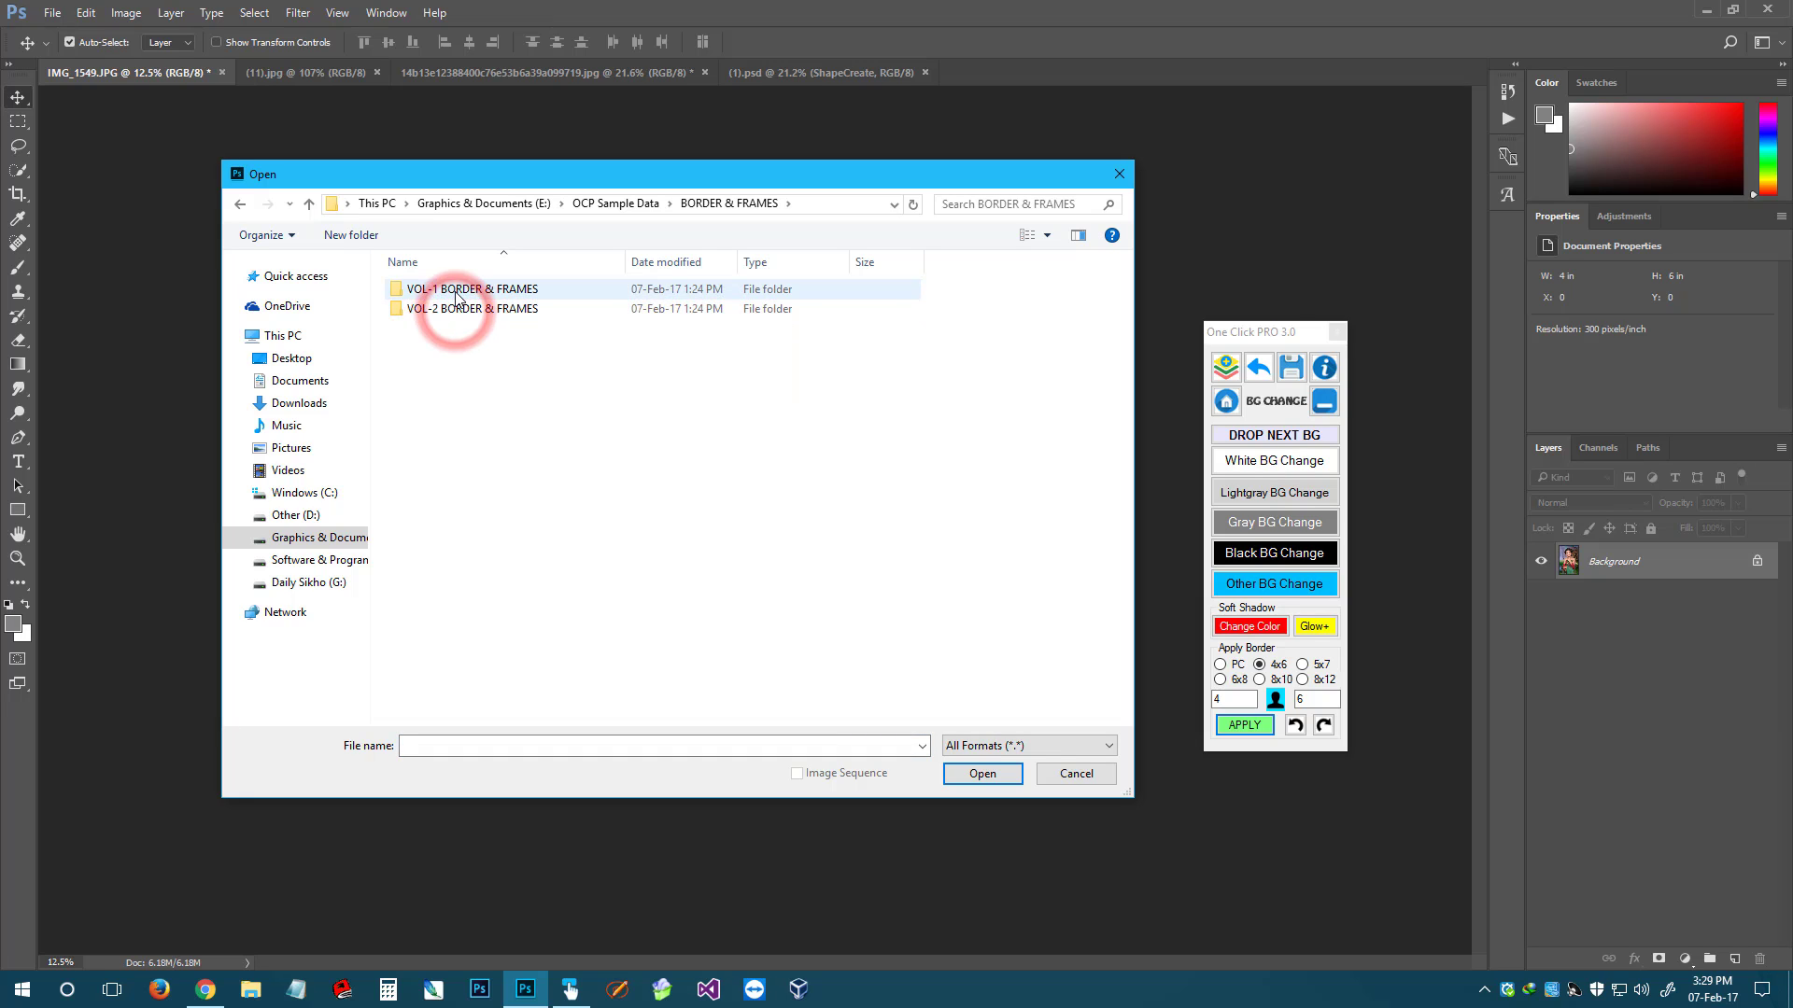
pyautogui.moveTo(487, 364); pyautogui.dragTo(493, 264)
pyautogui.click(525, 376)
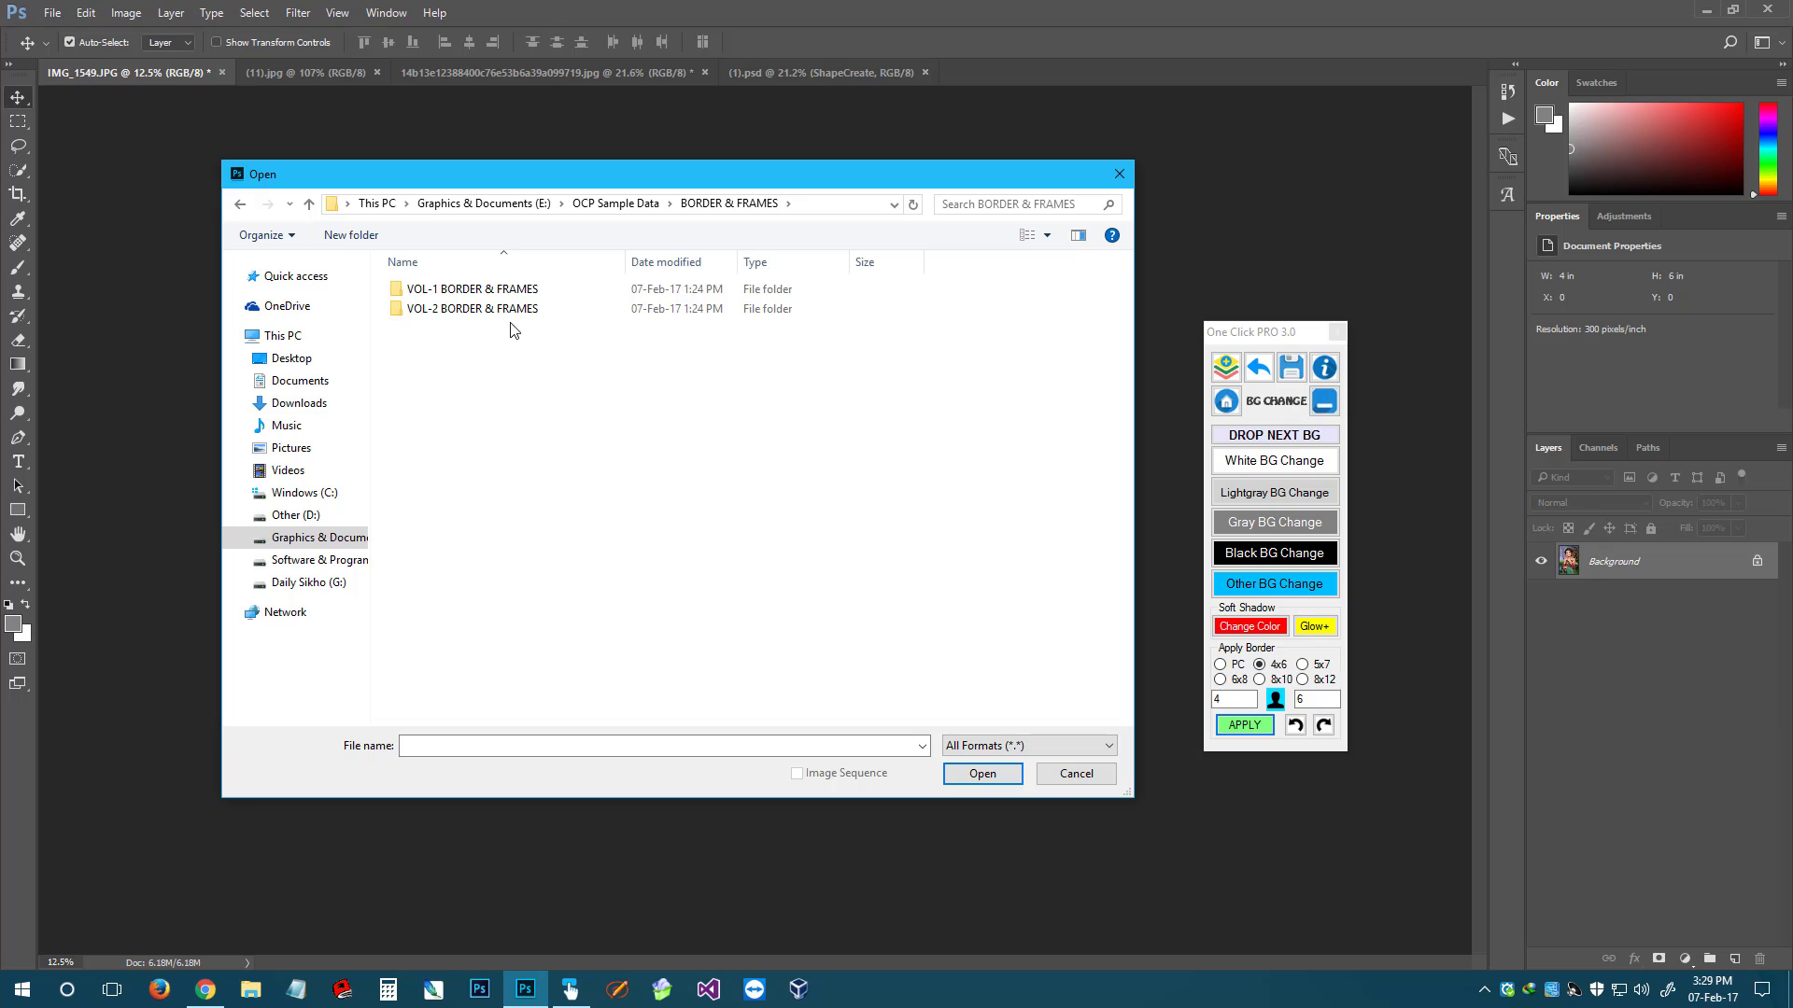
pyautogui.doubleClick(513, 289)
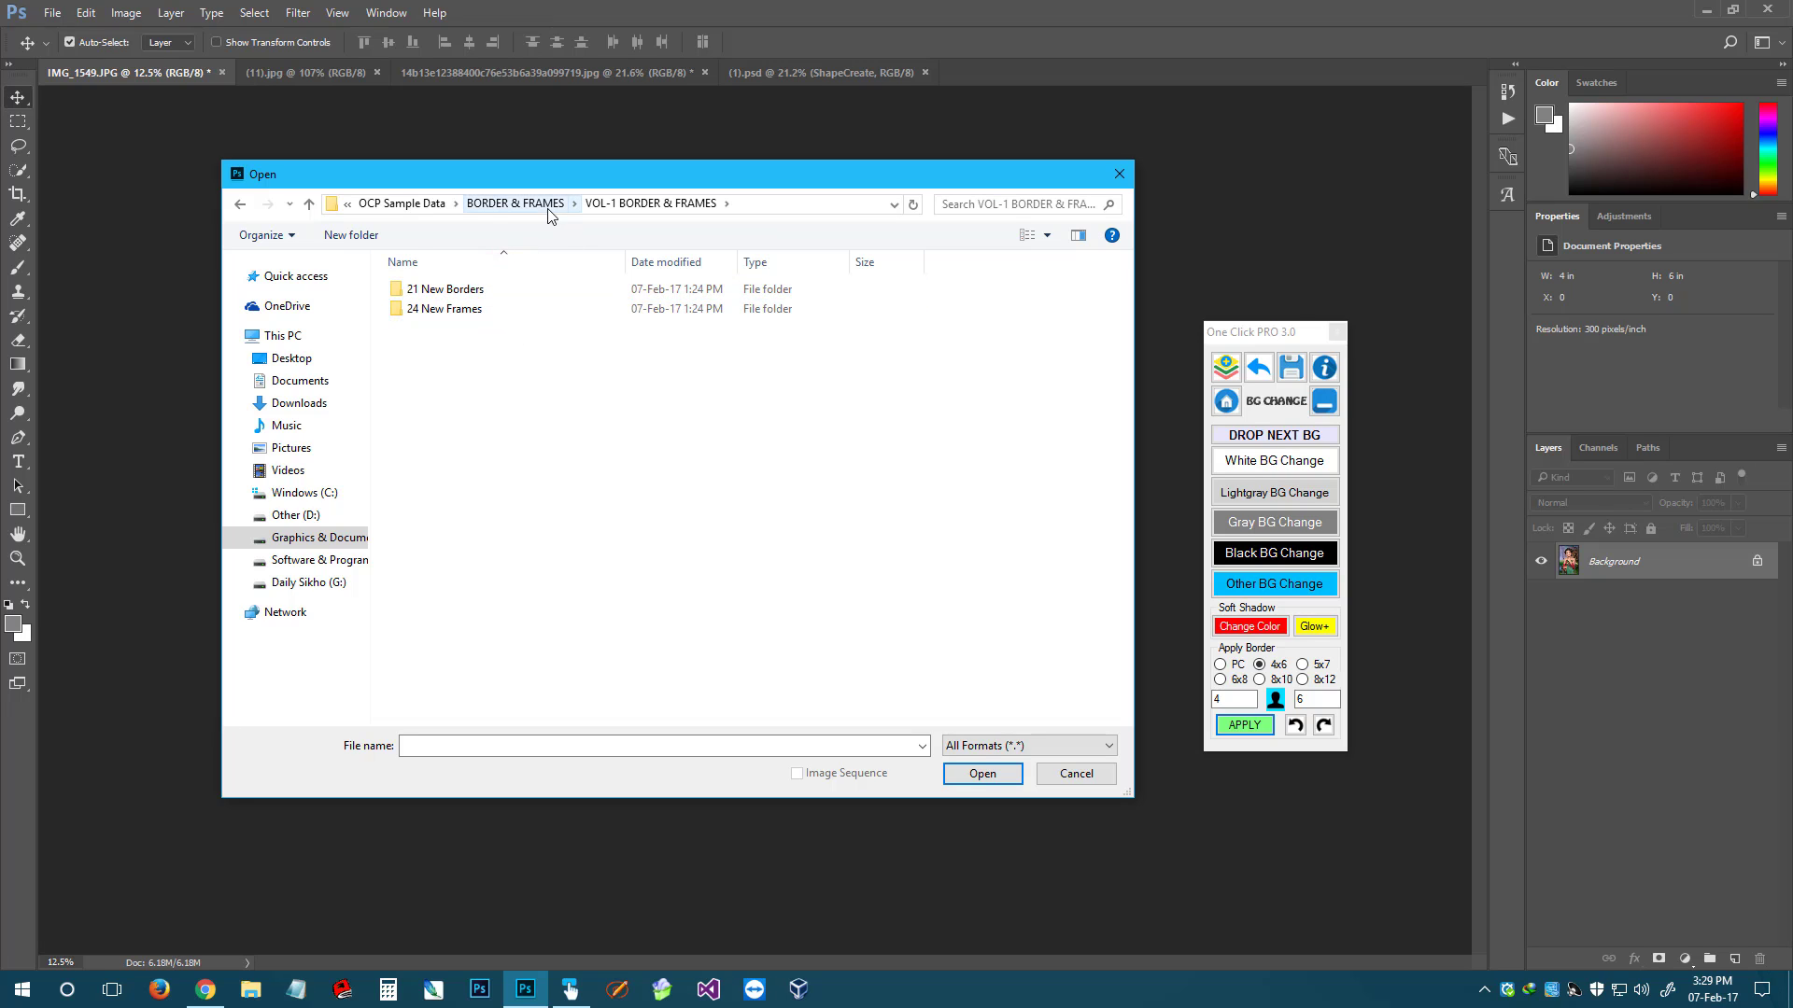
pyautogui.doubleClick(461, 291)
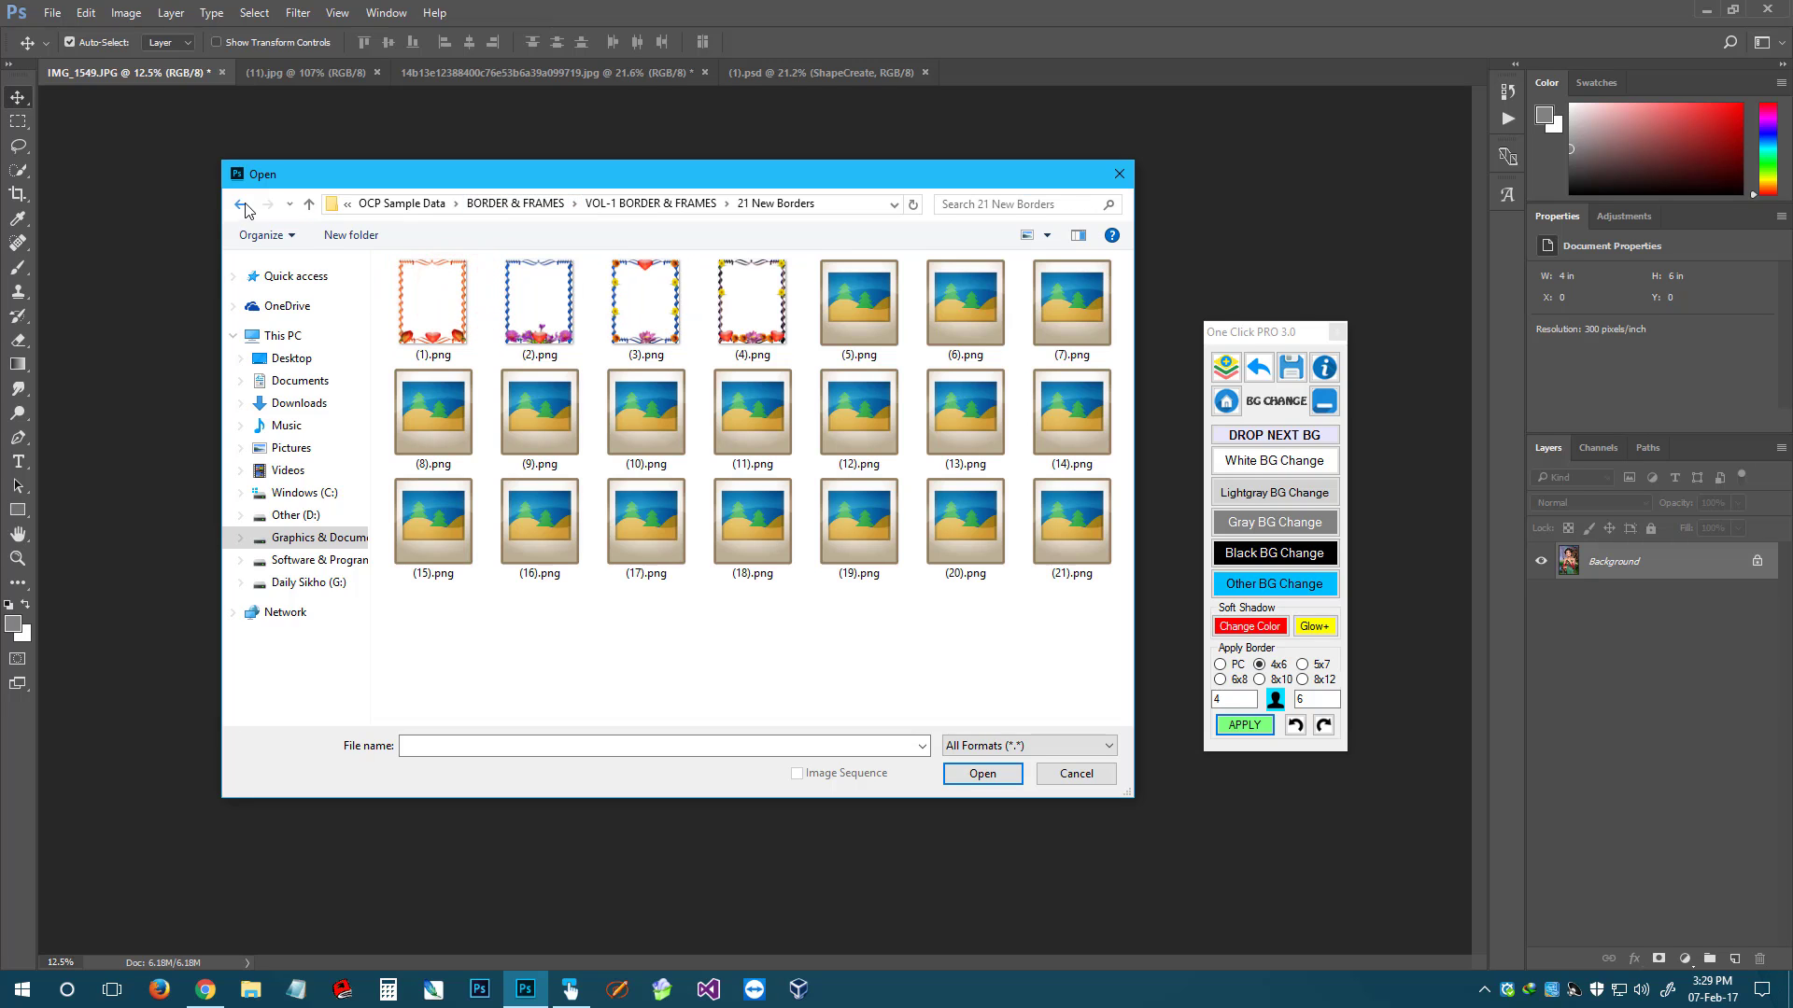
pyautogui.click(241, 205)
# Open the red frame (1).png from the 24 New Frames folder as the photo's border and view the framed photo up close
pyautogui.doubleClick(432, 308)
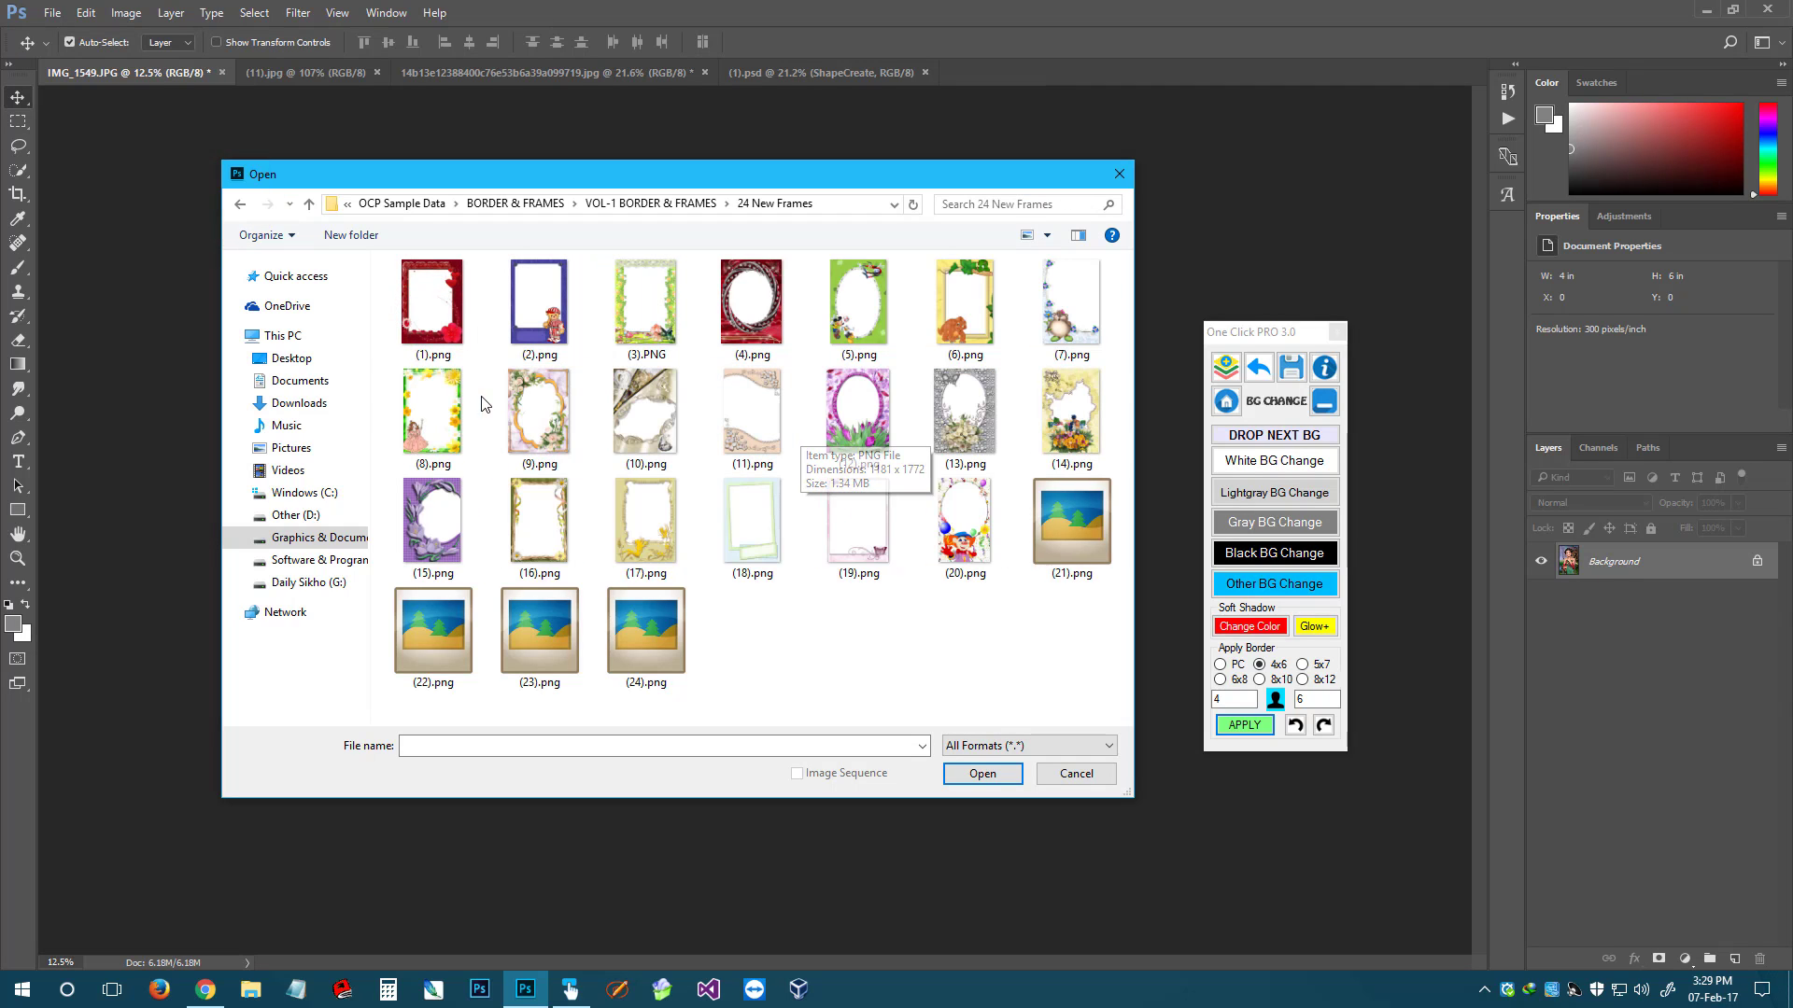
pyautogui.click(437, 338)
pyautogui.click(980, 773)
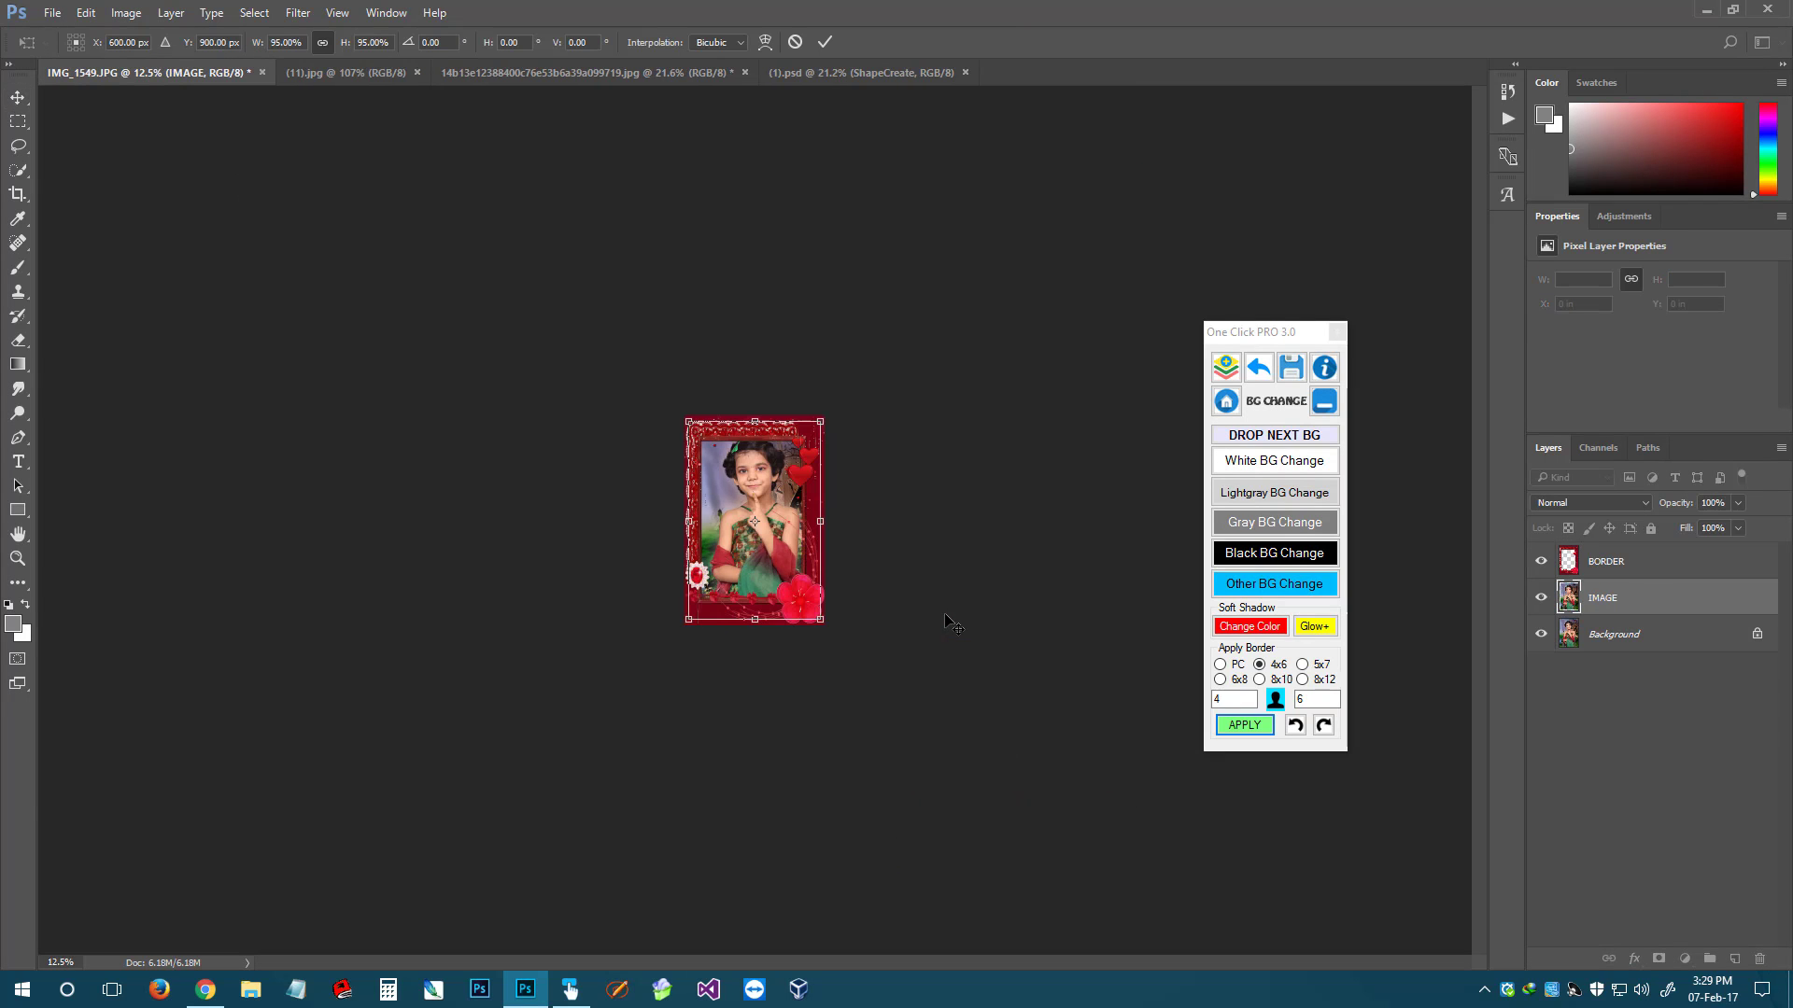
pyautogui.hotkey('ctrl', '+')
pyautogui.hotkey('ctrl', '+')
pyautogui.hotkey('ctrl', '+')
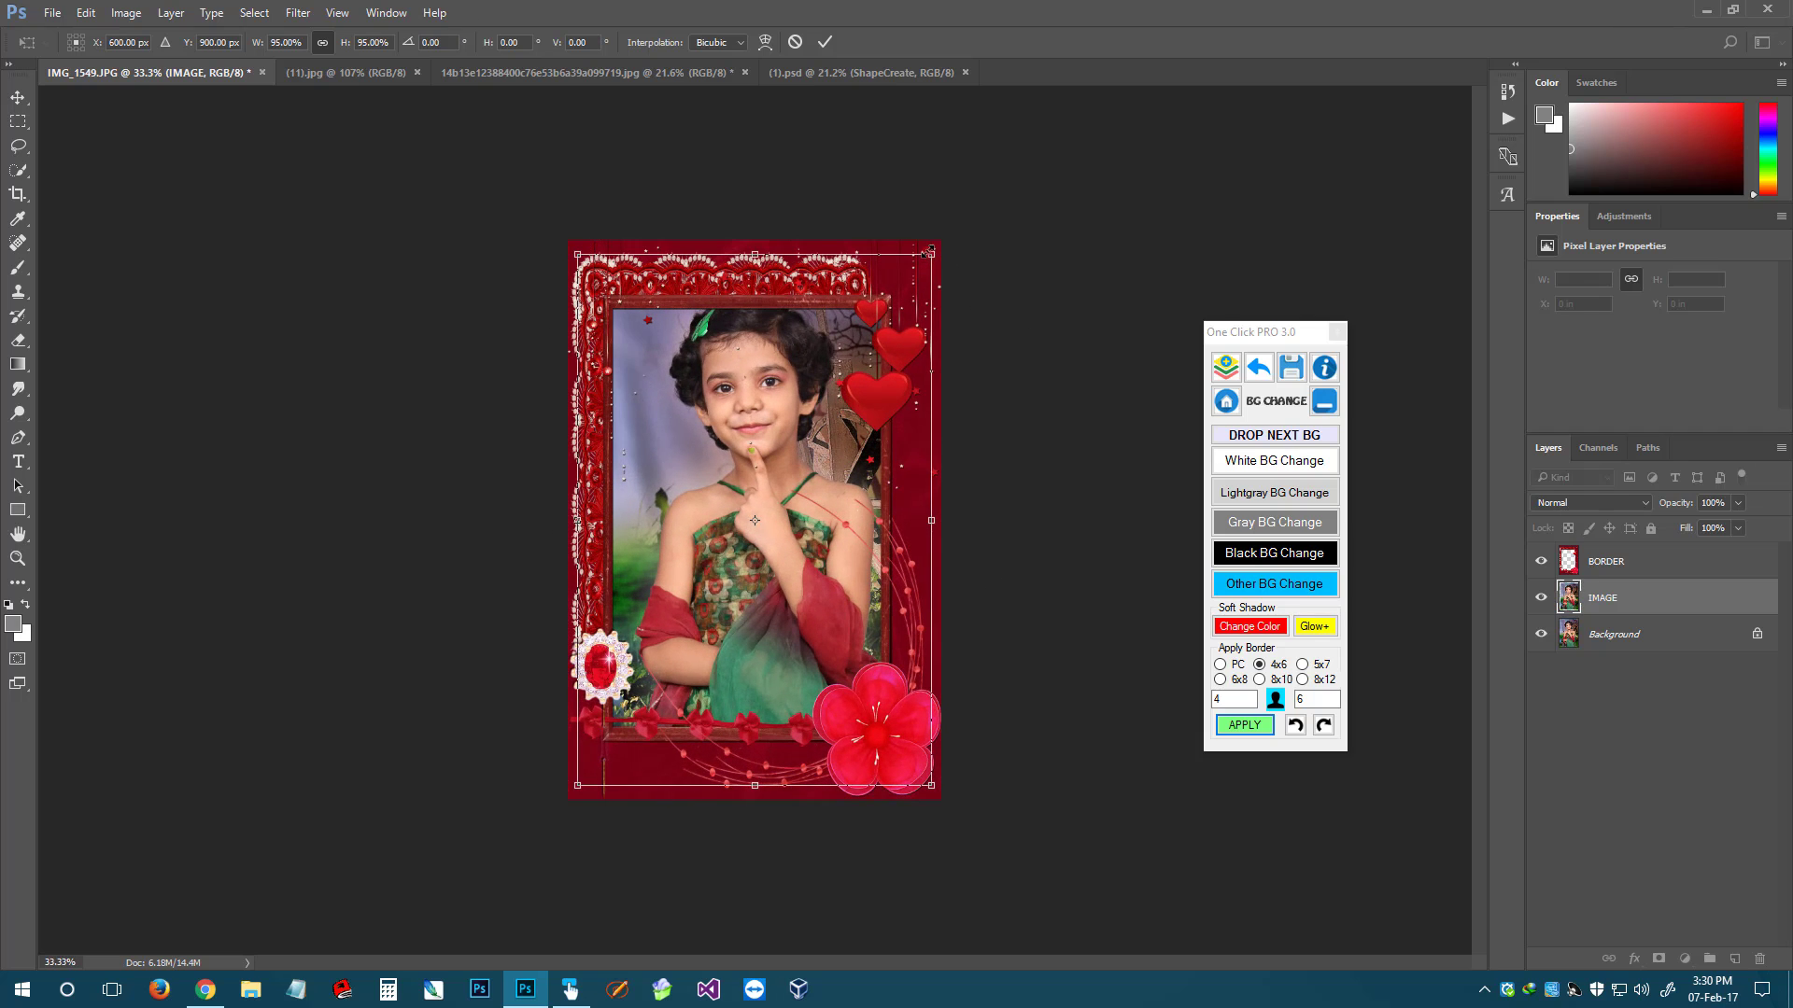
# Scale the child photo down to about 79% so it fits inside the red frame's opening, and commit the framing
pyautogui.moveTo(927, 253); pyautogui.dragTo(887, 282)
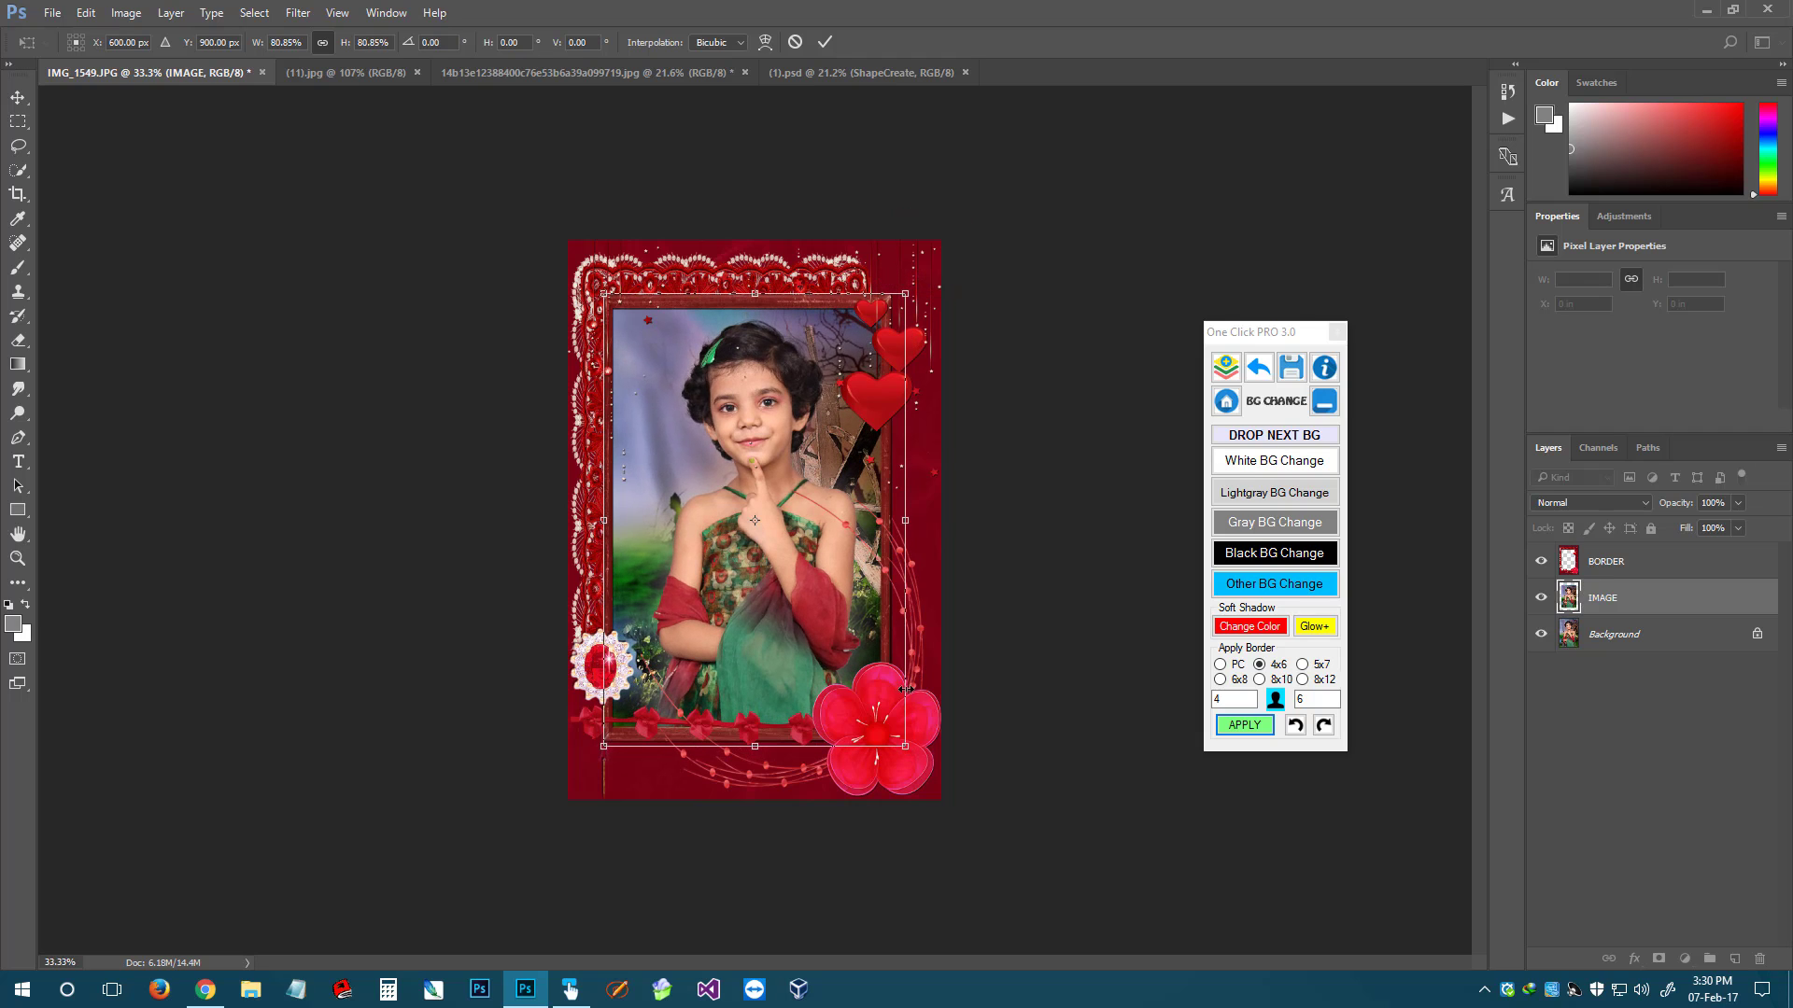
pyautogui.moveTo(904, 750); pyautogui.dragTo(898, 734)
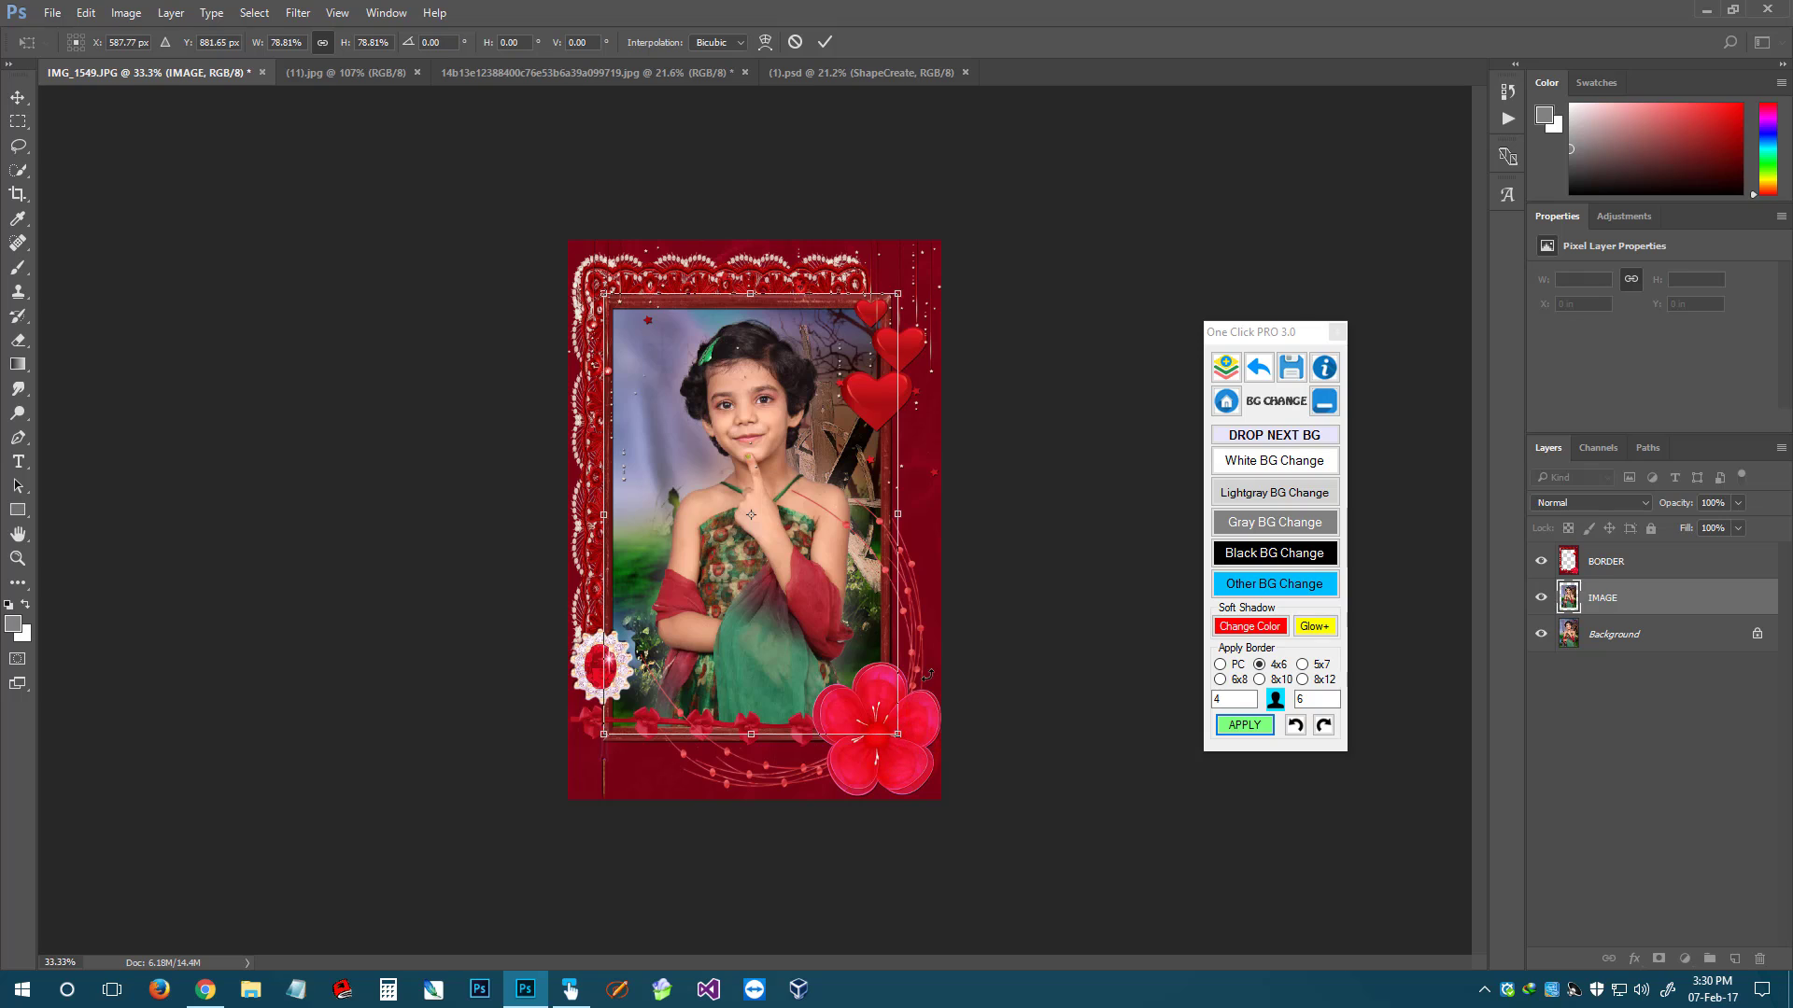
pyautogui.press('Return')
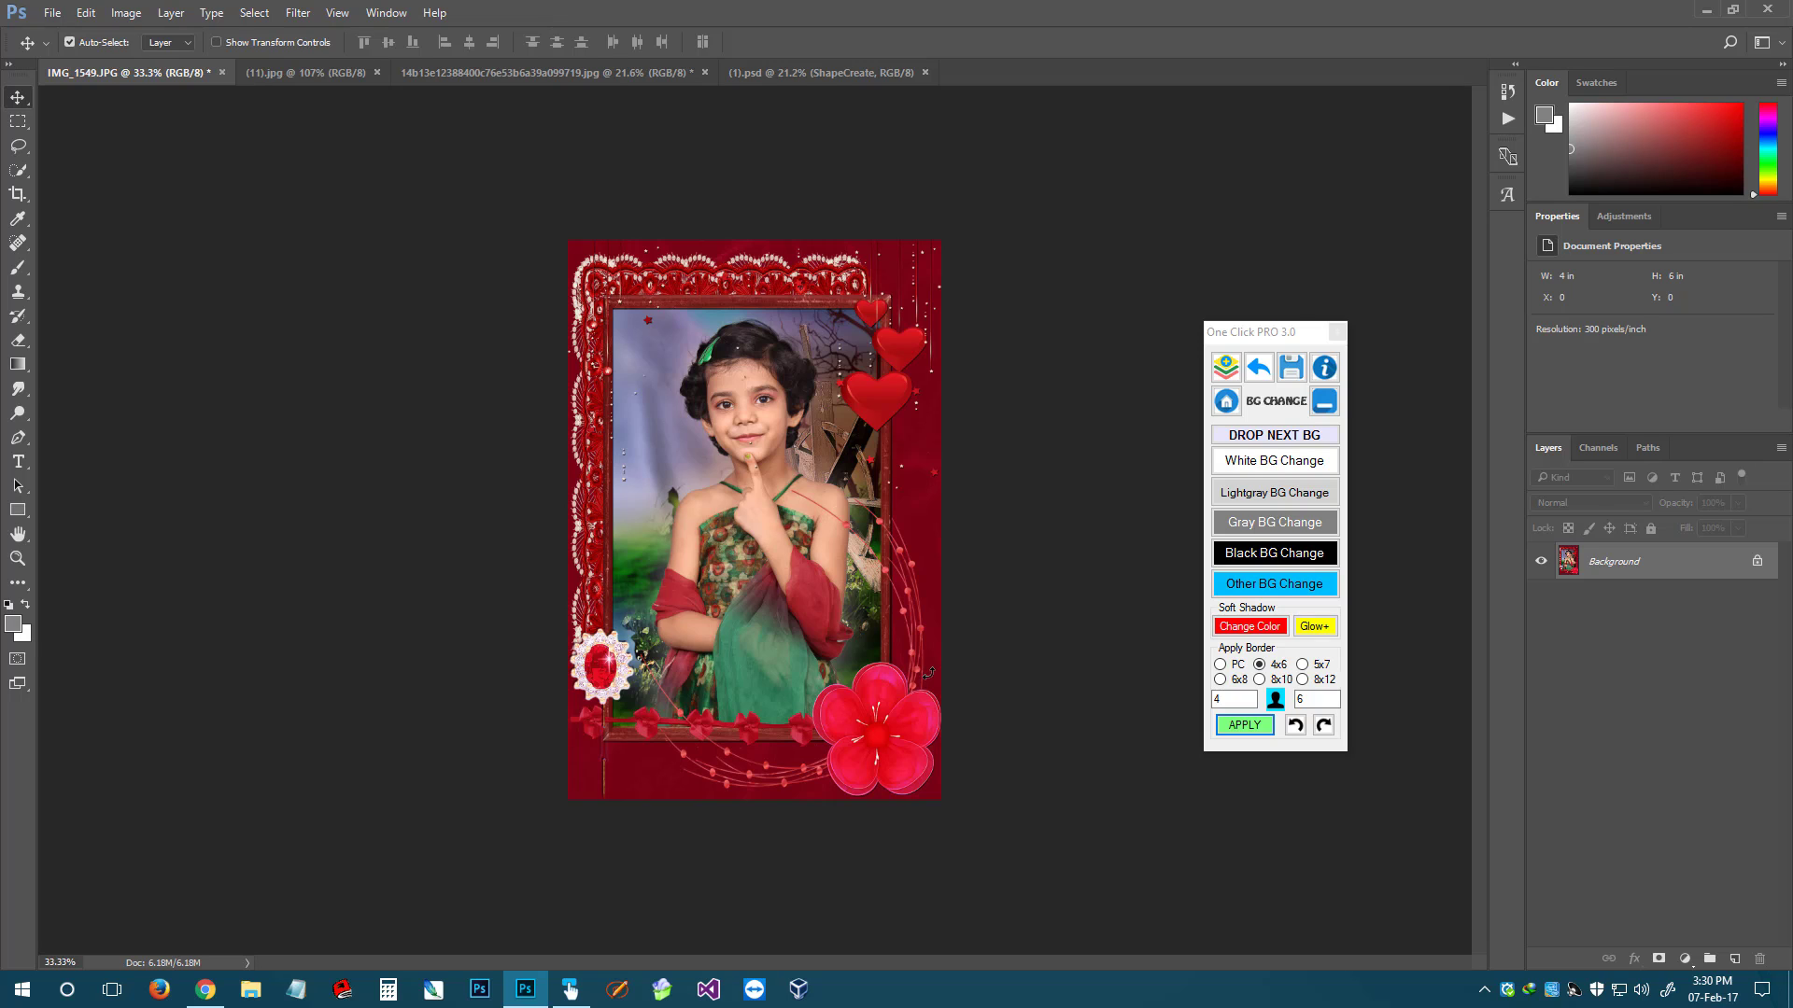
# Look over the One Click PRO Passport layout options and return to the home page
pyautogui.click(1225, 404)
pyautogui.click(1285, 605)
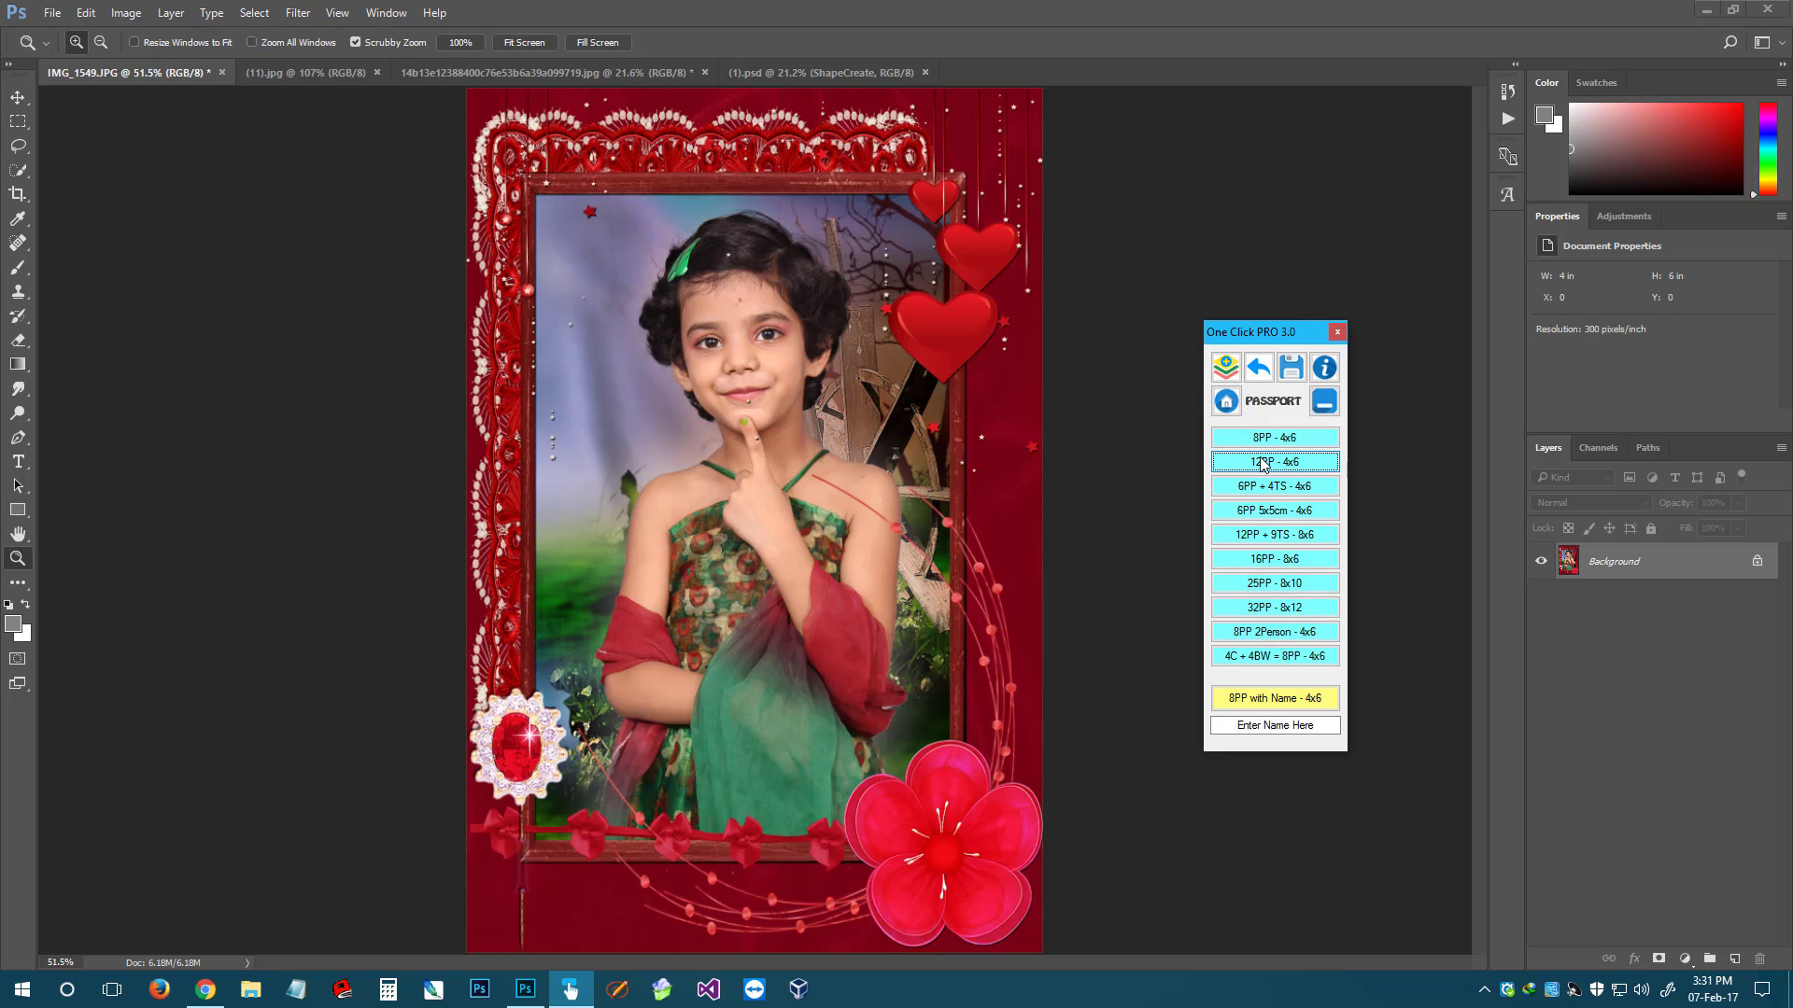
pyautogui.click(1225, 402)
# Revert IMG_1549.JPG to its original state and open the Effects tools
pyautogui.click(1258, 367)
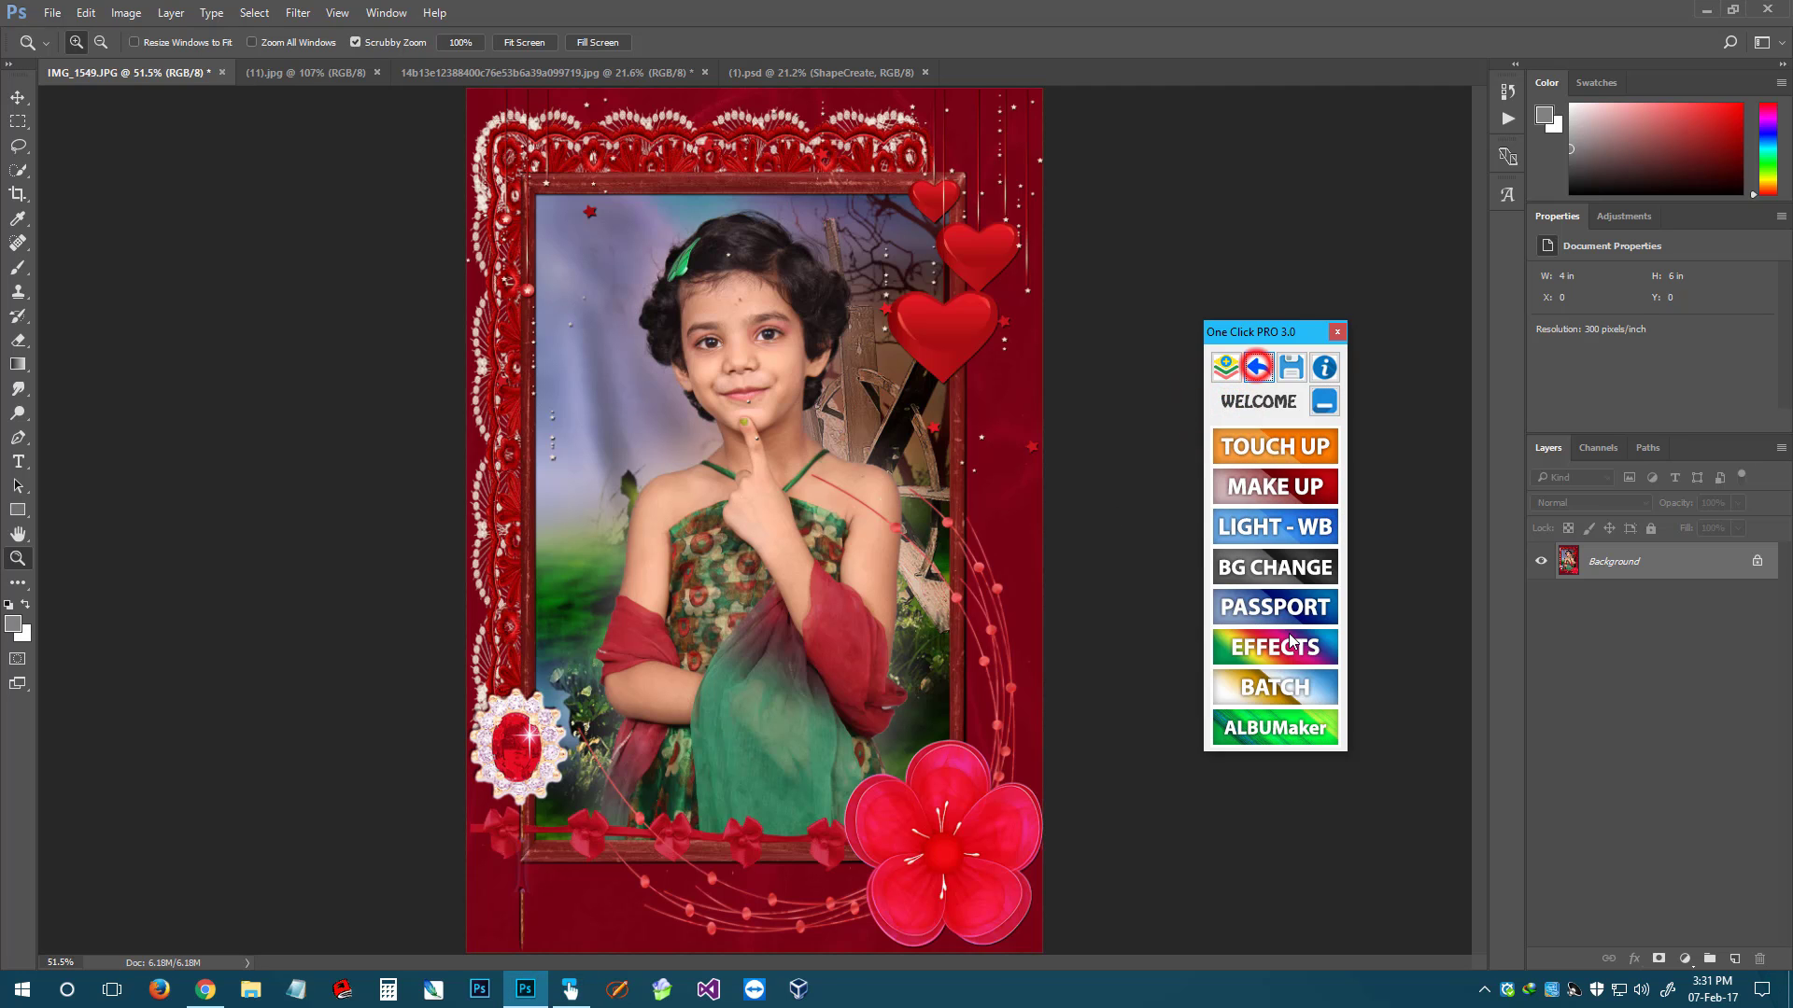
pyautogui.click(863, 472)
pyautogui.click(1216, 651)
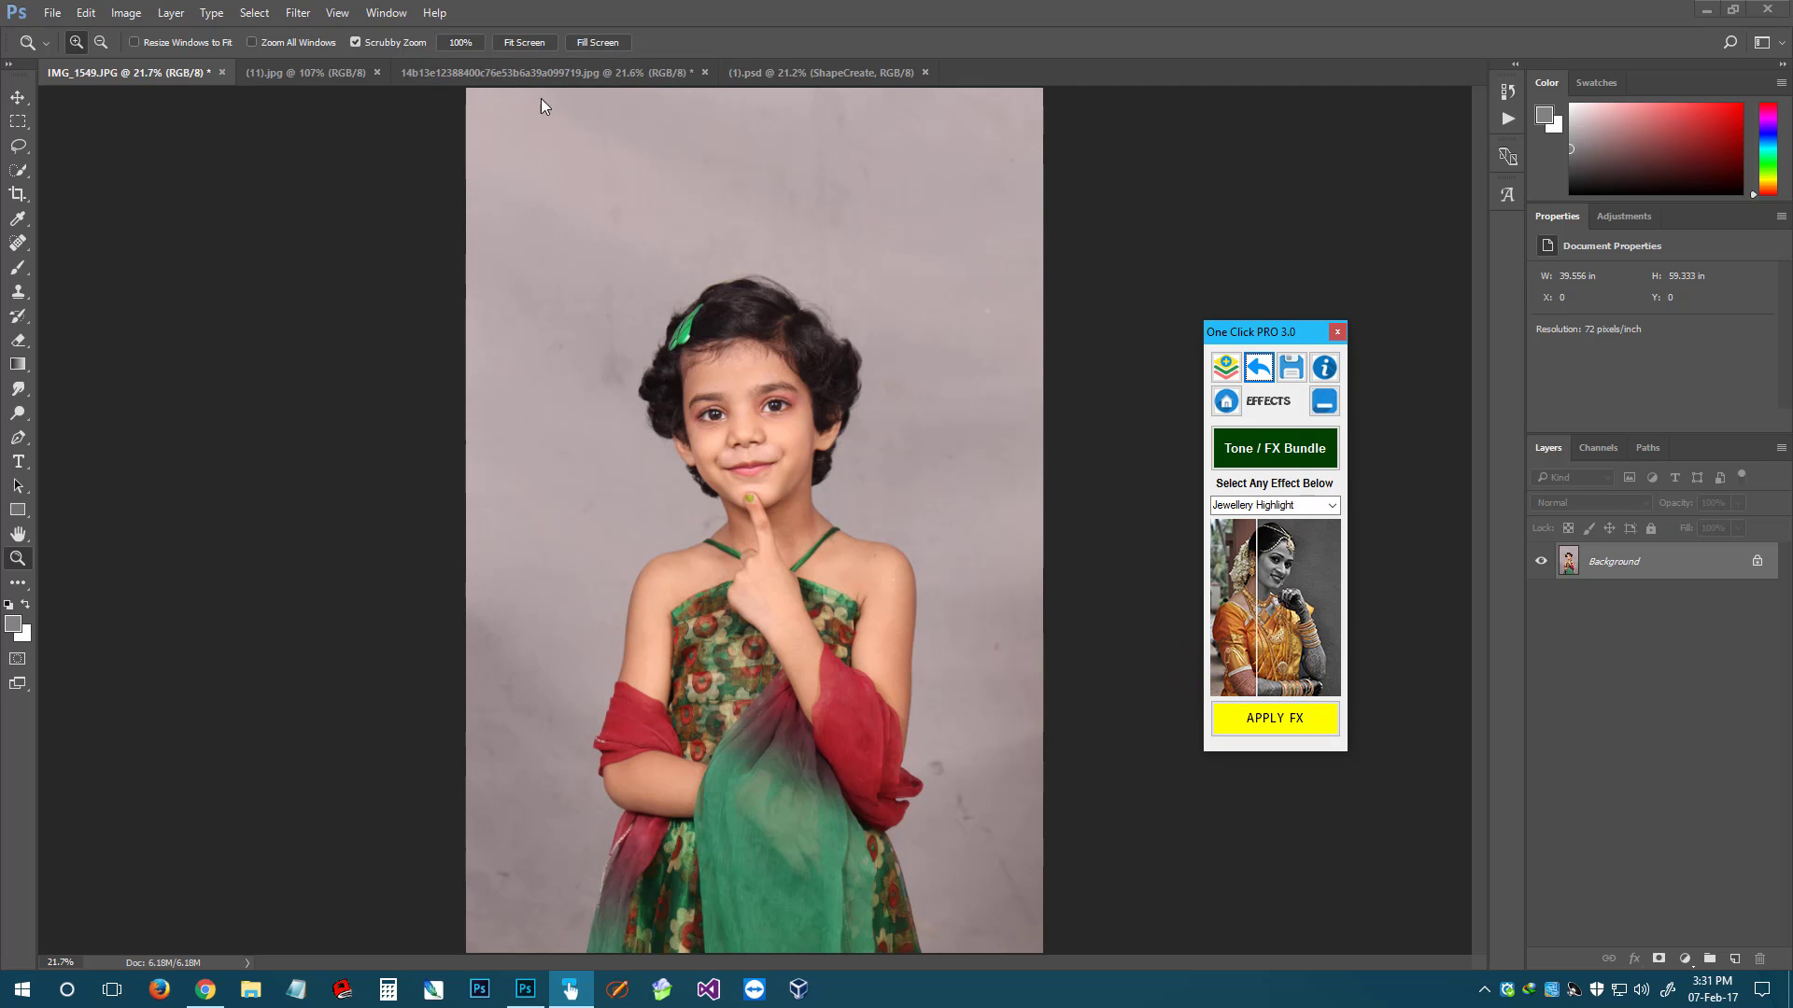
# Bring up (11).jpg at 100% zoom and move the One Click PRO window clear of the photo
pyautogui.click(315, 72)
pyautogui.rightClick(762, 344)
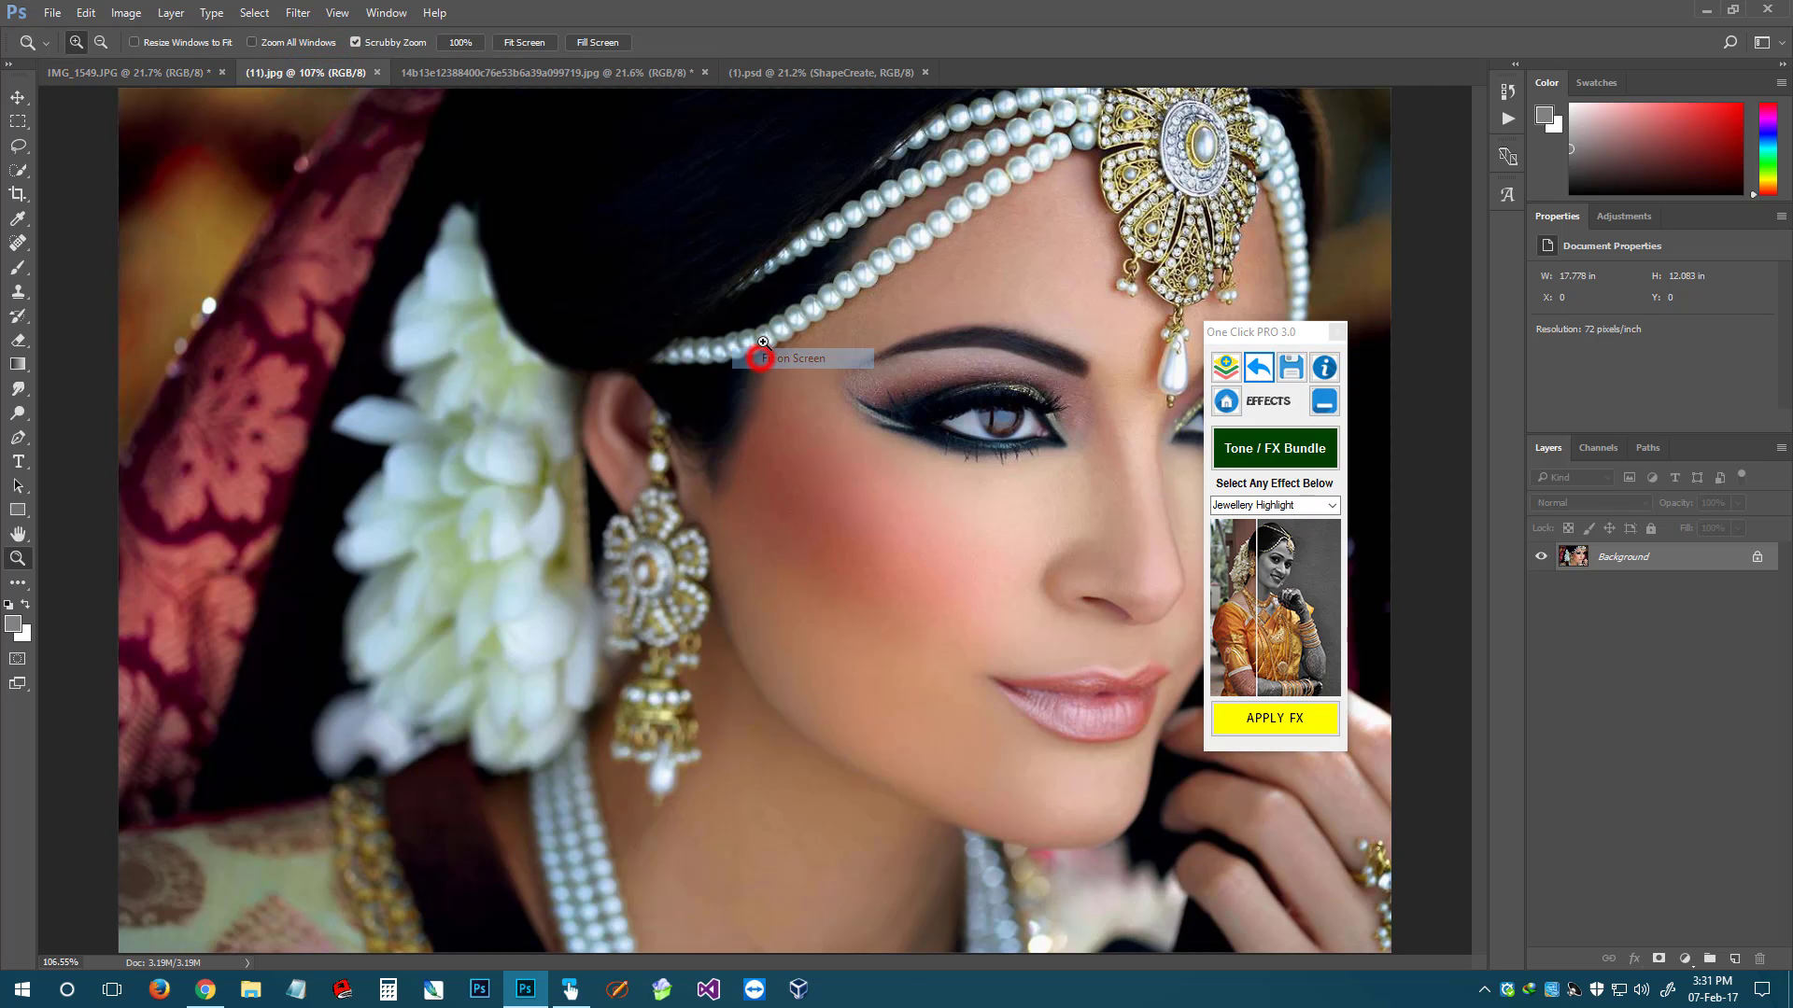
pyautogui.click(752, 397)
pyautogui.moveTo(1245, 333); pyautogui.dragTo(1610, 446)
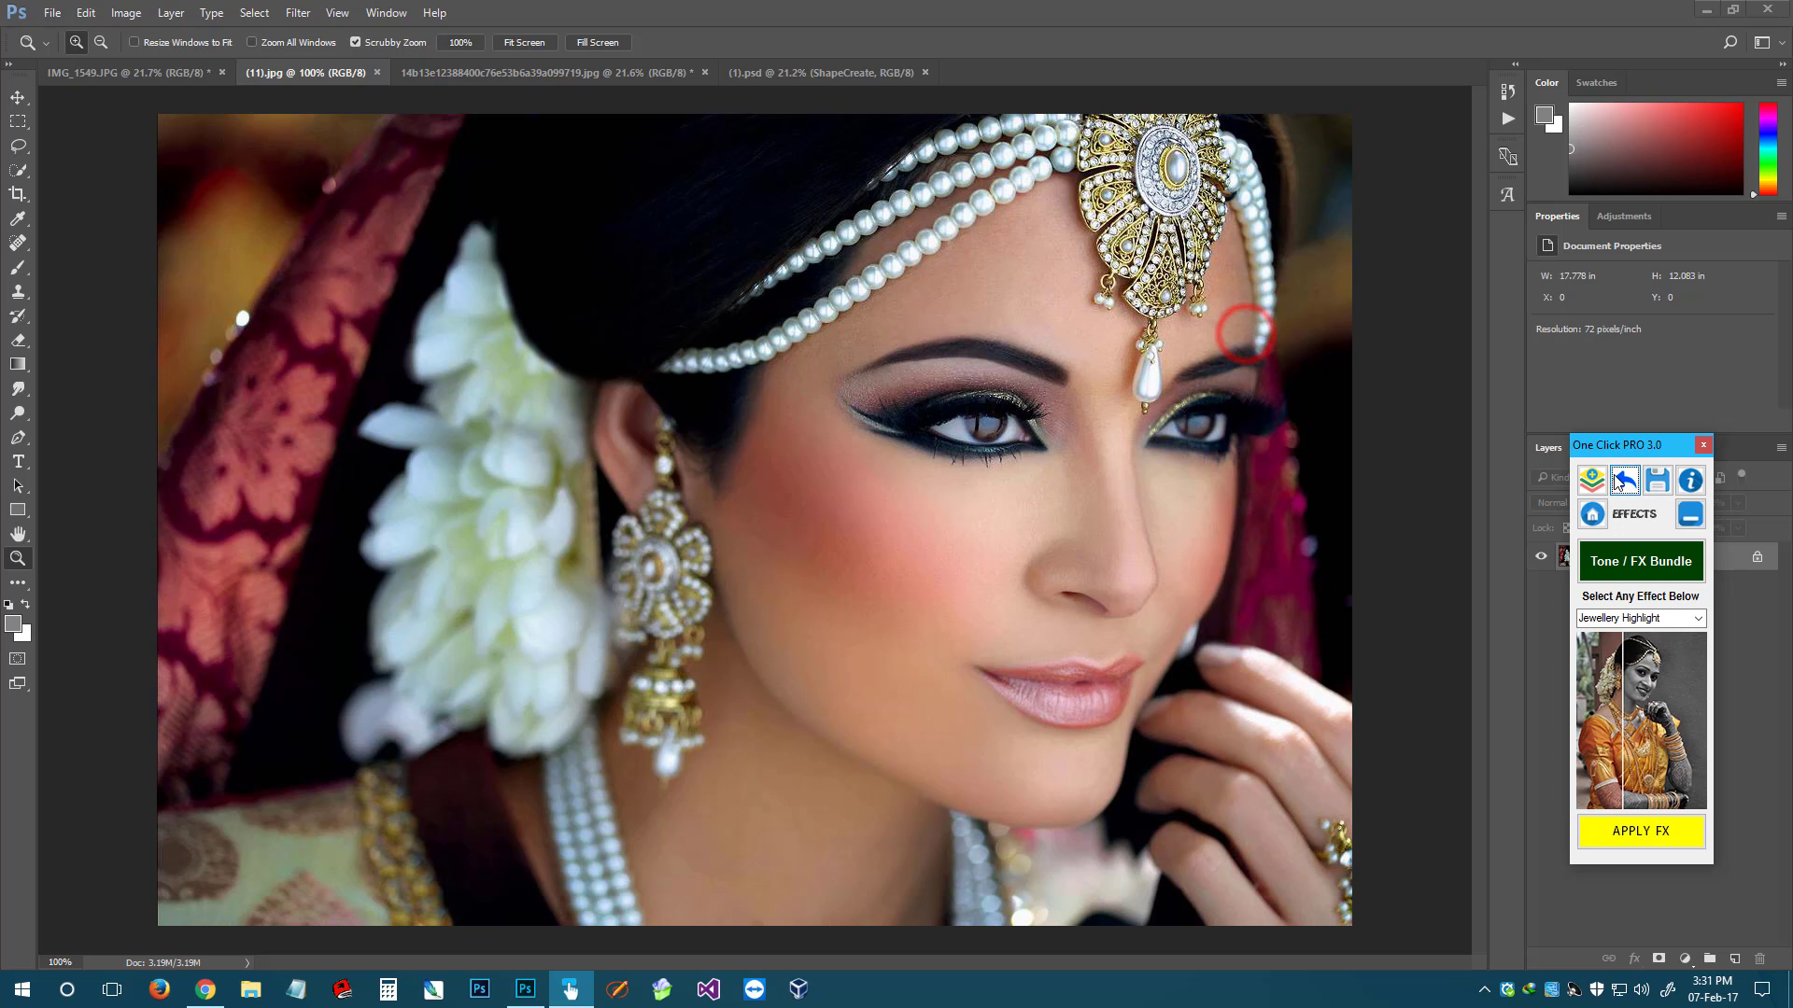
# Try the Artistic Vintage effect on the bridal close-up and restore the original photo
pyautogui.click(1698, 619)
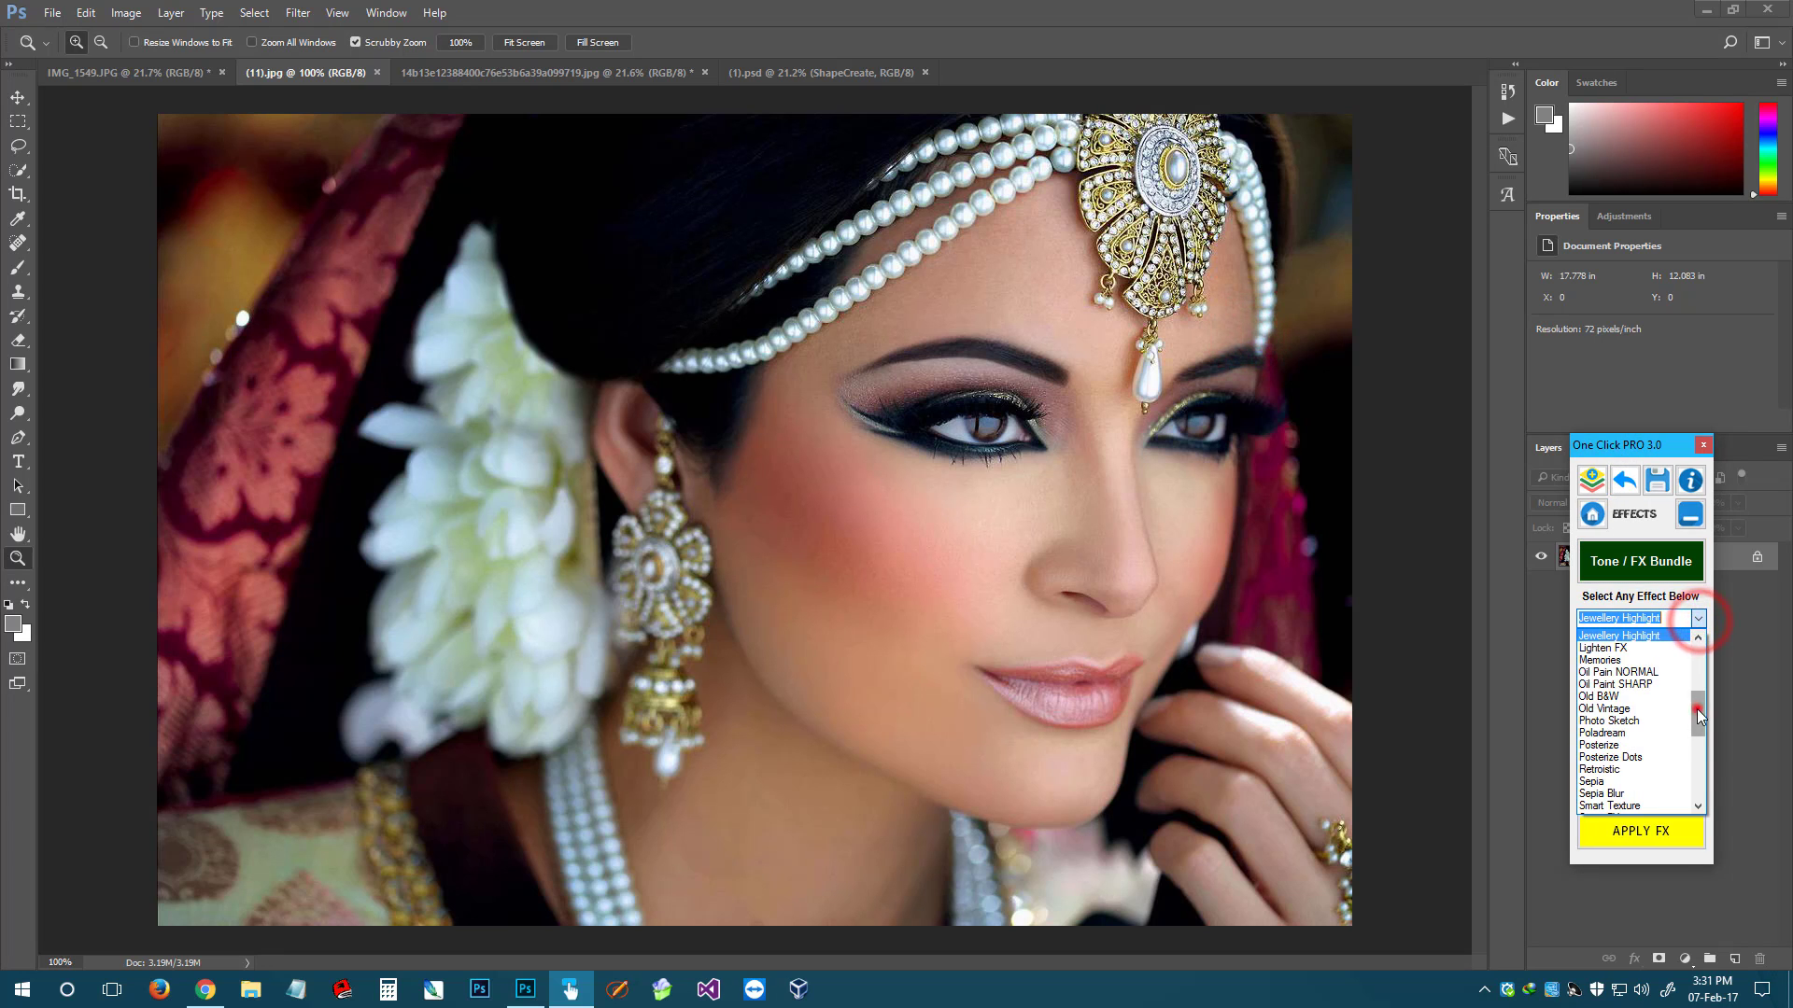
pyautogui.scroll(5, 1697, 715)
pyautogui.click(1639, 642)
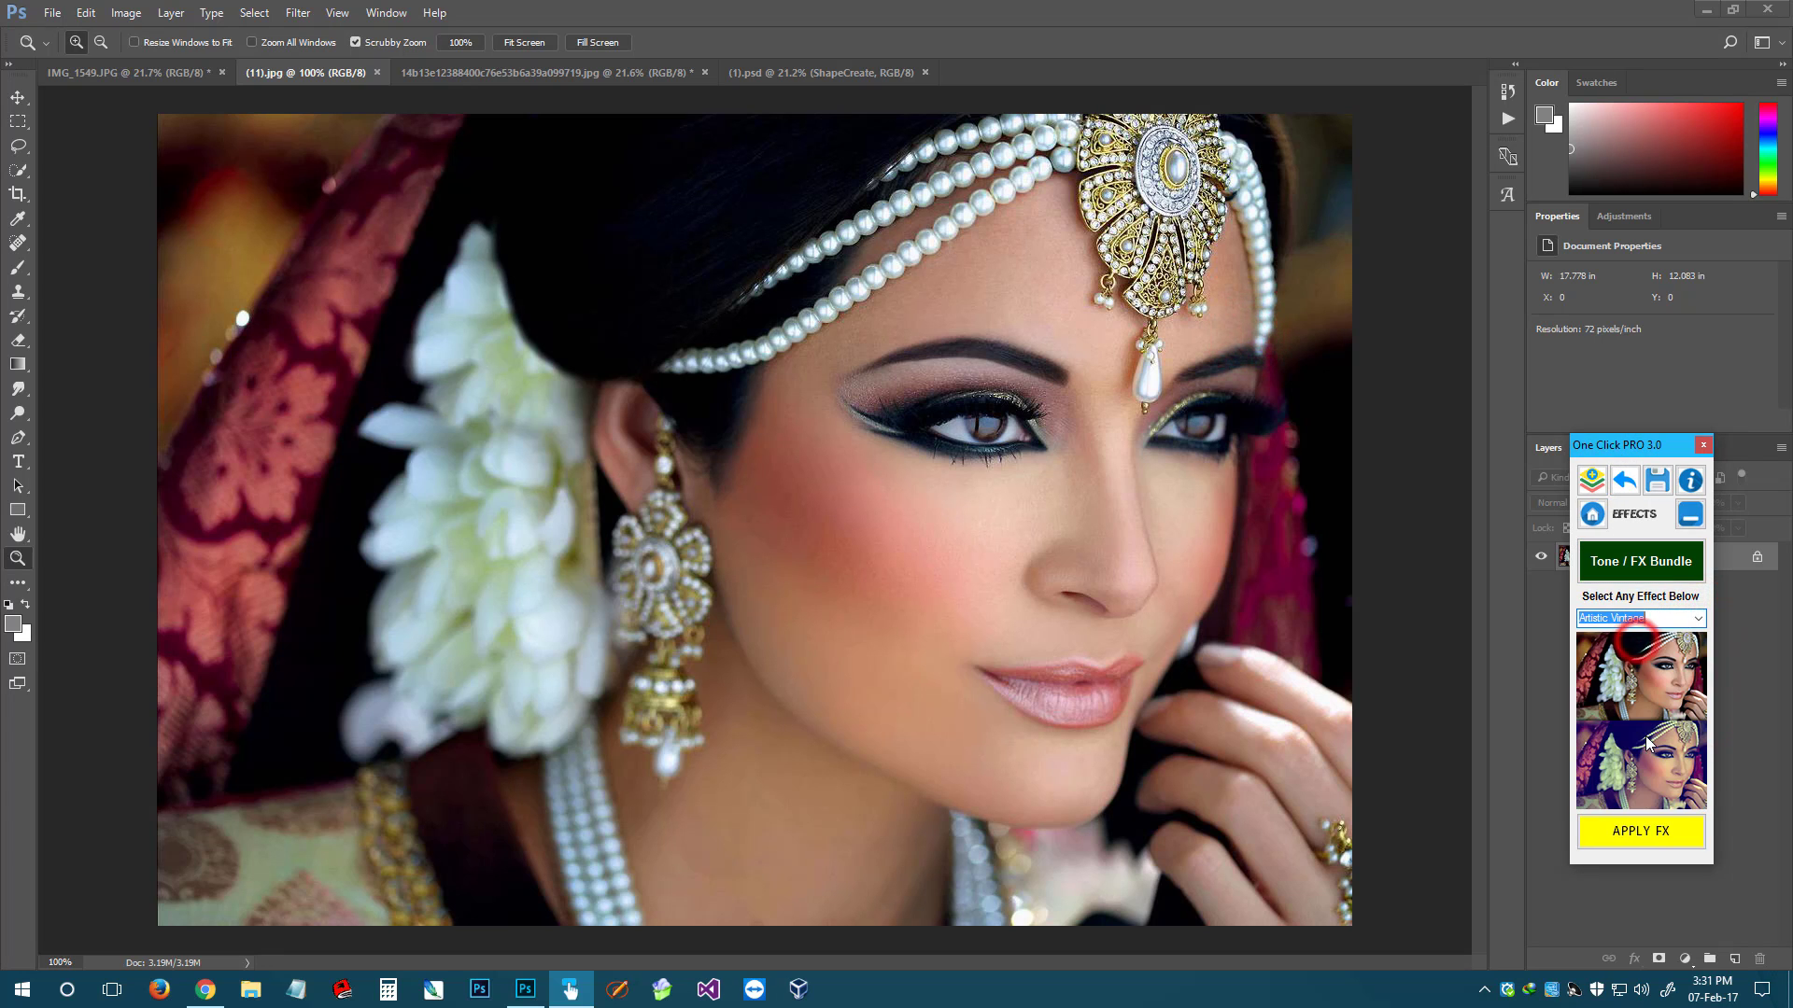
pyautogui.click(1651, 844)
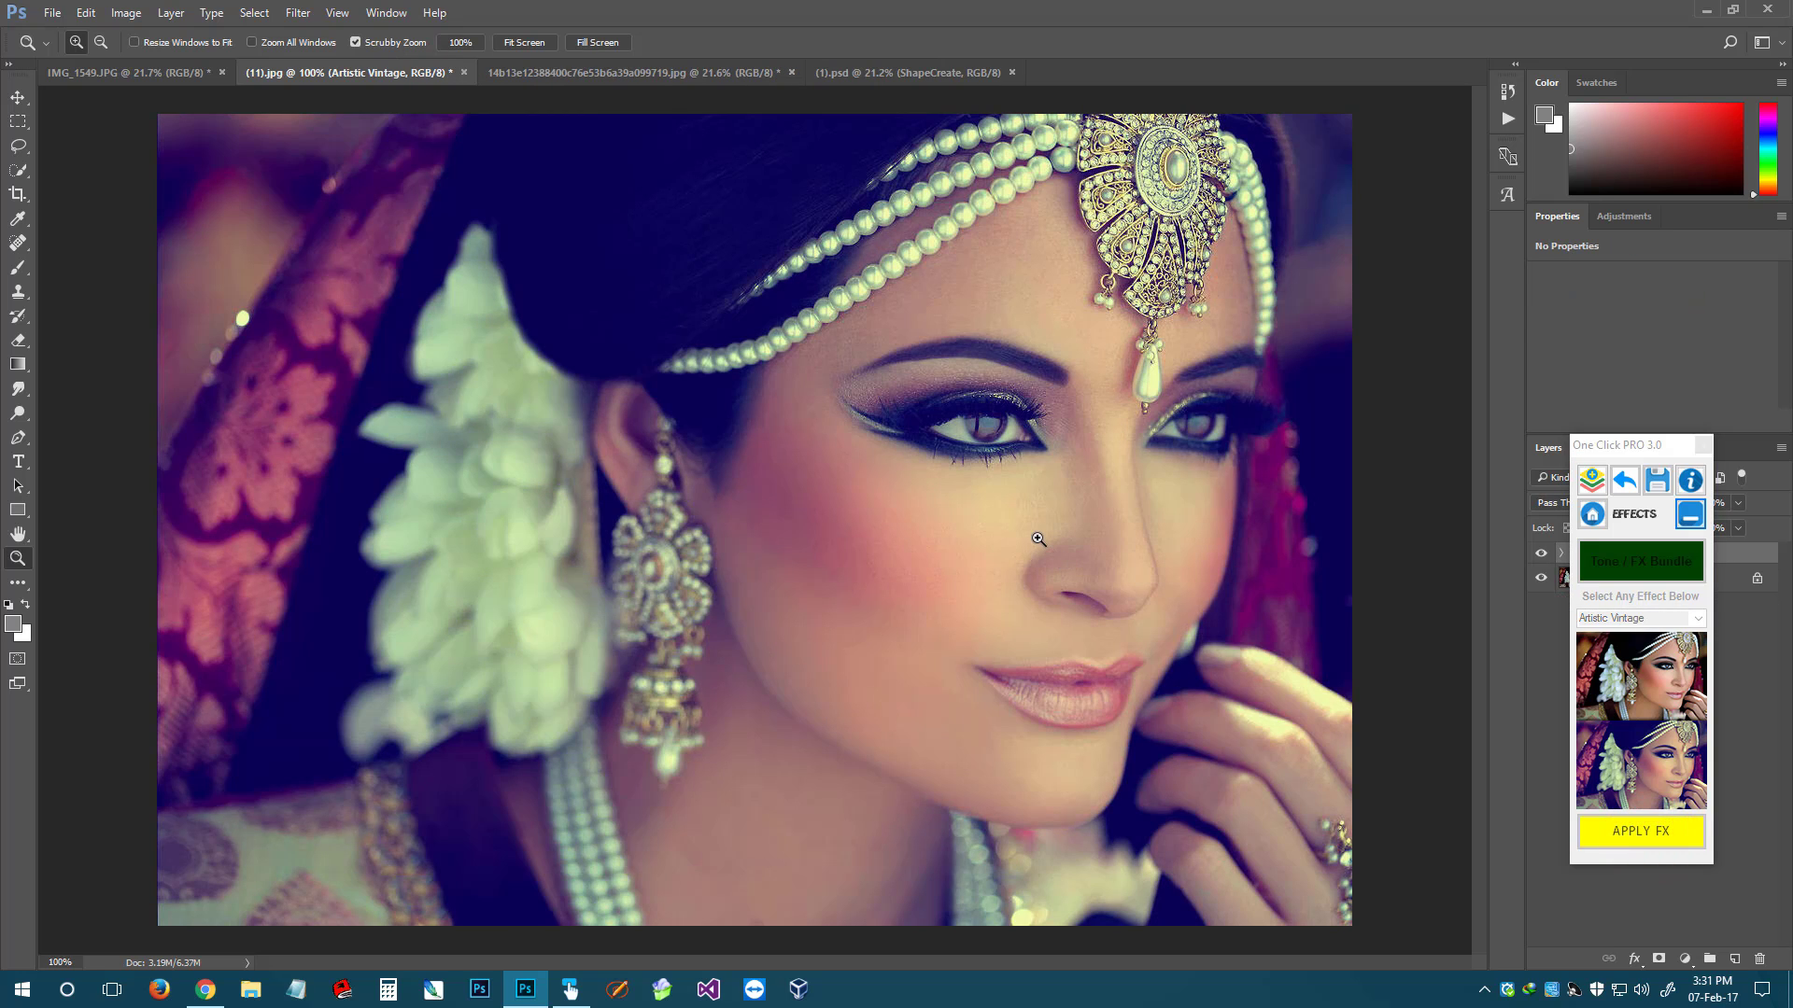
pyautogui.click(1625, 480)
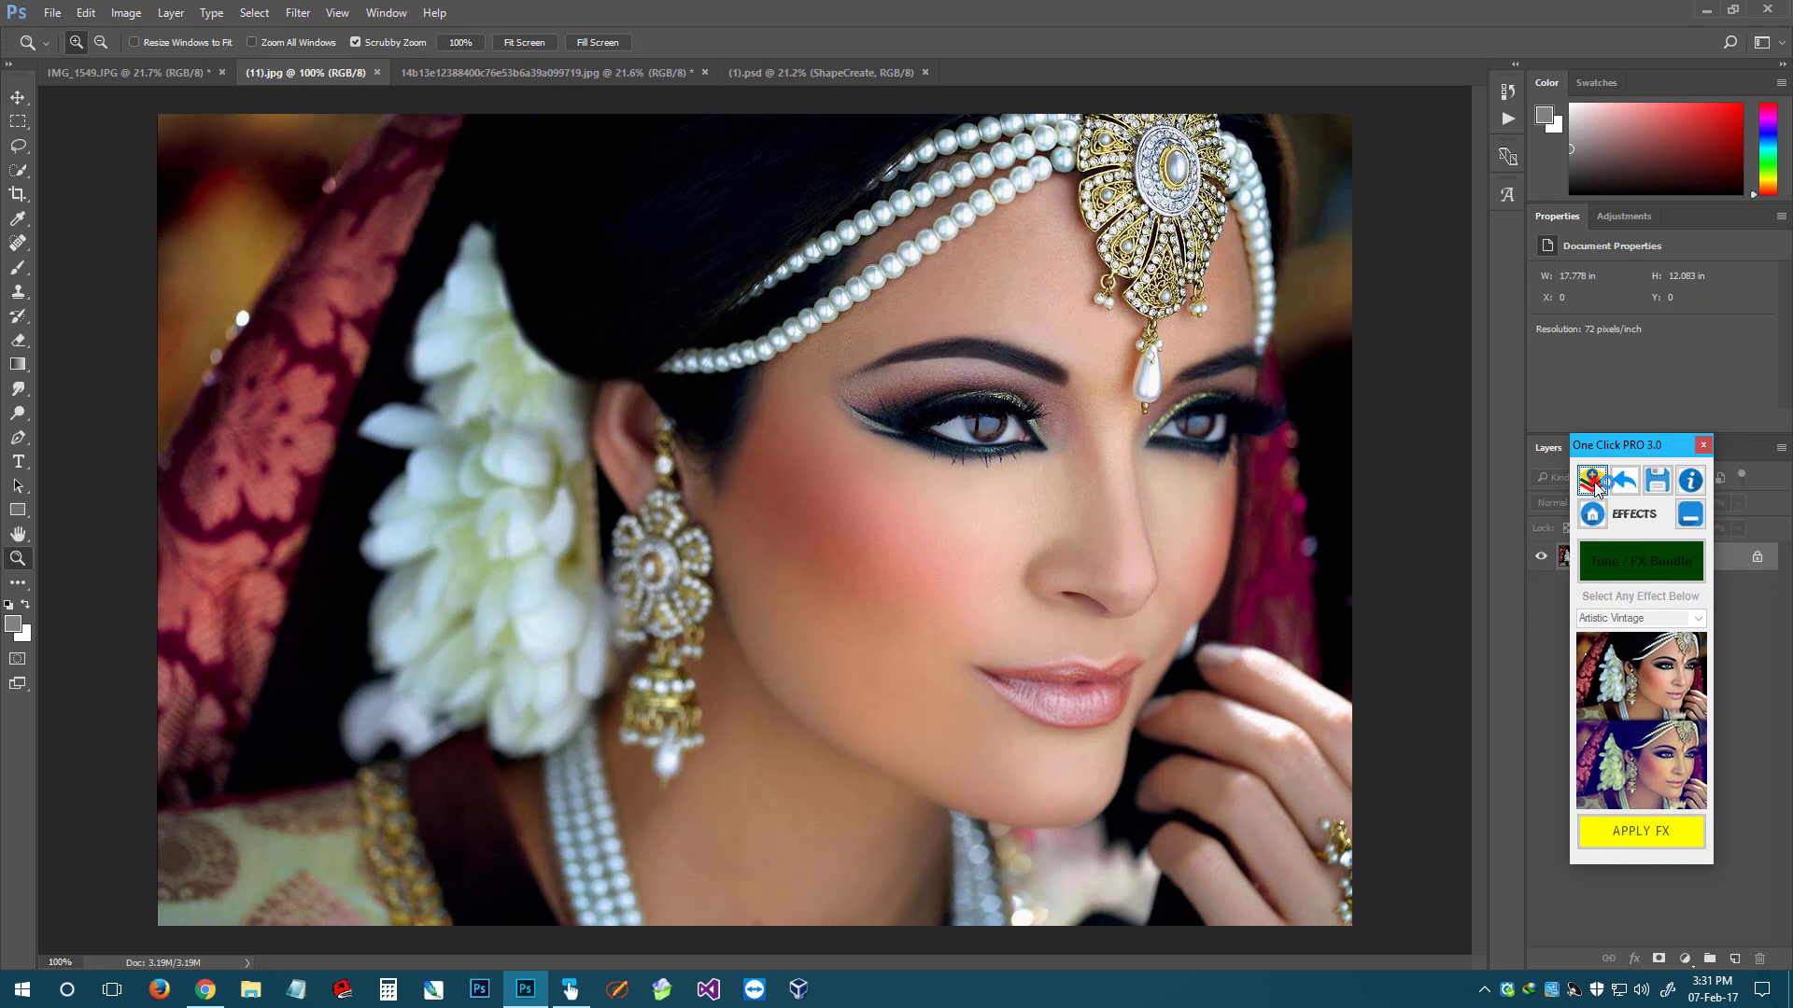
# Try the Crazy Polaroid effect on the bridal close-up and restore the original photo
pyautogui.click(1625, 618)
pyautogui.scroll(-1, 1671, 624)
pyautogui.scroll(-5, 1670, 624)
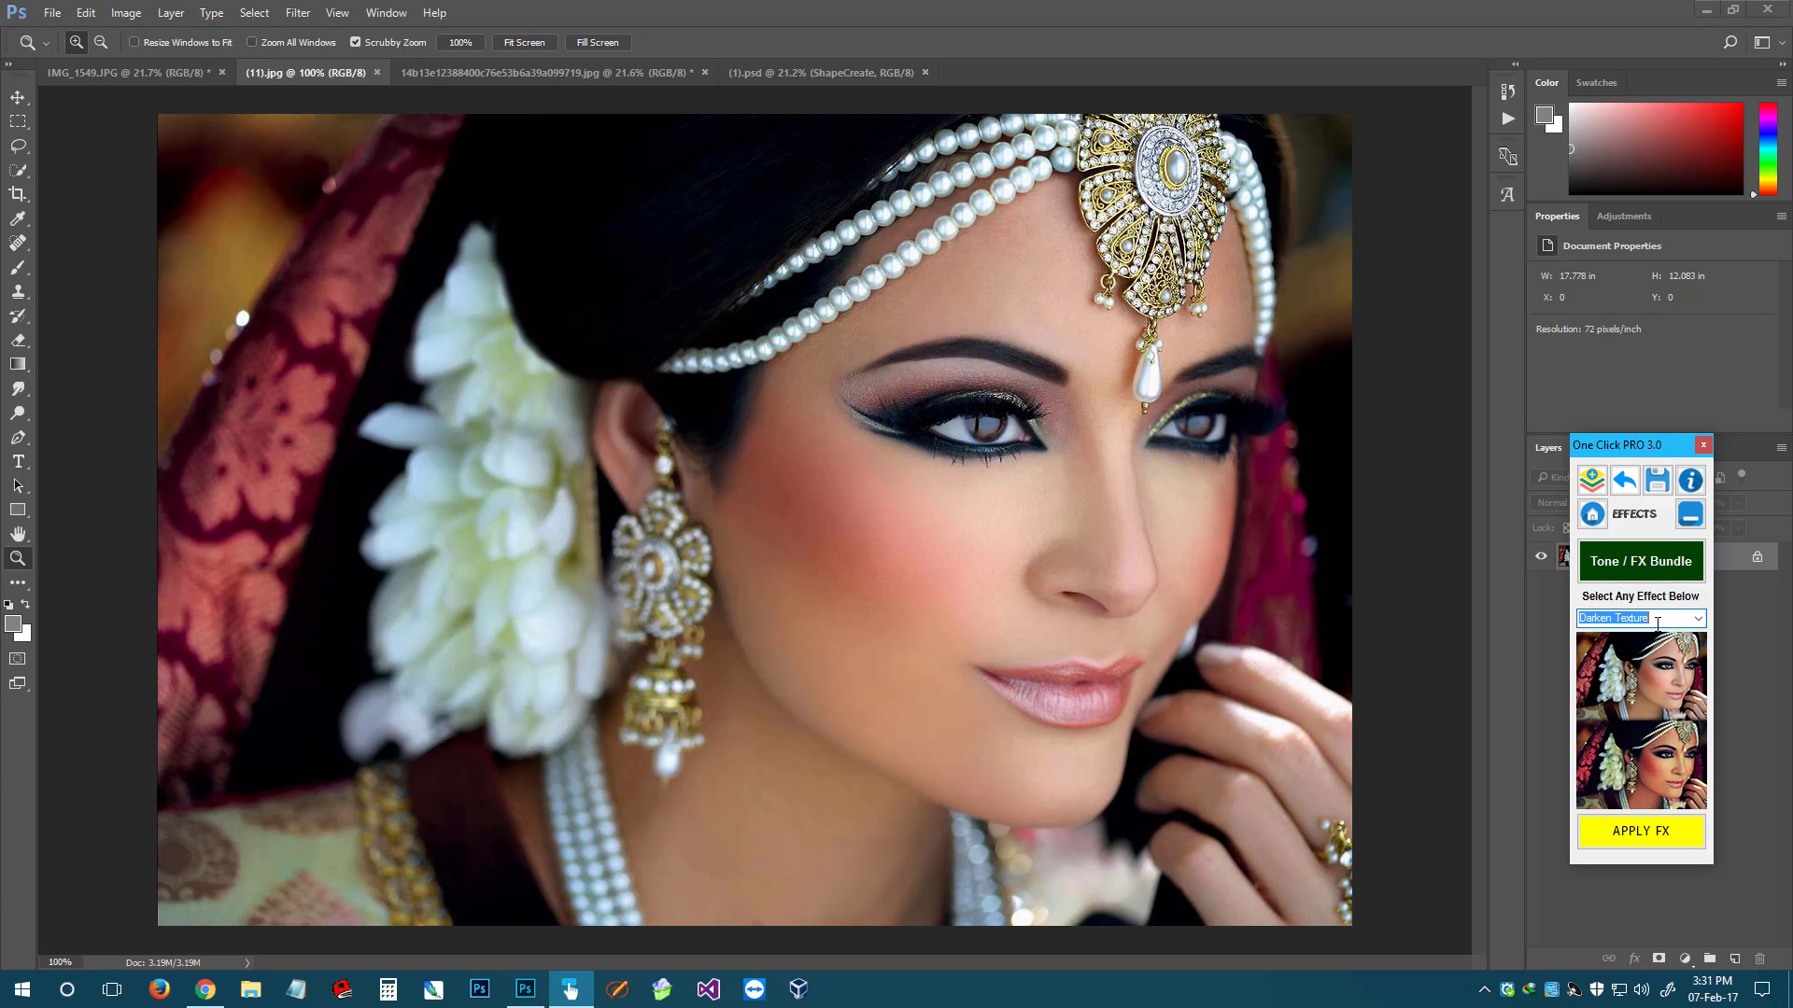
pyautogui.scroll(-1, 1657, 624)
pyautogui.click(1641, 831)
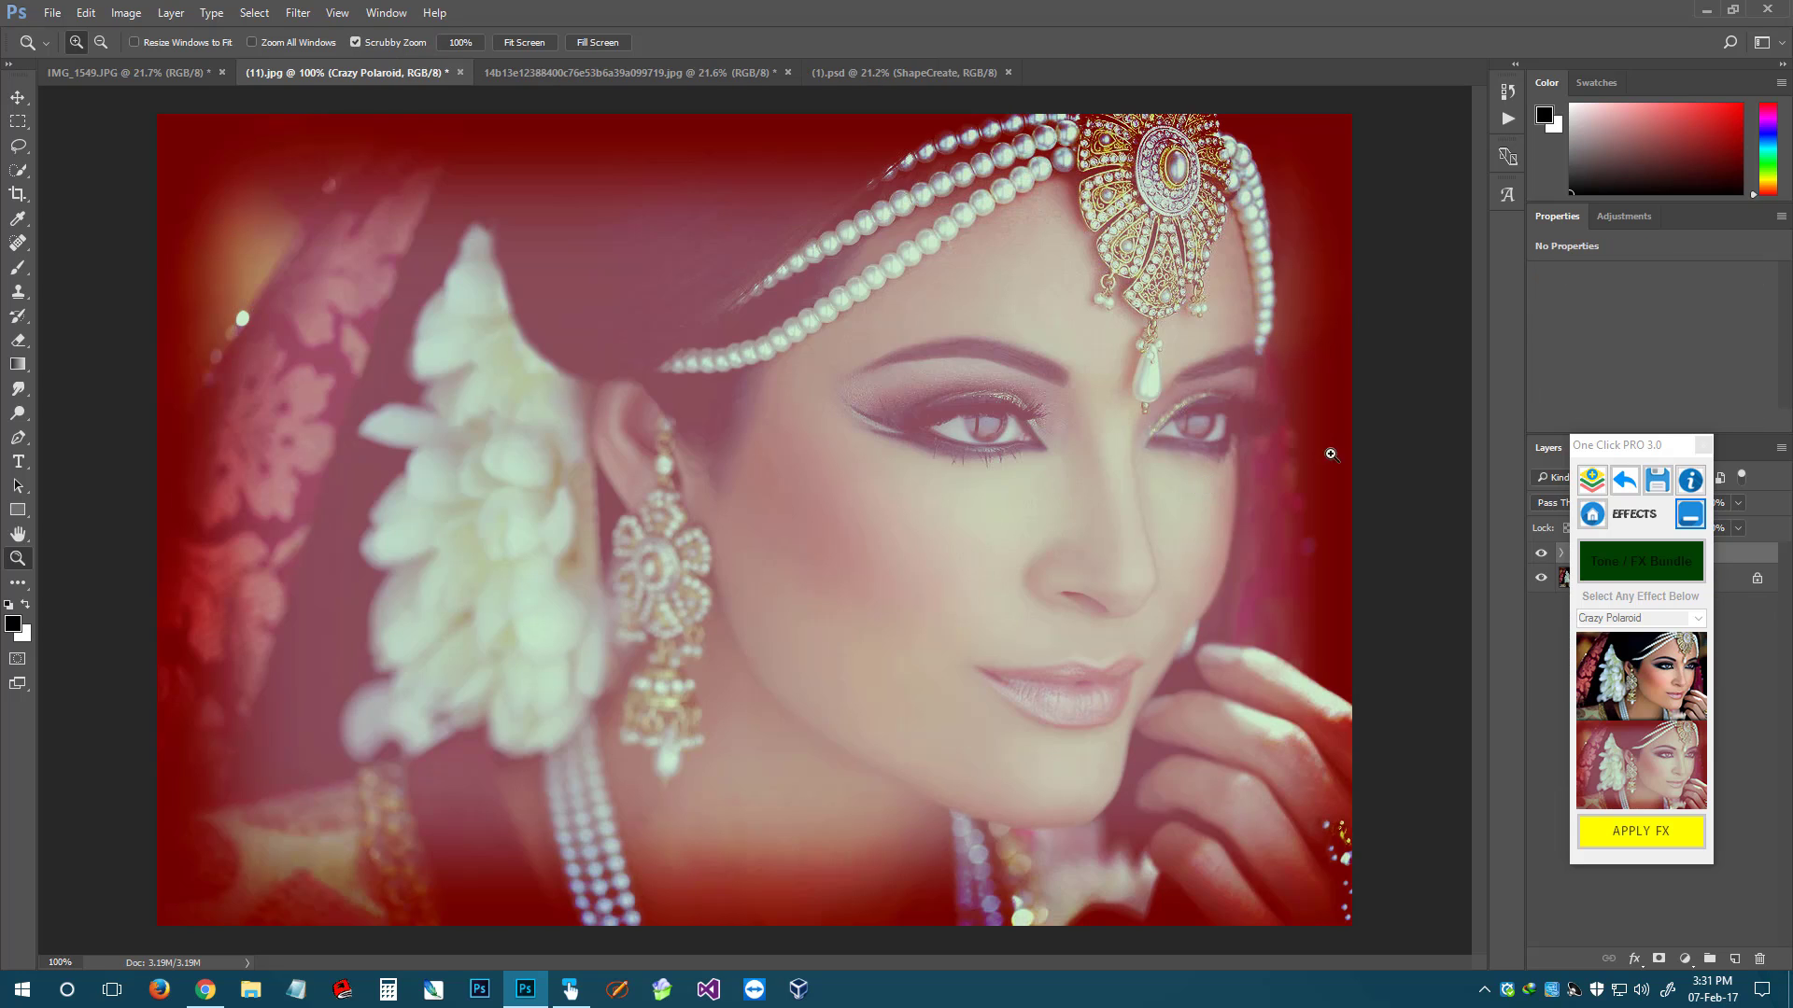
pyautogui.click(1592, 481)
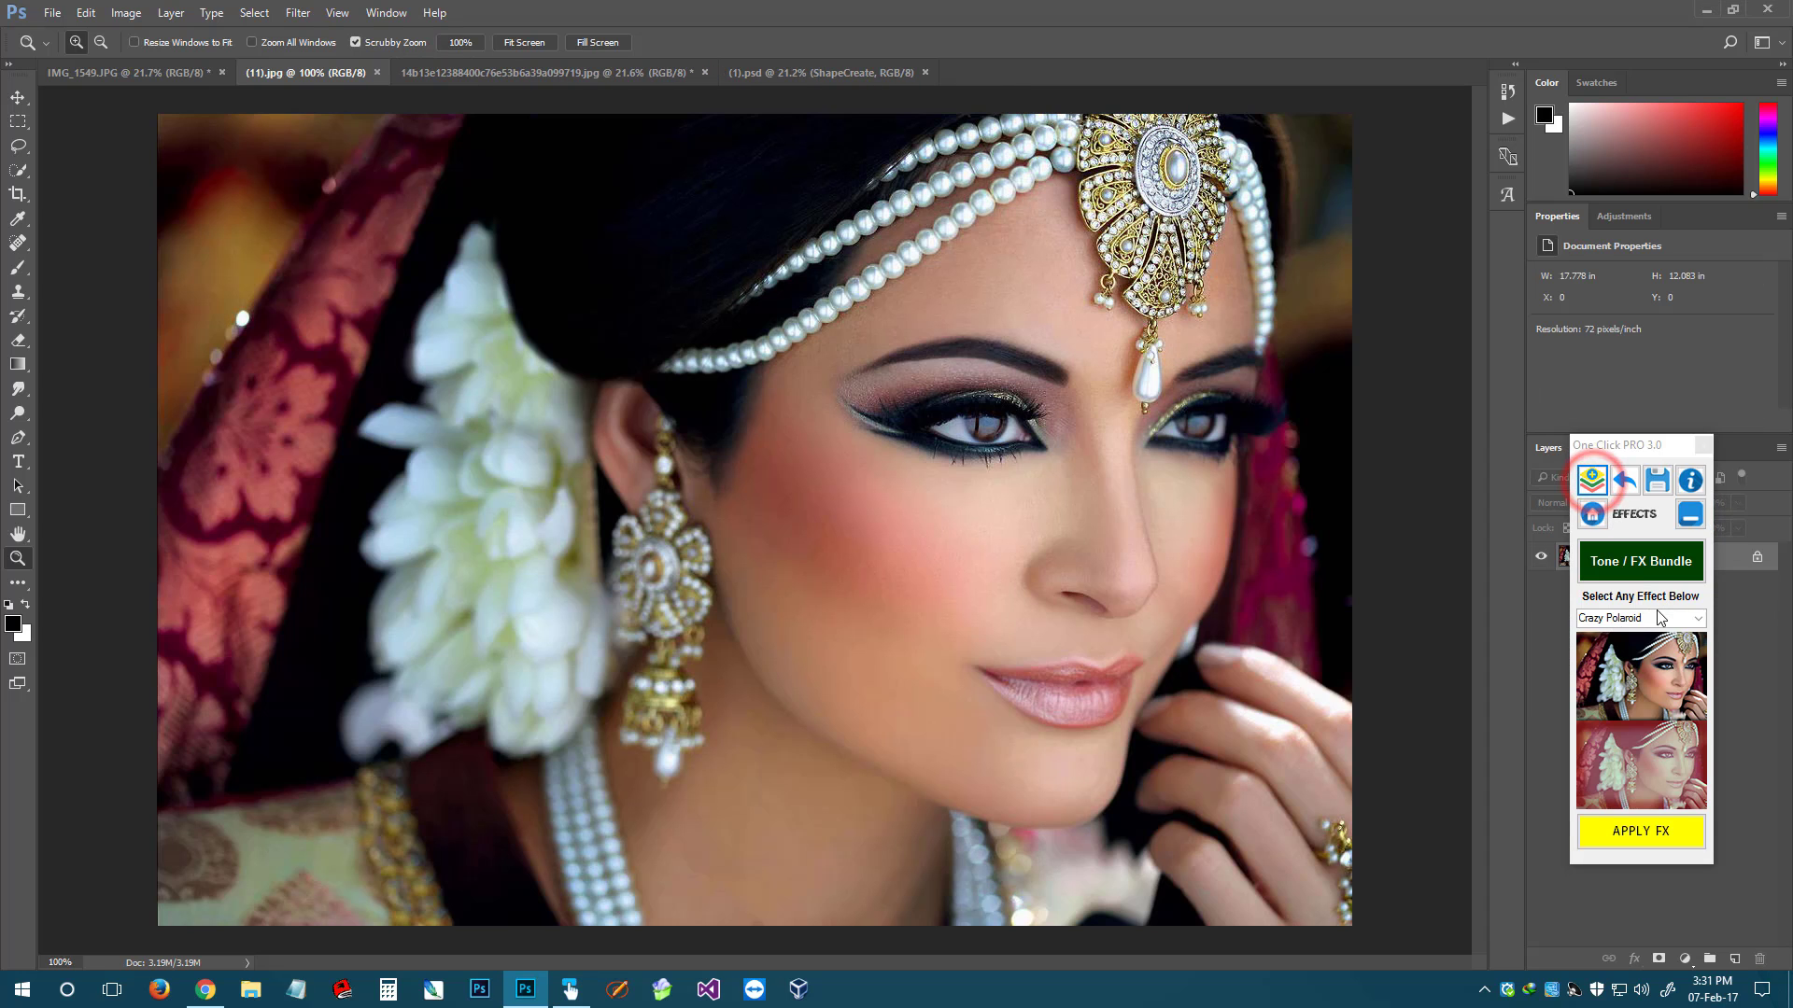
# Preview the Deep Glow and Hollywood Dream effects and apply Oil Pain NORMAL to the bridal close-up
pyautogui.scroll(-2, 1657, 621)
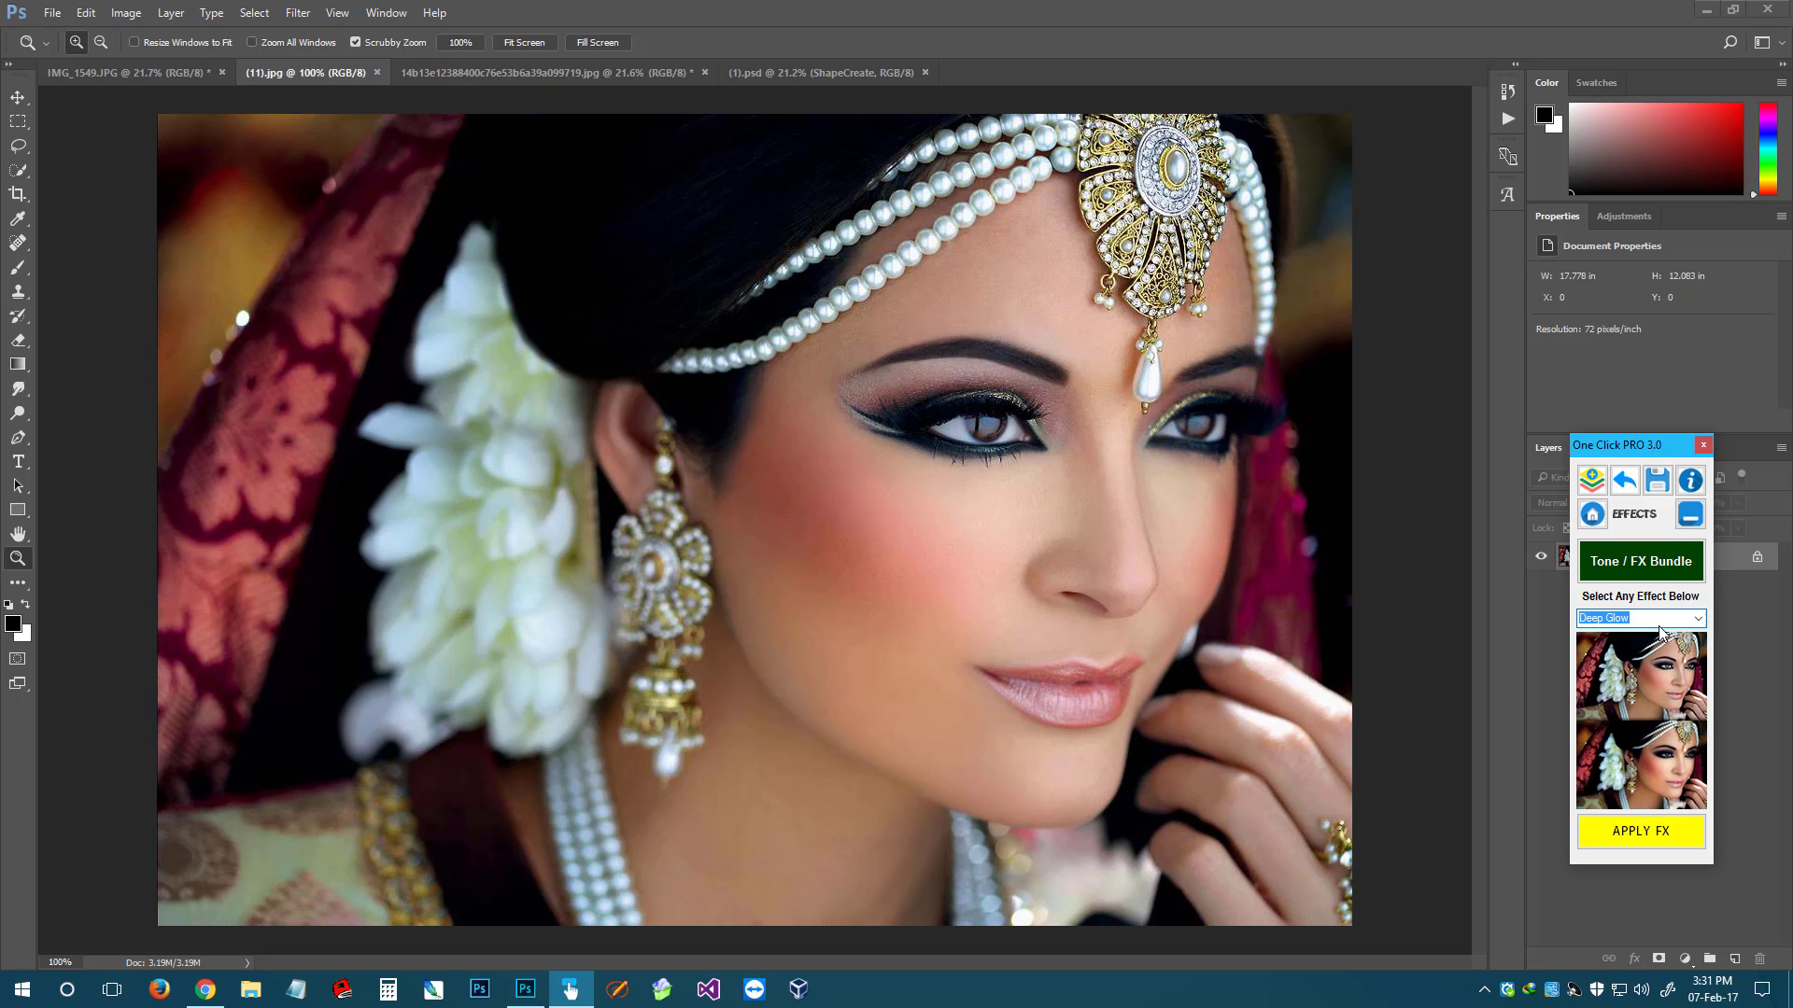
pyautogui.scroll(-3, 1660, 631)
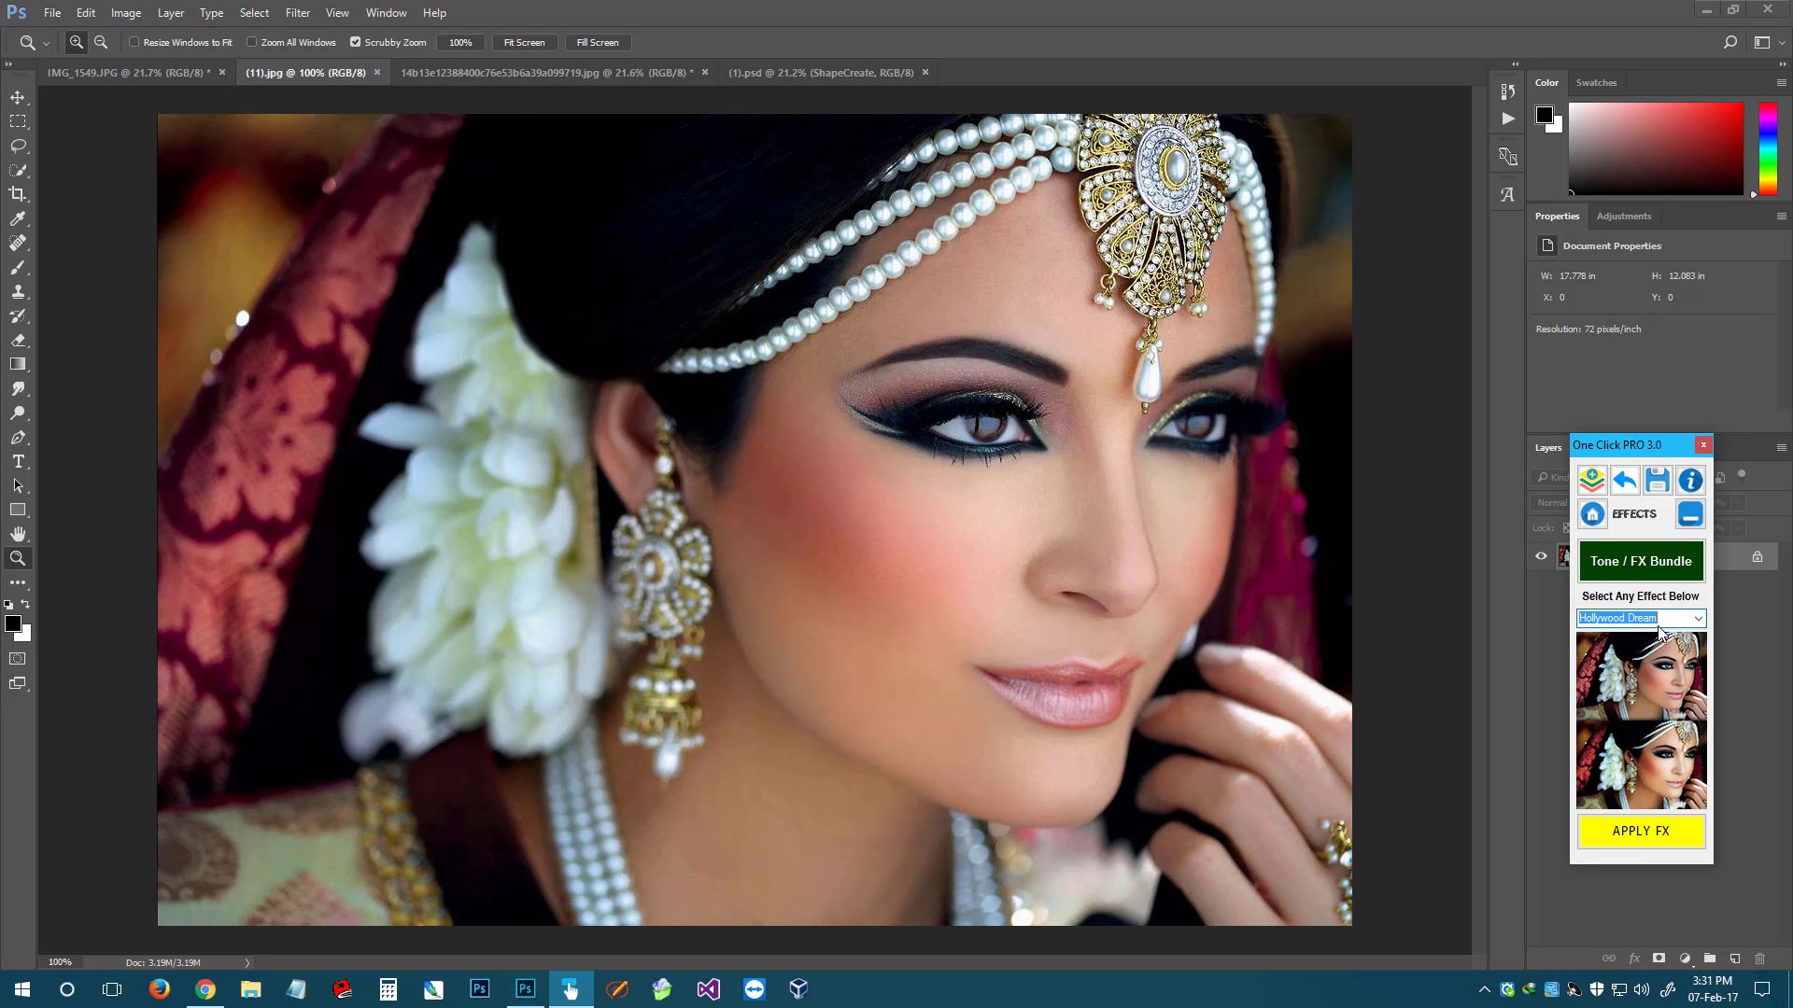
pyautogui.click(1698, 618)
pyautogui.click(1673, 683)
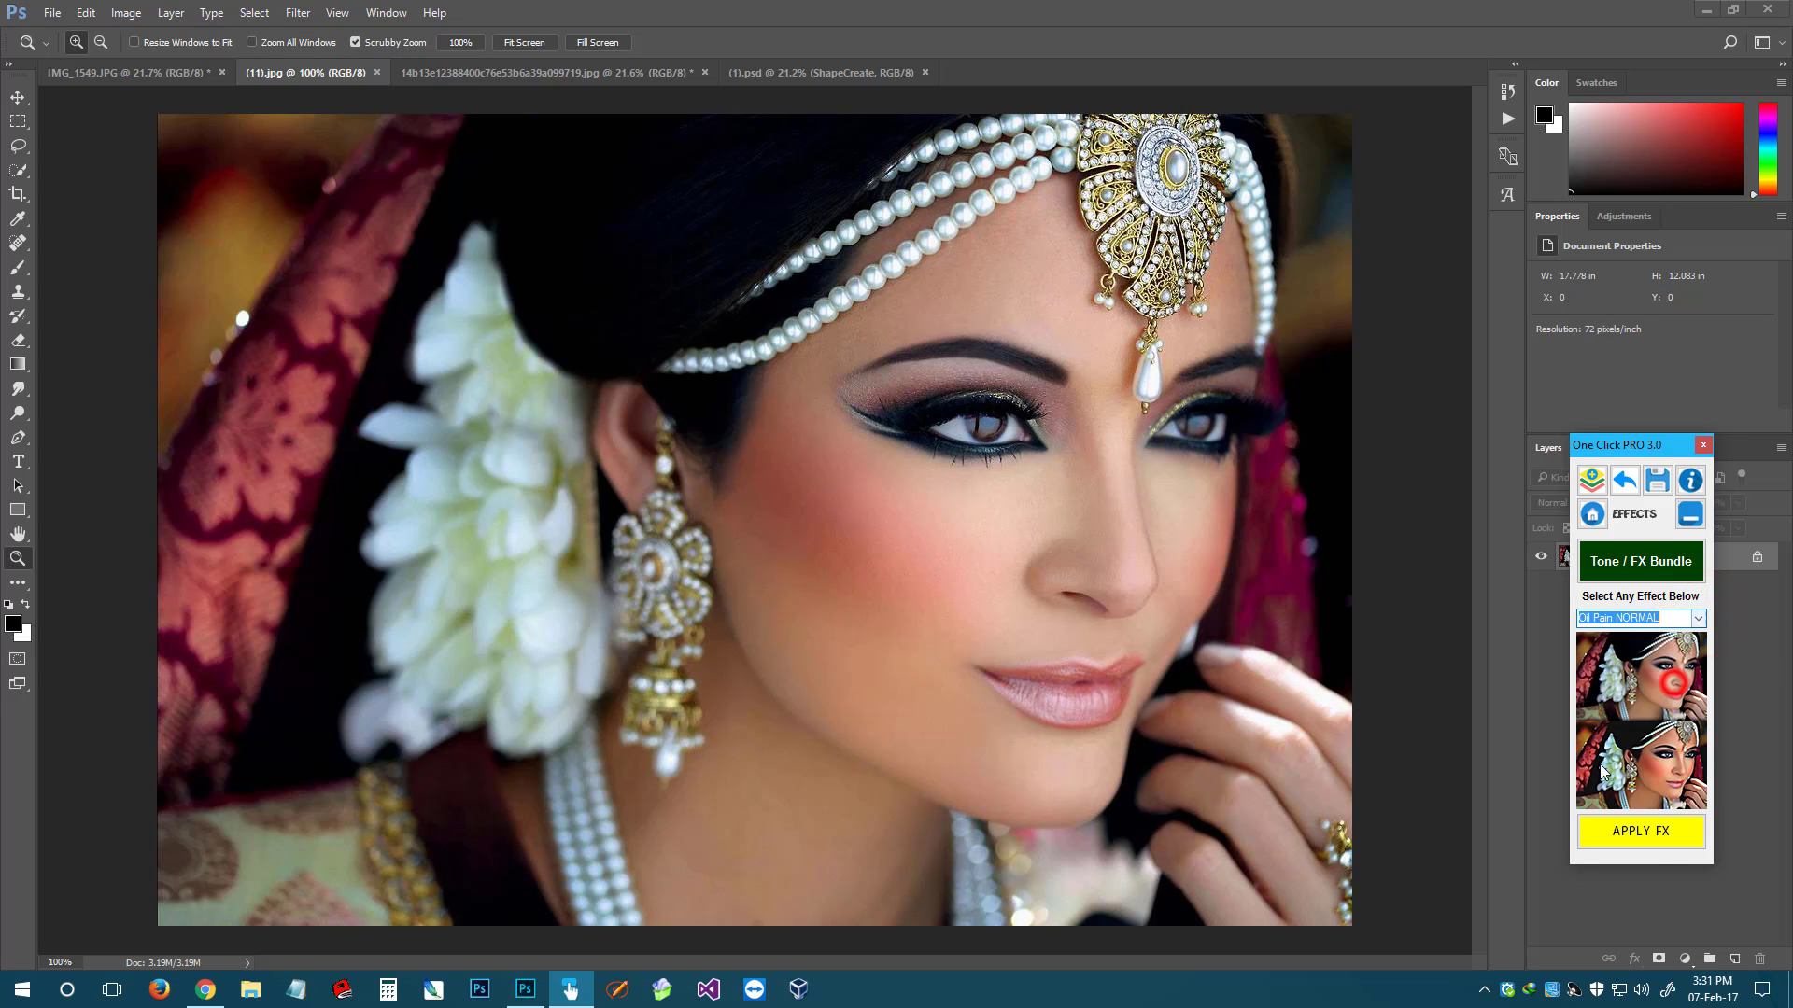
pyautogui.click(1620, 831)
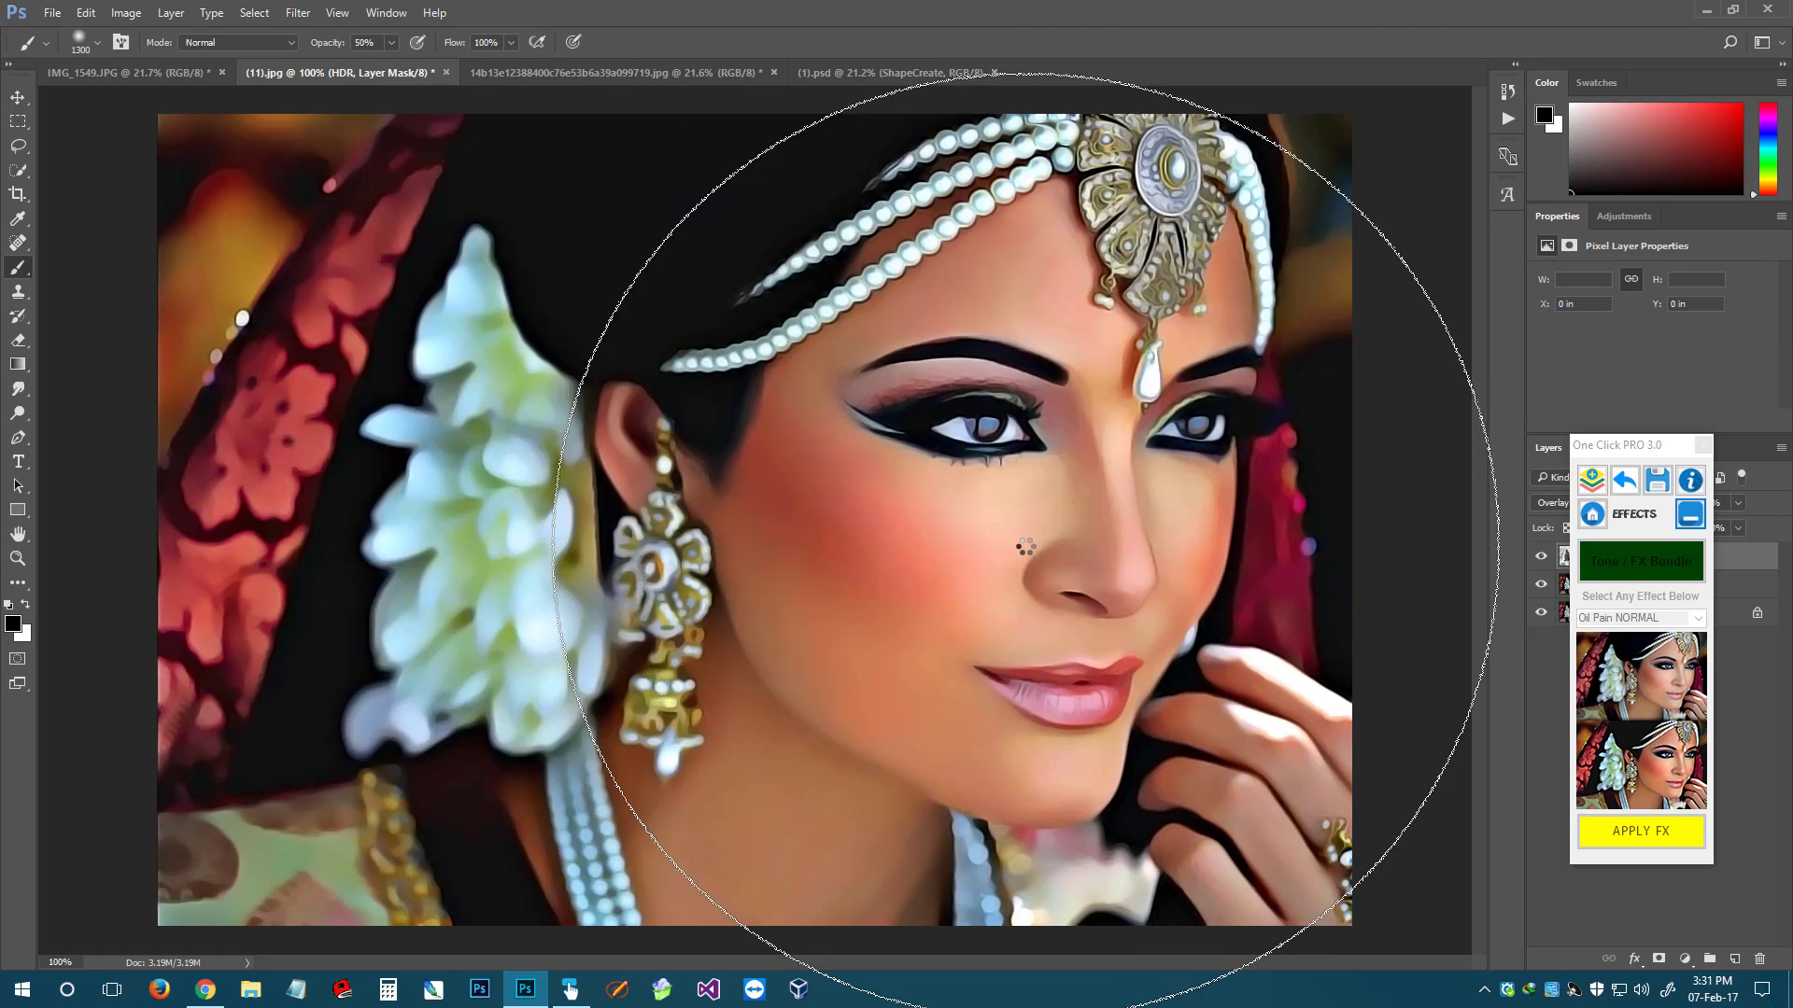
# Reduce the brush size to 60 px for work on the HDR layer's mask
pyautogui.press('[')
pyautogui.press('[')
pyautogui.press('[')
pyautogui.press('[')
pyautogui.press('[')
pyautogui.press('[')
pyautogui.press('[')
pyautogui.press('[')
pyautogui.press('[')
pyautogui.press('[')
pyautogui.press('[')
pyautogui.press('[')
pyautogui.press('[')
pyautogui.press('[')
pyautogui.press('[')
pyautogui.press('[')
pyautogui.press('[')
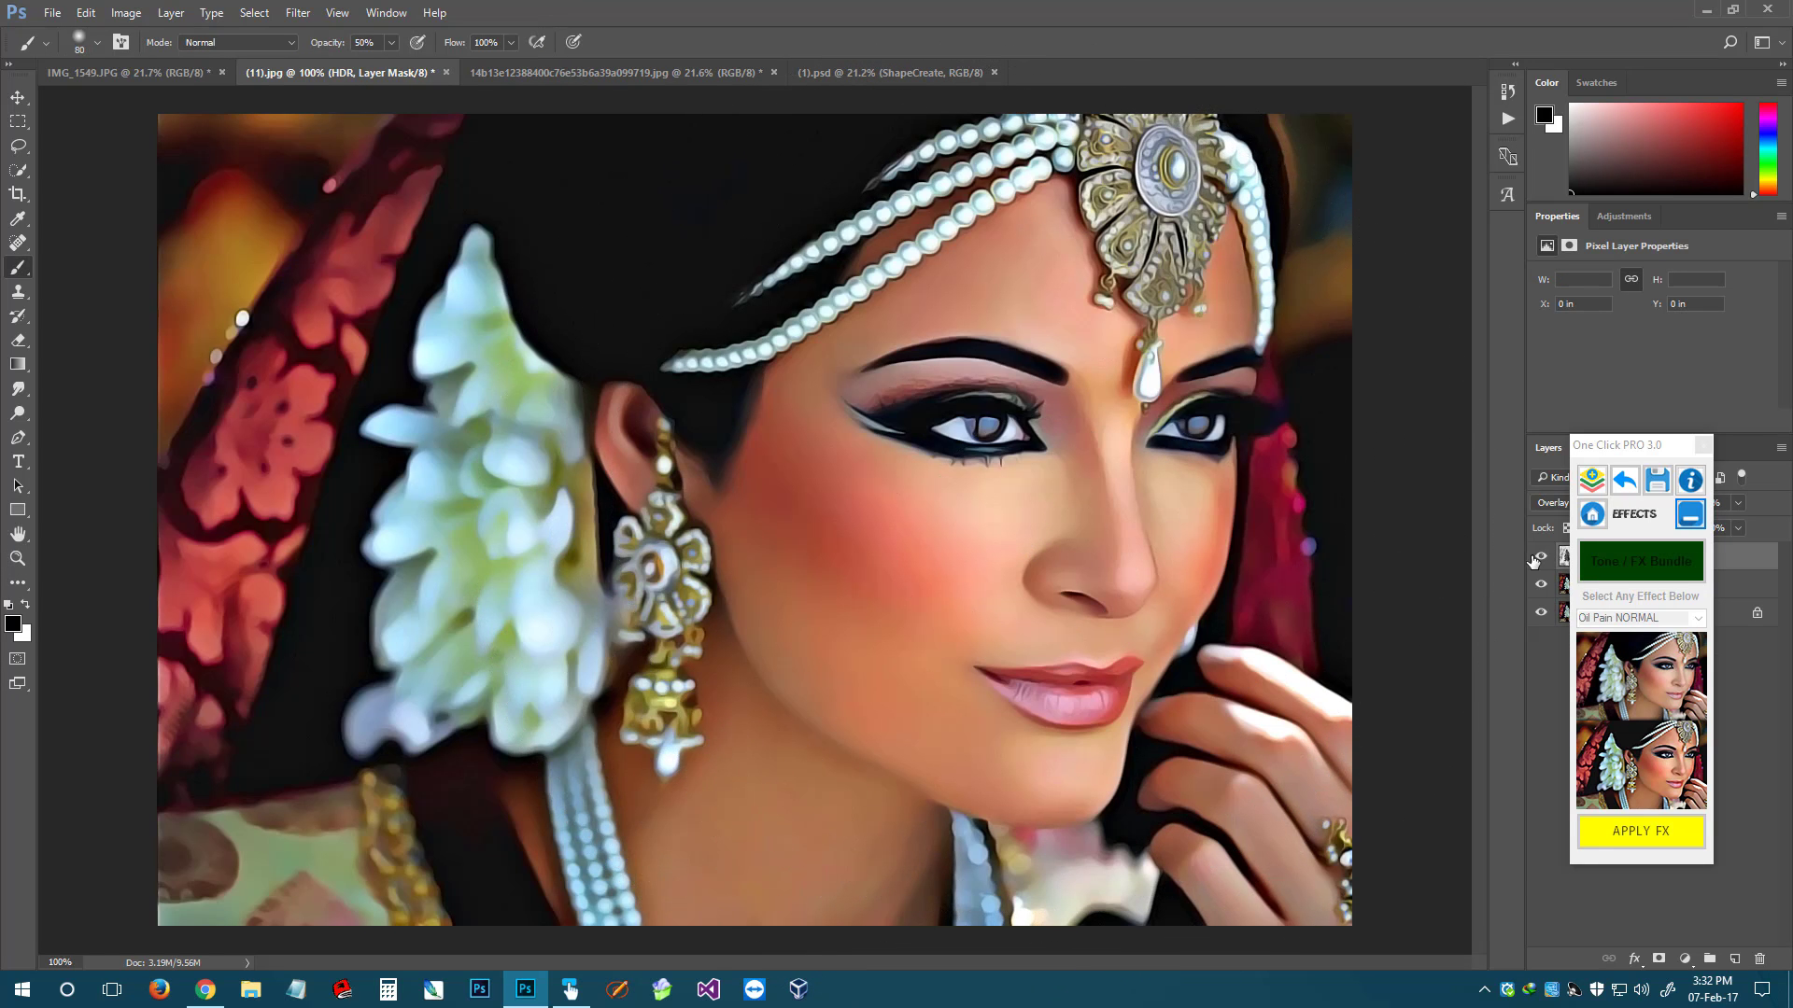
# Flatten the oil painting effect and revert the photo, toggling the revert to compare before and after
pyautogui.click(1592, 480)
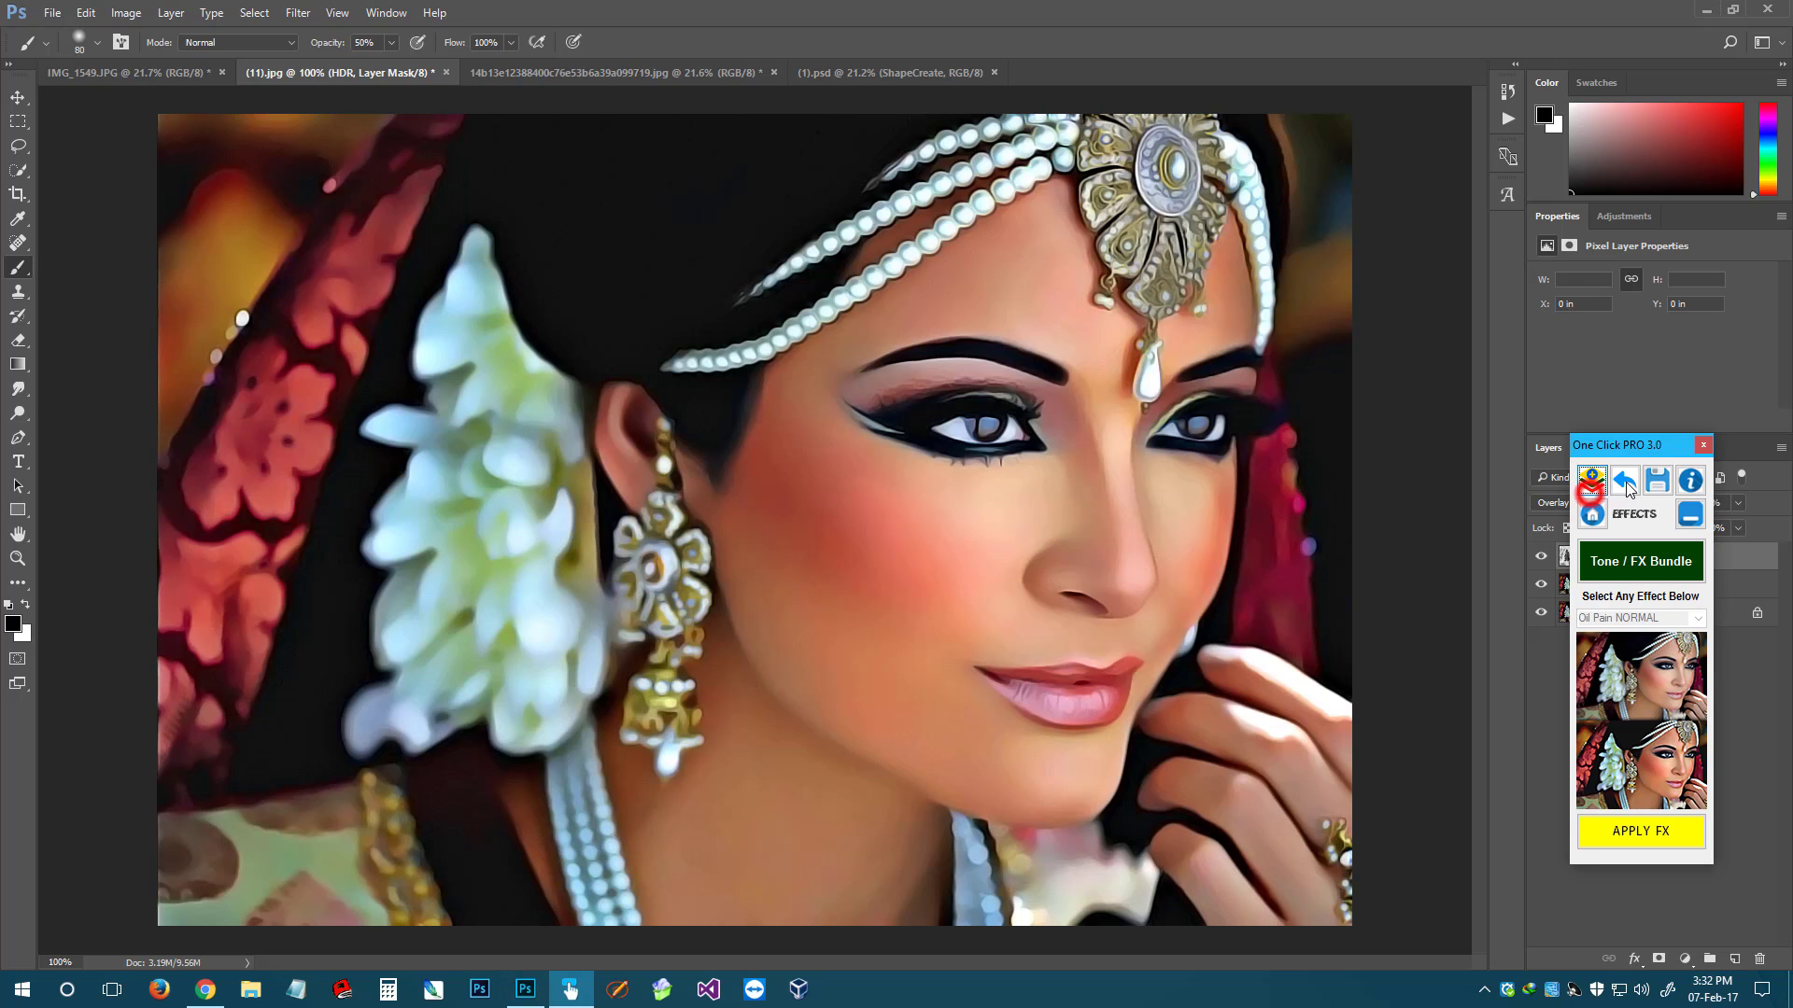
pyautogui.click(1626, 481)
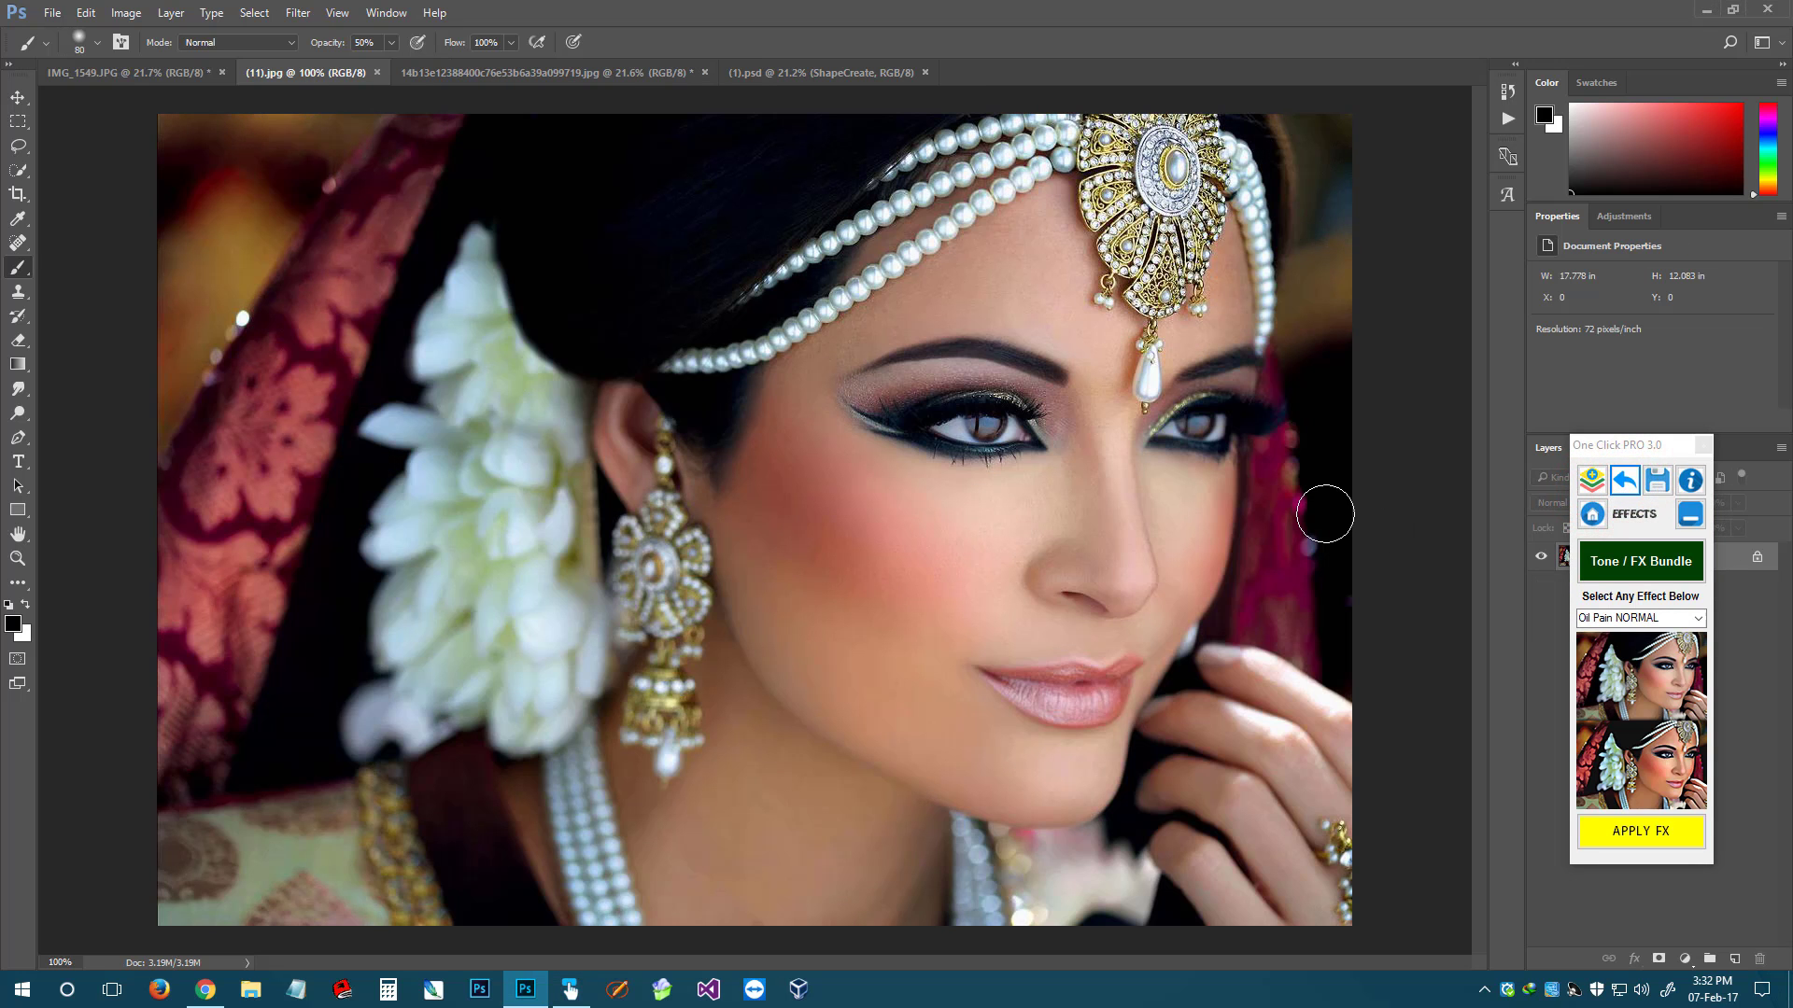
pyautogui.hotkey('ctrl', 'z')
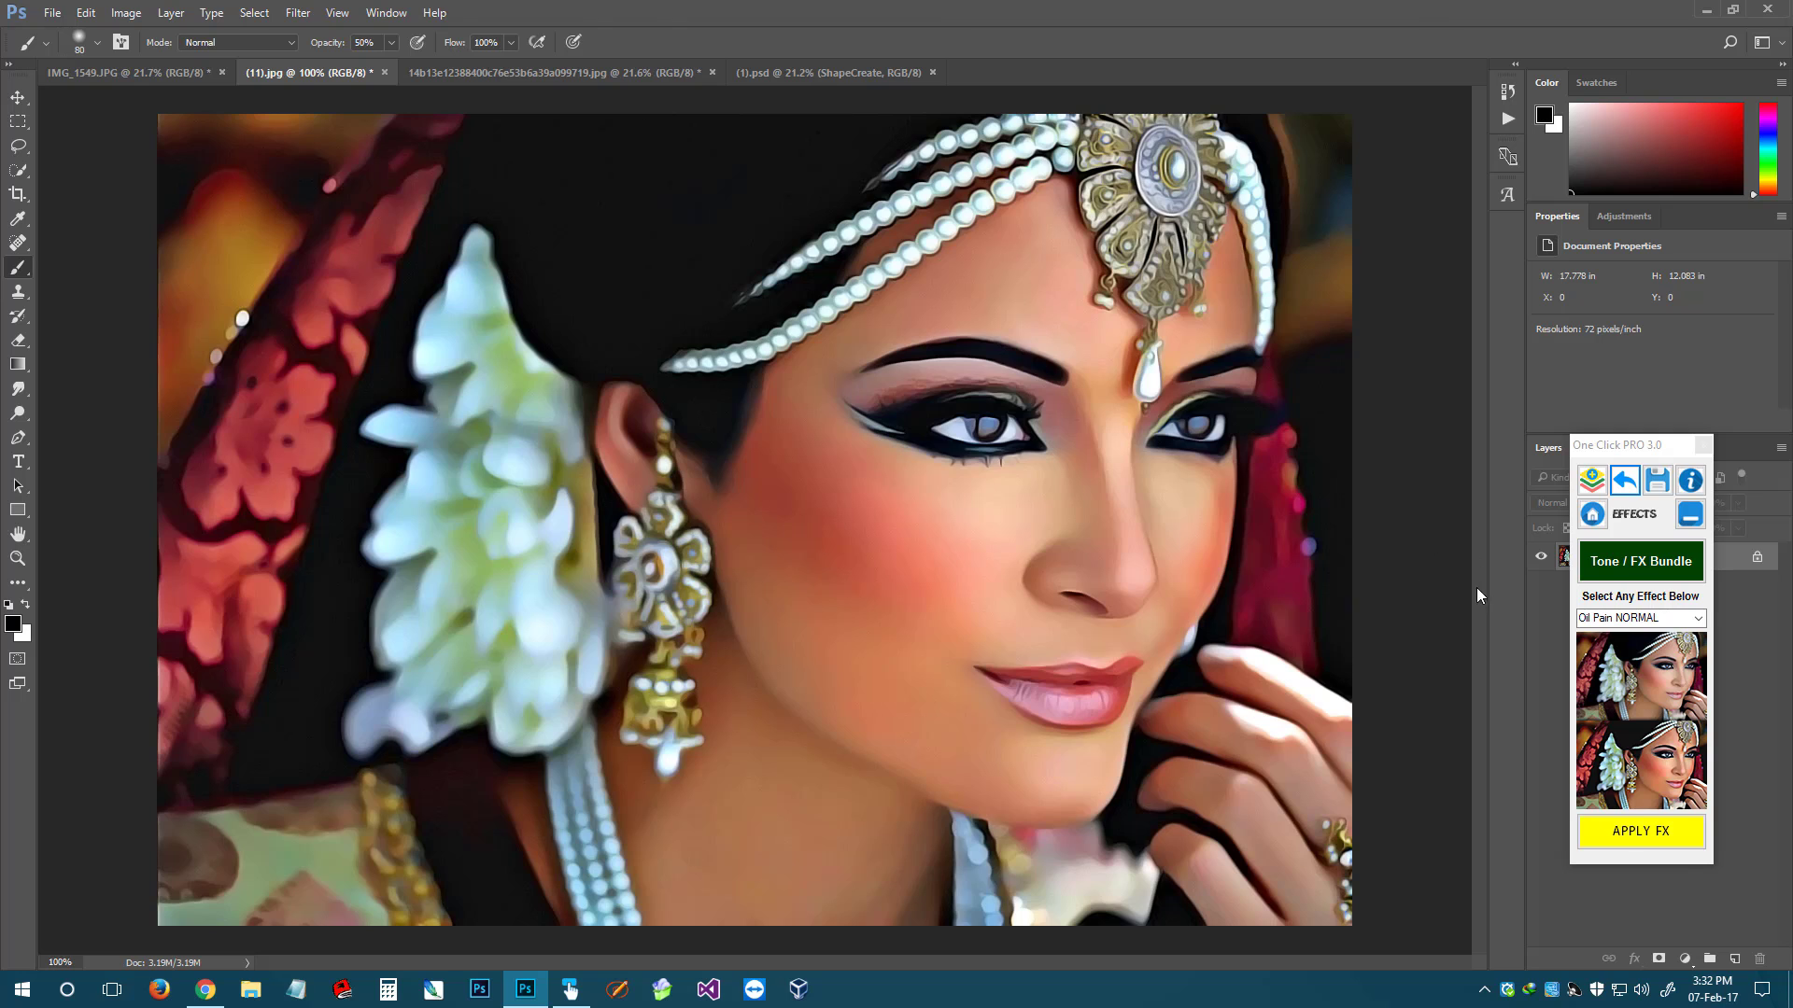
pyautogui.hotkey('ctrl', 'z')
# Browse the effect list and its previews from Posterize and Retroistic through There was a time to Thinking of you
pyautogui.click(1697, 618)
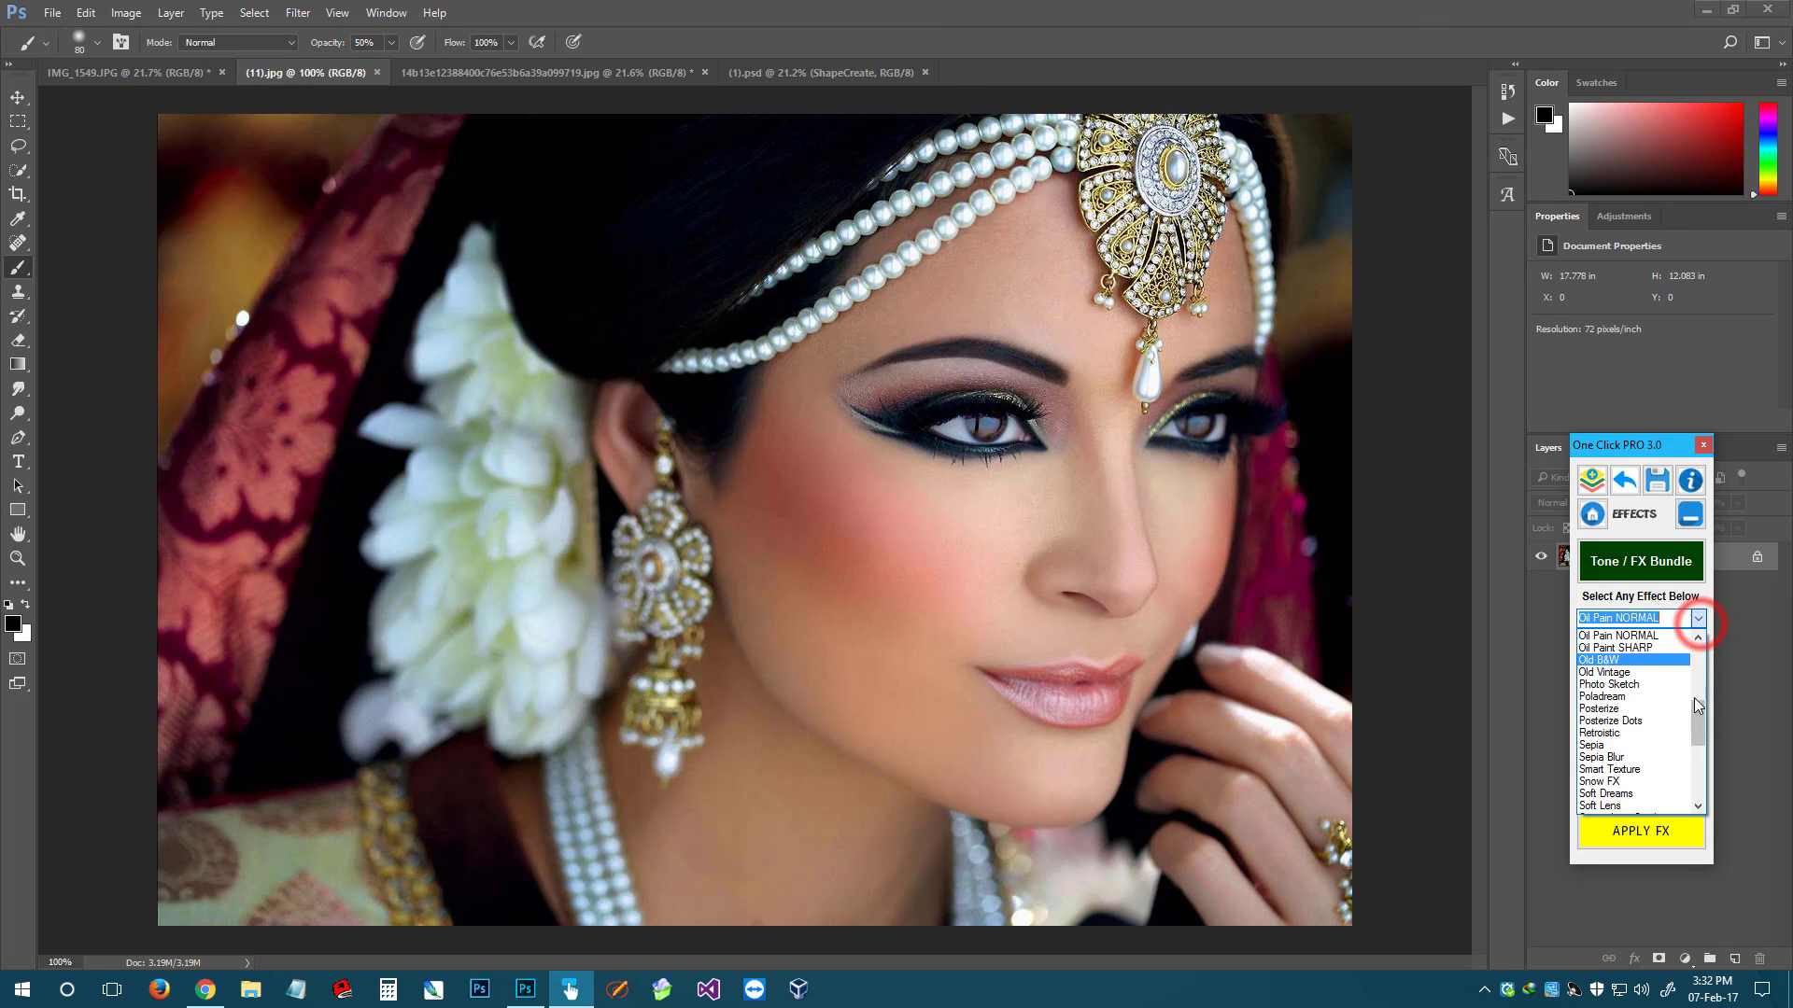
pyautogui.click(1689, 713)
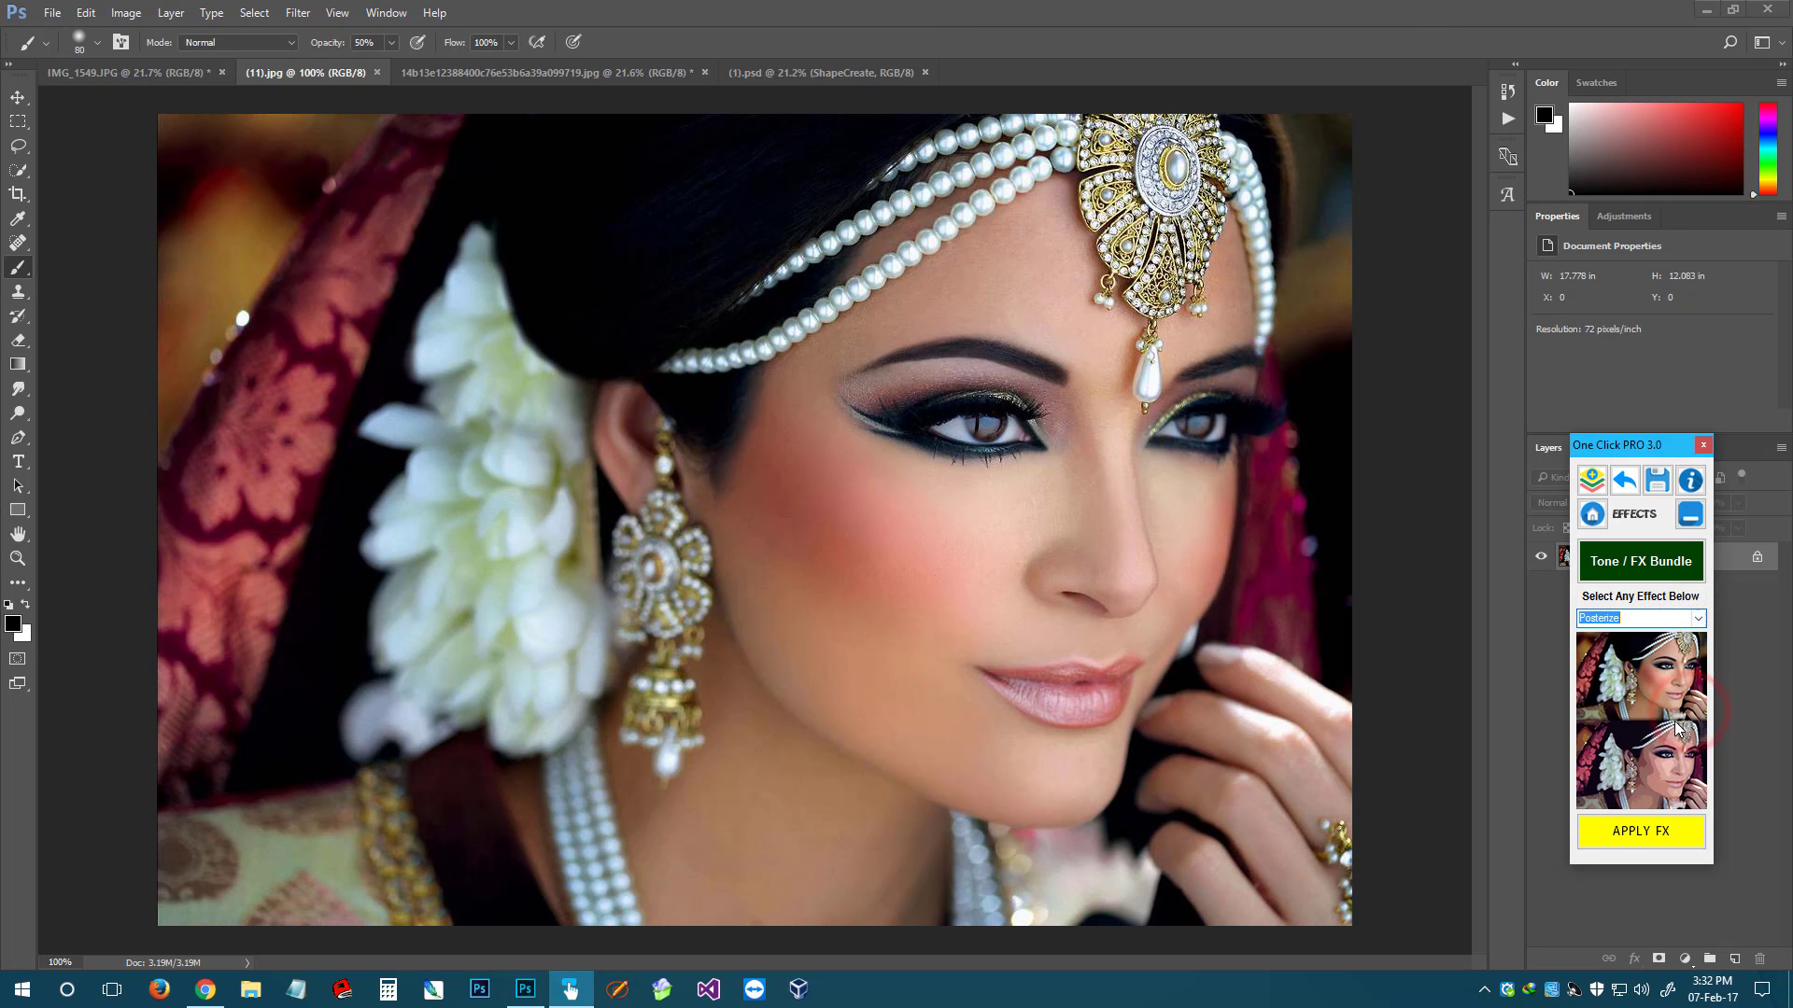
pyautogui.click(1697, 620)
pyautogui.scroll(-4, 1678, 676)
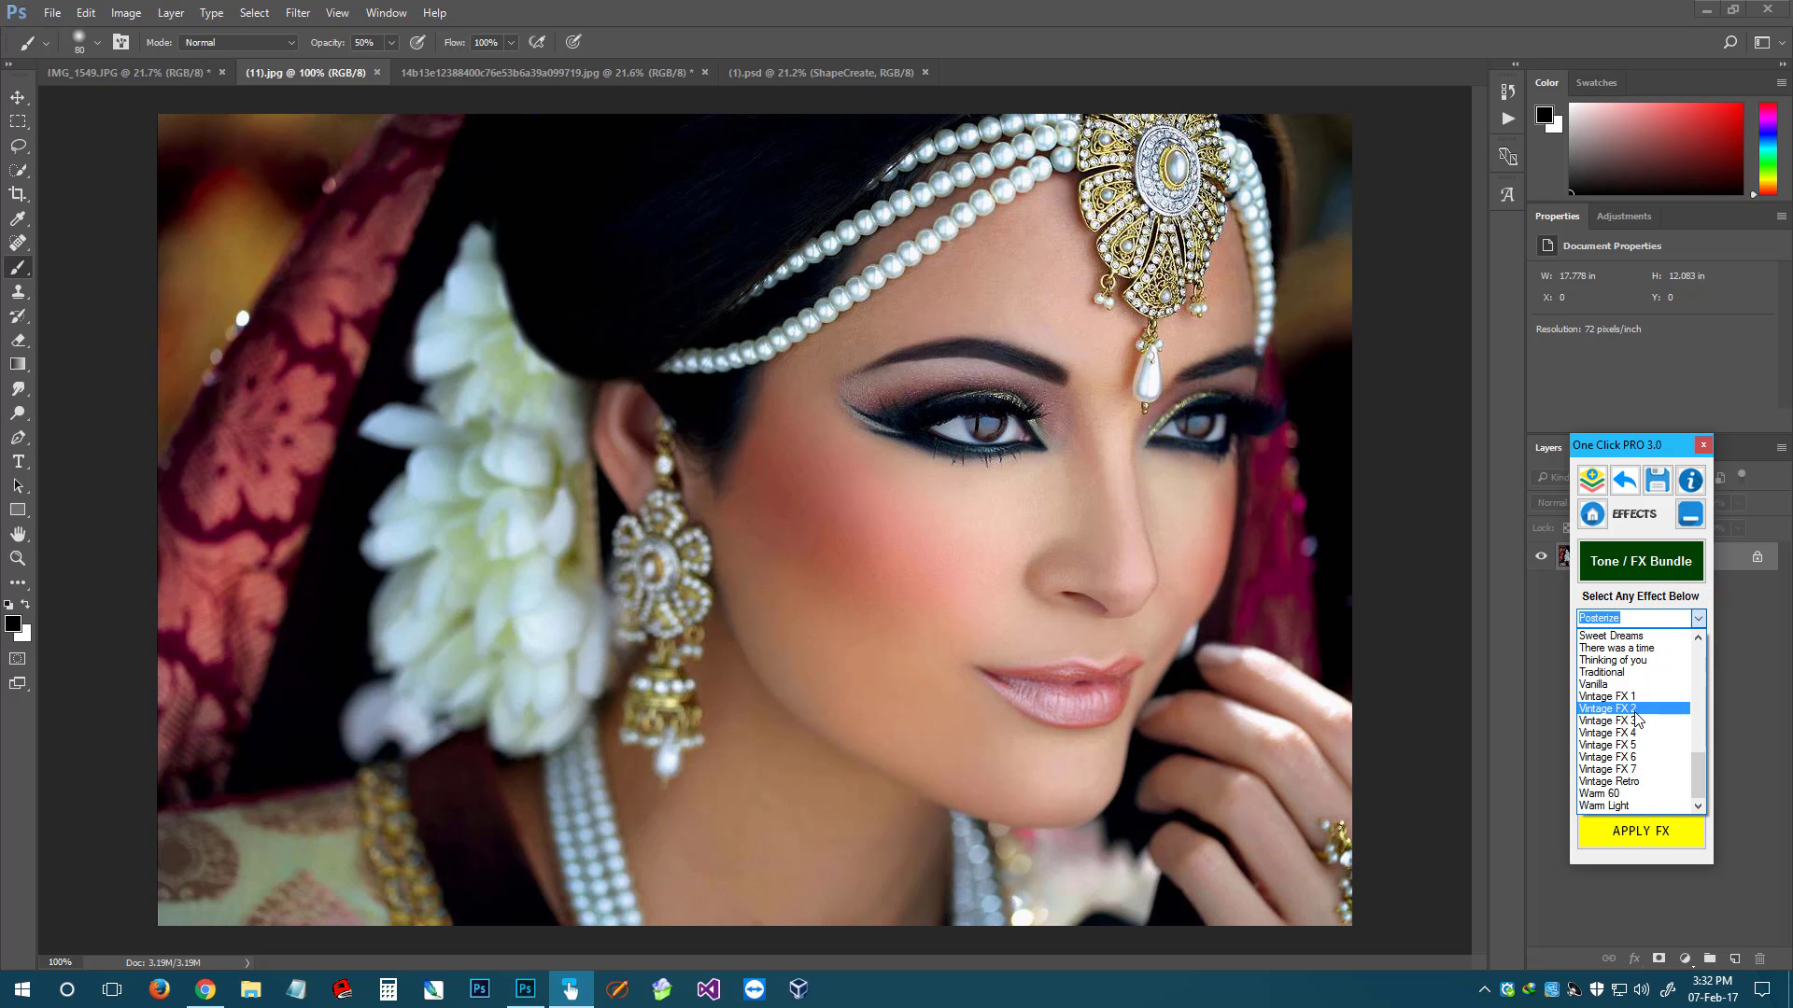
pyautogui.scroll(4, 1626, 731)
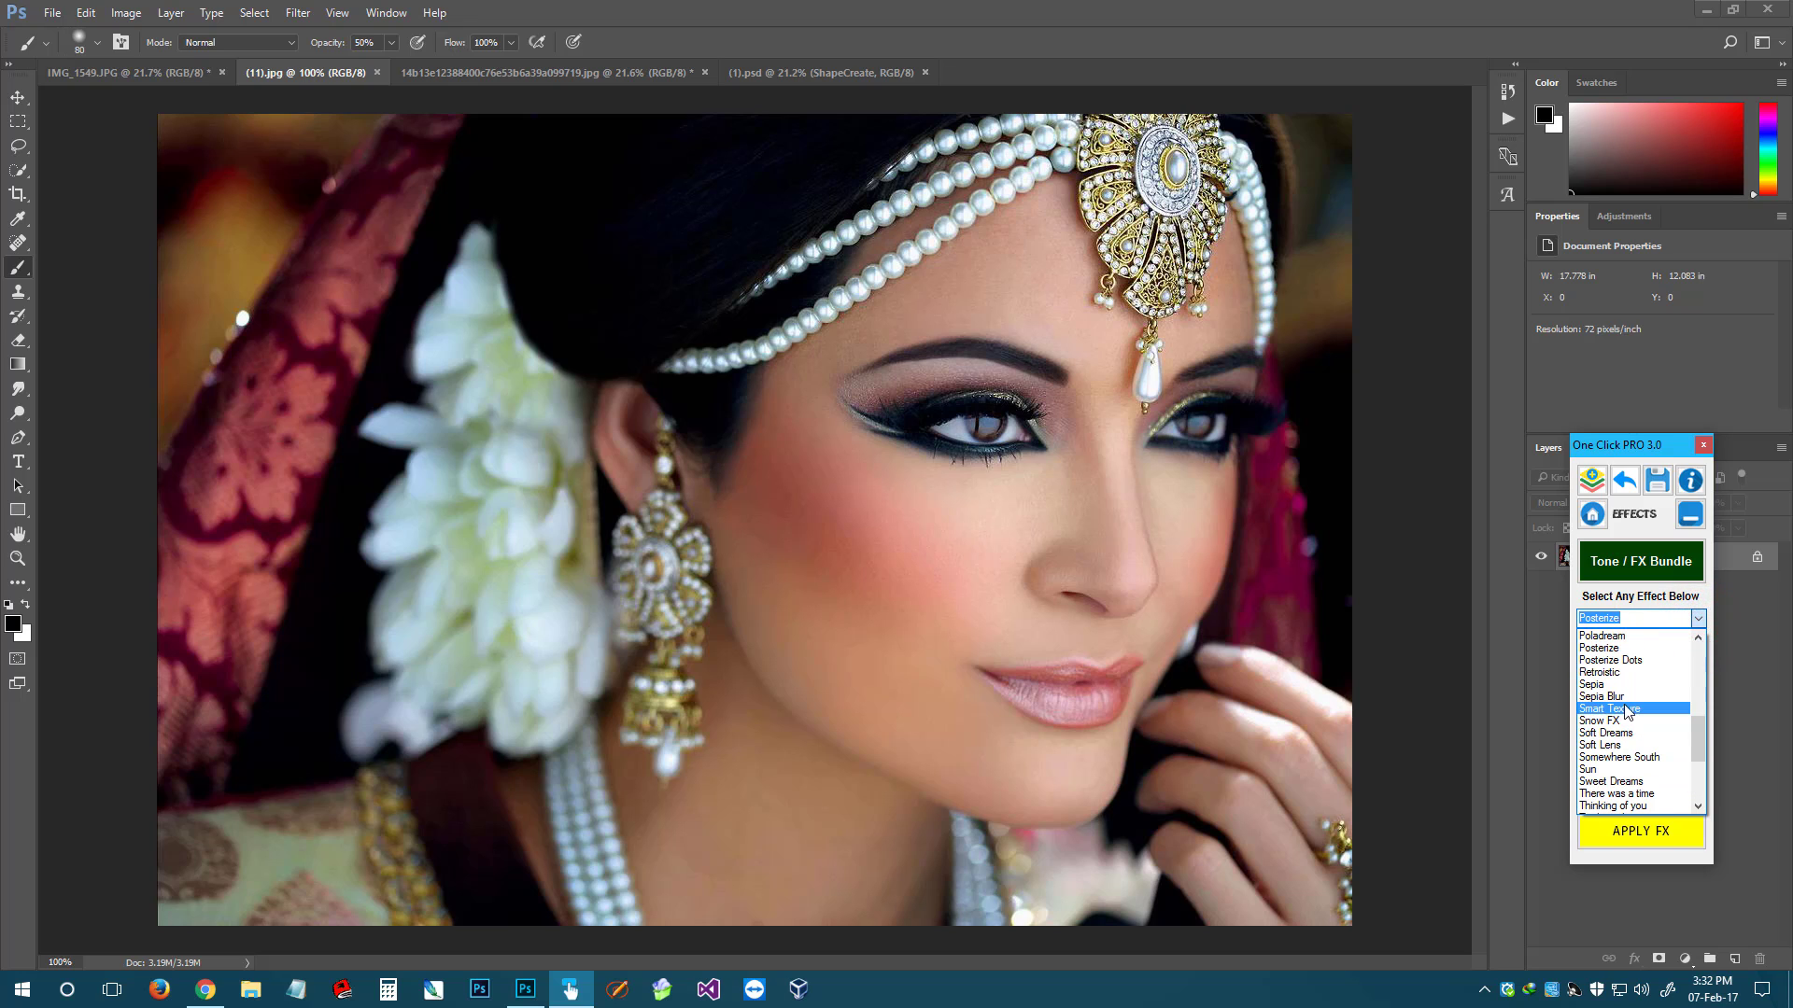
pyautogui.click(1634, 672)
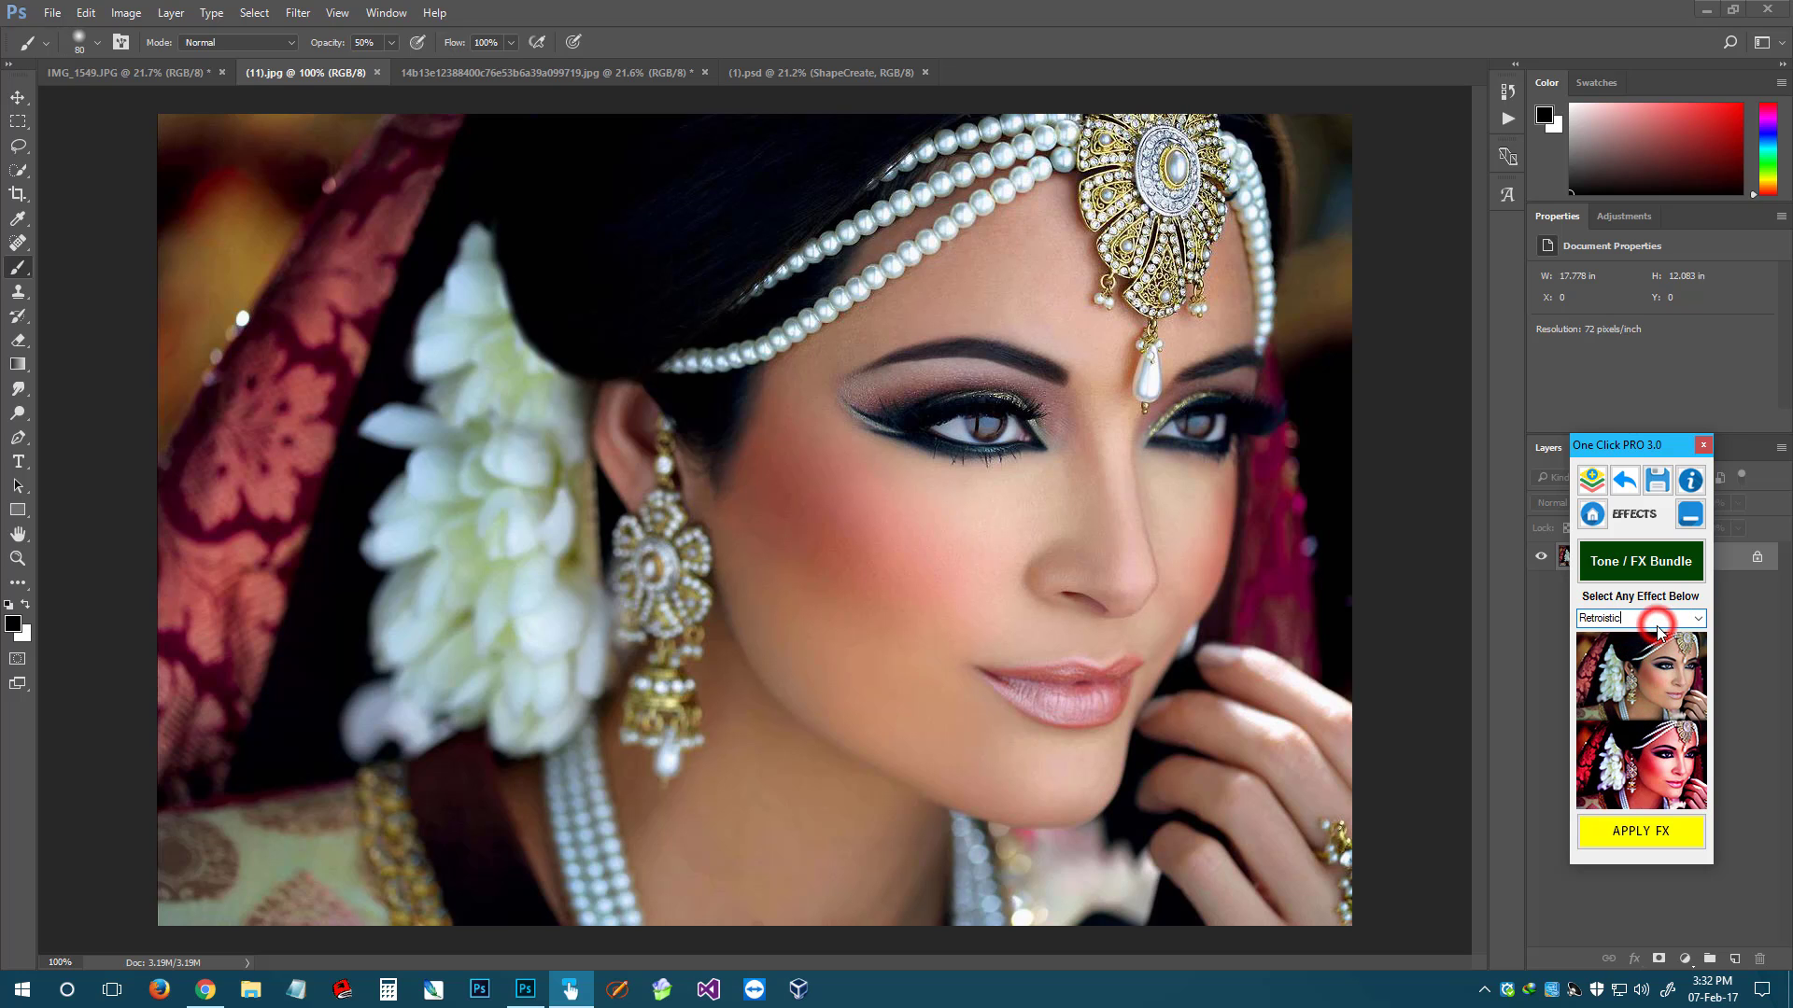
pyautogui.scroll(-5, 1658, 624)
pyautogui.scroll(-2, 1659, 624)
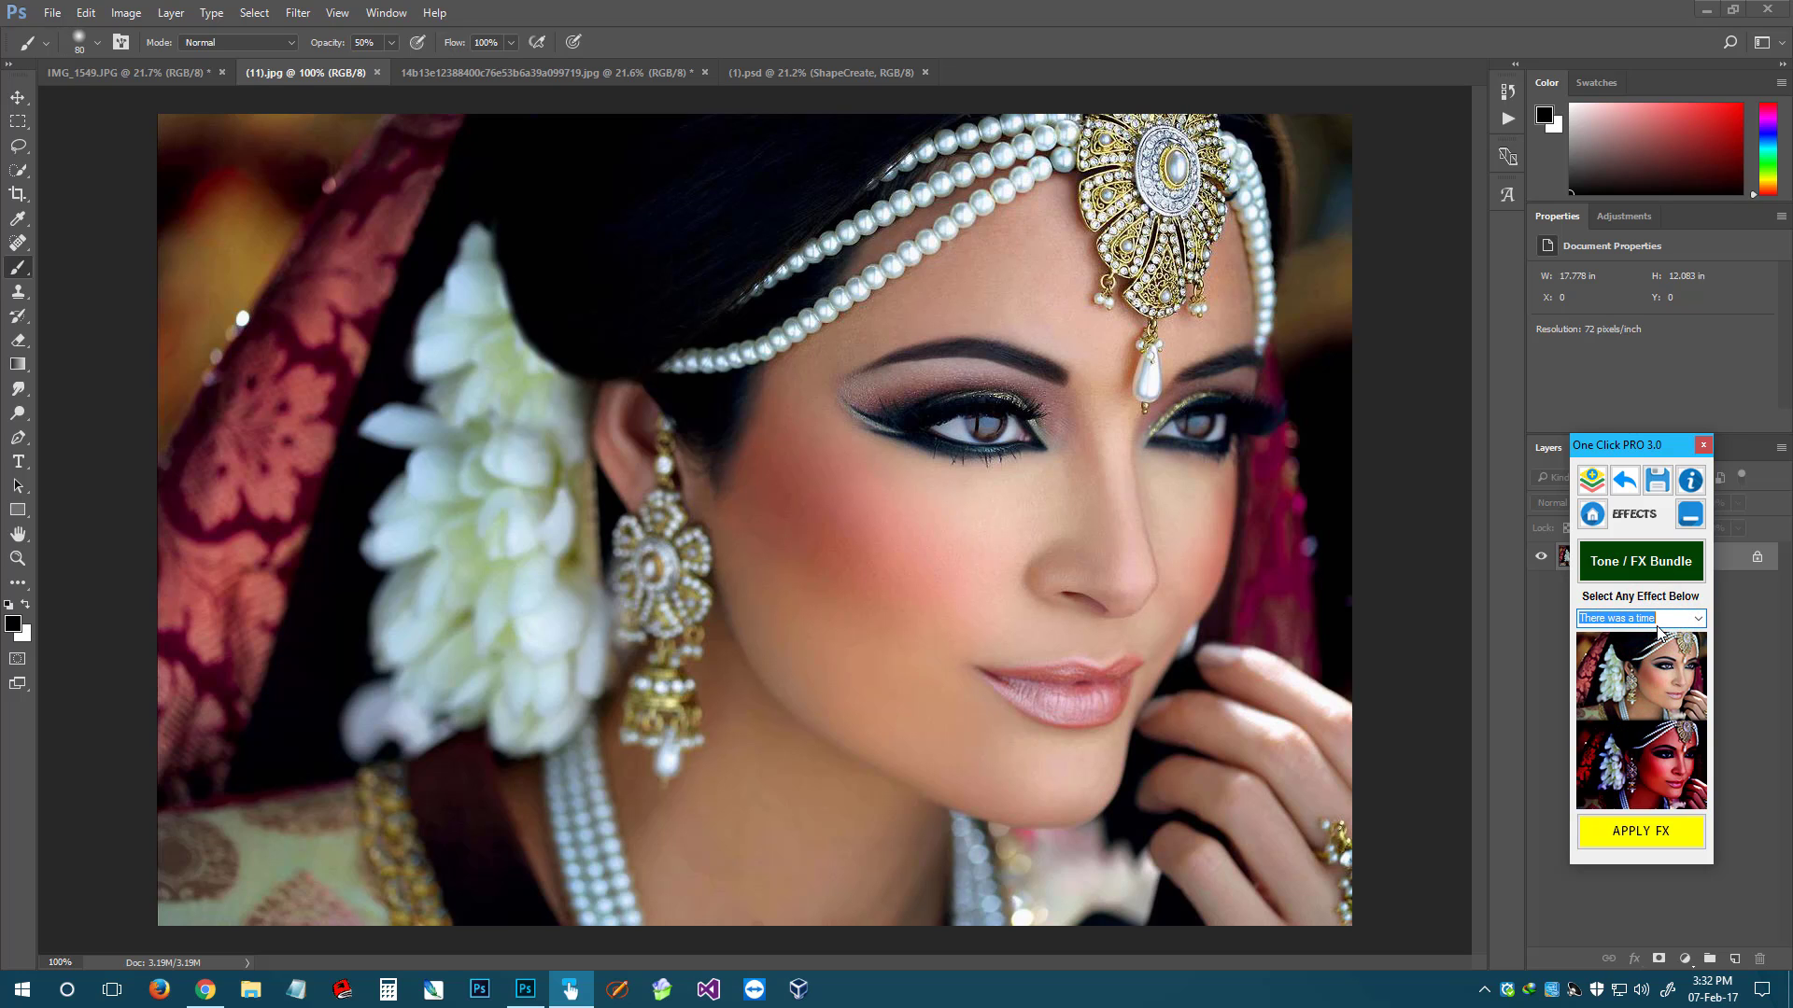
# Switch to the photo of the bride in the orange sari and fit it on screen
pyautogui.click(761, 68)
pyautogui.click(654, 72)
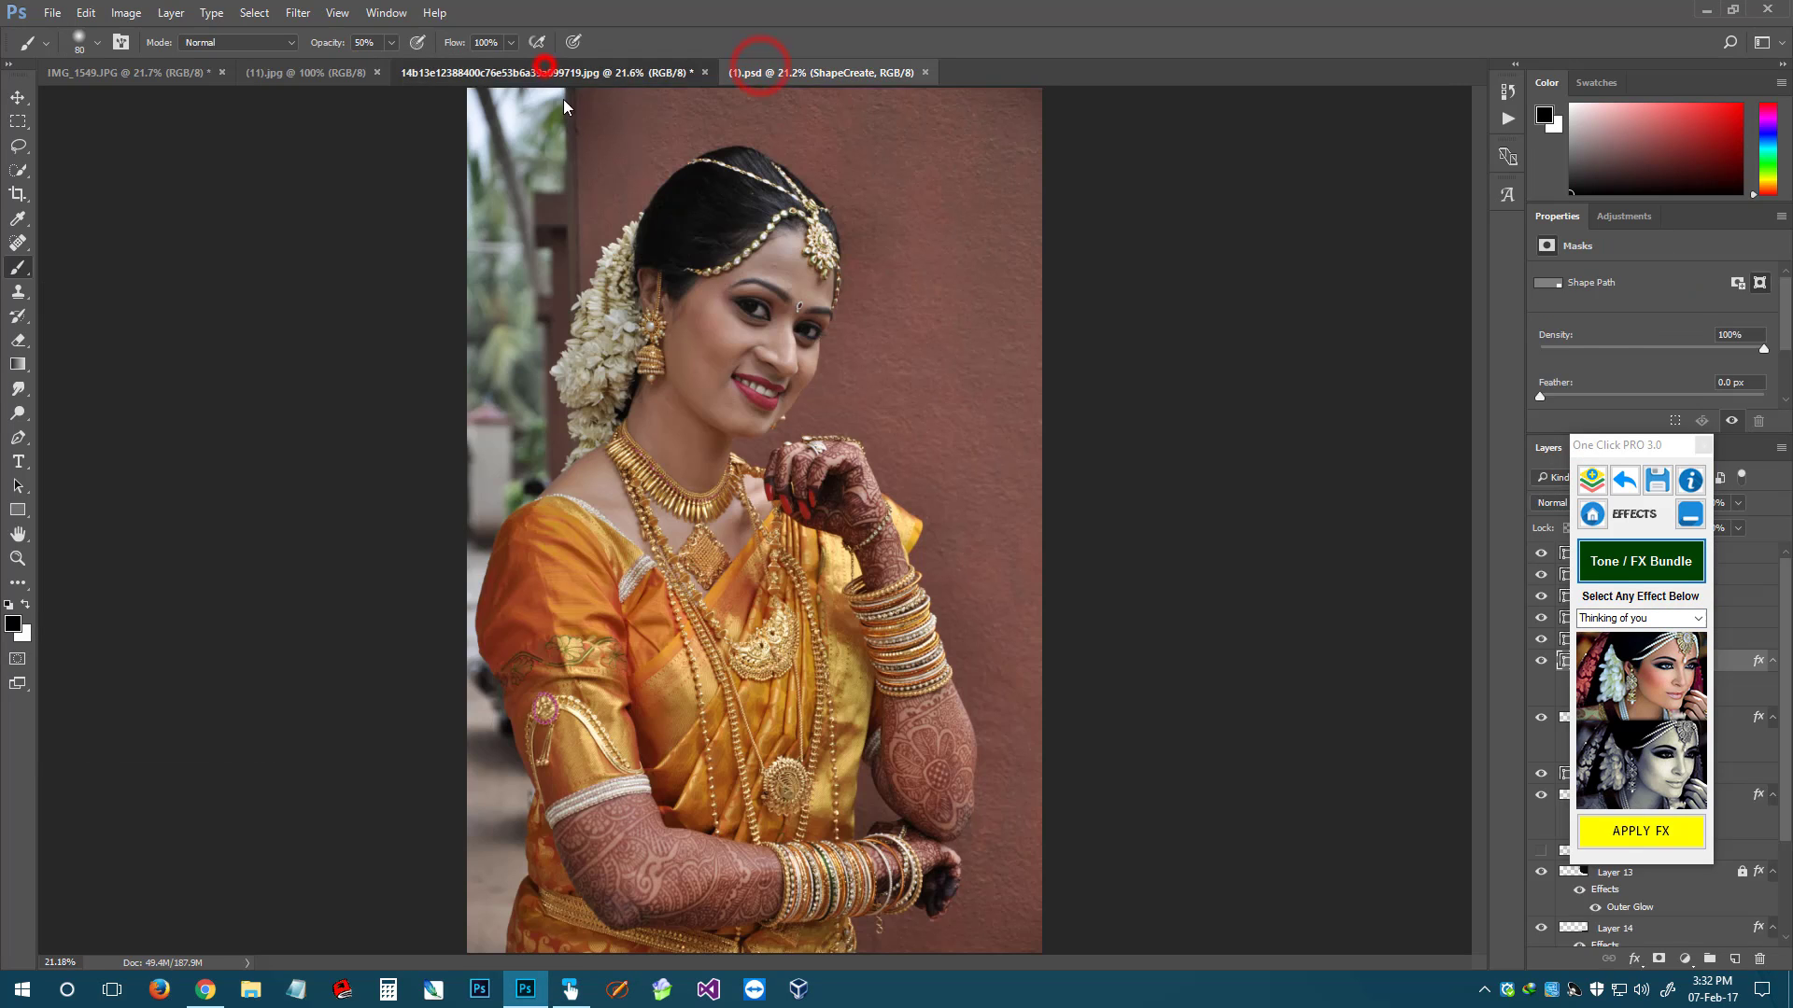
pyautogui.press('z')
pyautogui.rightClick(752, 324)
pyautogui.click(755, 329)
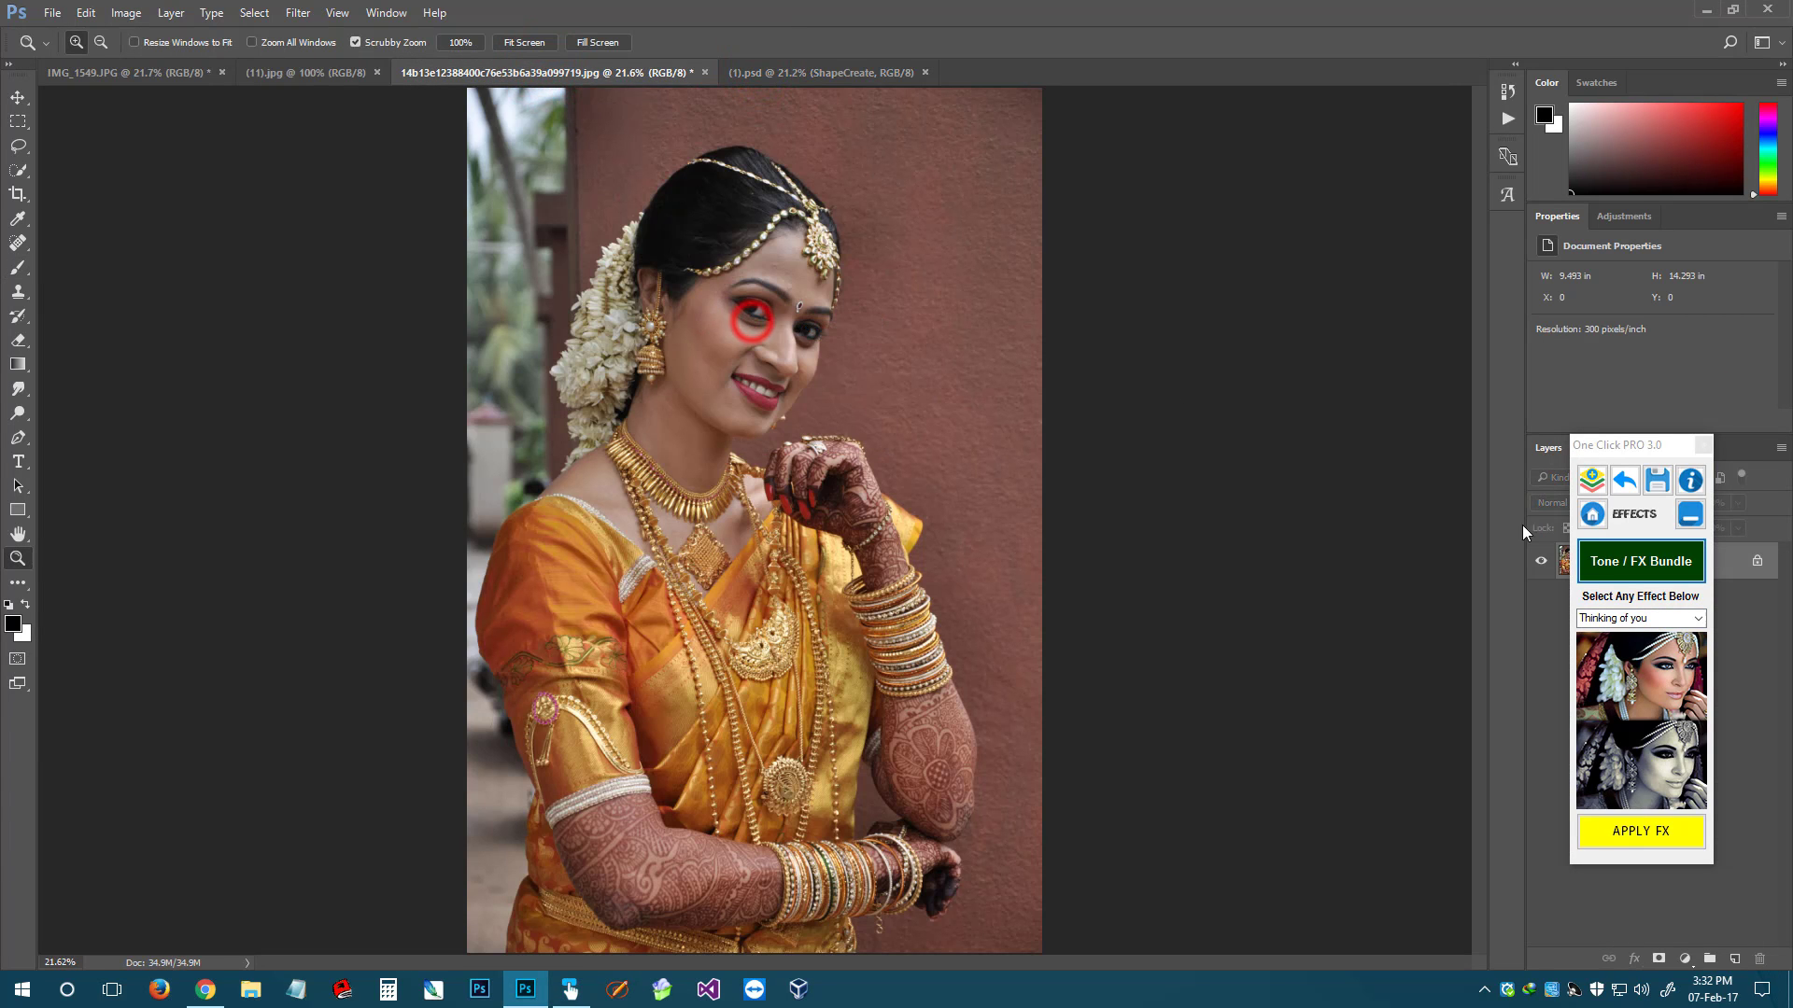
# Choose the Jewellery Highlight effect and apply it to the photo of the bride in the orange sari
pyautogui.click(1699, 619)
pyautogui.click(1699, 619)
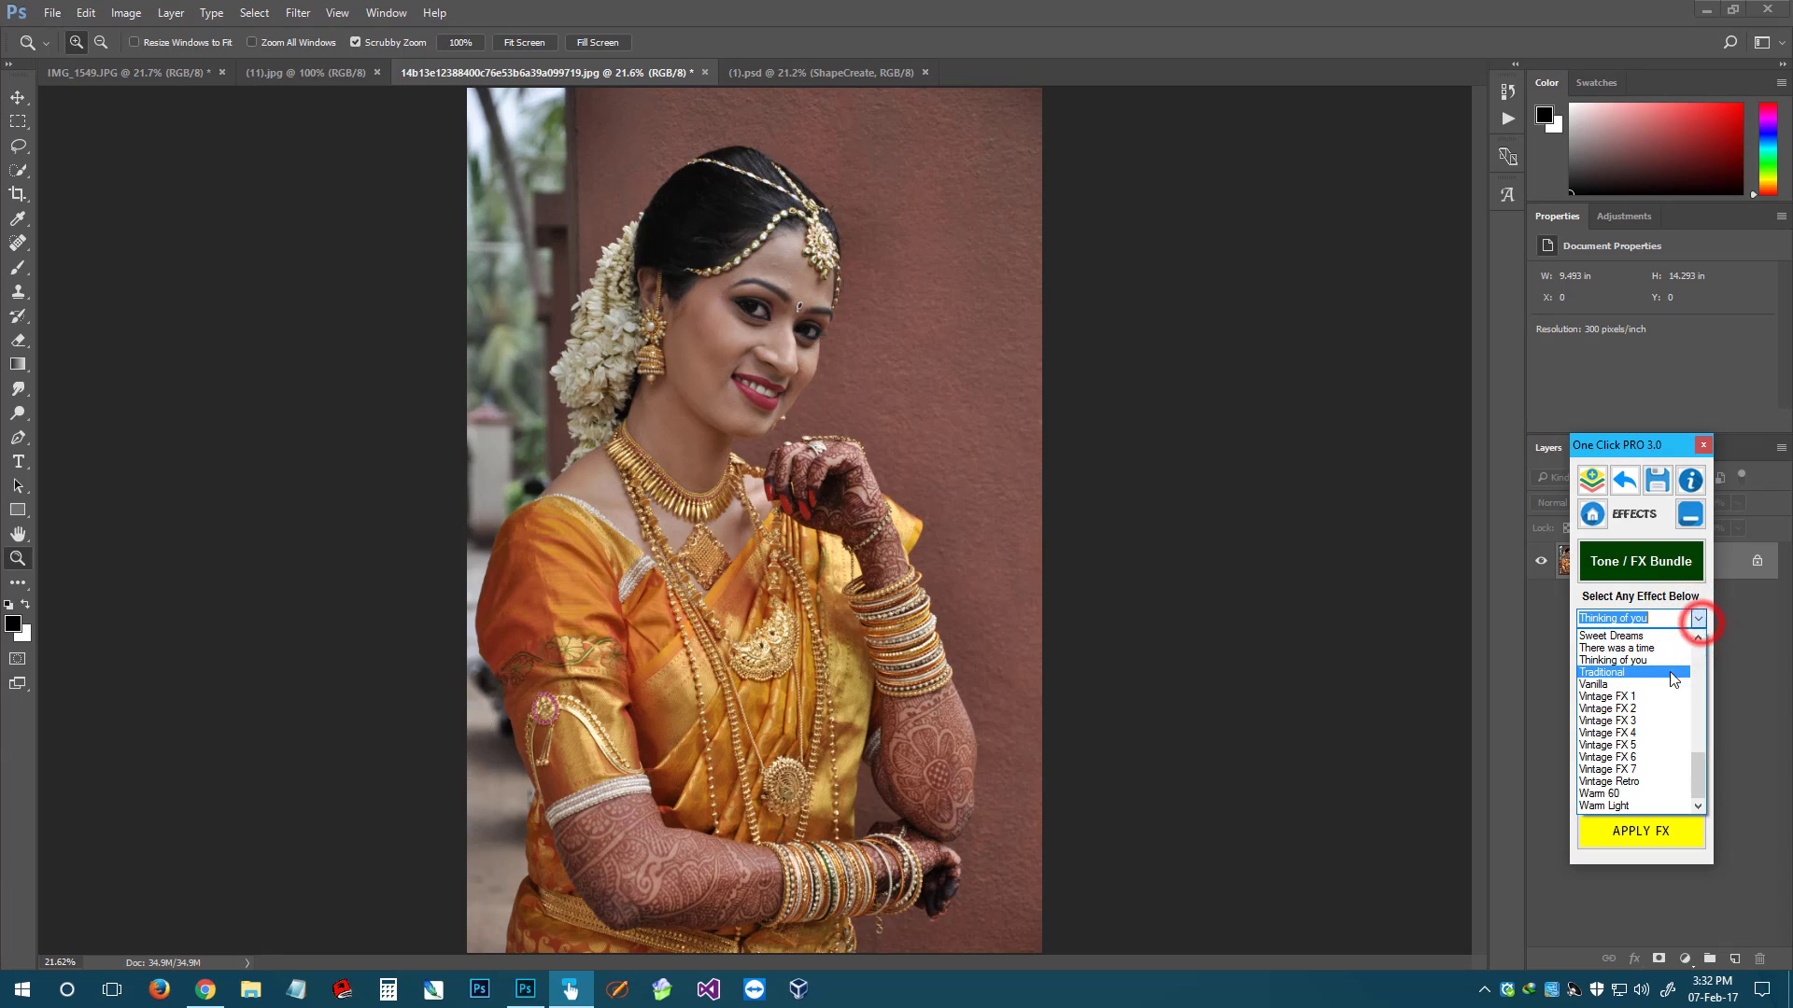
pyautogui.scroll(-5, 1671, 682)
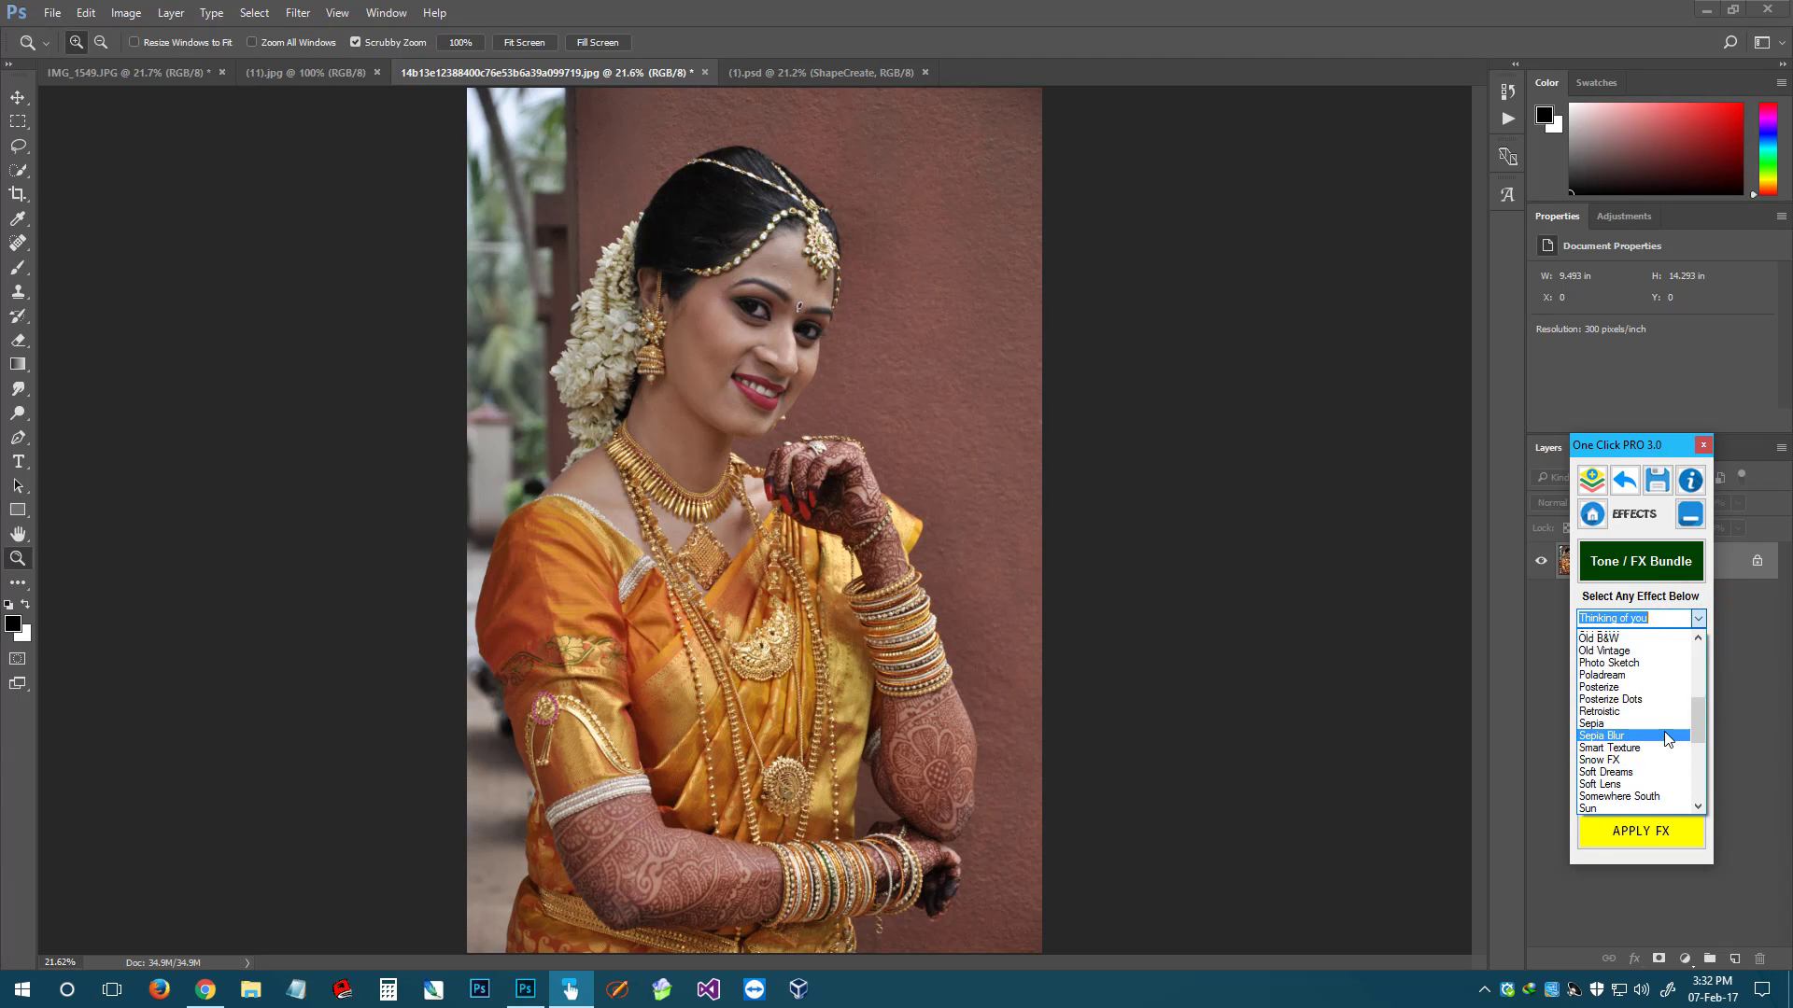
pyautogui.scroll(2, 1634, 691)
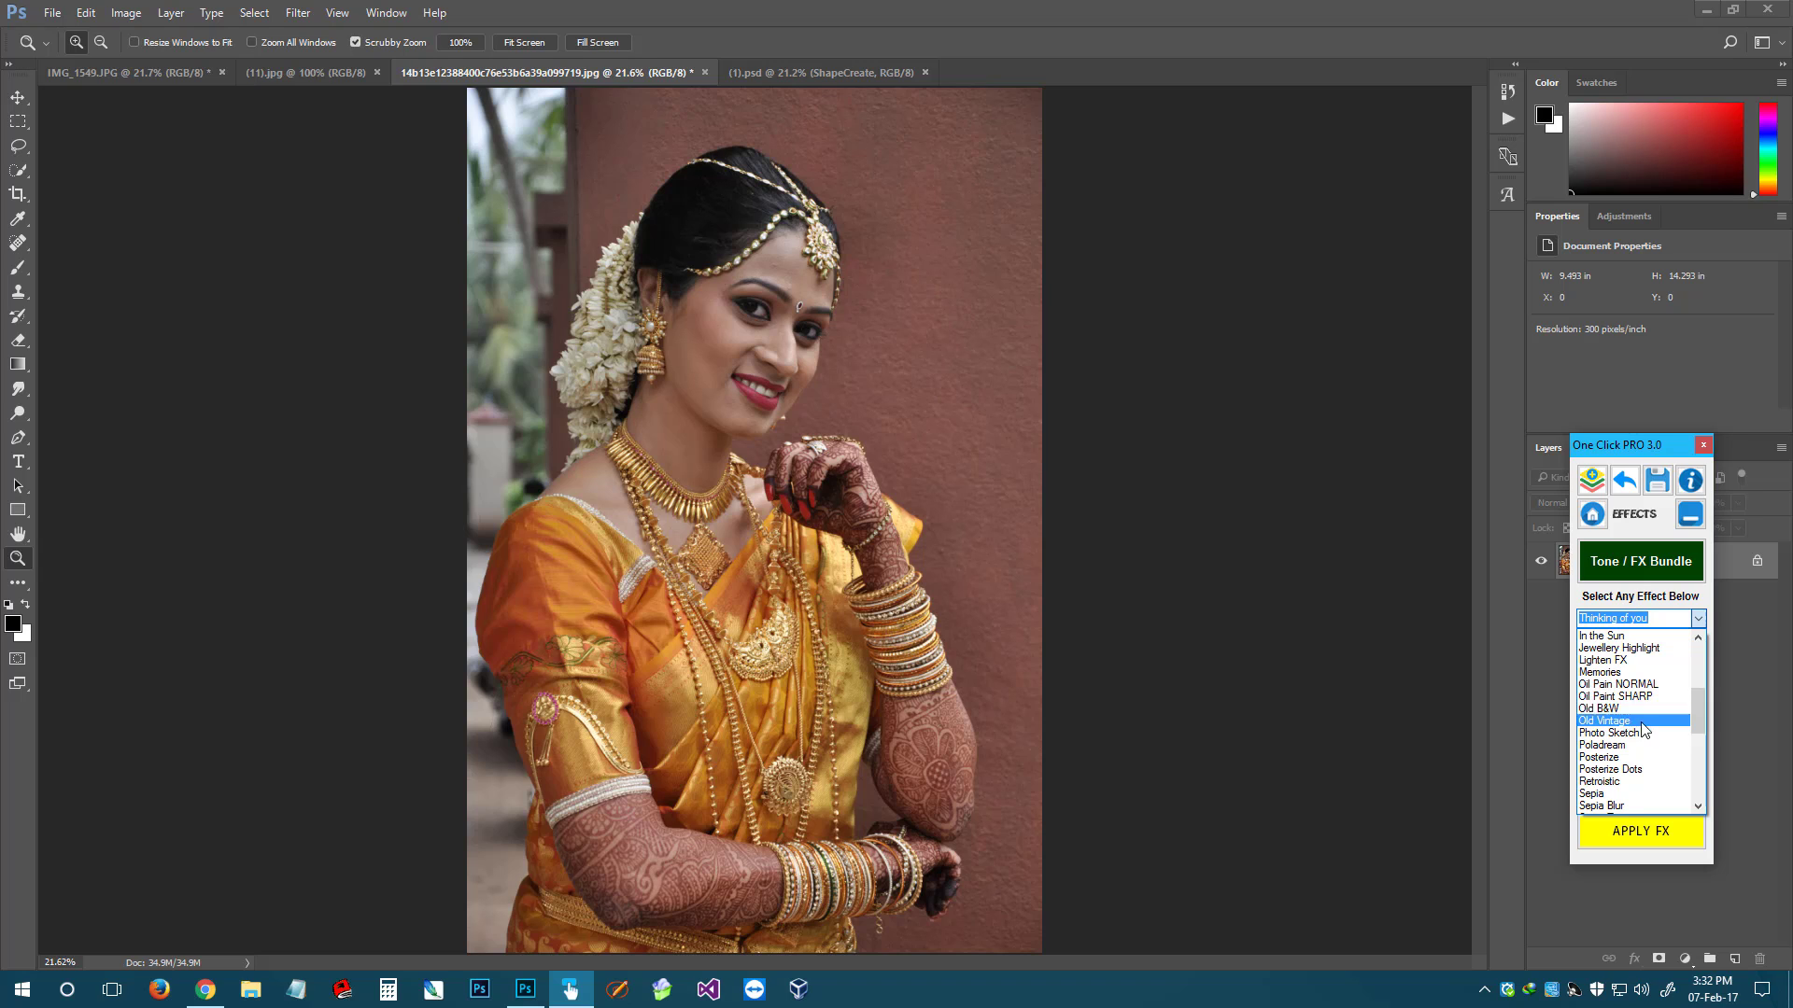
pyautogui.press('j')
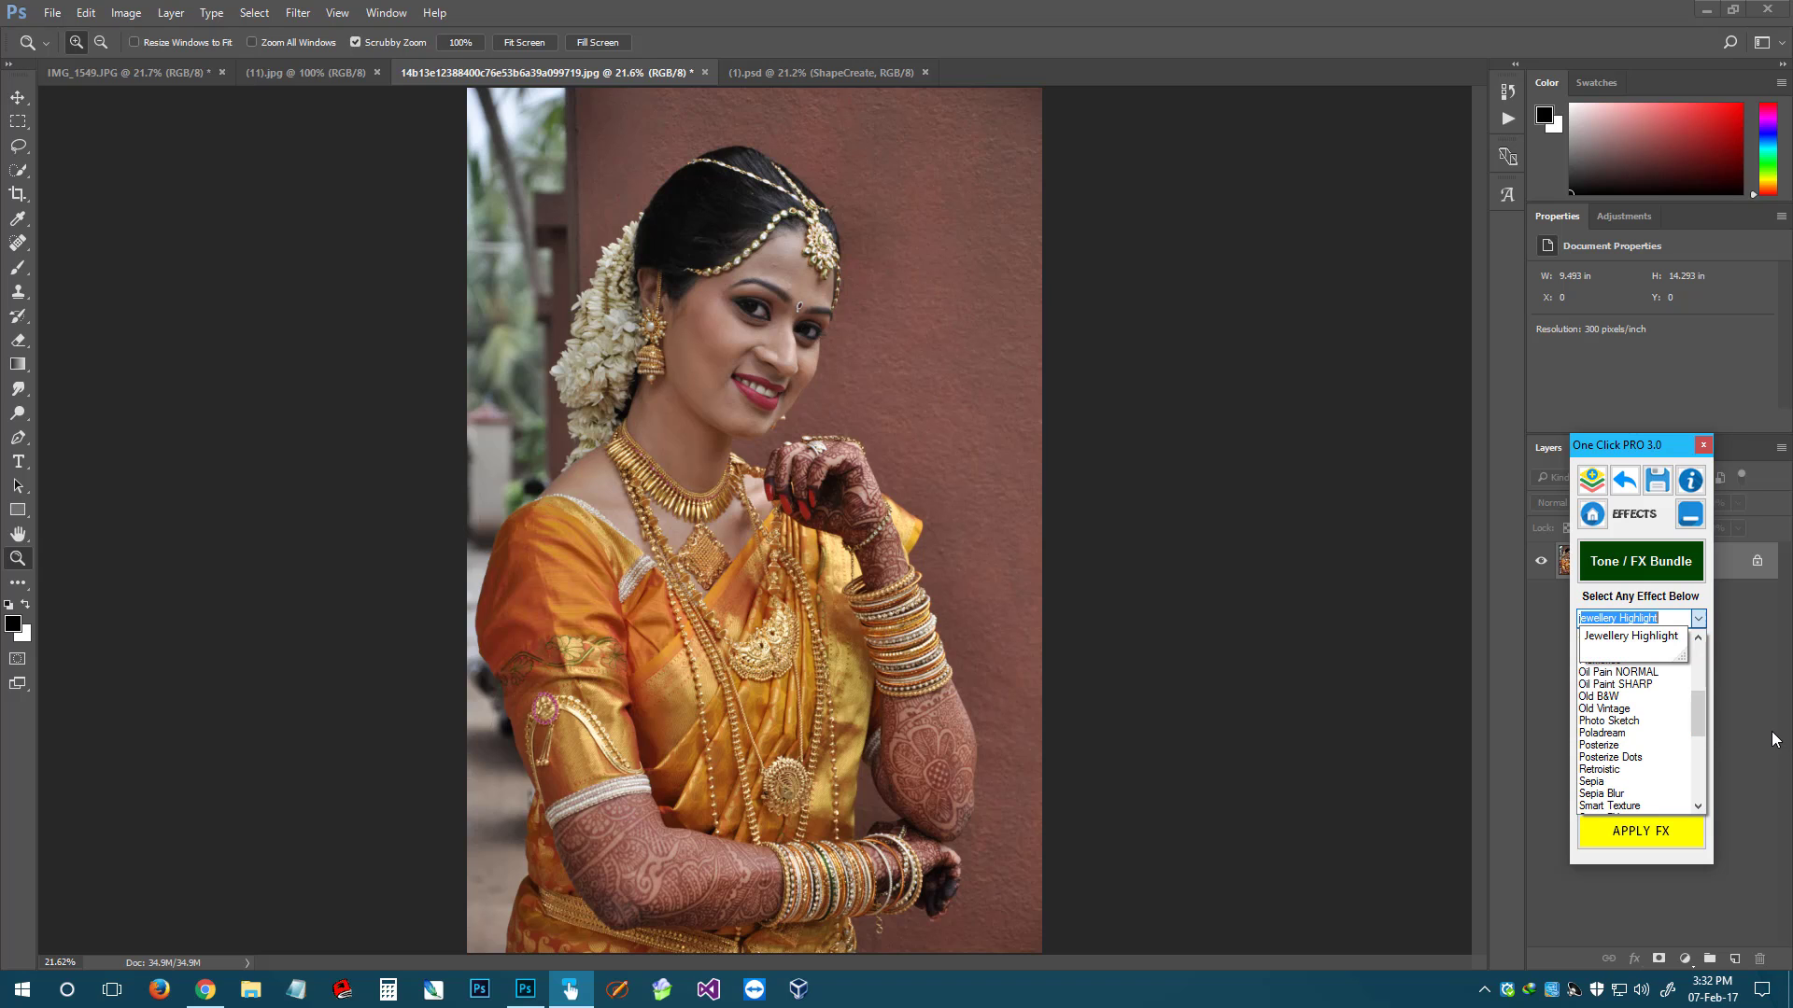
pyautogui.click(1622, 643)
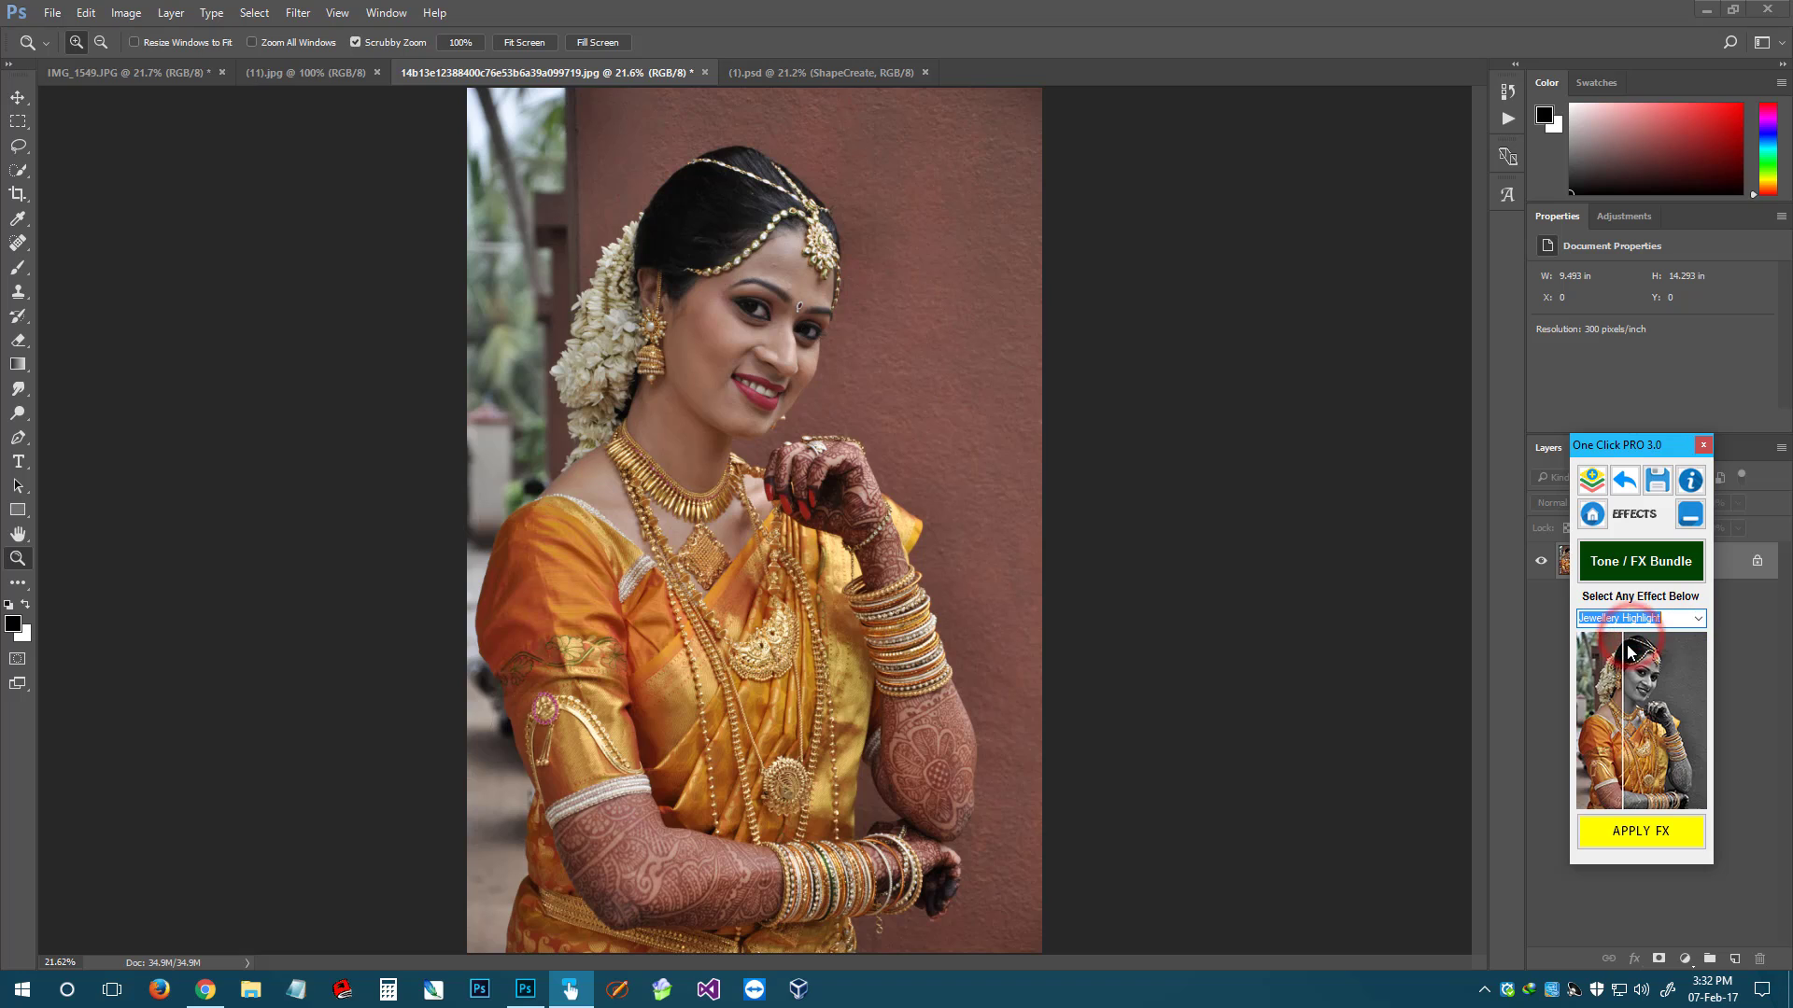
pyautogui.click(1632, 836)
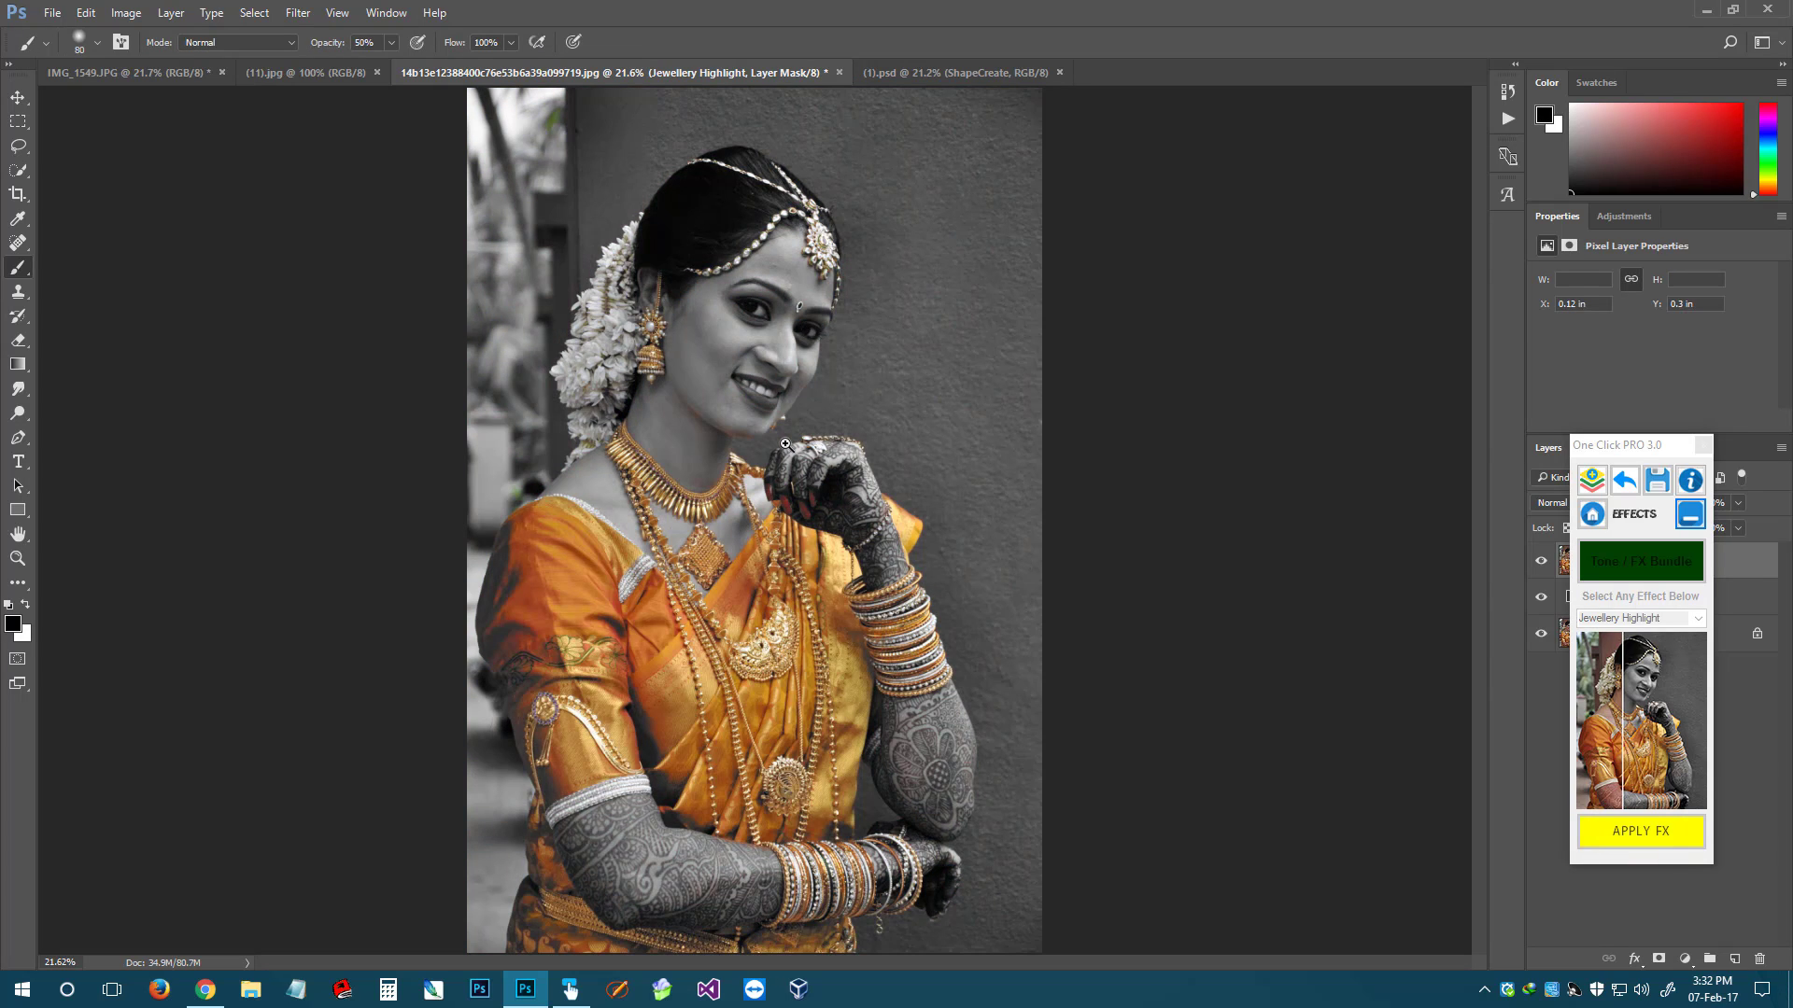
# Move the One Click PRO window clear of the layer list and select the Jewellery Highlight layer's mask
pyautogui.hotkey('ctrl', '-')
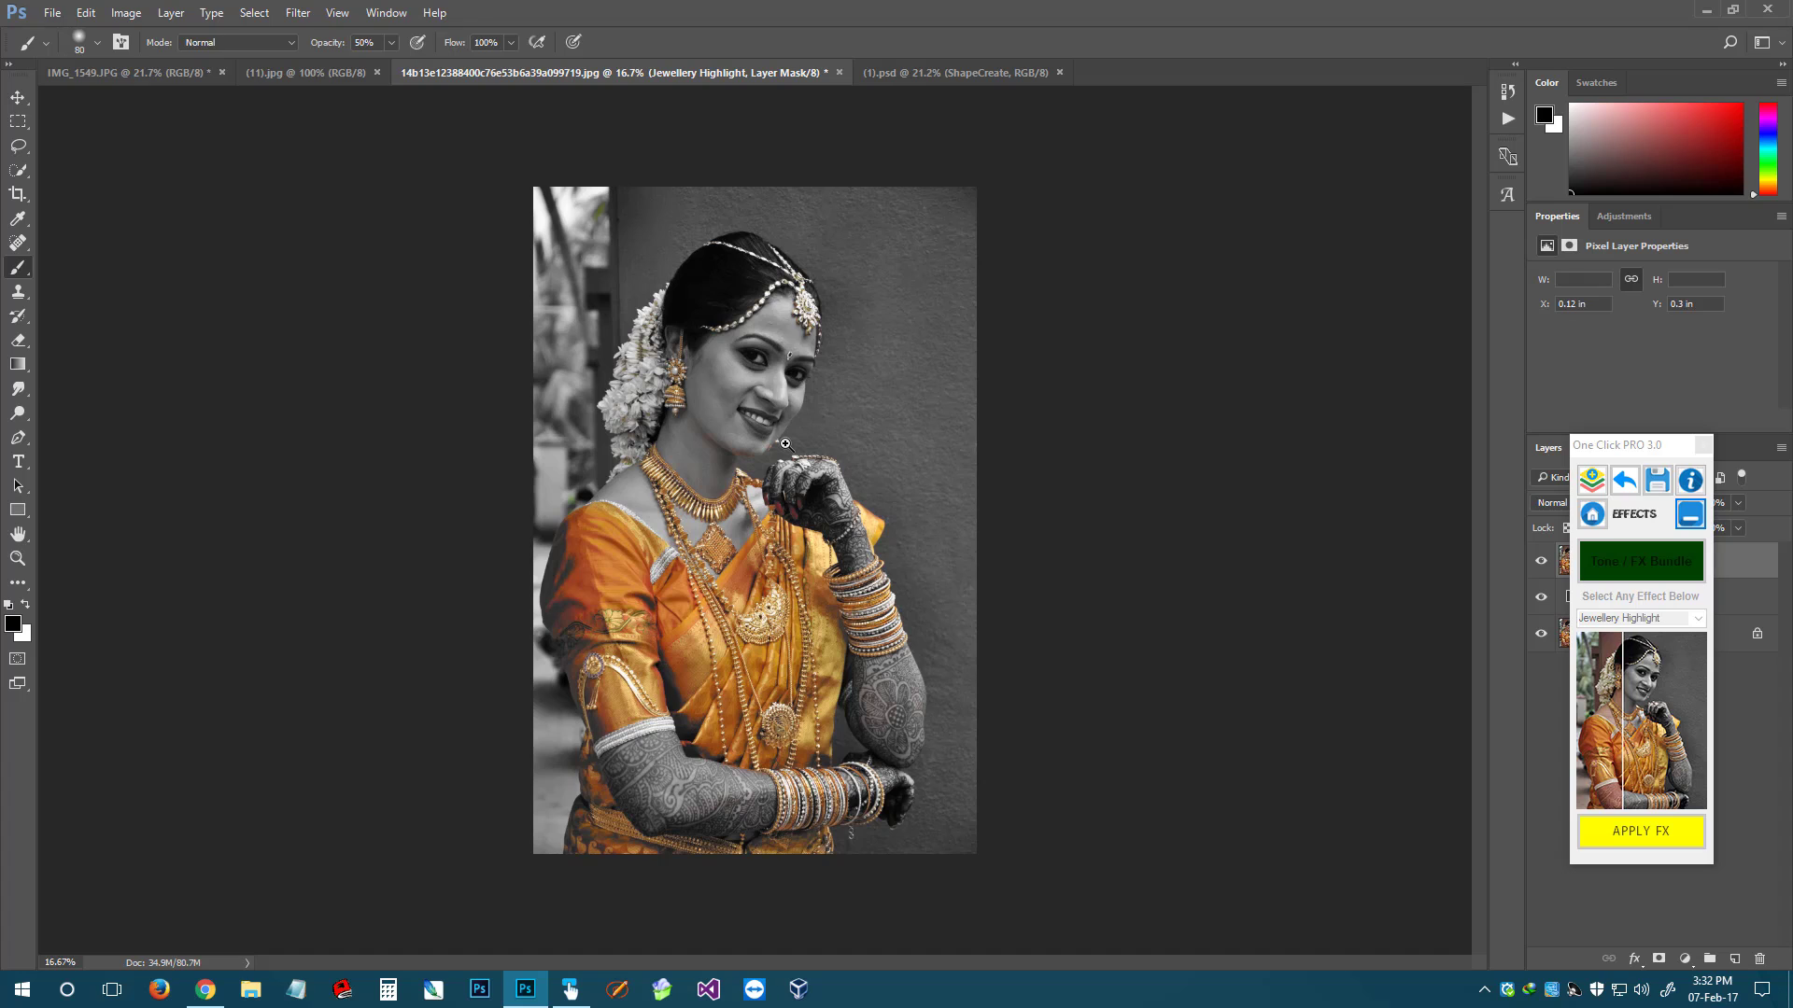
pyautogui.press('v')
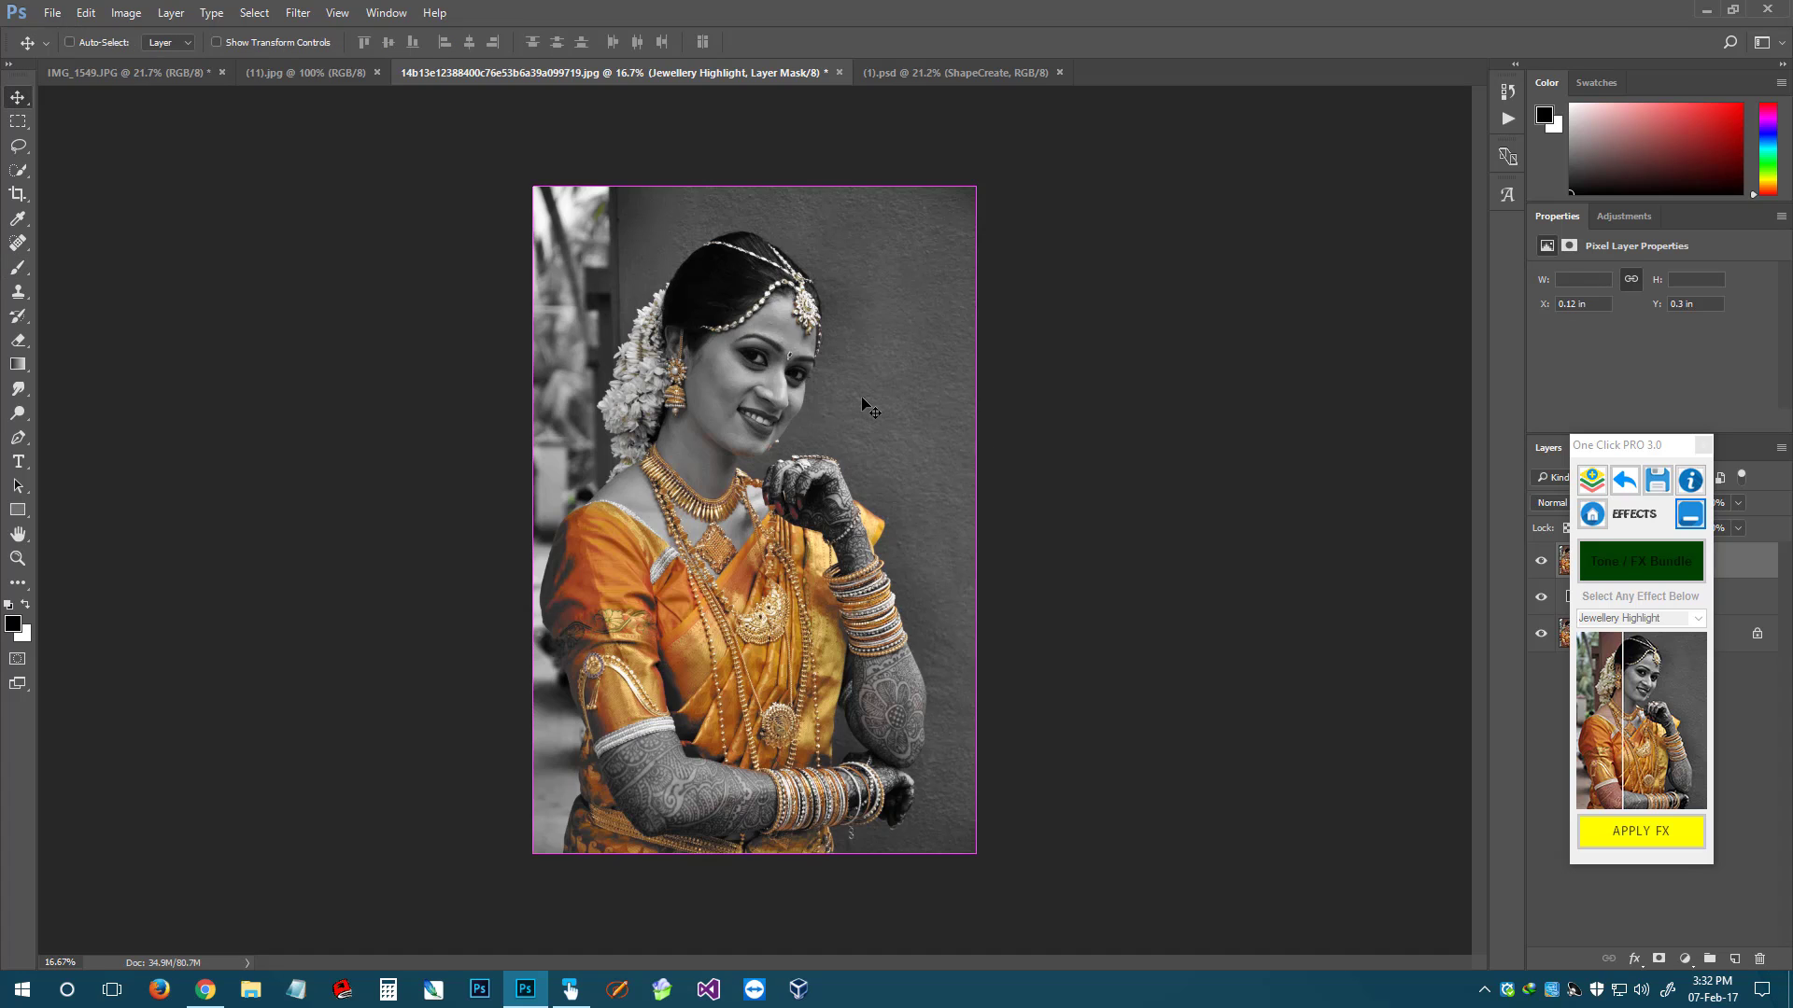
pyautogui.hotkey('ctrl', '+')
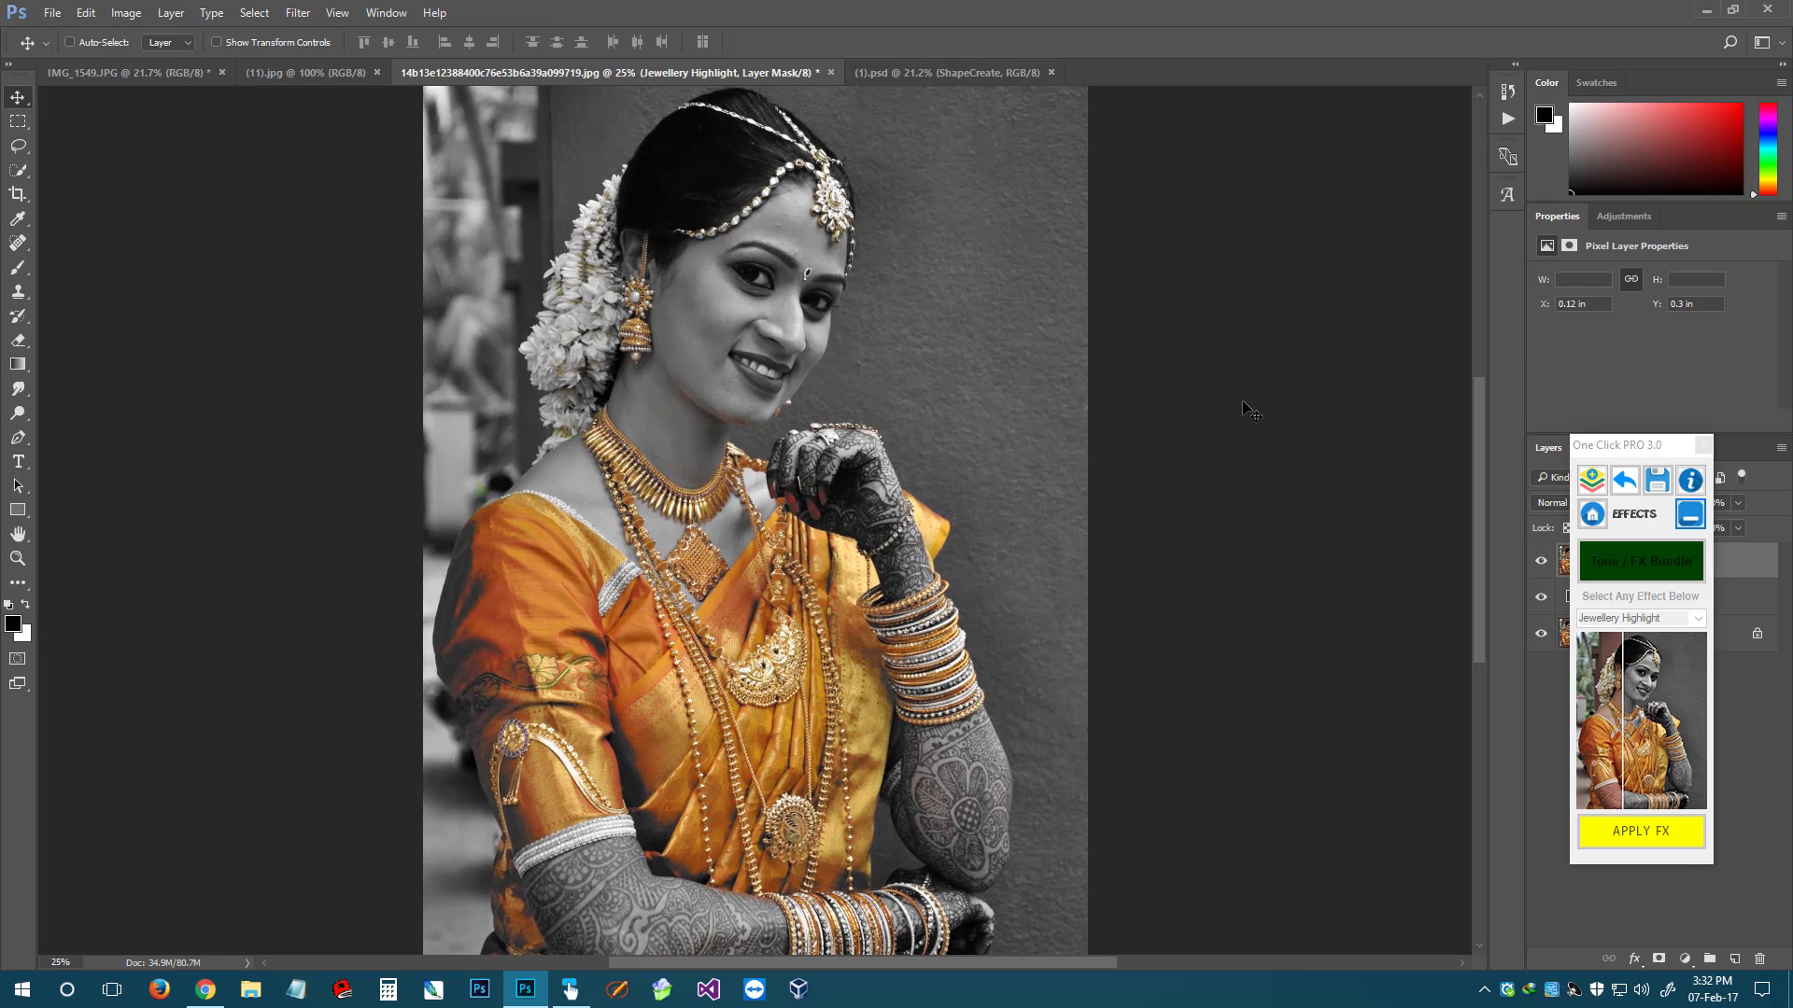
pyautogui.hotkey('ctrl', '-')
pyautogui.click(1605, 446)
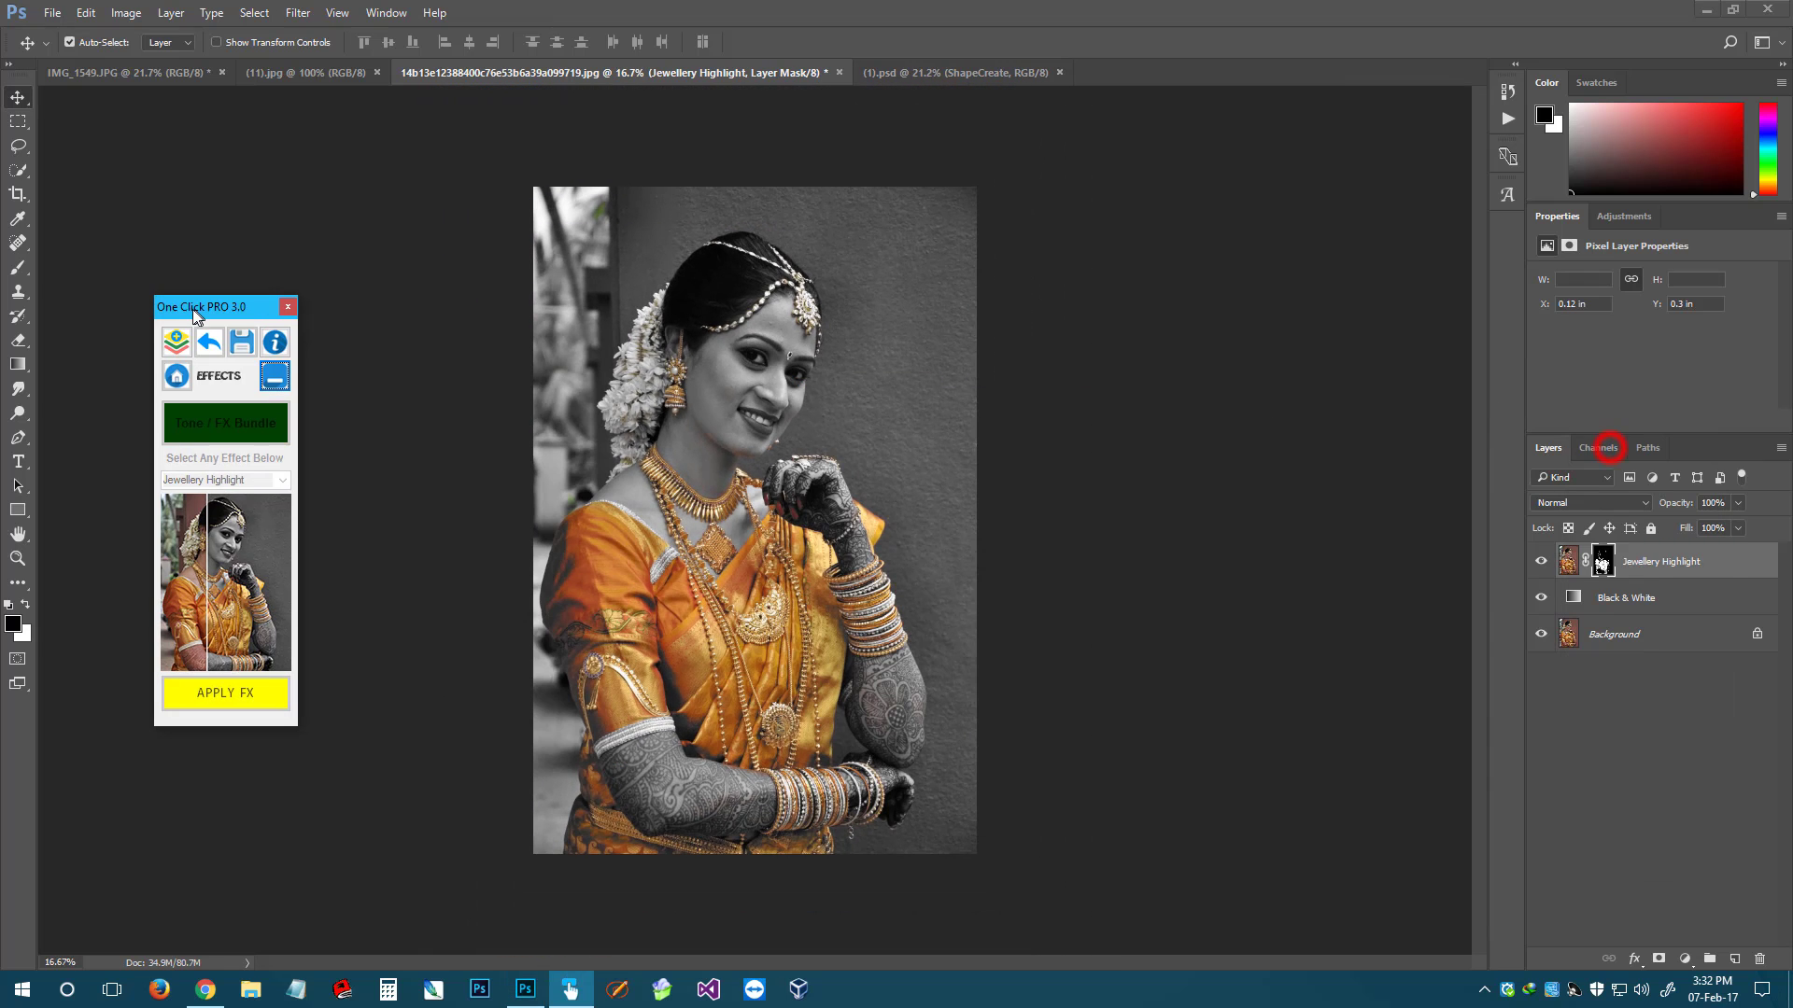
pyautogui.click(1662, 577)
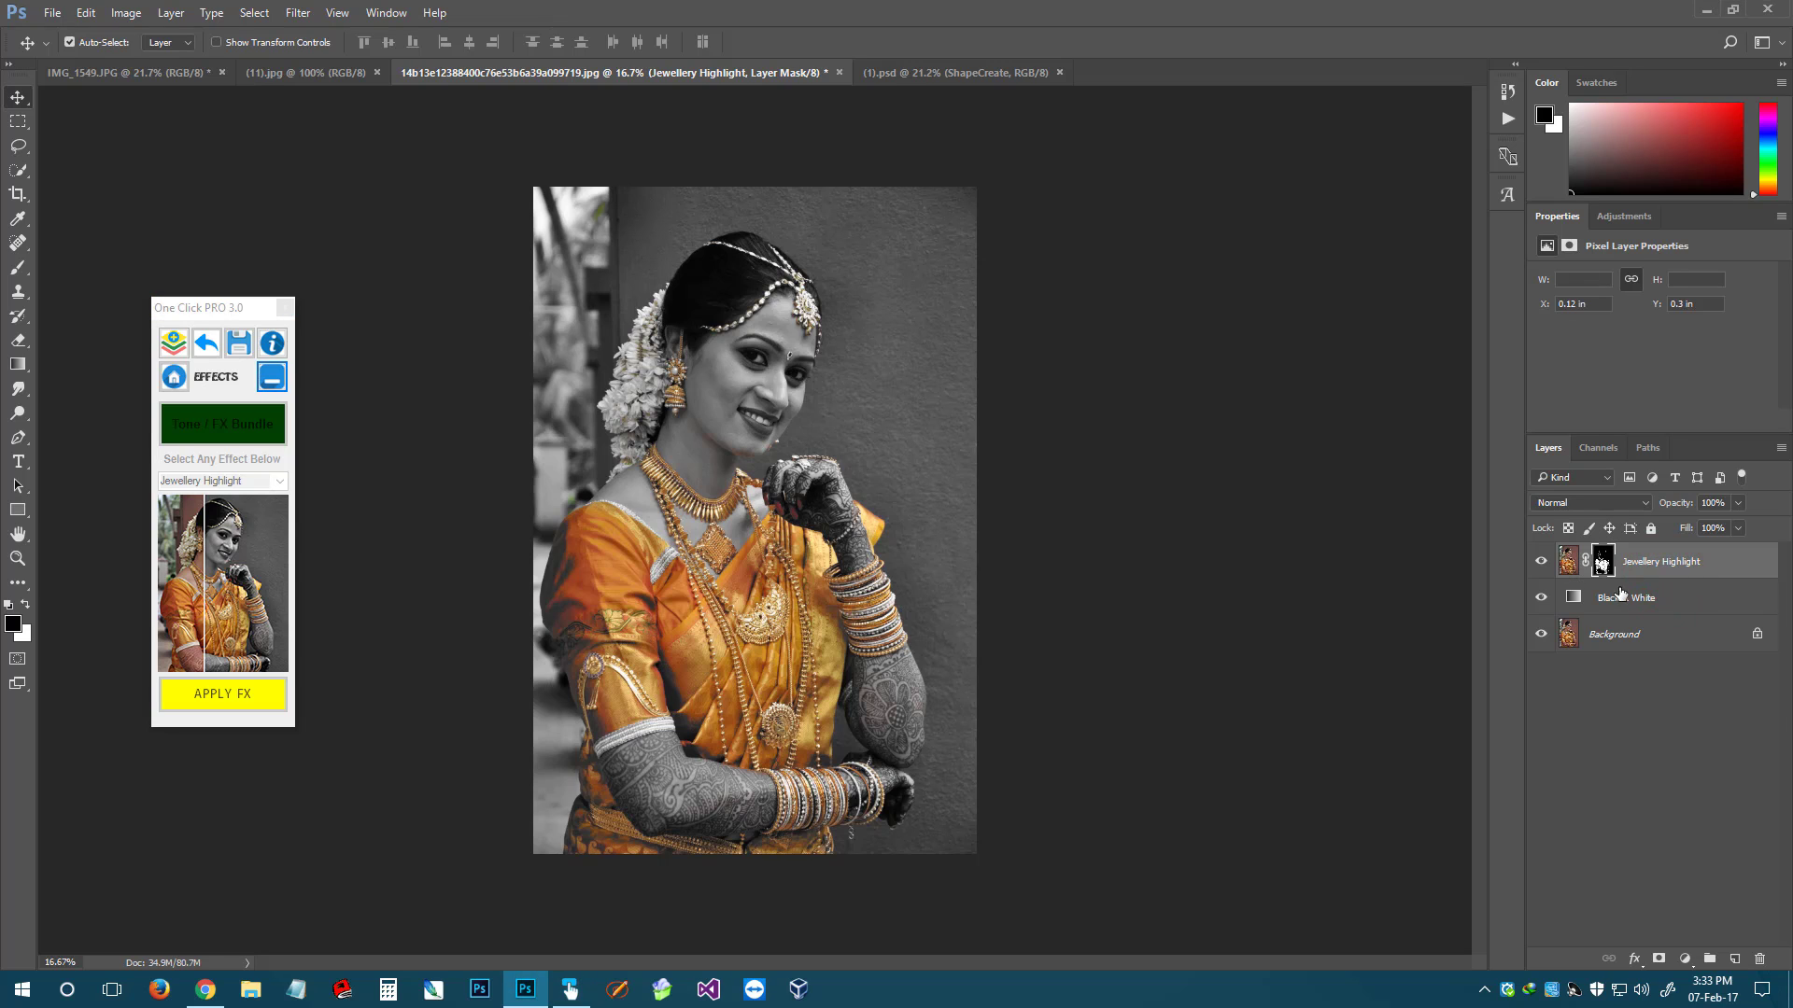
pyautogui.click(1592, 603)
pyautogui.click(1602, 562)
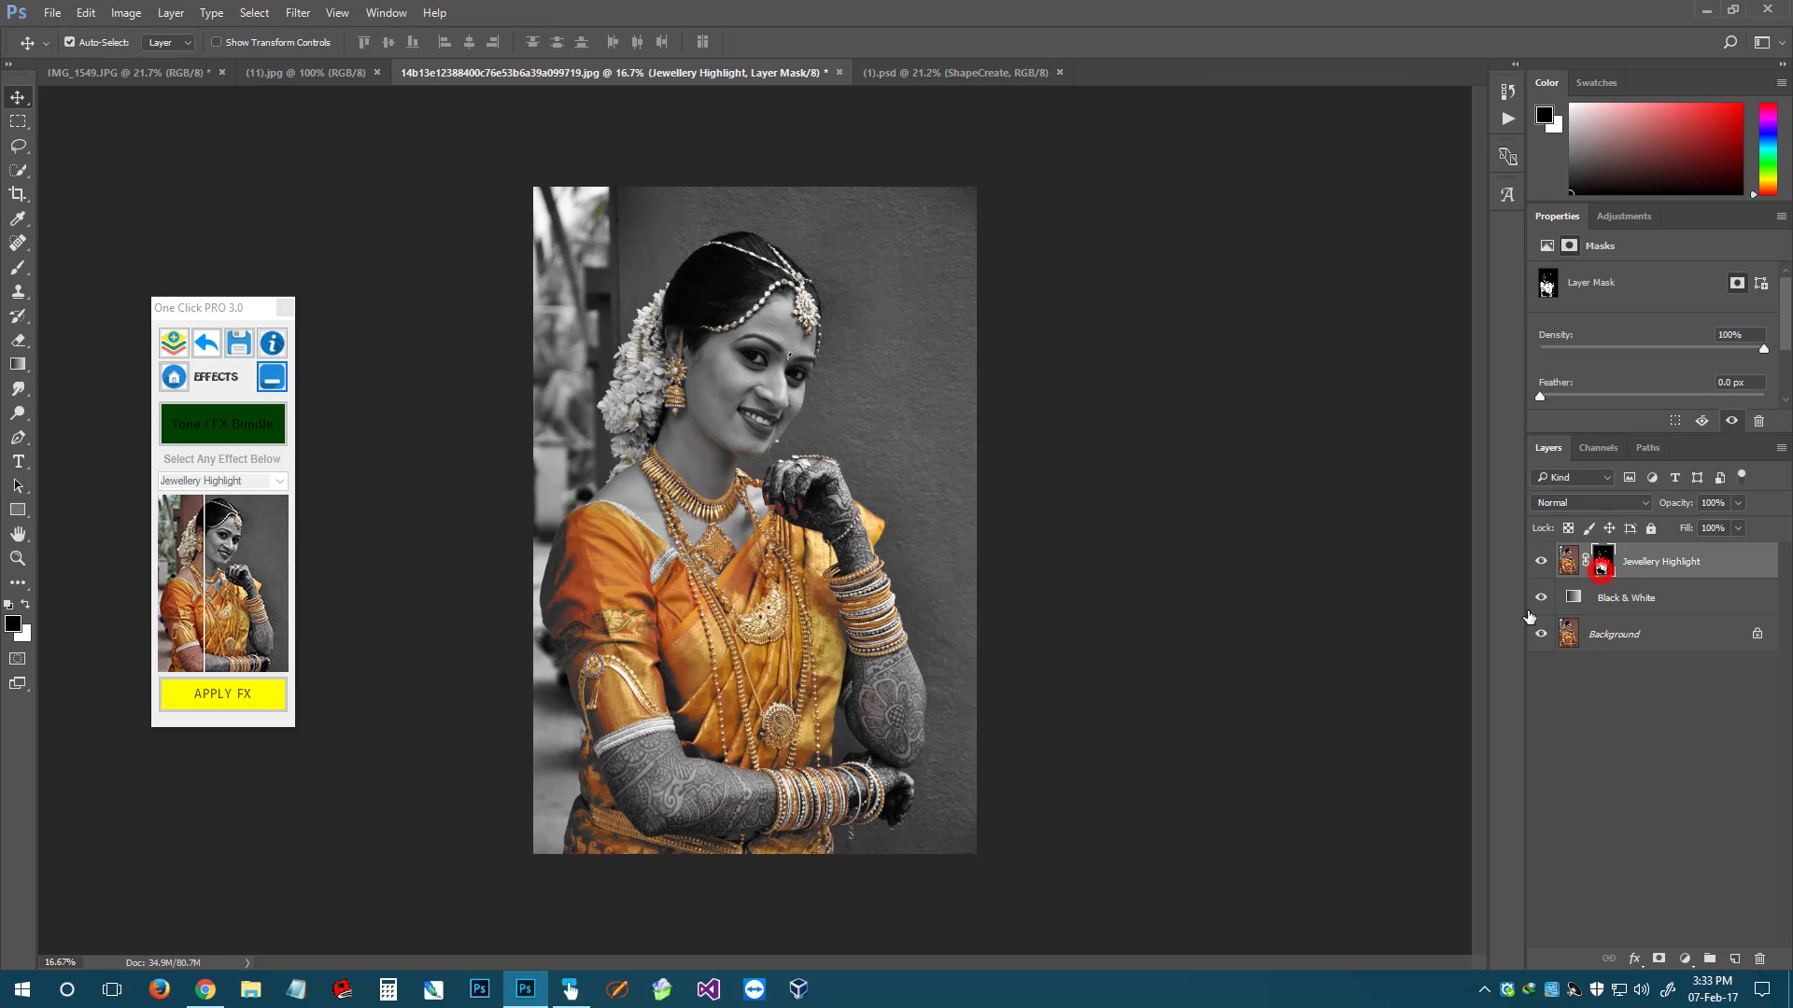
# Paint white over the sari's sleeve and drape on the mask with a 250 px brush at 50% opacity
pyautogui.press('b')
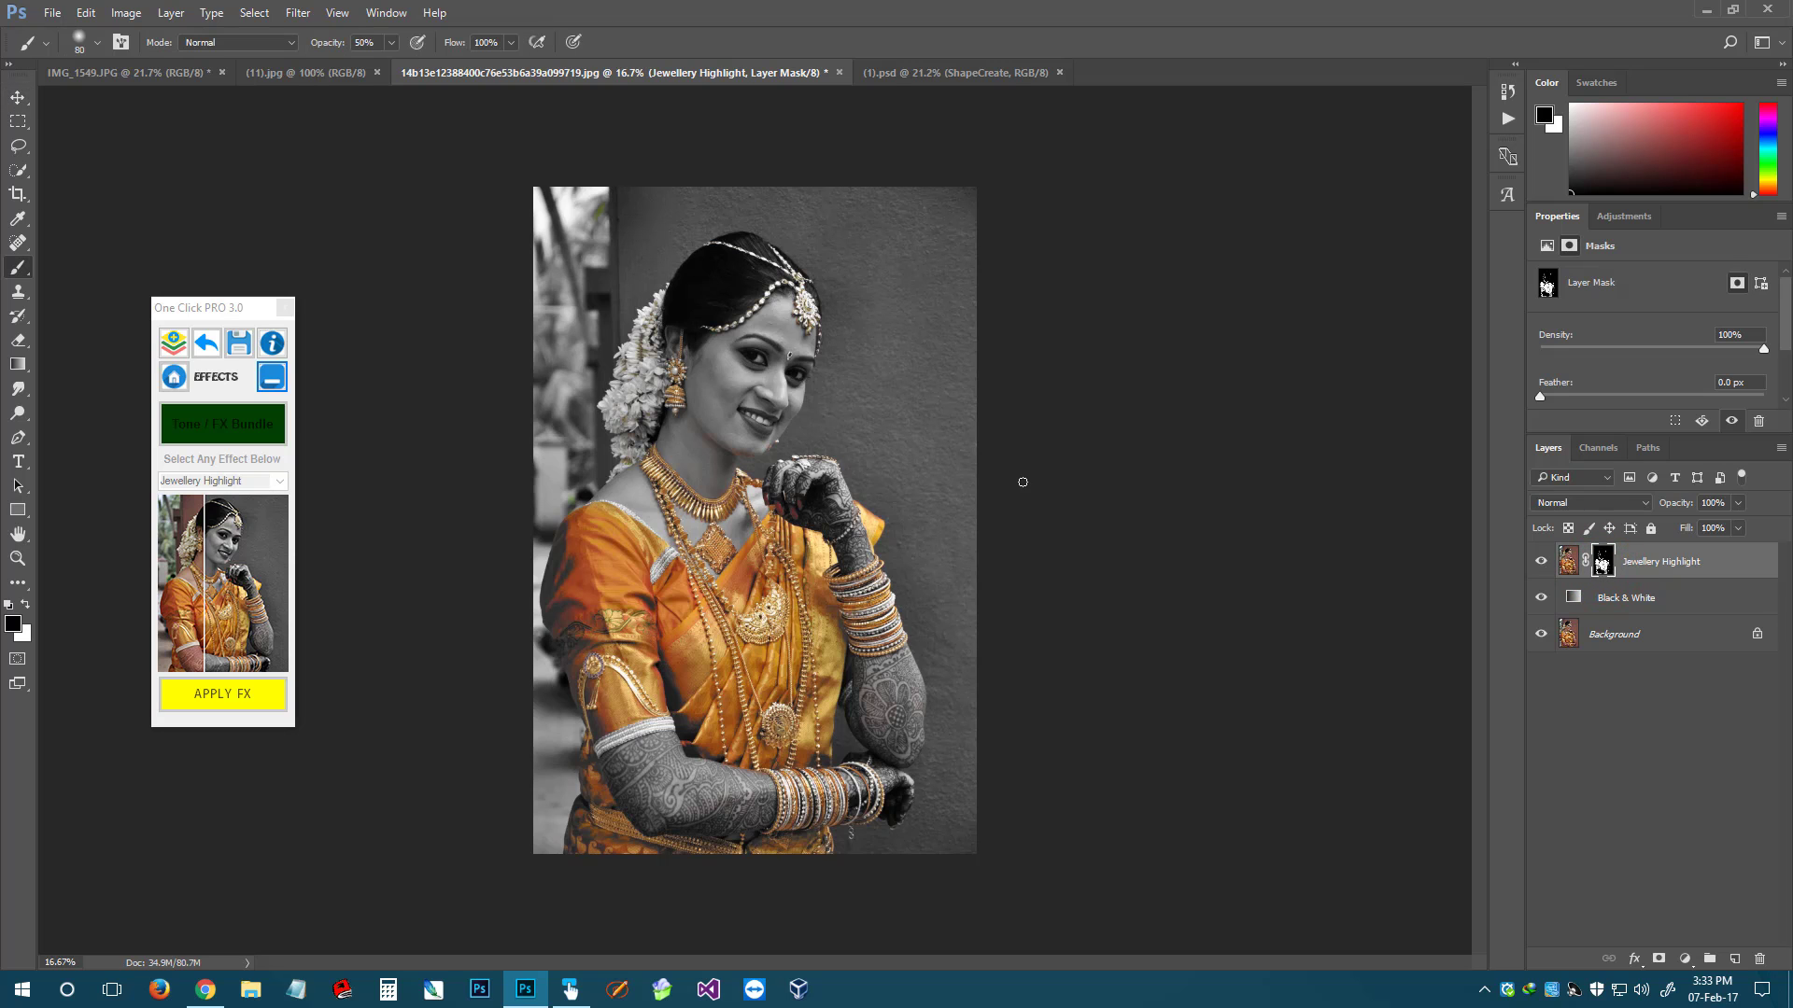
pyautogui.hotkey('ctrl', '+')
pyautogui.moveTo(757, 514); pyautogui.dragTo(789, 495)
pyautogui.moveTo(785, 498); pyautogui.dragTo(712, 578)
pyautogui.moveTo(553, 599)
pyautogui.mouseDown()
pyautogui.moveTo(530, 571)
pyautogui.moveTo(641, 589)
pyautogui.moveTo(541, 551)
pyautogui.moveTo(551, 524)
pyautogui.moveTo(523, 566)
pyautogui.moveTo(520, 520)
pyautogui.mouseUp()
pyautogui.press('x')
pyautogui.press('x')
pyautogui.press('x')
pyautogui.click(521, 665)
pyautogui.click(551, 747)
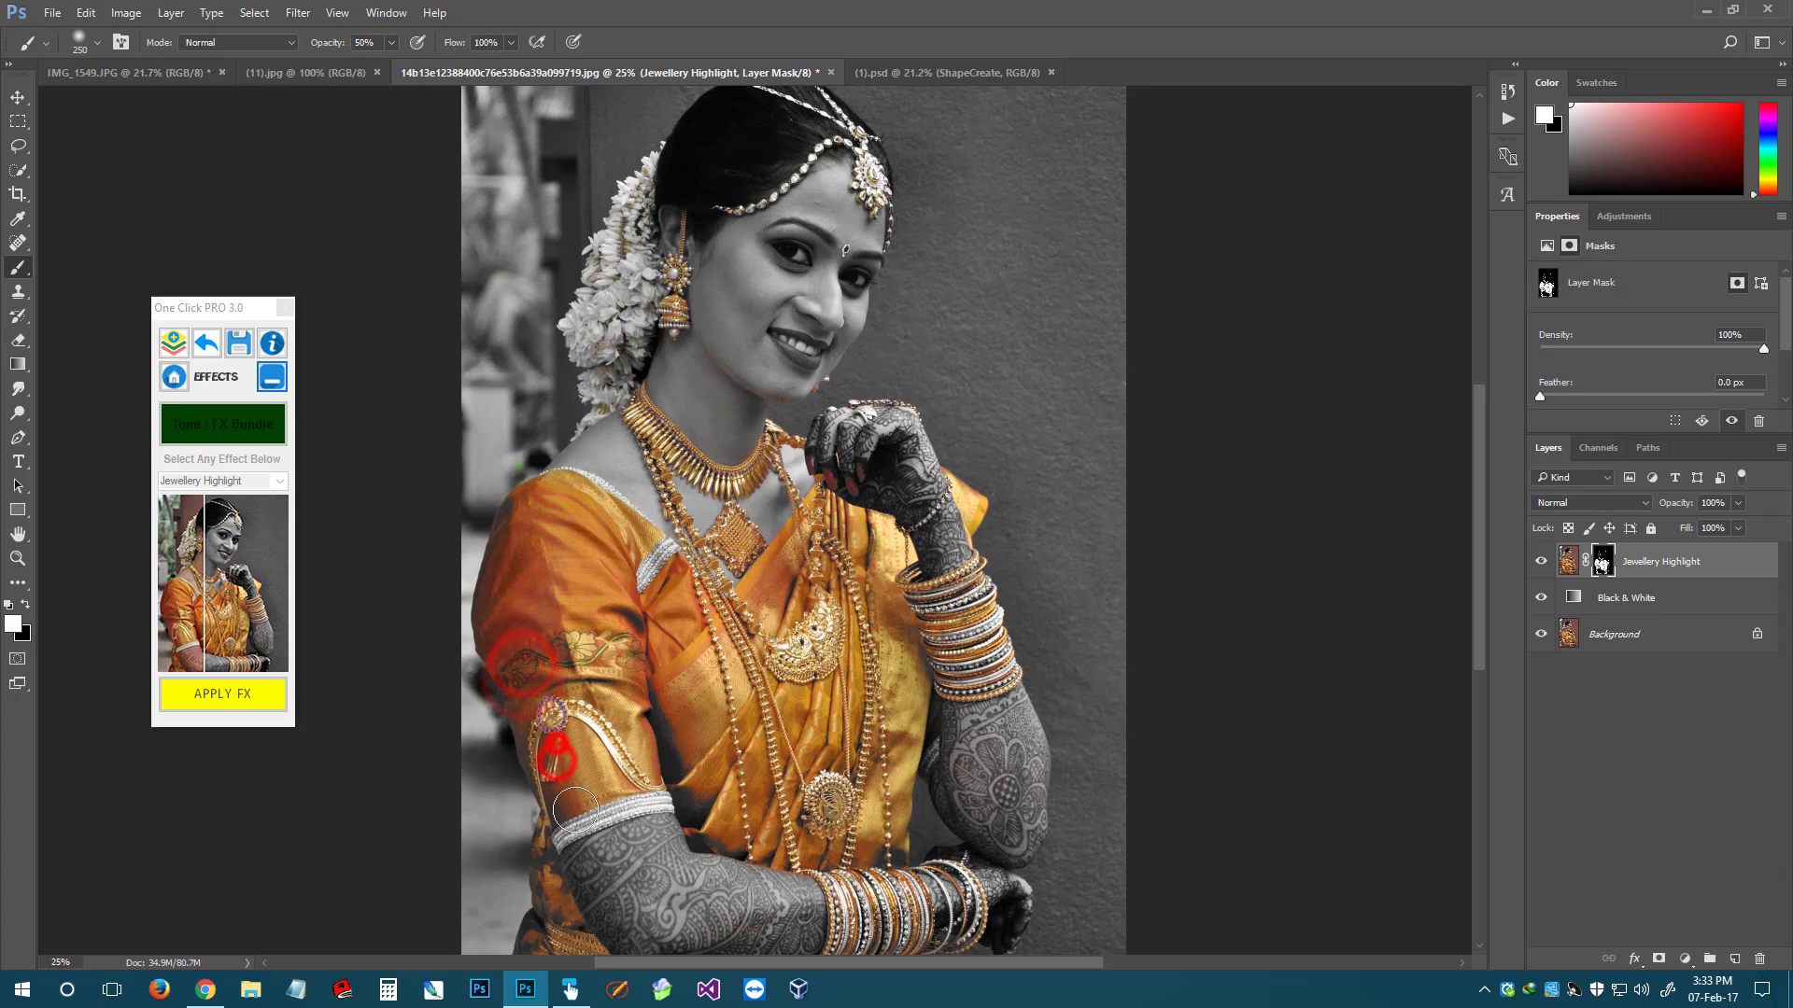
pyautogui.click(525, 516)
pyautogui.click(683, 686)
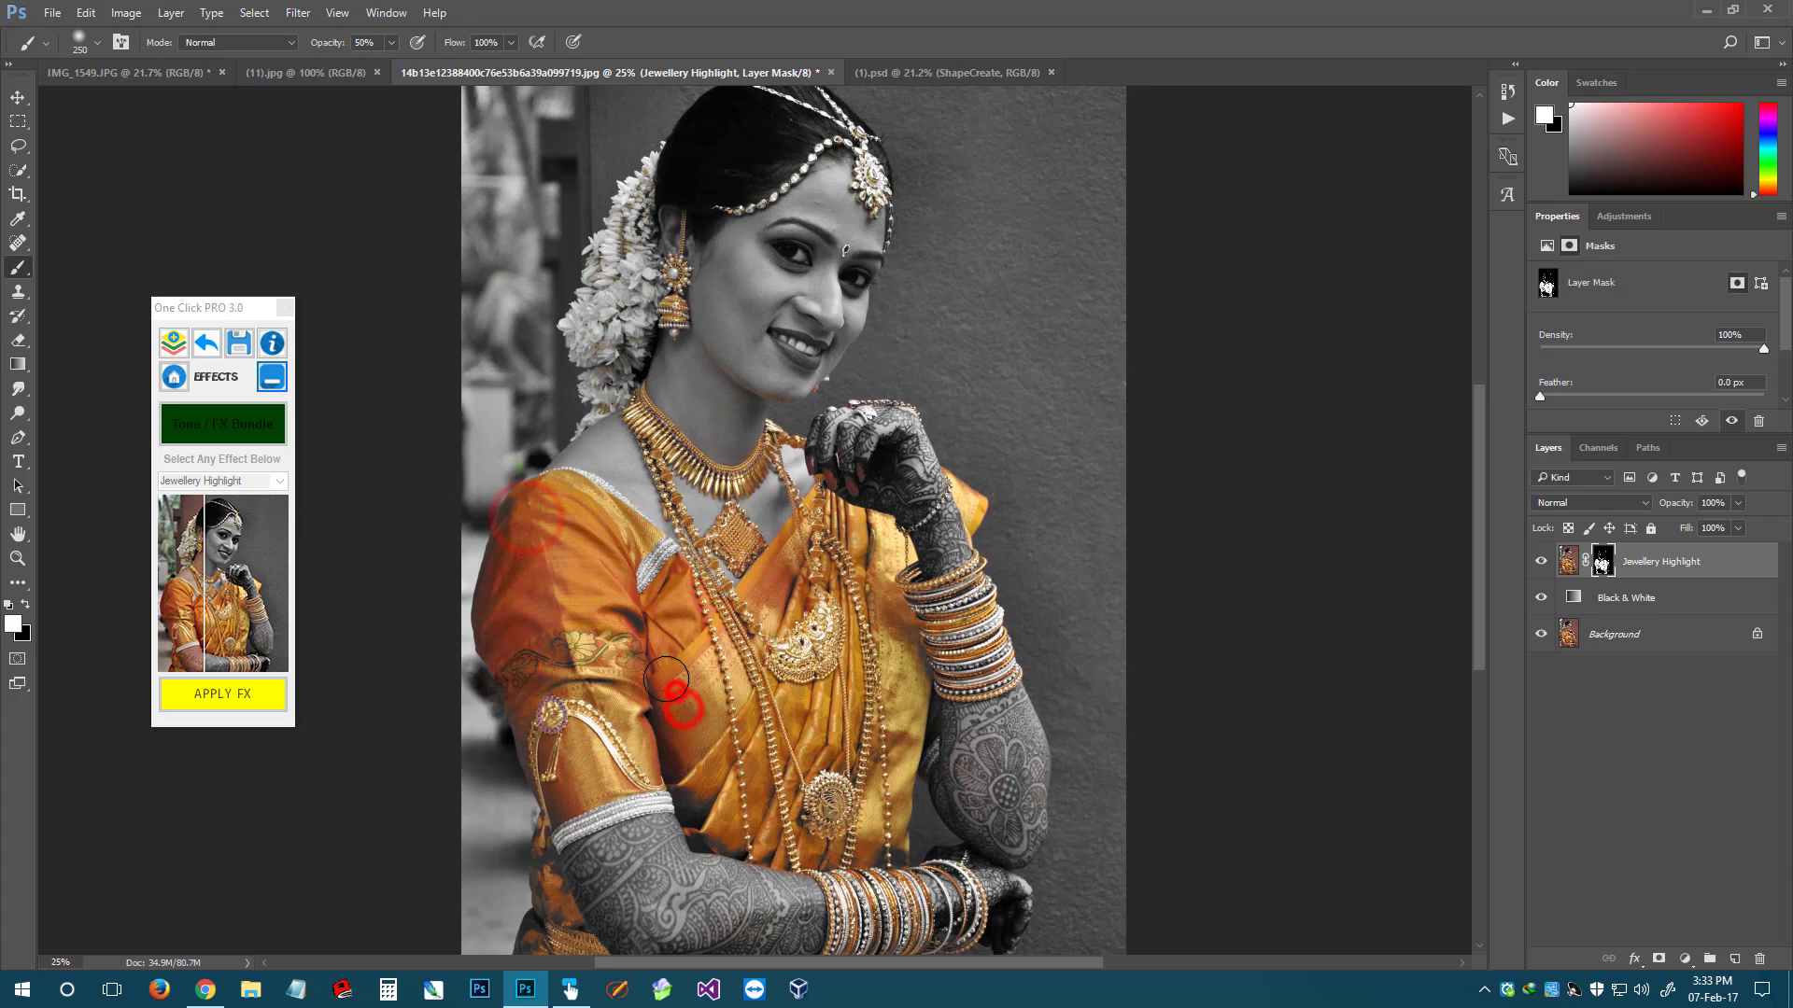
pyautogui.click(714, 822)
pyautogui.click(875, 851)
pyautogui.click(800, 648)
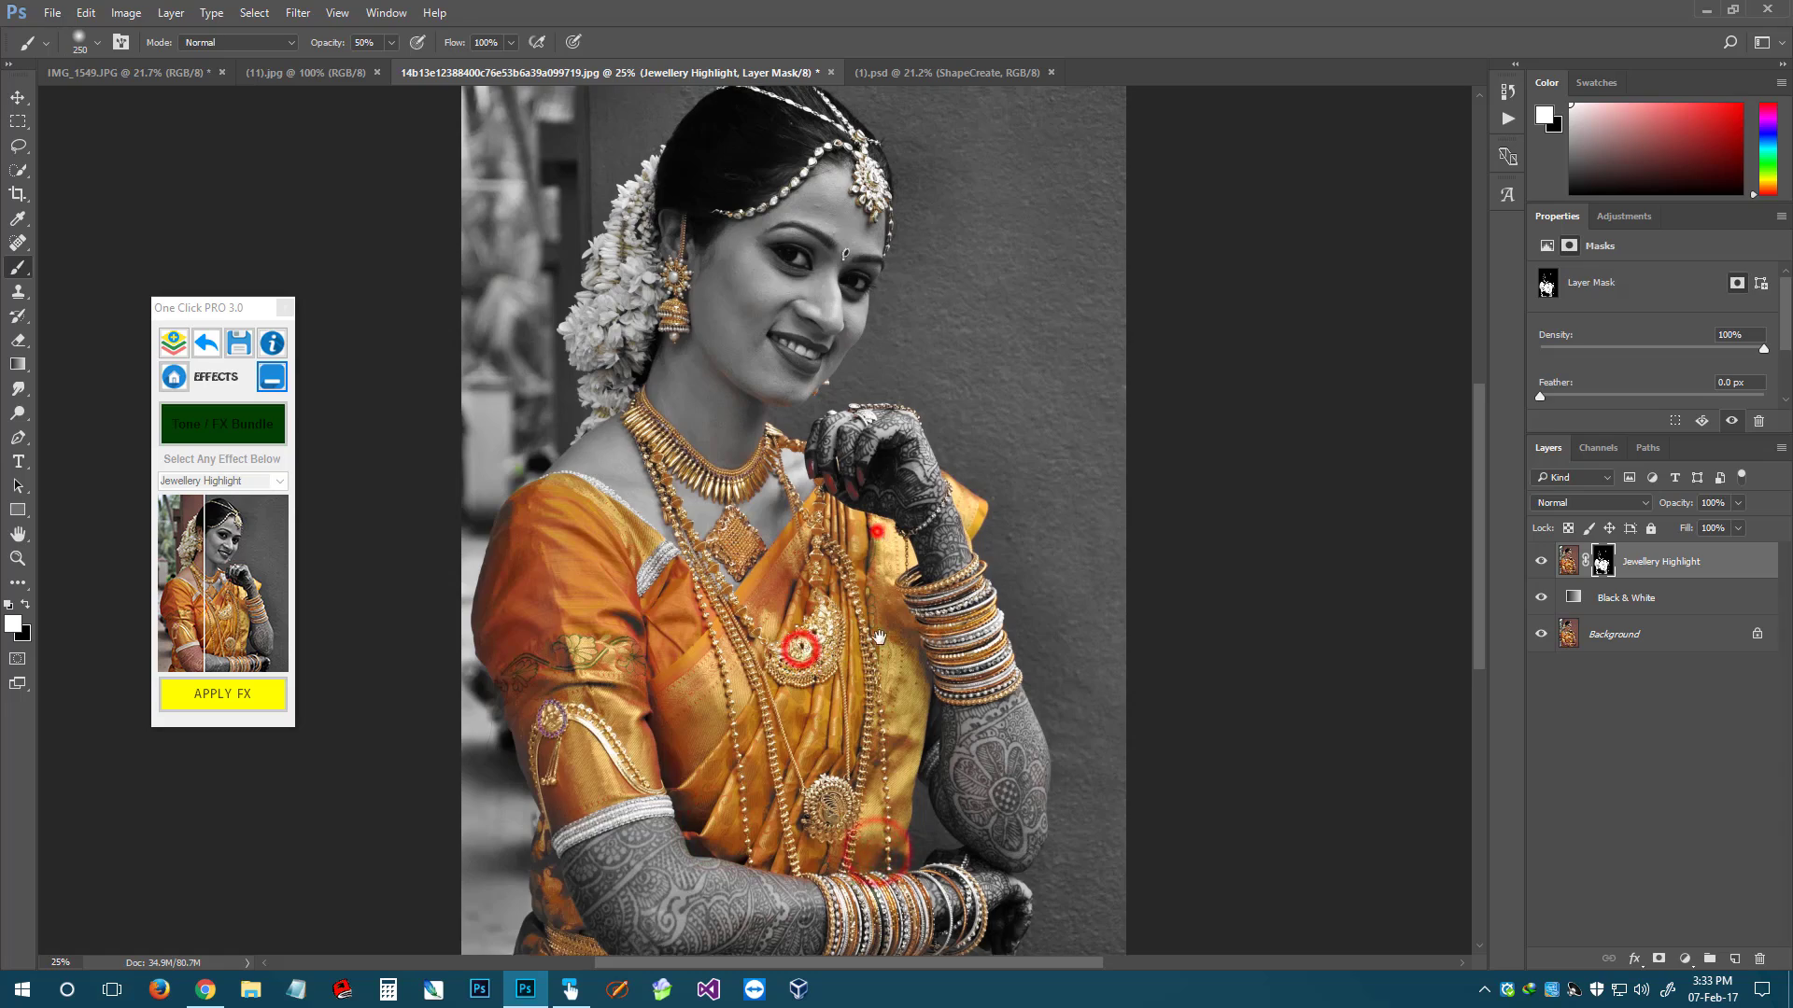
# Paint black on the mask over the colour spill along the bride's jaw, chin and cheek
pyautogui.hotkey('ctrl', '+')
pyautogui.hotkey('ctrl', '+')
pyautogui.hotkey('ctrl', '+')
pyautogui.hotkey('ctrl', '+')
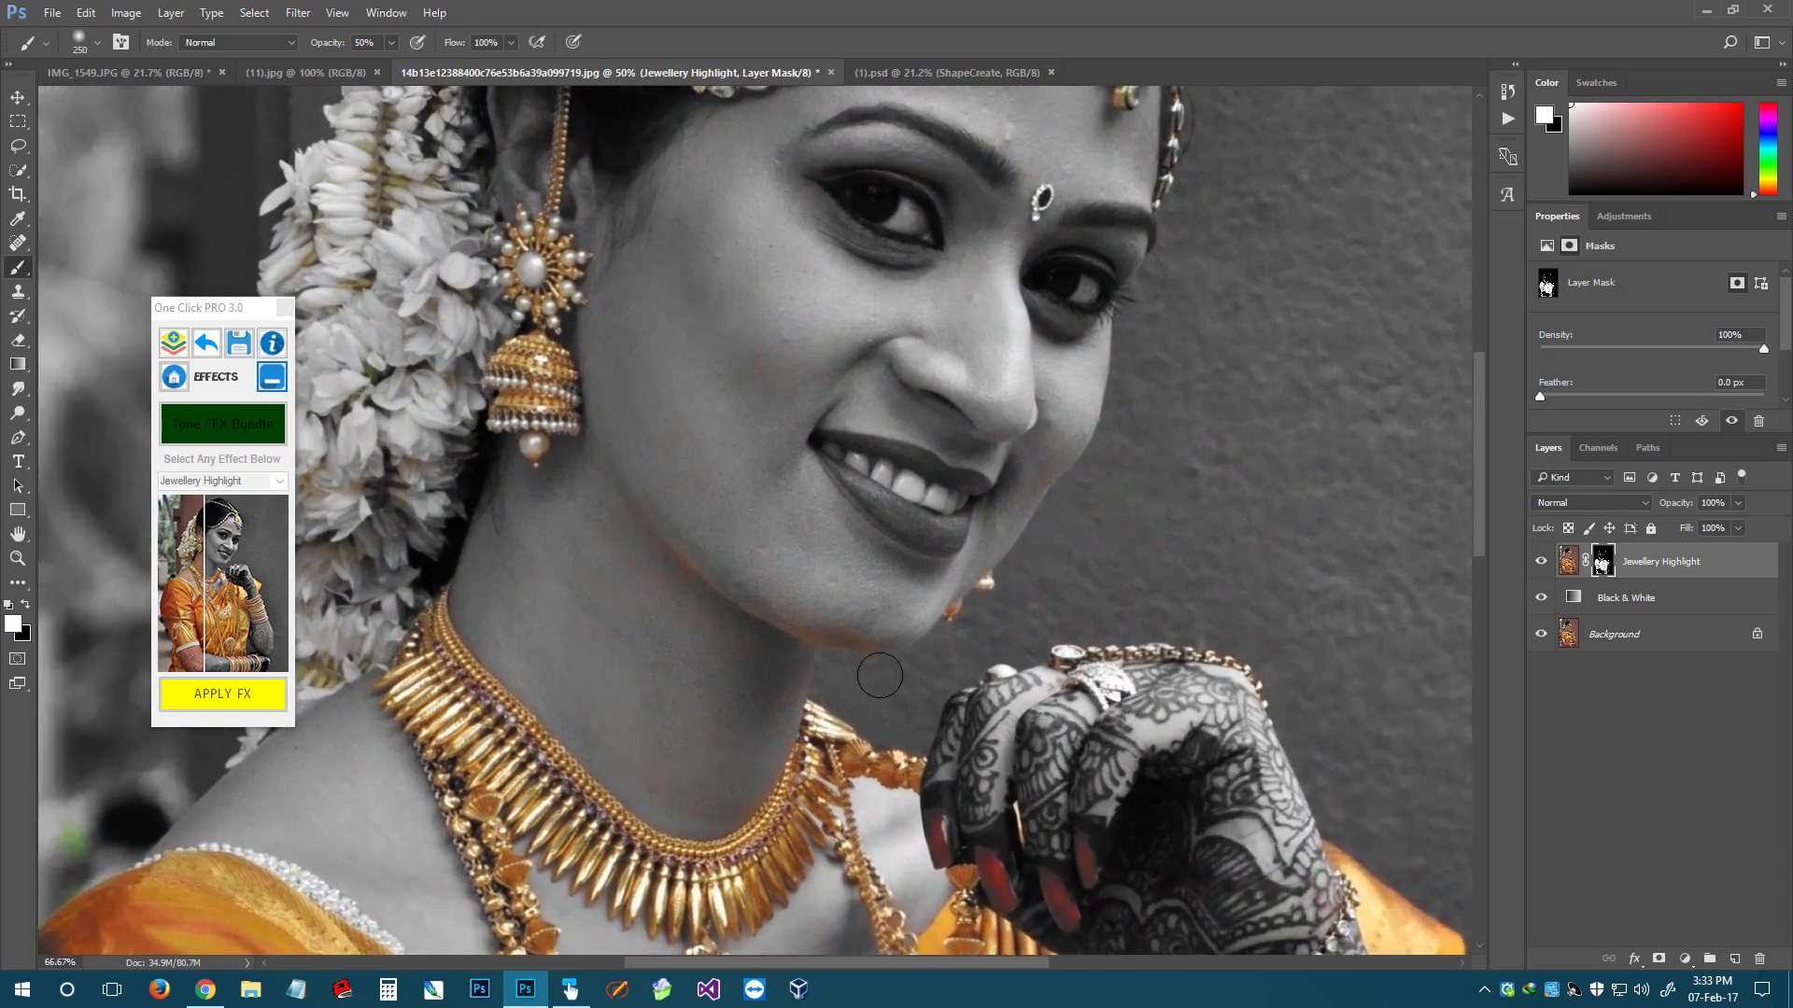
pyautogui.click(873, 528)
pyautogui.press('x')
pyautogui.click(562, 467)
pyautogui.click(648, 556)
pyautogui.click(856, 608)
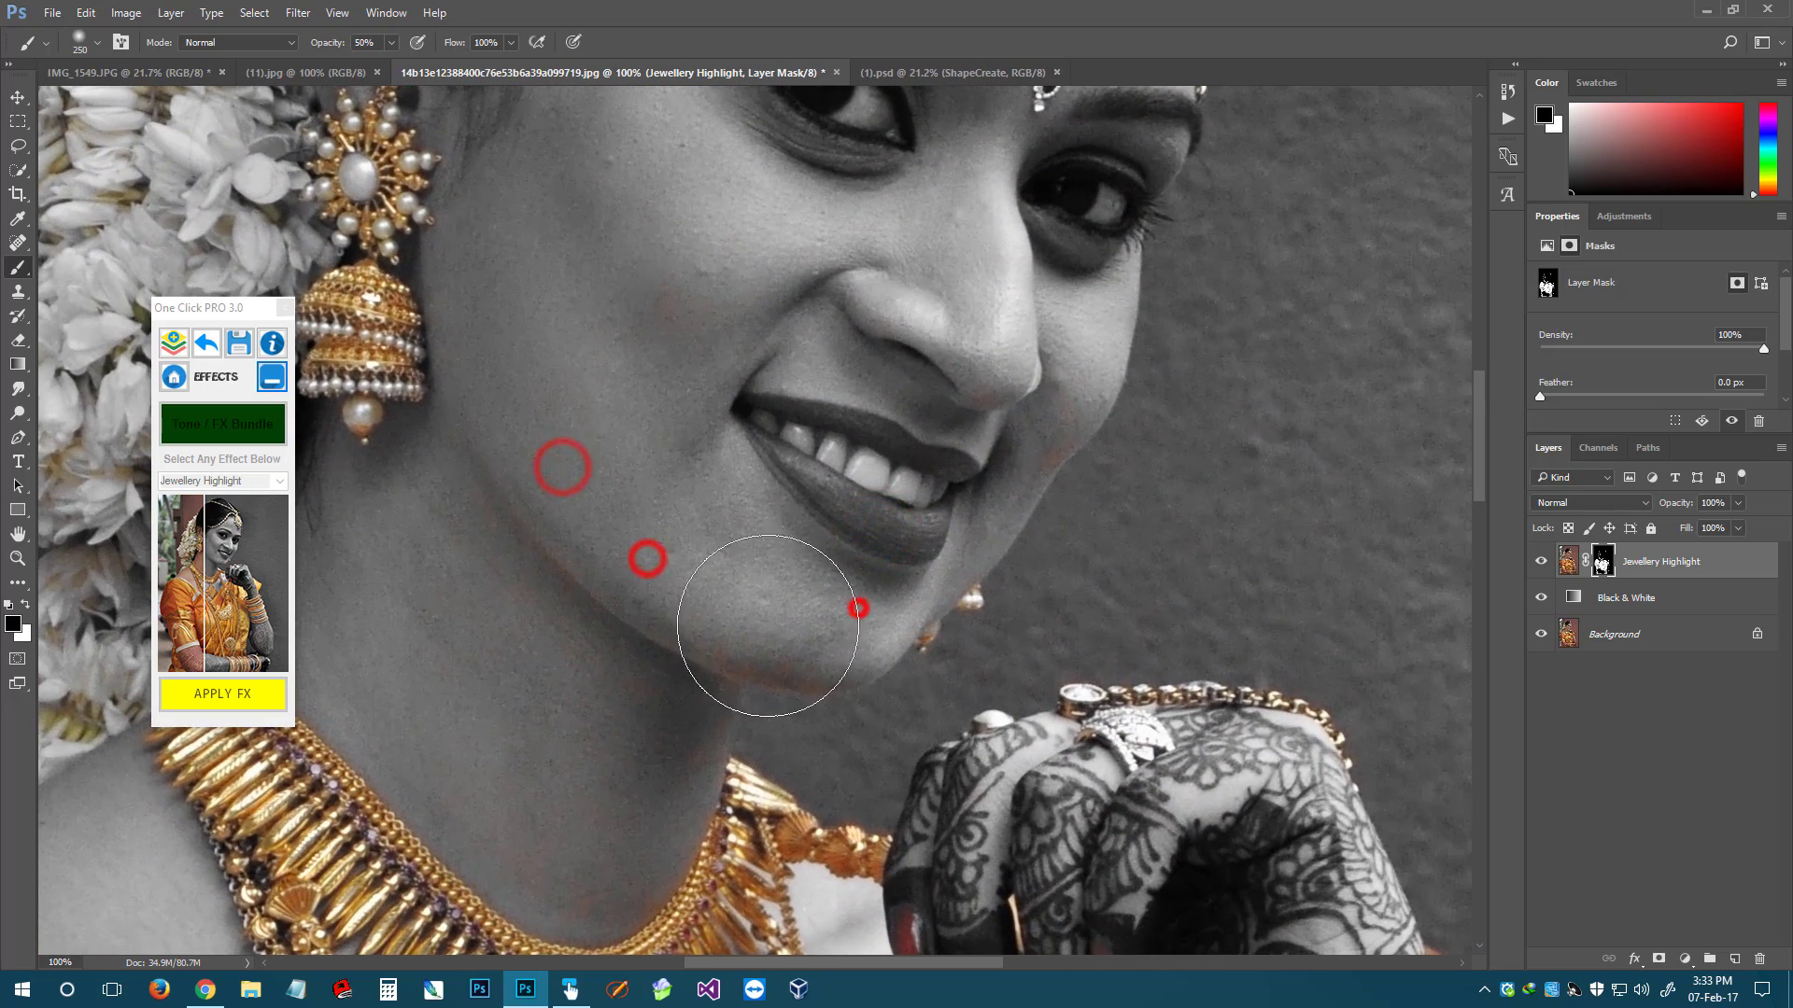
pyautogui.click(760, 620)
pyautogui.click(1089, 461)
pyautogui.moveTo(1079, 432); pyautogui.dragTo(1017, 510)
pyautogui.click(904, 474)
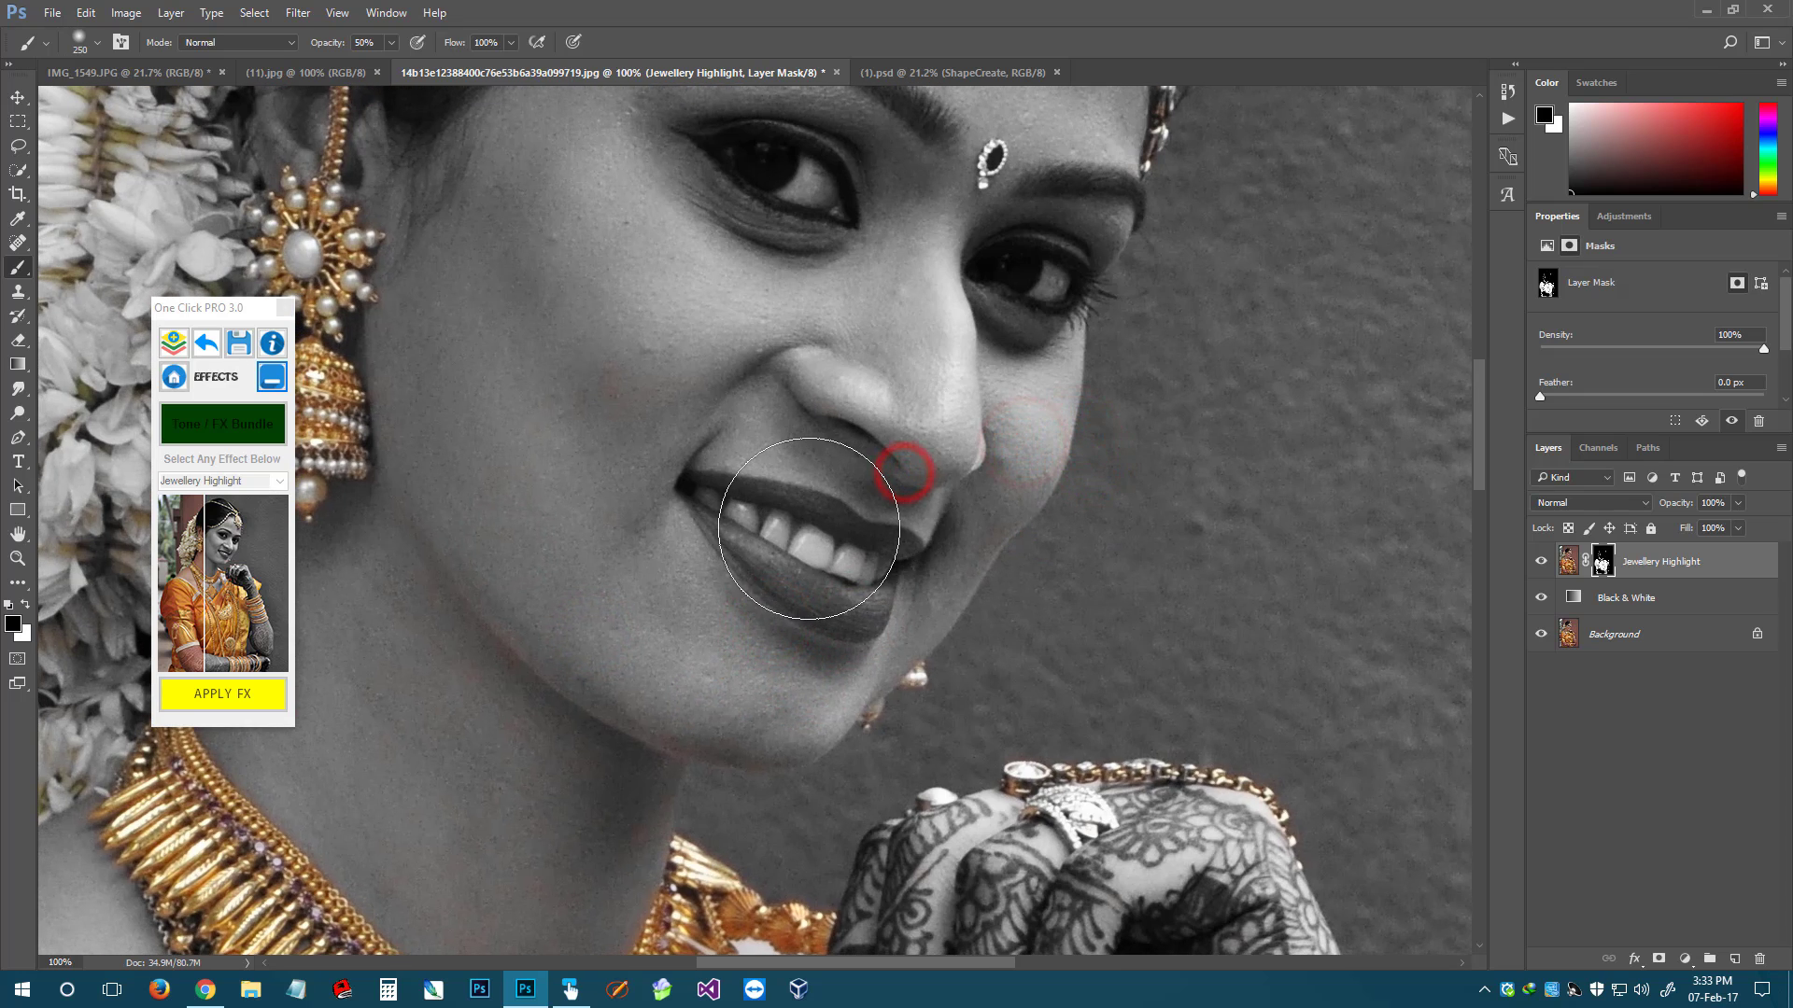
# Restore the lower lip's colour by painting white on the mask with a 20 px brush at 80% opacity
pyautogui.press('[')
pyautogui.press('[')
pyautogui.press('[')
pyautogui.press('[')
pyautogui.press('[')
pyautogui.press('[')
pyautogui.press('[')
pyautogui.press('[')
pyautogui.press('[')
pyautogui.press('[')
pyautogui.hotkey('ctrl', '+')
pyautogui.press(']')
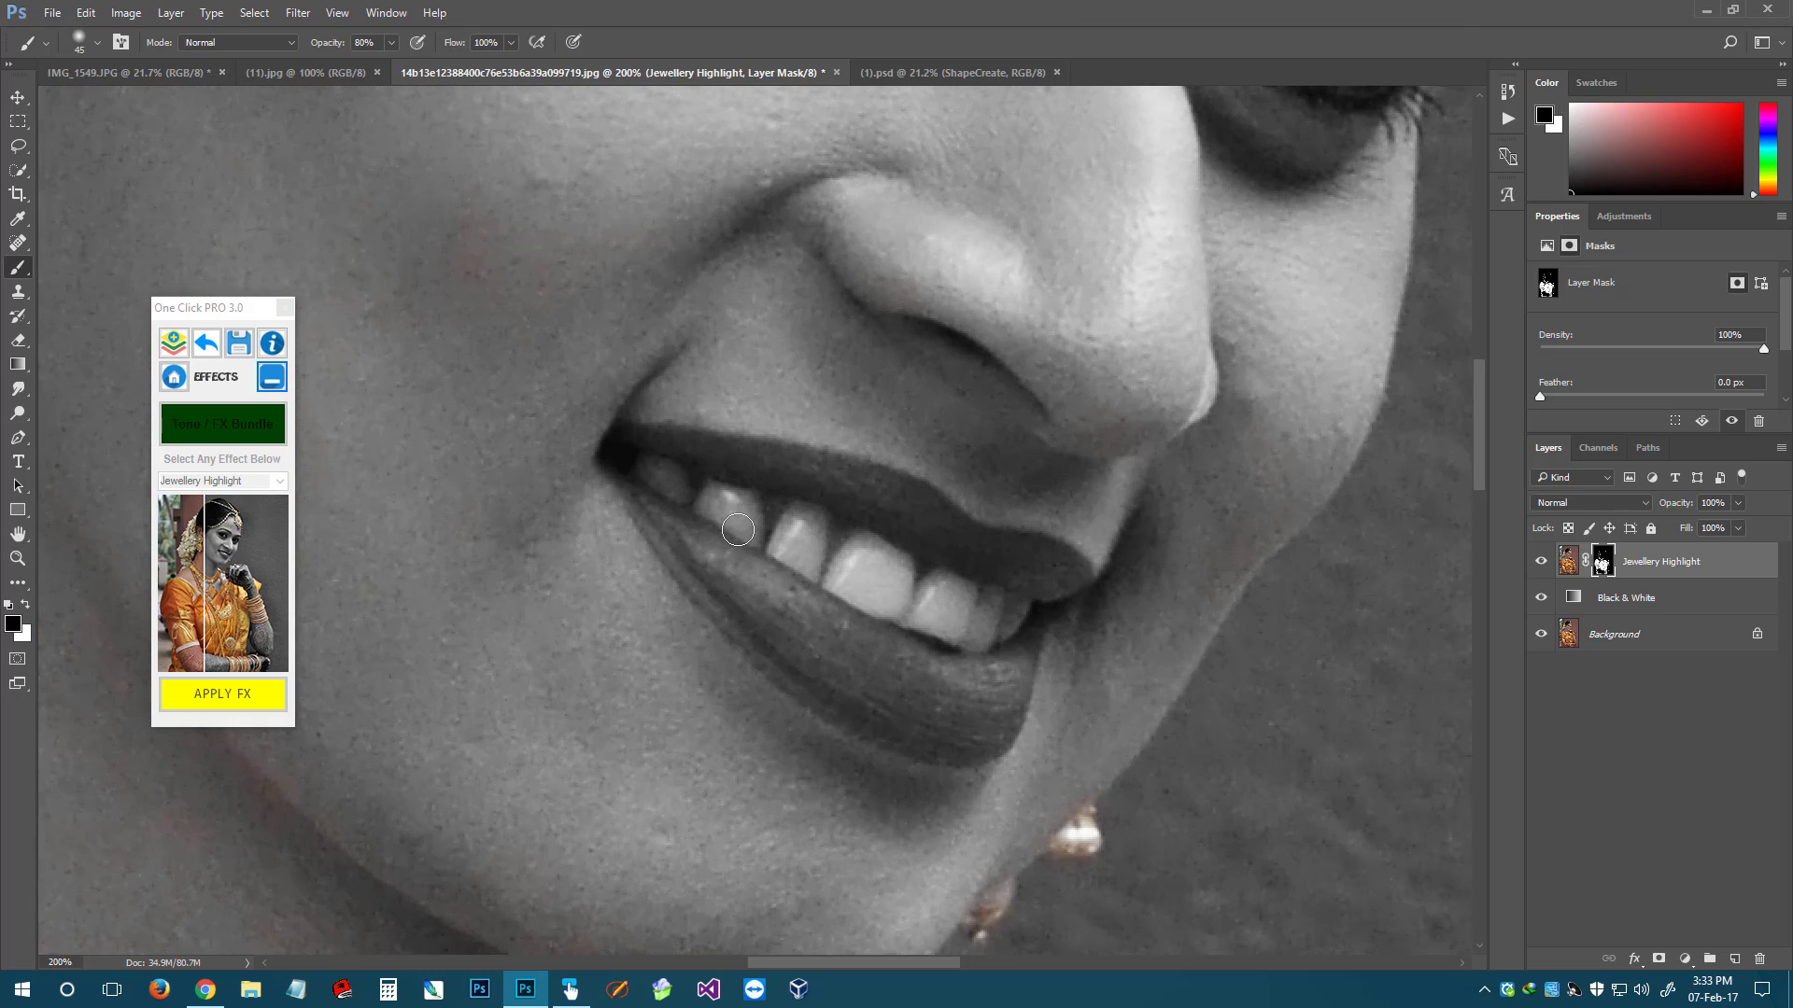
pyautogui.click(753, 544)
pyautogui.press('[')
pyautogui.press('[')
pyautogui.press('[')
pyautogui.press('[')
pyautogui.press('[')
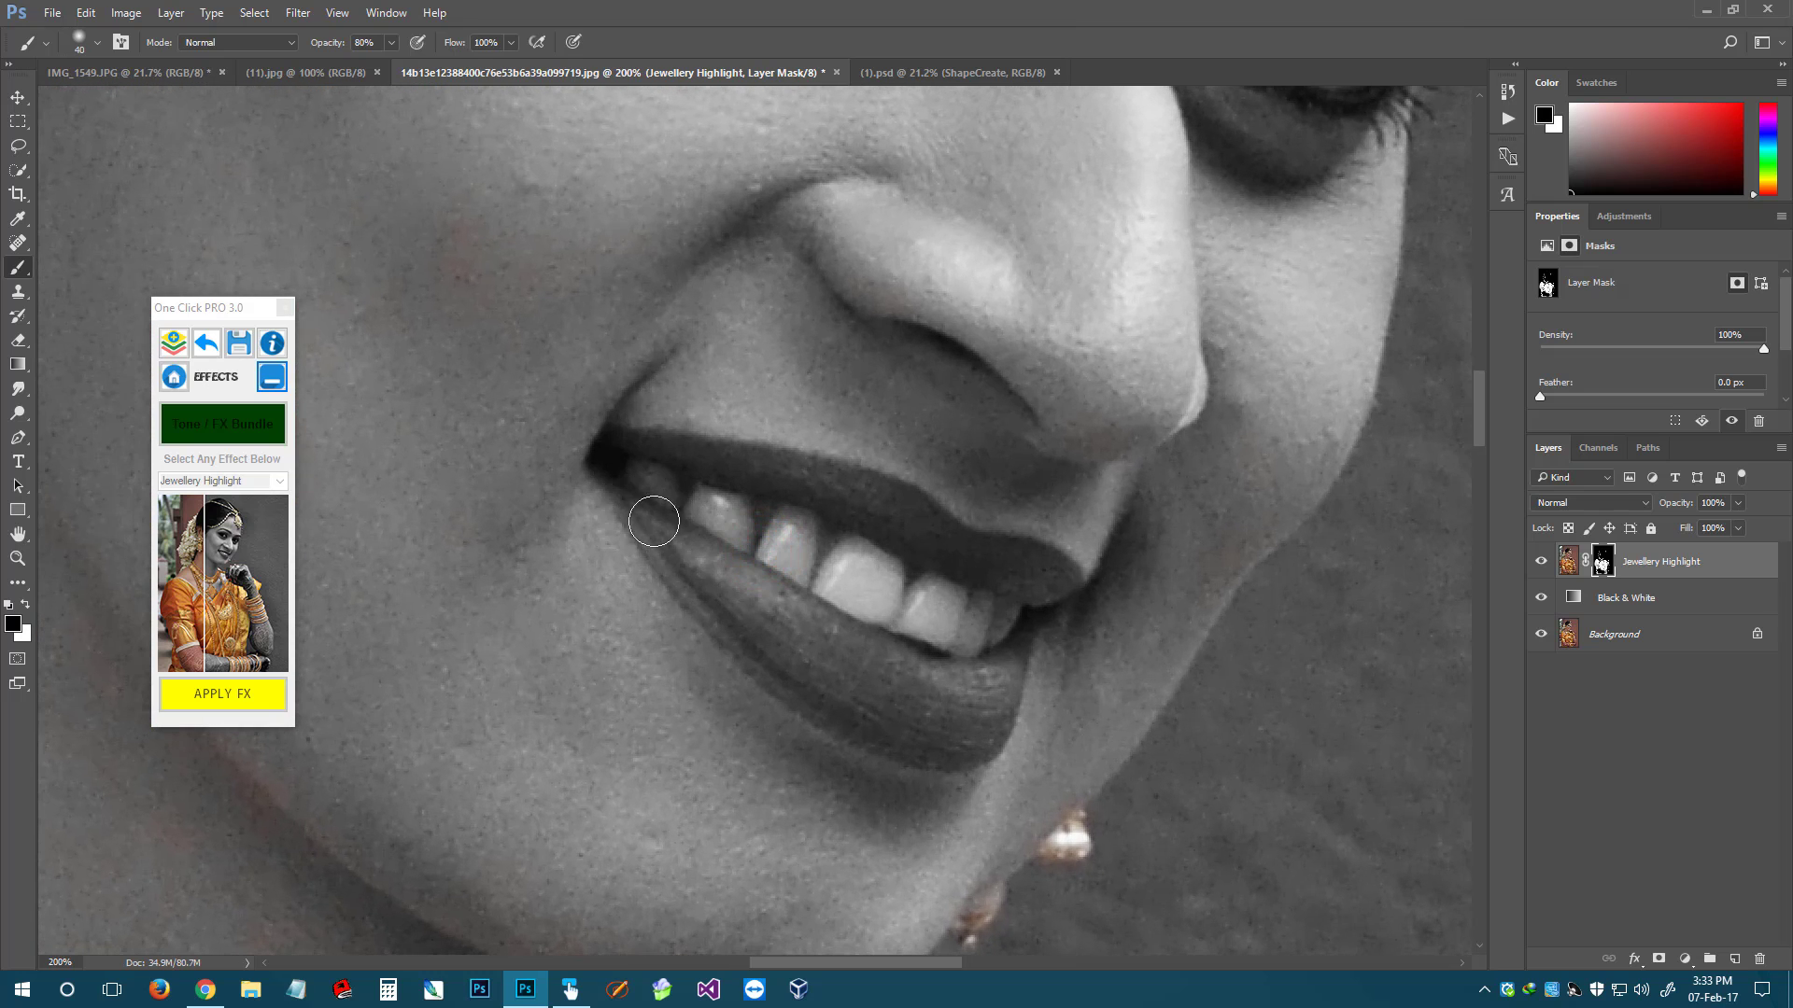
pyautogui.press('x')
pyautogui.moveTo(649, 515); pyautogui.dragTo(760, 648)
pyautogui.click(648, 530)
pyautogui.moveTo(648, 531); pyautogui.dragTo(627, 501)
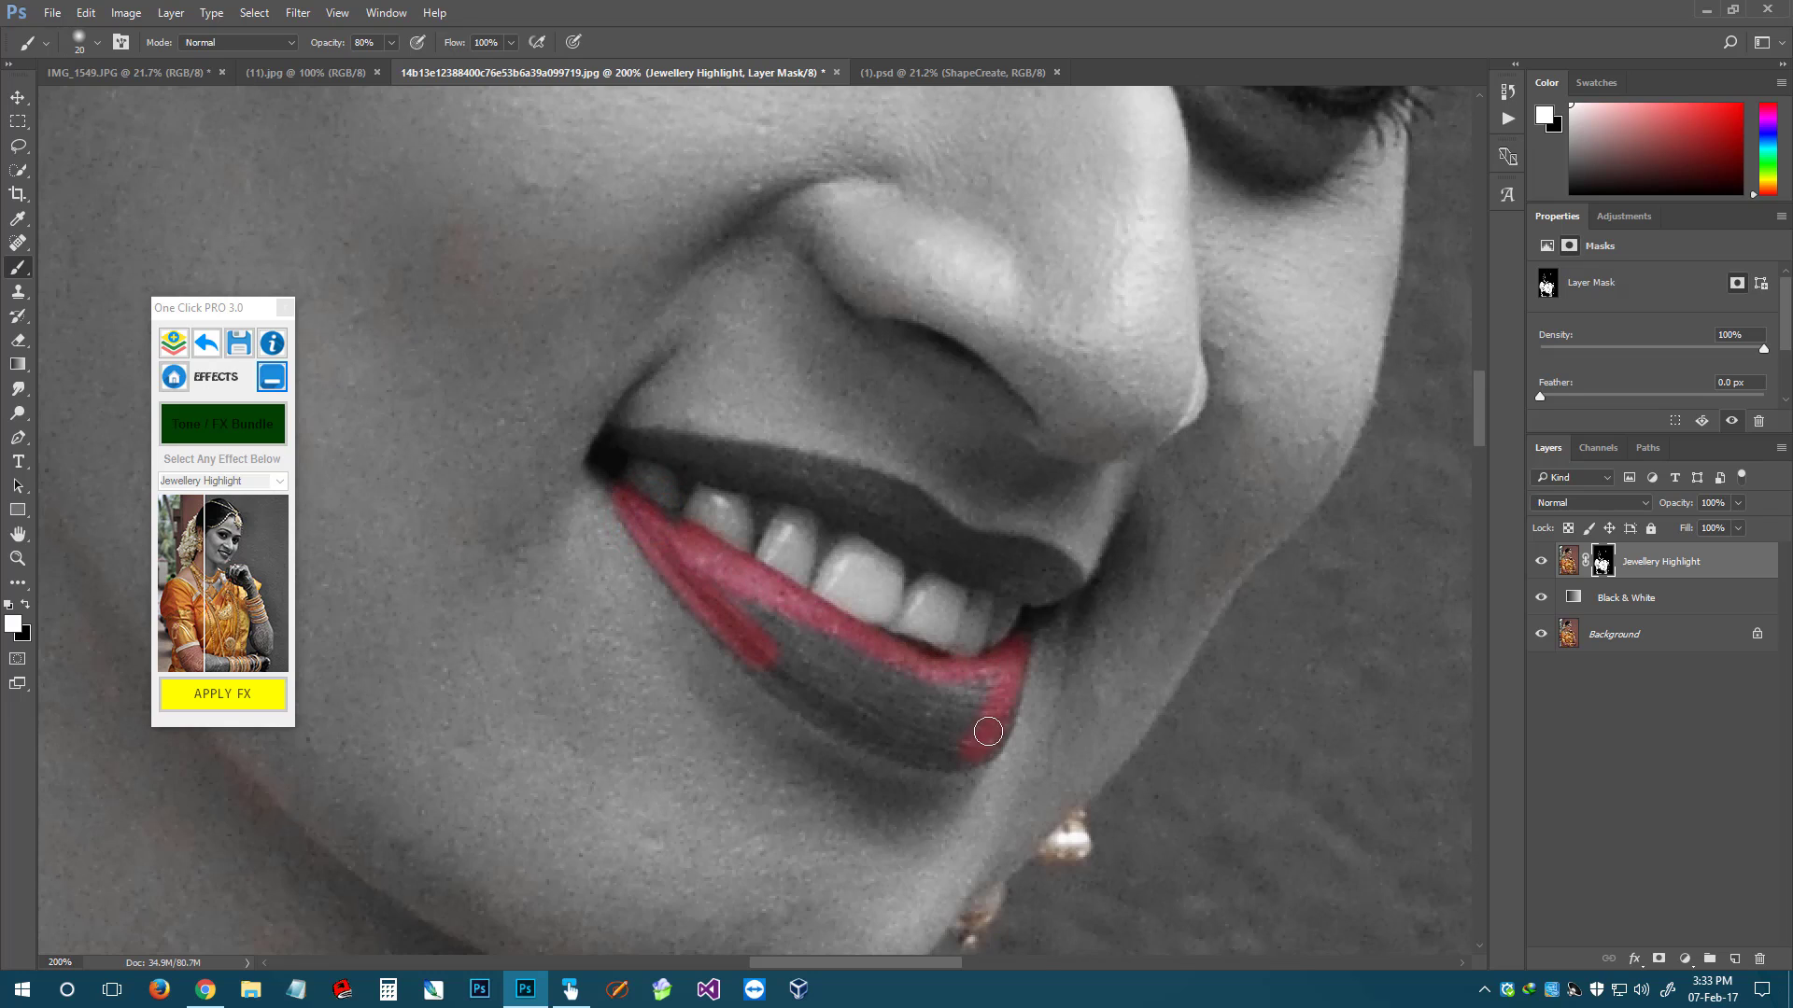
pyautogui.moveTo(974, 749)
pyautogui.mouseDown()
pyautogui.moveTo(910, 748)
pyautogui.moveTo(757, 639)
pyautogui.mouseUp()
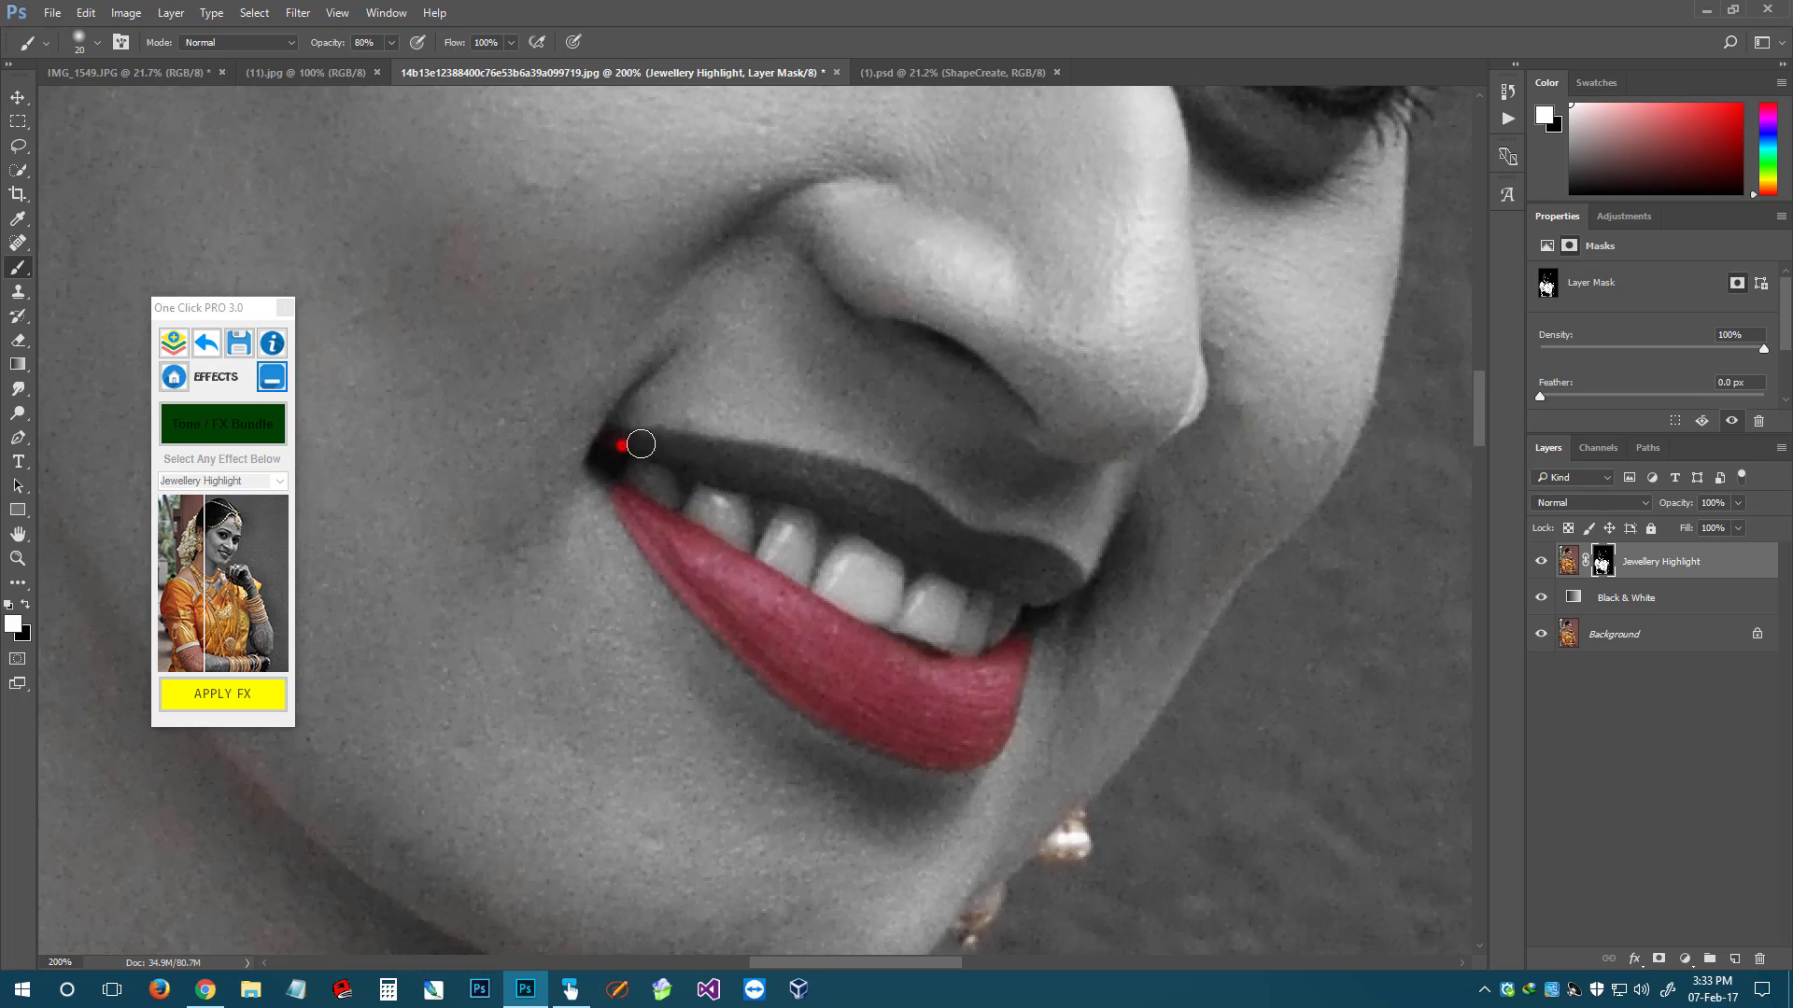
# Restore the upper lip's colour on the mask and mask out the spill above the lip
pyautogui.moveTo(641, 445)
pyautogui.mouseDown()
pyautogui.moveTo(864, 486)
pyautogui.moveTo(955, 538)
pyautogui.moveTo(1042, 557)
pyautogui.moveTo(1064, 595)
pyautogui.moveTo(979, 570)
pyautogui.mouseUp()
pyautogui.moveTo(837, 509); pyautogui.dragTo(993, 574)
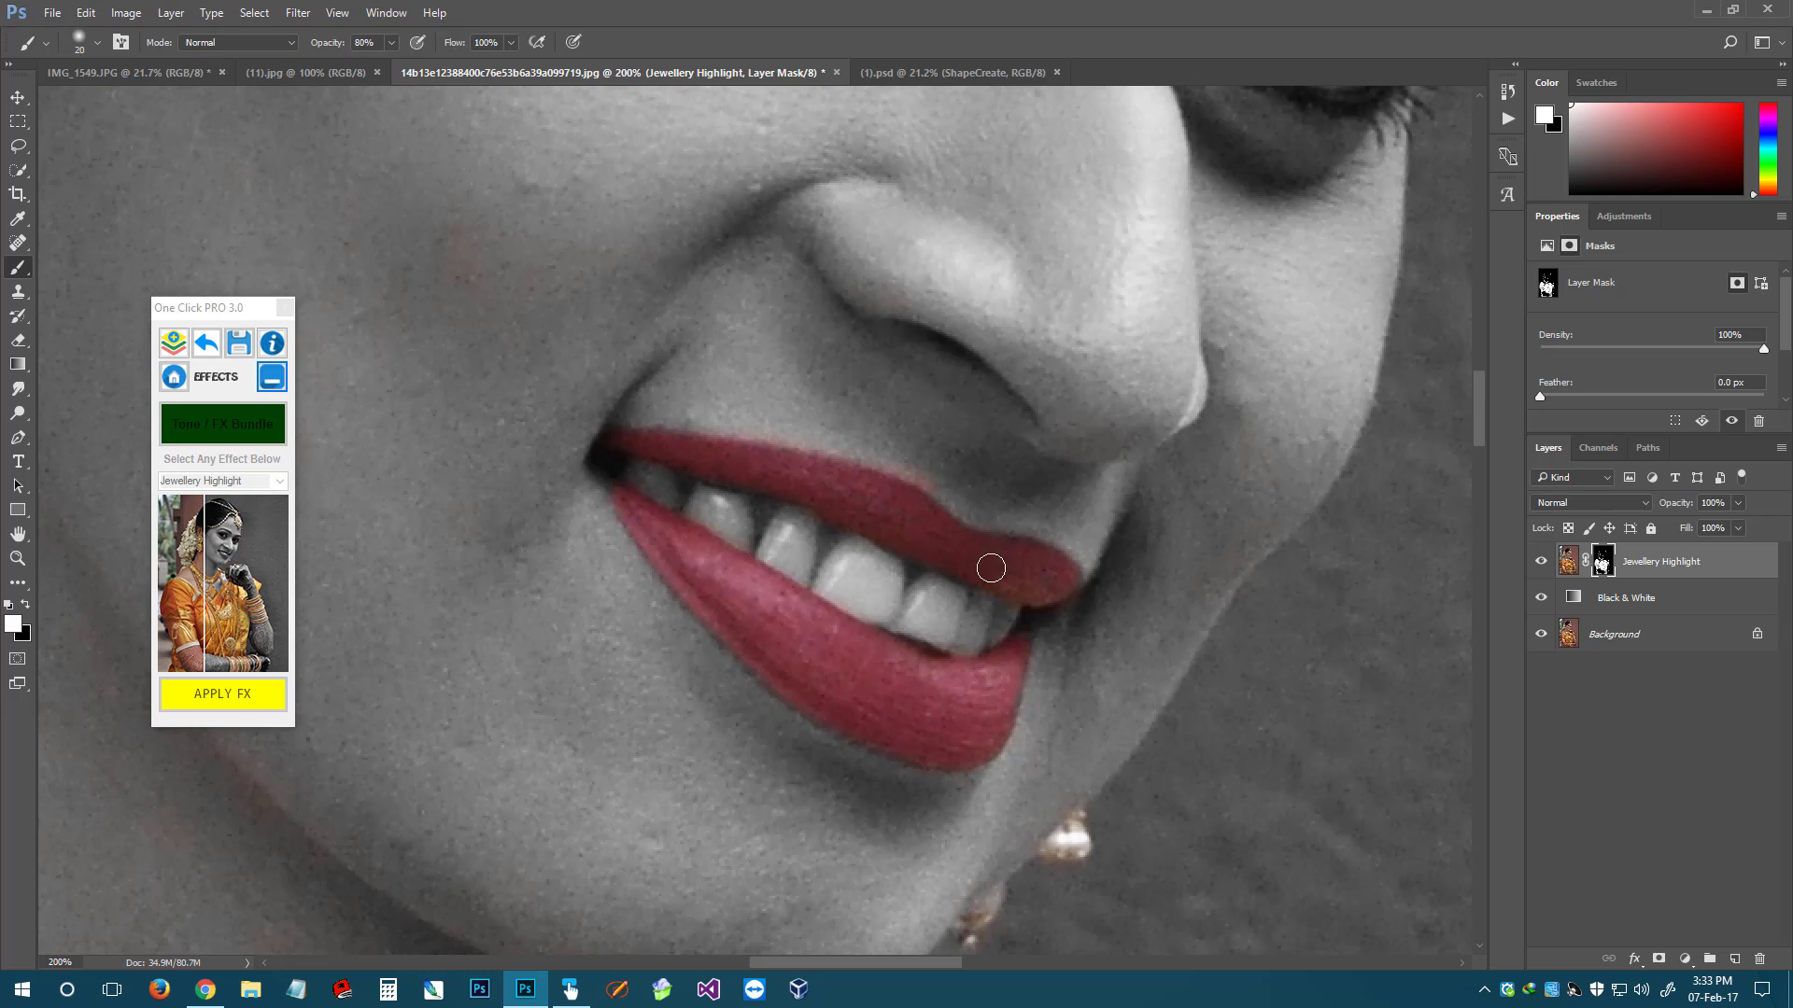
pyautogui.press('x')
pyautogui.click(950, 479)
pyautogui.press('x')
# Fit the whole portrait on screen and revert it to the original, discarding the Jewellery Highlight effect
pyautogui.press('z')
pyautogui.keyDown('alt'); pyautogui.click(1064, 584); pyautogui.keyUp('alt')
pyautogui.click(777, 347)
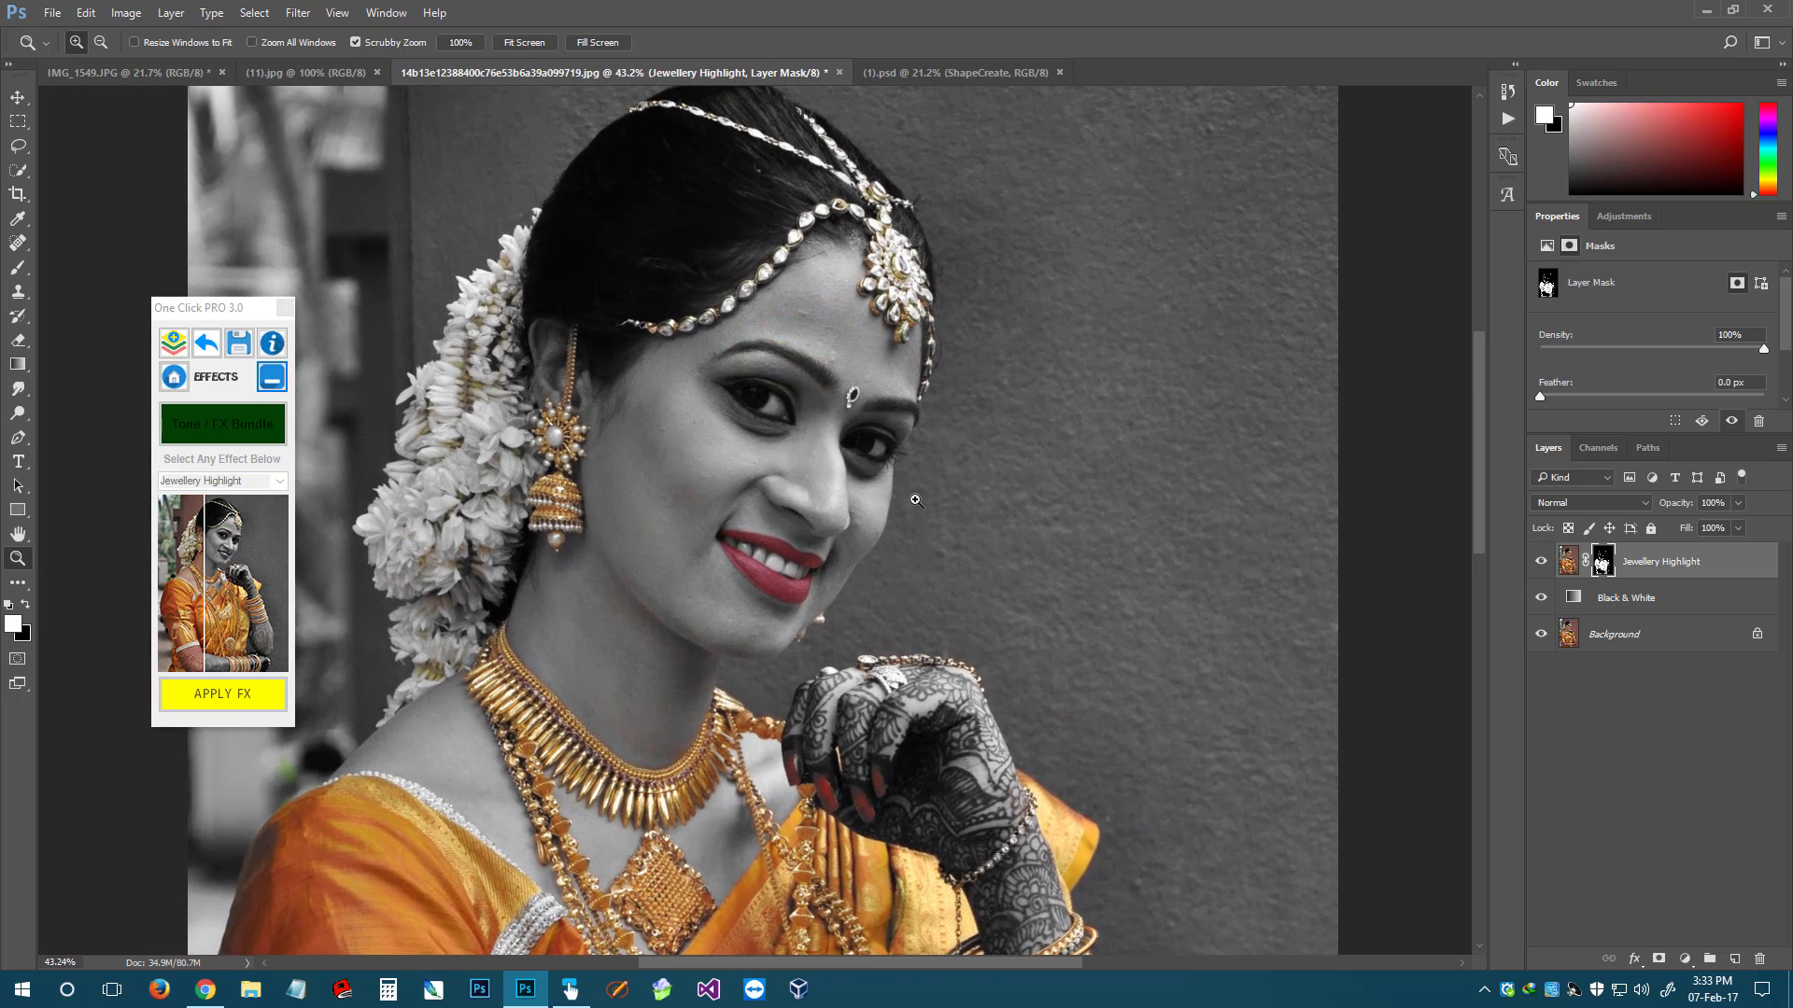
pyautogui.keyDown('alt'); pyautogui.click(916, 500); pyautogui.keyUp('alt')
pyautogui.moveTo(888, 448); pyautogui.dragTo(615, 408)
pyautogui.moveTo(172, 304); pyautogui.dragTo(1245, 316)
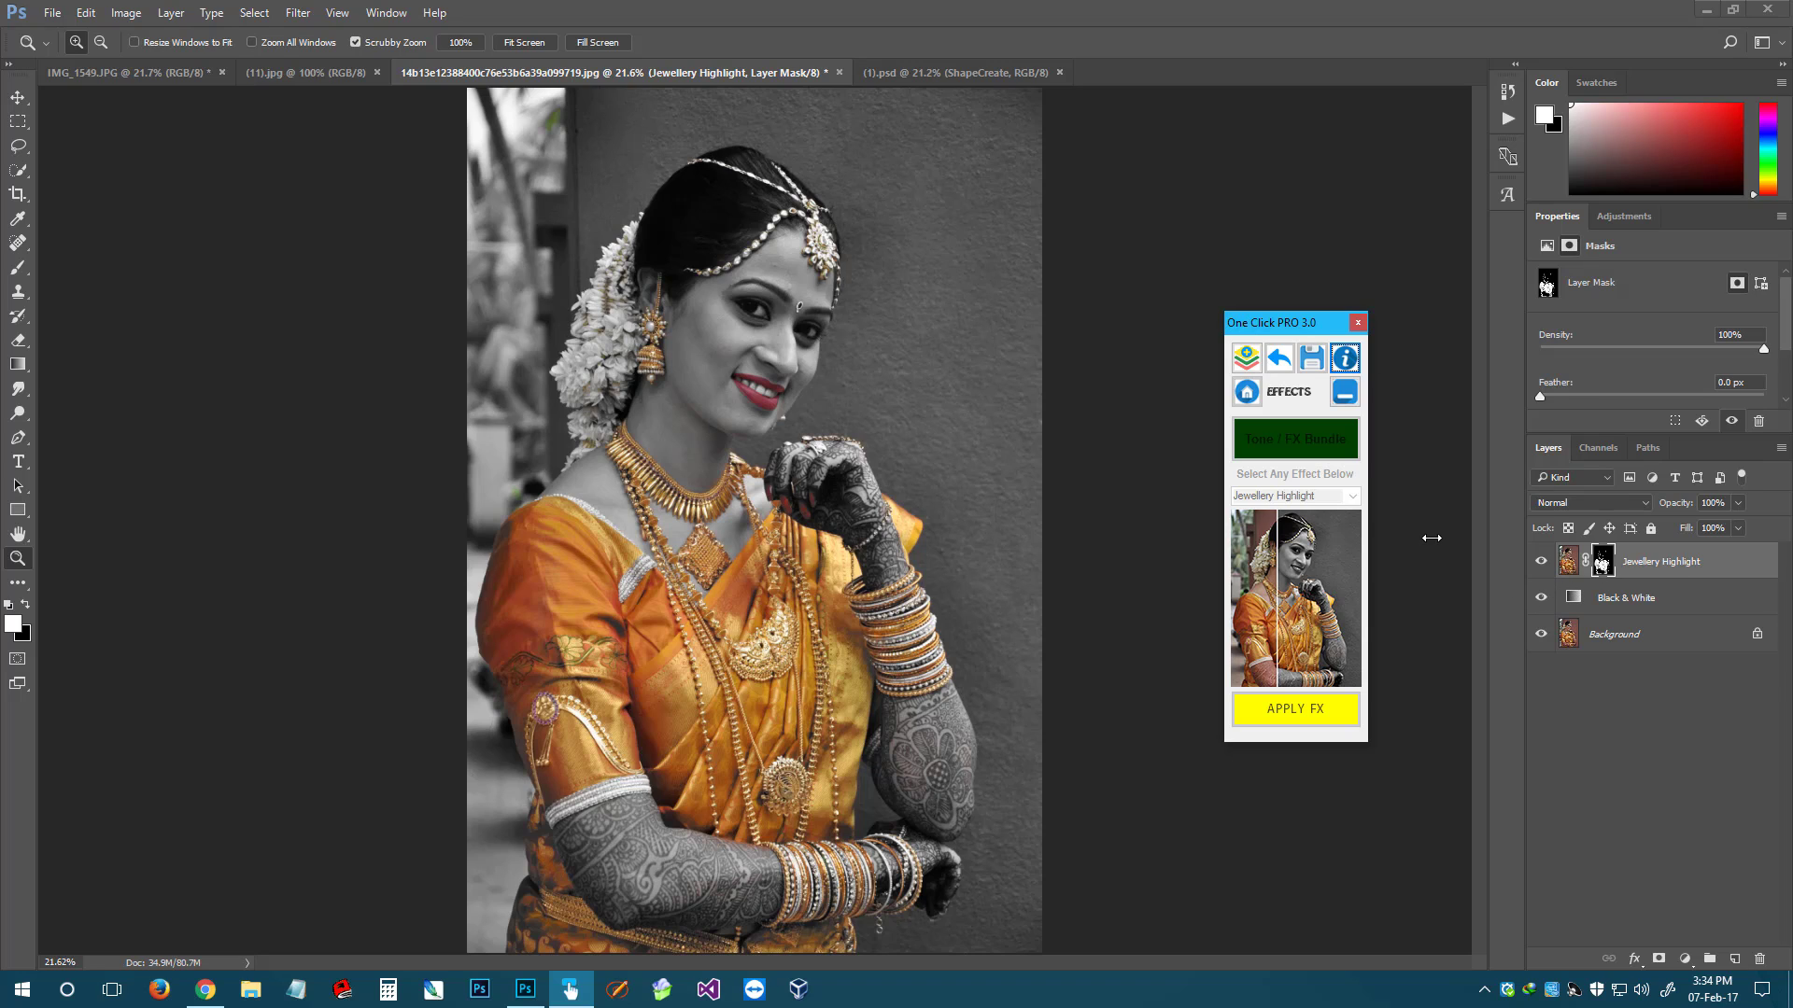
pyautogui.click(1279, 357)
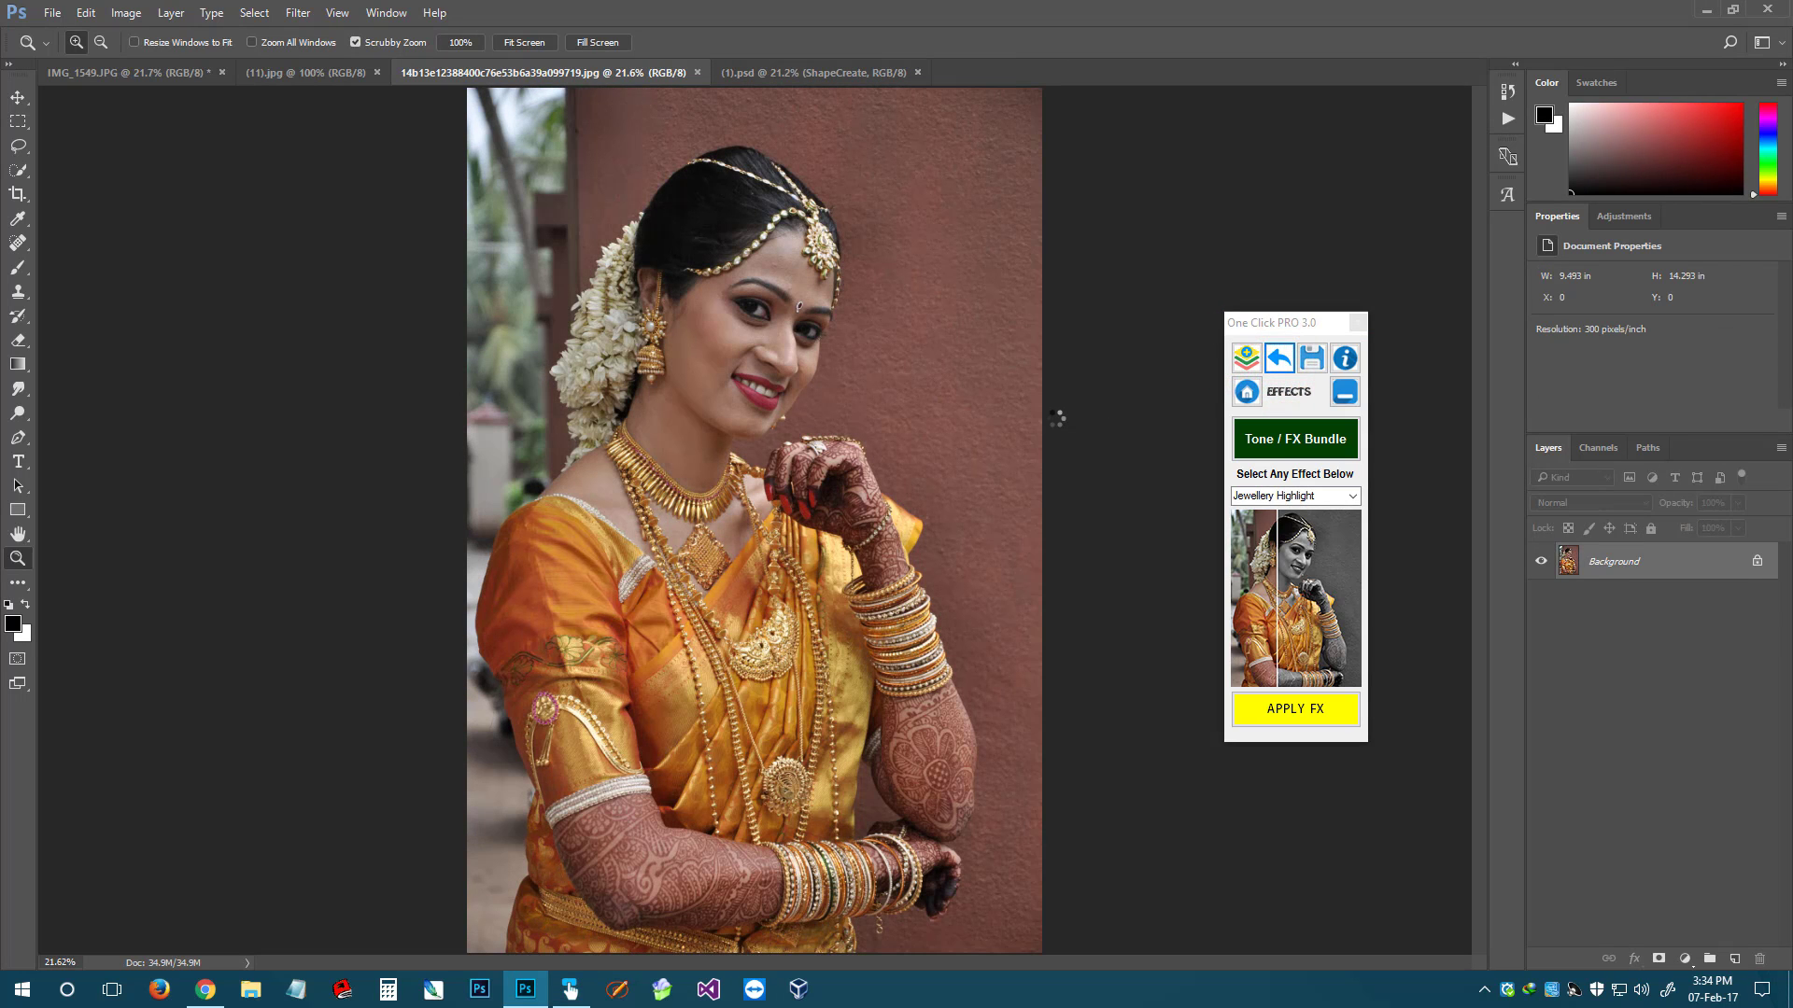
# Open the BG Change tools and select the background around the bride with a 60 px Quick Selection brush, excluding her hand
pyautogui.click(1246, 392)
pyautogui.click(1308, 572)
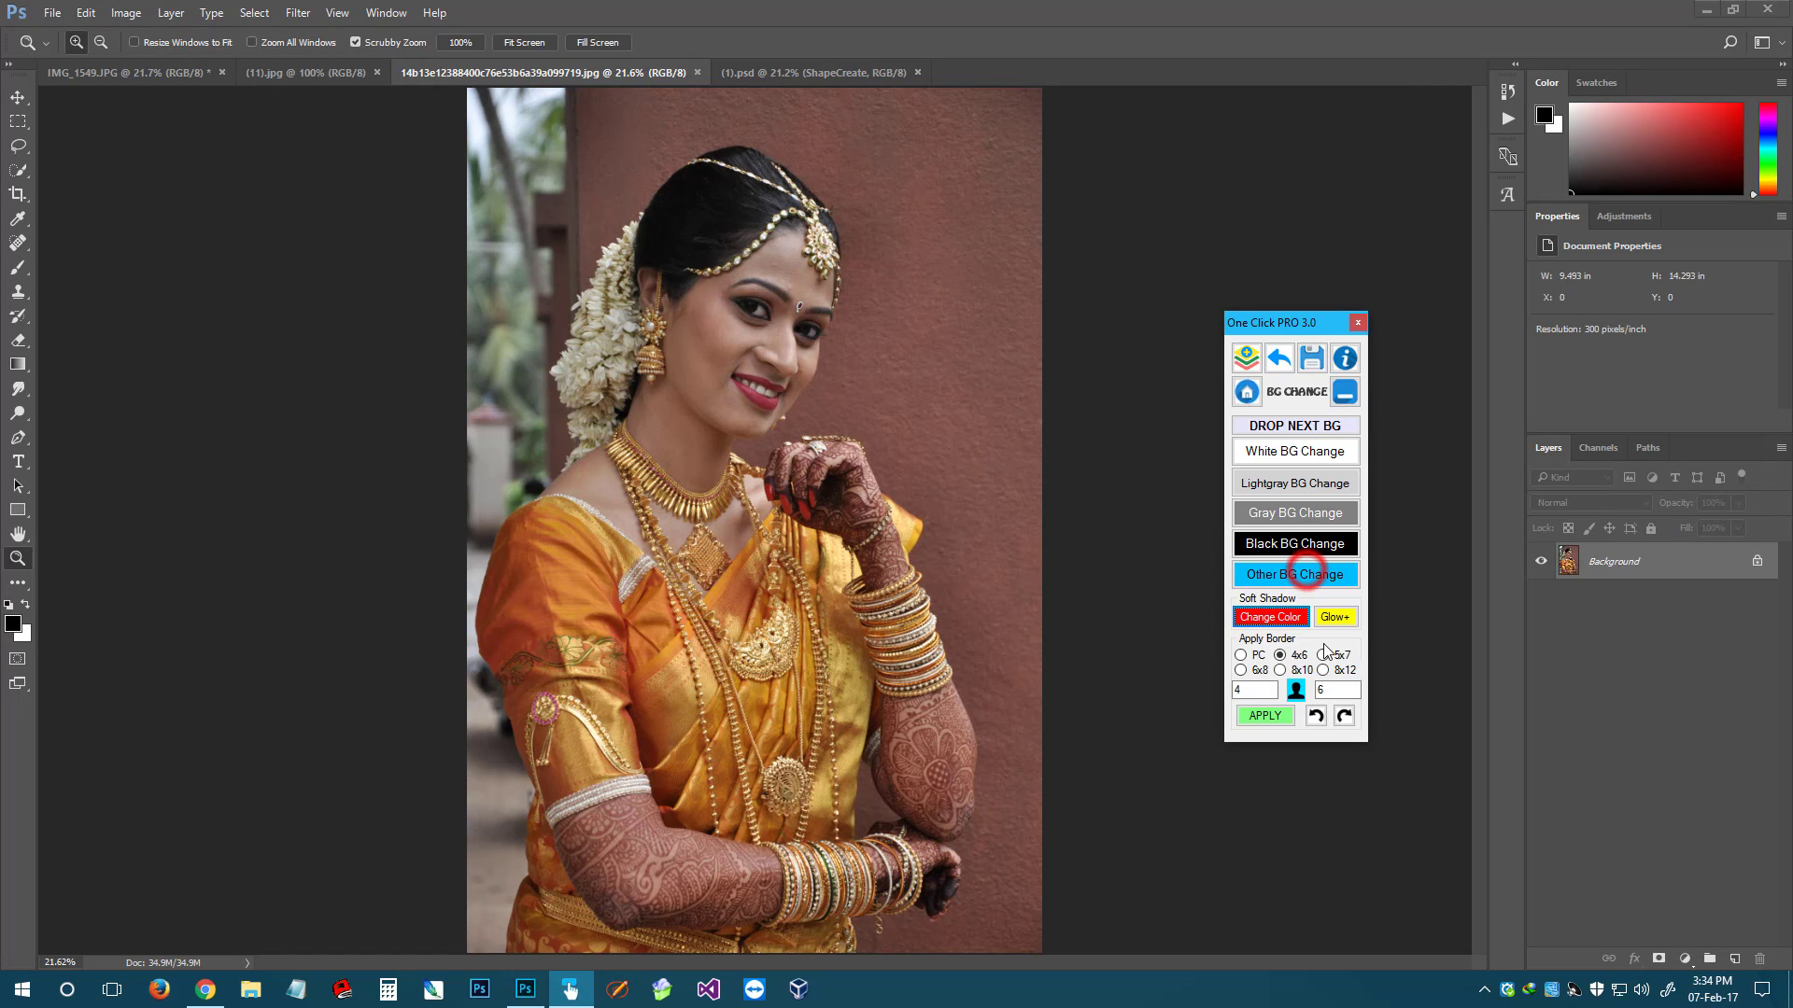
pyautogui.click(19, 97)
pyautogui.press('w')
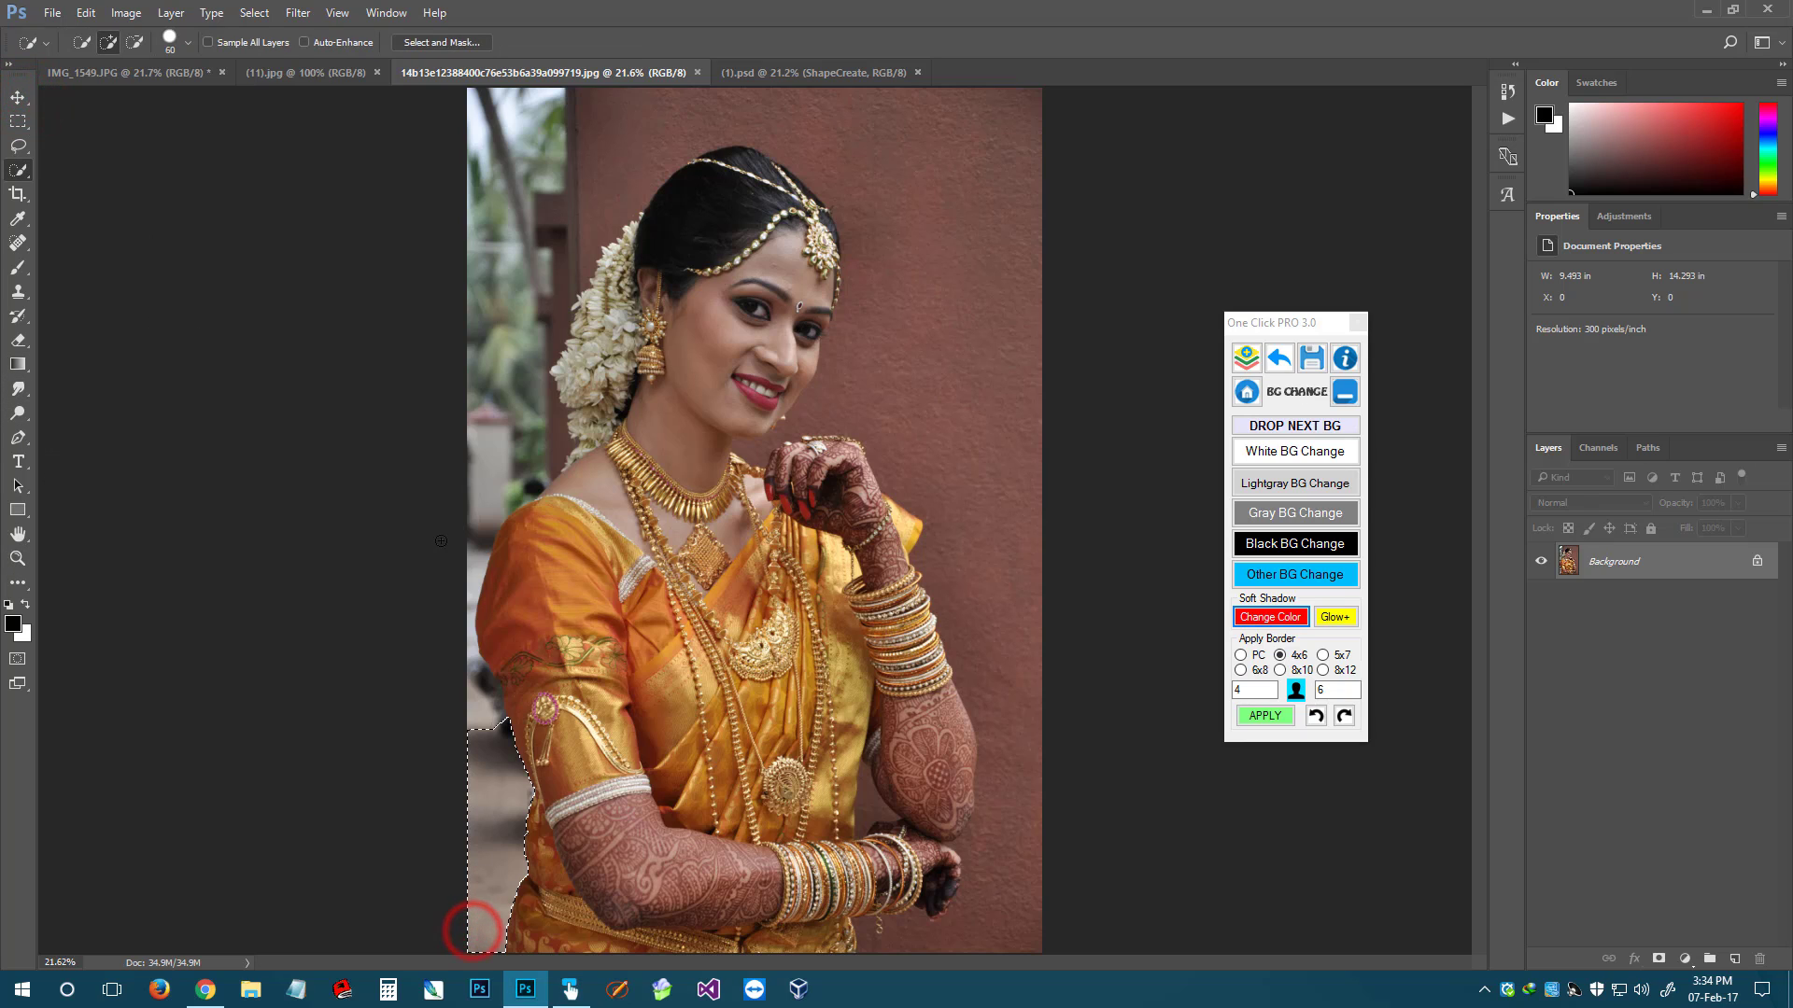
pyautogui.hotkey('ctrl', 'd')
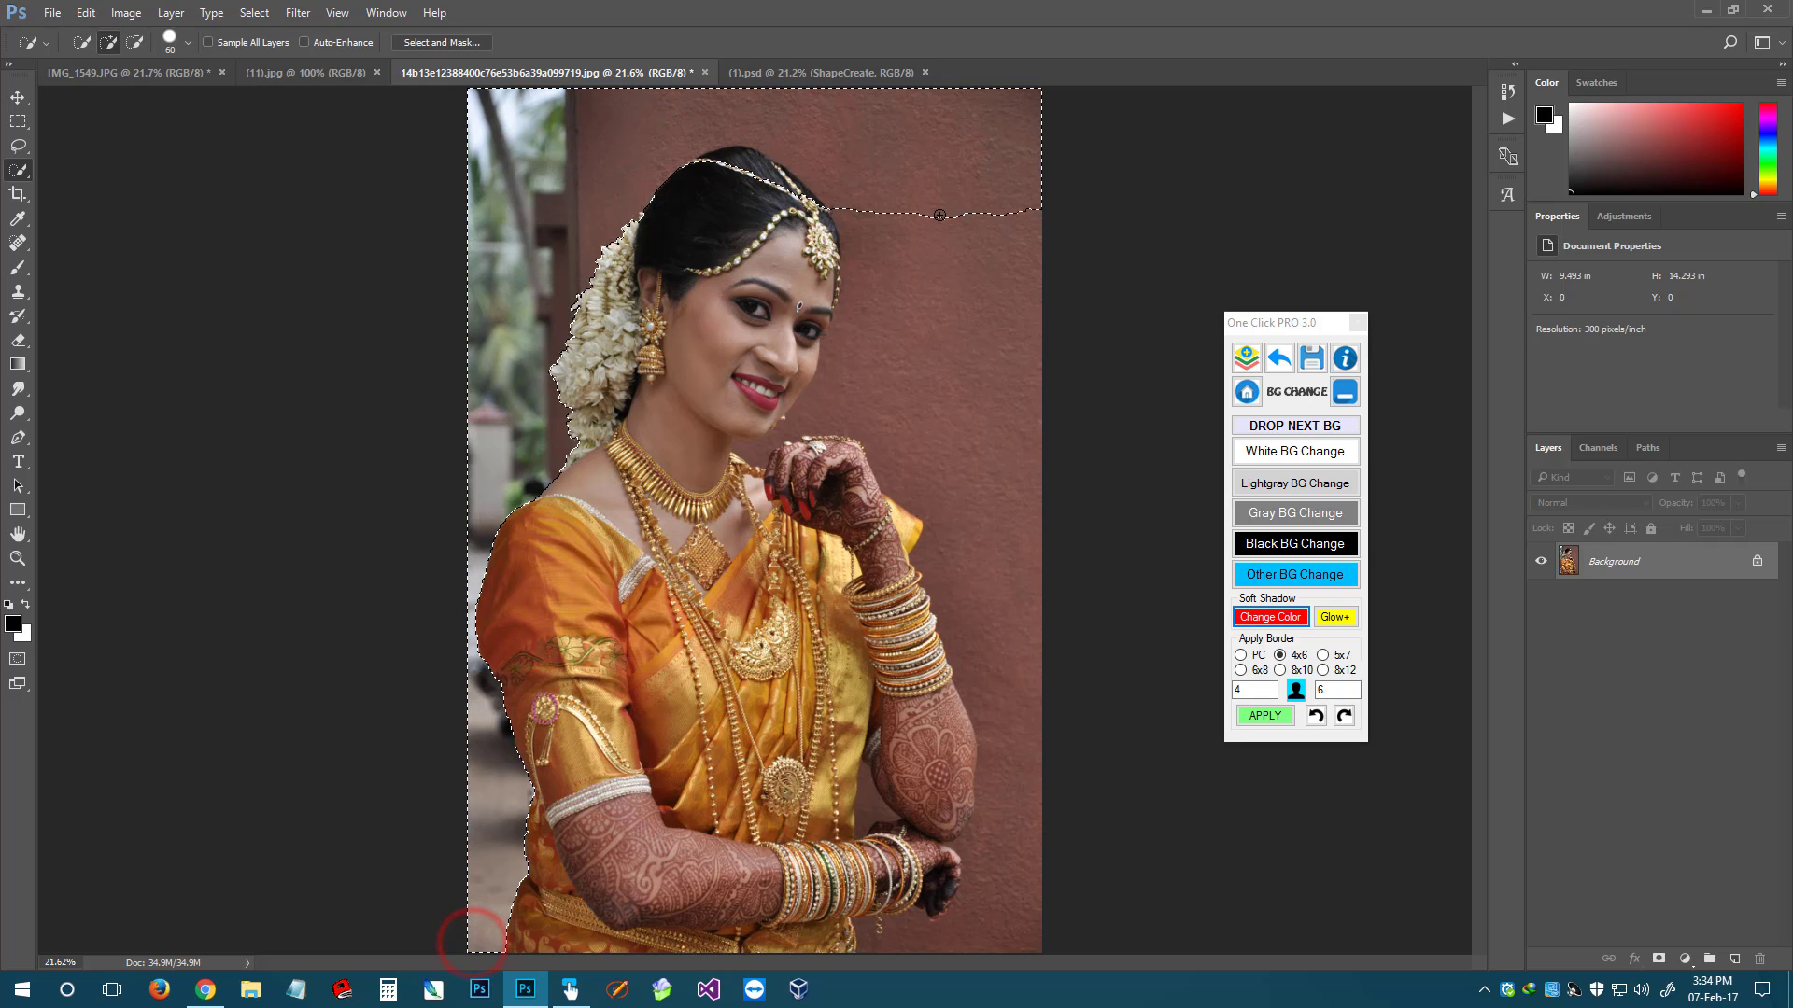
pyautogui.moveTo(939, 215)
pyautogui.mouseDown()
pyautogui.moveTo(1013, 838)
pyautogui.moveTo(980, 924)
pyautogui.mouseUp()
pyautogui.moveTo(897, 878)
pyautogui.mouseDown()
pyautogui.moveTo(958, 804)
pyautogui.moveTo(881, 927)
pyautogui.mouseUp()
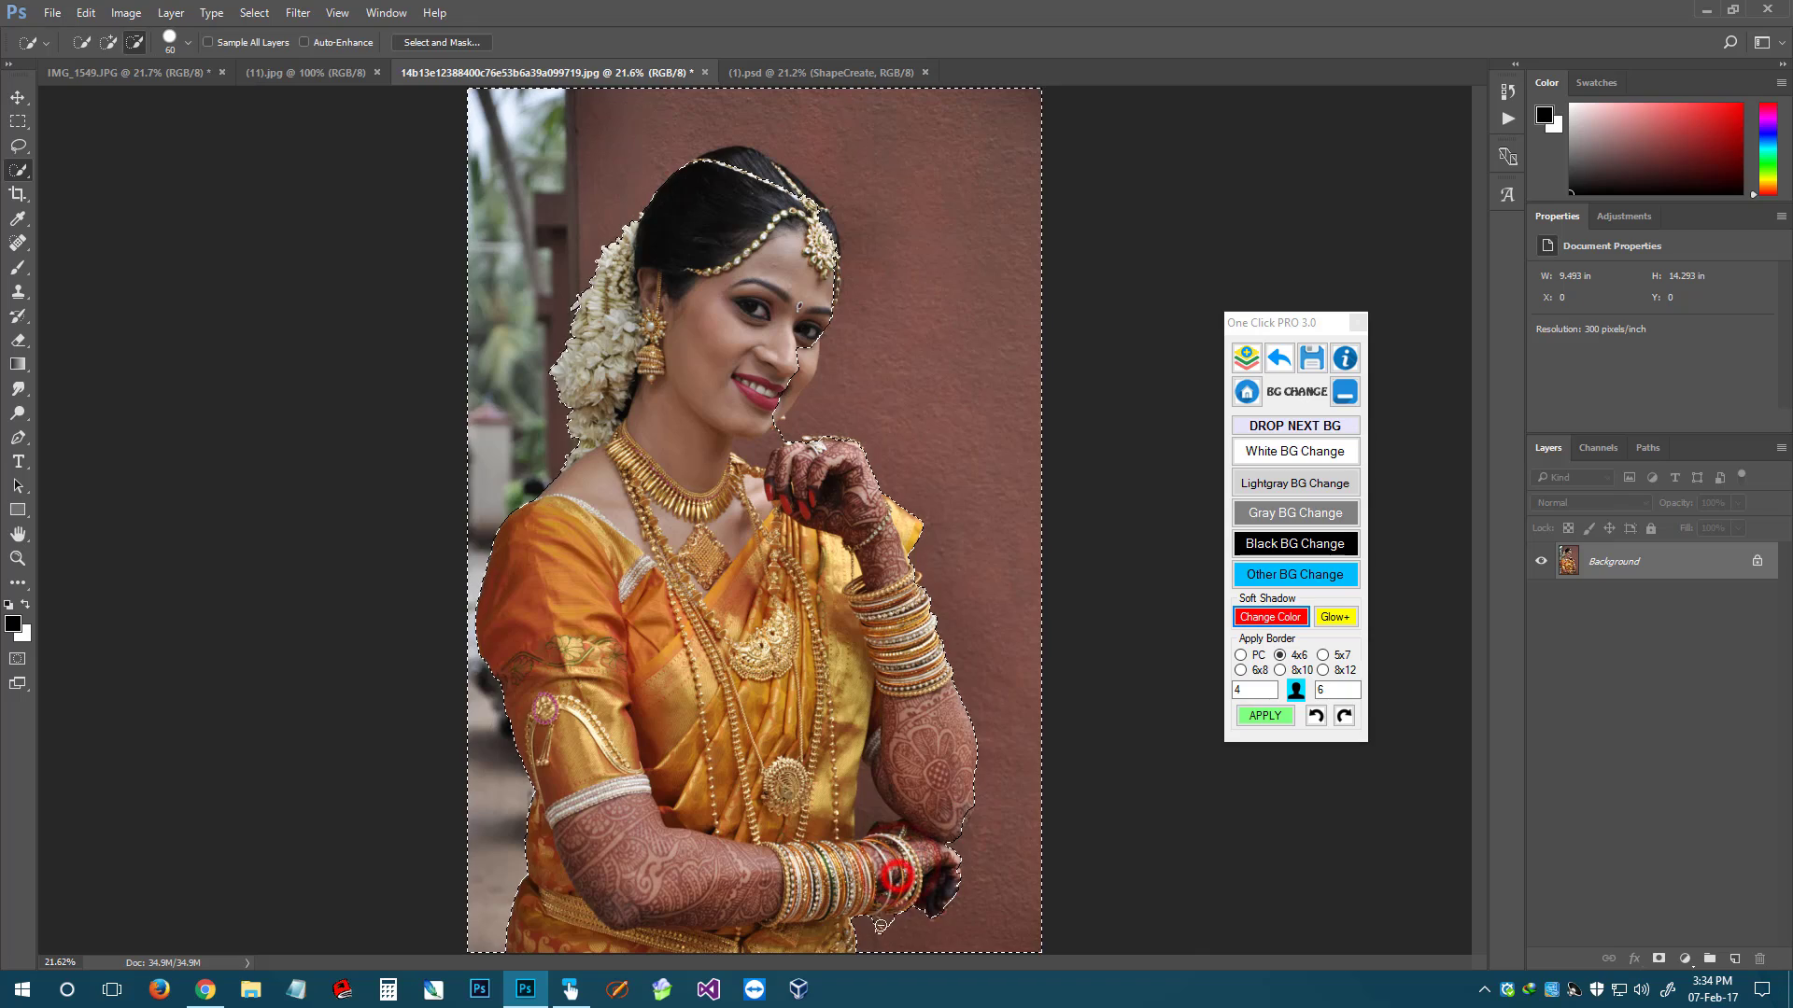
# Refine the background selection's edge along the bride's face, chin and hair
pyautogui.hotkey('ctrl', '+')
pyautogui.hotkey('ctrl', '+')
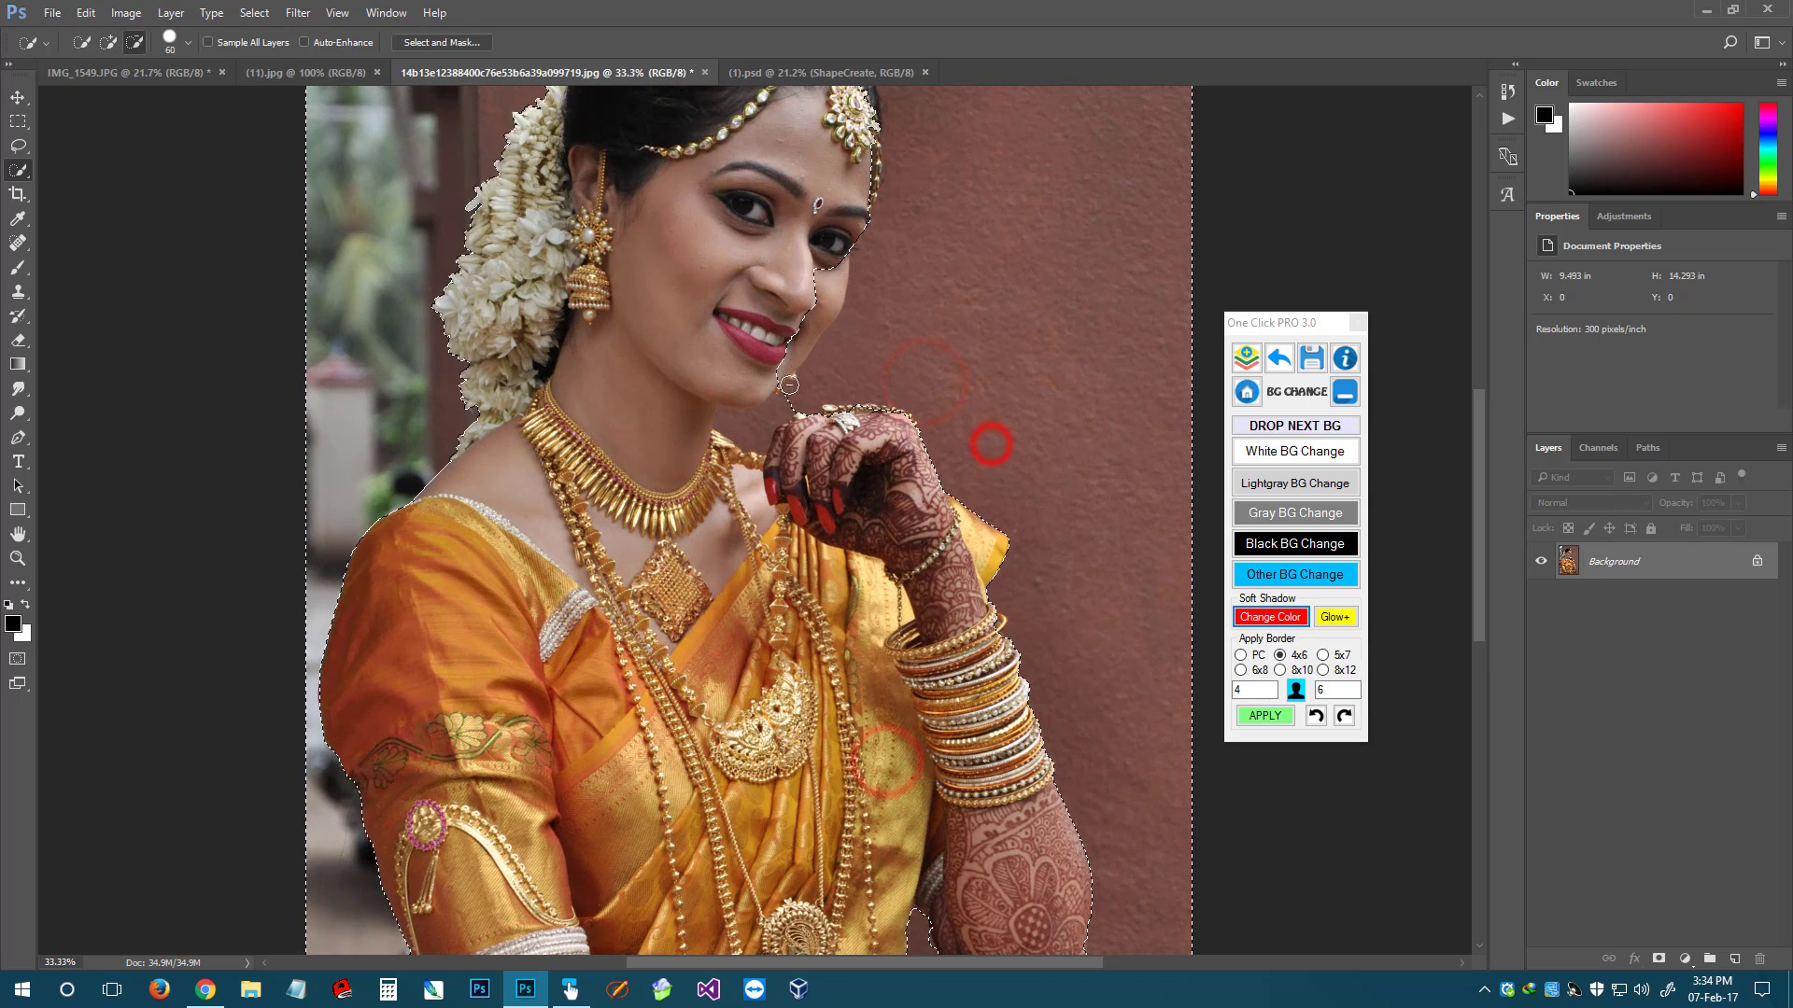
pyautogui.moveTo(905, 201); pyautogui.dragTo(844, 335)
pyautogui.moveTo(640, 140); pyautogui.dragTo(801, 191)
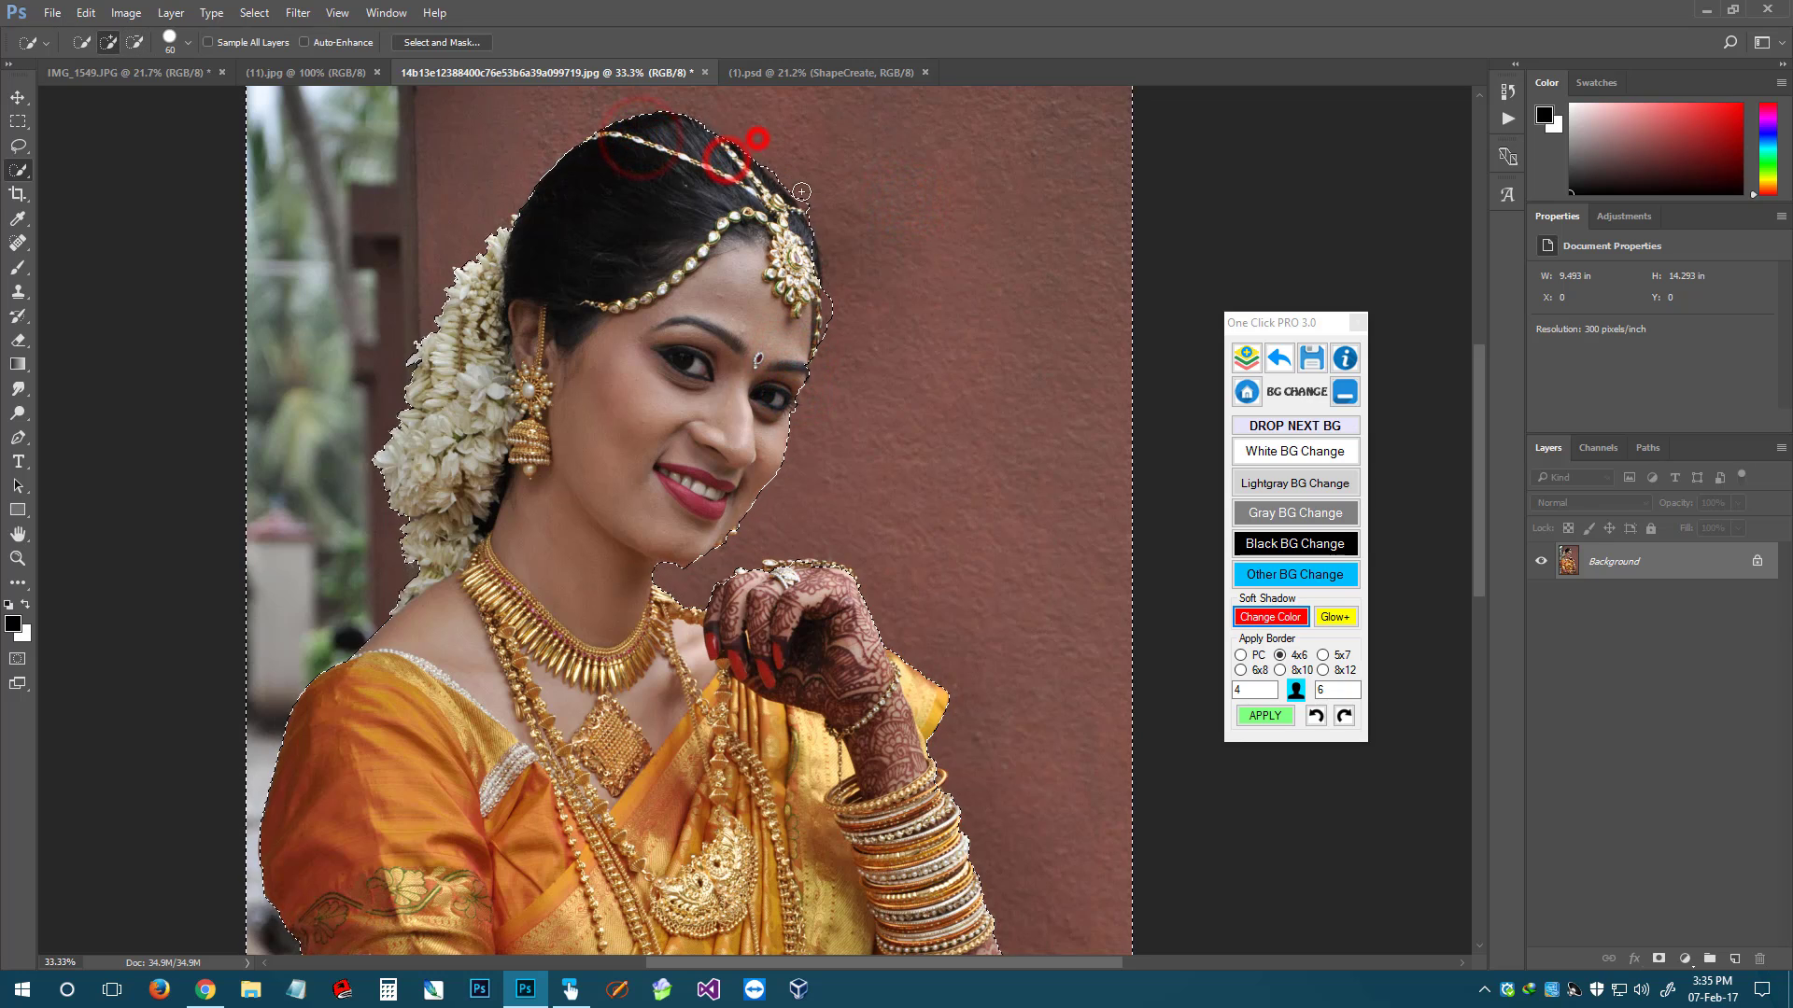
pyautogui.click(840, 287)
pyautogui.press('z')
pyautogui.hotkey('ctrl', '0')
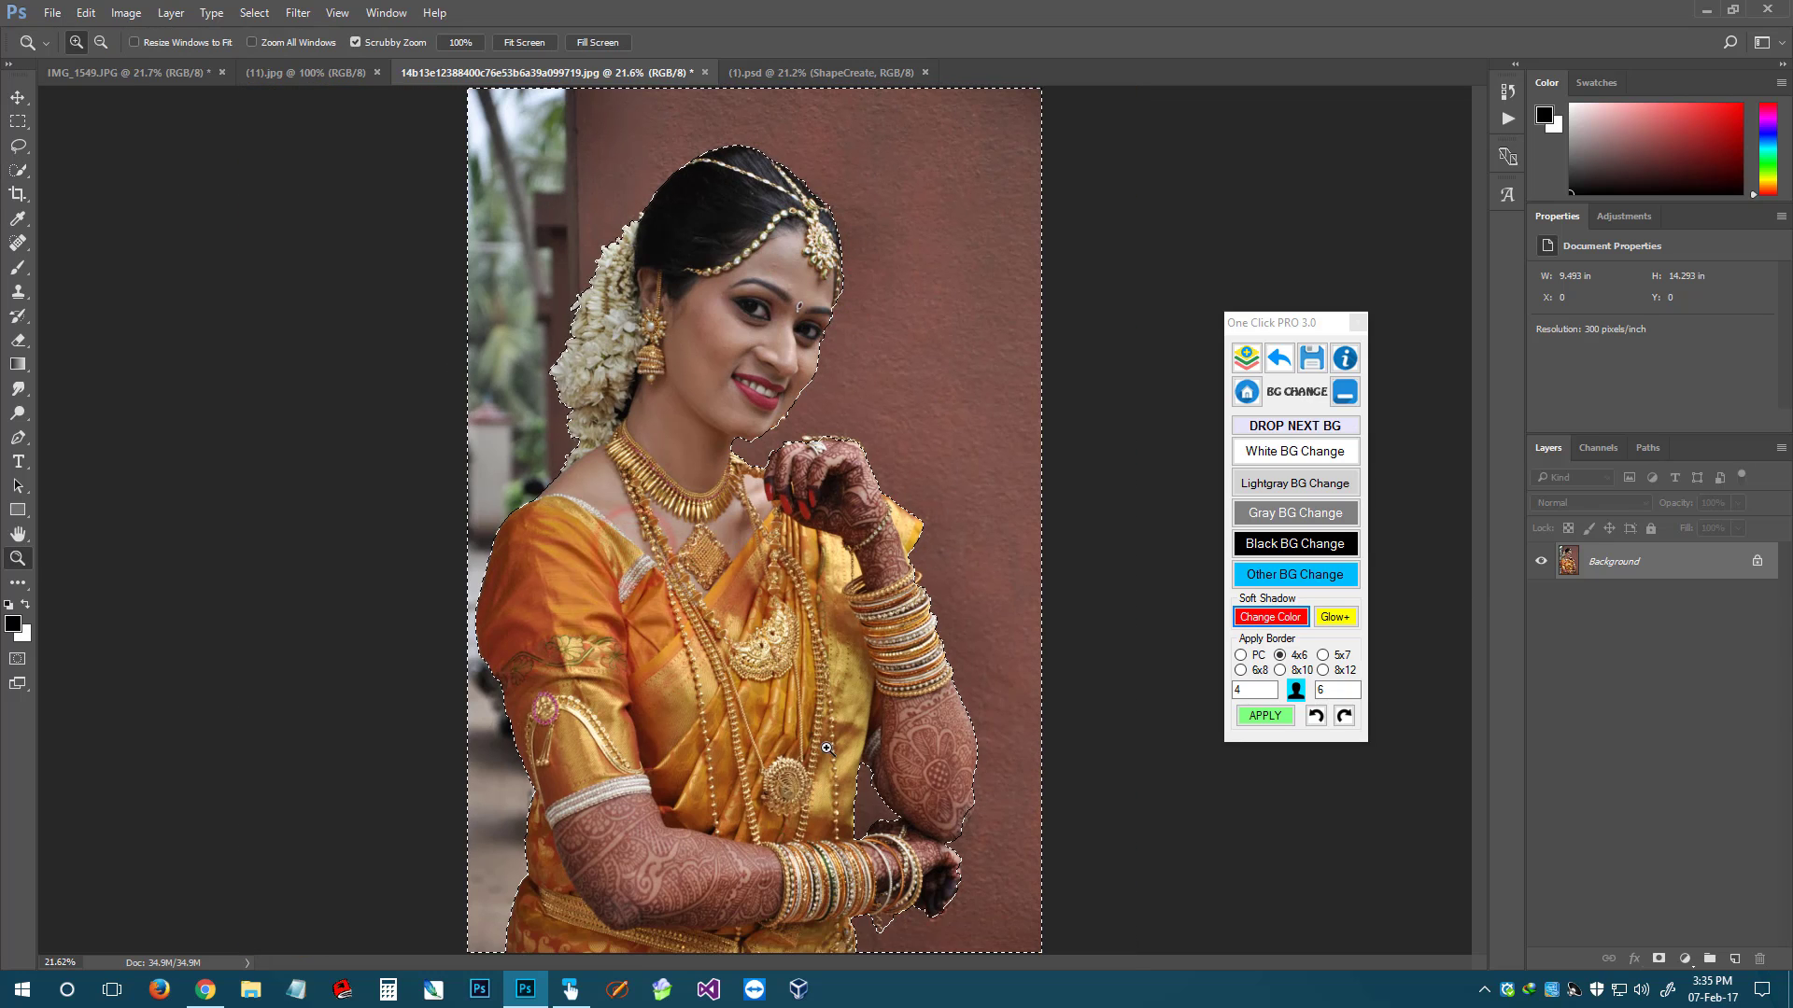
pyautogui.press('v')
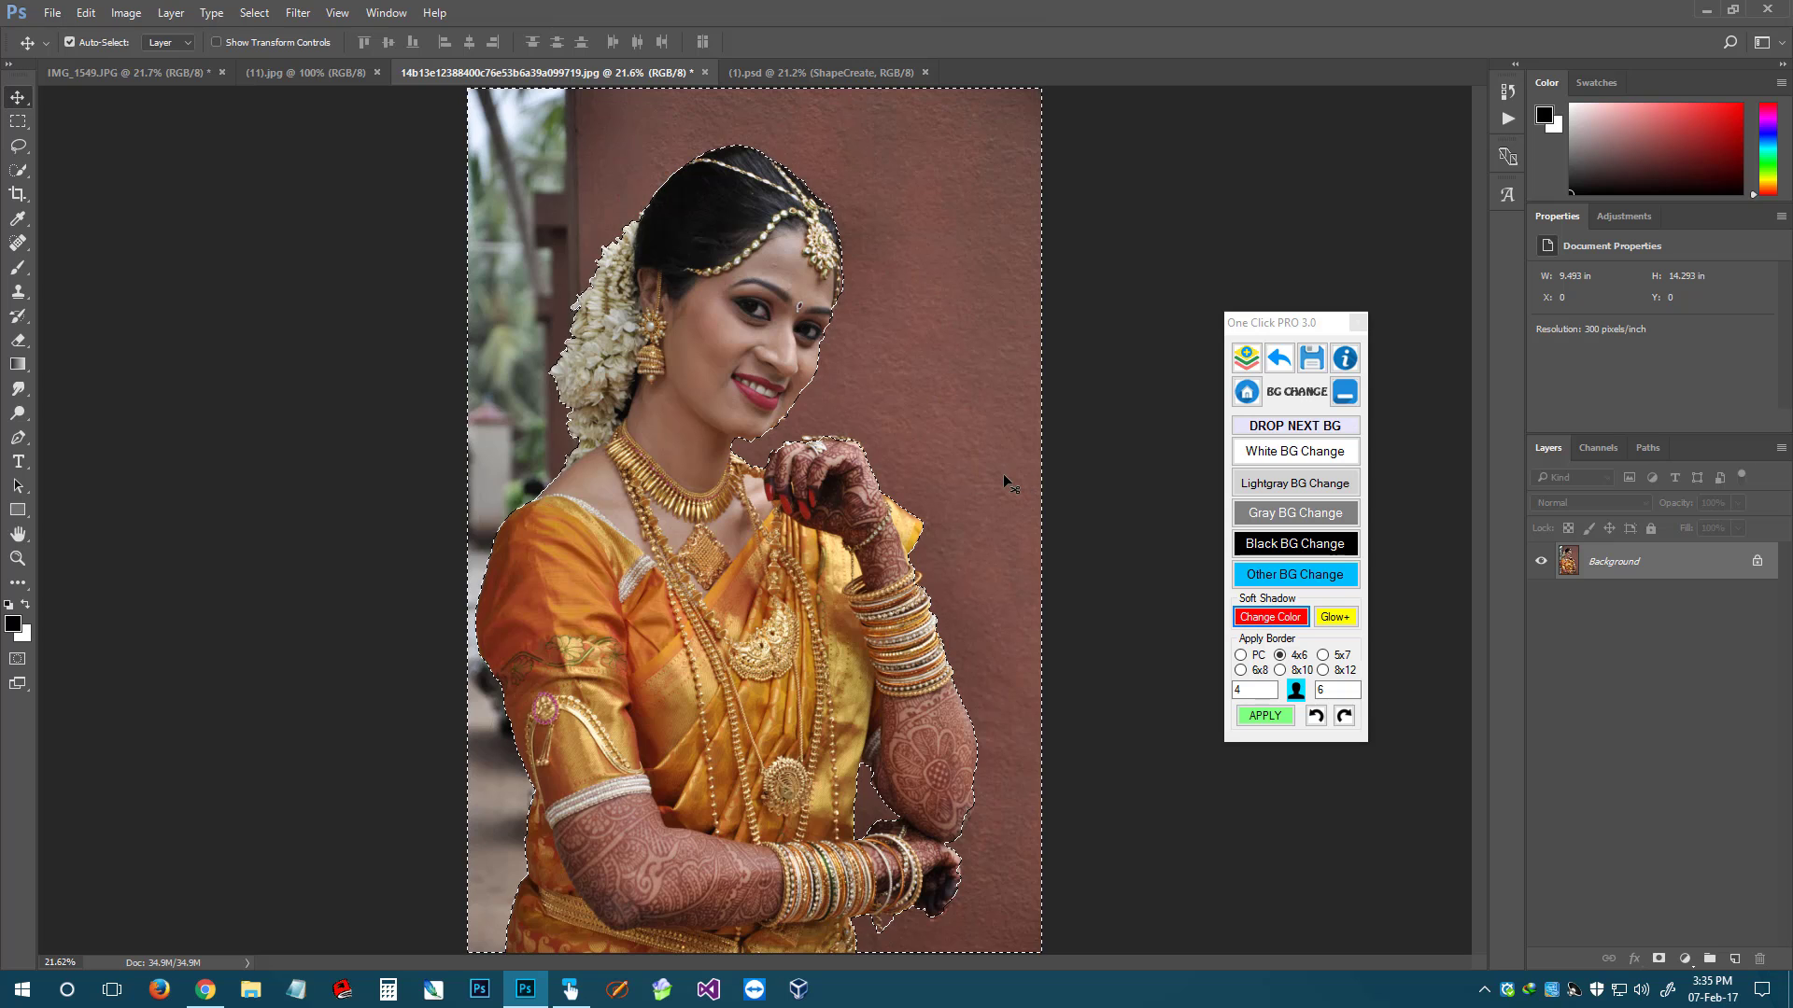
# Clean up the background selection around the bride's raised hand and bangles with Quick Selection
pyautogui.hotkey('ctrl', '-')
pyautogui.hotkey('ctrl', '+')
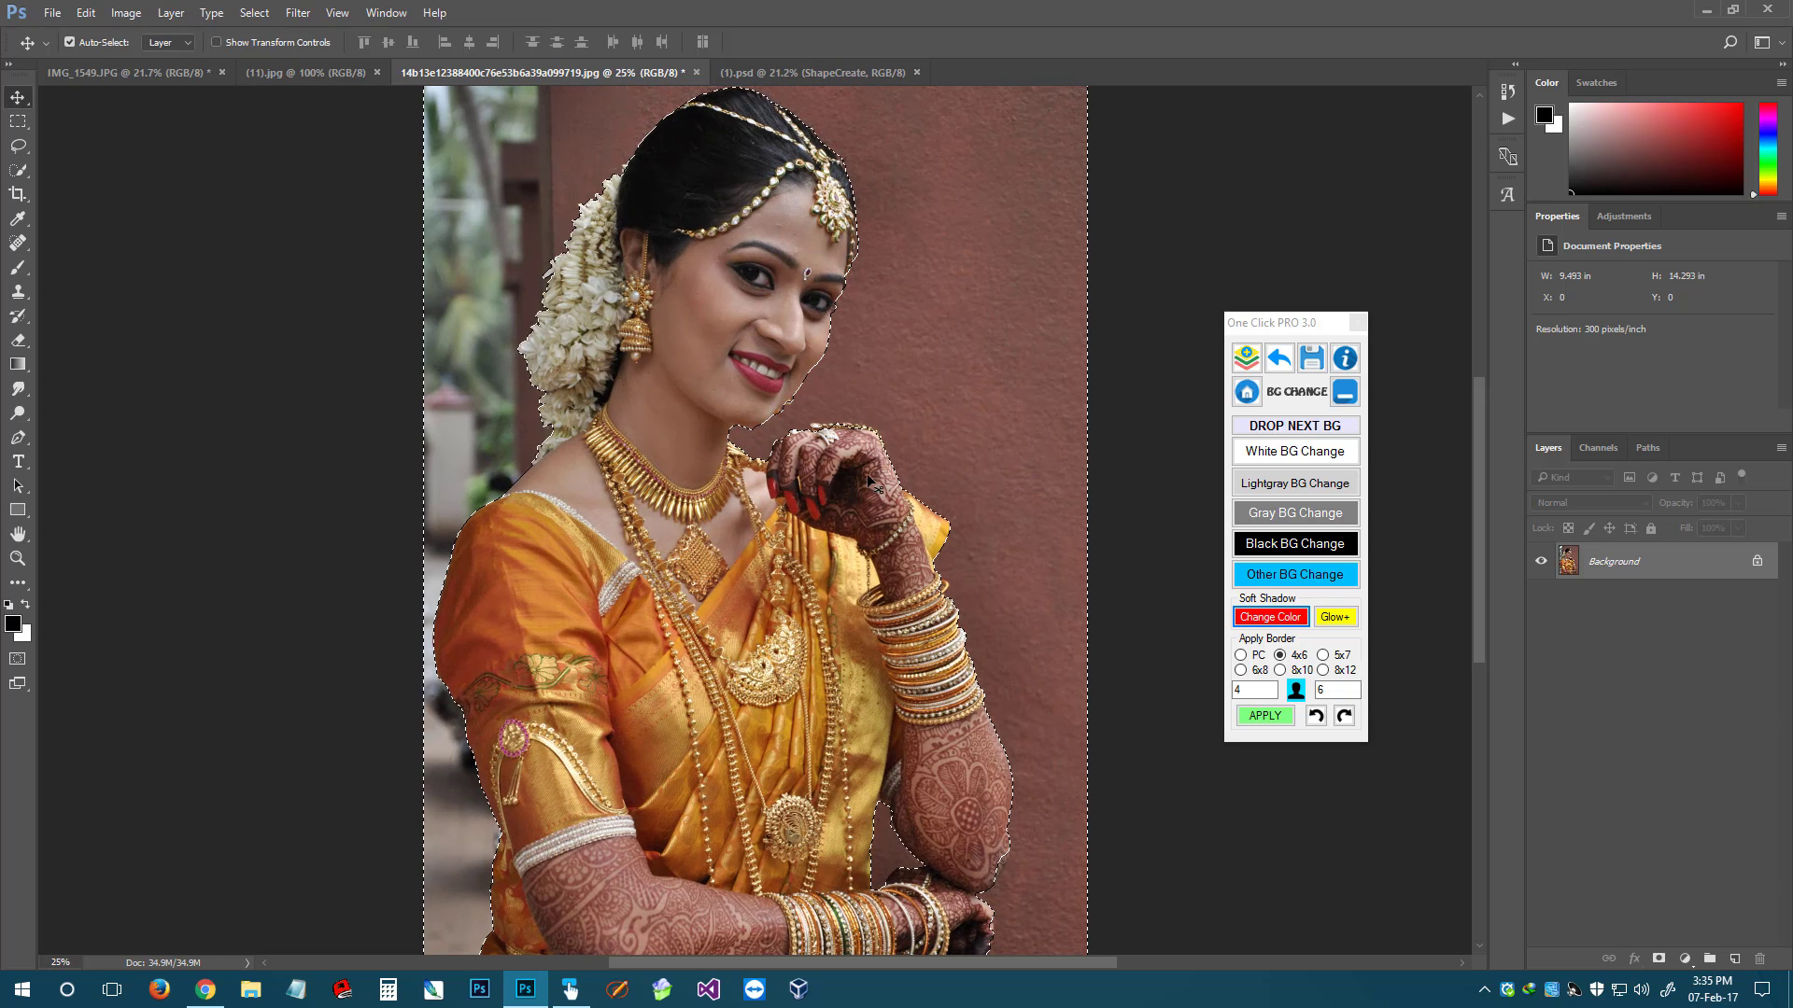
pyautogui.press('w')
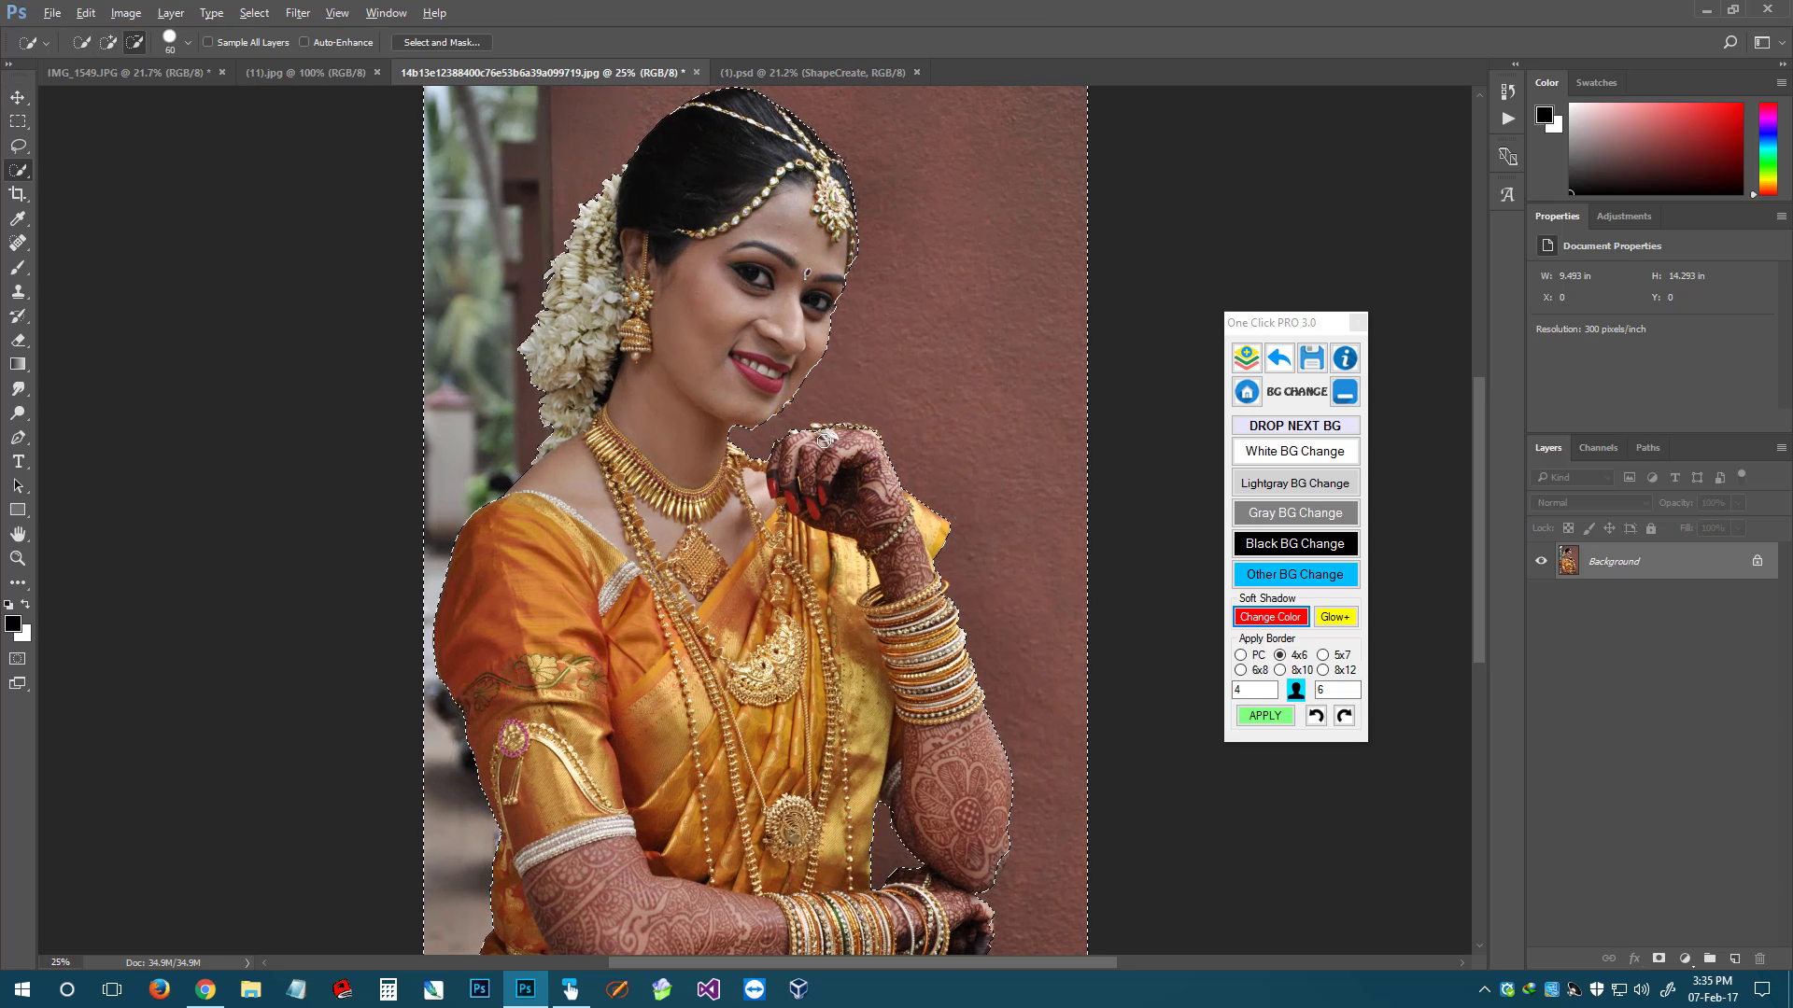
pyautogui.keyDown('alt'); pyautogui.click(822, 432); pyautogui.keyUp('alt')
pyautogui.keyDown('alt'); pyautogui.click(853, 432); pyautogui.keyUp('alt')
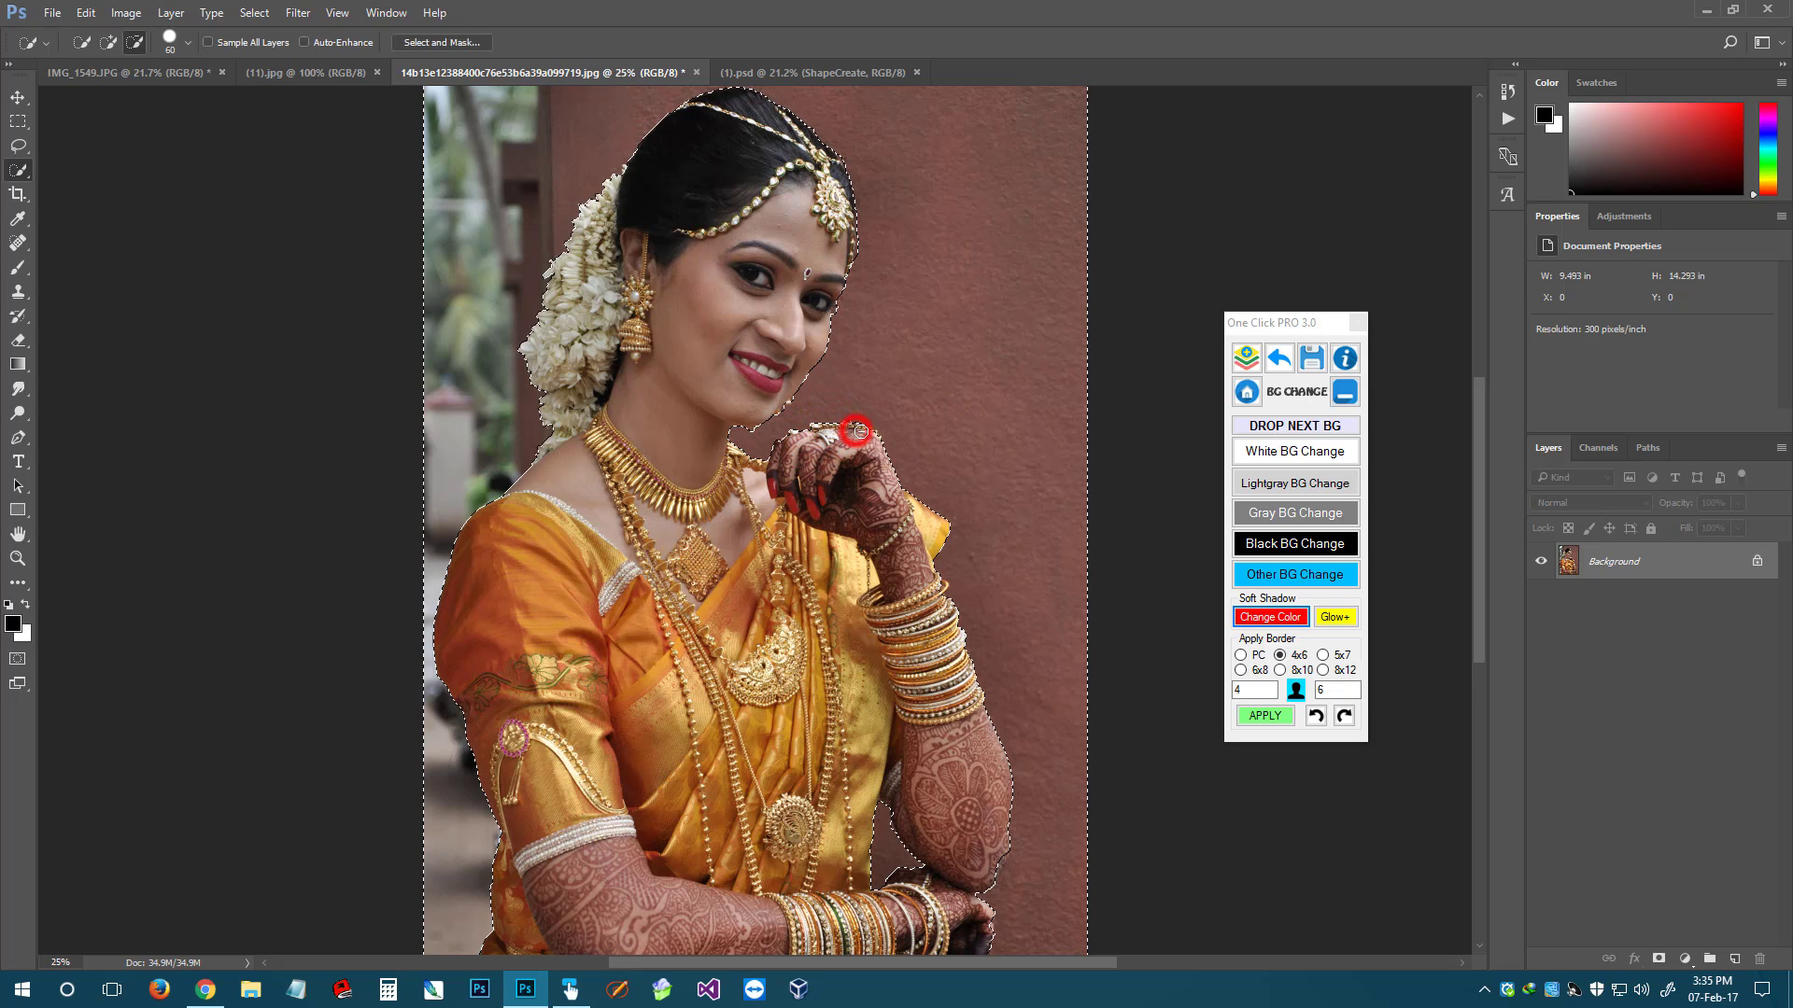
pyautogui.hotkey('ctrl', '-')
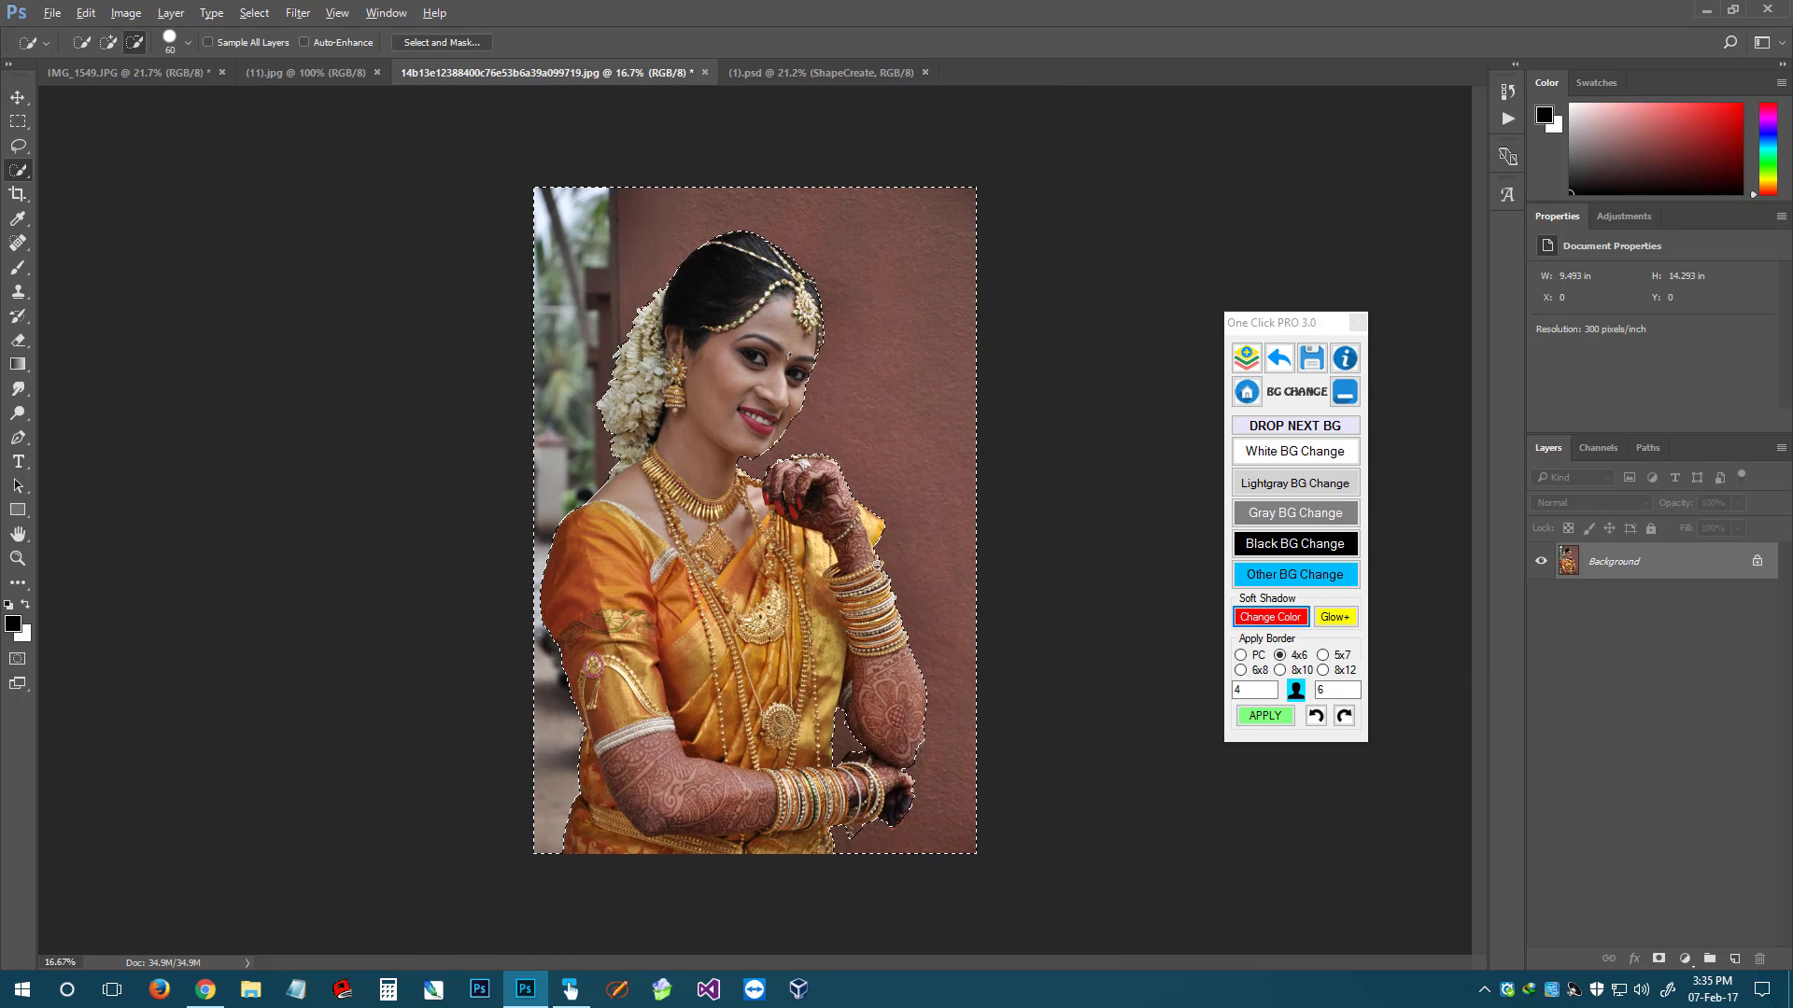
pyautogui.keyDown('alt'); pyautogui.click(875, 564); pyautogui.keyUp('alt')
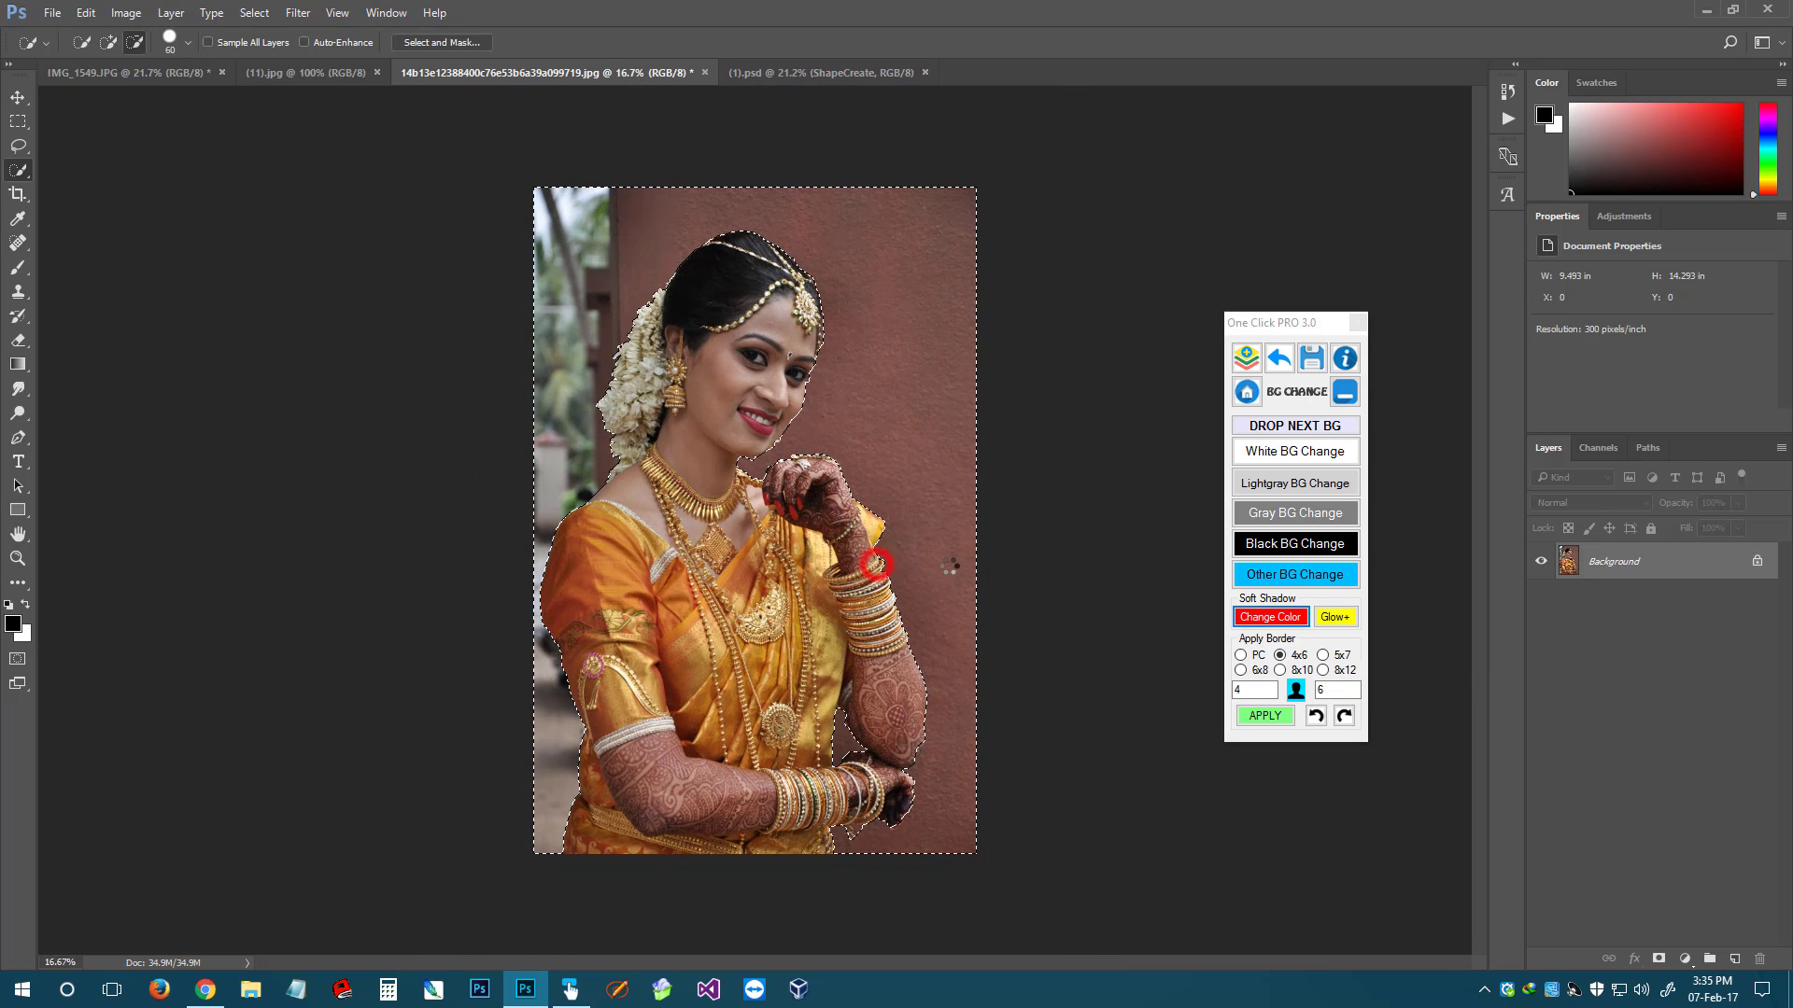
# Run Other BG Change on the selected background around the bride
pyautogui.click(1291, 574)
pyautogui.press('v')
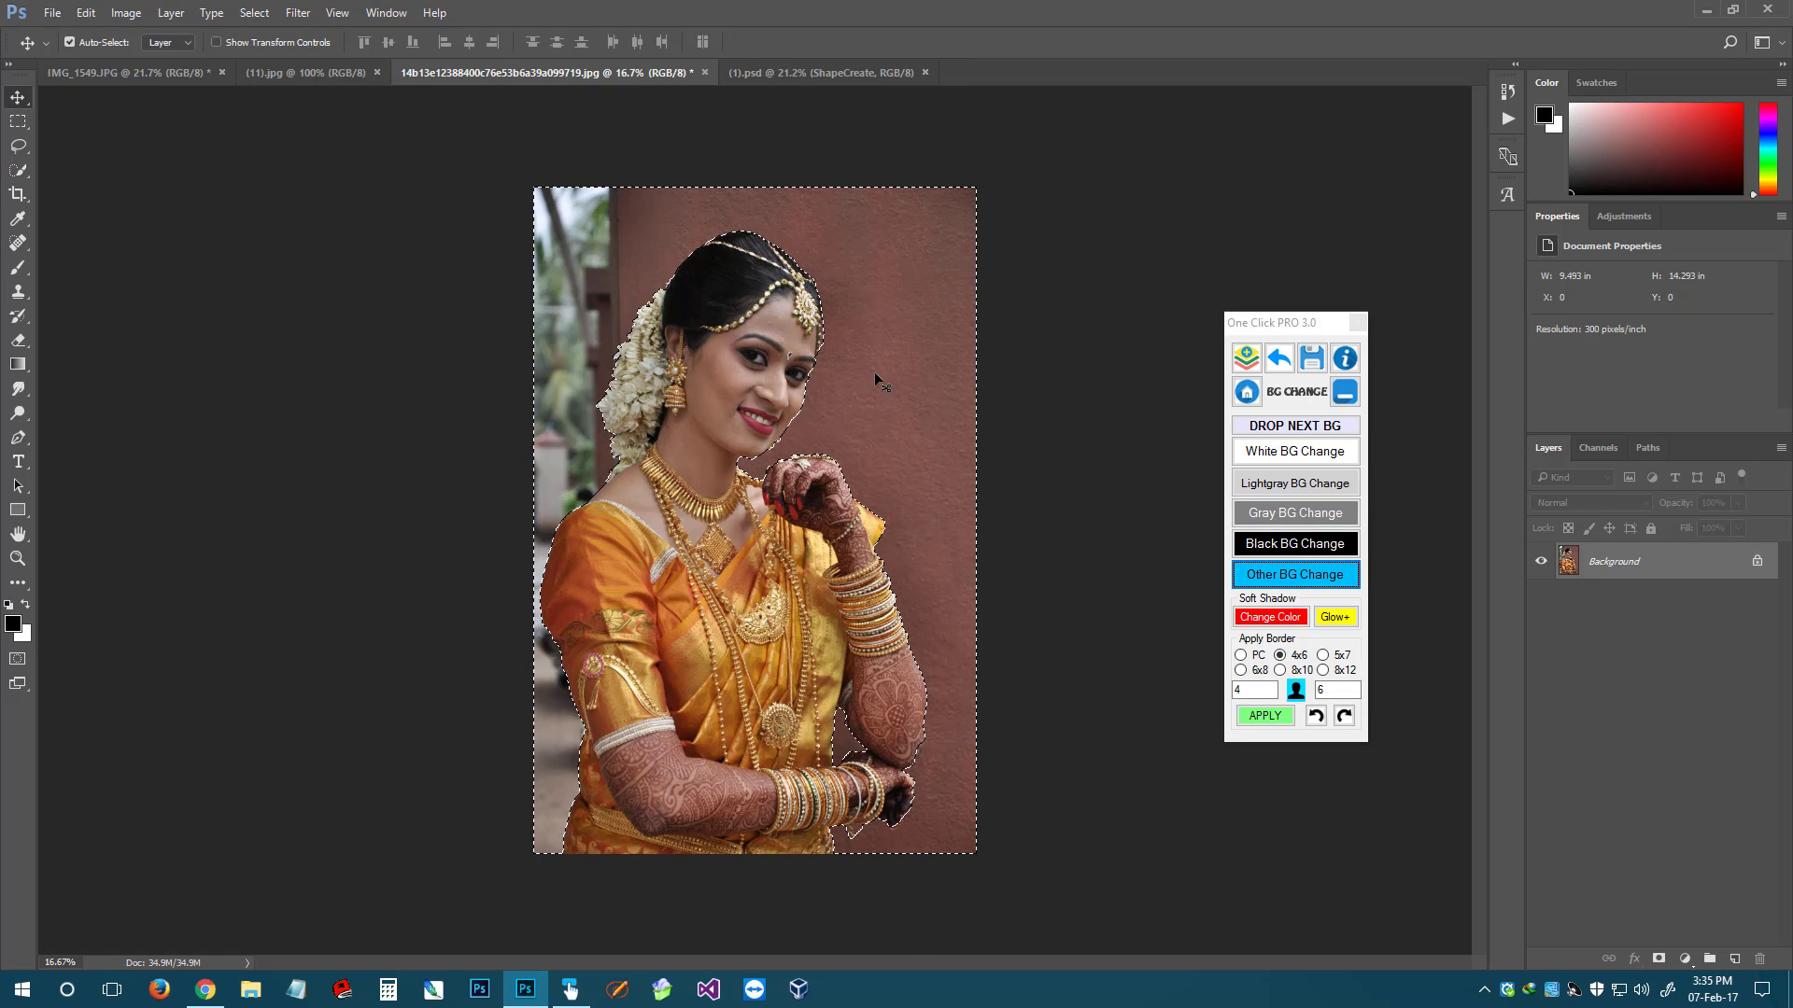
pyautogui.click(1281, 573)
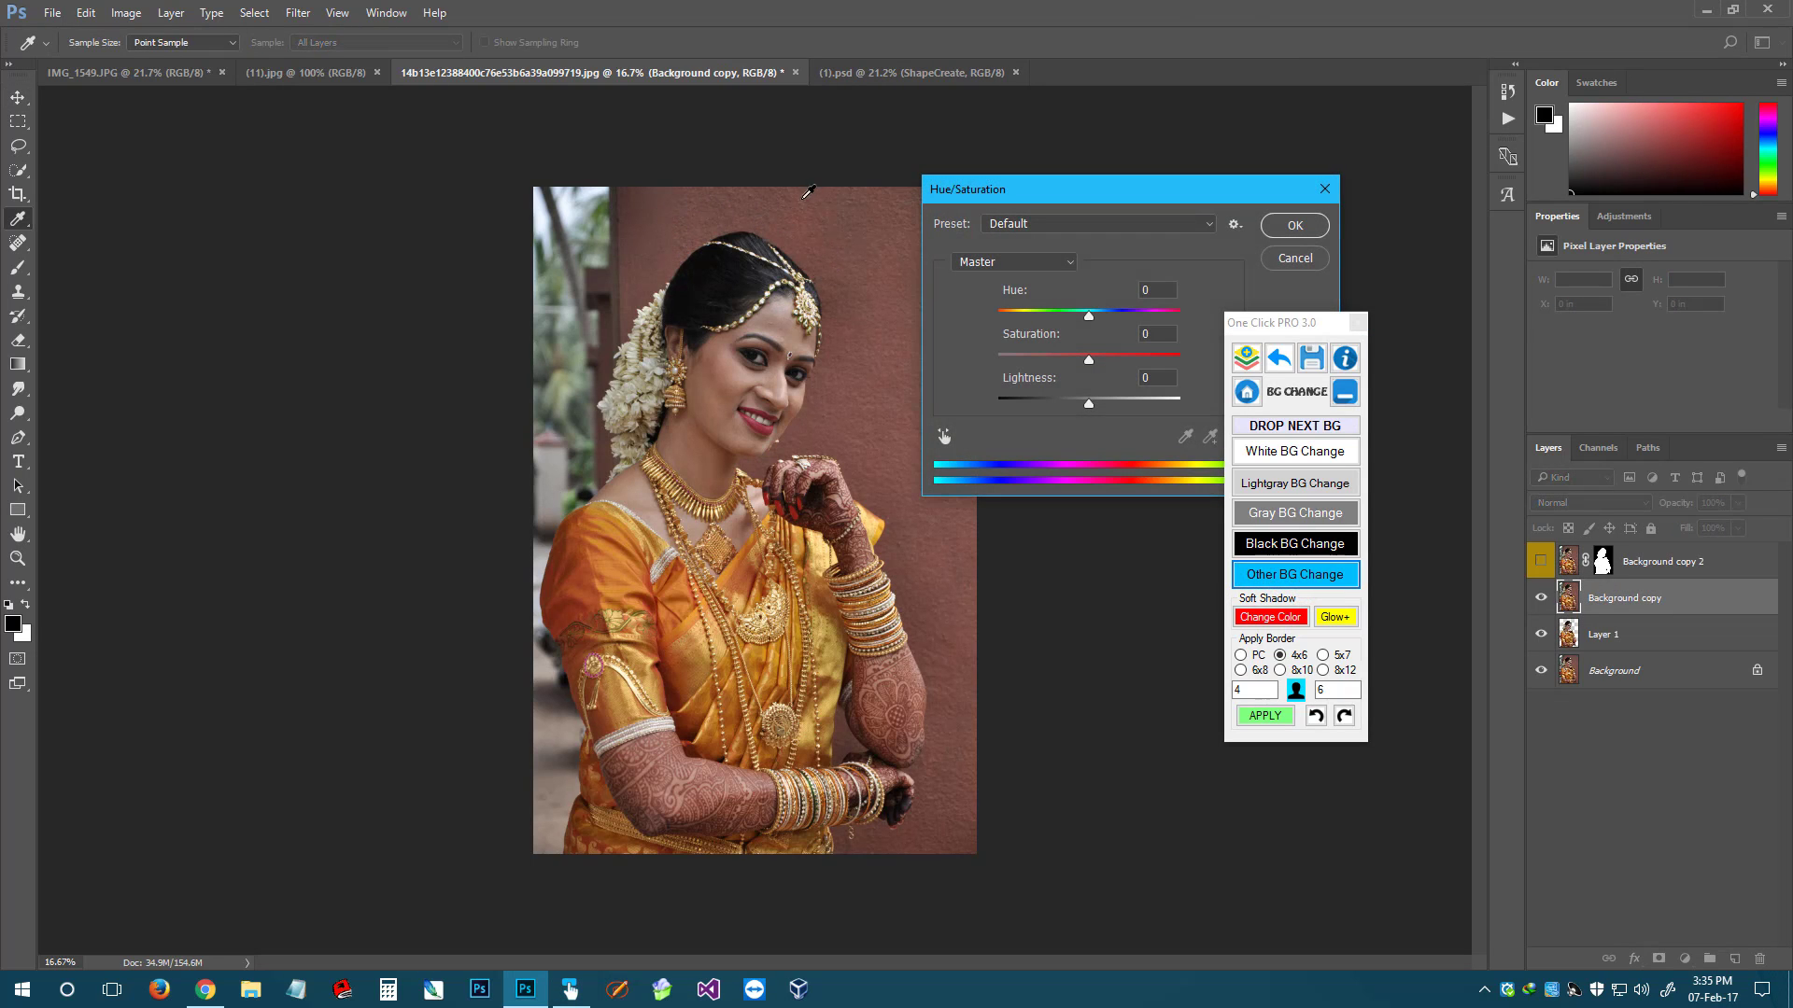
# Set the Reds' saturation to -100 and lightness to +100 in Hue/Saturation and accept the adjustment
pyautogui.moveTo(997, 192); pyautogui.dragTo(1042, 180)
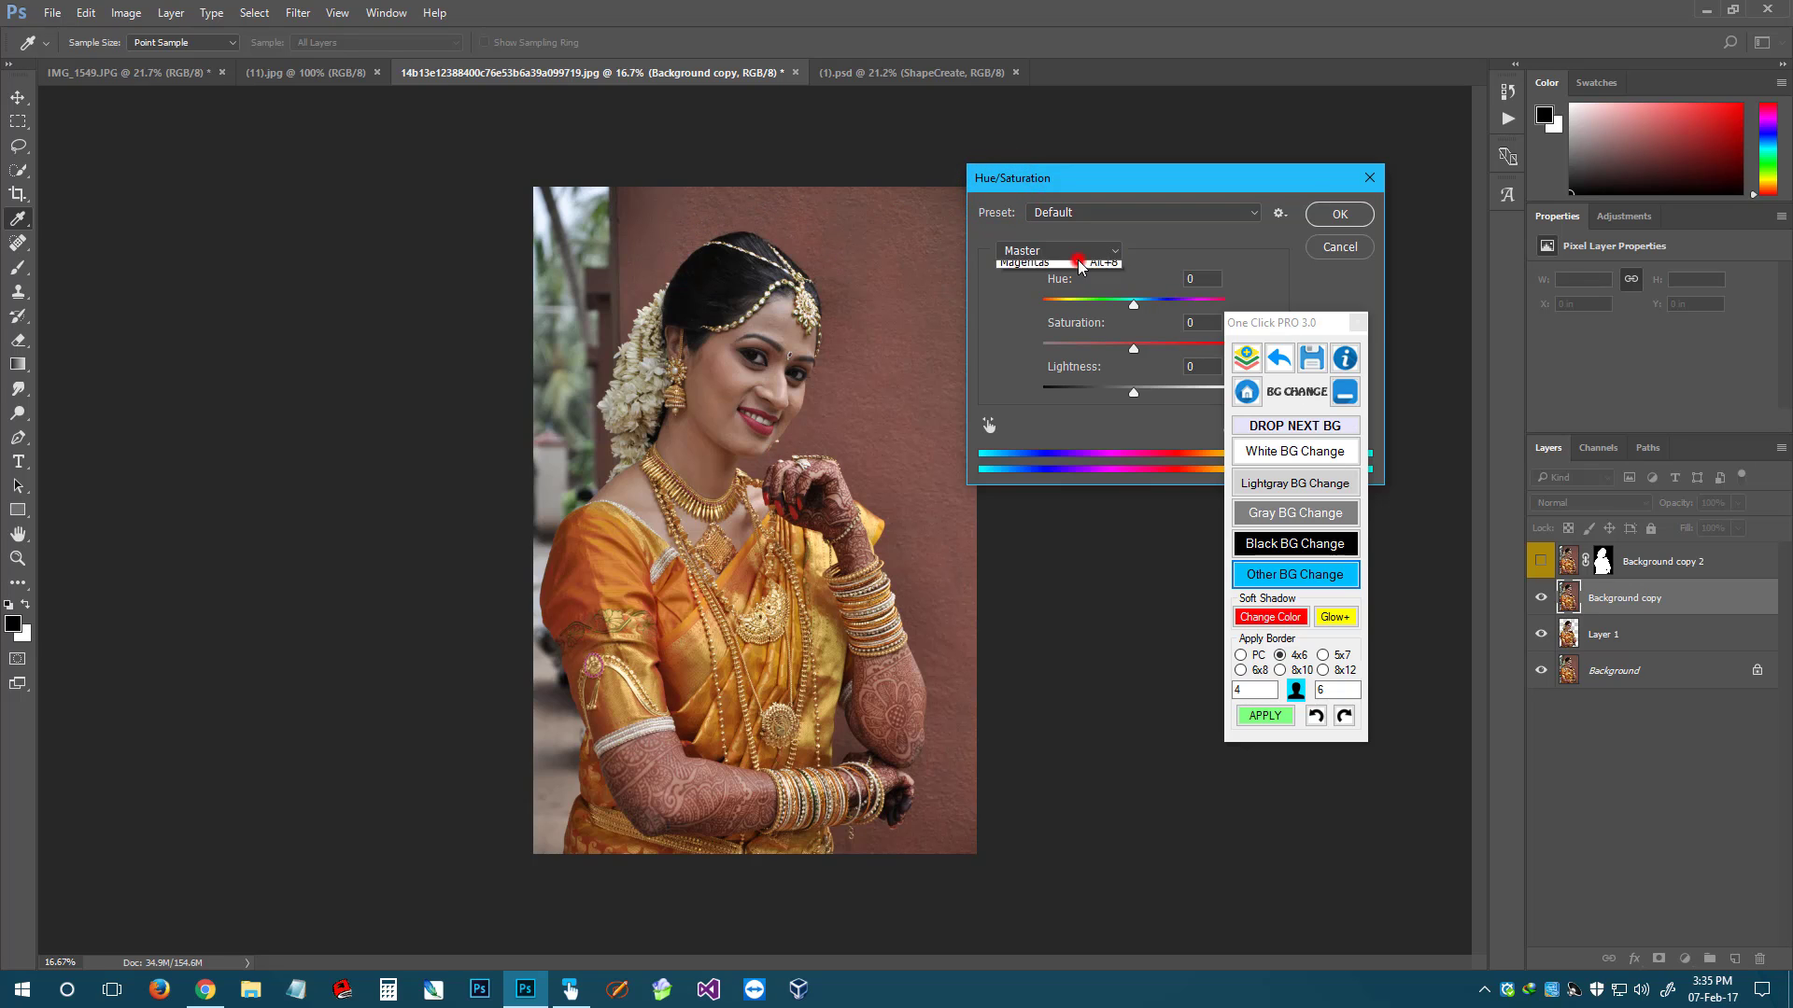
pyautogui.click(1030, 281)
pyautogui.click(691, 230)
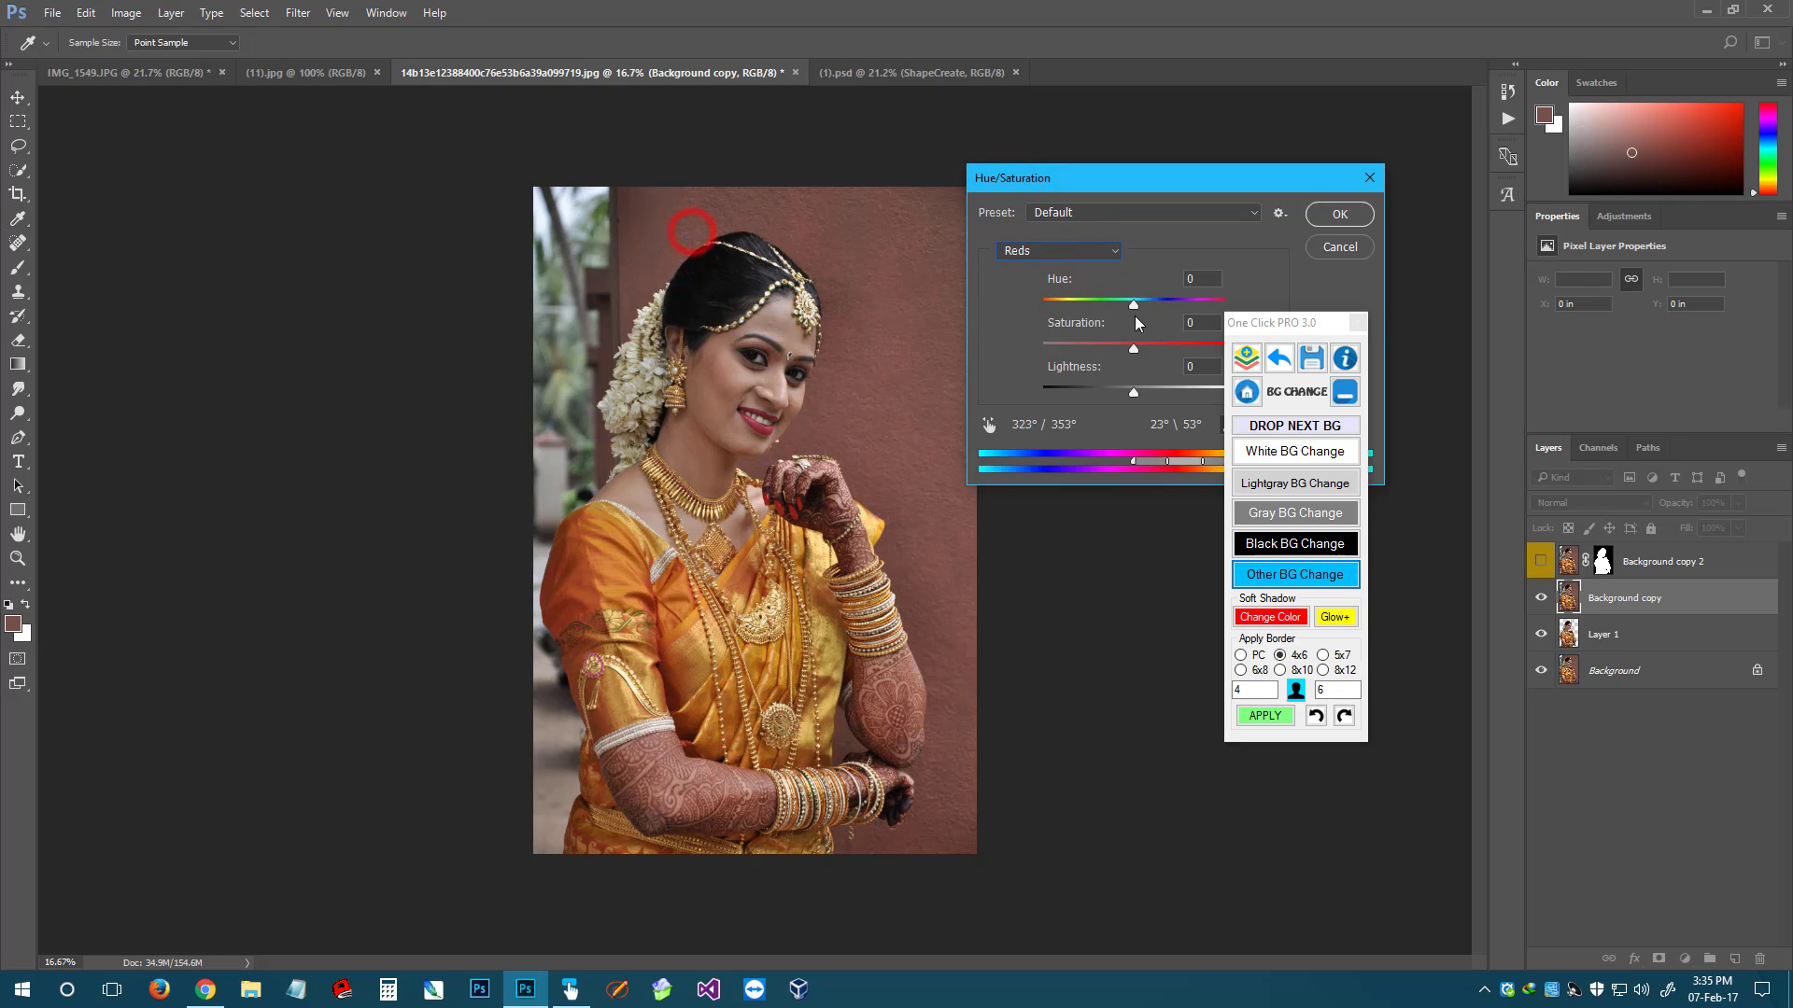
pyautogui.moveTo(1037, 343); pyautogui.dragTo(966, 338)
pyautogui.click(1285, 324)
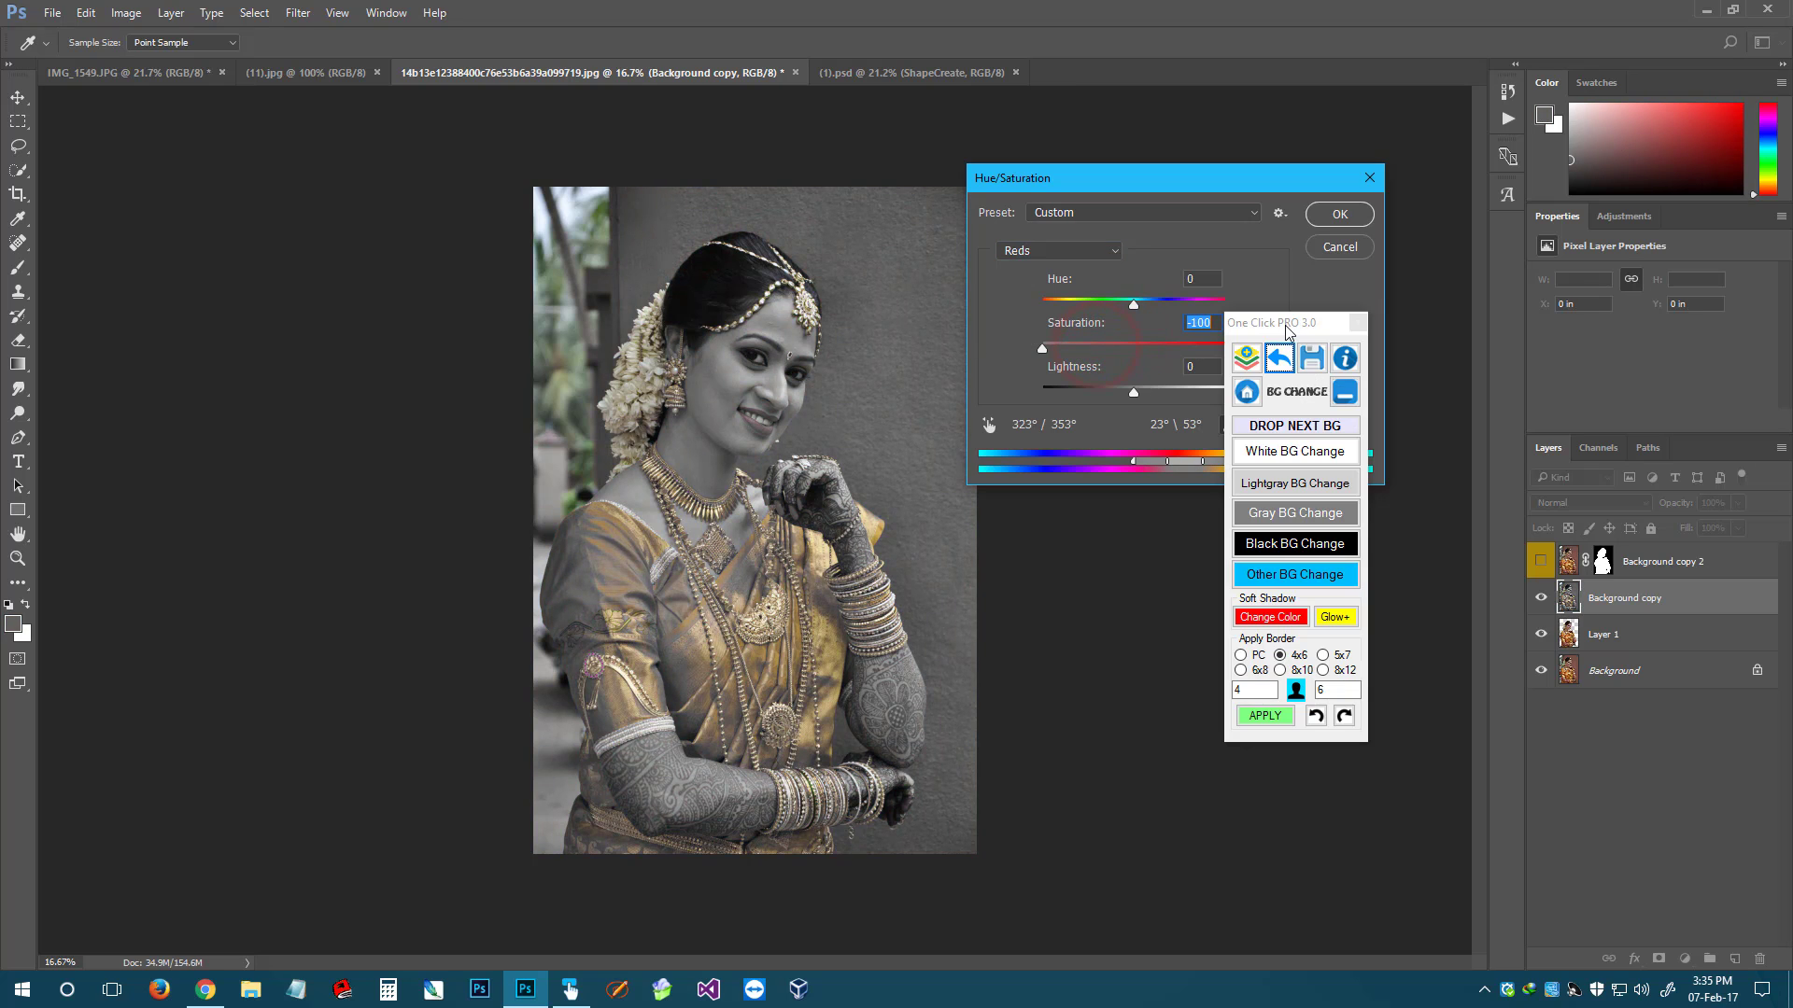
pyautogui.click(1133, 388)
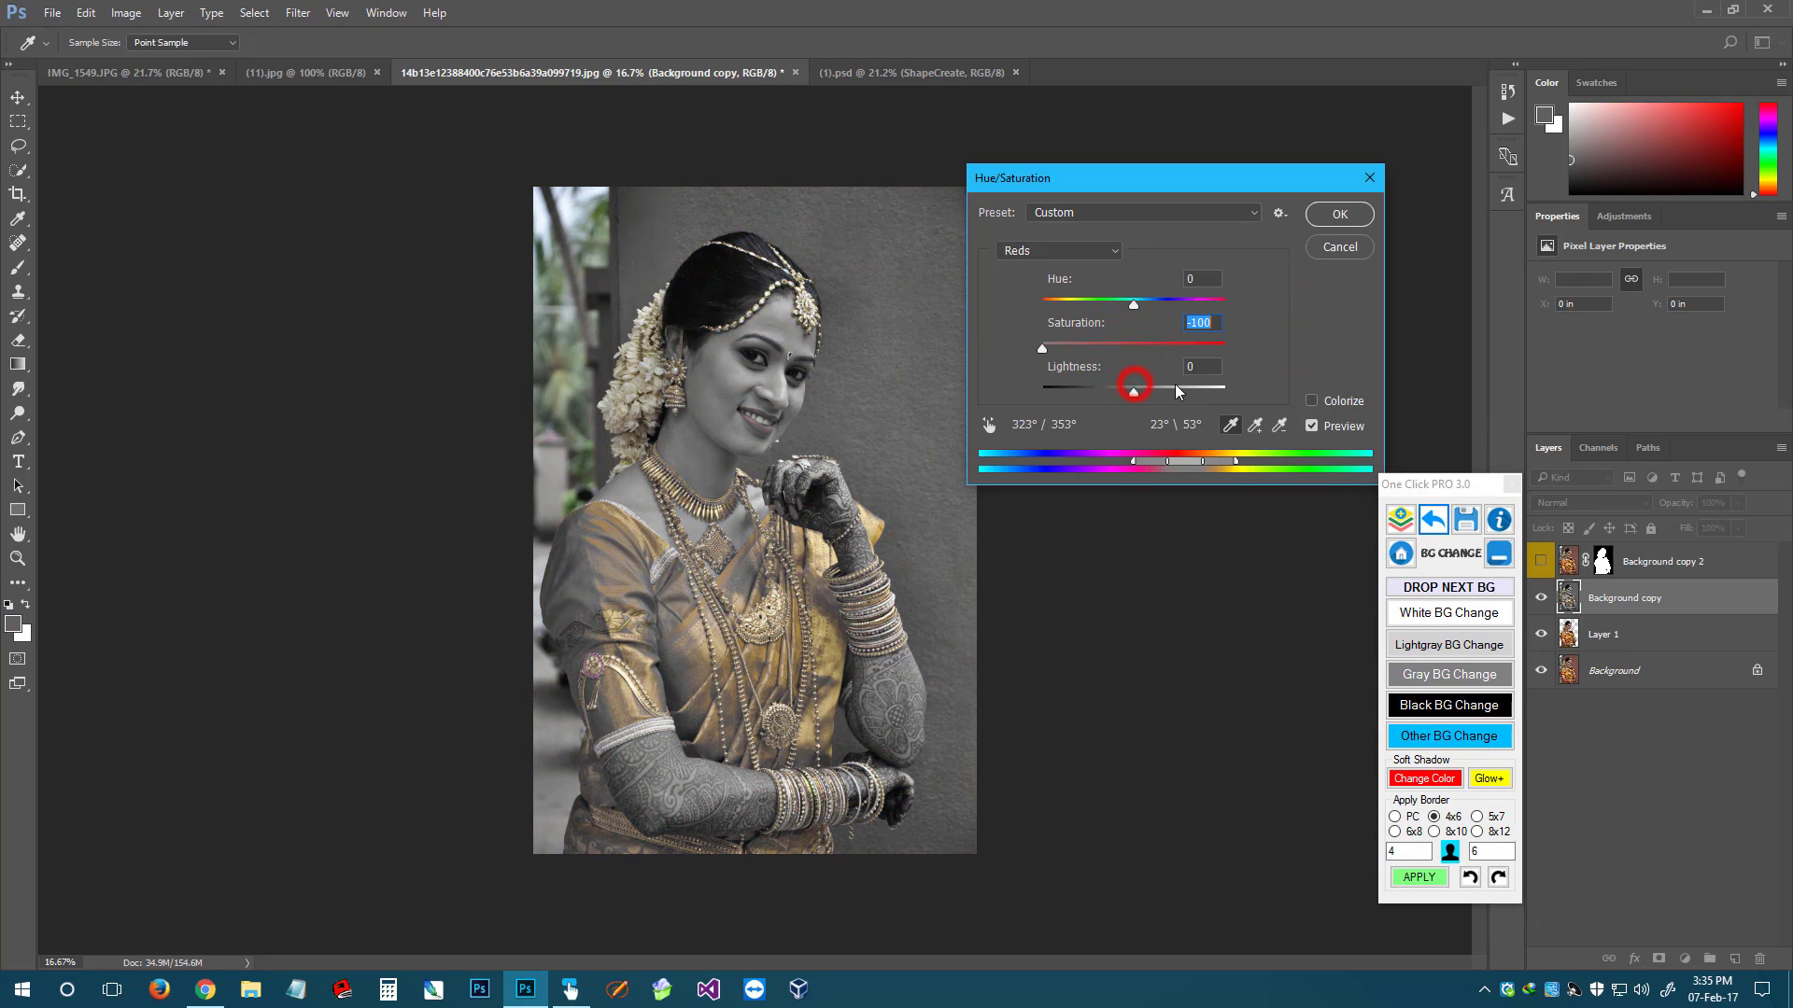
pyautogui.moveTo(1143, 395); pyautogui.dragTo(1255, 392)
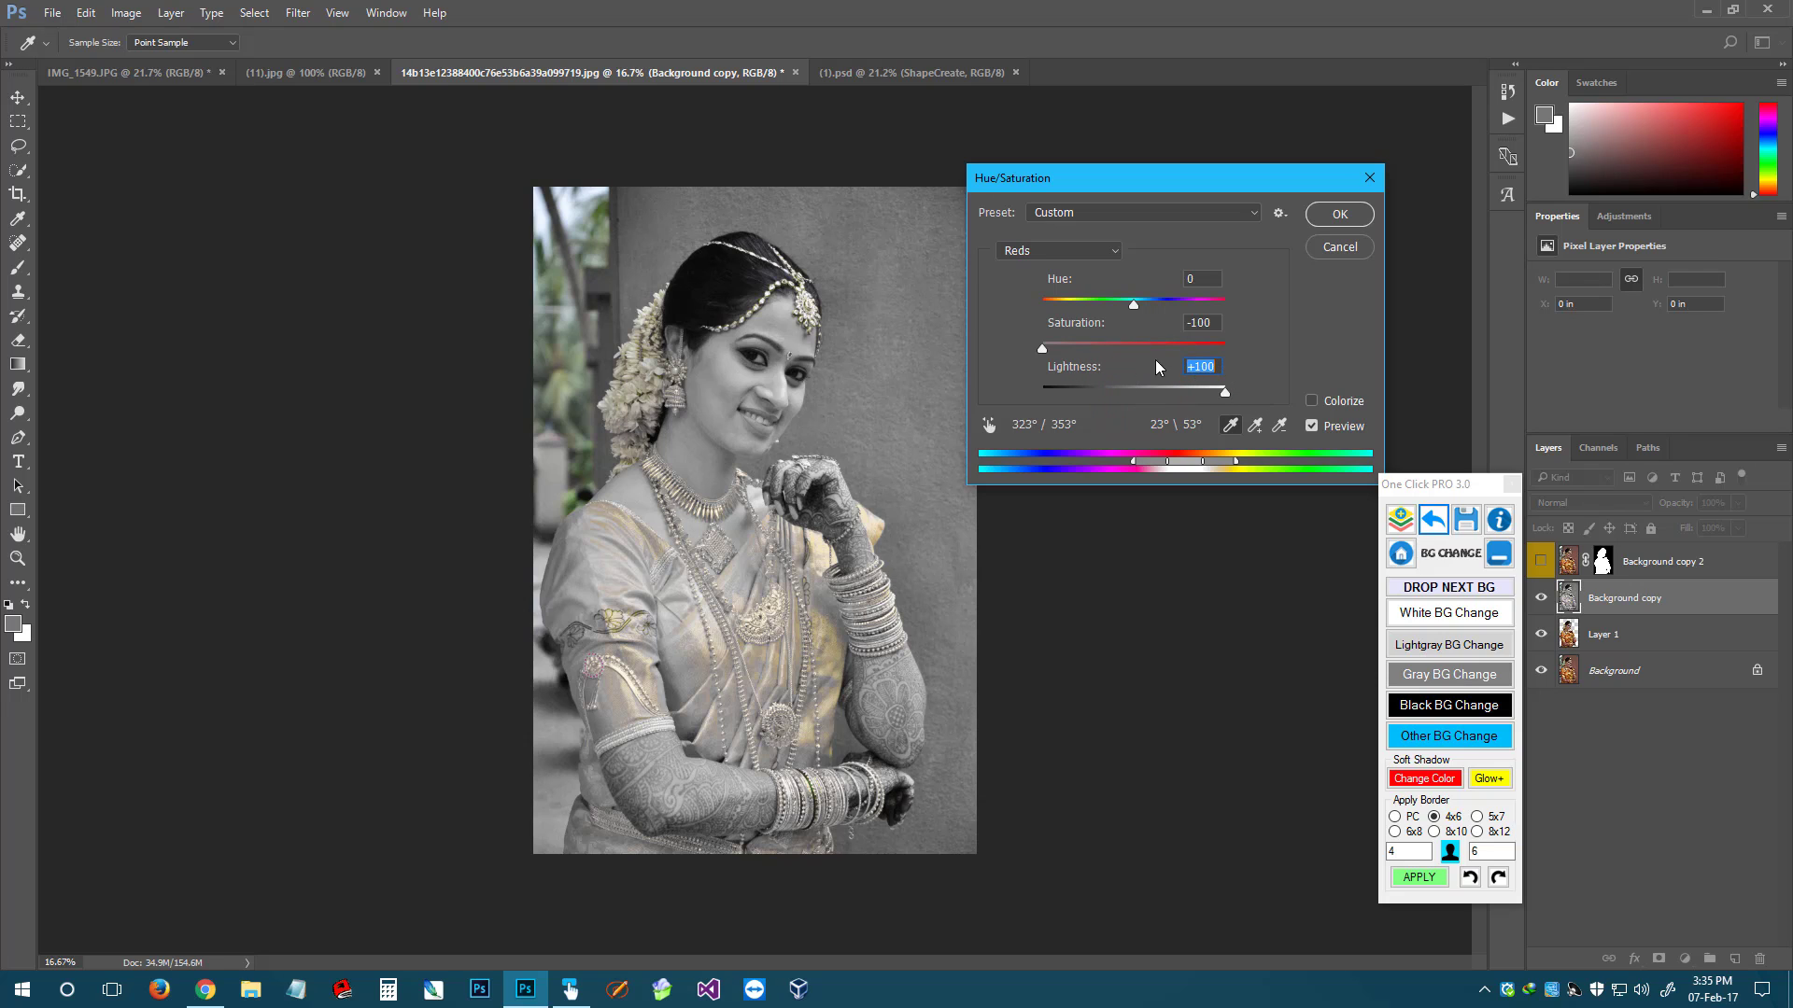
pyautogui.click(1342, 215)
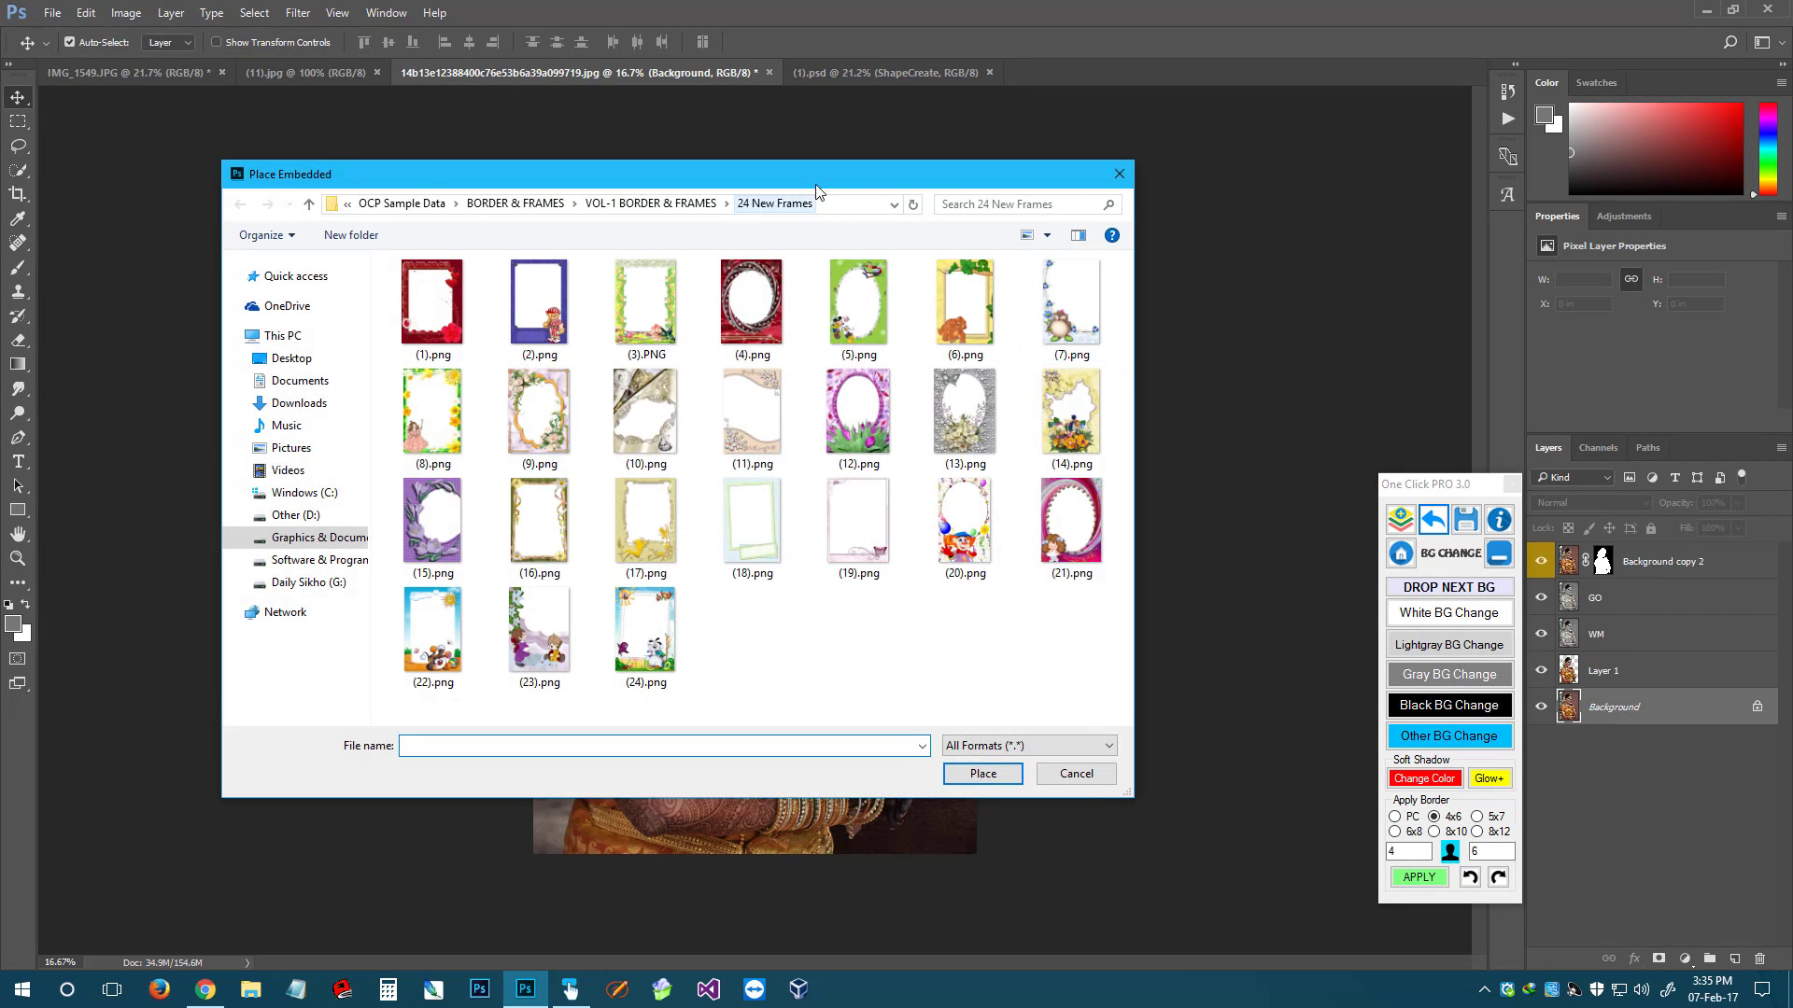
# Place (1).jpg from the 500+ STUDIO BG folder as the new background, enlarging it slightly to cover the canvas
pyautogui.moveTo(816, 190); pyautogui.dragTo(930, 211)
pyautogui.click(630, 224)
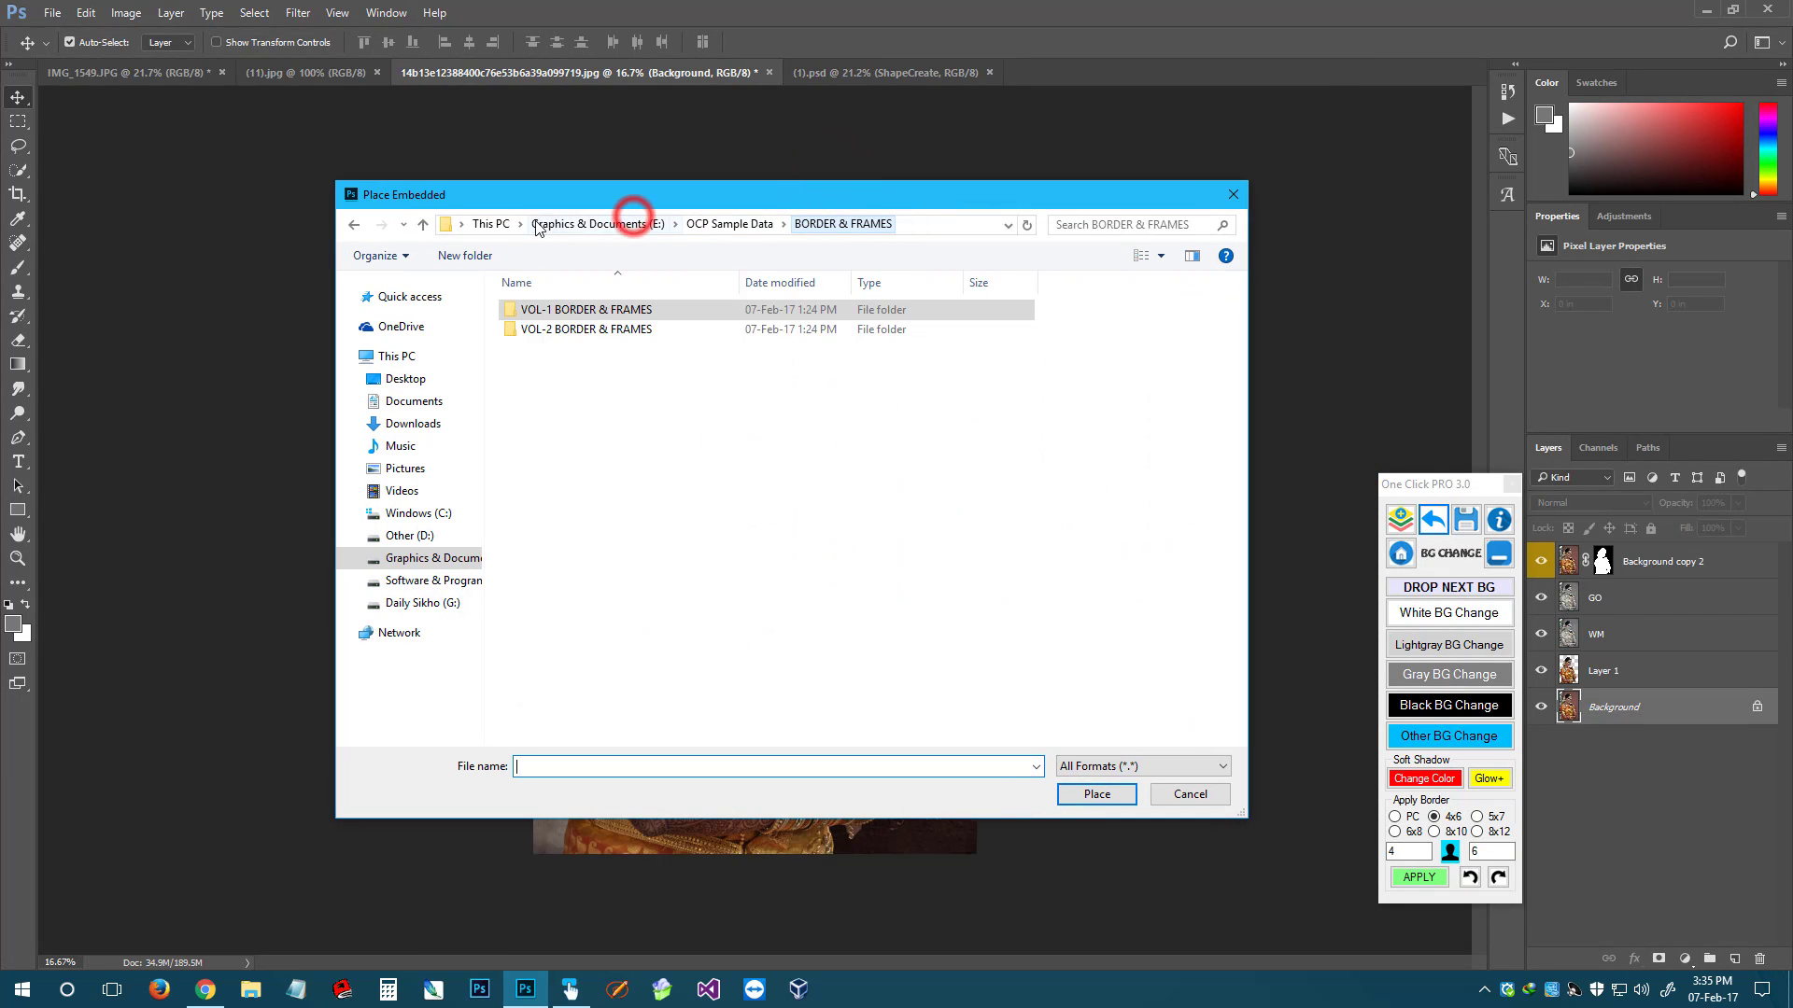
pyautogui.click(702, 225)
pyautogui.doubleClick(589, 311)
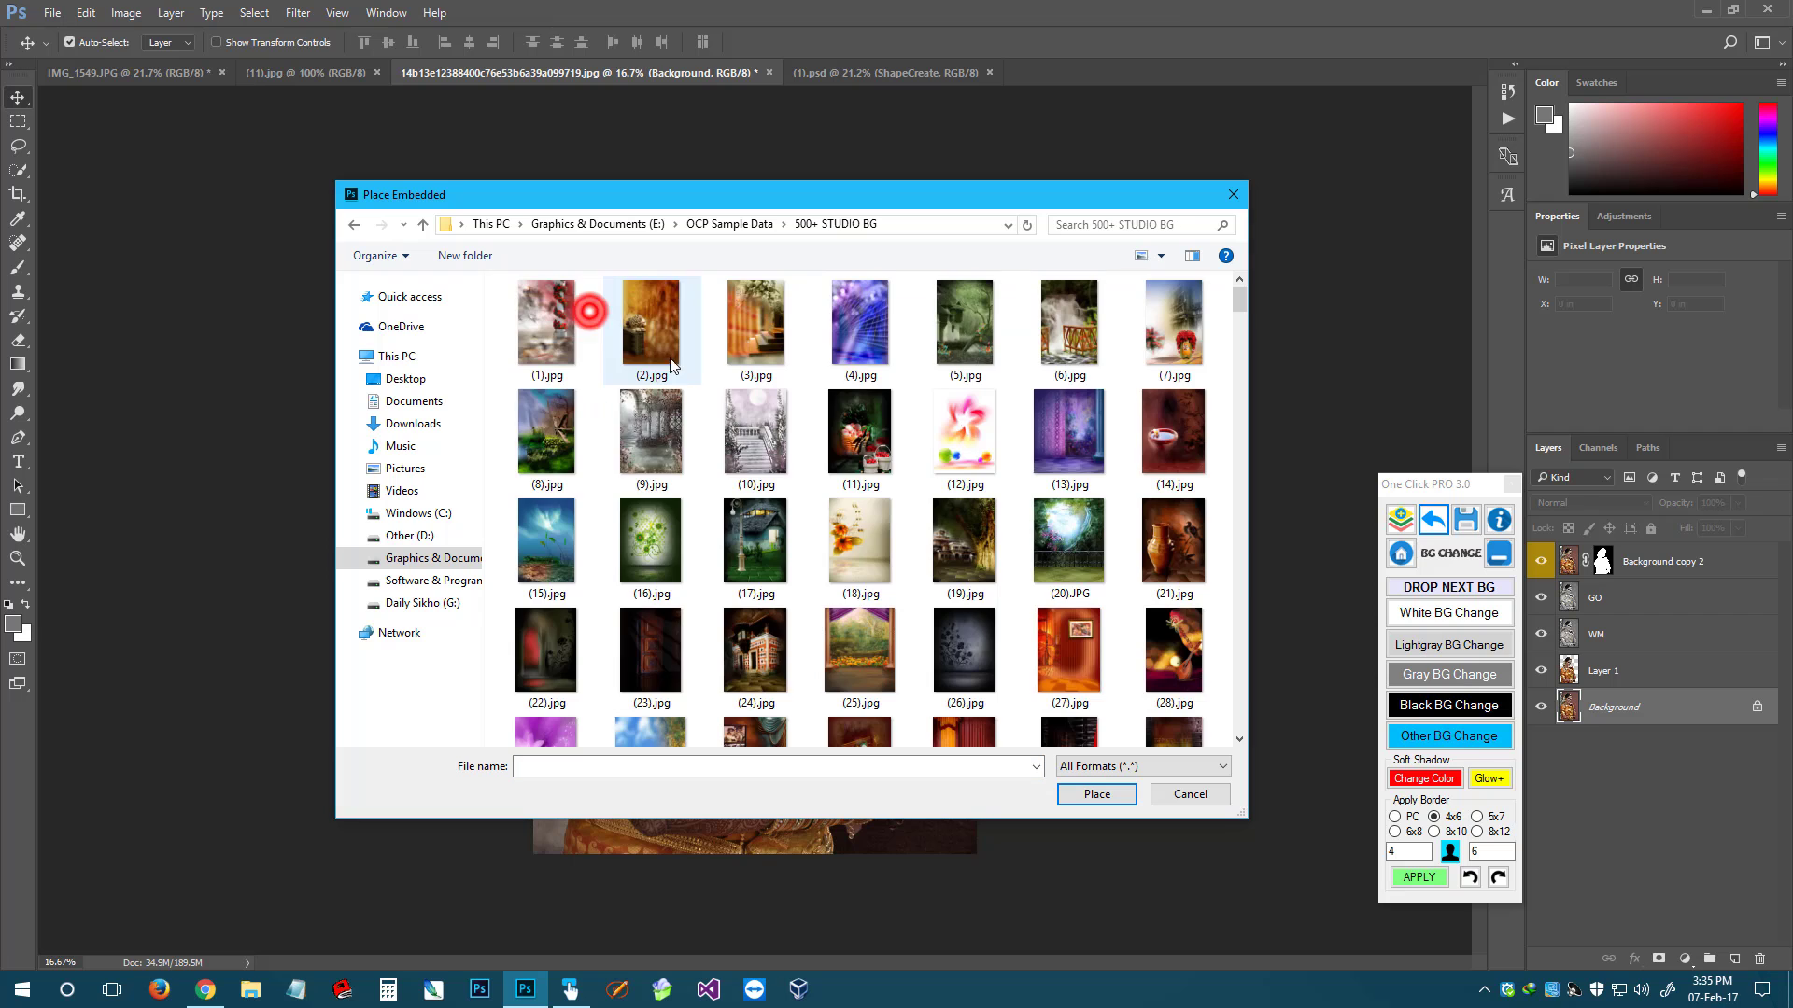
pyautogui.click(563, 355)
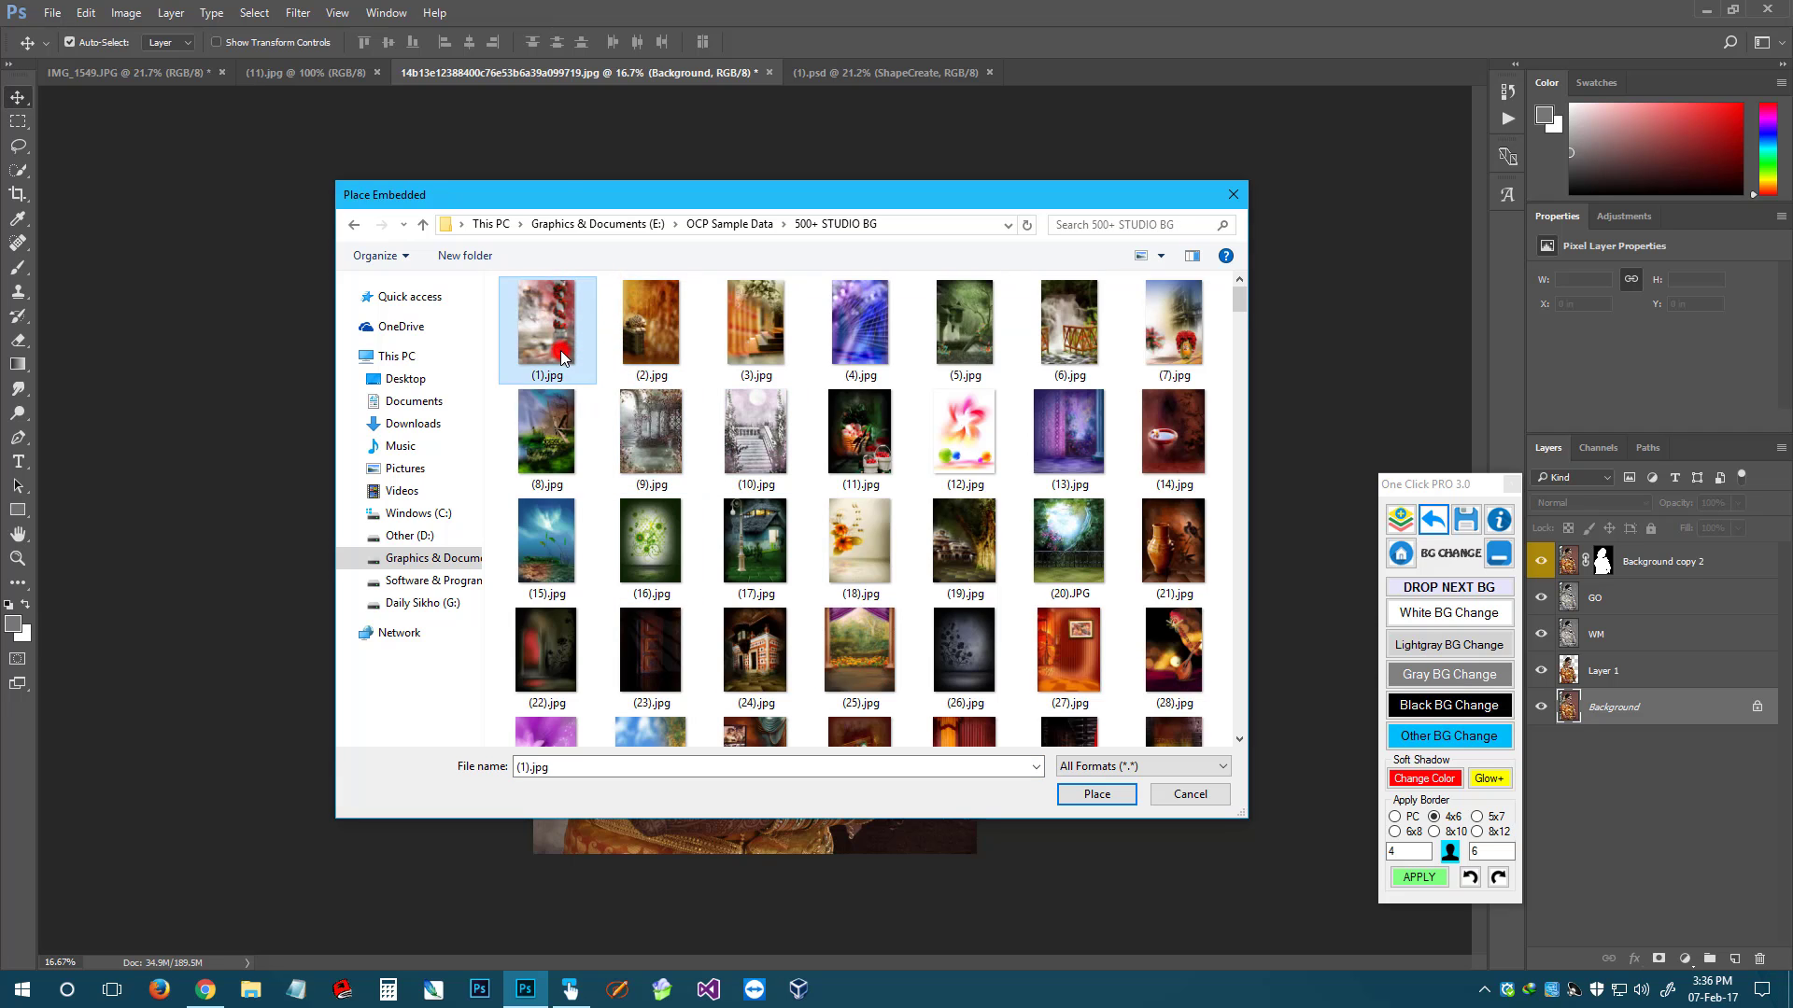
pyautogui.doubleClick(563, 355)
pyautogui.moveTo(976, 188); pyautogui.dragTo(972, 184)
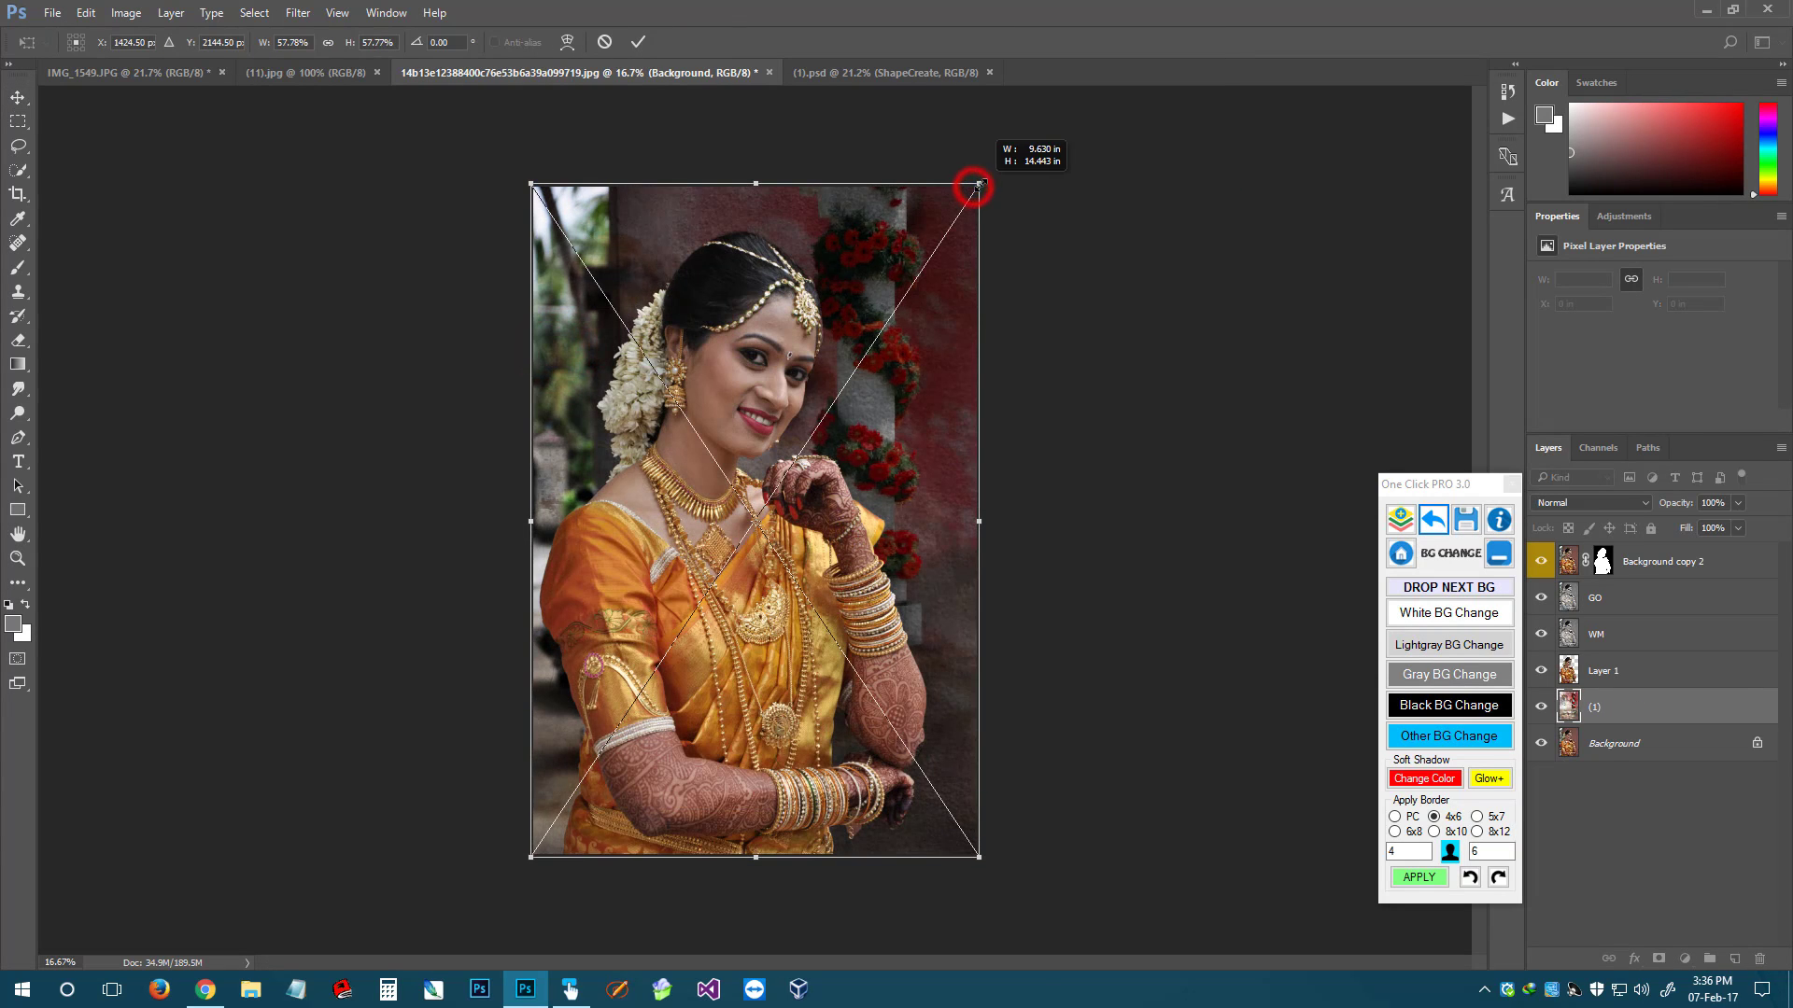
pyautogui.press('Return')
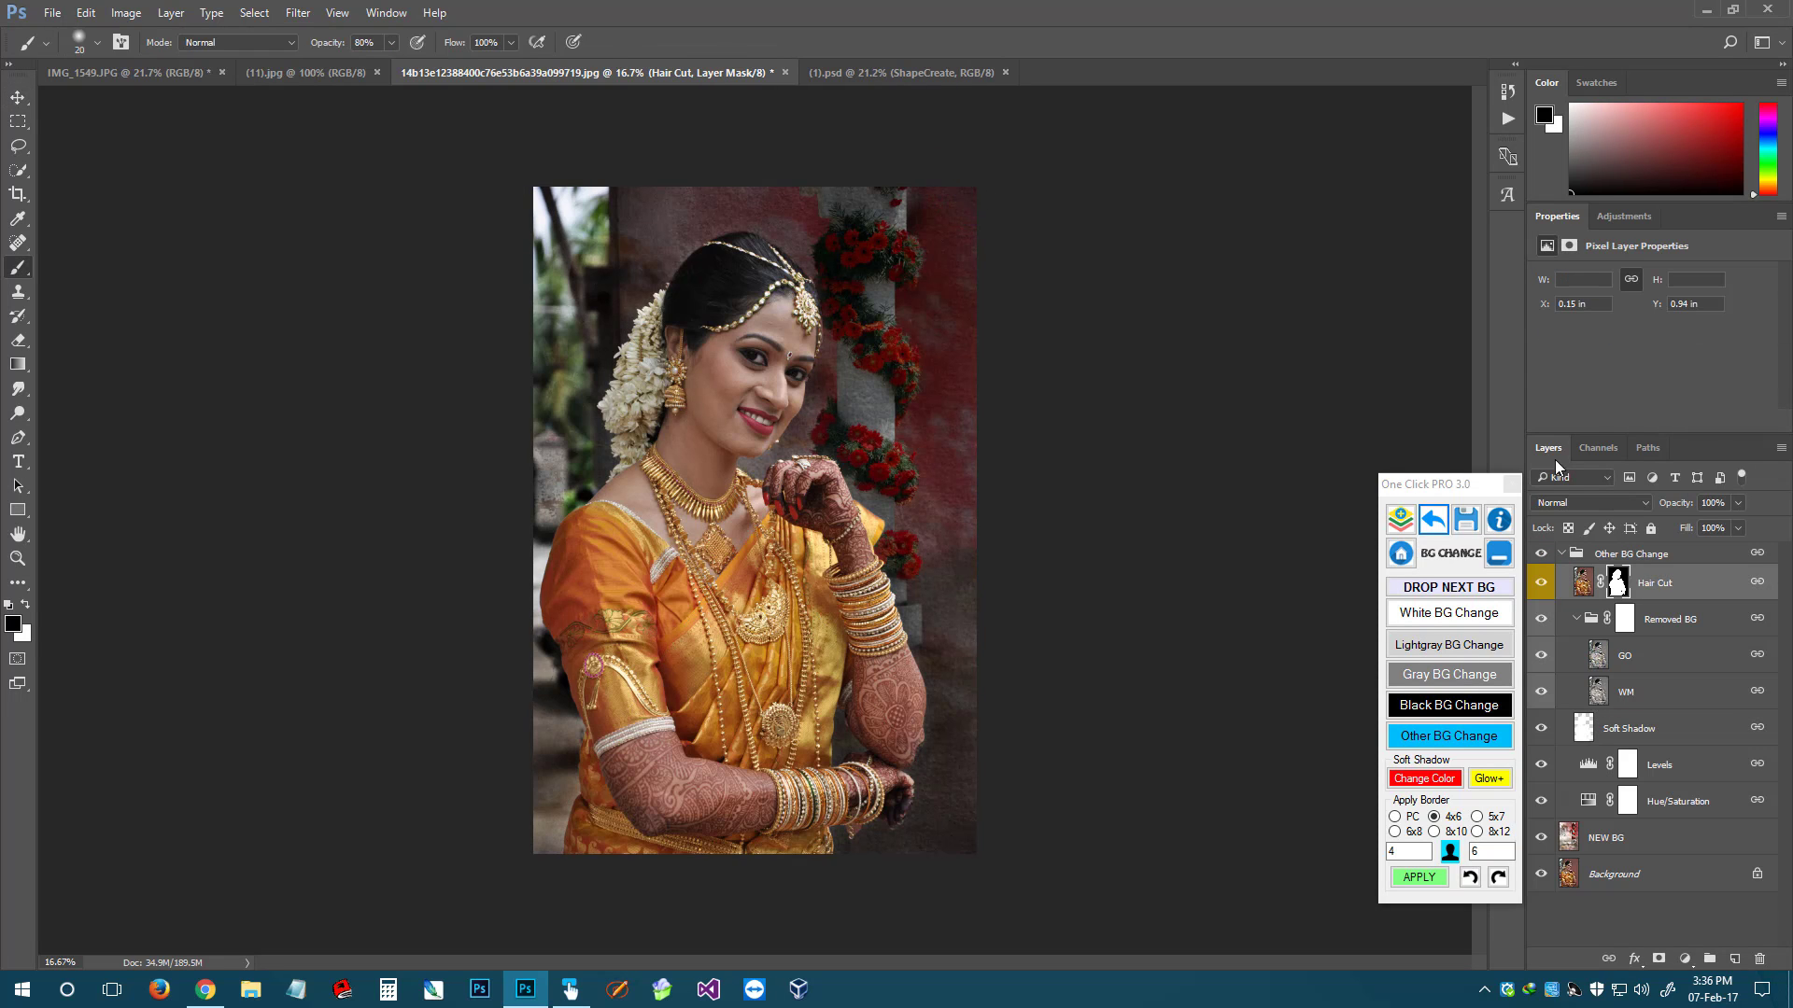
# Mask out the old wall on the raised-hand side of the bride, painting black at 50% opacity on the Removed BG mask with a 1500 px brush
pyautogui.moveTo(1449, 495); pyautogui.dragTo(1313, 384)
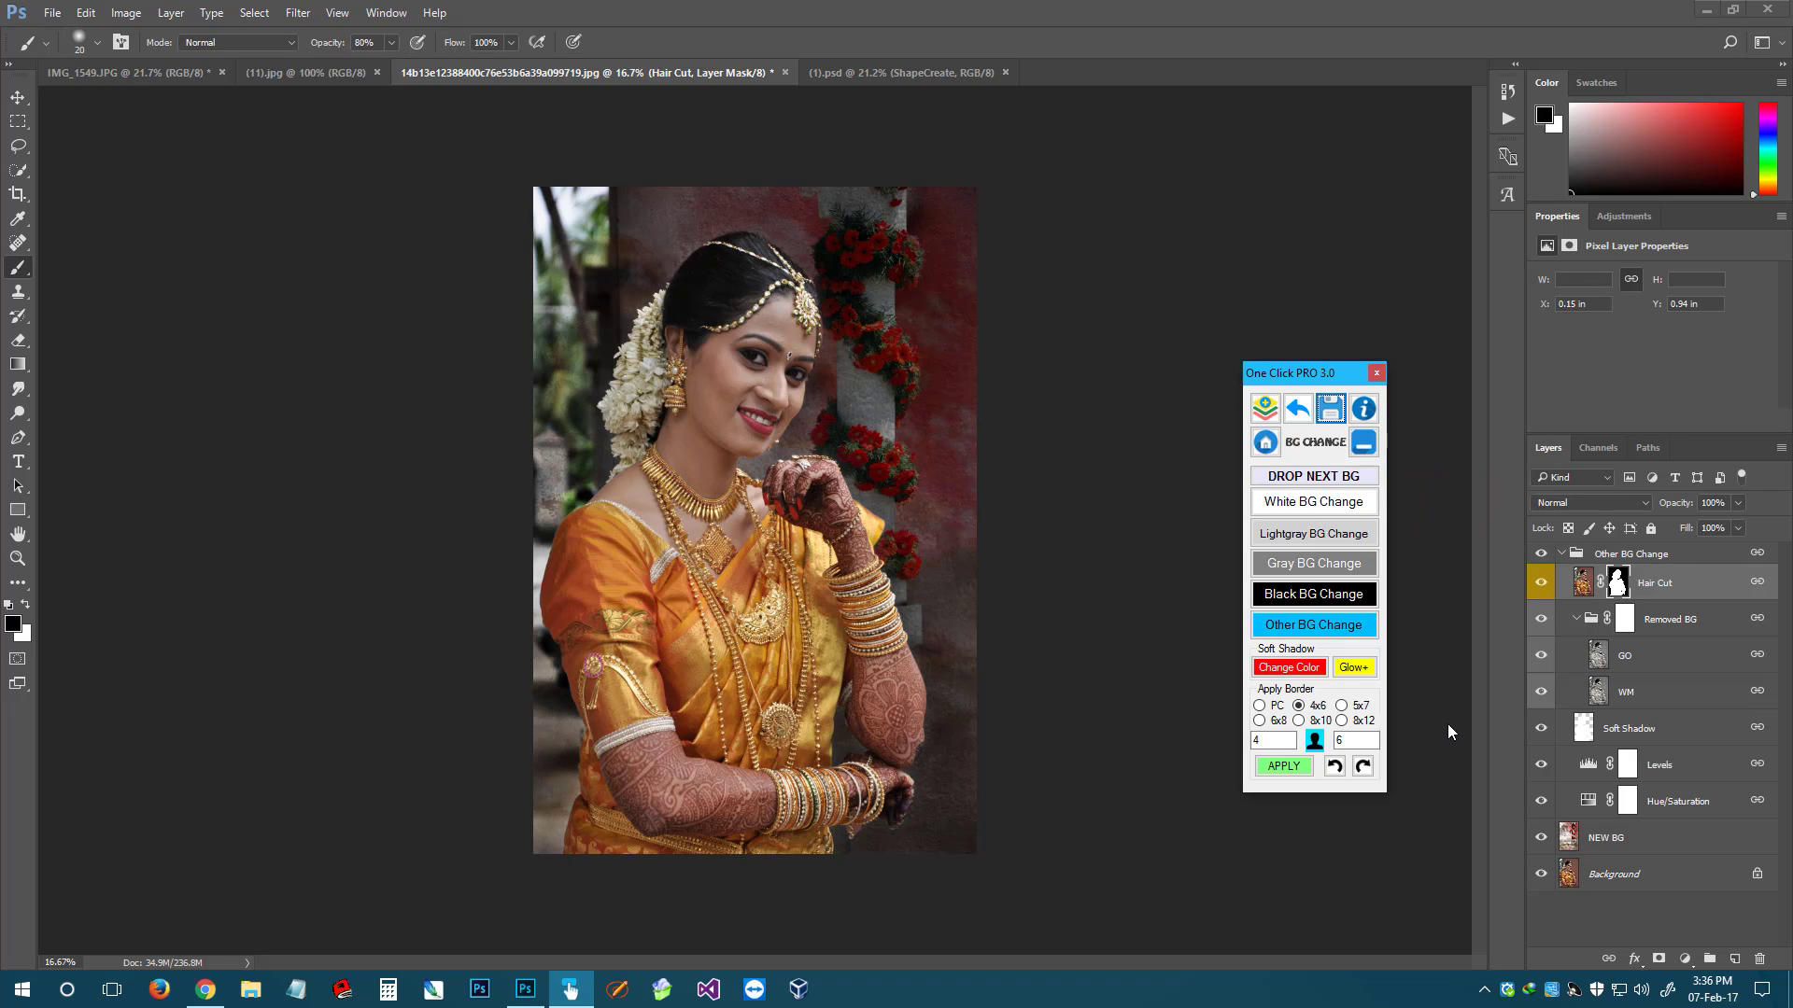
pyautogui.click(1626, 617)
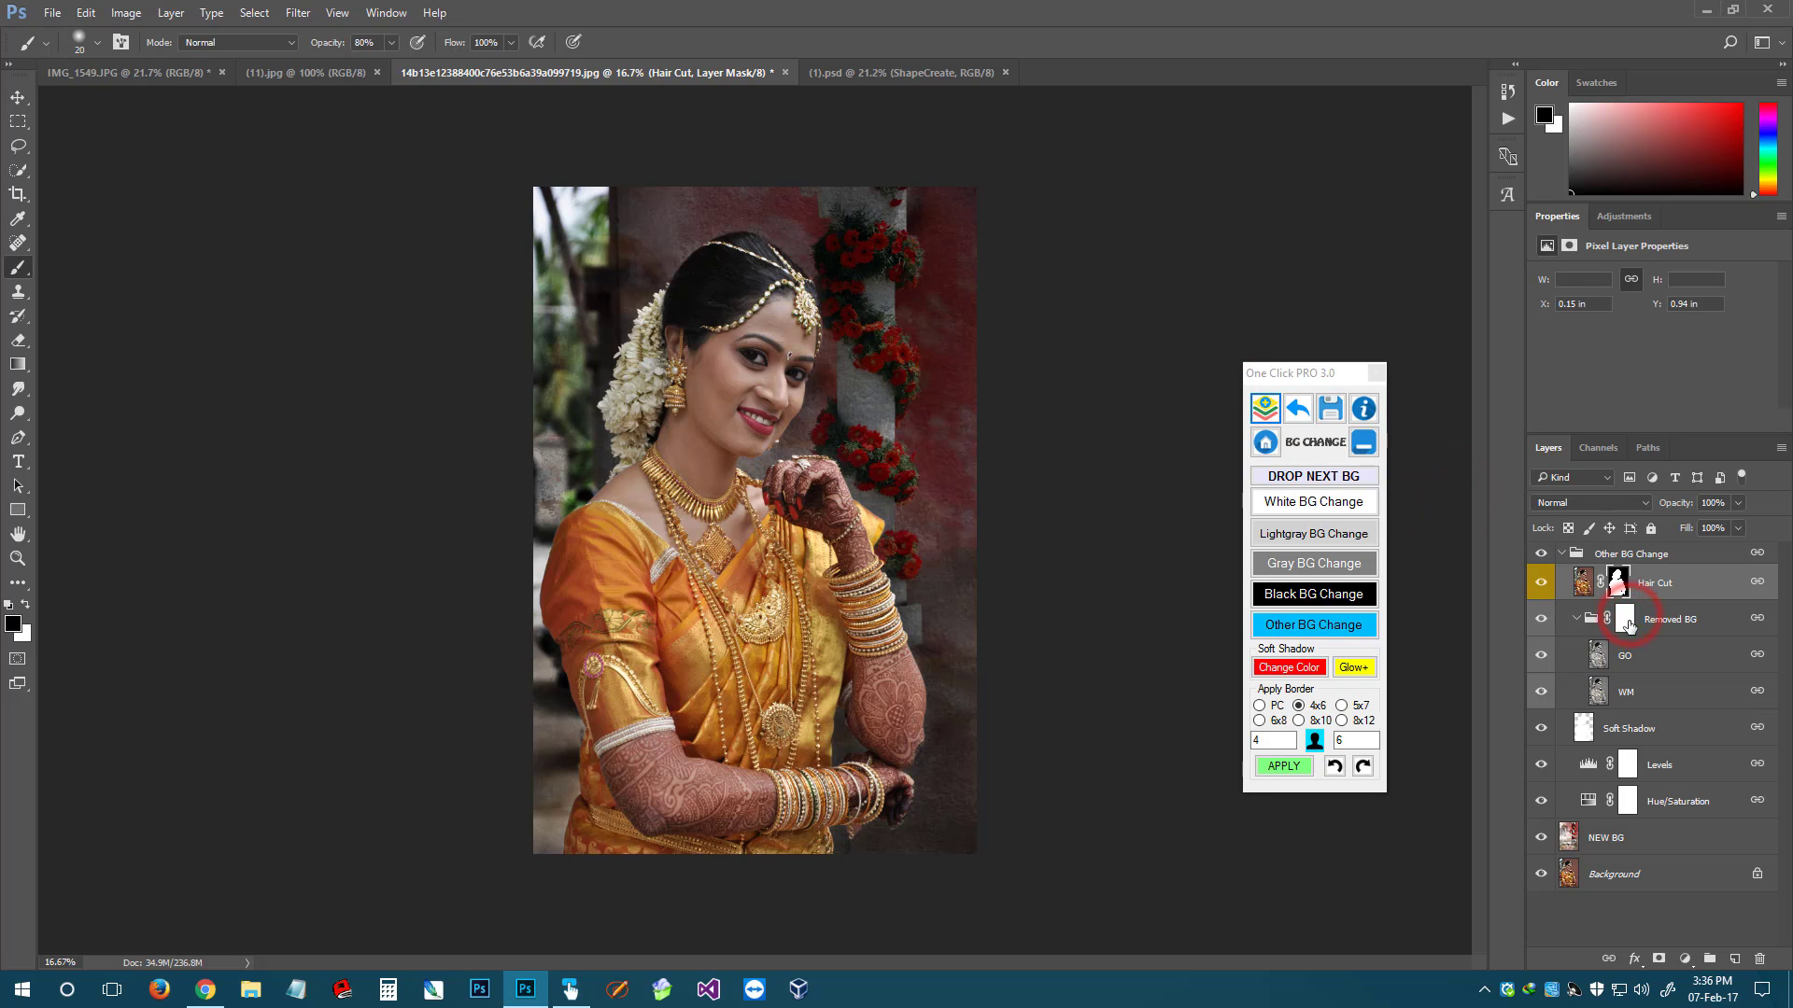
pyautogui.click(1314, 594)
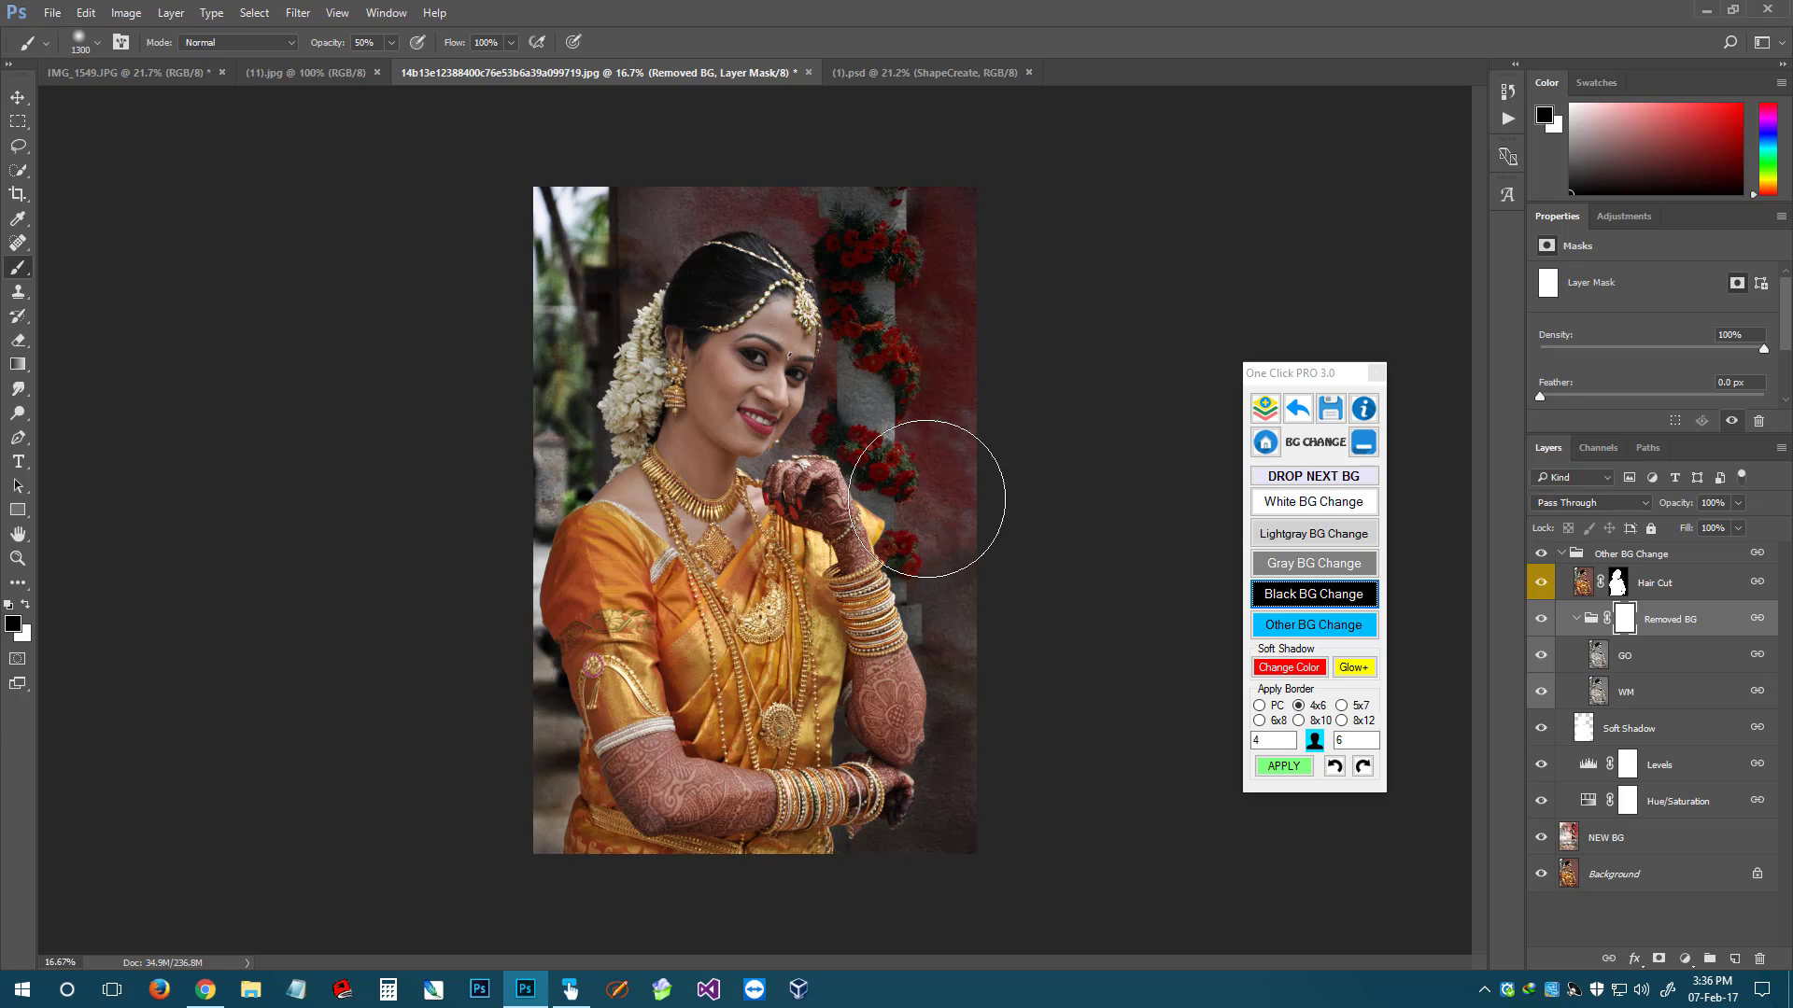
pyautogui.press(']')
pyautogui.press(']')
pyautogui.press(']')
pyautogui.moveTo(949, 504); pyautogui.dragTo(972, 872)
pyautogui.moveTo(971, 698)
pyautogui.mouseDown()
pyautogui.moveTo(959, 826)
pyautogui.moveTo(868, 827)
pyautogui.mouseUp()
pyautogui.click(864, 693)
pyautogui.press(']')
pyautogui.press(']')
pyautogui.click(980, 520)
pyautogui.moveTo(992, 460)
pyautogui.mouseDown()
pyautogui.moveTo(972, 545)
pyautogui.moveTo(1015, 265)
pyautogui.mouseUp()
pyautogui.moveTo(951, 214); pyautogui.dragTo(945, 422)
pyautogui.moveTo(851, 468); pyautogui.dragTo(820, 499)
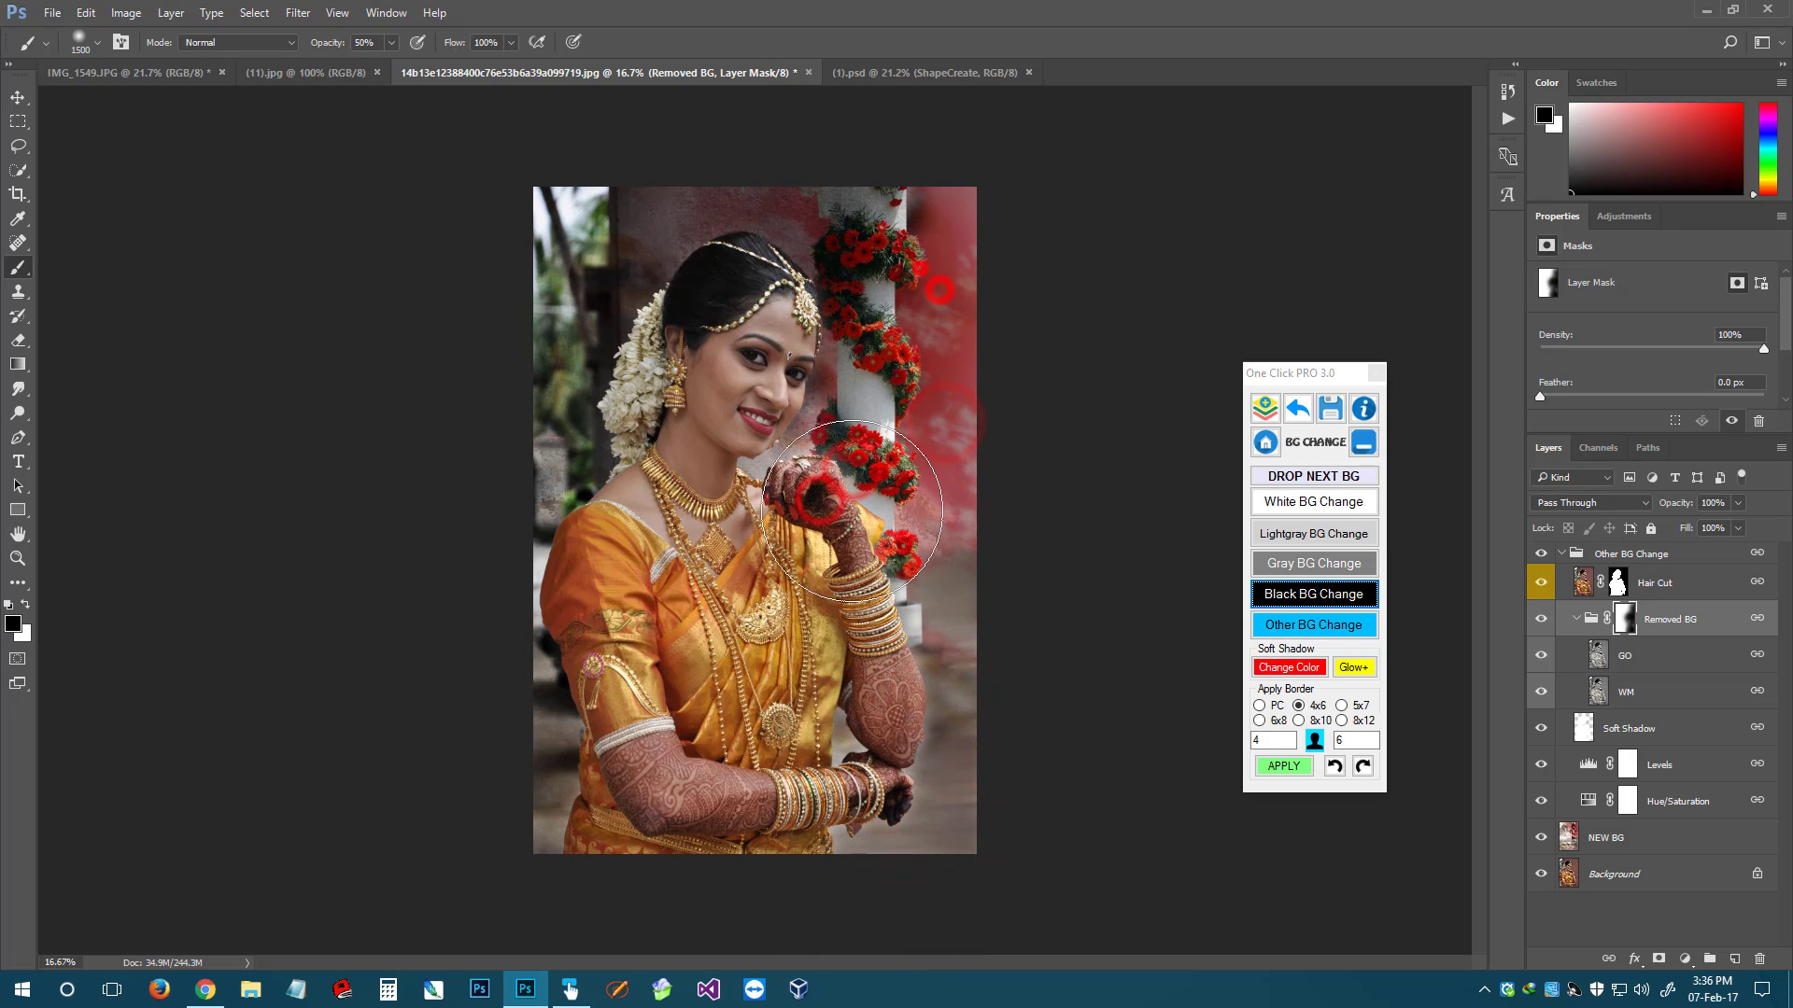
# Paint out the old background behind the bride's hair flowers and above her head on the Removed BG mask, reducing the brush to 1100 px
pyautogui.click(800, 159)
pyautogui.moveTo(444, 273); pyautogui.dragTo(492, 259)
pyautogui.moveTo(481, 355)
pyautogui.mouseDown()
pyautogui.moveTo(424, 632)
pyautogui.moveTo(488, 584)
pyautogui.moveTo(523, 941)
pyautogui.mouseUp()
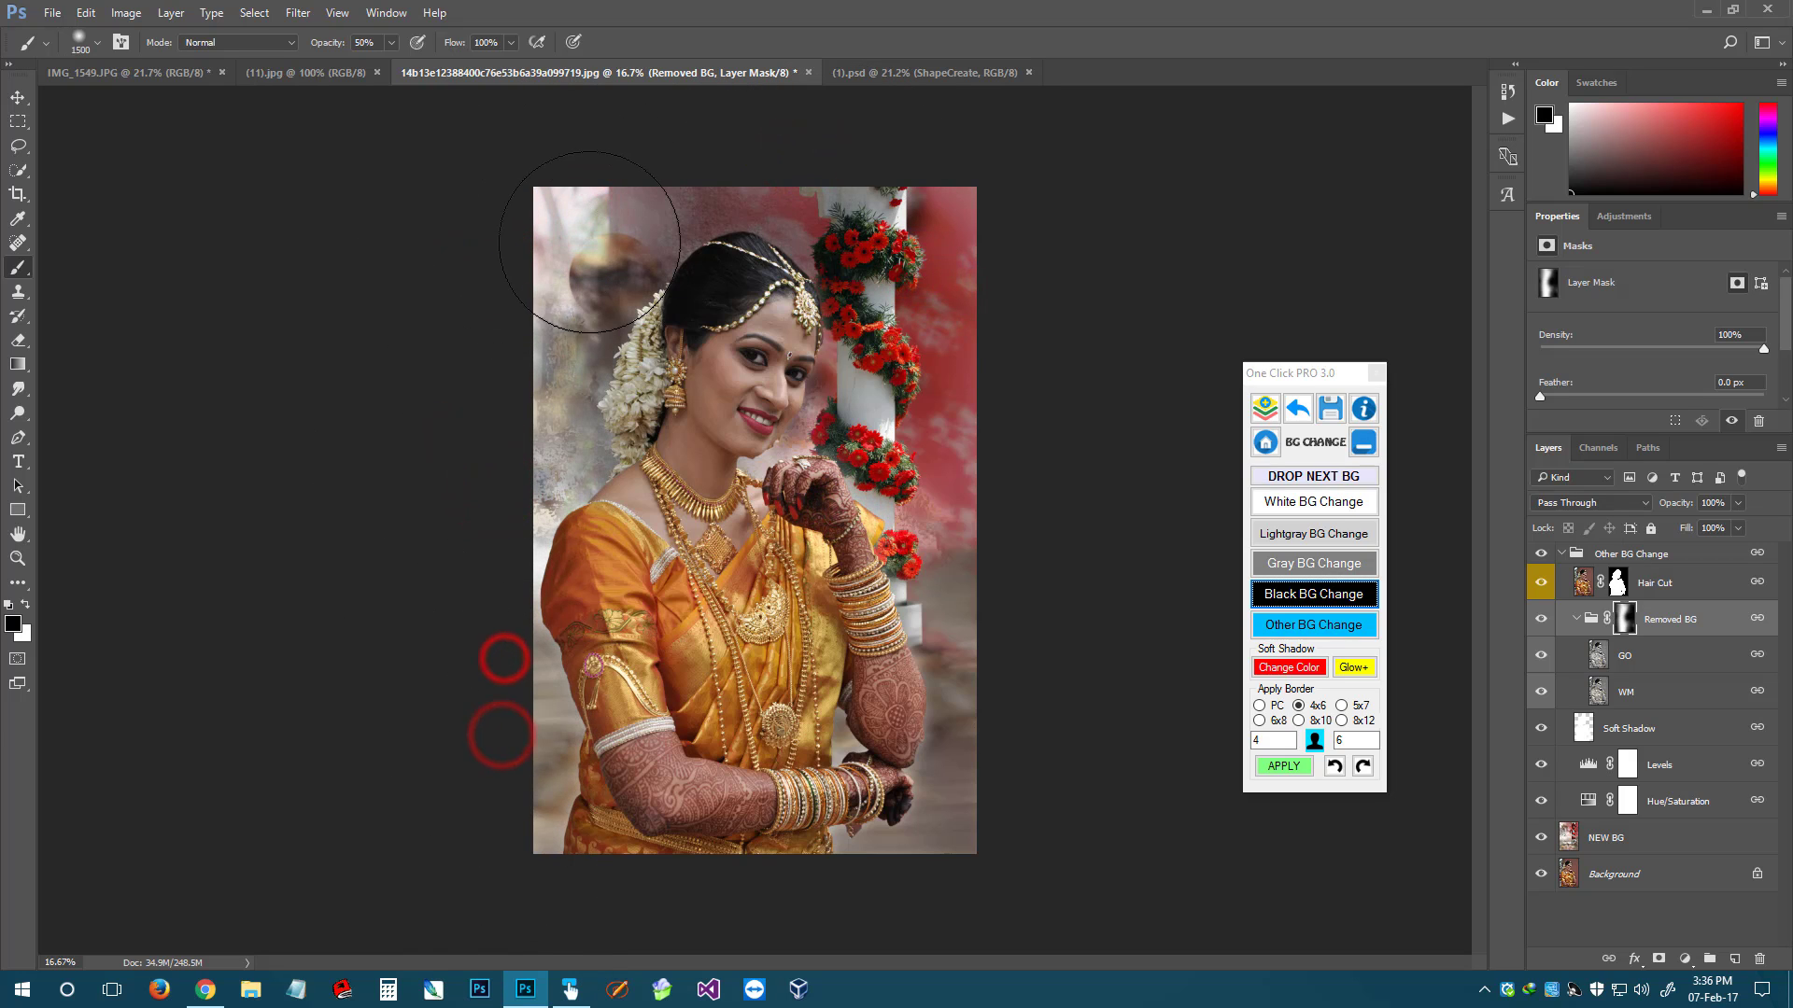
pyautogui.press('[')
pyautogui.press('[')
pyautogui.press('[')
pyautogui.press('[')
pyautogui.moveTo(638, 166); pyautogui.dragTo(658, 128)
pyautogui.moveTo(769, 142)
pyautogui.mouseDown()
pyautogui.moveTo(798, 172)
pyautogui.moveTo(849, 148)
pyautogui.moveTo(673, 112)
pyautogui.mouseUp()
pyautogui.moveTo(561, 170)
pyautogui.mouseDown()
pyautogui.moveTo(512, 400)
pyautogui.moveTo(500, 755)
pyautogui.mouseUp()
pyautogui.moveTo(517, 883)
pyautogui.mouseDown()
pyautogui.moveTo(541, 853)
pyautogui.moveTo(544, 552)
pyautogui.moveTo(614, 495)
pyautogui.moveTo(550, 427)
pyautogui.moveTo(576, 199)
pyautogui.moveTo(600, 273)
pyautogui.mouseUp()
pyautogui.click(628, 152)
pyautogui.click(828, 152)
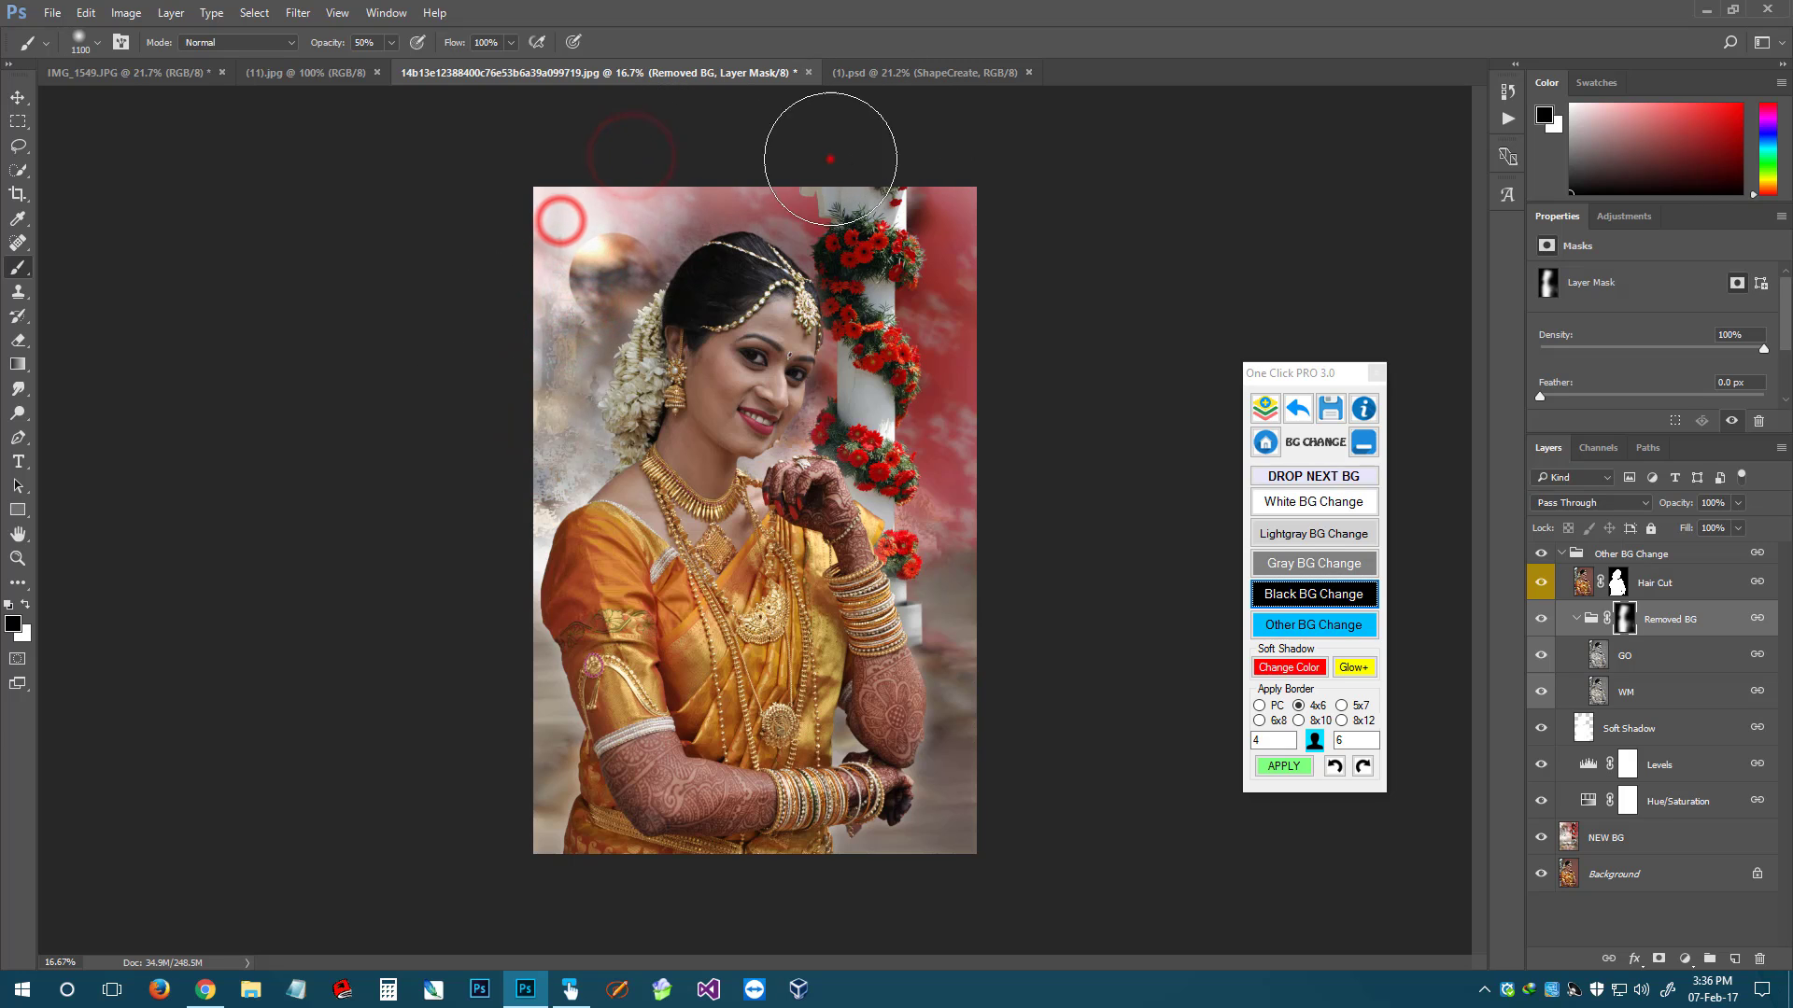
# Paint out the remaining old background beside the bride's elbow and along the photo's lower edge with the 1100 px brush
pyautogui.moveTo(911, 387)
pyautogui.mouseDown()
pyautogui.moveTo(835, 467)
pyautogui.moveTo(926, 558)
pyautogui.mouseUp()
pyautogui.click(962, 882)
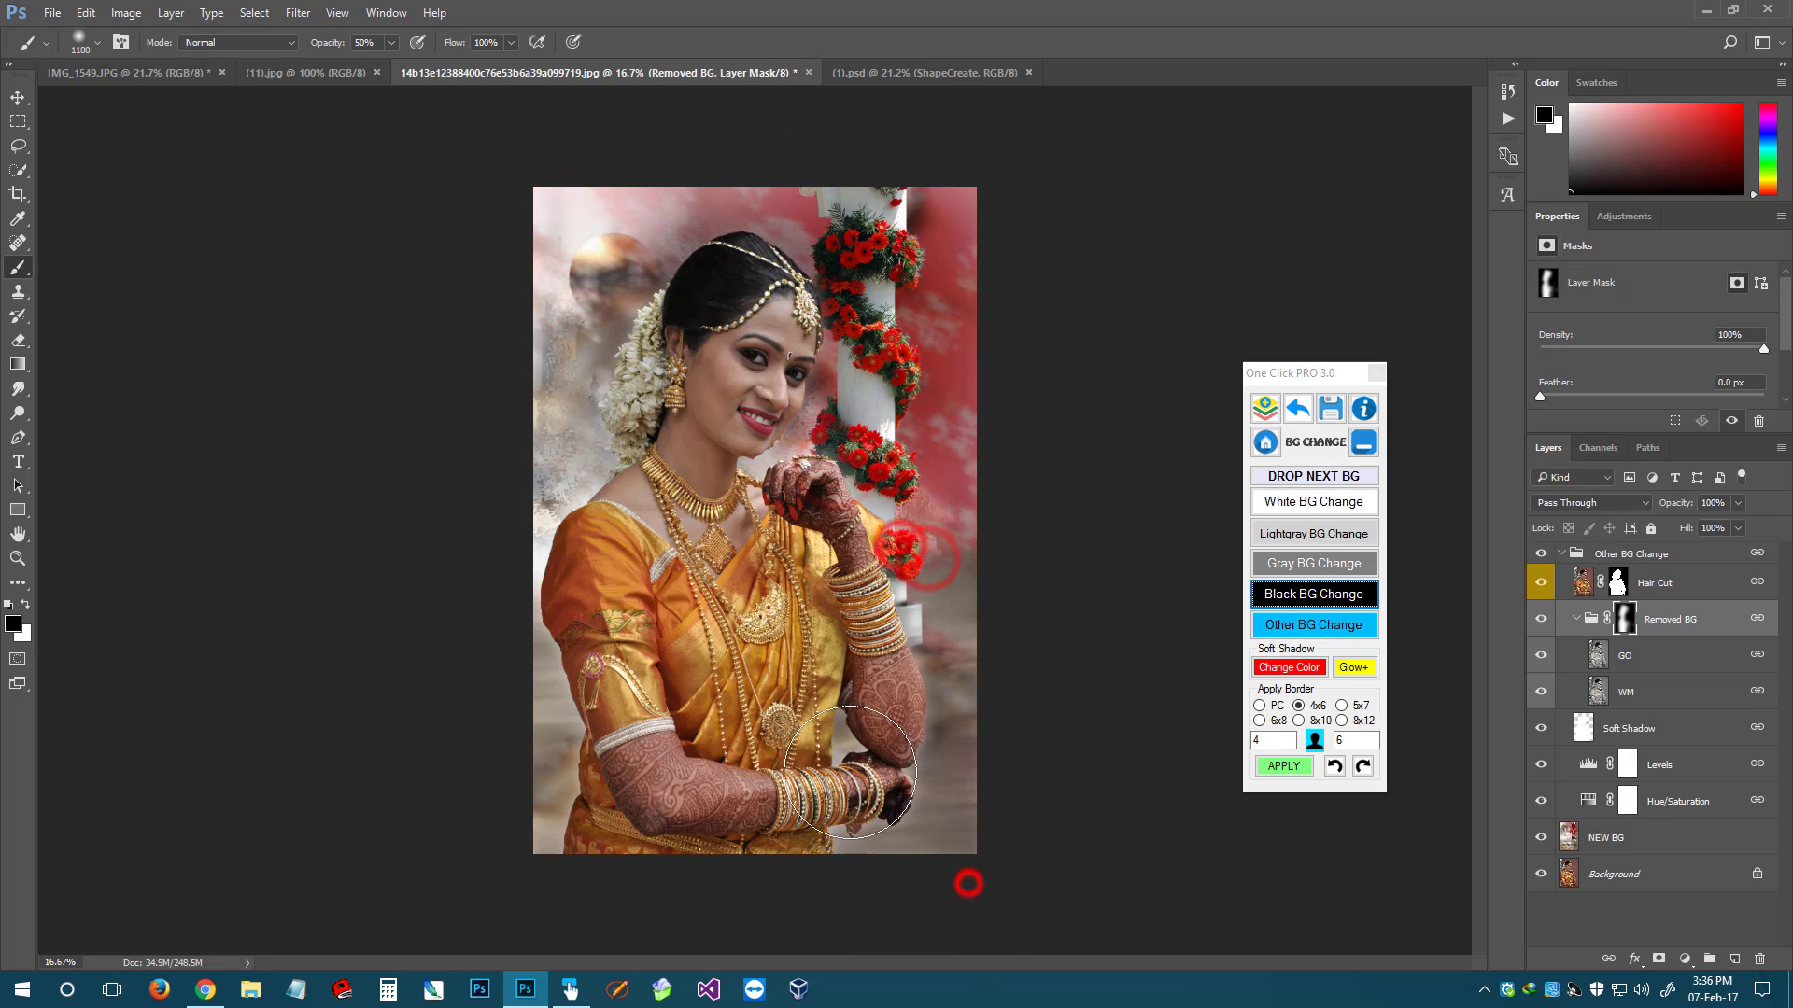
pyautogui.click(841, 915)
pyautogui.click(1004, 728)
pyautogui.hotkey('ctrl', '-')
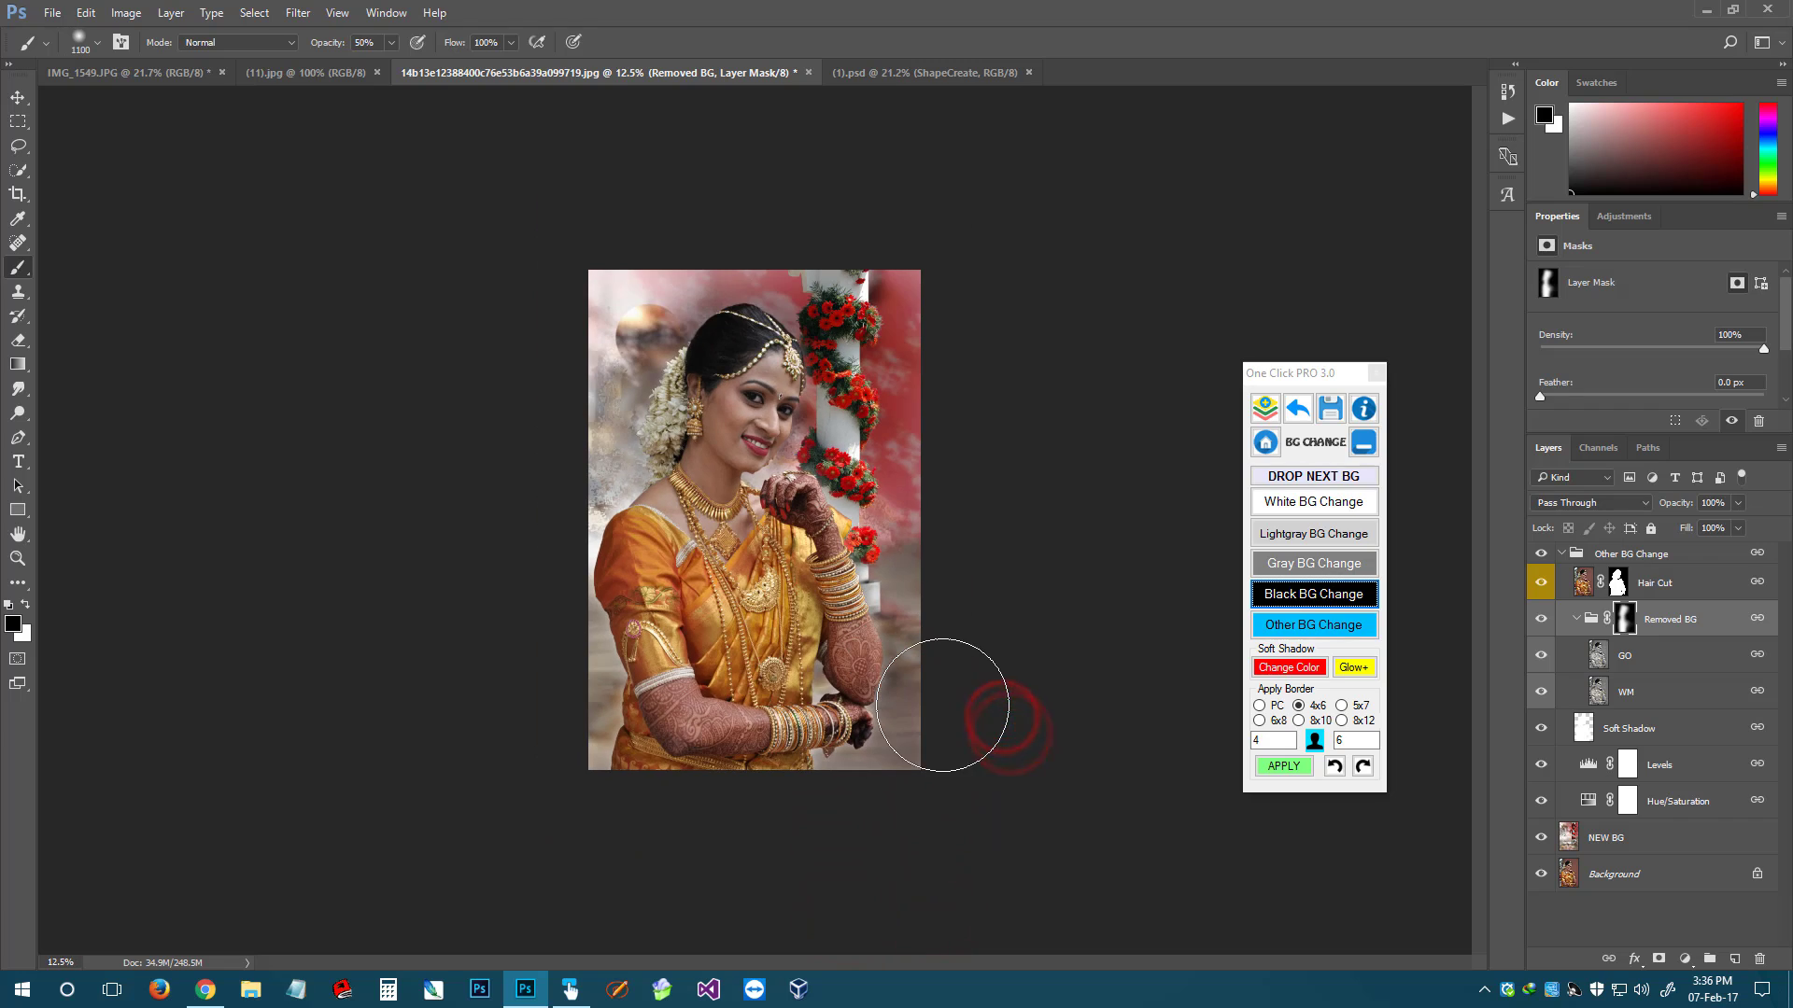
# Run Change Color for the soft shadow and select the Hair Cut layer
pyautogui.press('v')
pyautogui.click(1285, 668)
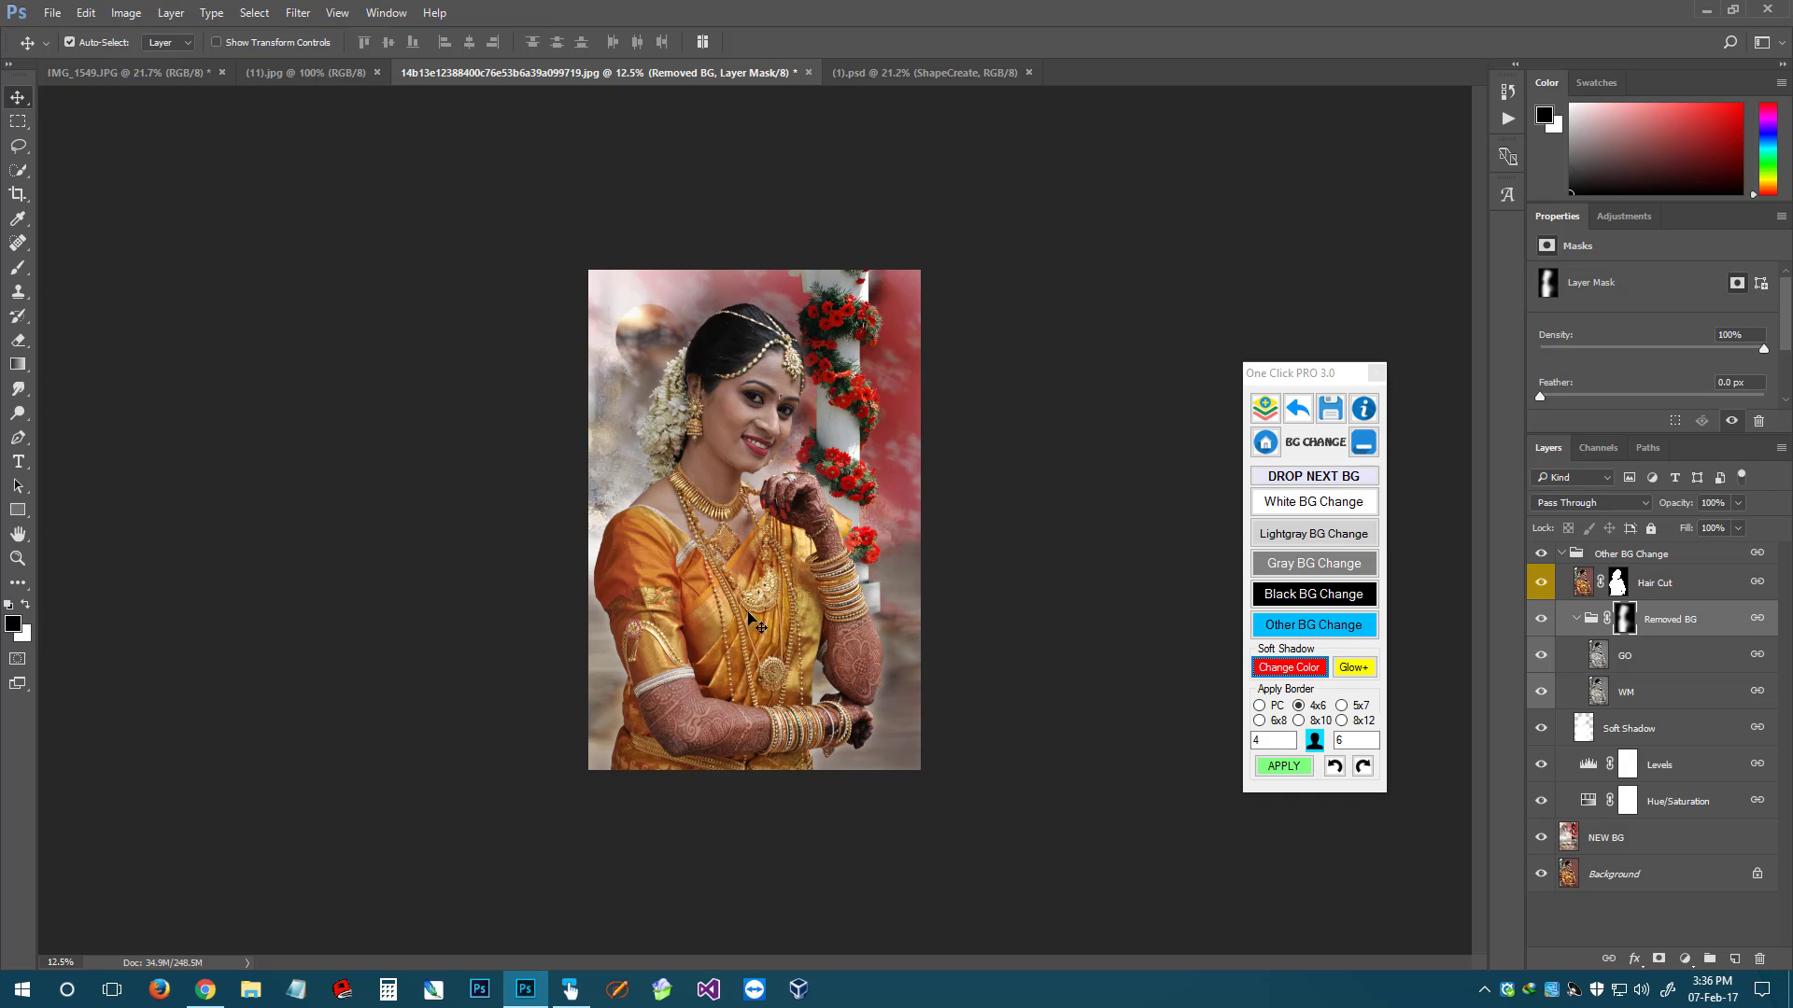
pyautogui.moveTo(750, 637); pyautogui.dragTo(808, 621)
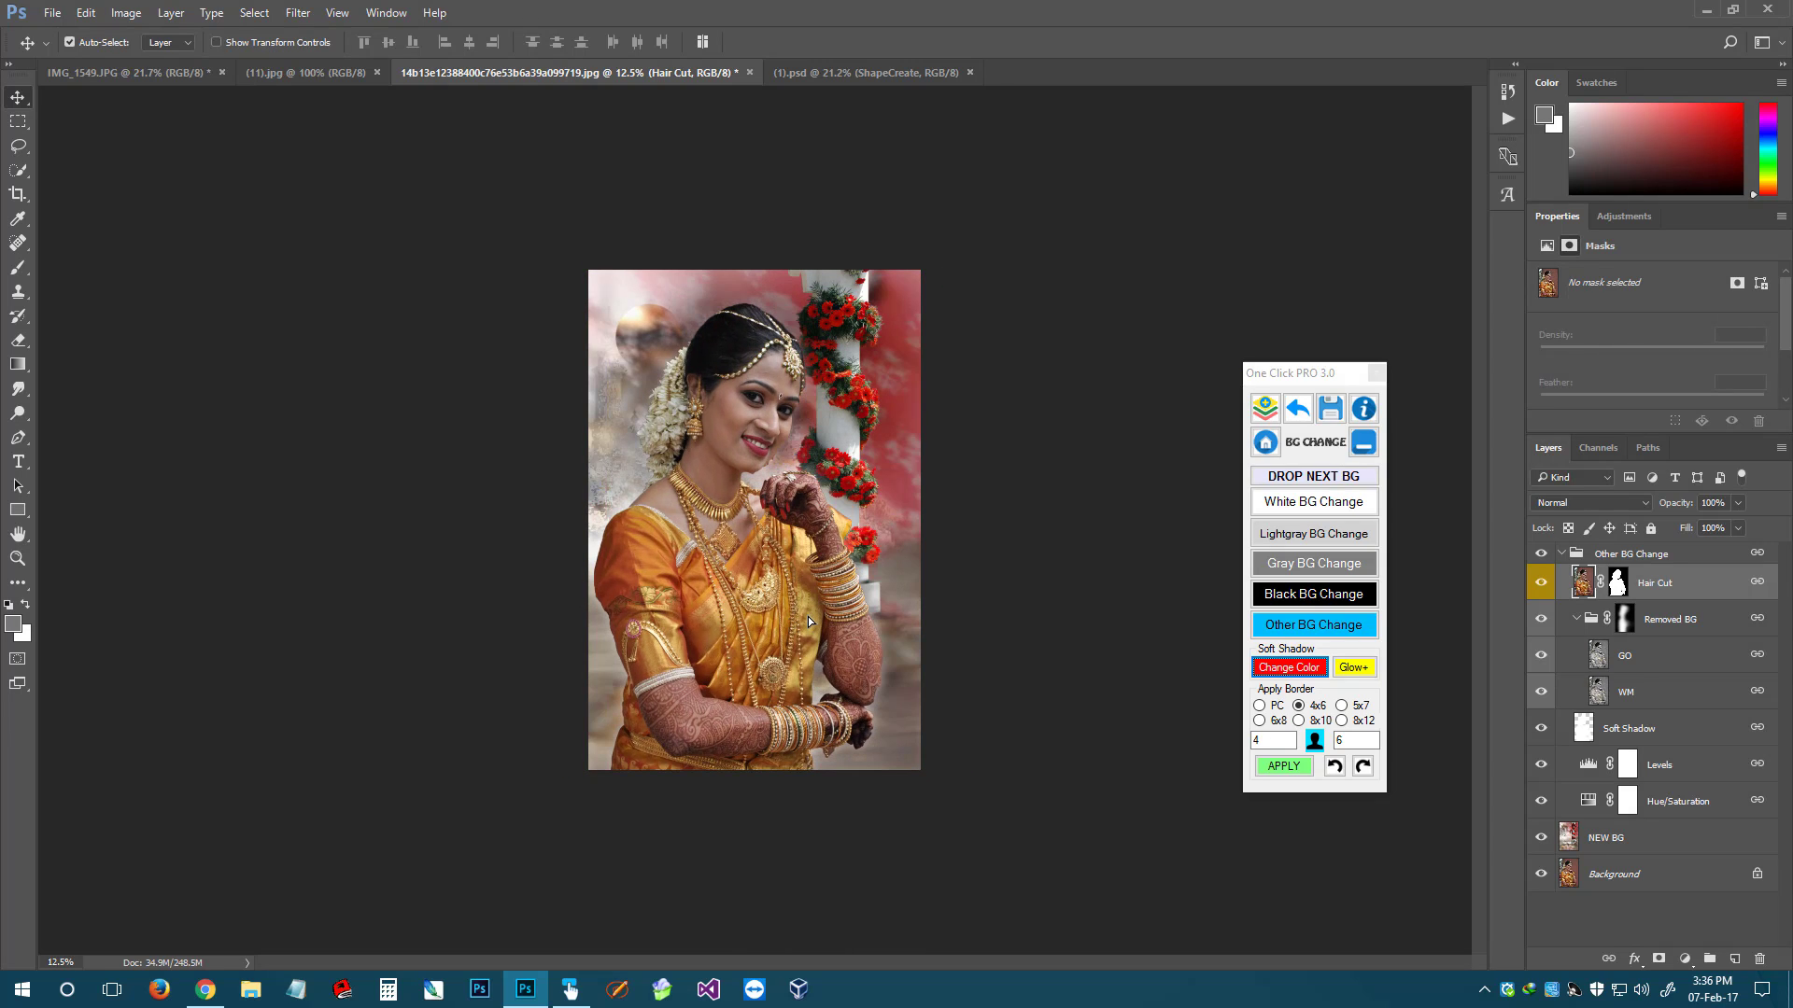
# Toggle the visibility of everything above the original Background layer to compare the portrait before and after the background change
pyautogui.click(1540, 839)
pyautogui.click(1540, 838)
pyautogui.keyDown('alt'); pyautogui.click(1539, 875); pyautogui.keyUp('alt')
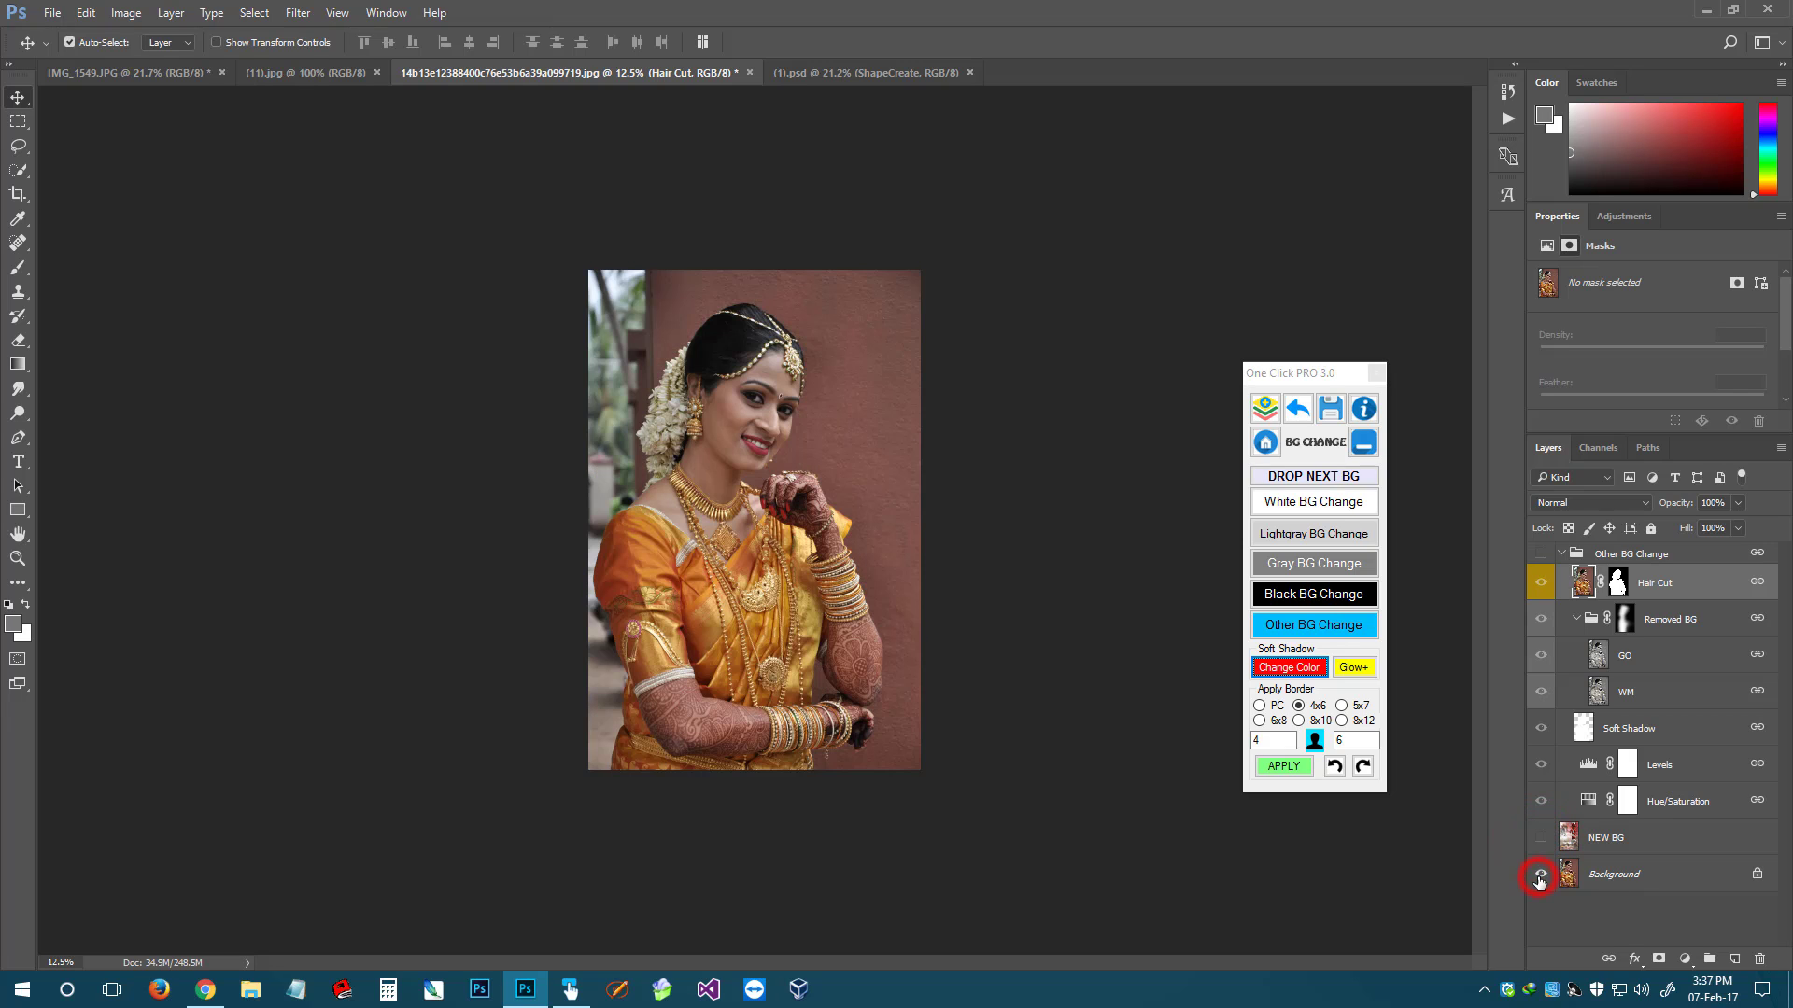
pyautogui.keyDown('alt'); pyautogui.click(1539, 875); pyautogui.keyUp('alt')
pyautogui.keyDown('alt'); pyautogui.click(1539, 875); pyautogui.keyUp('alt')
pyautogui.keyDown('alt'); pyautogui.click(1540, 876); pyautogui.keyUp('alt')
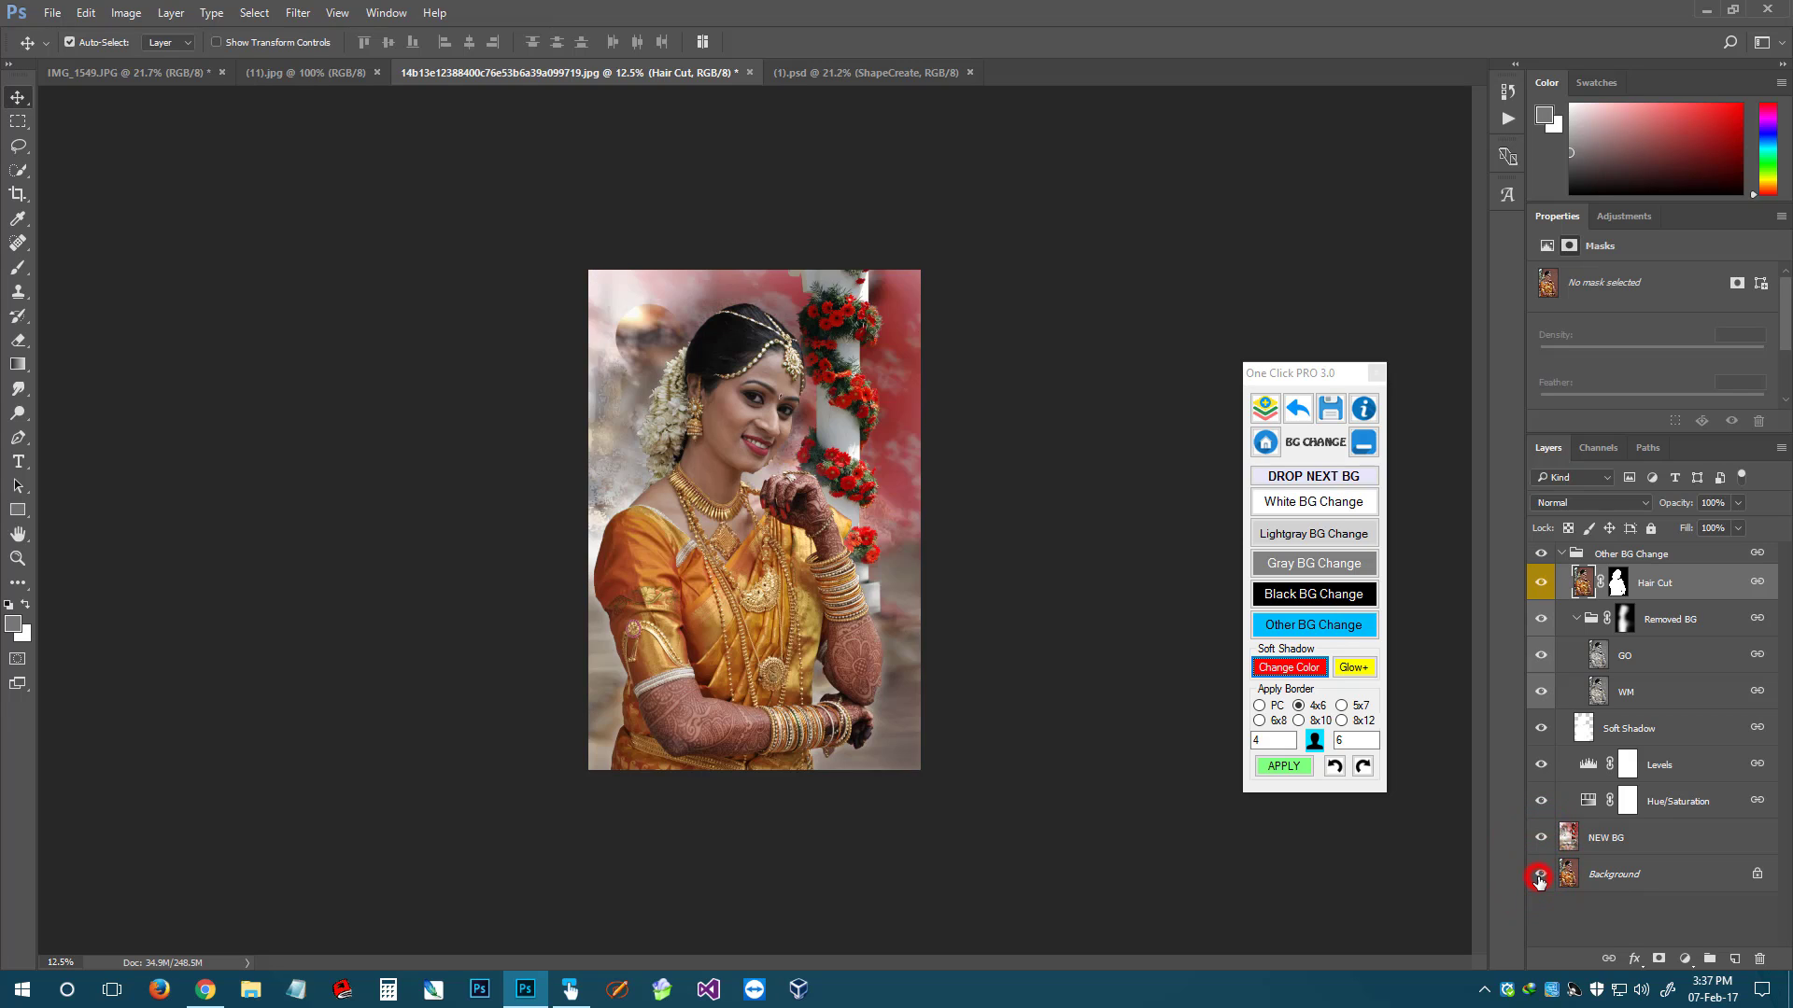
pyautogui.keyDown('alt'); pyautogui.click(1540, 876); pyautogui.keyUp('alt')
pyautogui.keyDown('alt'); pyautogui.click(1540, 876); pyautogui.keyUp('alt')
pyautogui.keyDown('alt'); pyautogui.click(1539, 876); pyautogui.keyUp('alt')
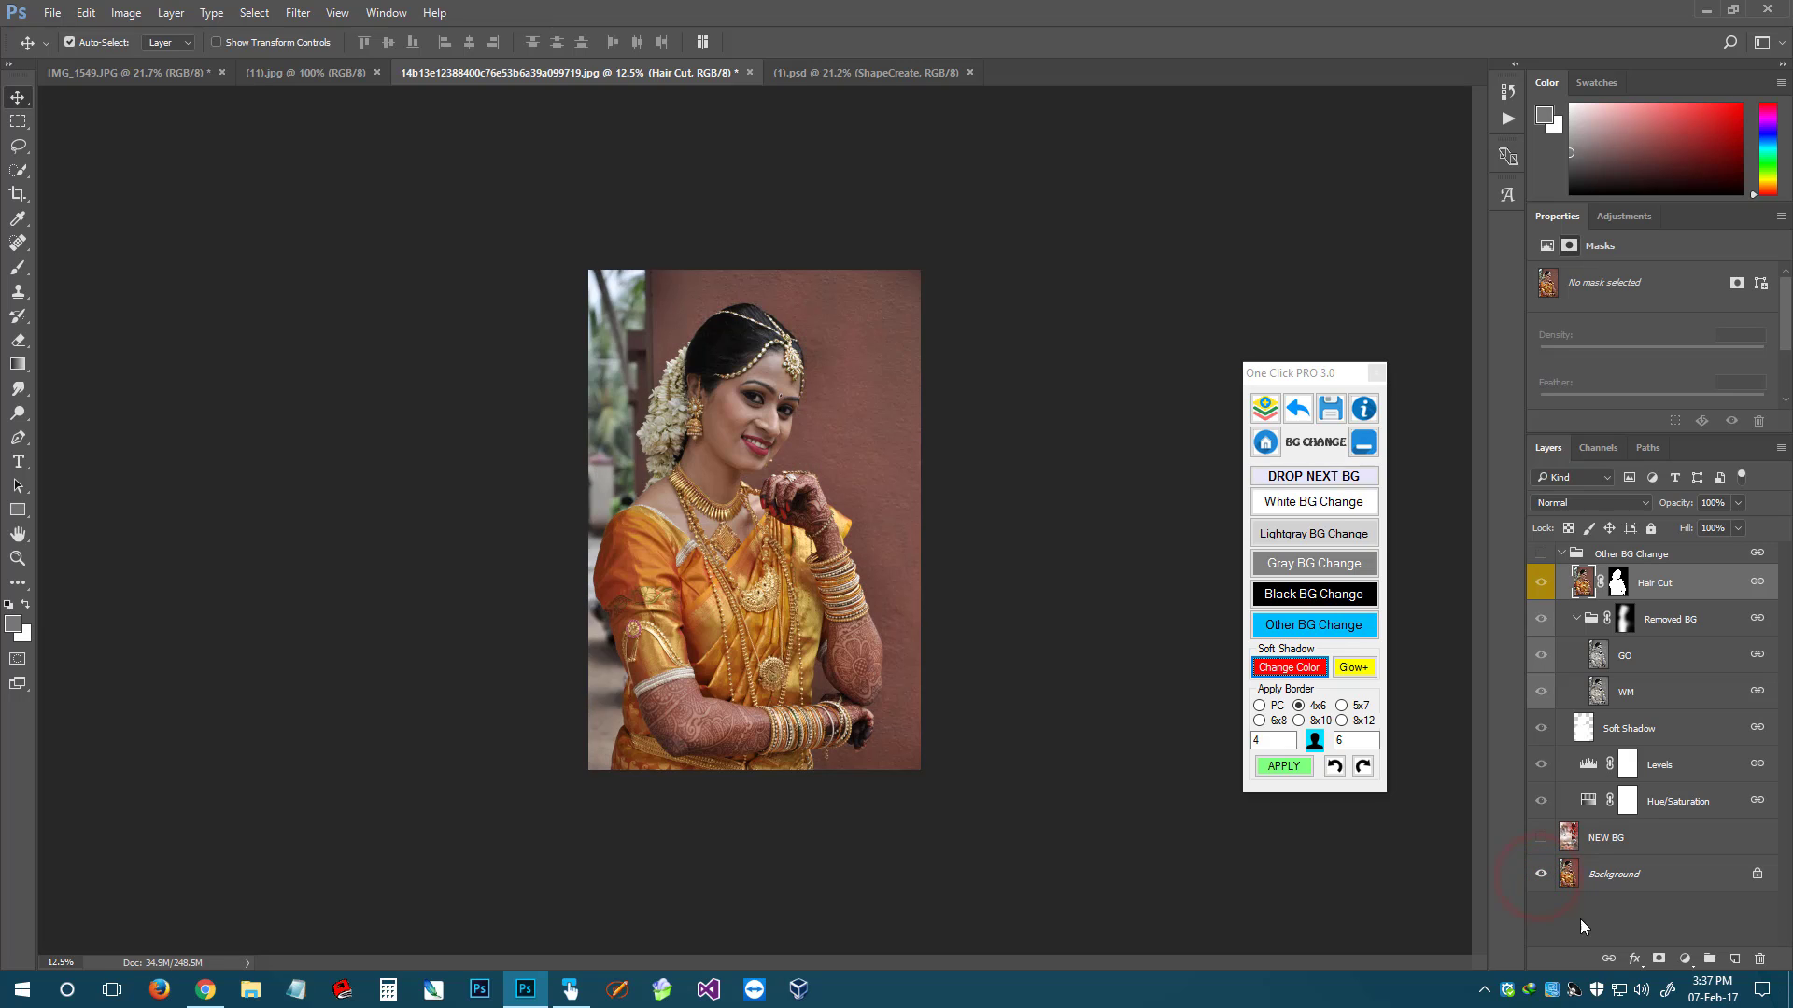
# Open the ALBUMaker tools and switch to the (1).psd album template
pyautogui.click(1276, 449)
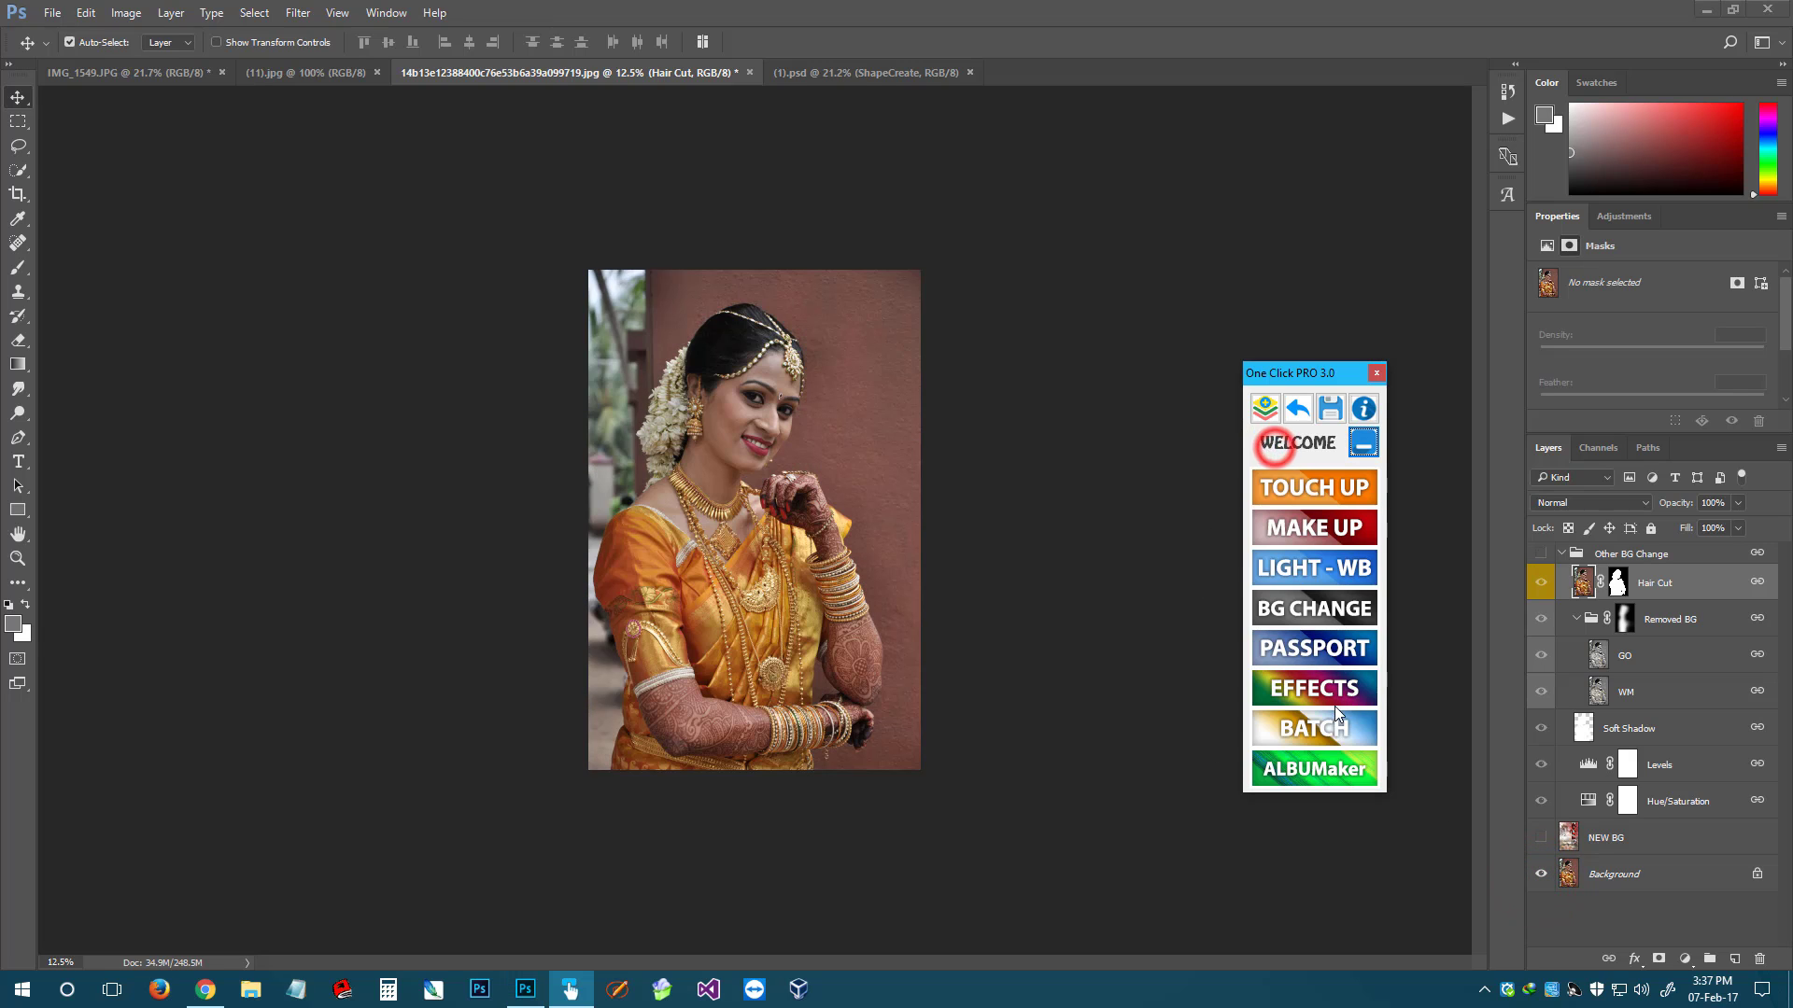
pyautogui.click(1314, 765)
pyautogui.click(834, 73)
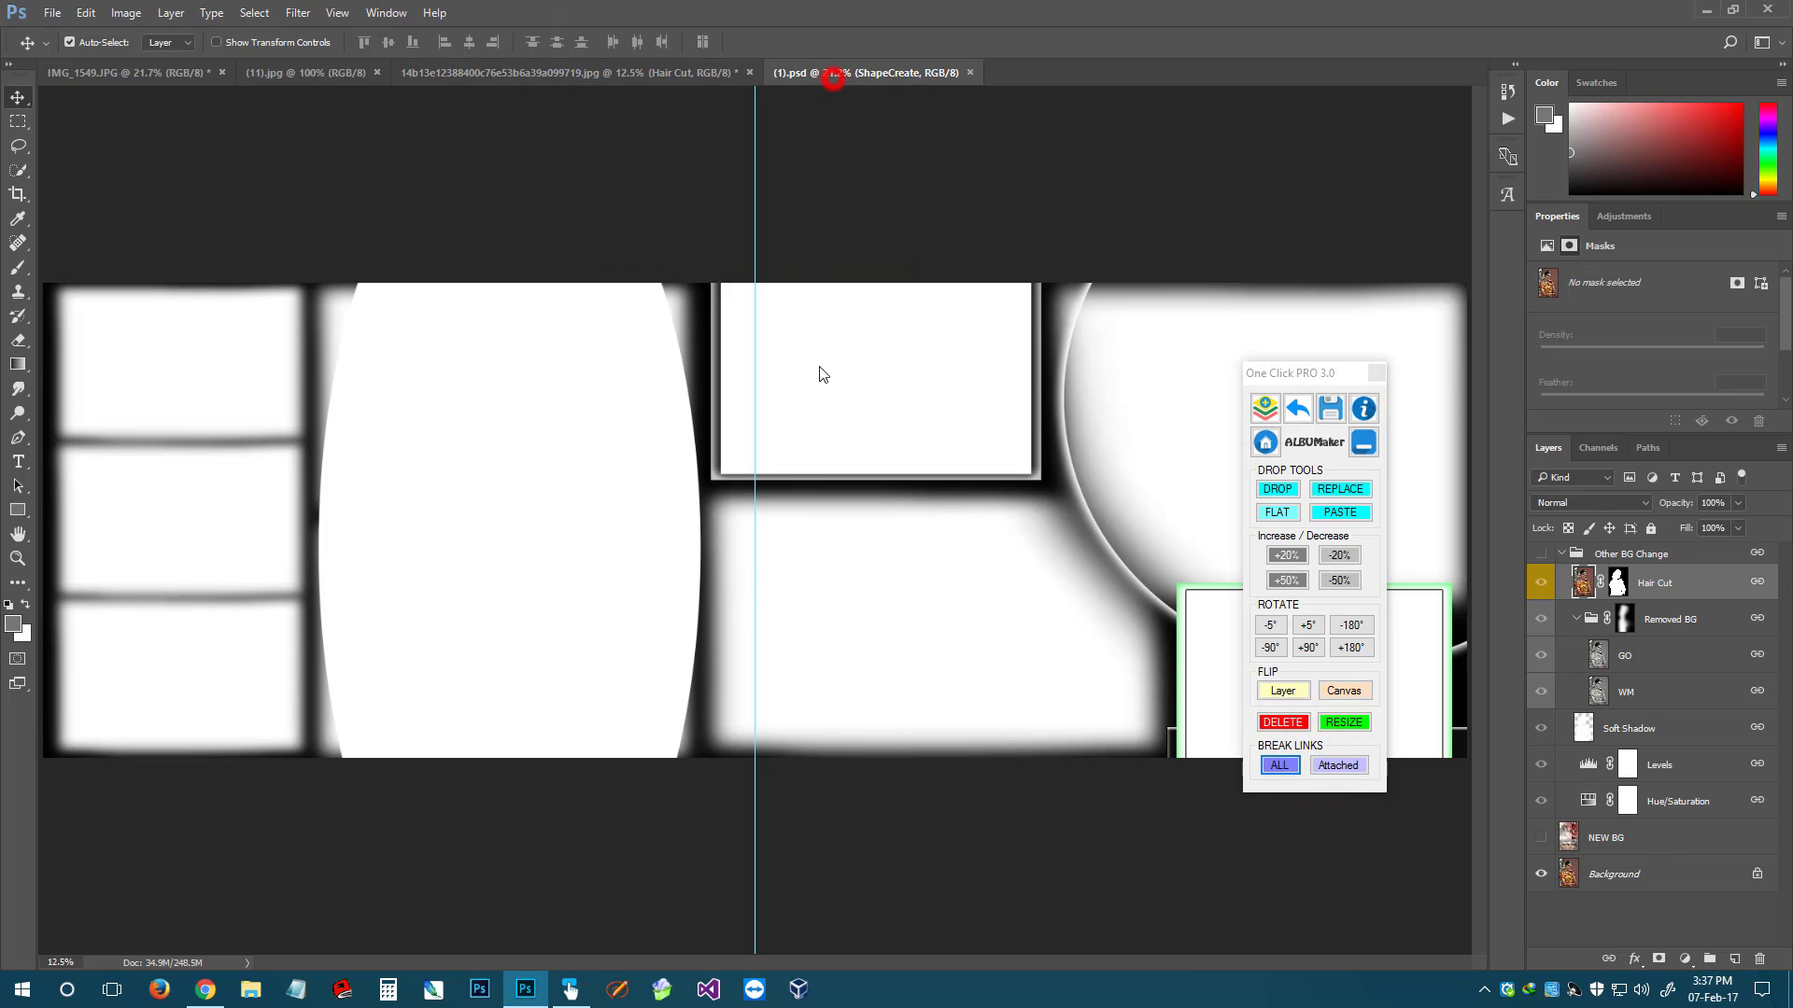
pyautogui.press('z')
pyautogui.rightClick(815, 463)
pyautogui.click(850, 474)
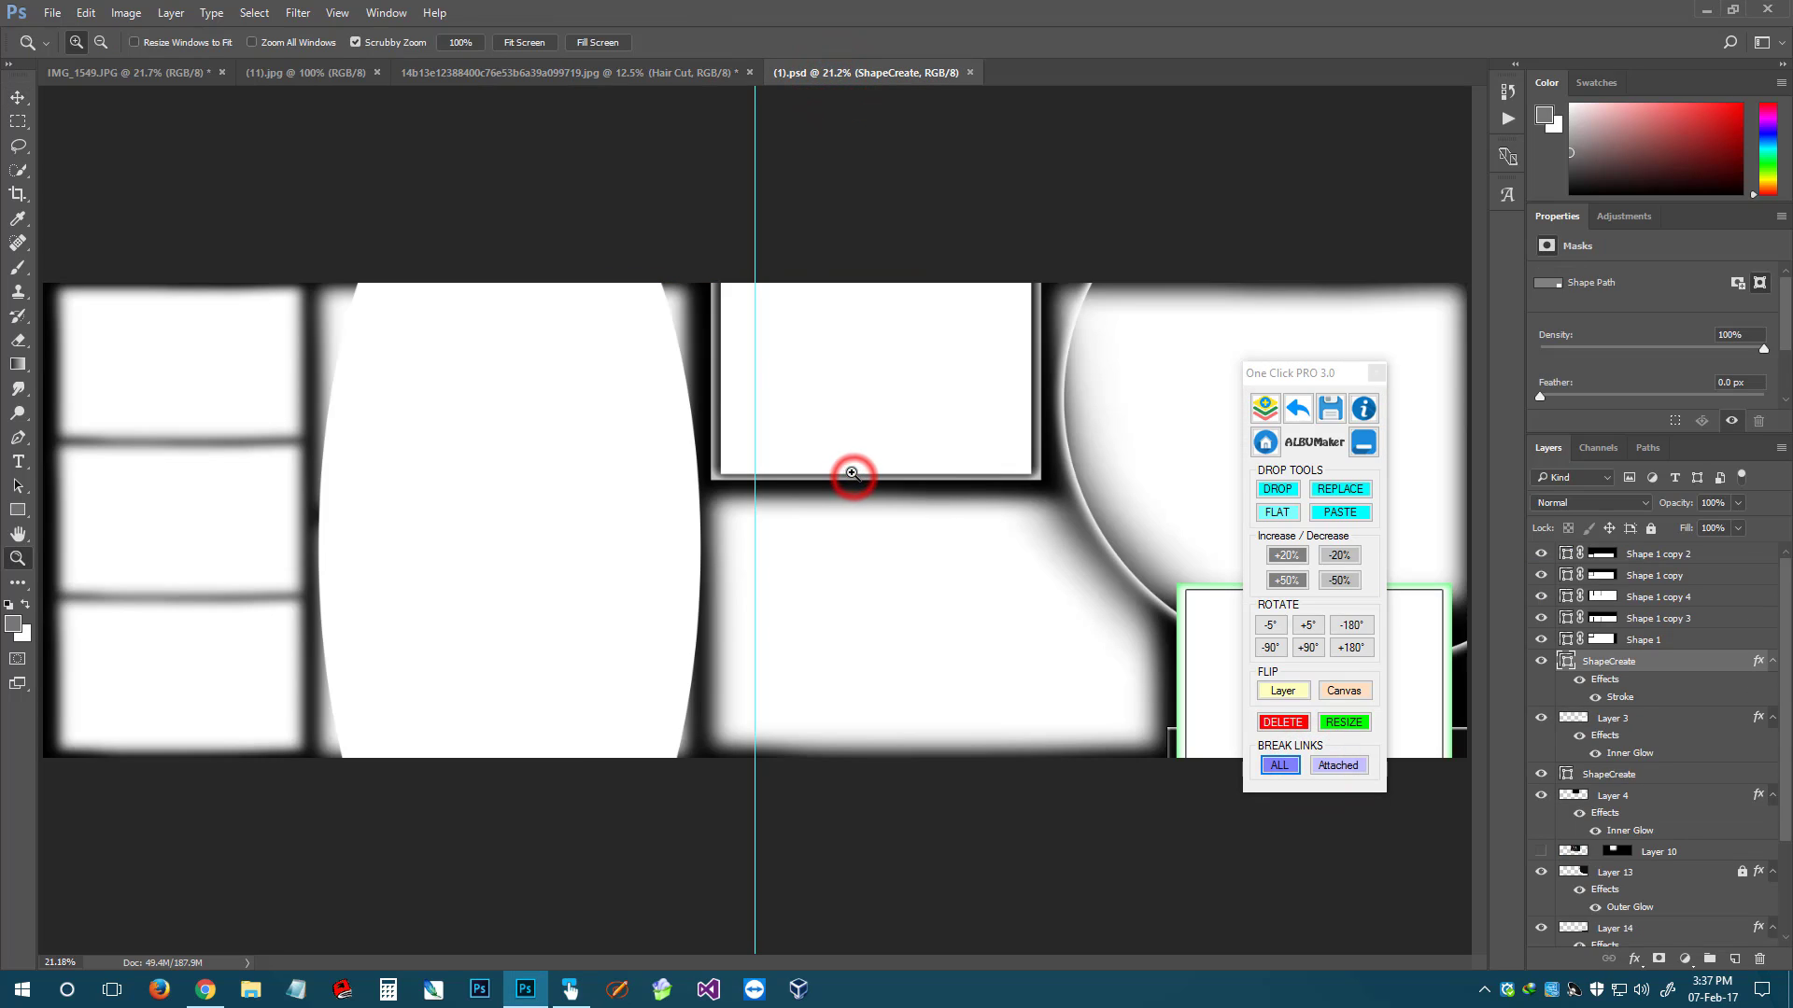
pyautogui.press('v')
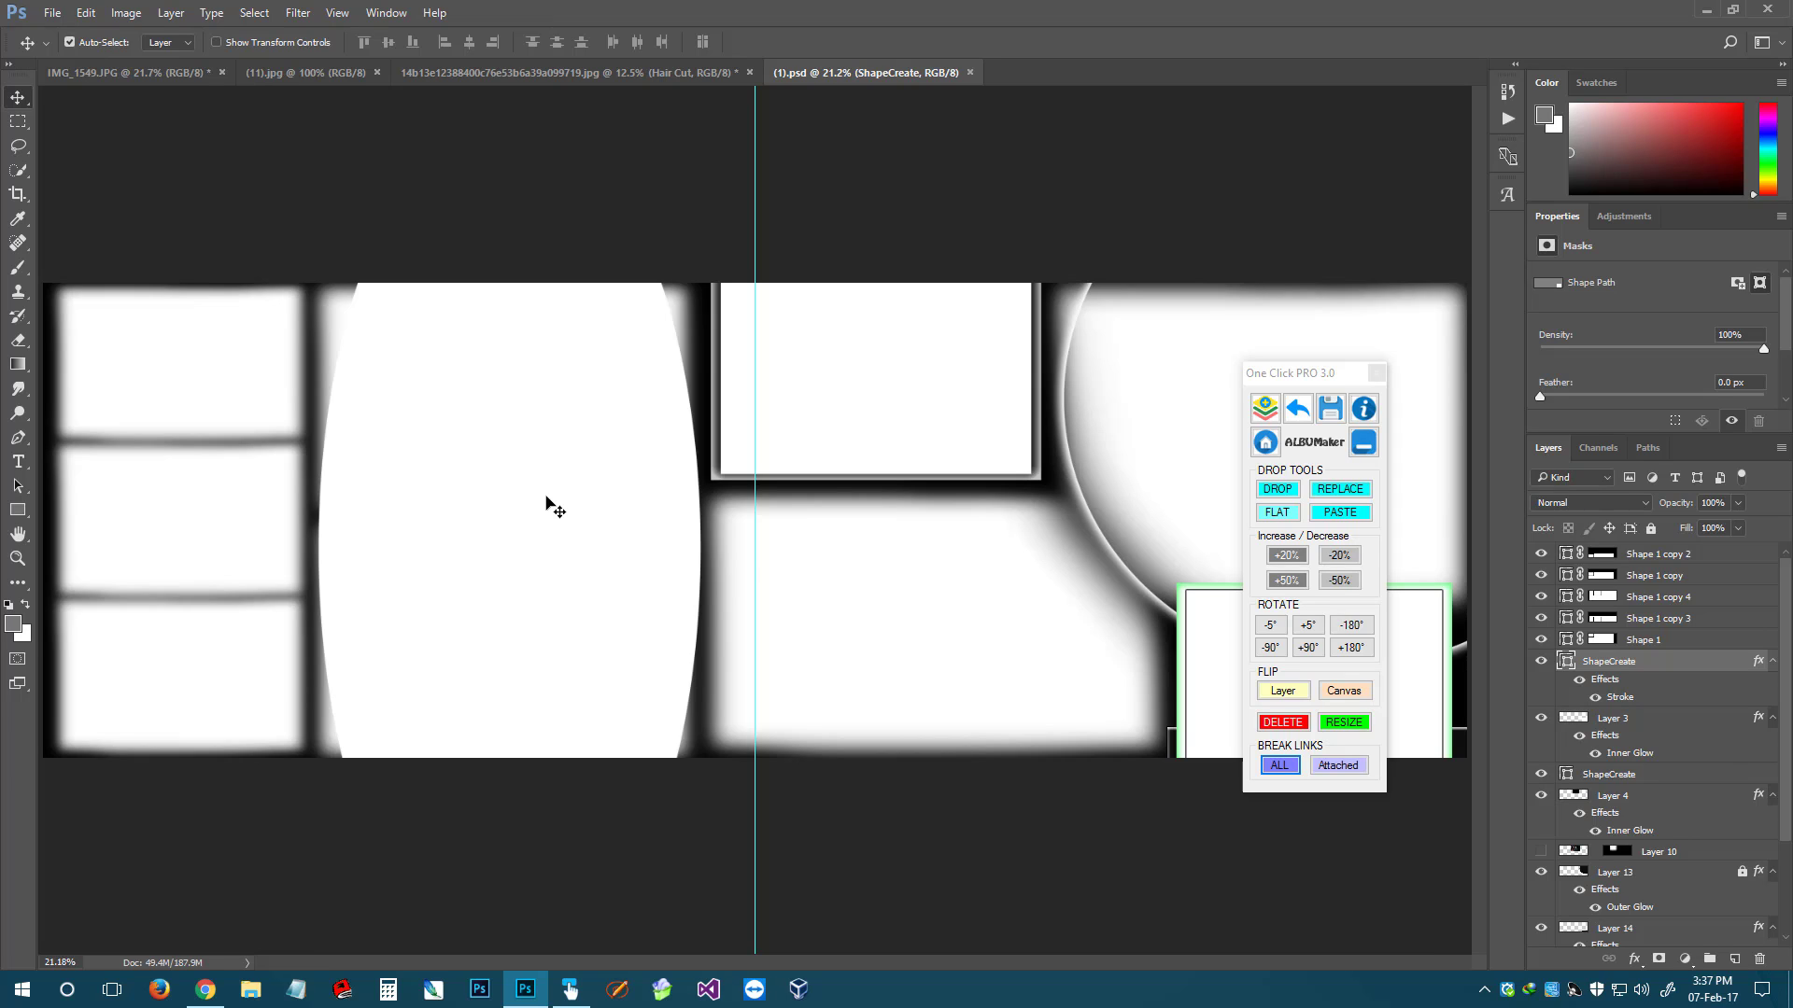
# Drop (2).jpg from the OCP Sample Data > Wedding Modeling folder into the upper frame of the template's three-frame column
pyautogui.click(111, 334)
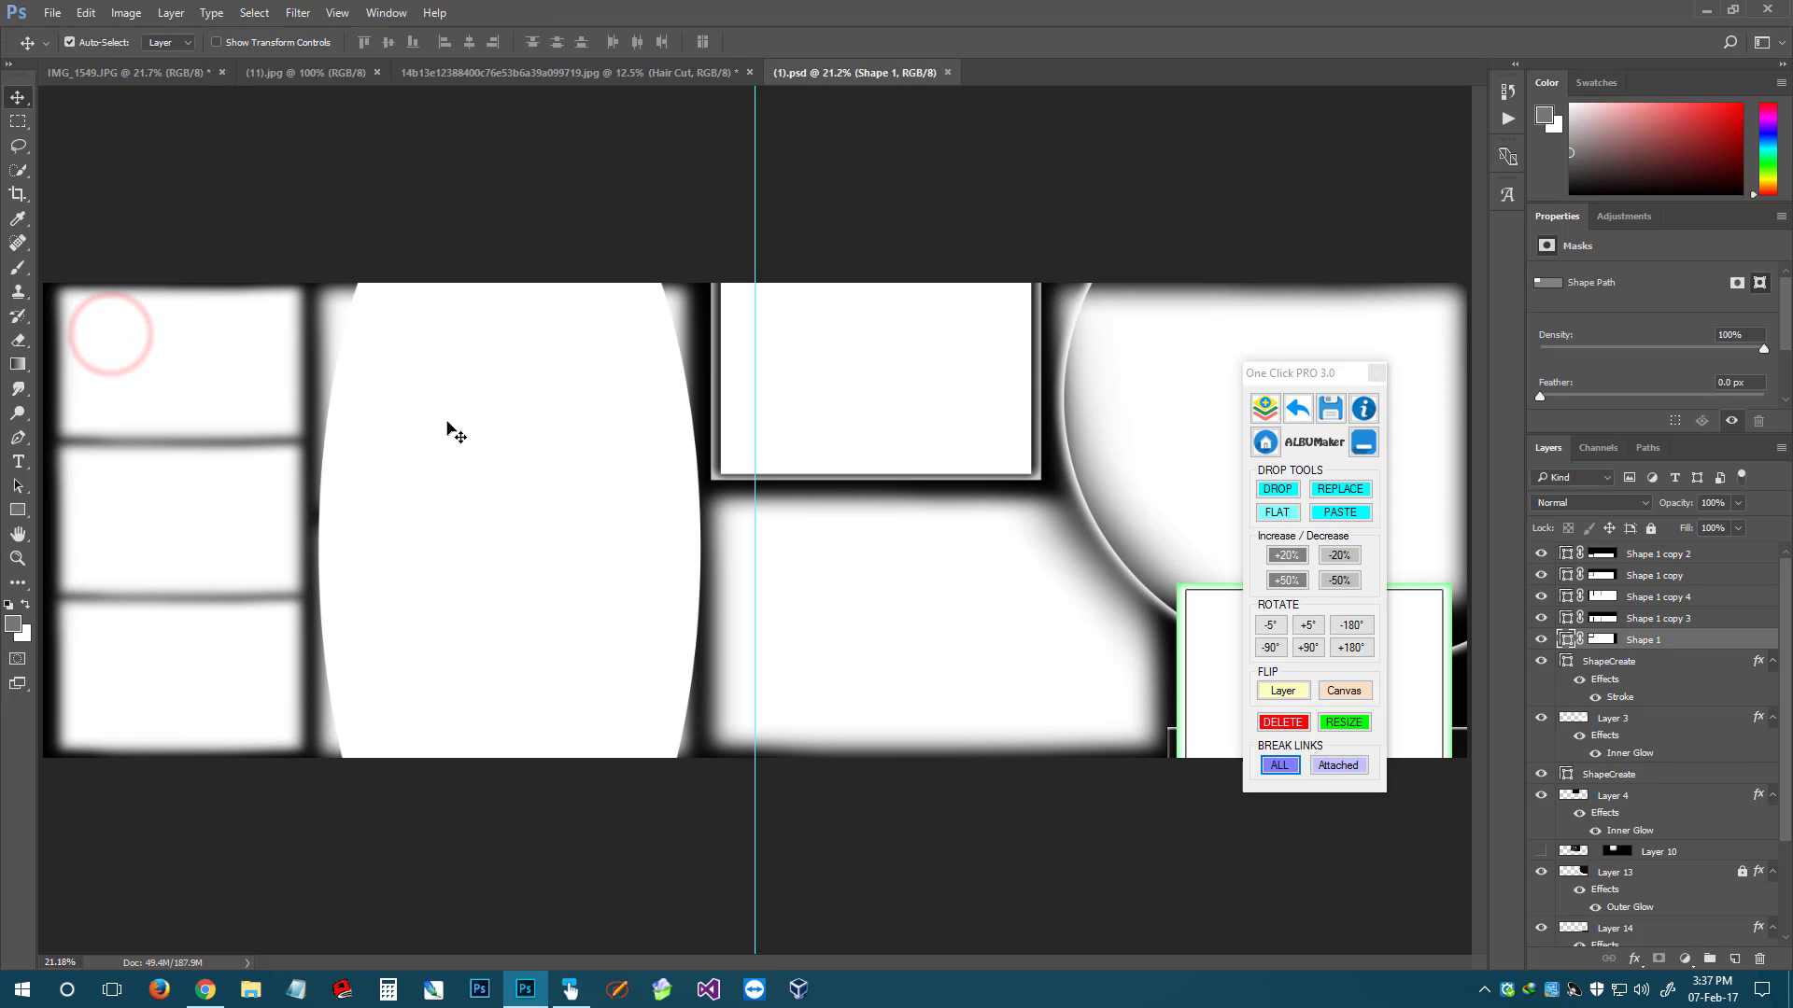
pyautogui.moveTo(1279, 373); pyautogui.dragTo(1209, 301)
pyautogui.click(224, 355)
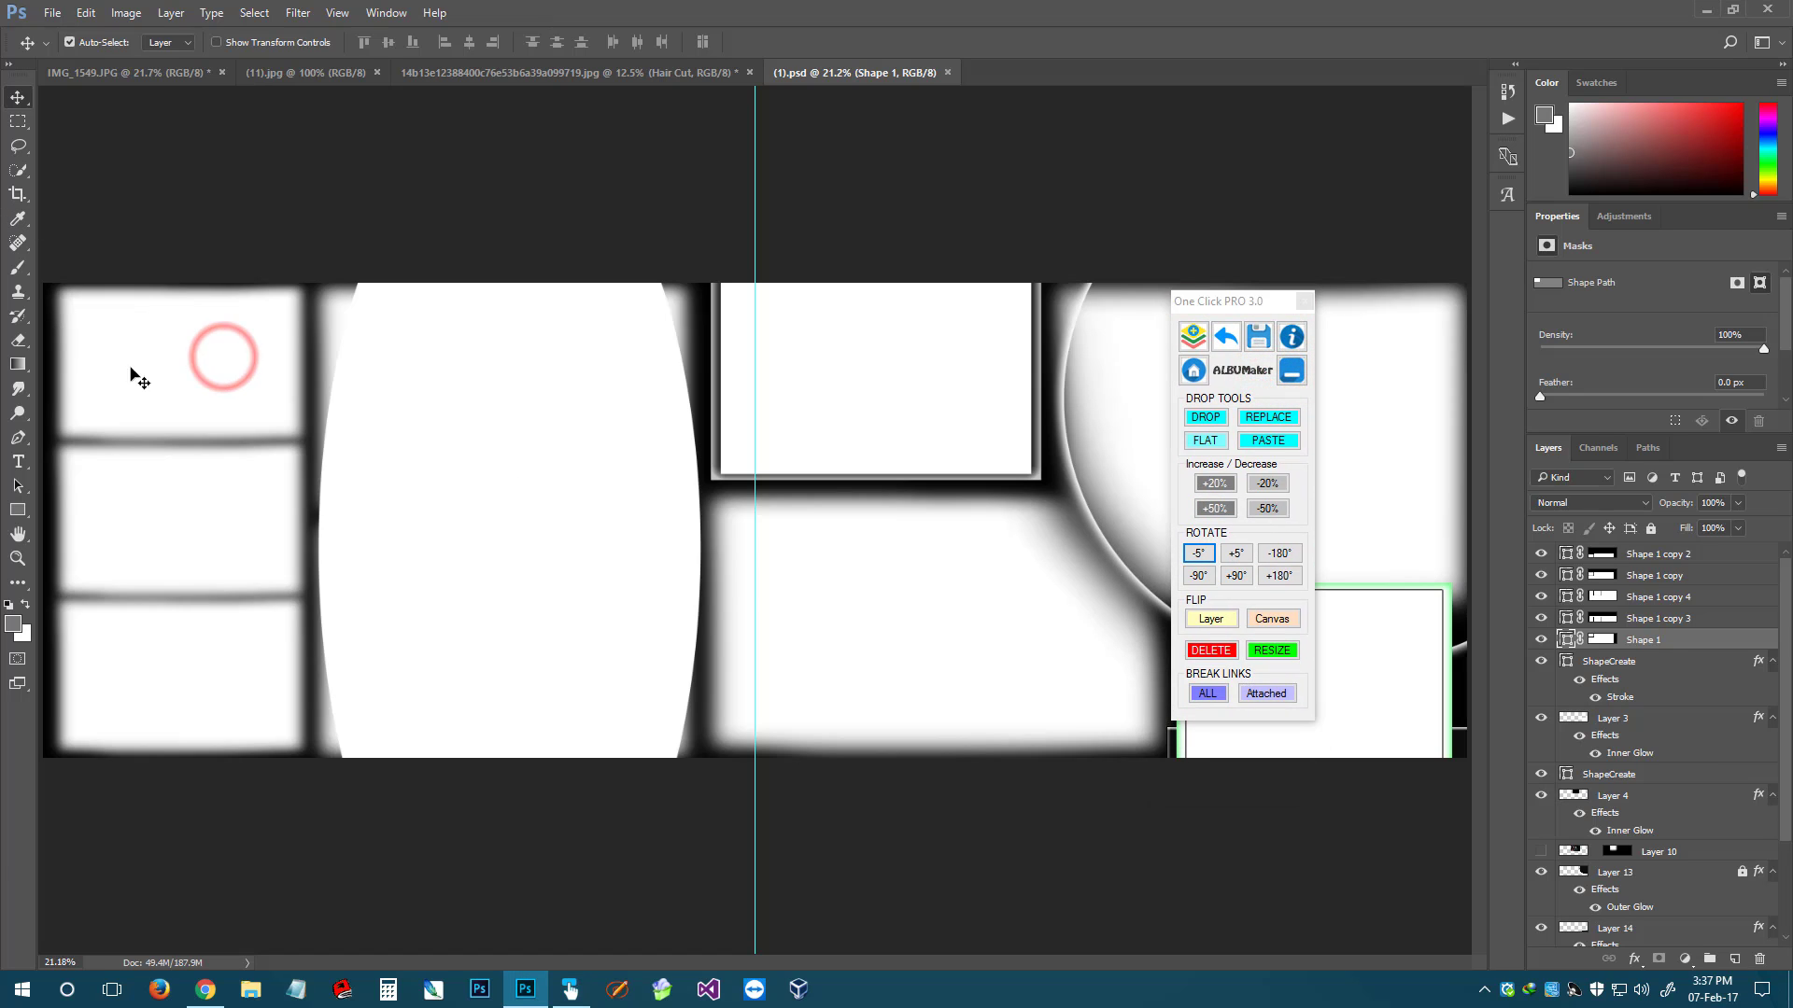
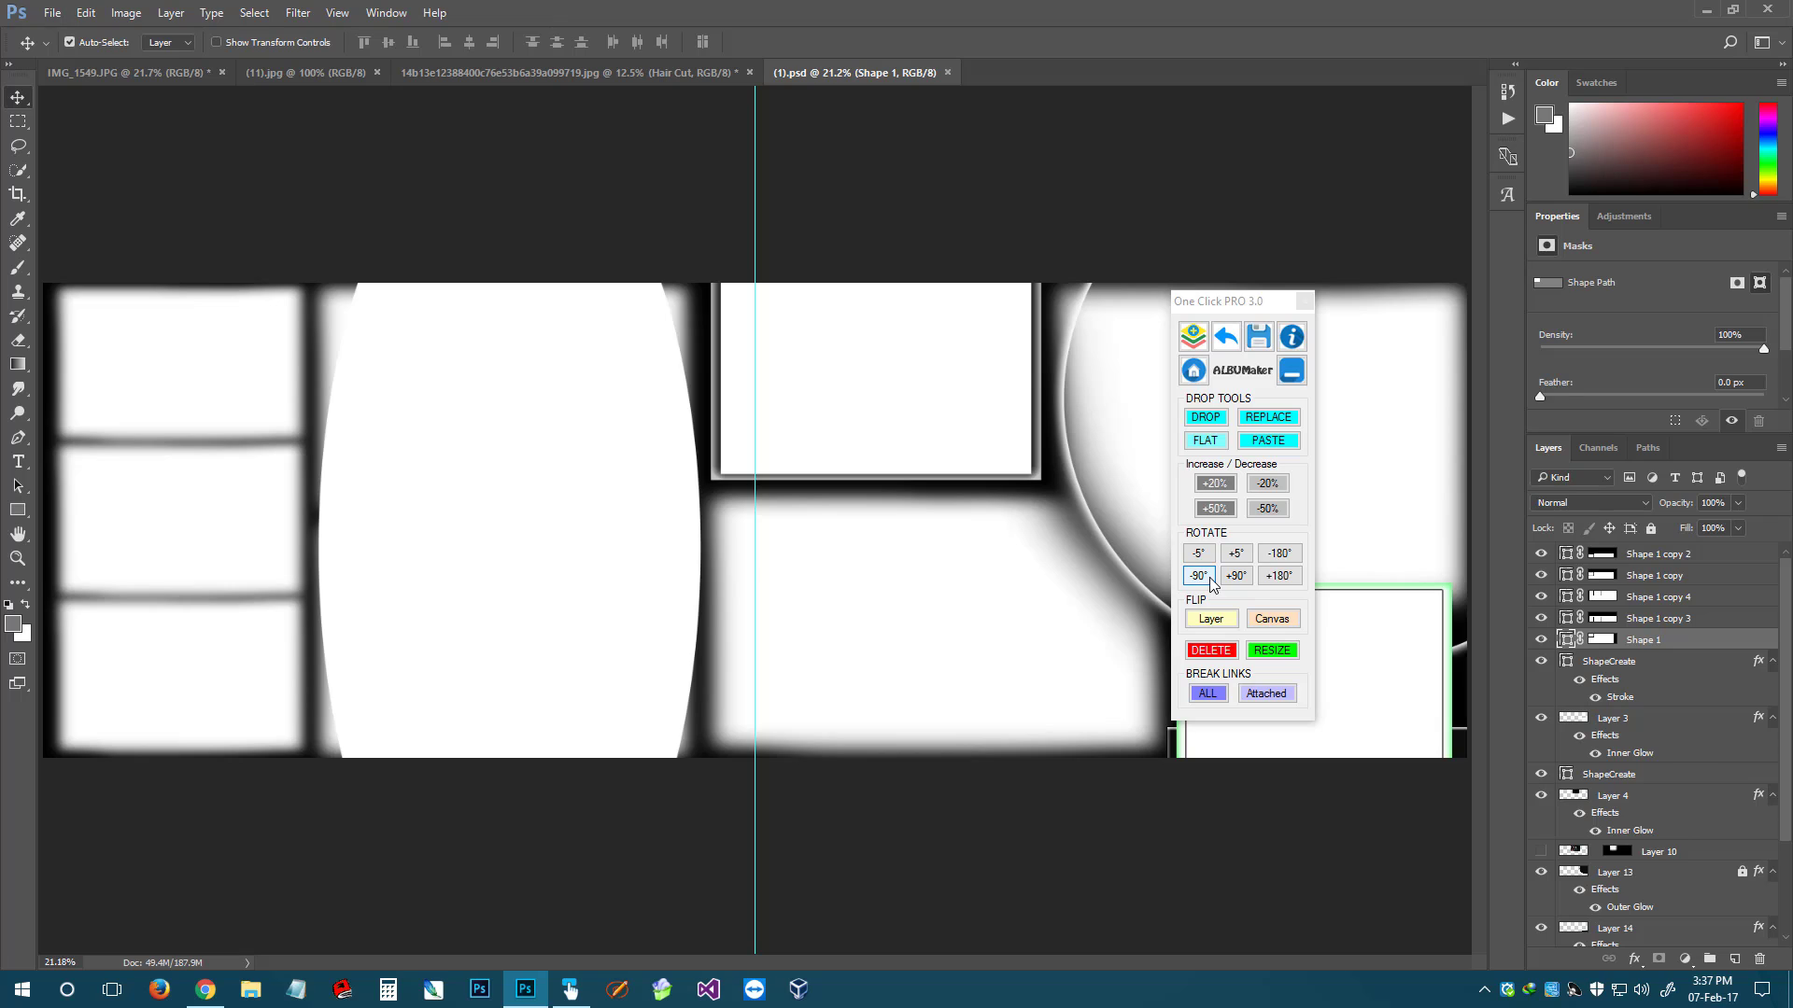
pyautogui.click(1192, 426)
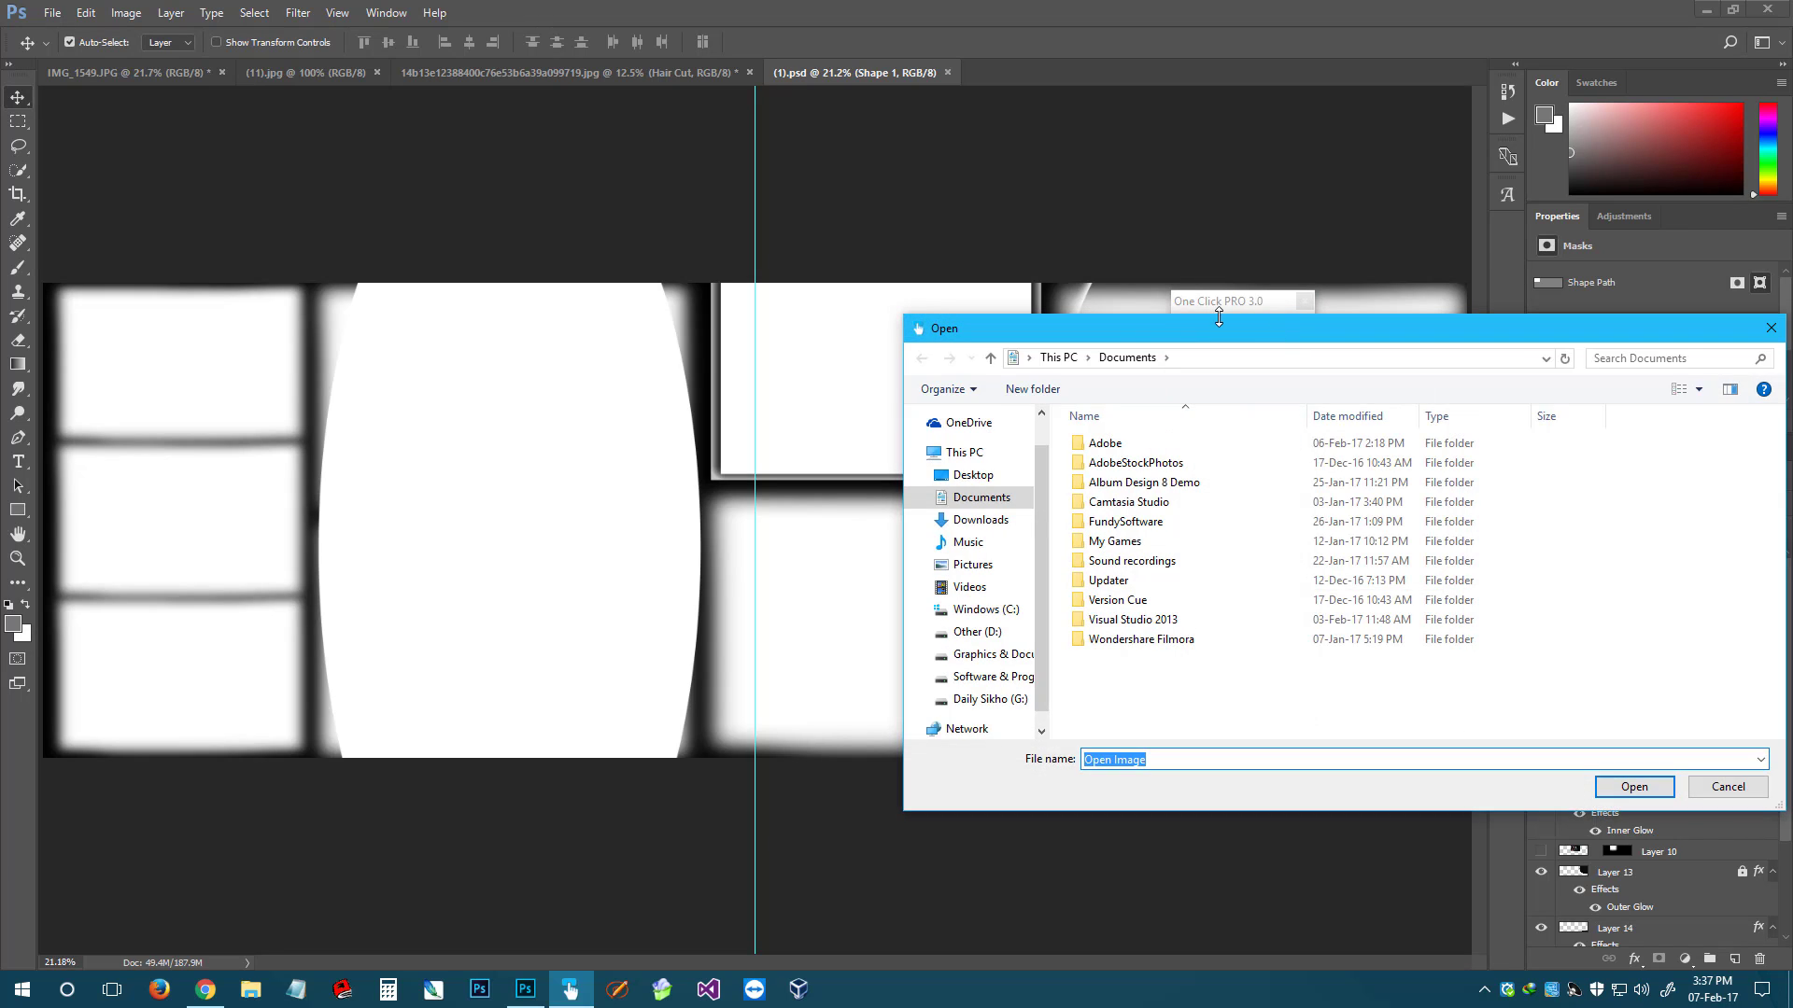
pyautogui.moveTo(1218, 322); pyautogui.dragTo(590, 186)
pyautogui.click(360, 520)
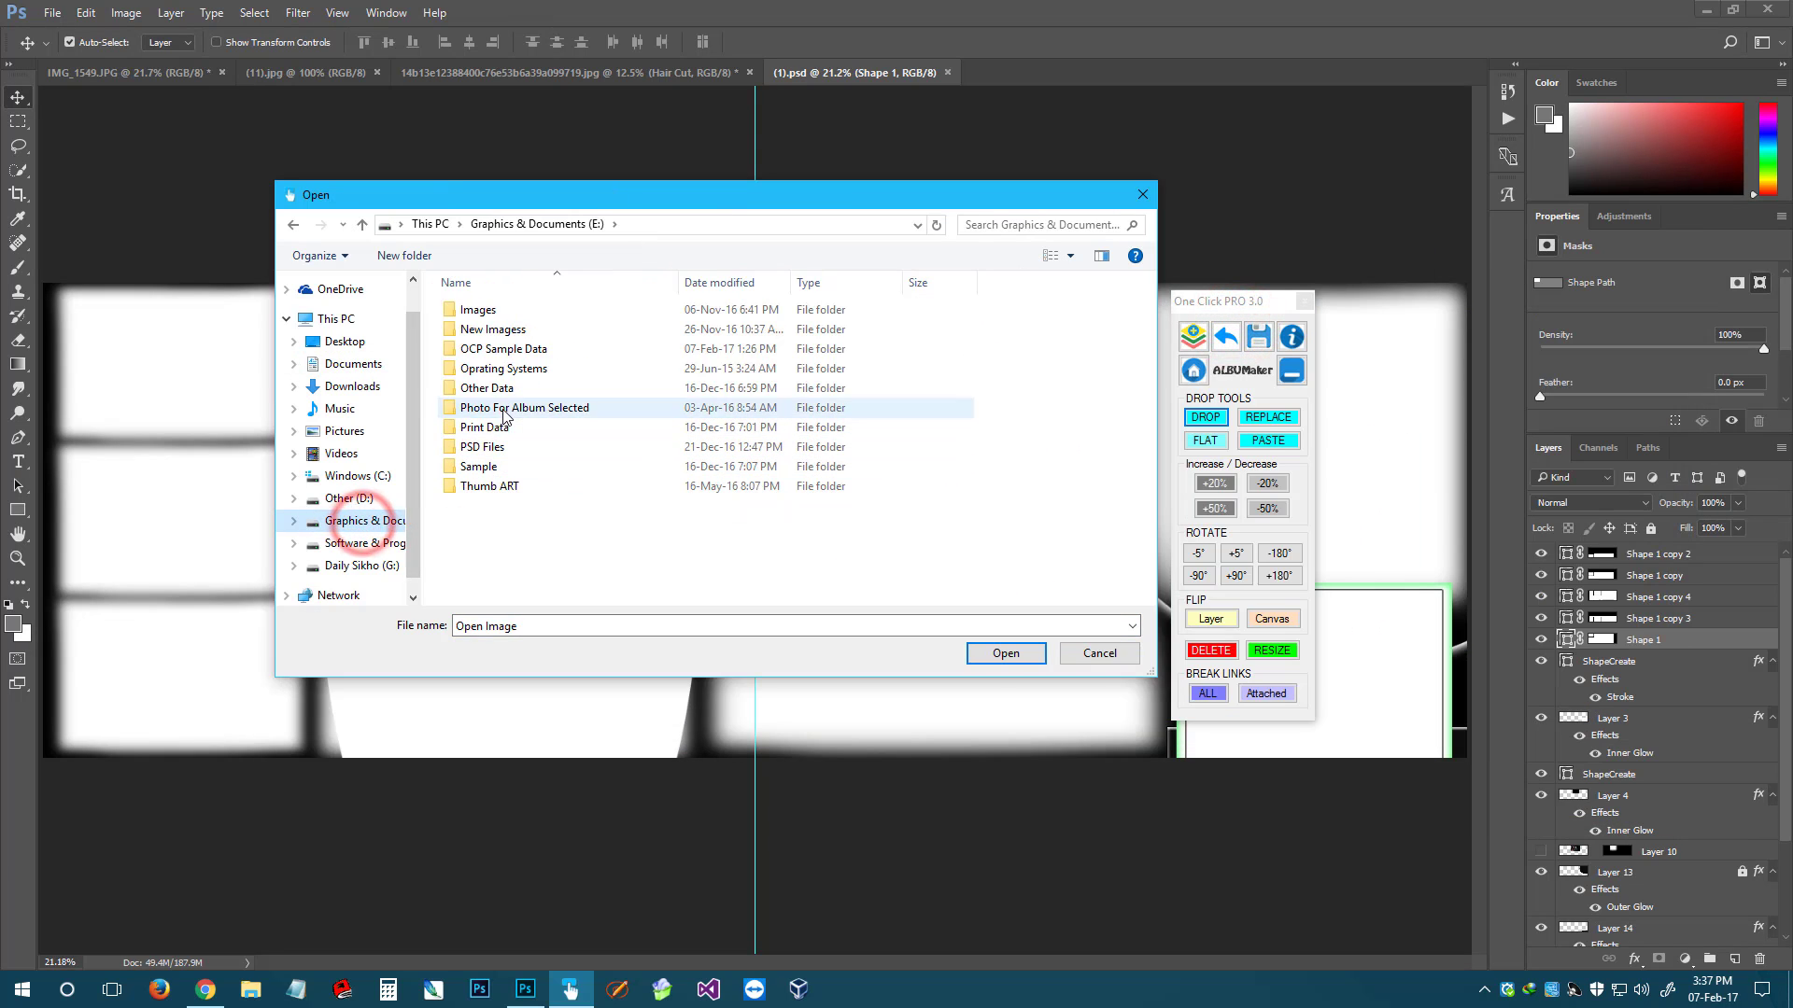
pyautogui.doubleClick(514, 350)
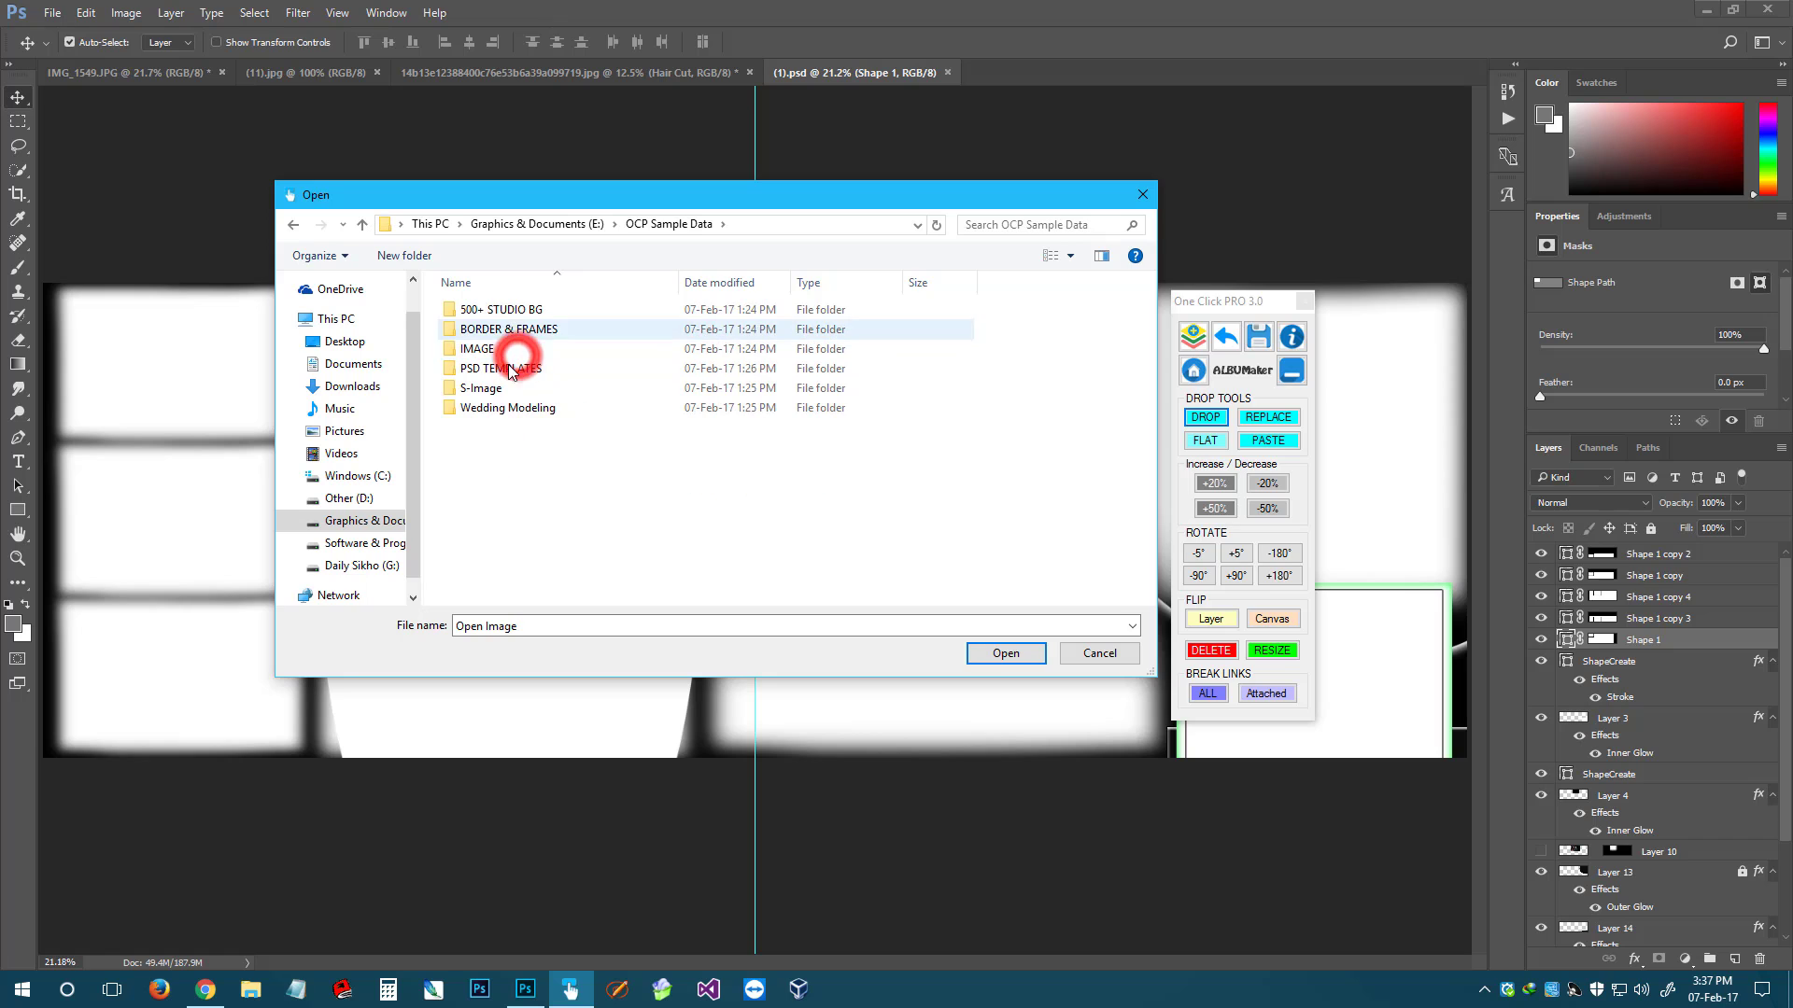
pyautogui.doubleClick(509, 408)
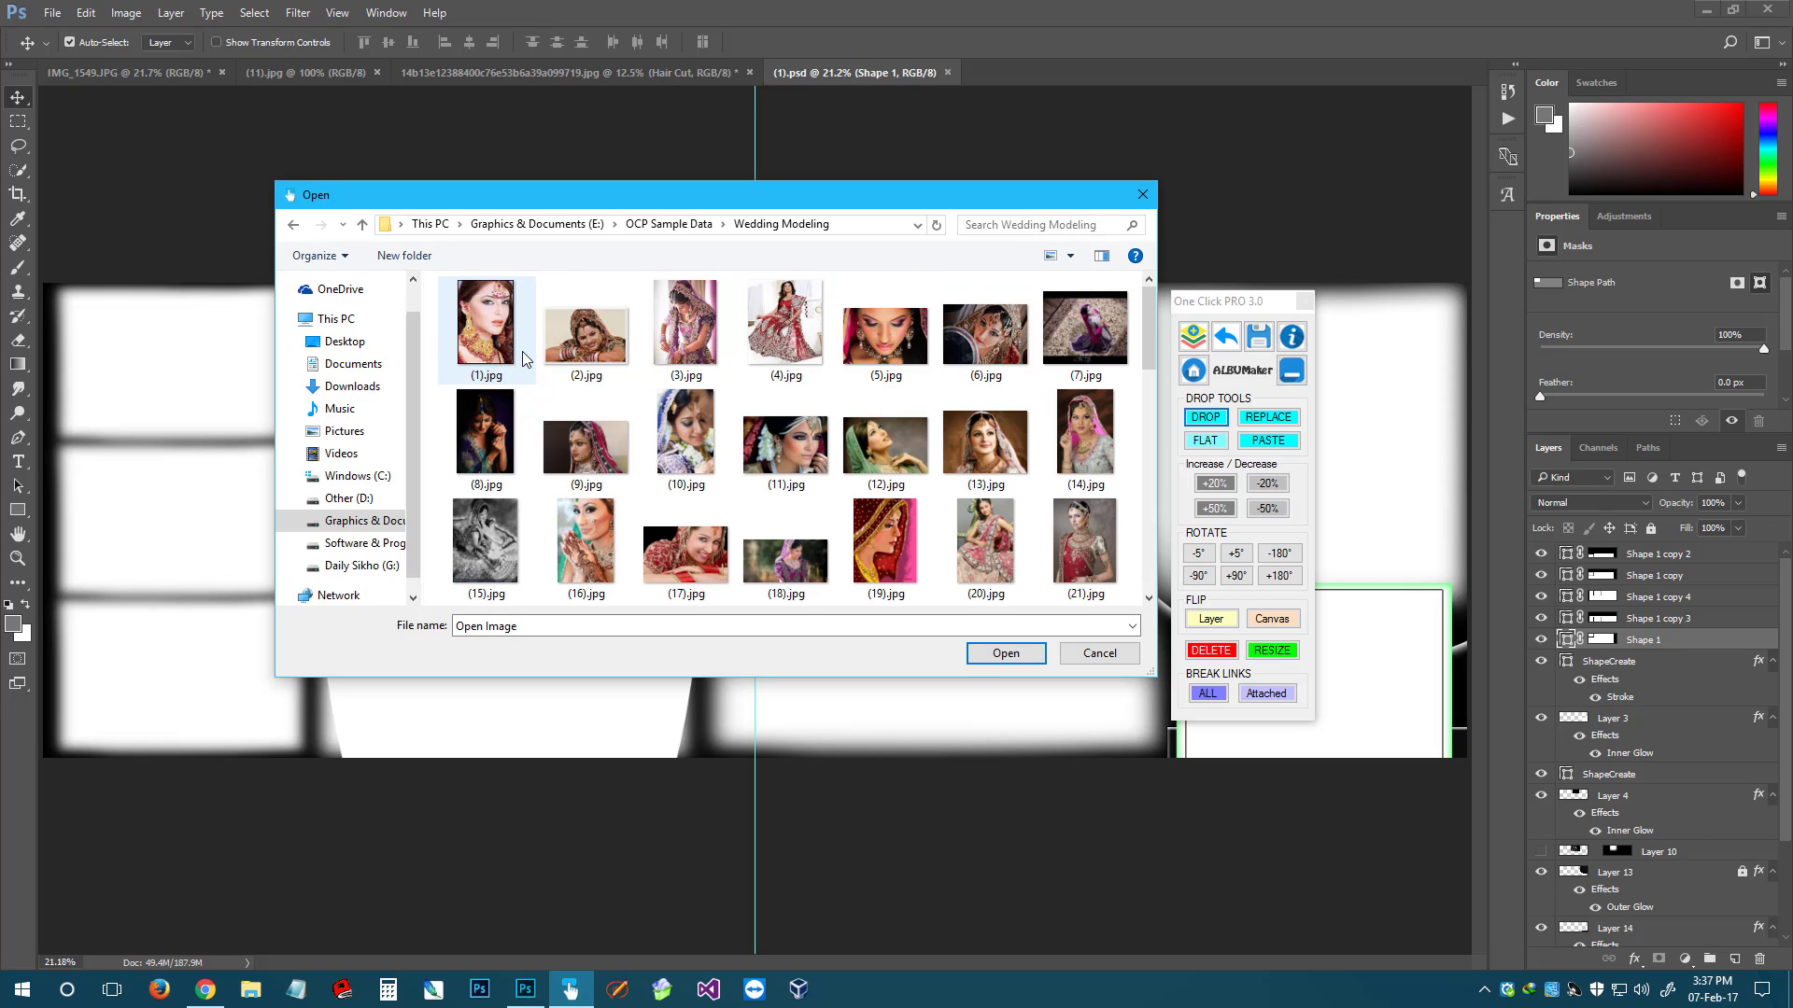
pyautogui.doubleClick(592, 341)
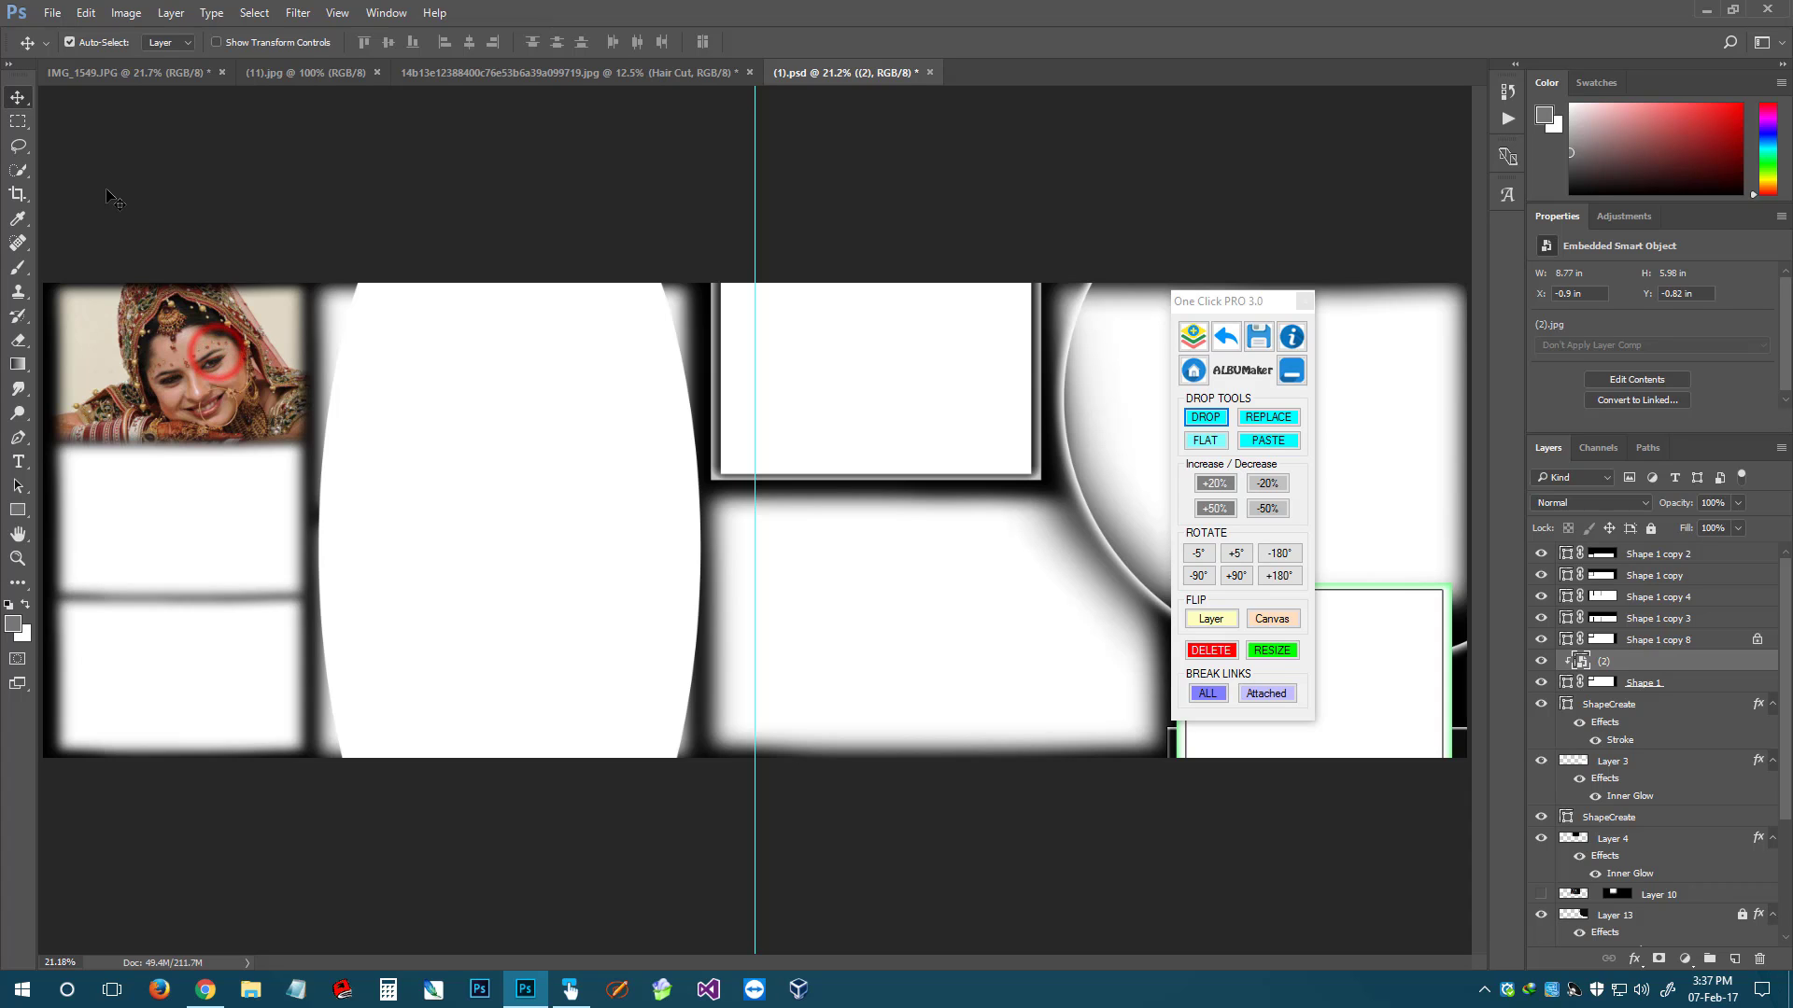
# Scale the dropped bride photo to about 81% around its centre and turn on Show Transform Controls
pyautogui.hotkey('ctrl', 't')
pyautogui.moveTo(353, 251); pyautogui.dragTo(321, 271)
pyautogui.doubleClick(266, 349)
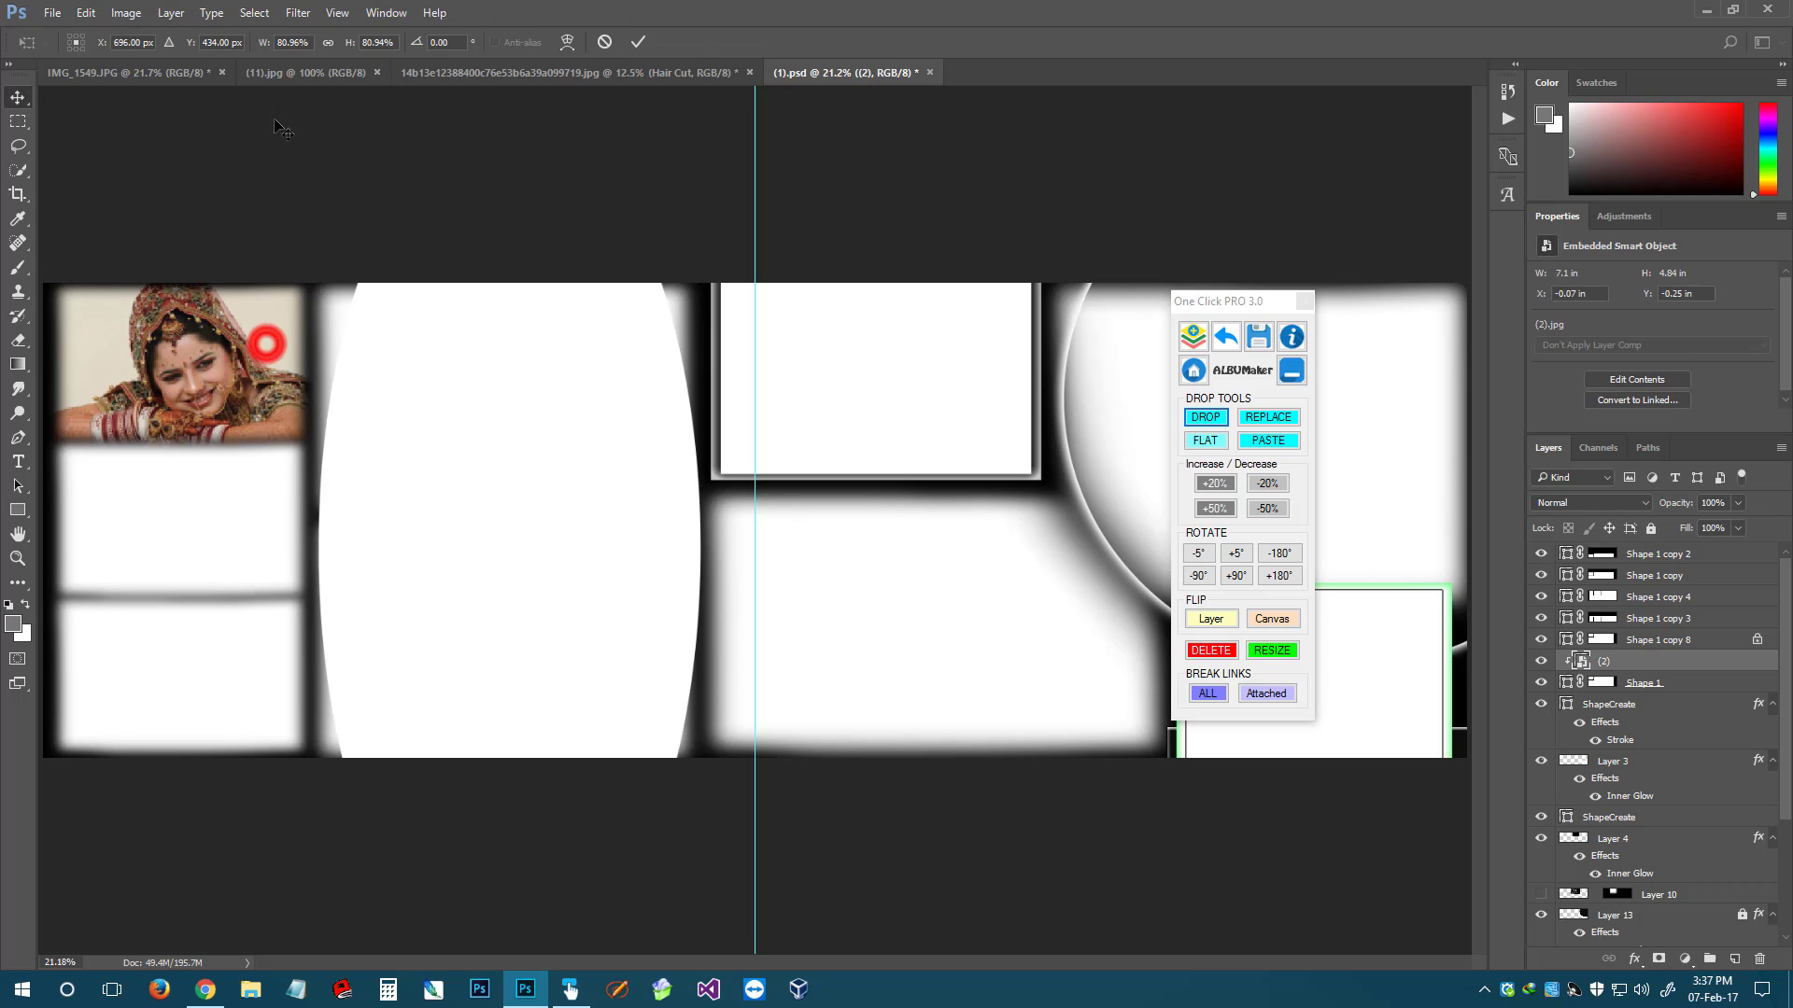
pyautogui.click(215, 42)
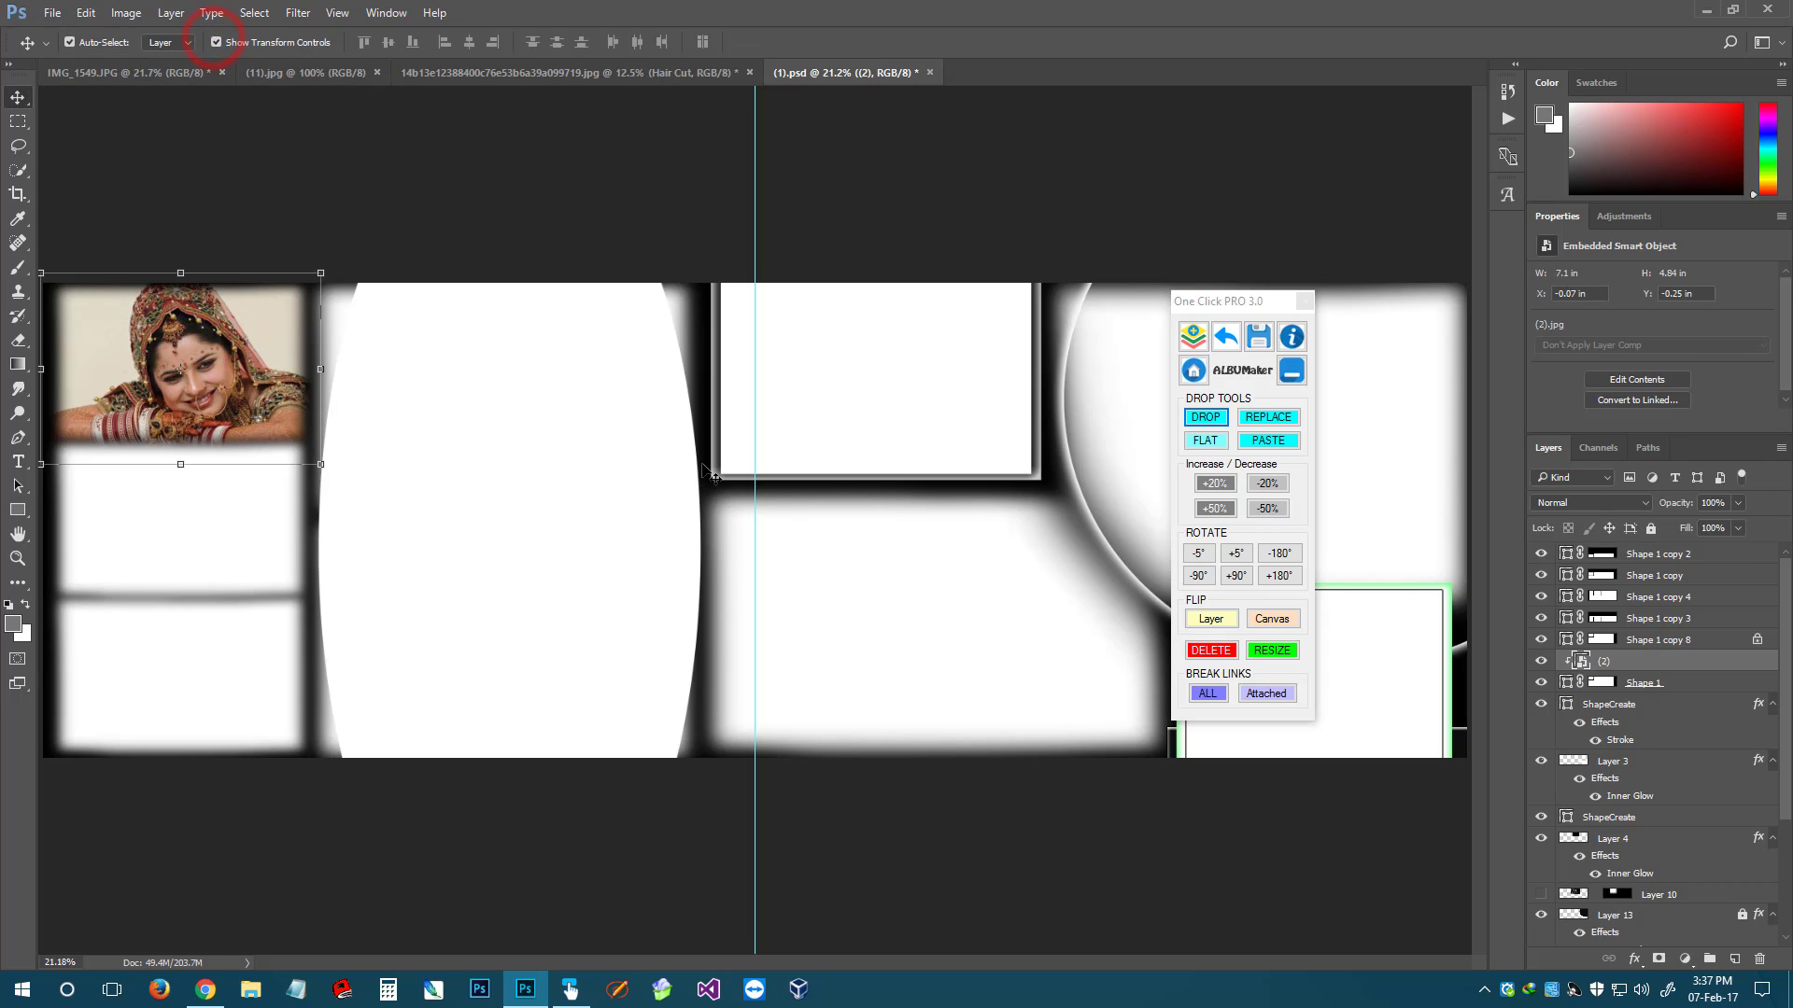
# Rescale the bride photo with ALBUMaker by -20%, +50% and +20%, followed by -20% twice
pyautogui.click(1268, 484)
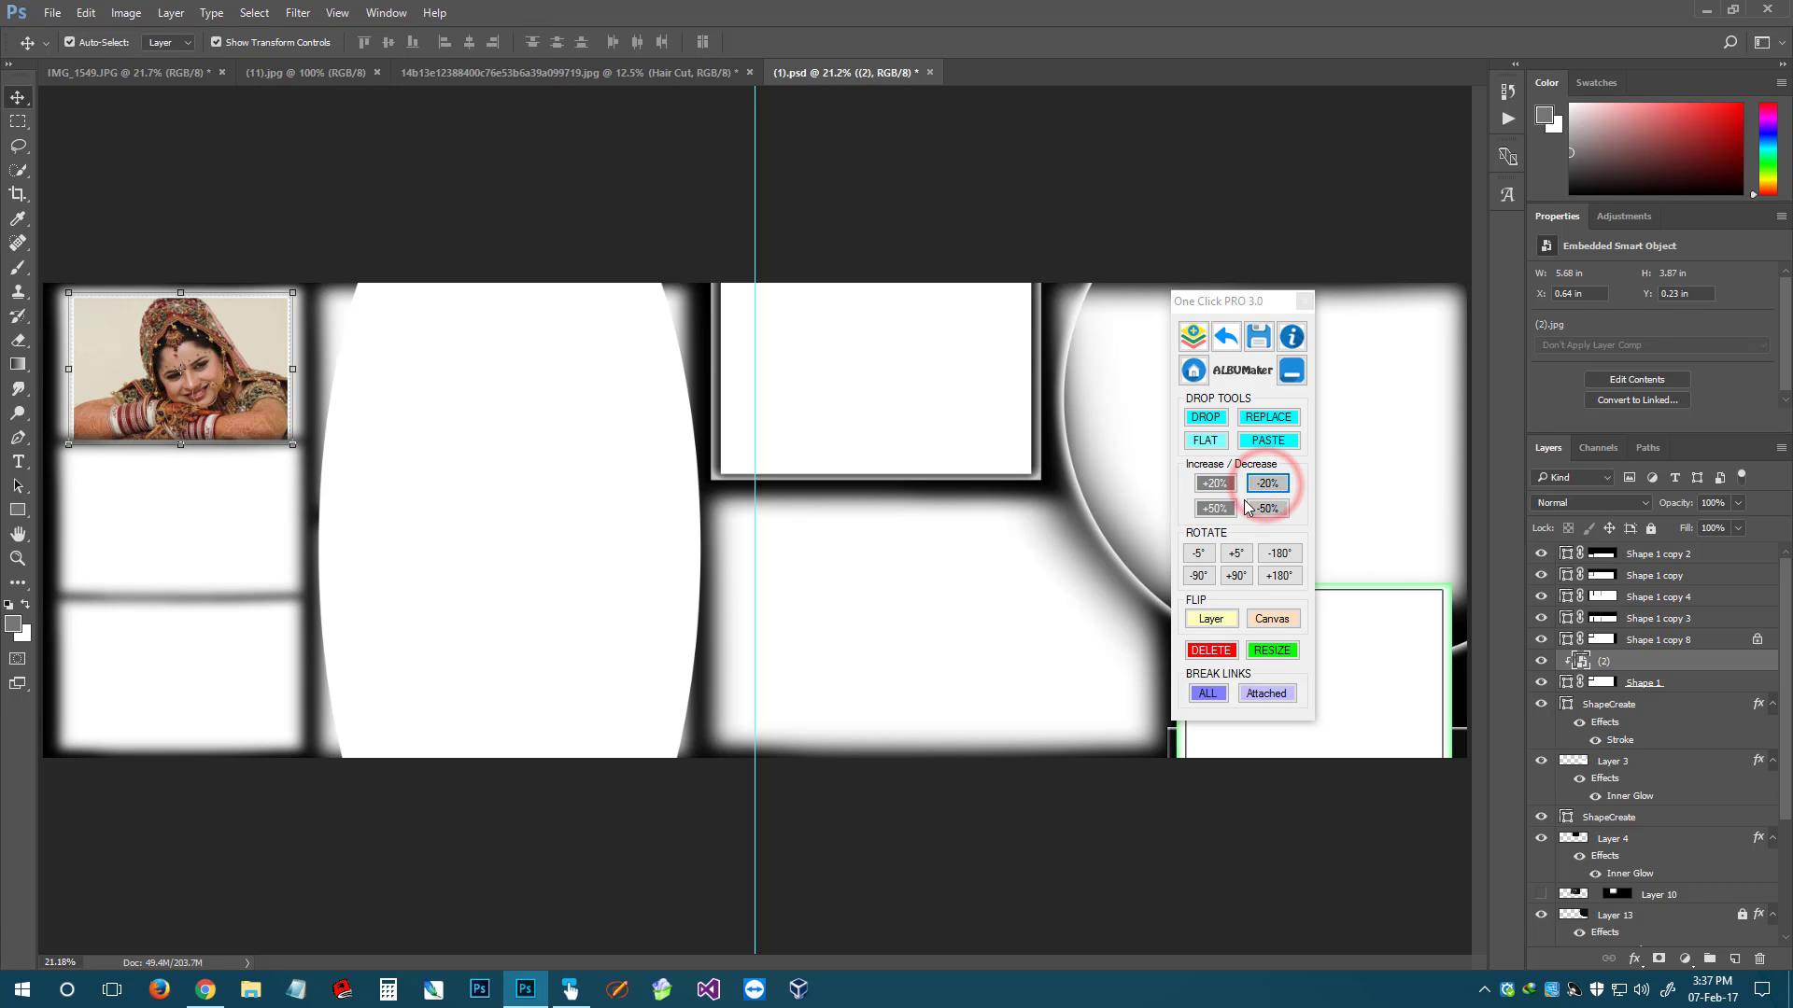
pyautogui.click(1216, 510)
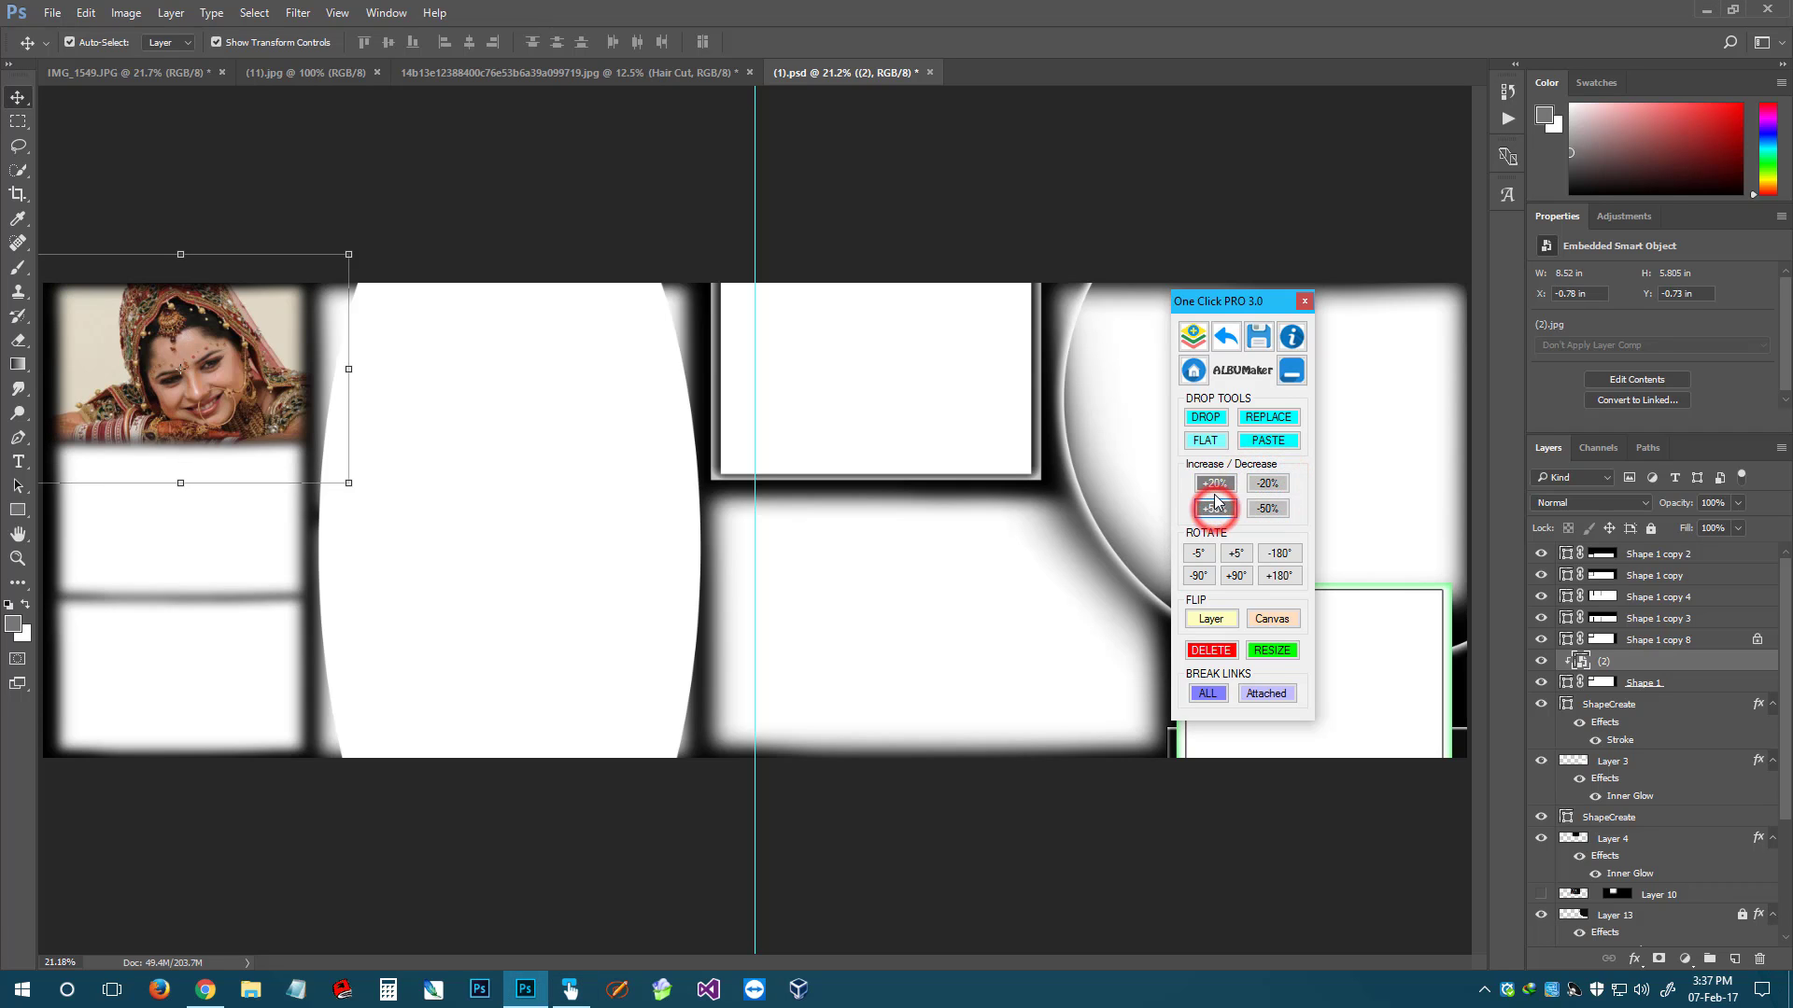
pyautogui.click(1212, 484)
pyautogui.click(1274, 489)
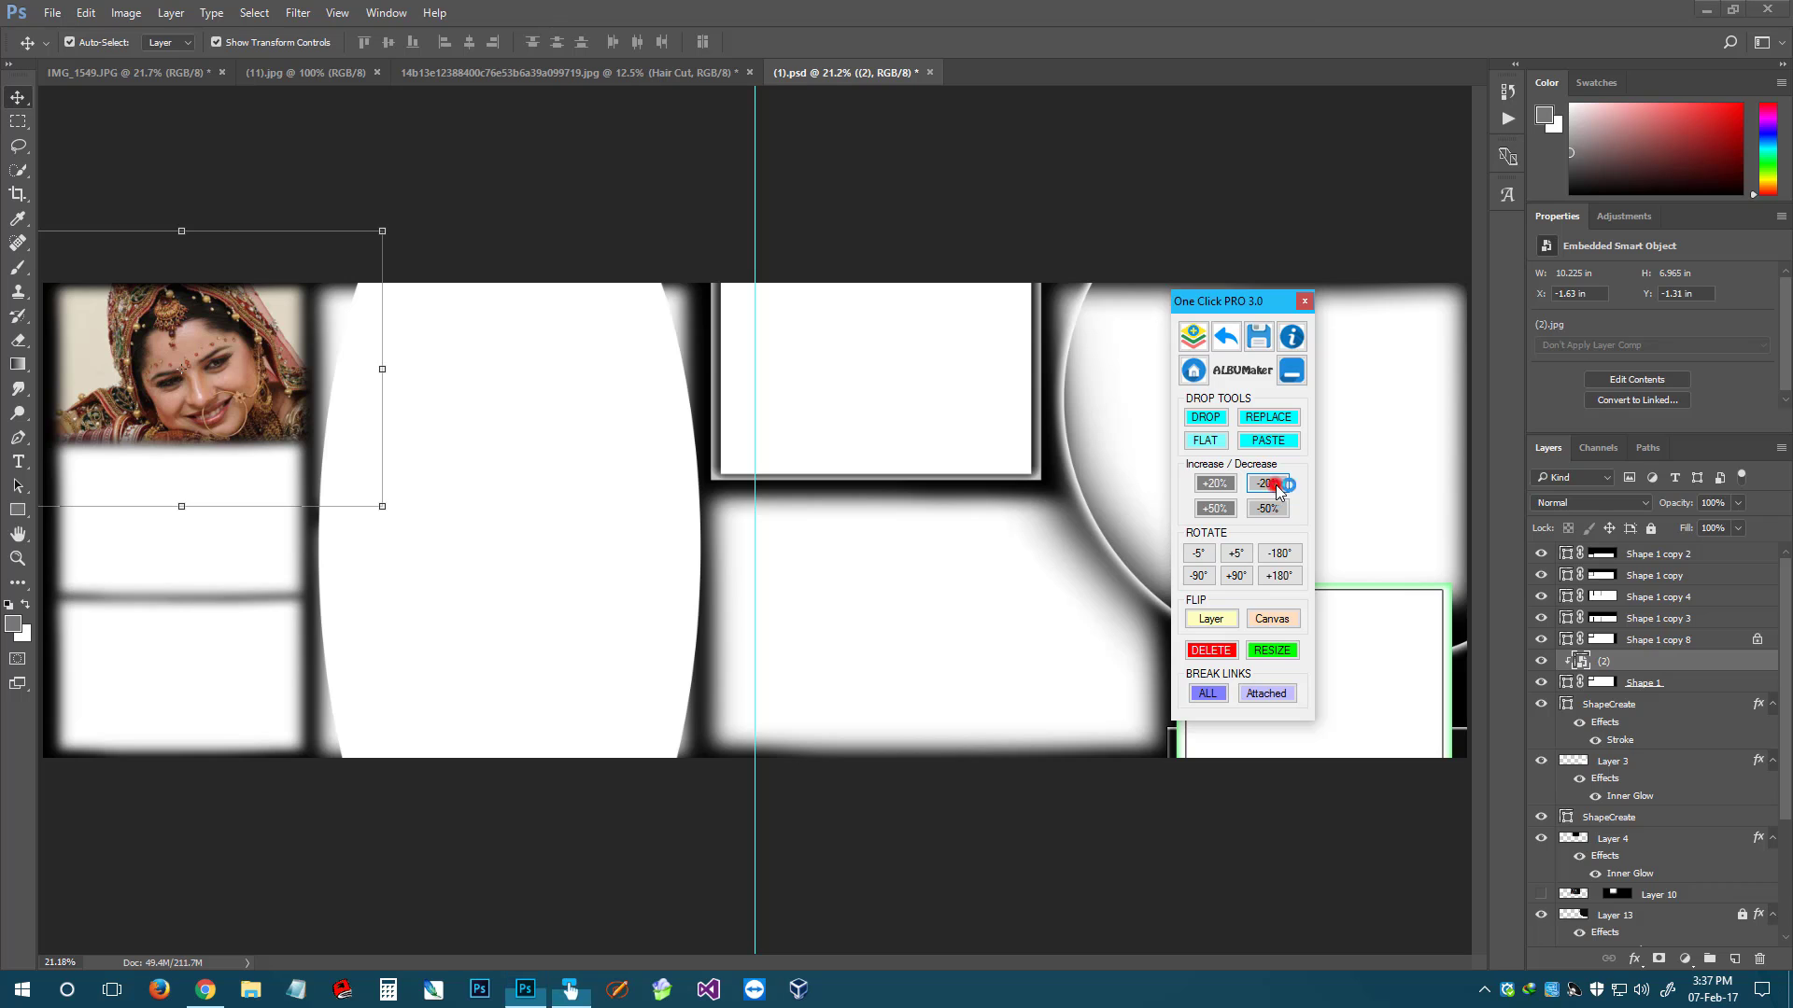
pyautogui.click(1275, 492)
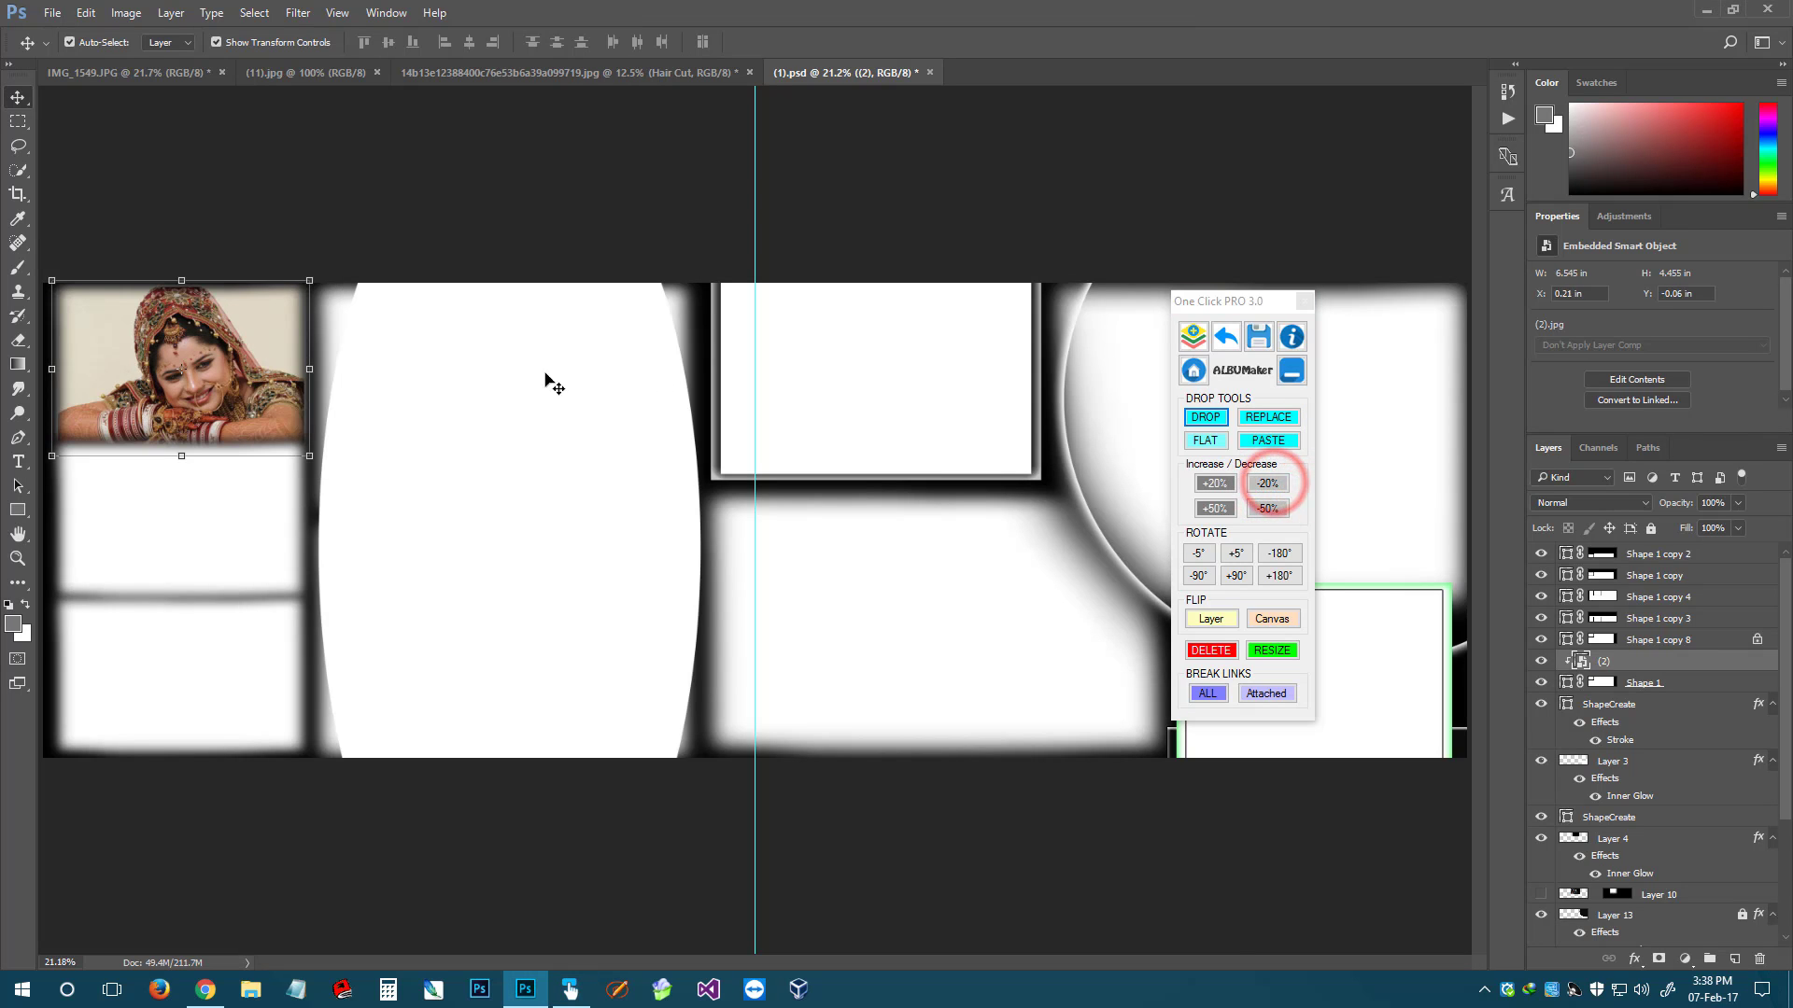
pyautogui.click(1199, 555)
pyautogui.click(1235, 556)
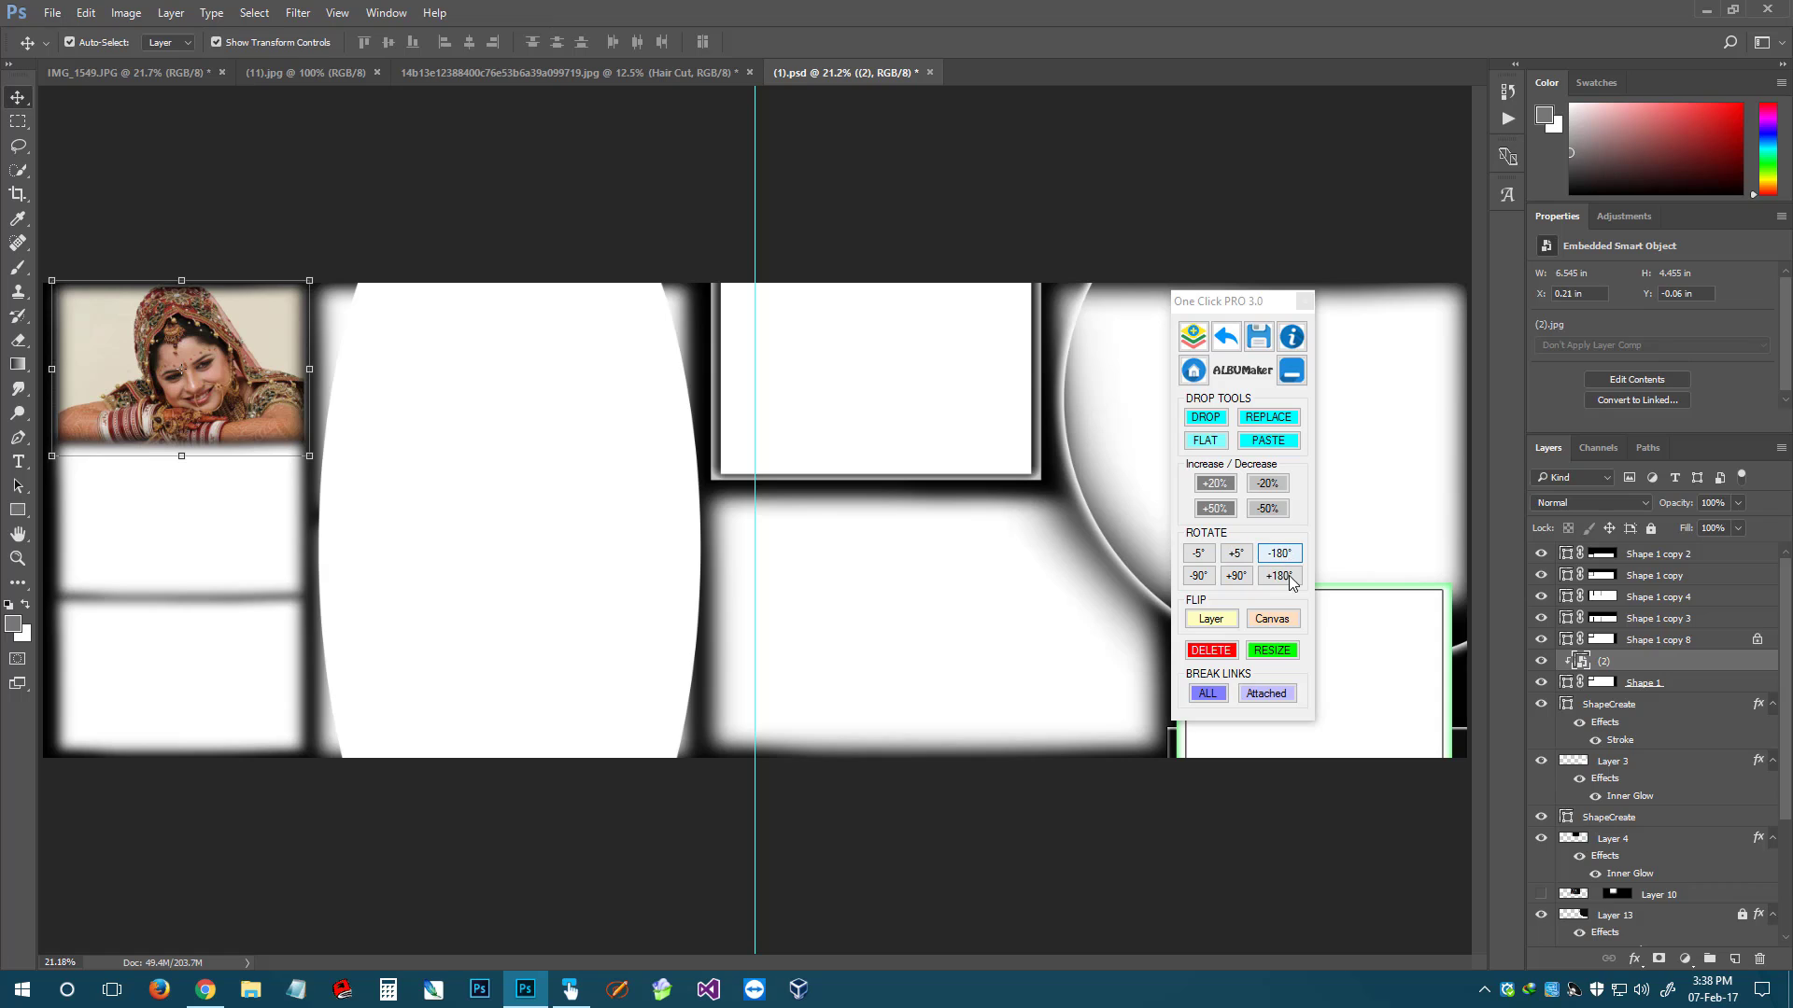
pyautogui.click(1286, 575)
pyautogui.click(1198, 553)
# Flip the whole album canvas with ALBUMaker and flip it back to its original orientation
pyautogui.click(1268, 619)
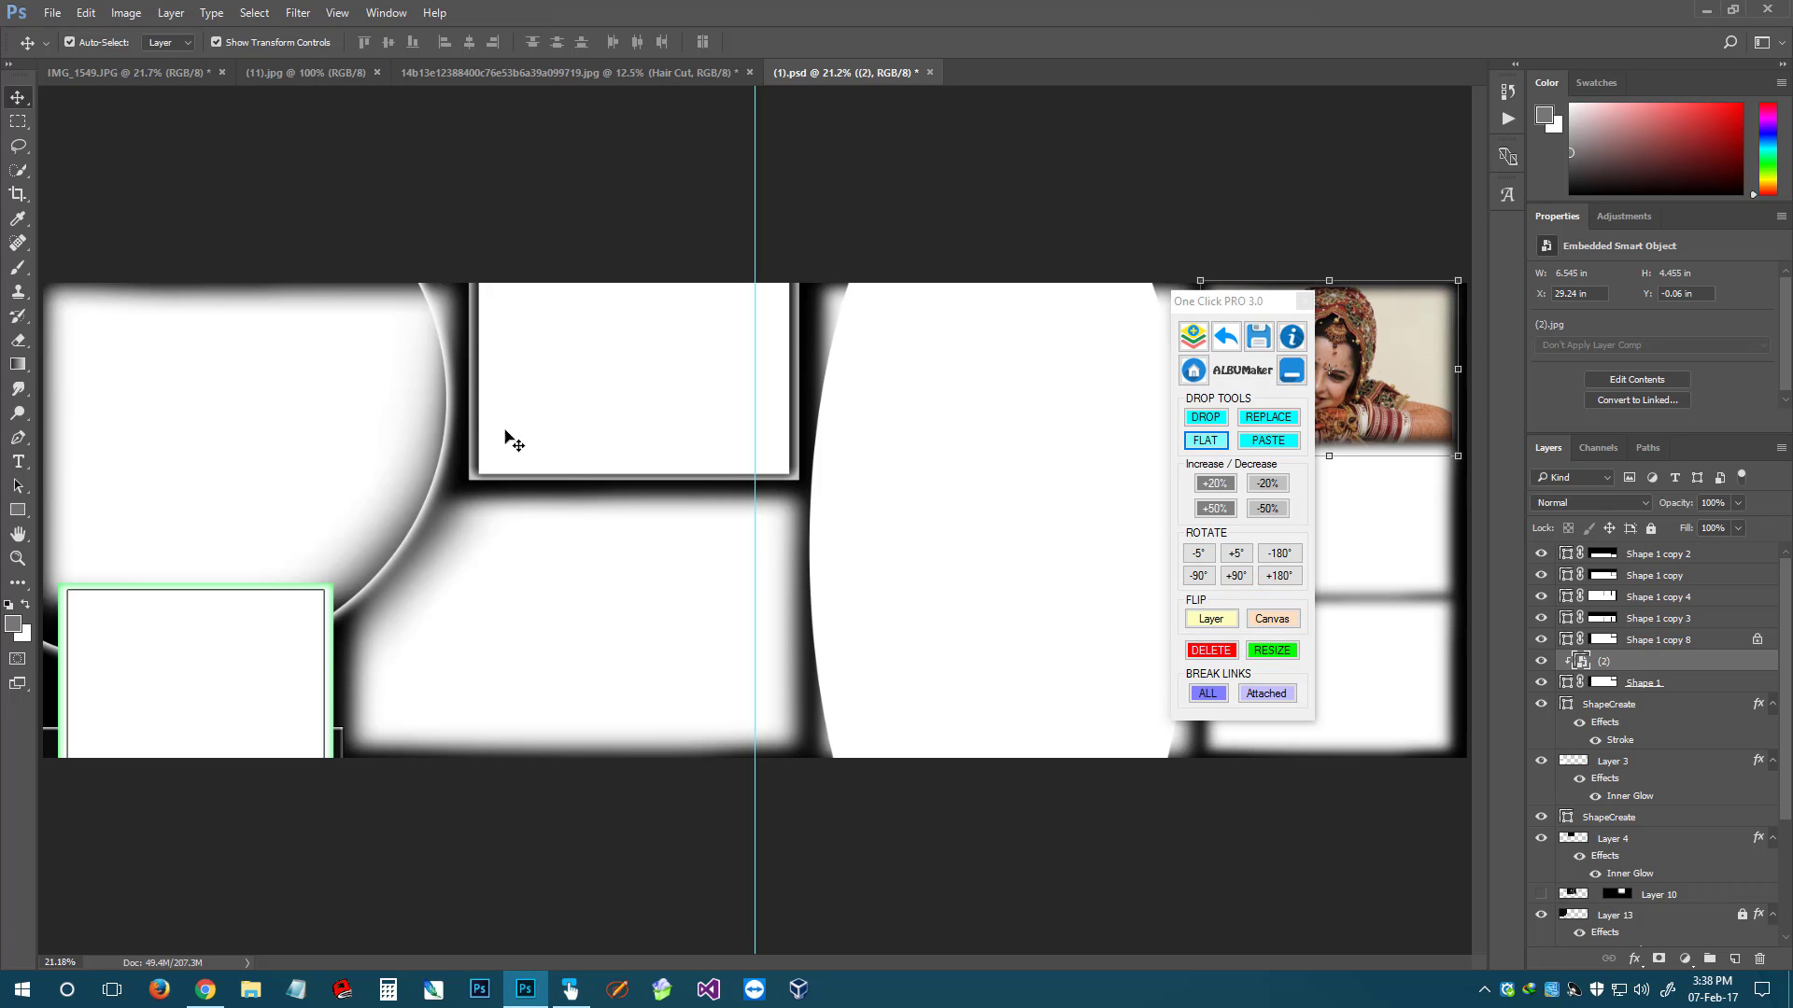
pyautogui.moveTo(1216, 302); pyautogui.dragTo(703, 297)
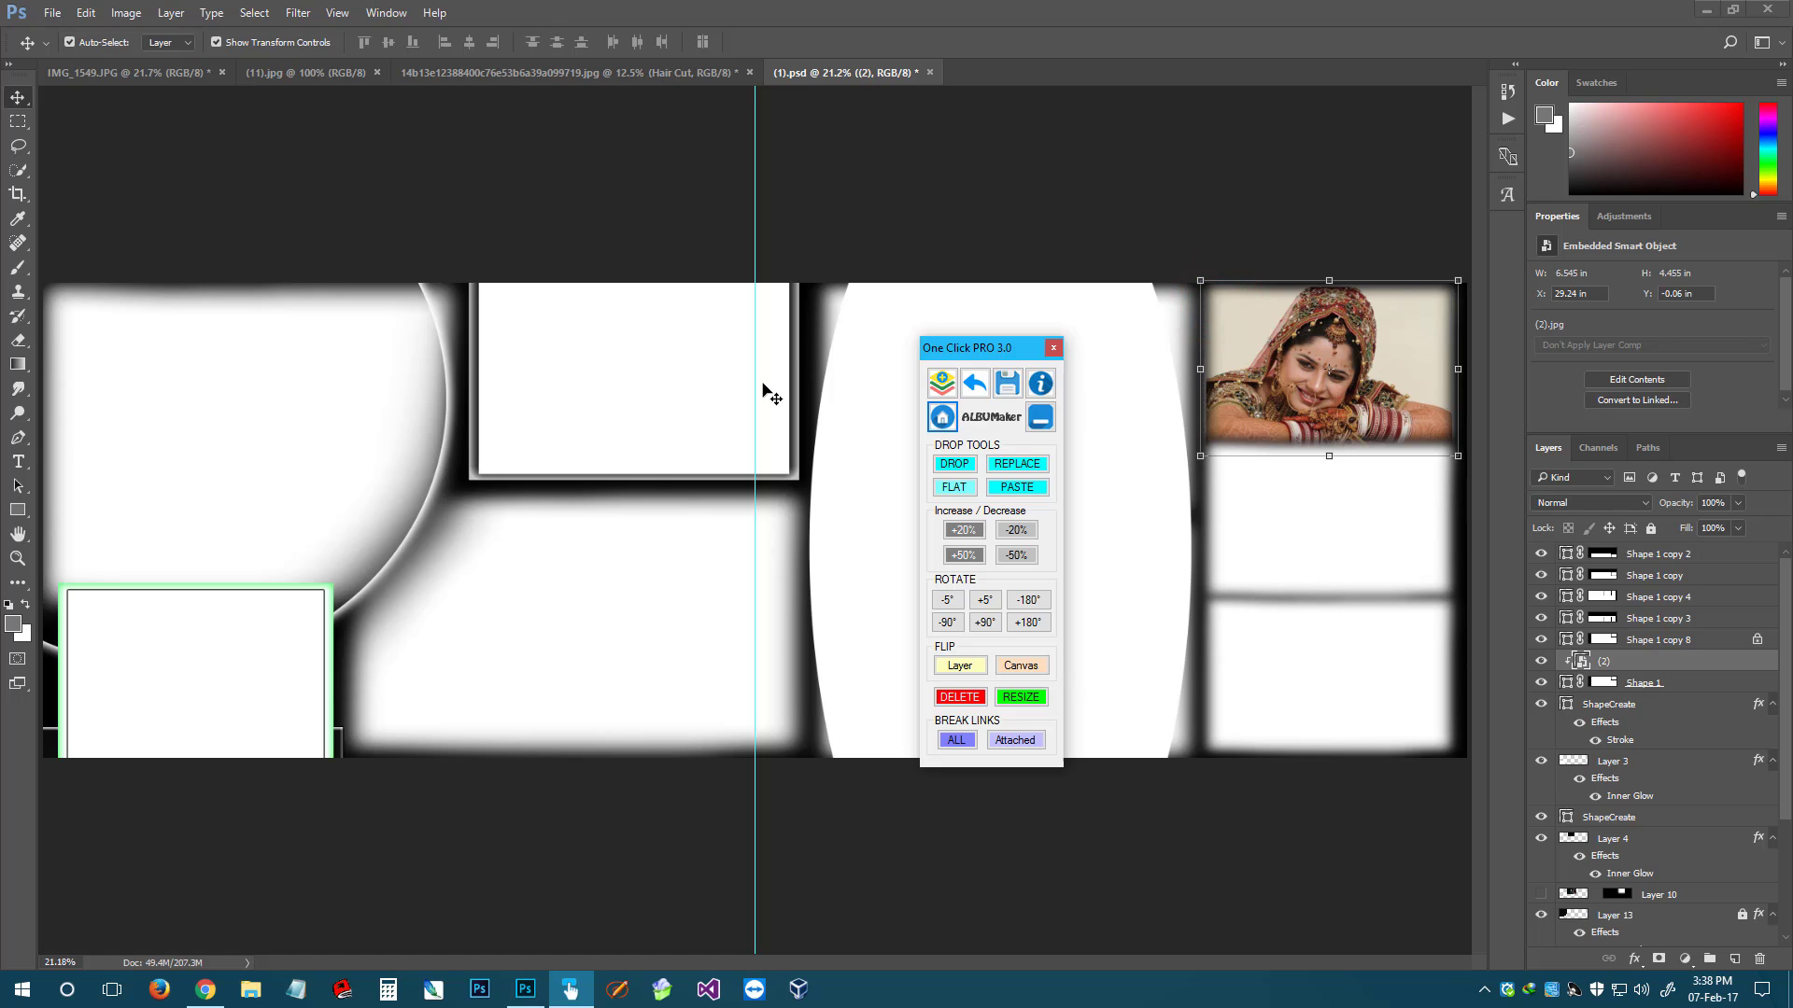
pyautogui.click(1022, 667)
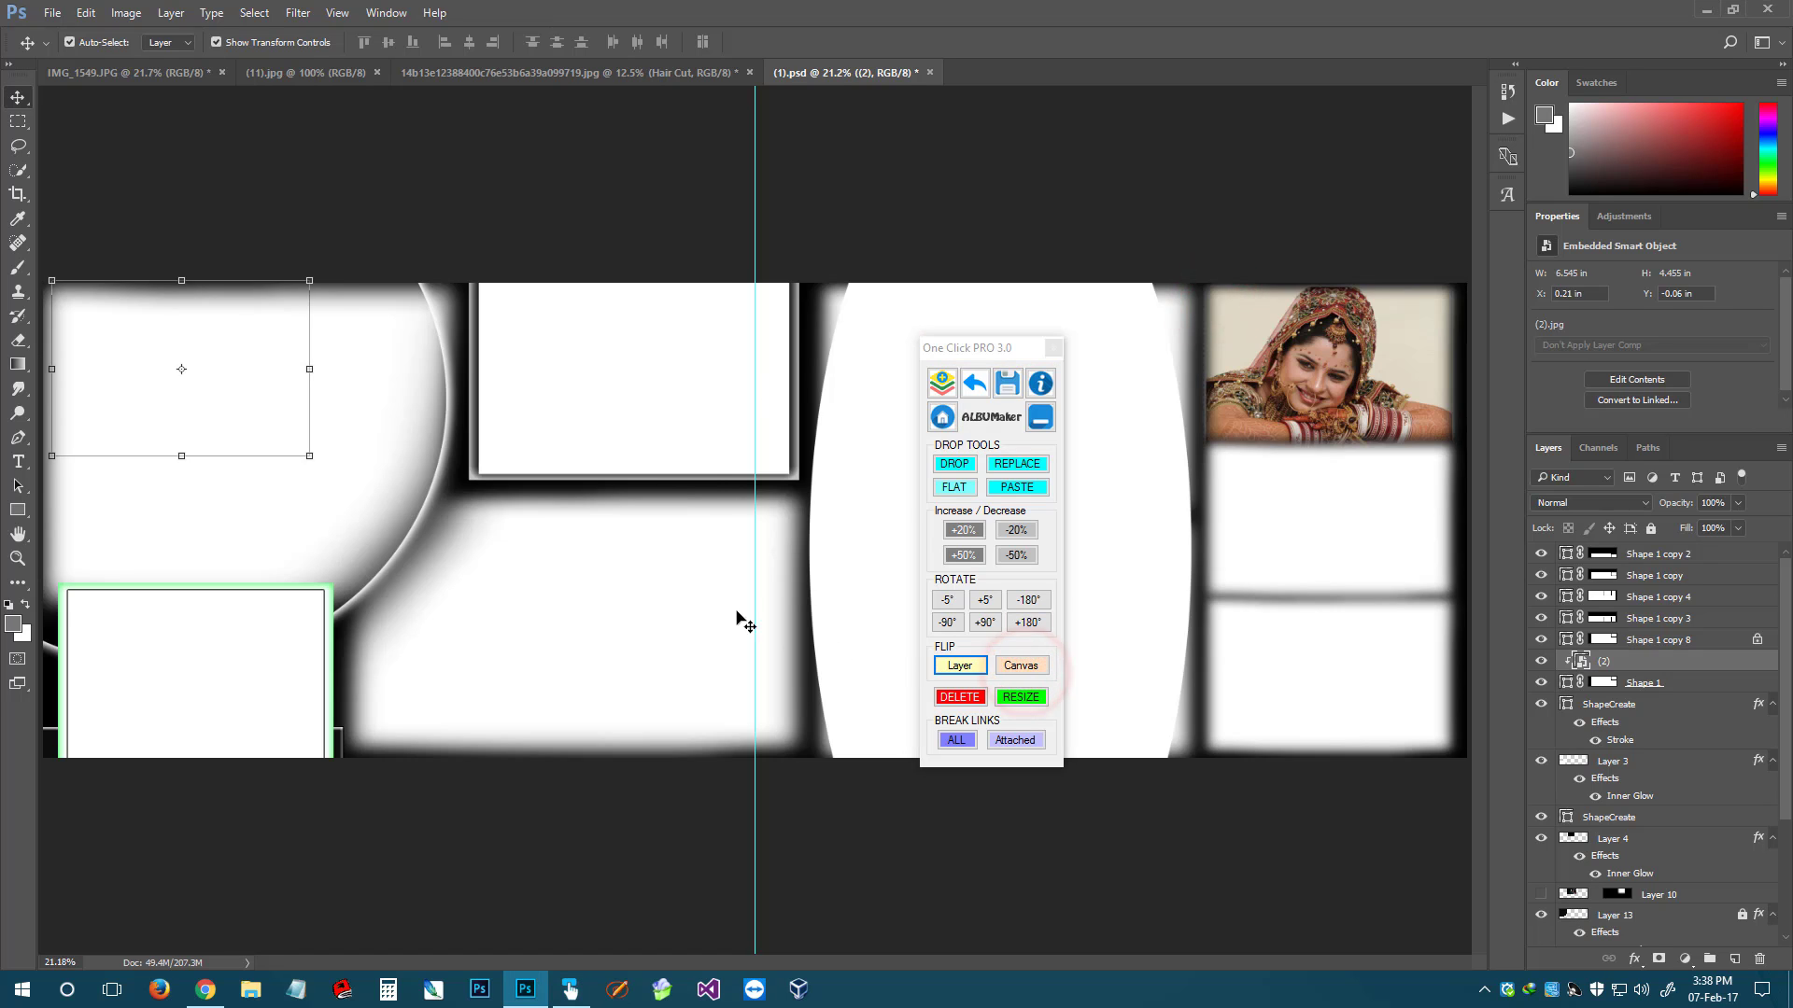
# Try ALBUMaker's layer flip and delete on the bride photo, undoing each change
pyautogui.click(213, 401)
pyautogui.click(959, 665)
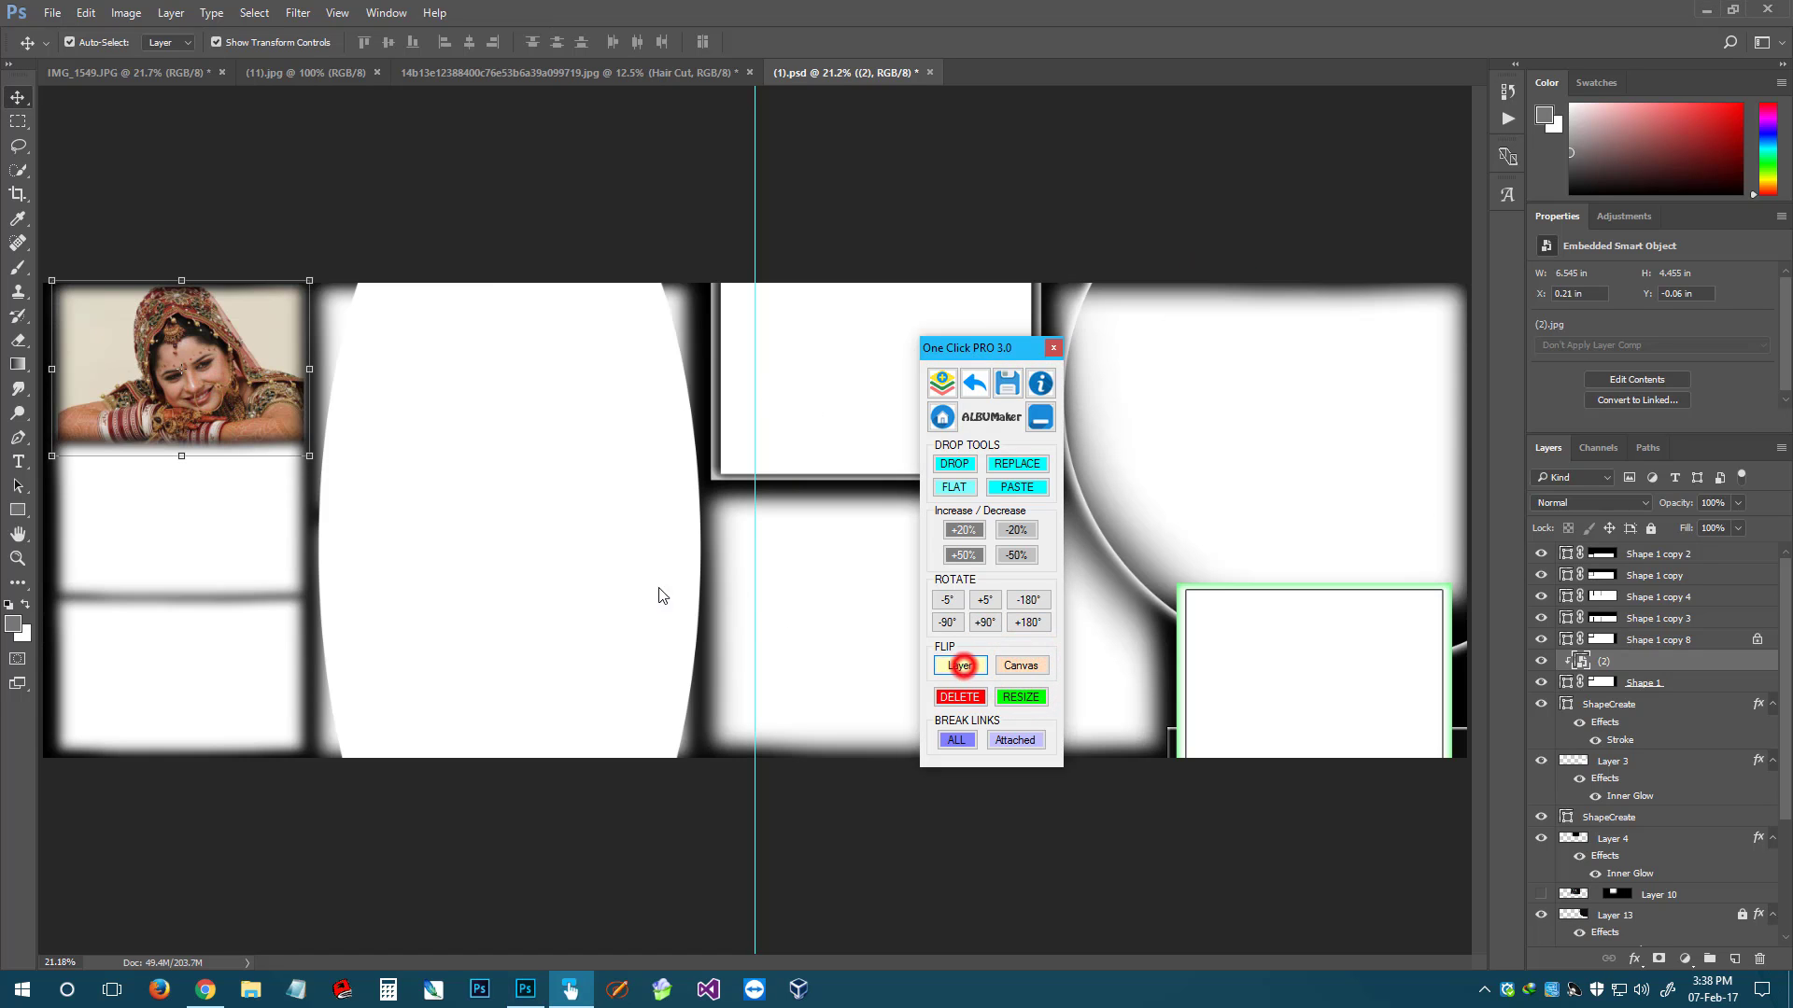
pyautogui.press('ctrl')
pyautogui.hotkey('ctrl', 'z')
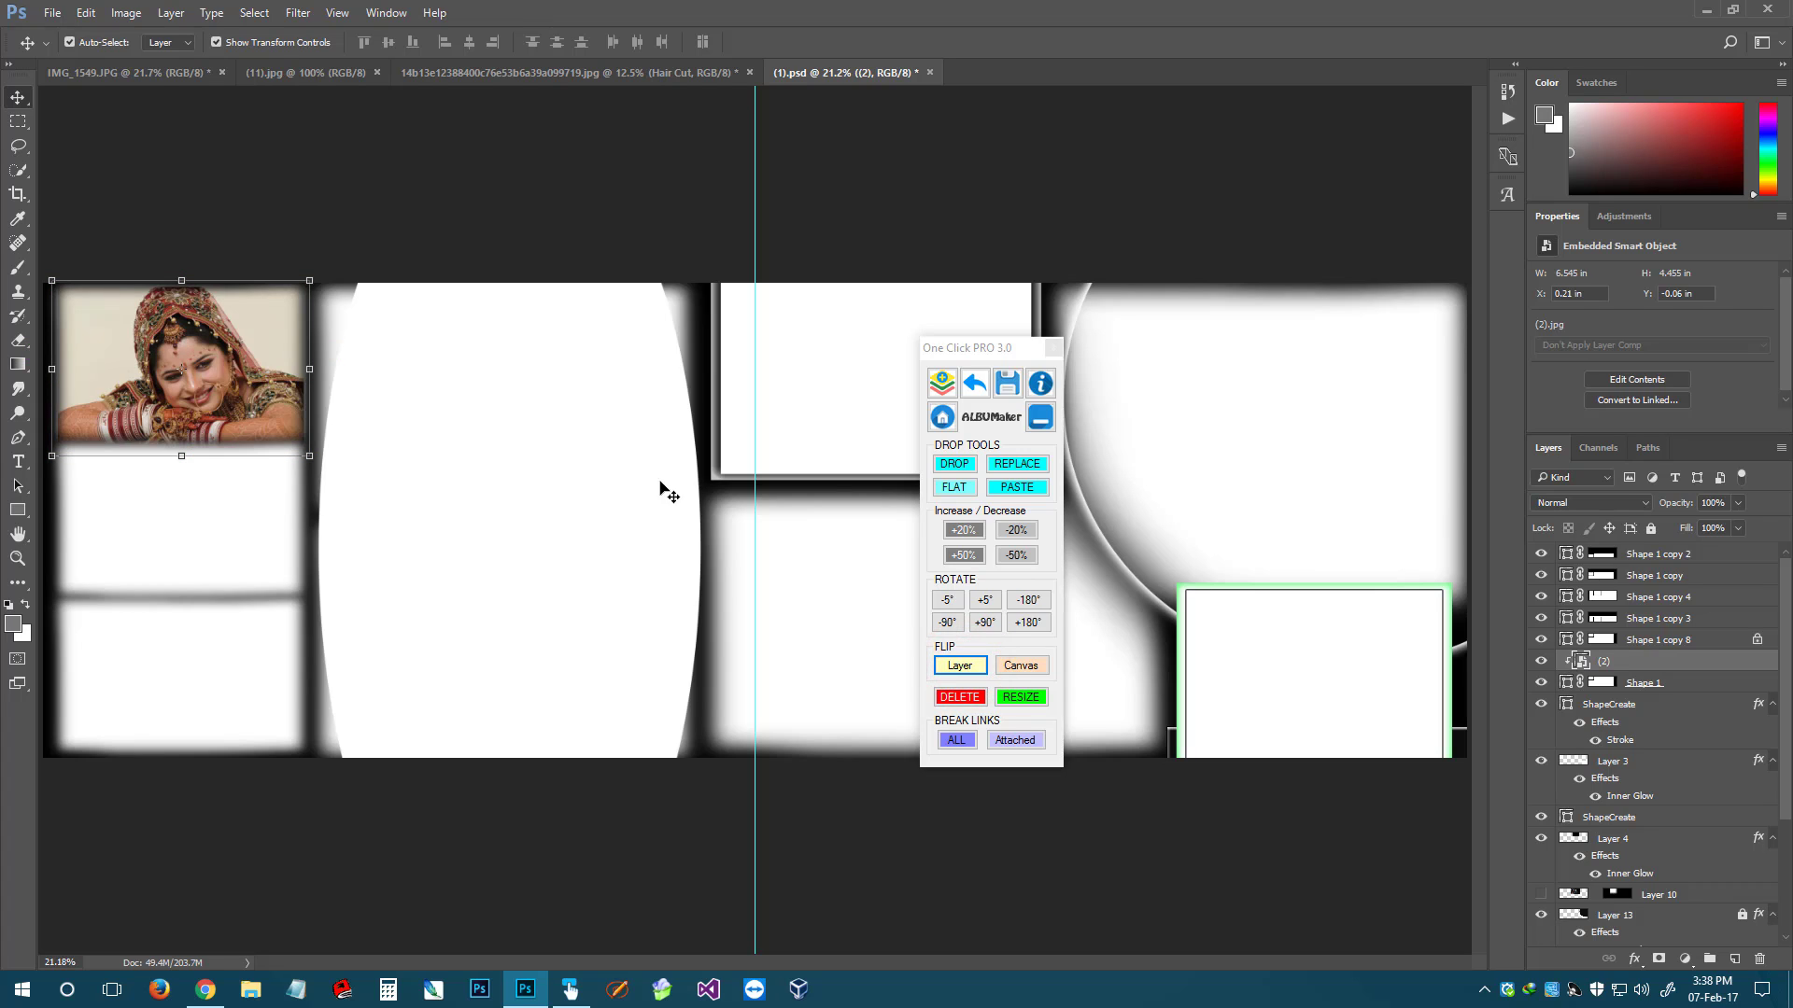
pyautogui.click(962, 697)
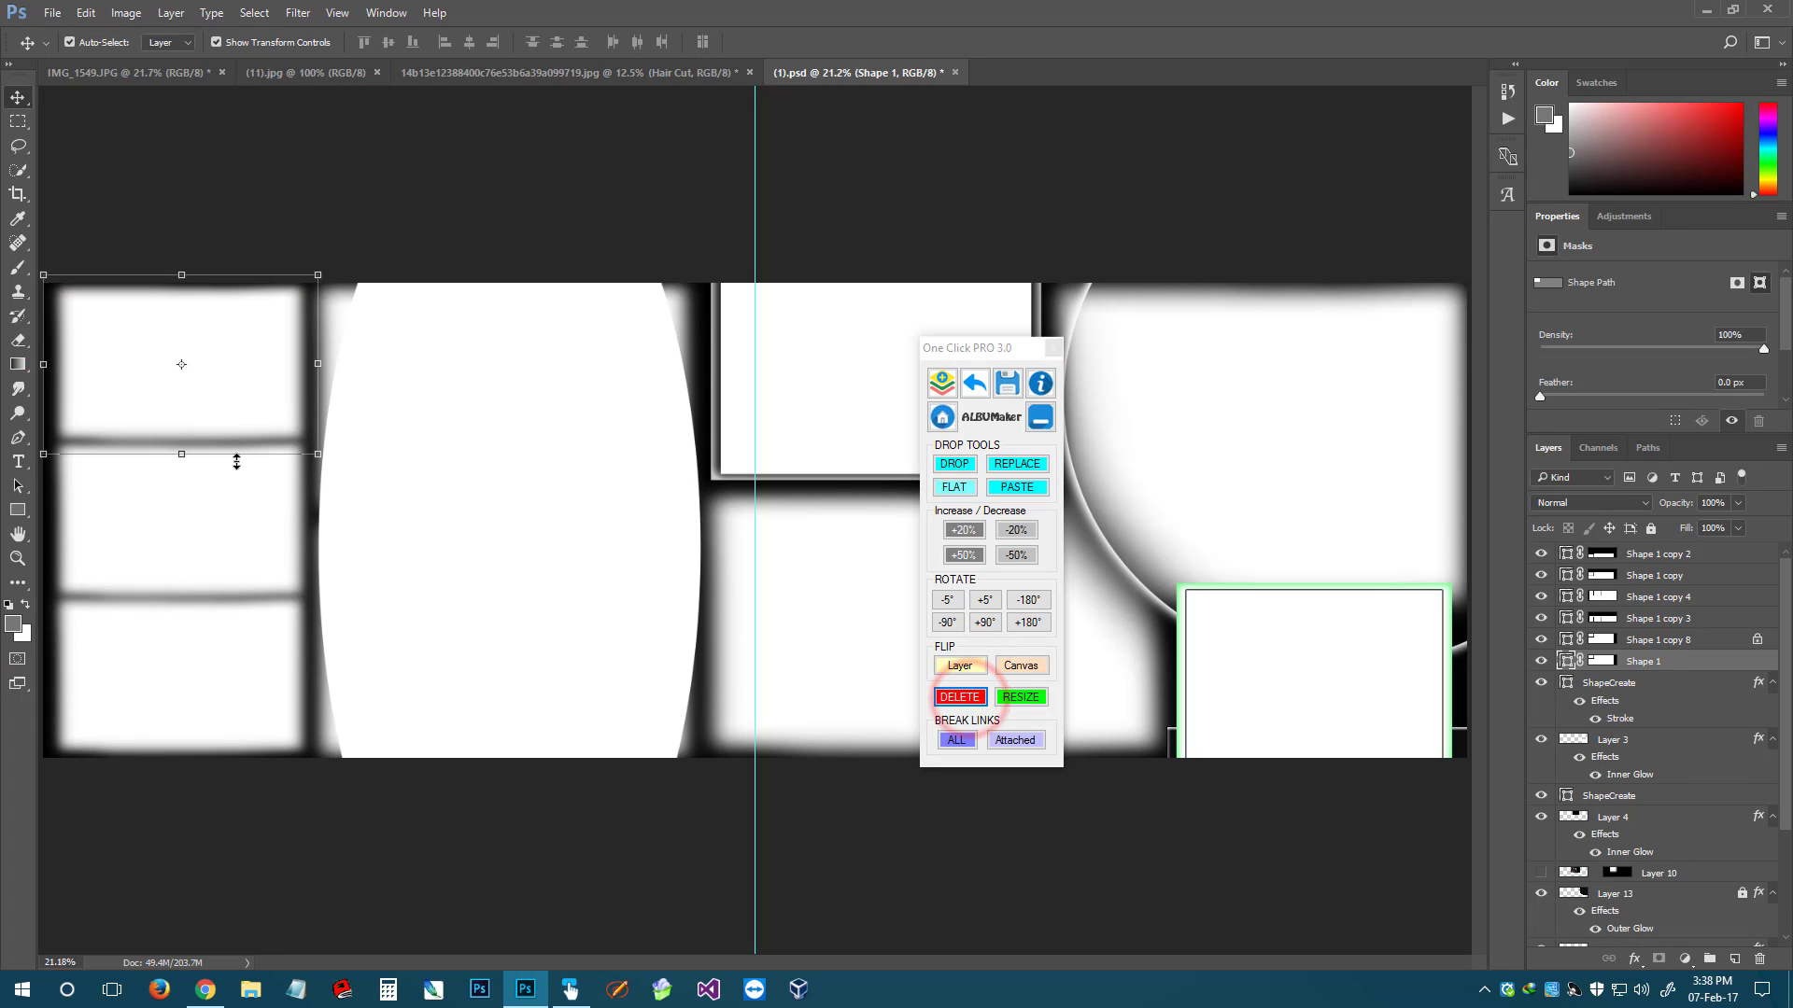
pyautogui.hotkey('ctrl', 'z')
# Enlarge the bride photo slightly with ALBUMaker's Resize to about 6.61 by 4.5 in
pyautogui.click(1024, 700)
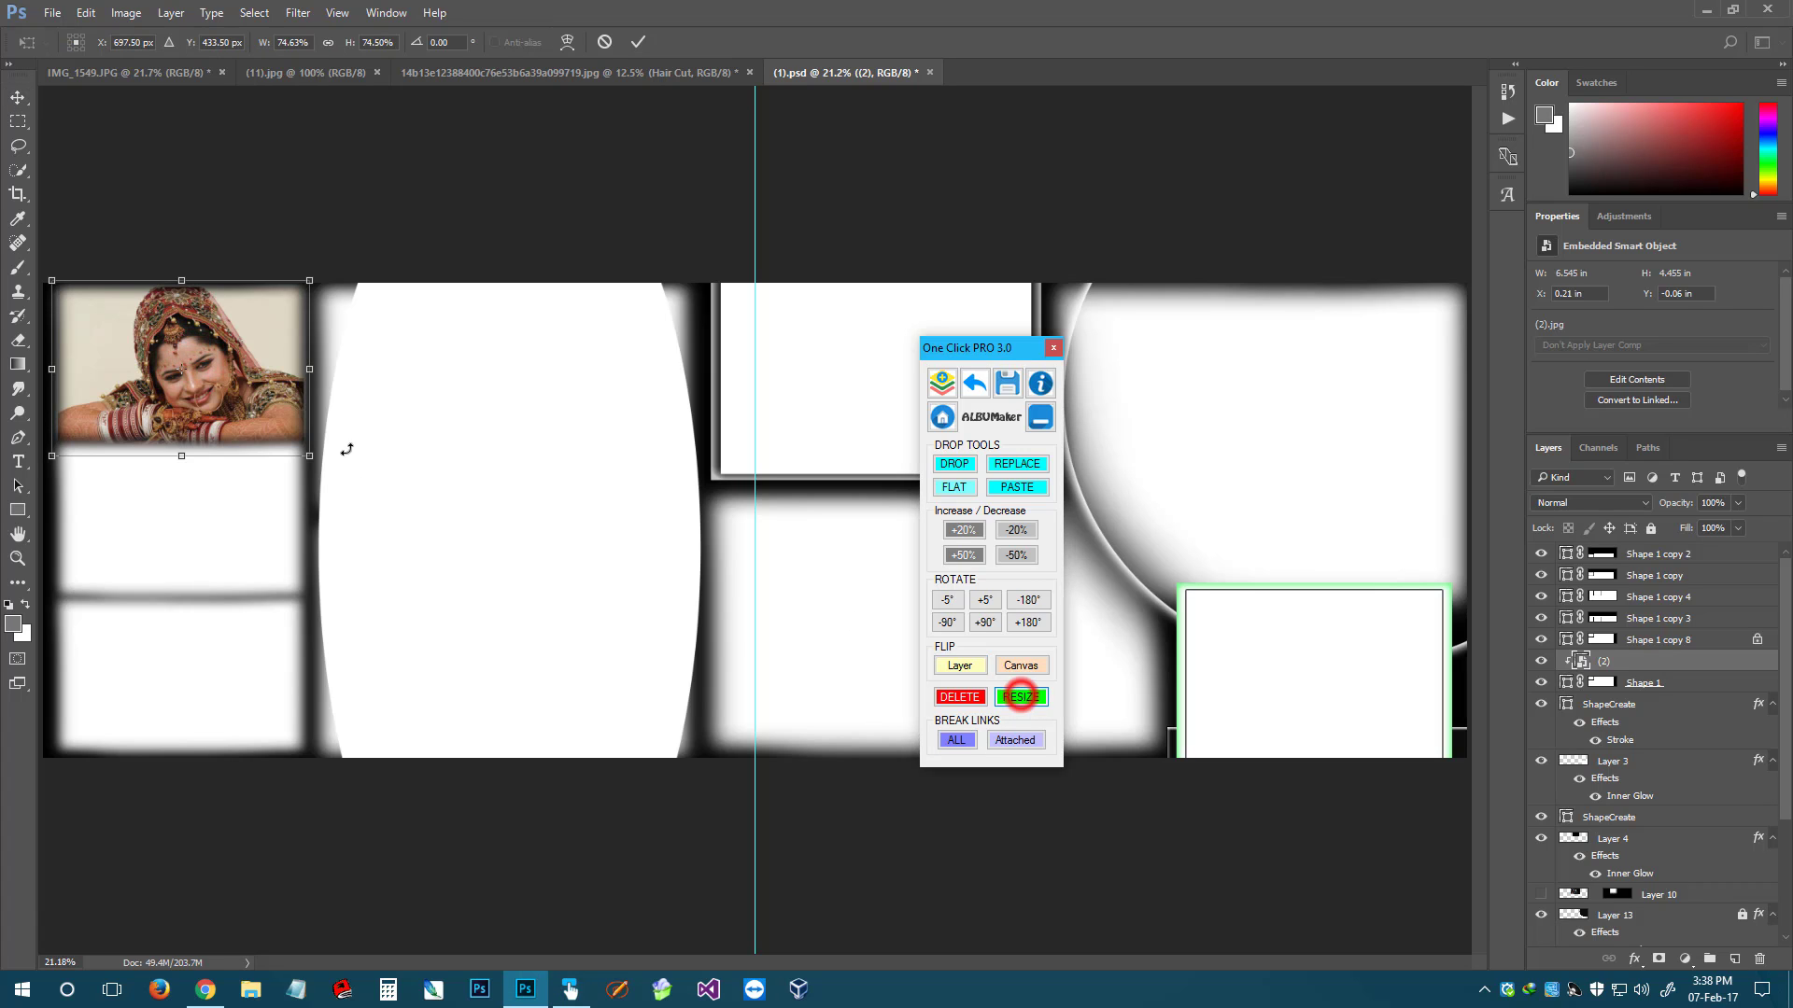
pyautogui.moveTo(306, 451); pyautogui.dragTo(312, 452)
pyautogui.press('Return')
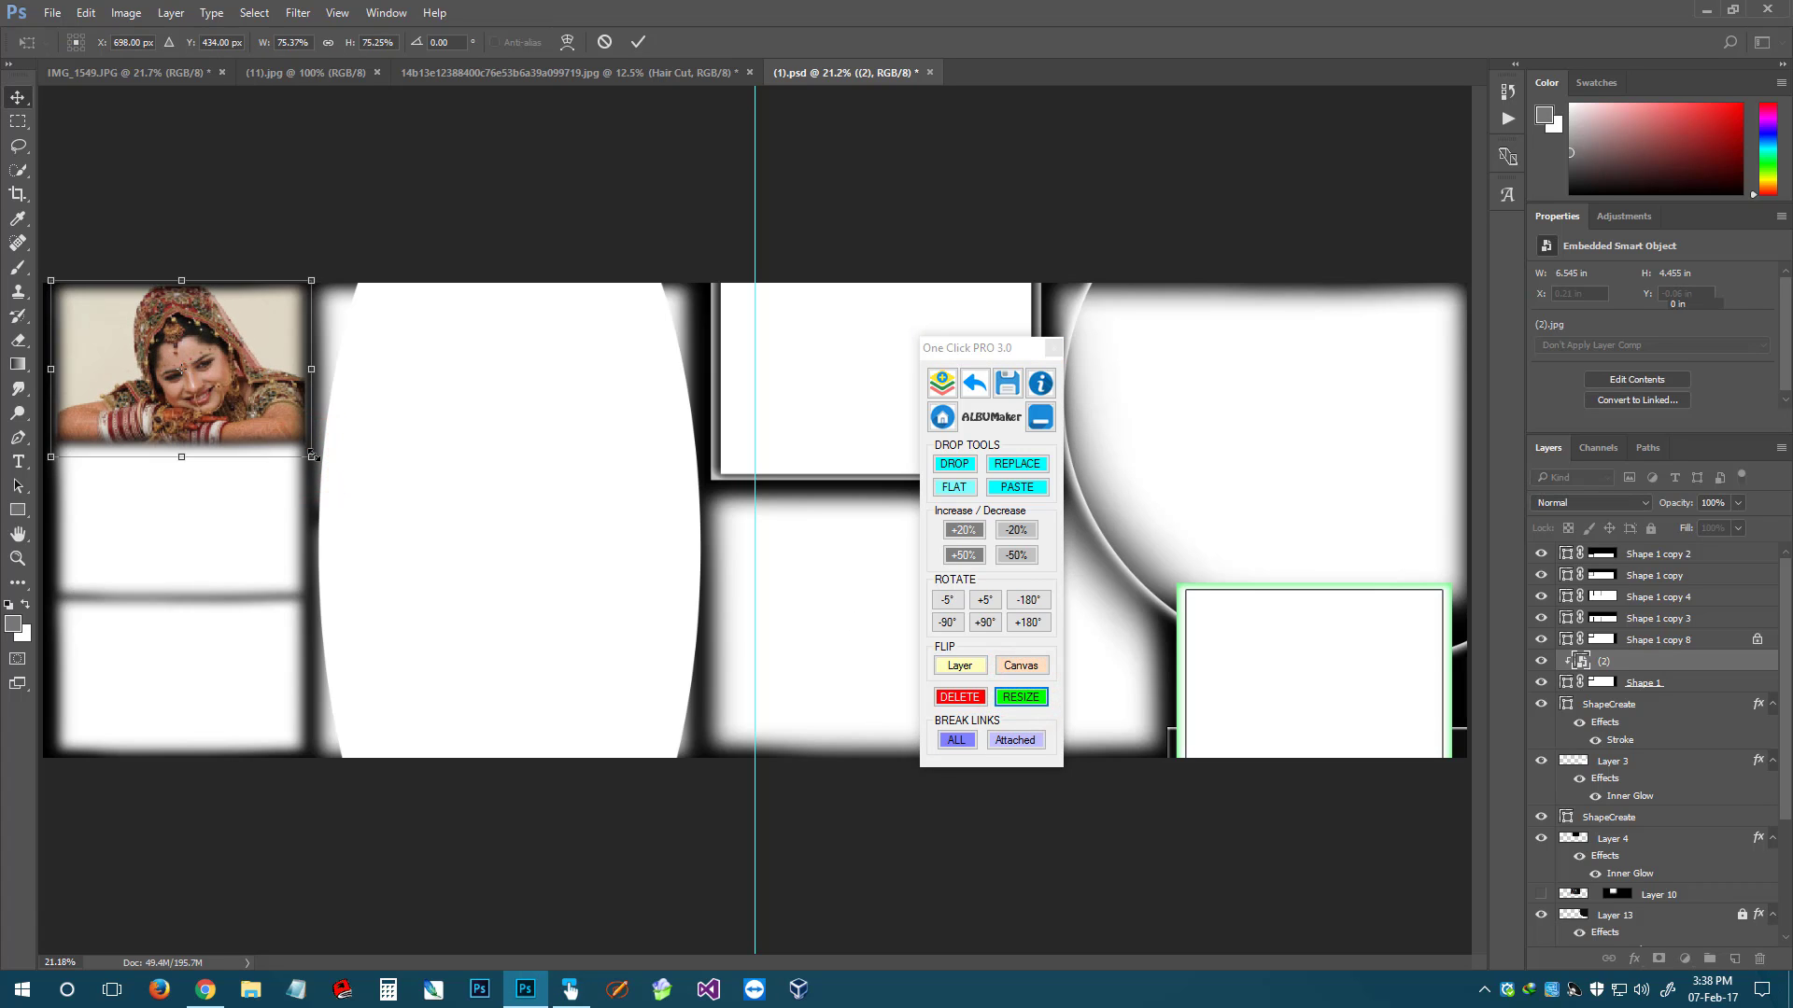
pyautogui.click(945, 734)
pyautogui.click(960, 697)
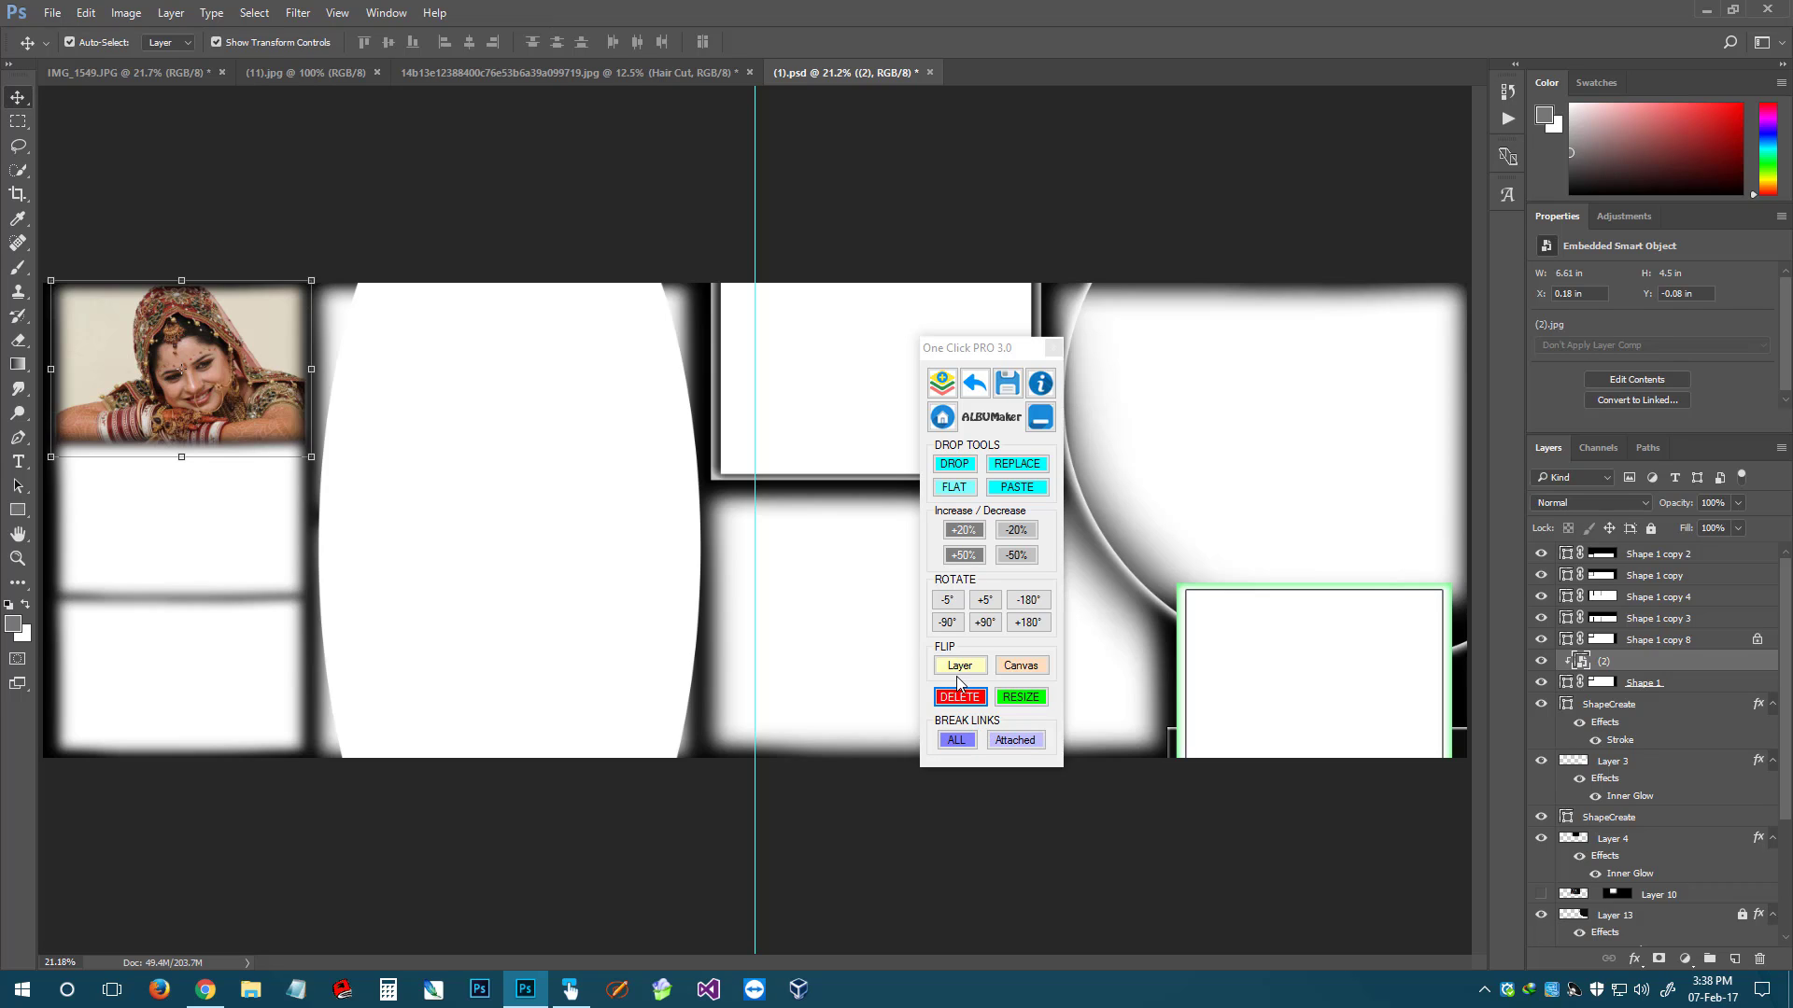
pyautogui.click(943, 738)
pyautogui.click(1016, 699)
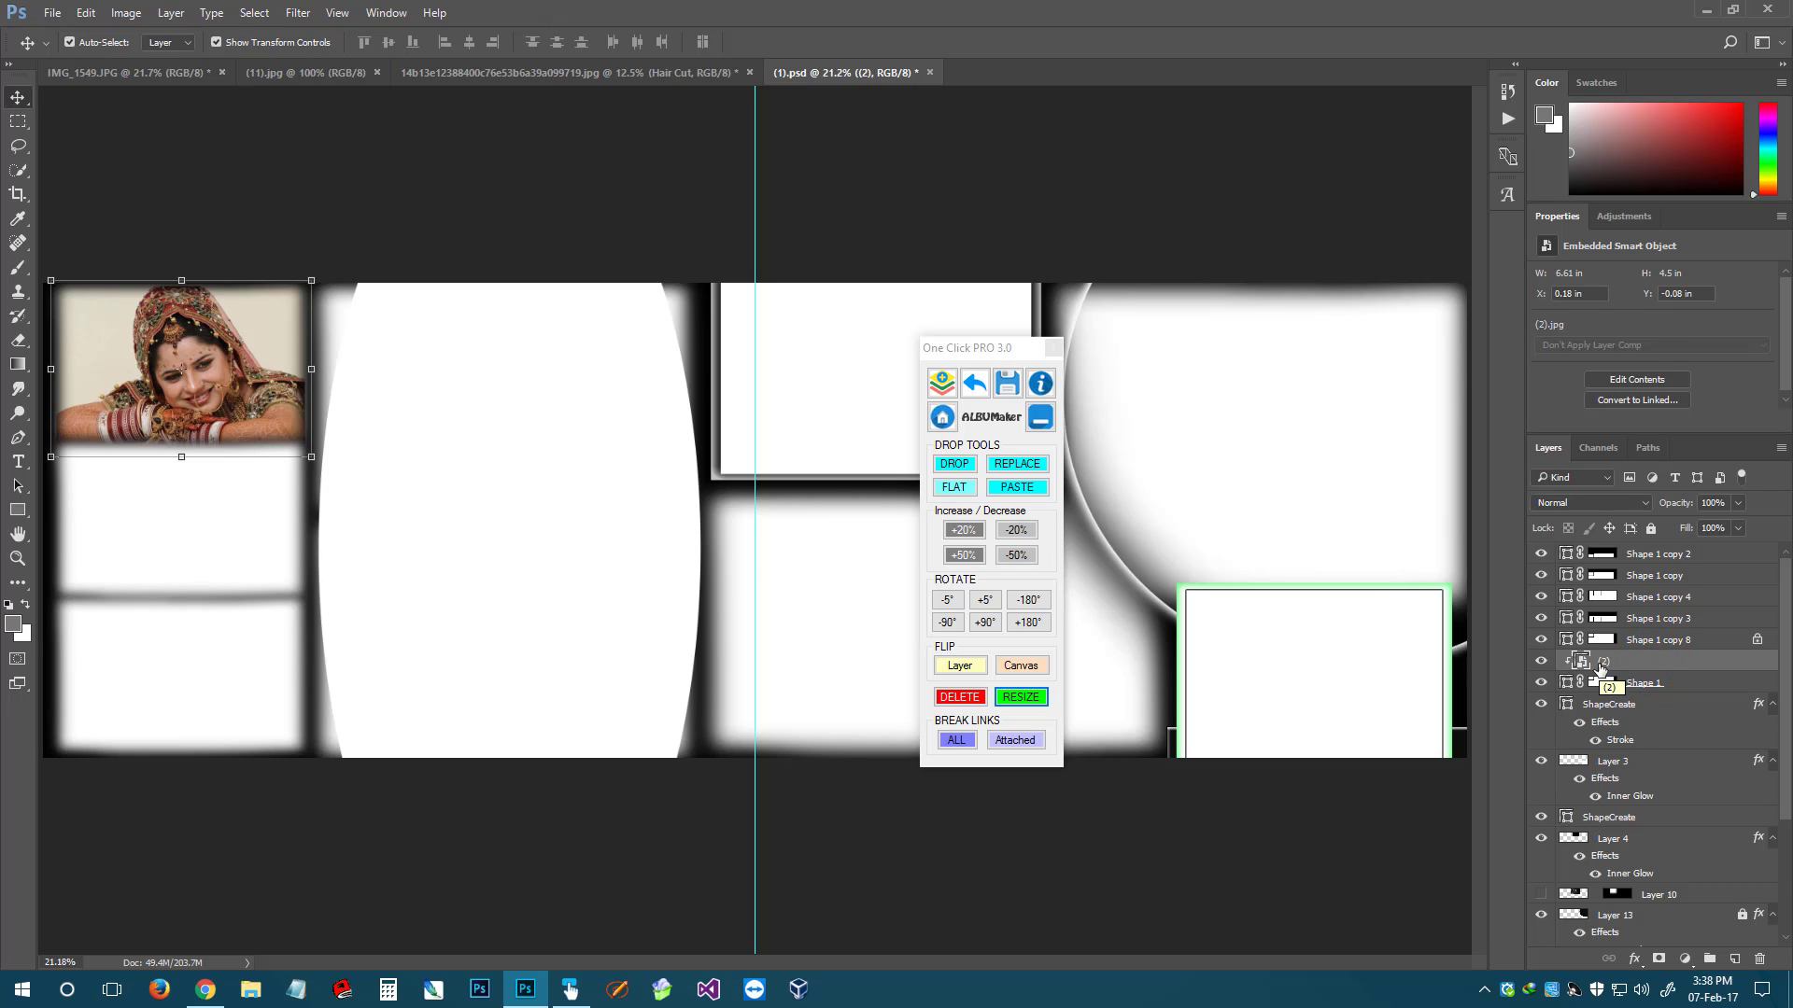
pyautogui.click(1013, 741)
pyautogui.click(992, 626)
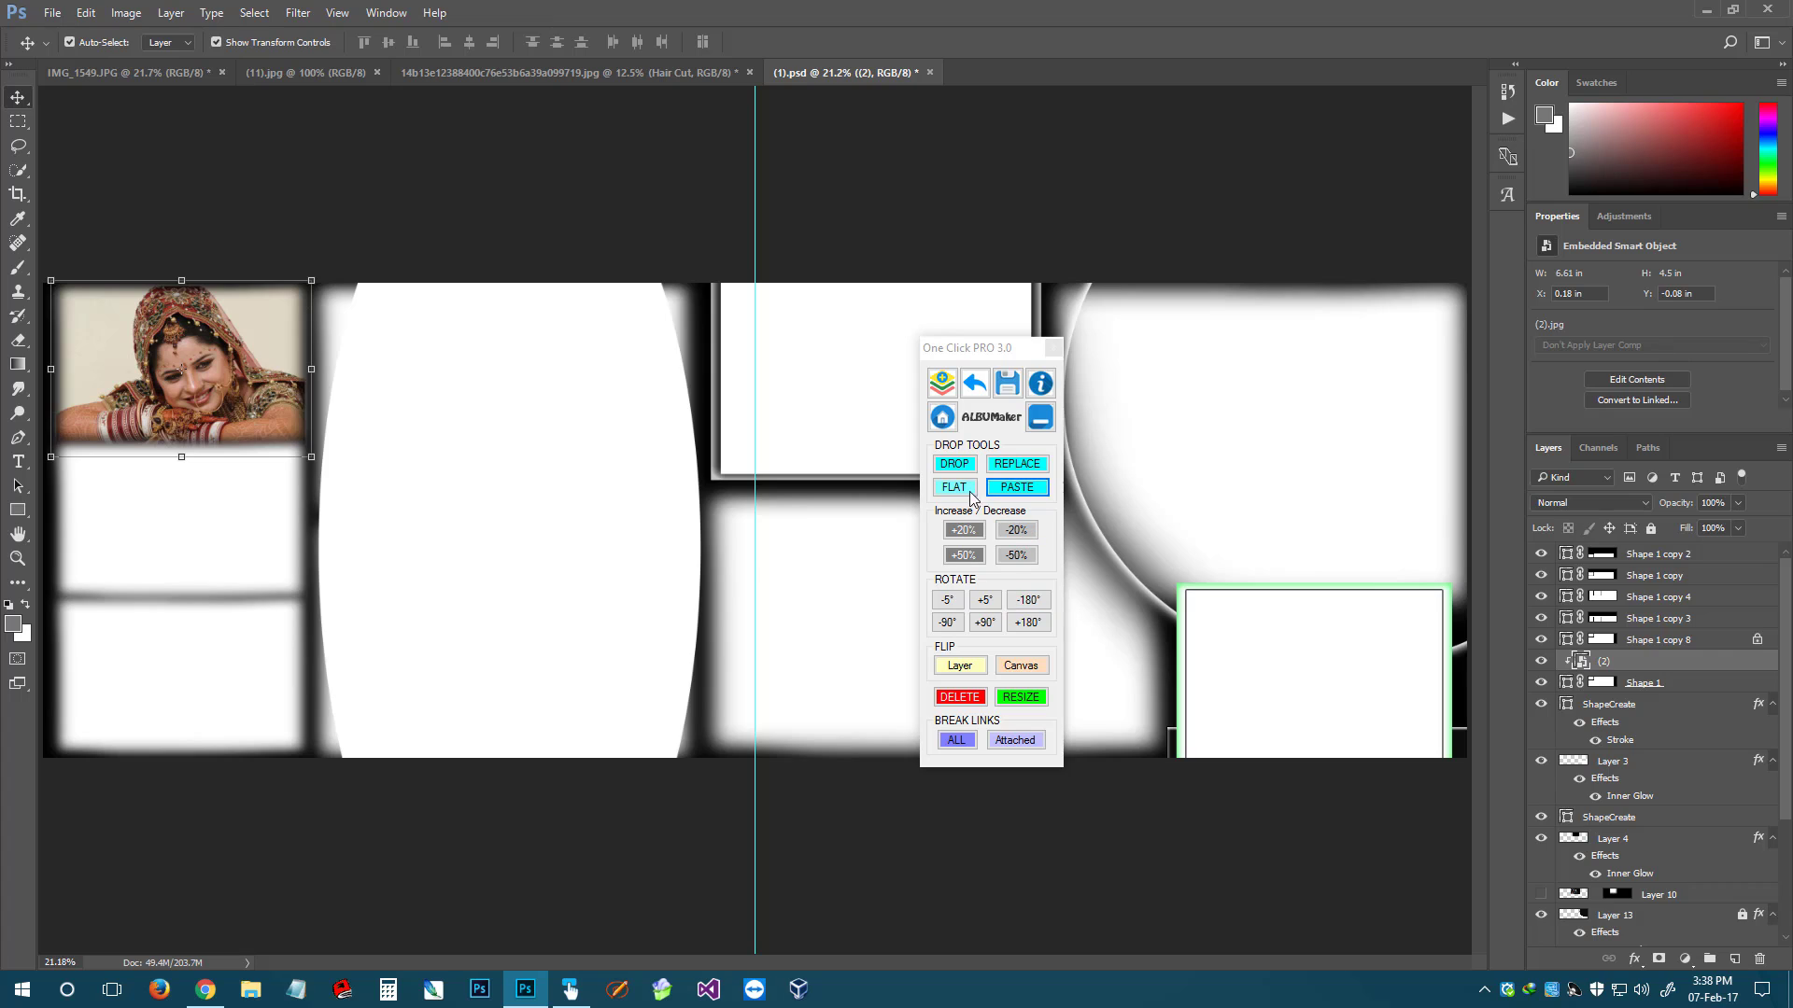
pyautogui.click(954, 490)
pyautogui.click(1015, 467)
pyautogui.click(1016, 489)
pyautogui.click(947, 599)
pyautogui.click(1032, 464)
pyautogui.click(945, 549)
pyautogui.click(989, 487)
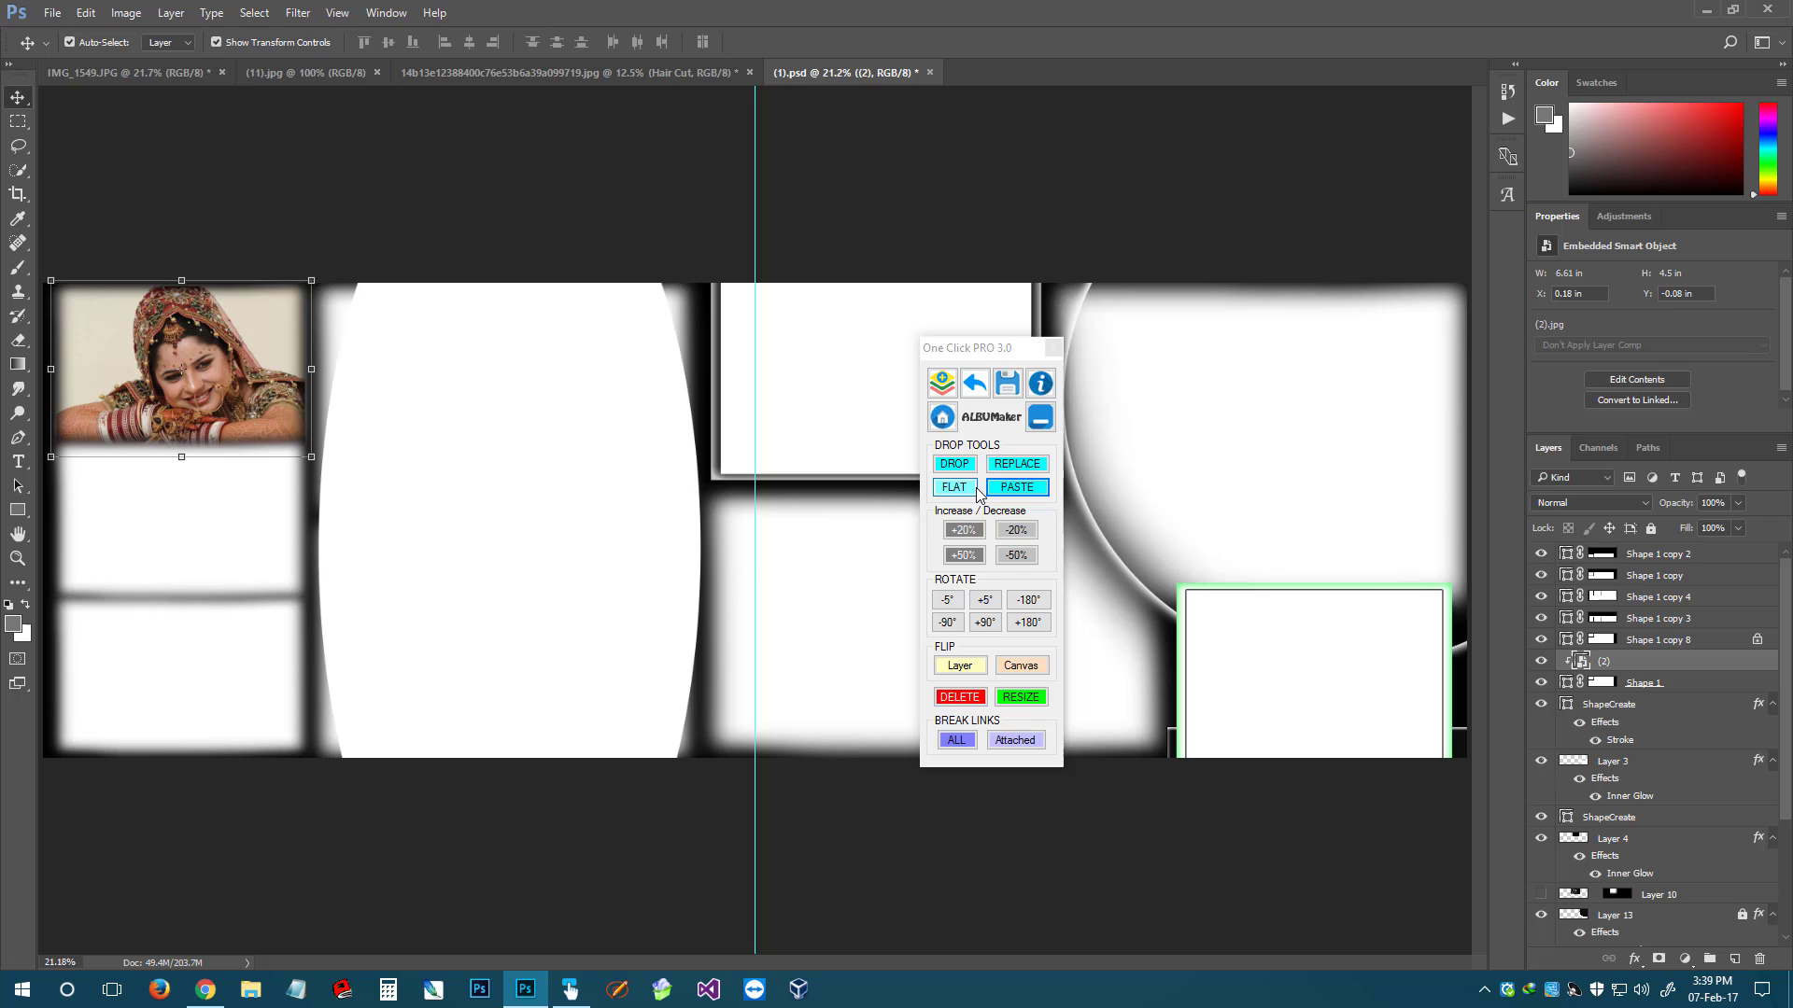
pyautogui.click(1037, 494)
pyautogui.click(954, 491)
# Drop (5).jpg into the middle frame of the three-frame column and scale it to about 7.43 by 4.95 in
pyautogui.click(167, 513)
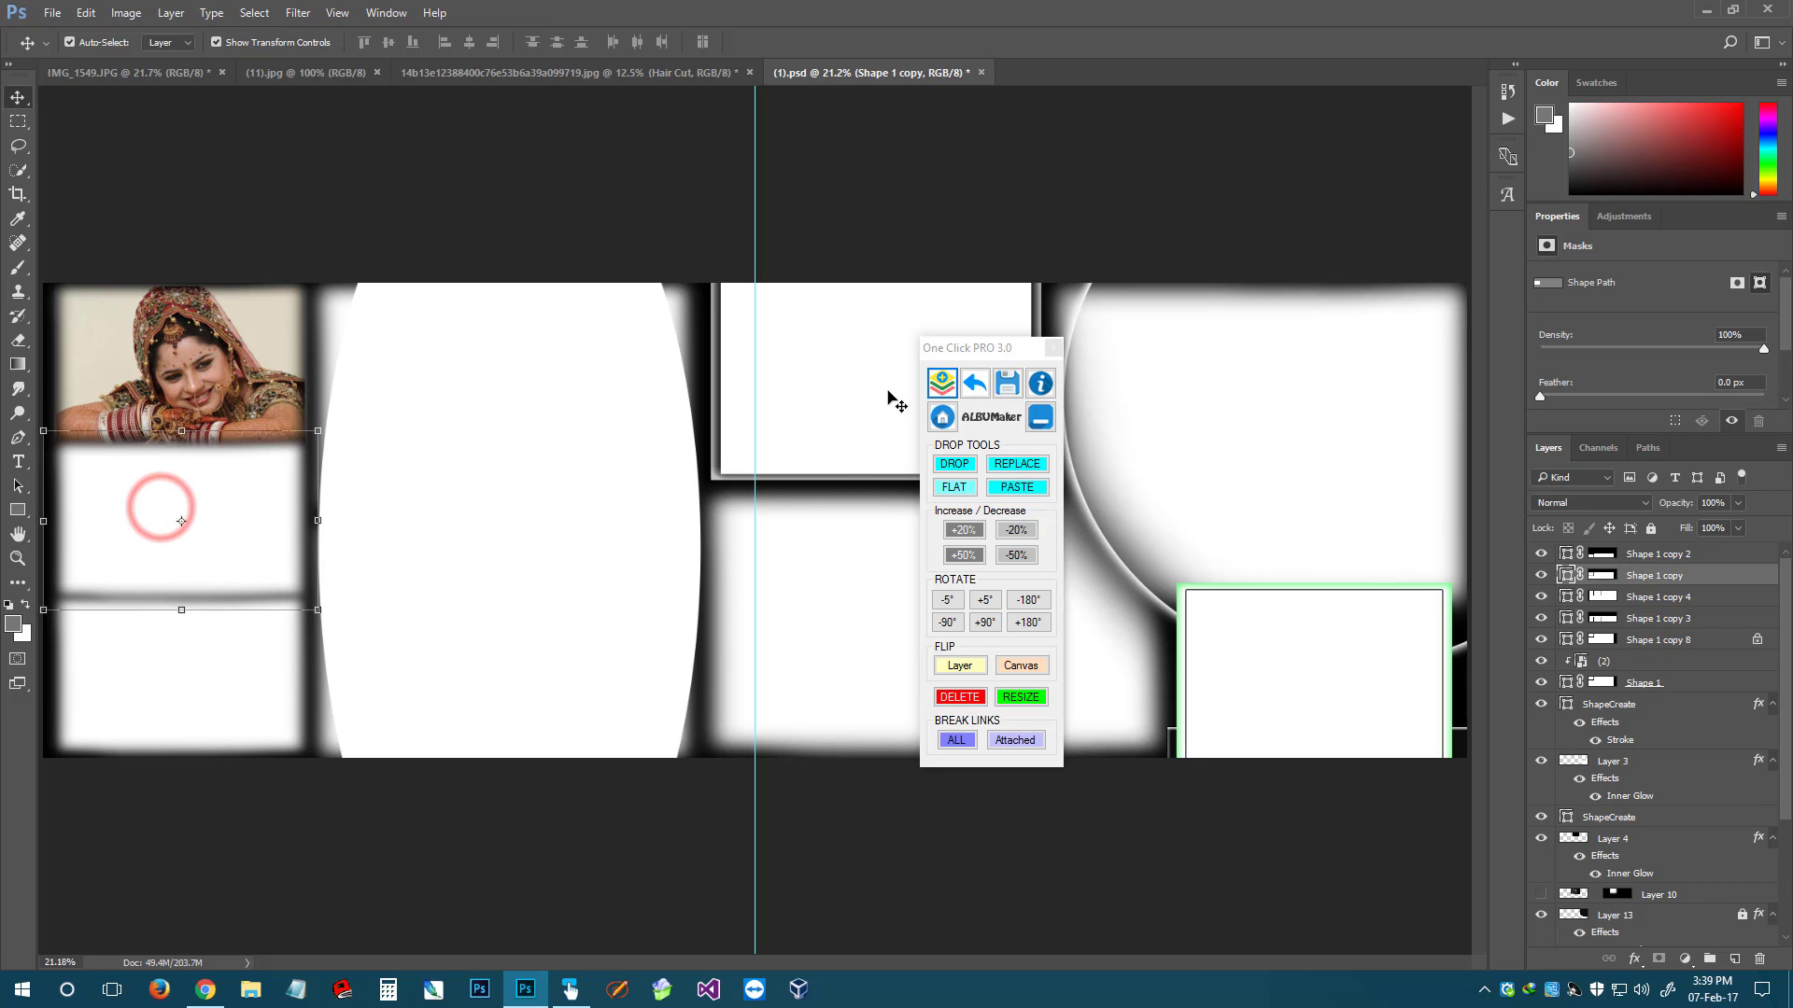
pyautogui.click(953, 461)
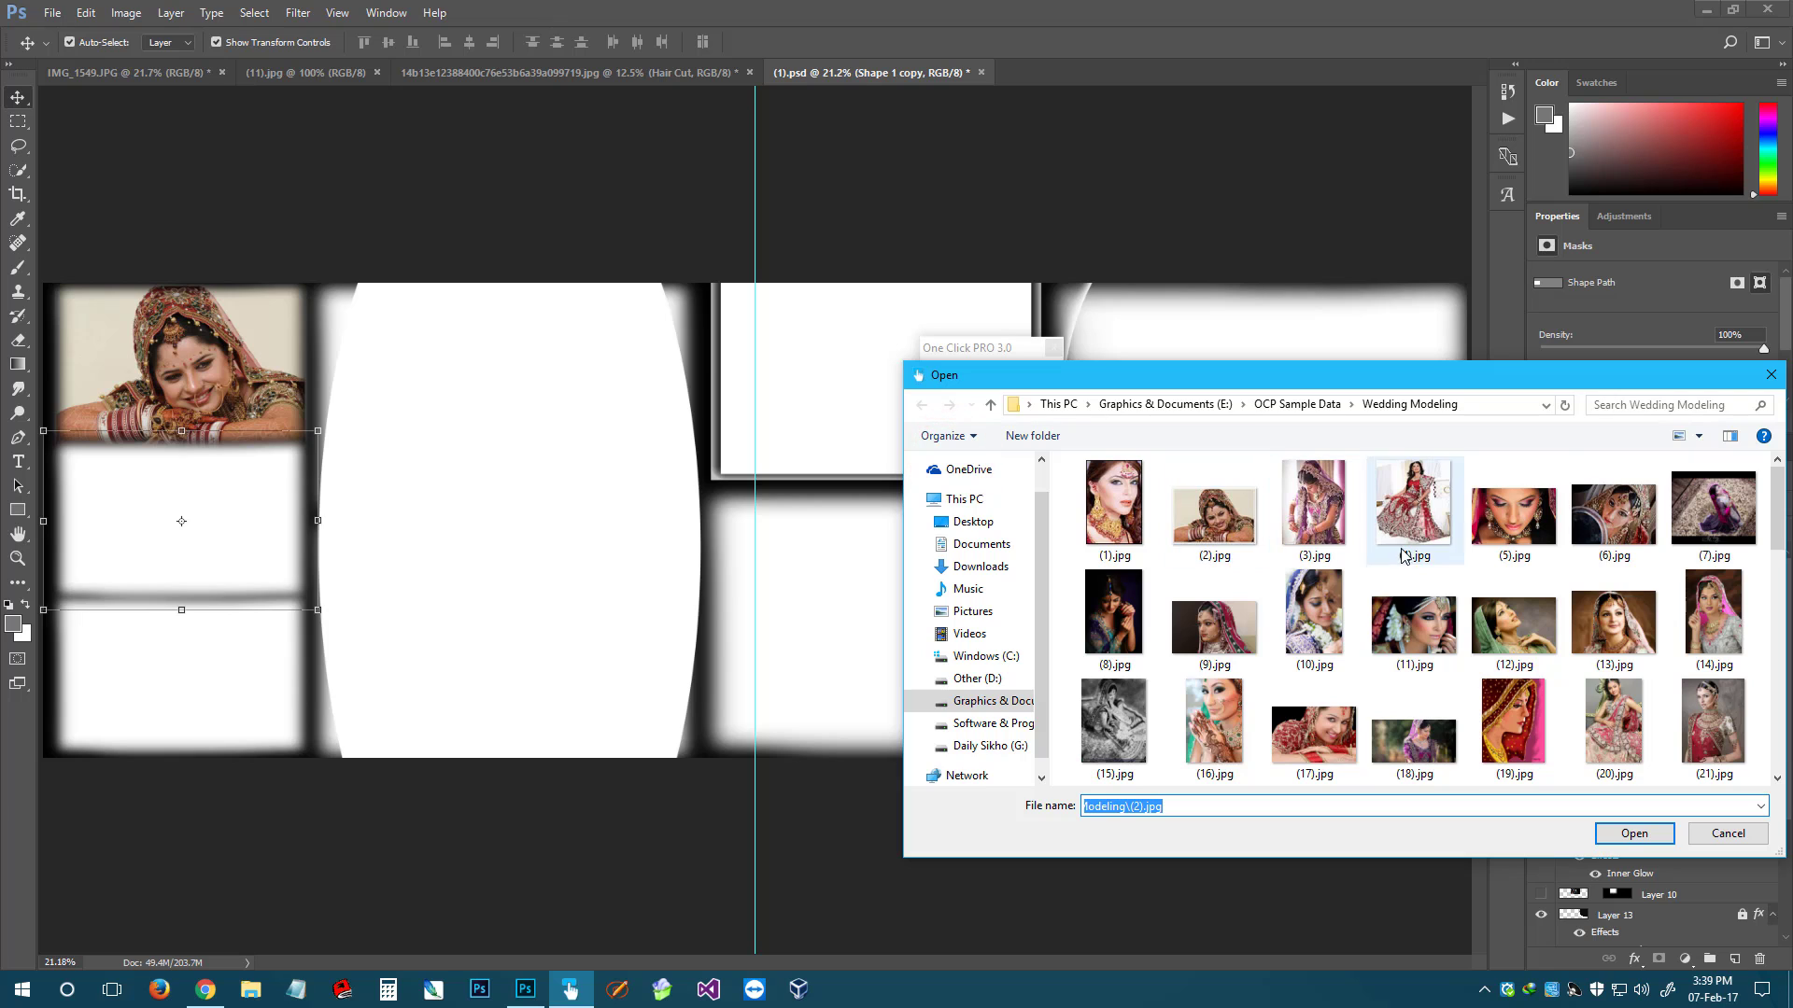
pyautogui.doubleClick(1525, 521)
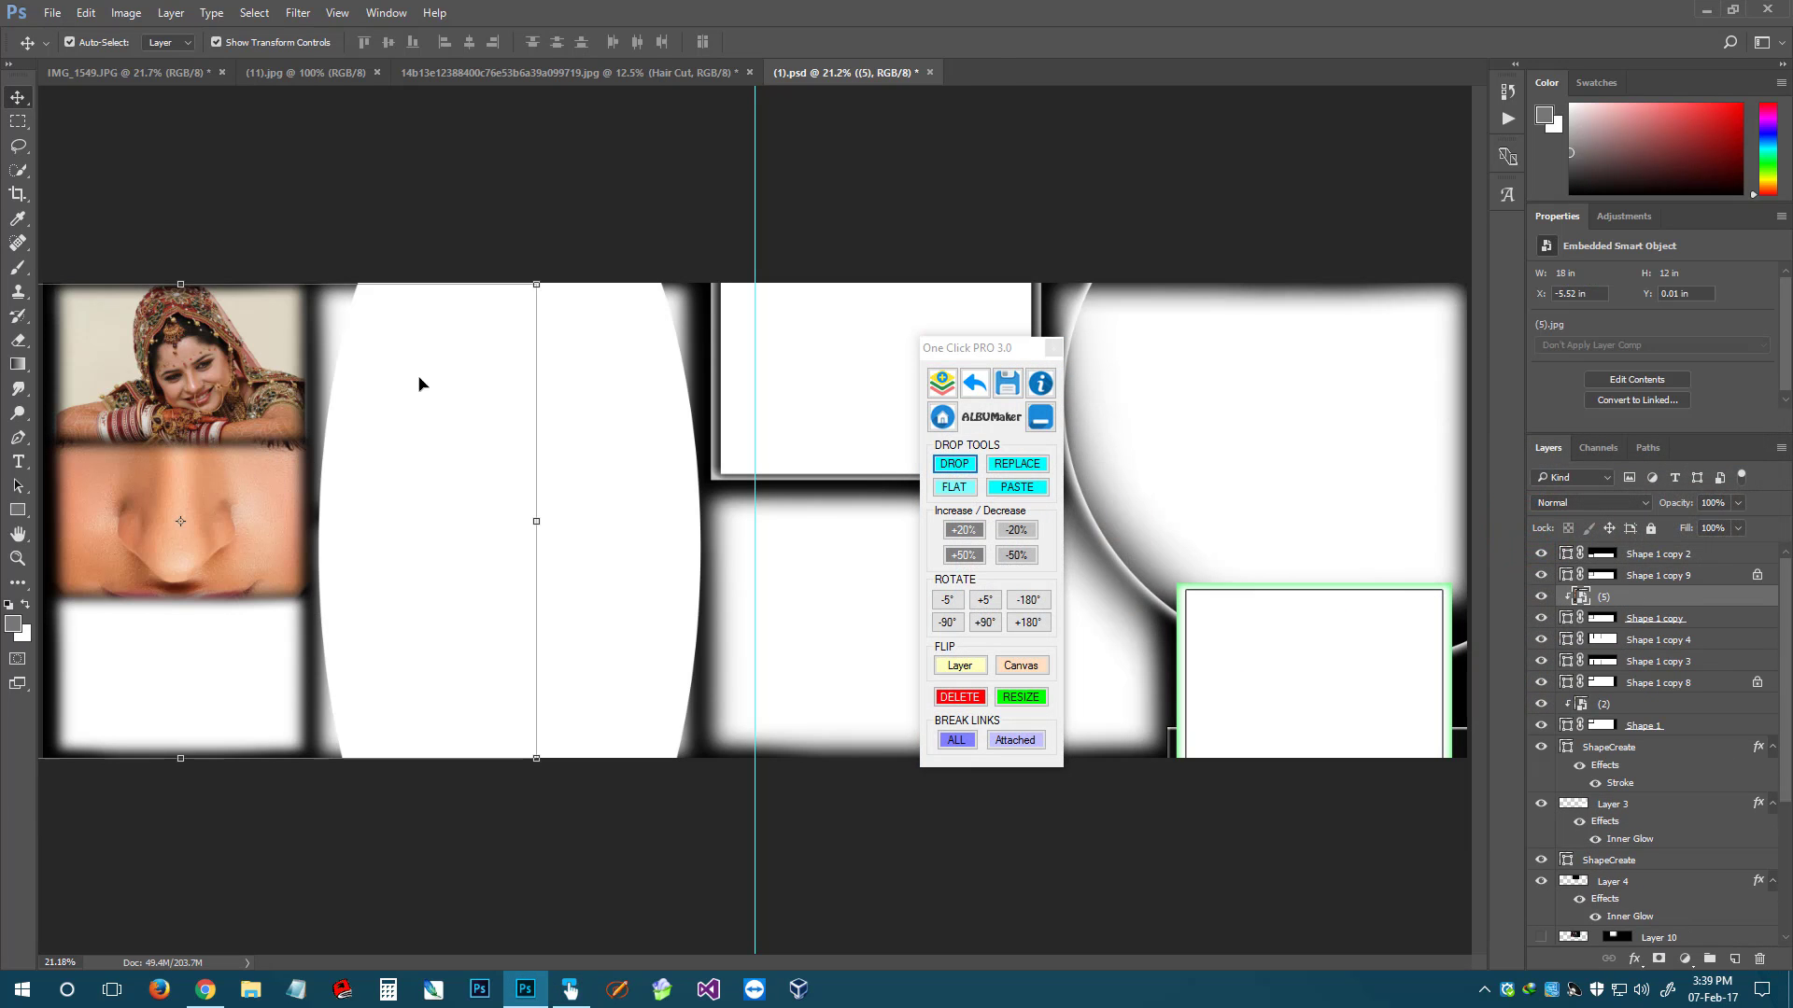
pyautogui.moveTo(540, 278); pyautogui.dragTo(329, 418)
pyautogui.press('Return')
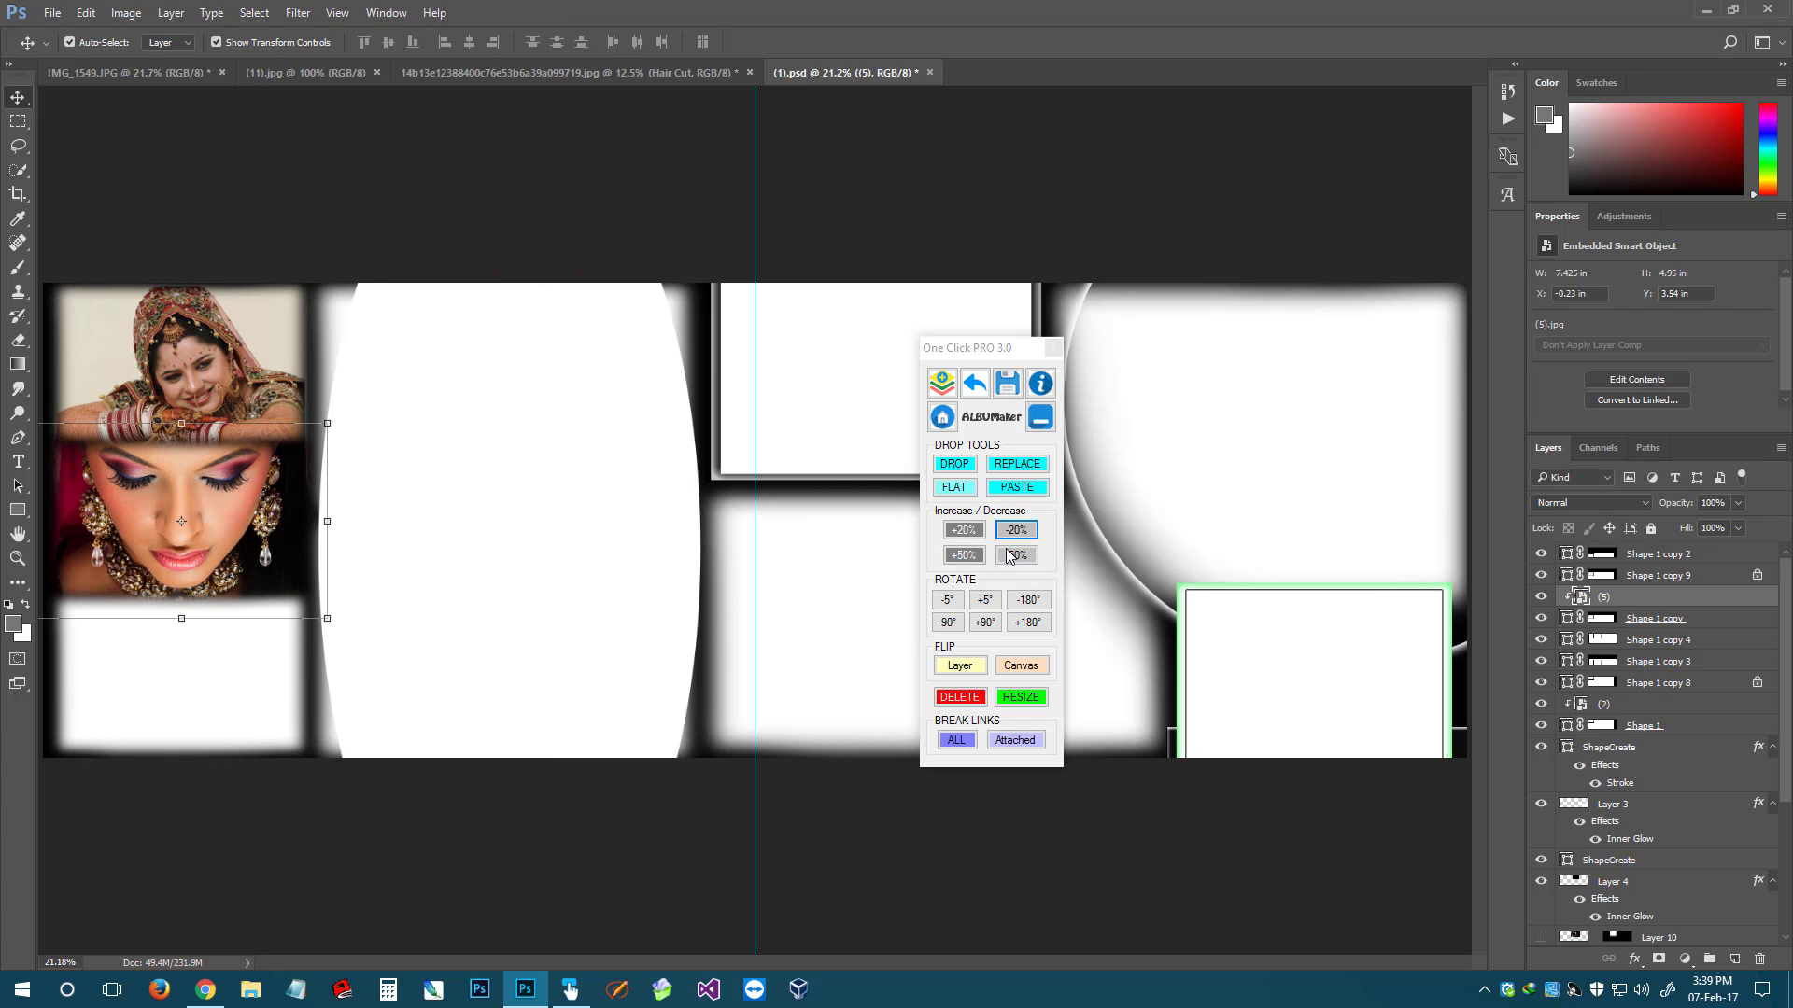
# Drop (9).jpg into the lowest frame of the three-frame column and reduce it by 50% and 20%
pyautogui.click(174, 686)
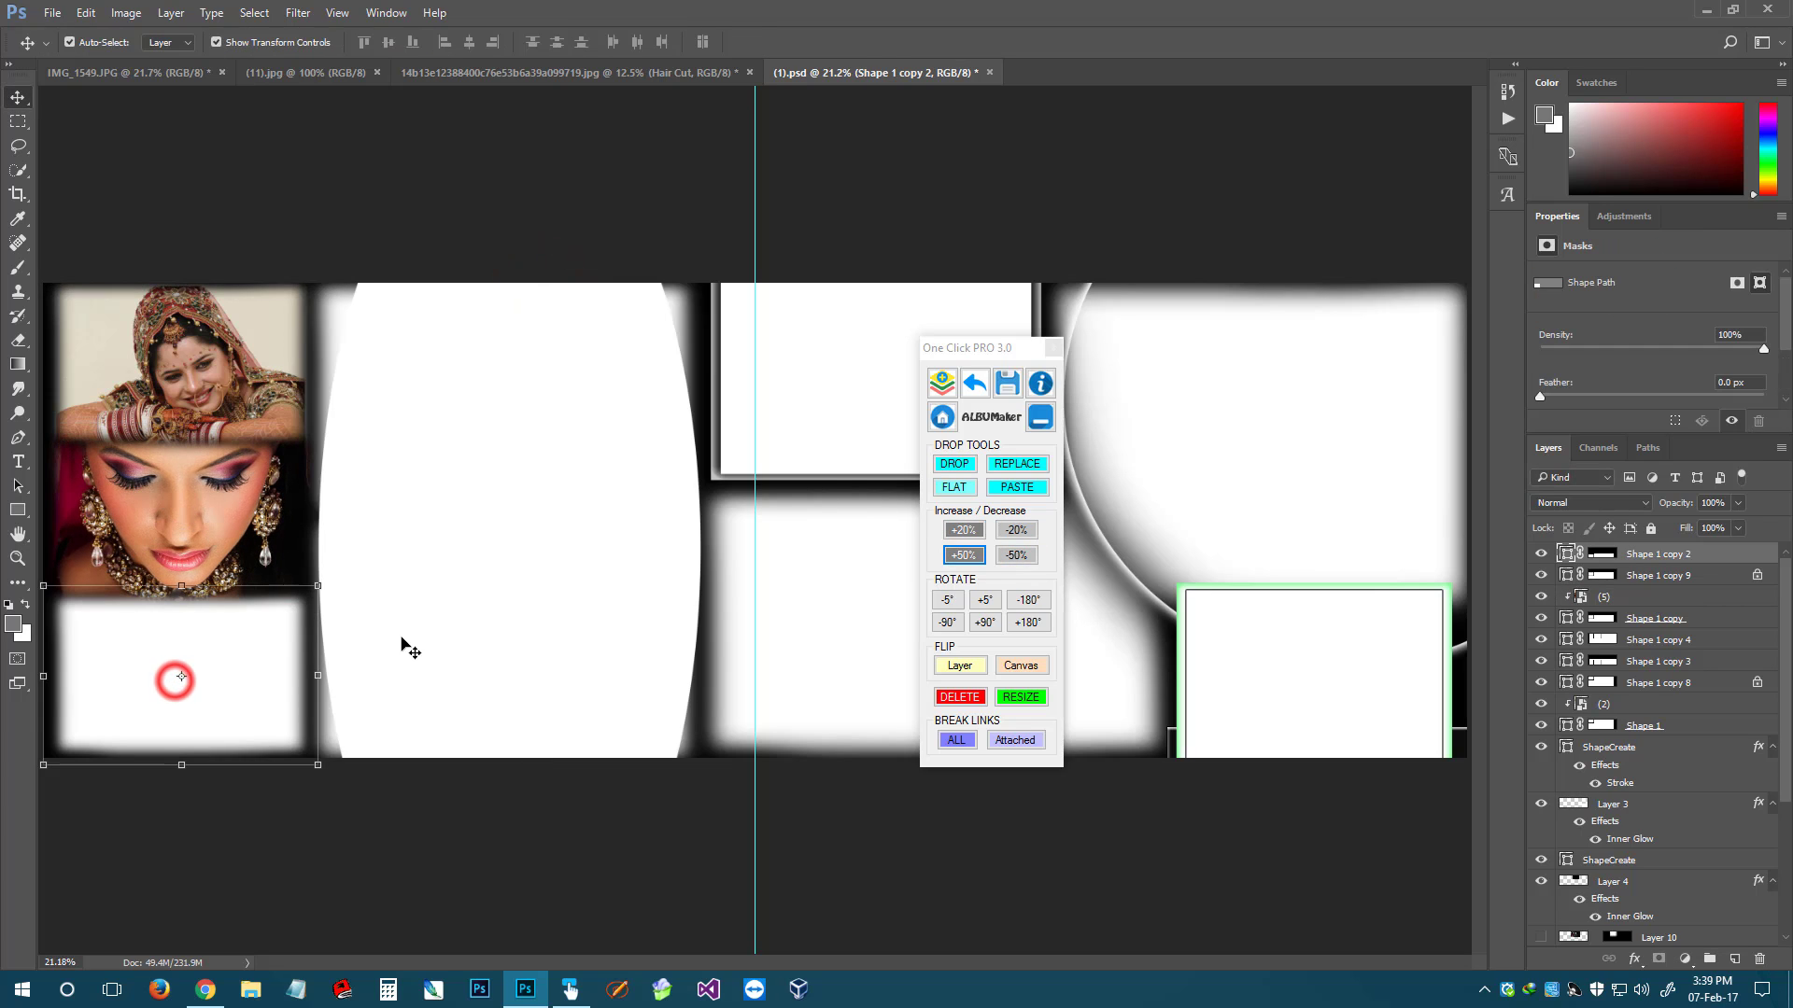
pyautogui.click(965, 467)
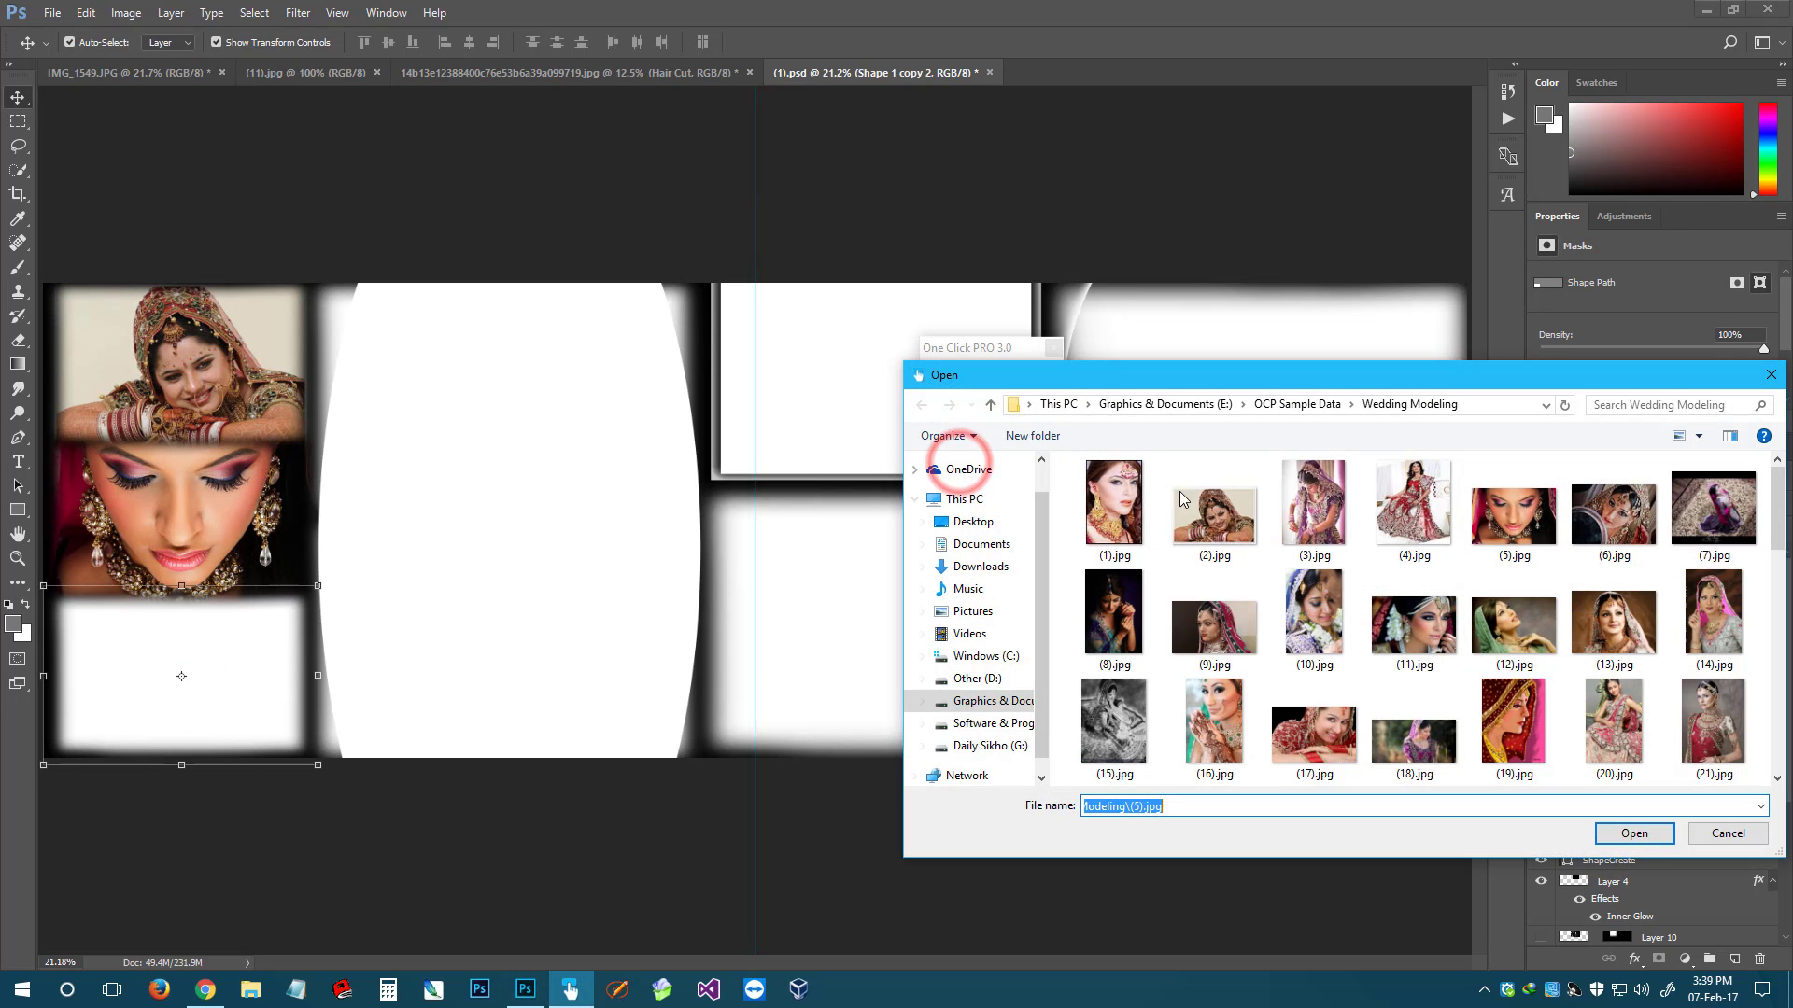
pyautogui.doubleClick(1193, 639)
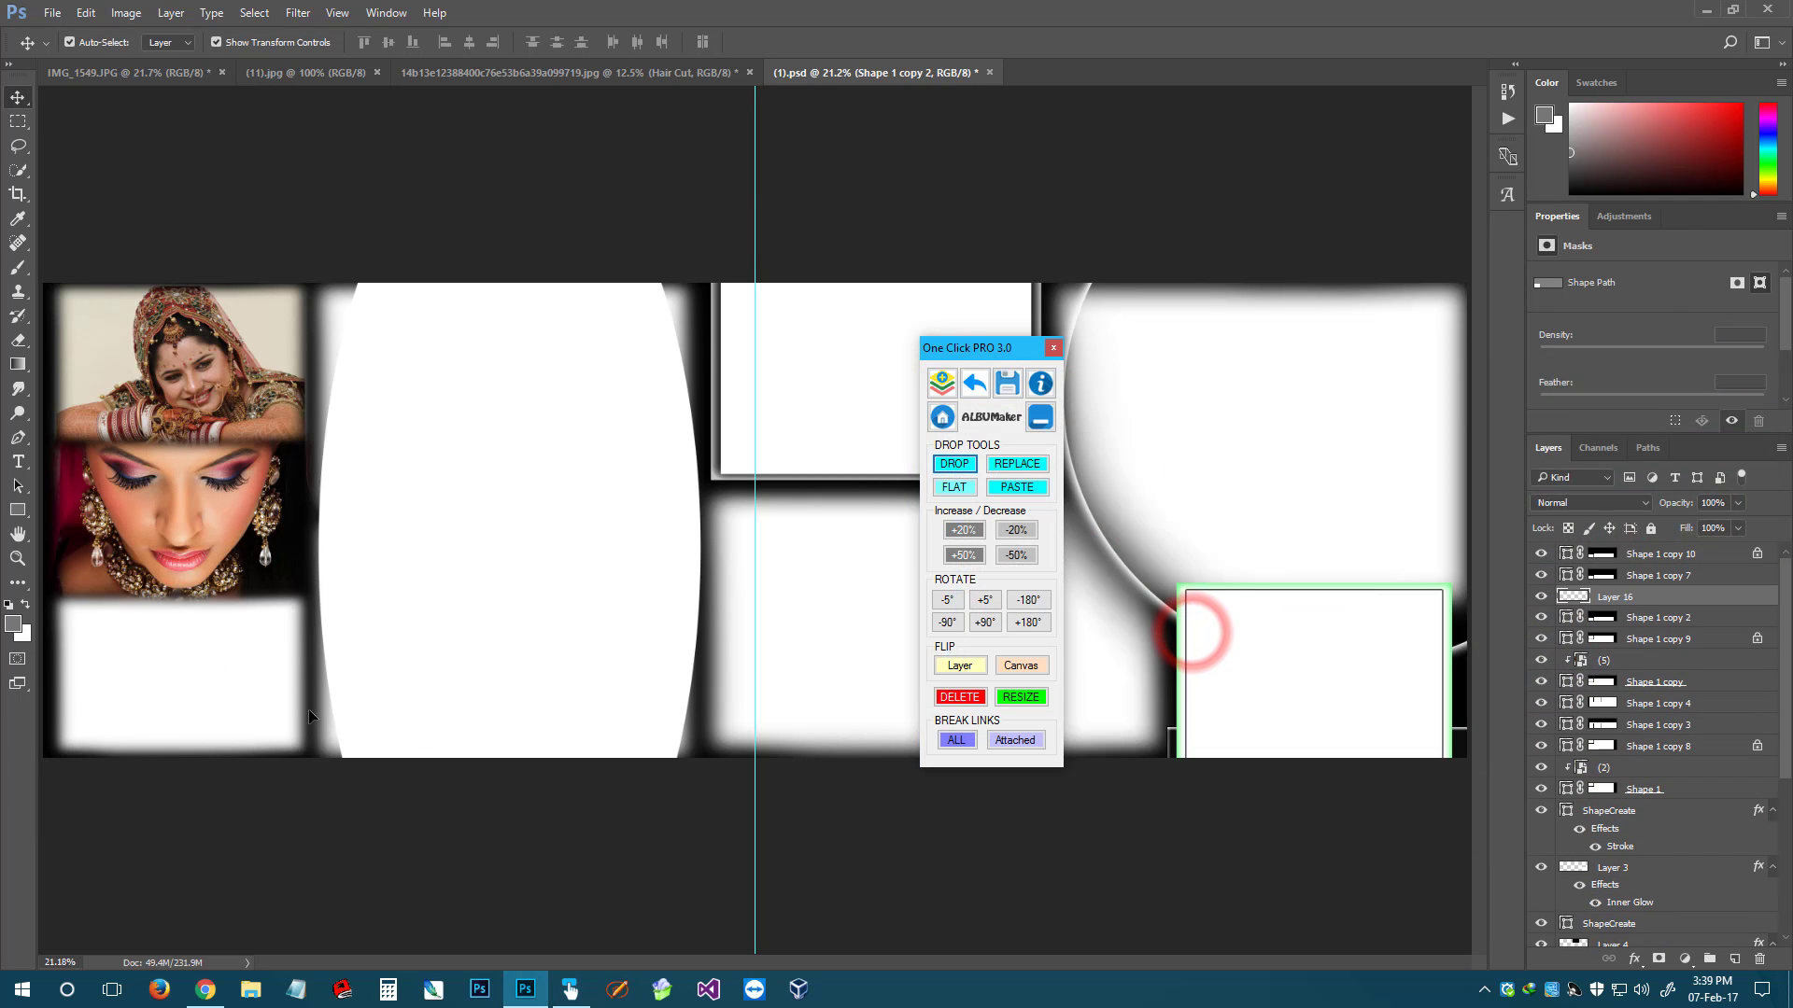
pyautogui.click(1017, 553)
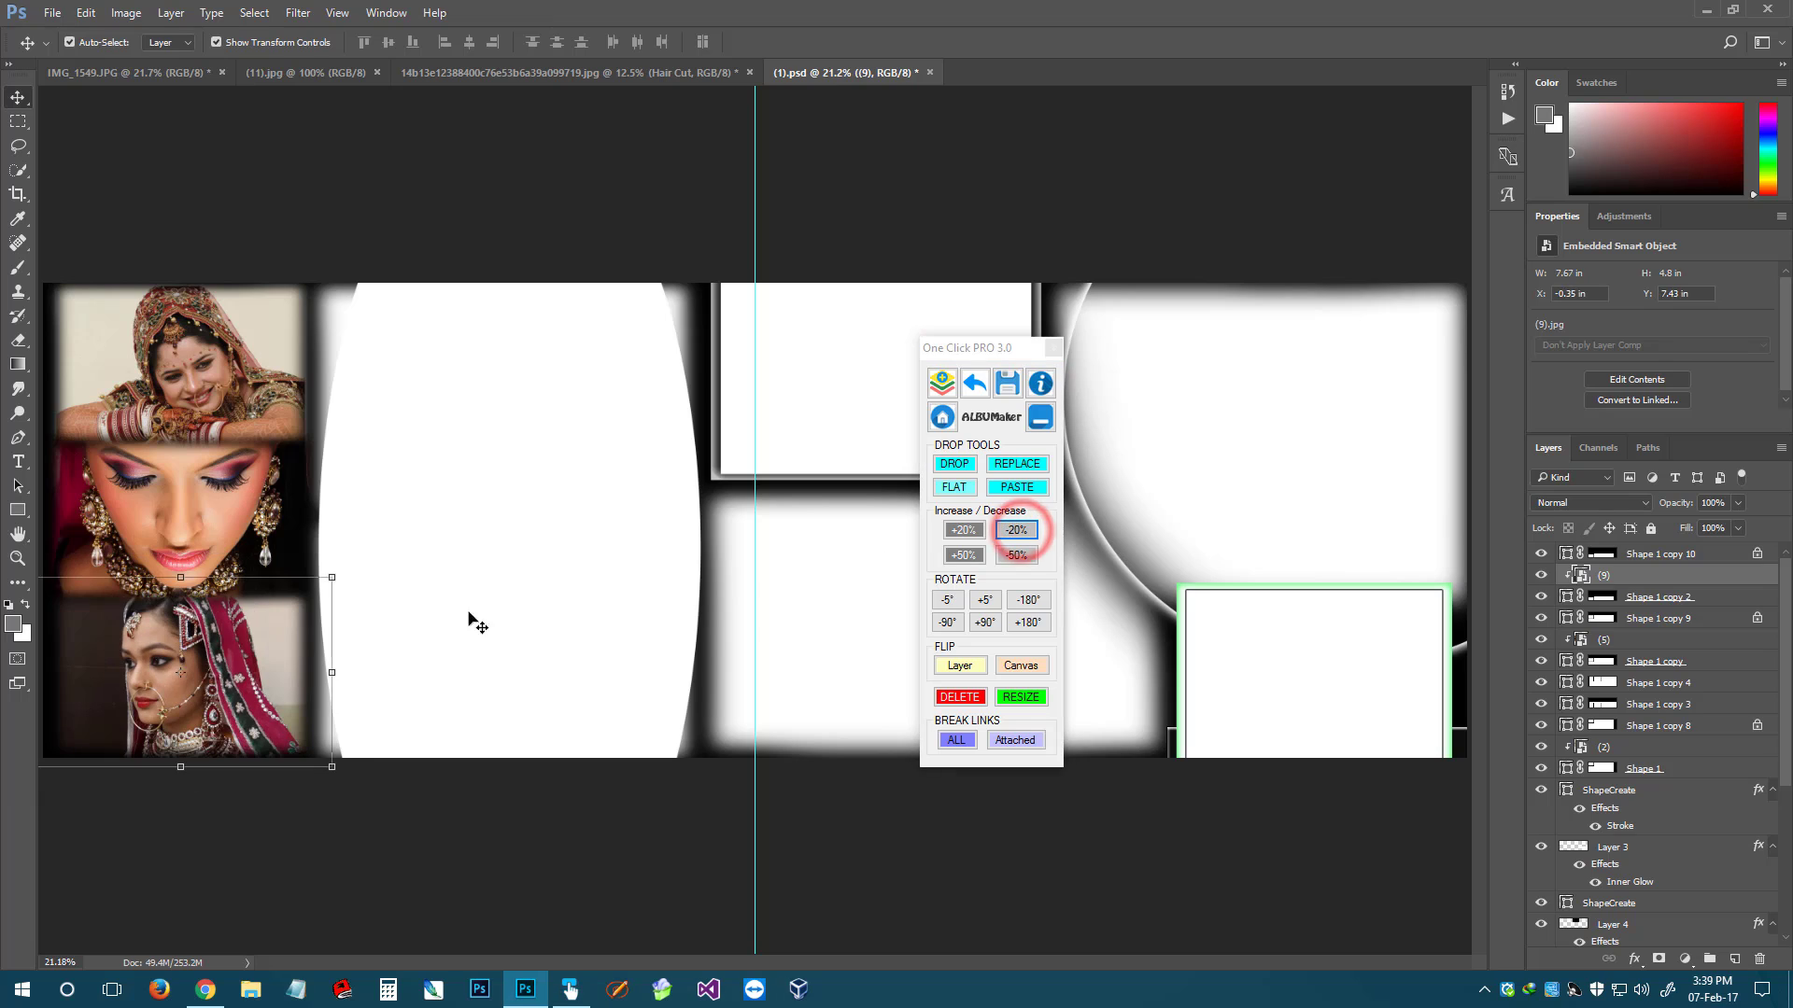
# Drop (9).jpg into the upper half of the oval frame and scale it to about 10.19 by 6.38 in
pyautogui.click(469, 543)
pyautogui.click(526, 408)
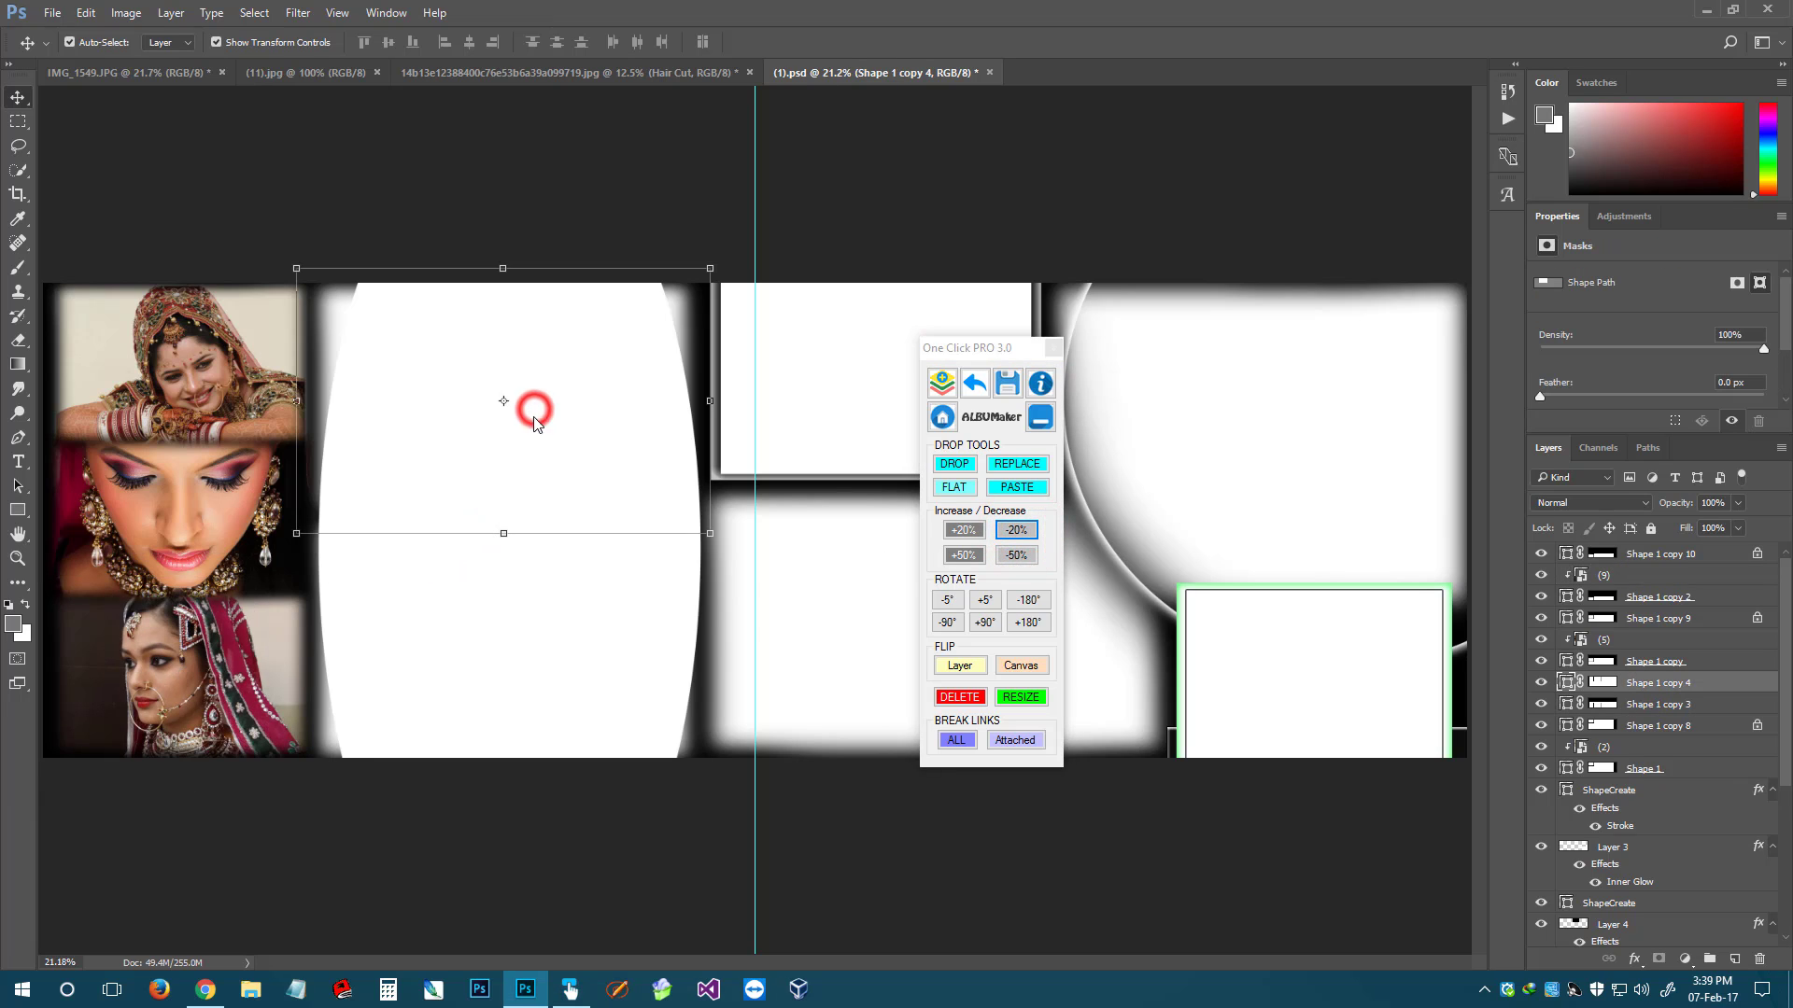
pyautogui.click(496, 584)
pyautogui.click(528, 411)
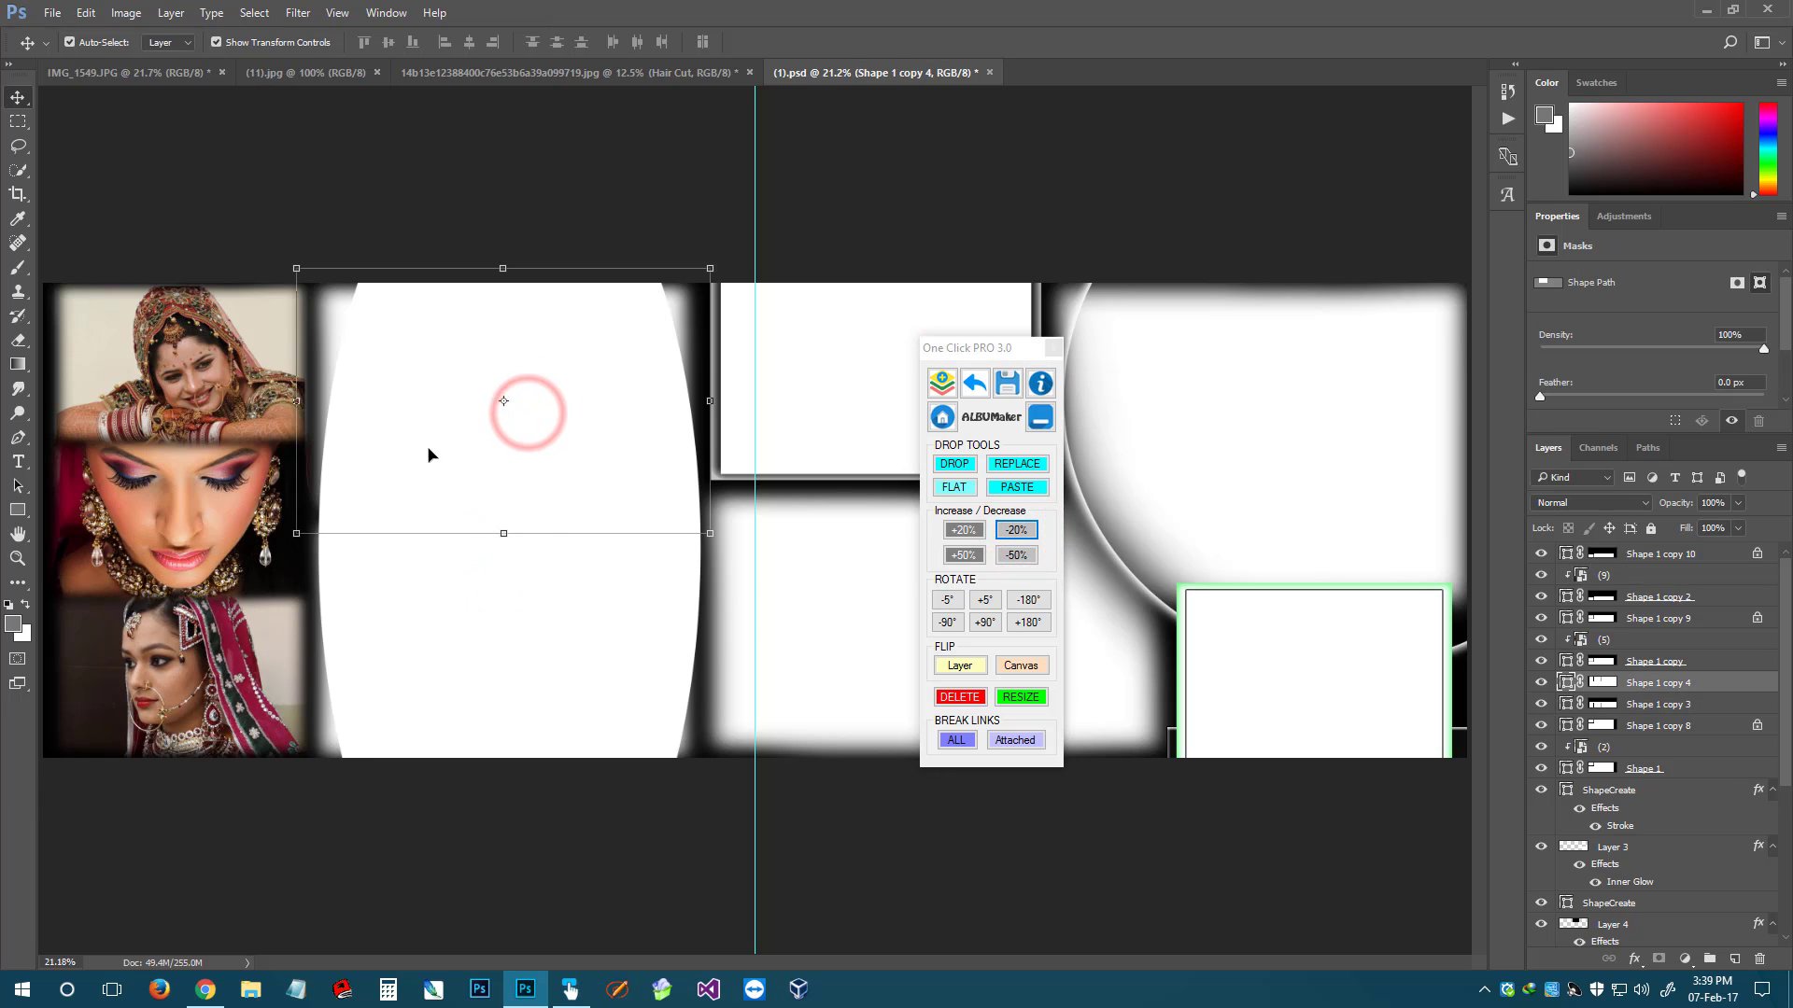
pyautogui.click(412, 476)
pyautogui.click(529, 551)
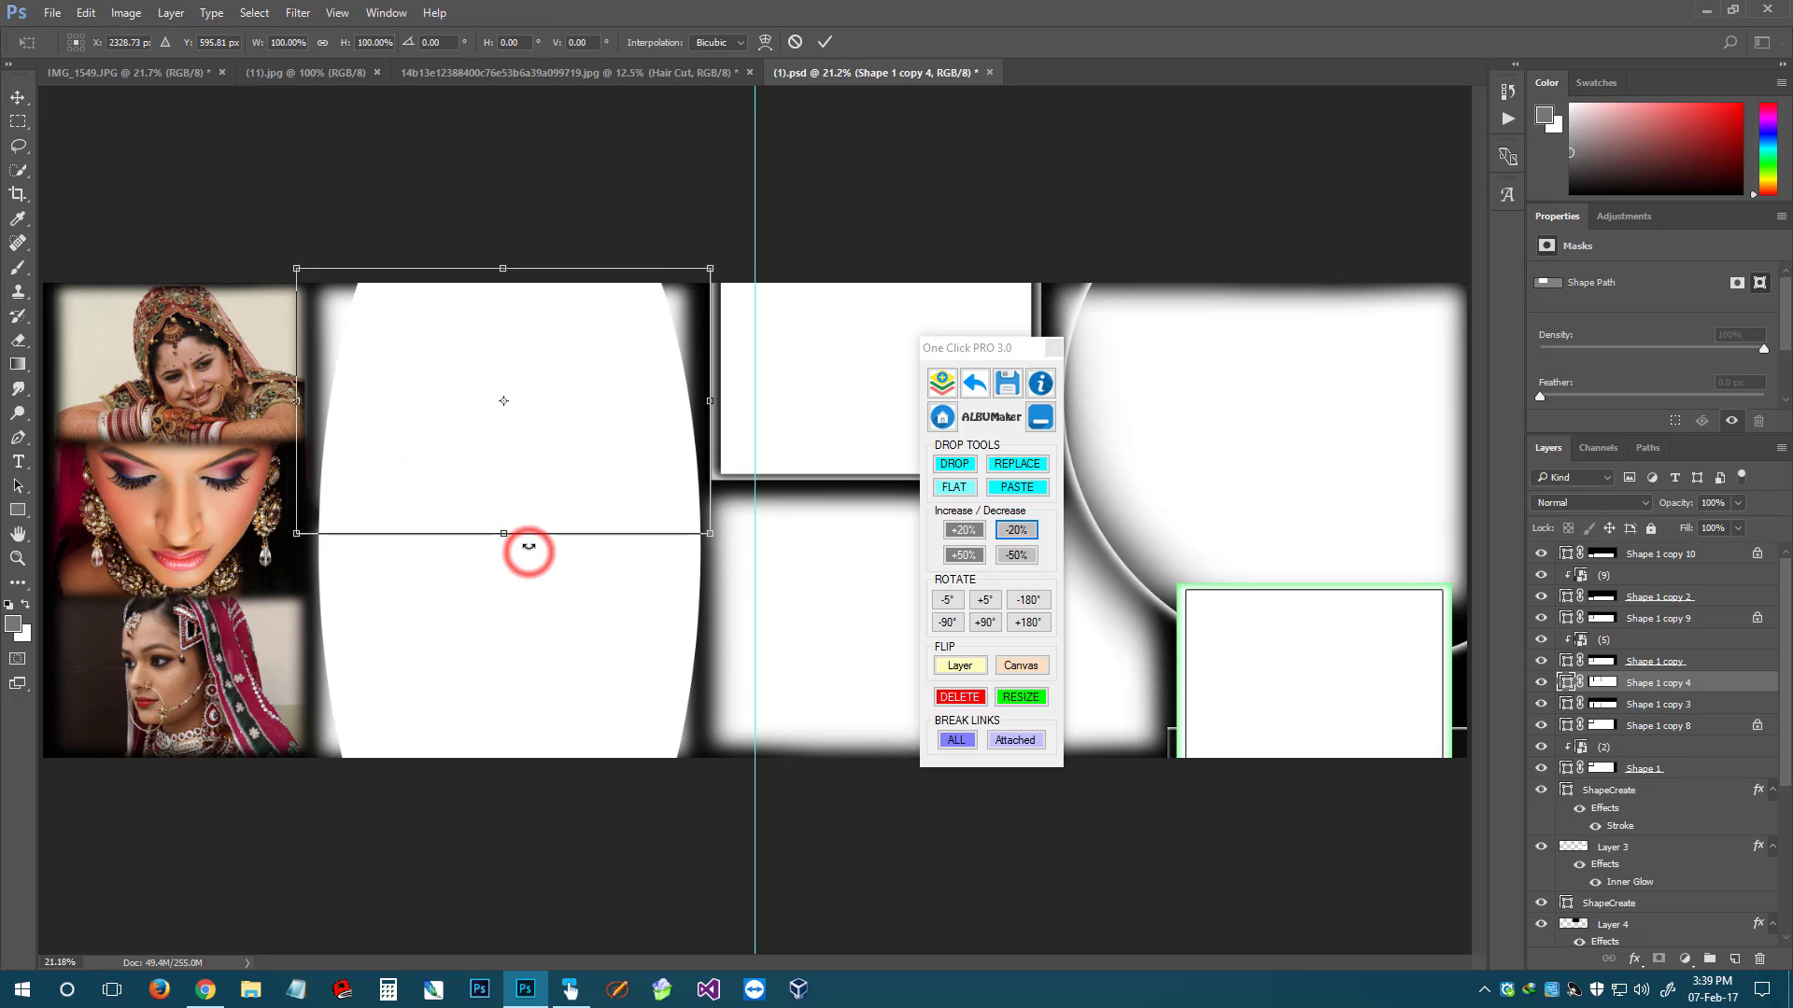
pyautogui.click(958, 464)
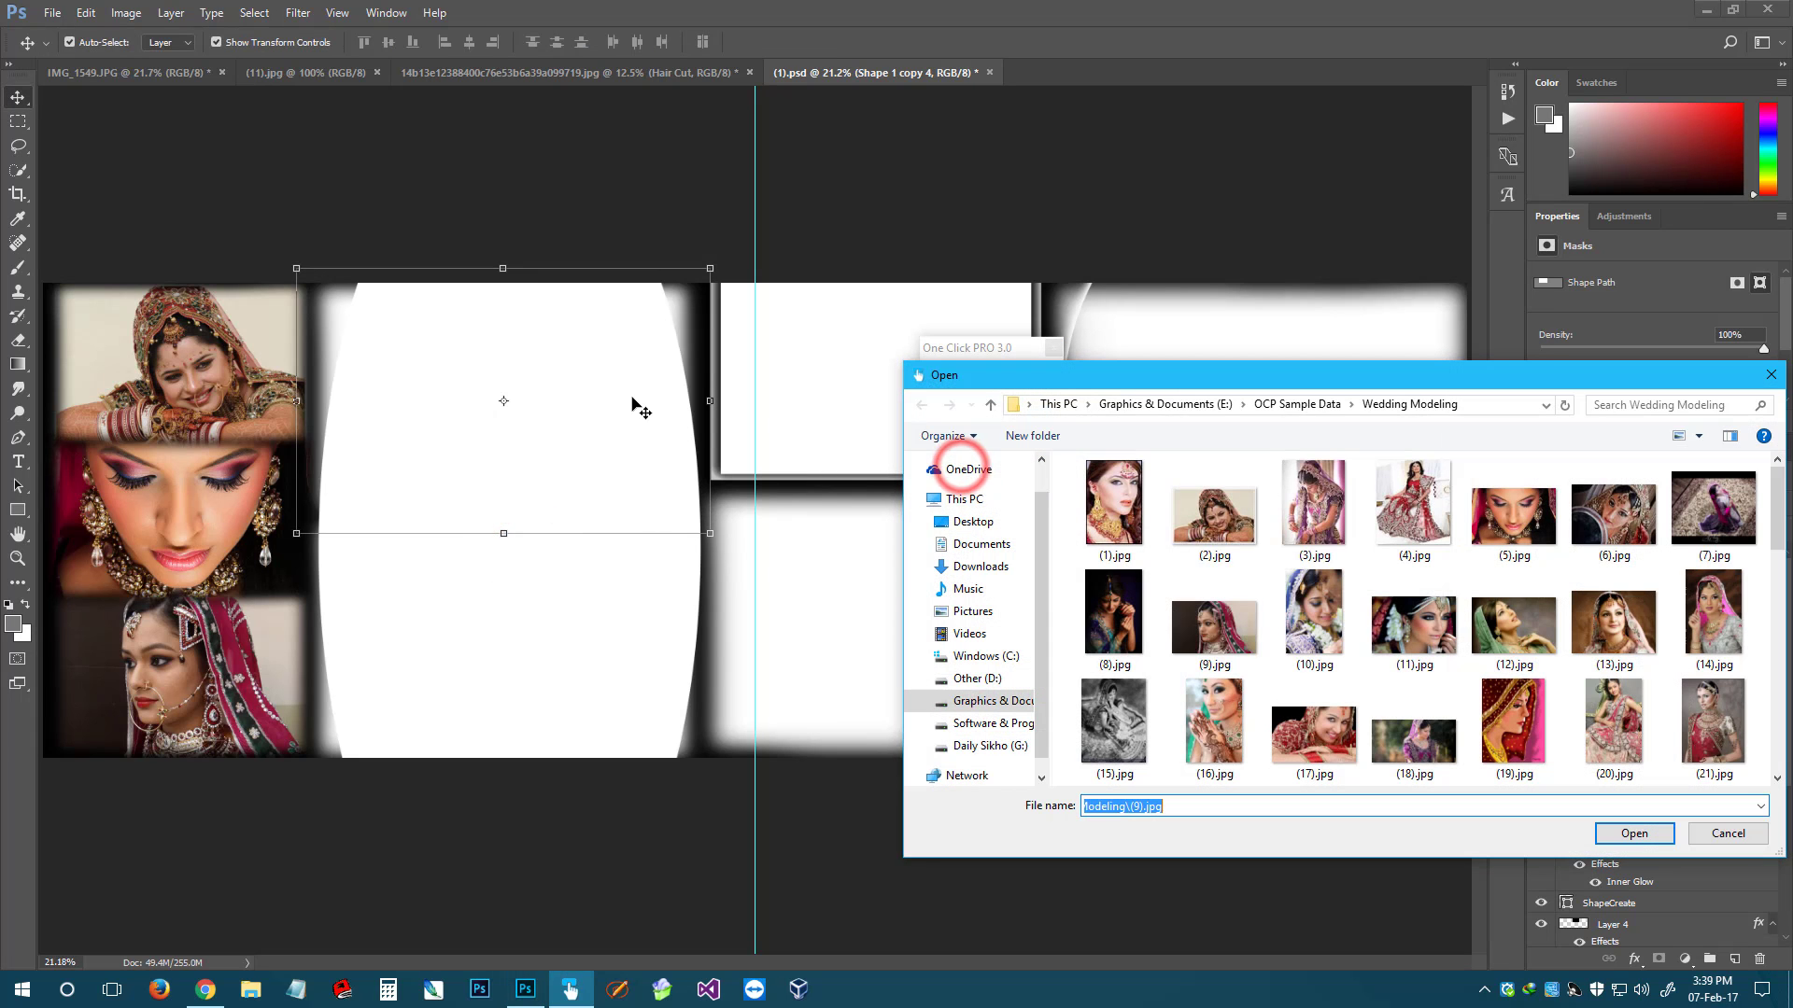
pyautogui.doubleClick(1202, 624)
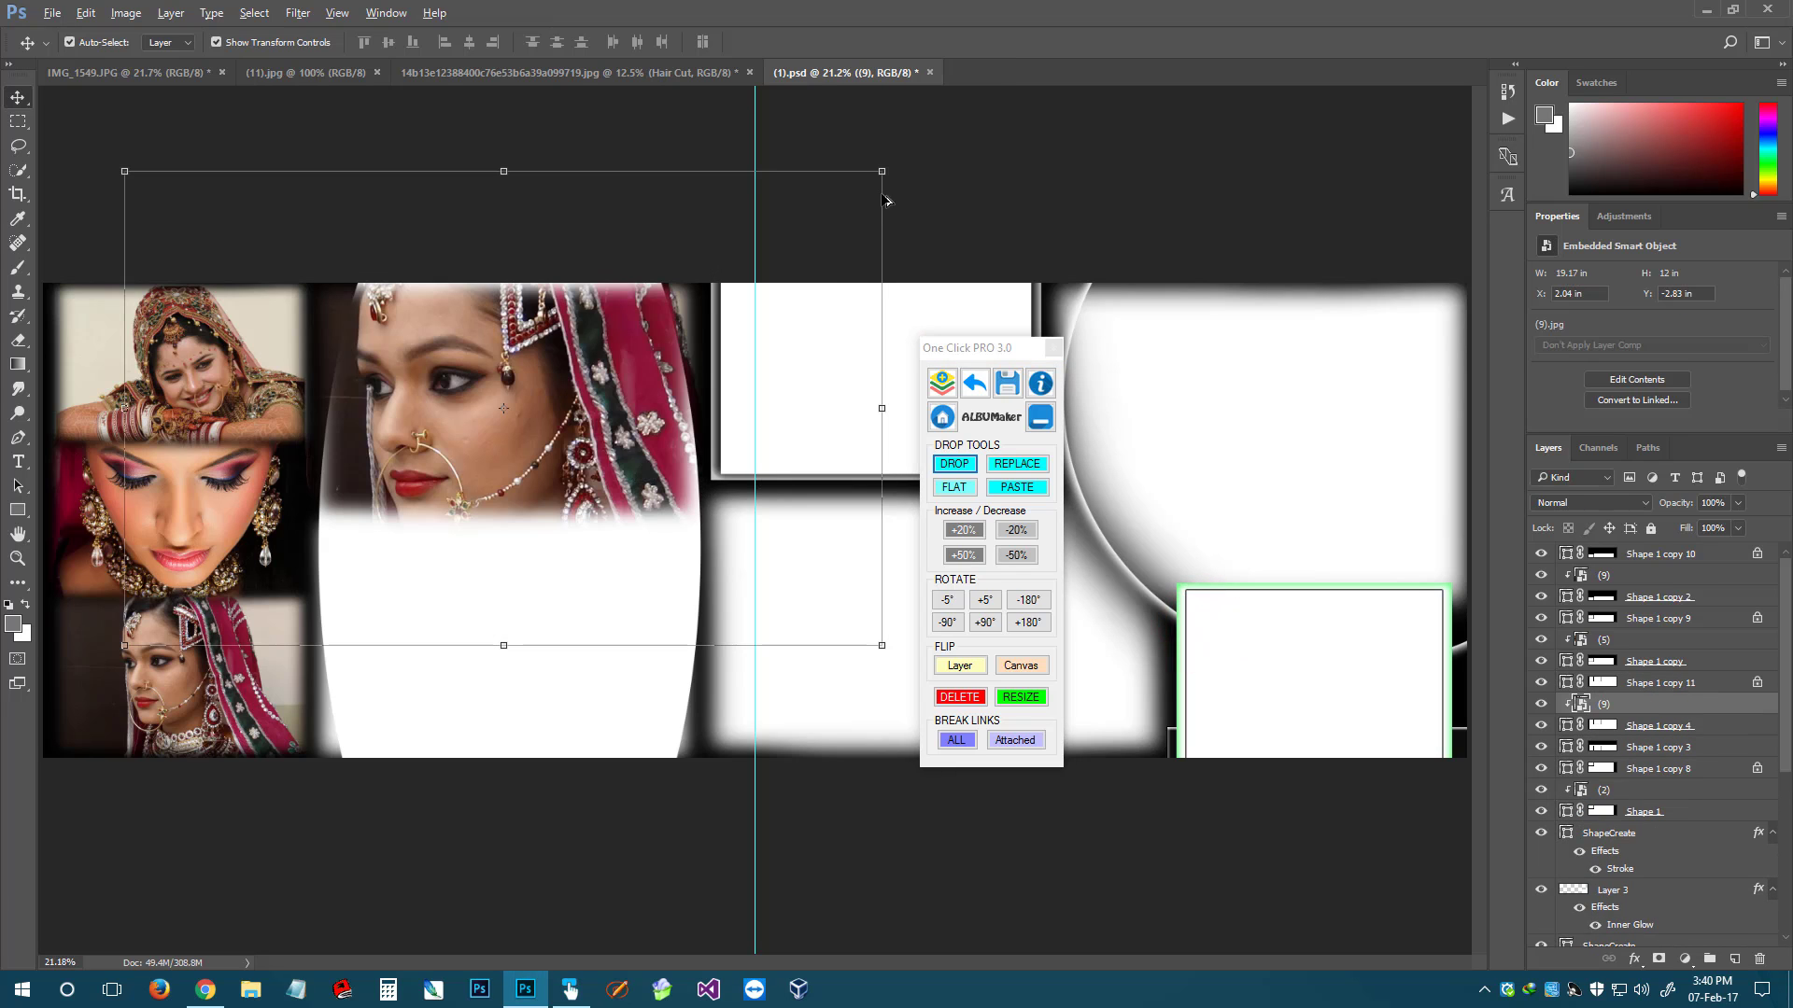
pyautogui.moveTo(840, 185); pyautogui.dragTo(718, 274)
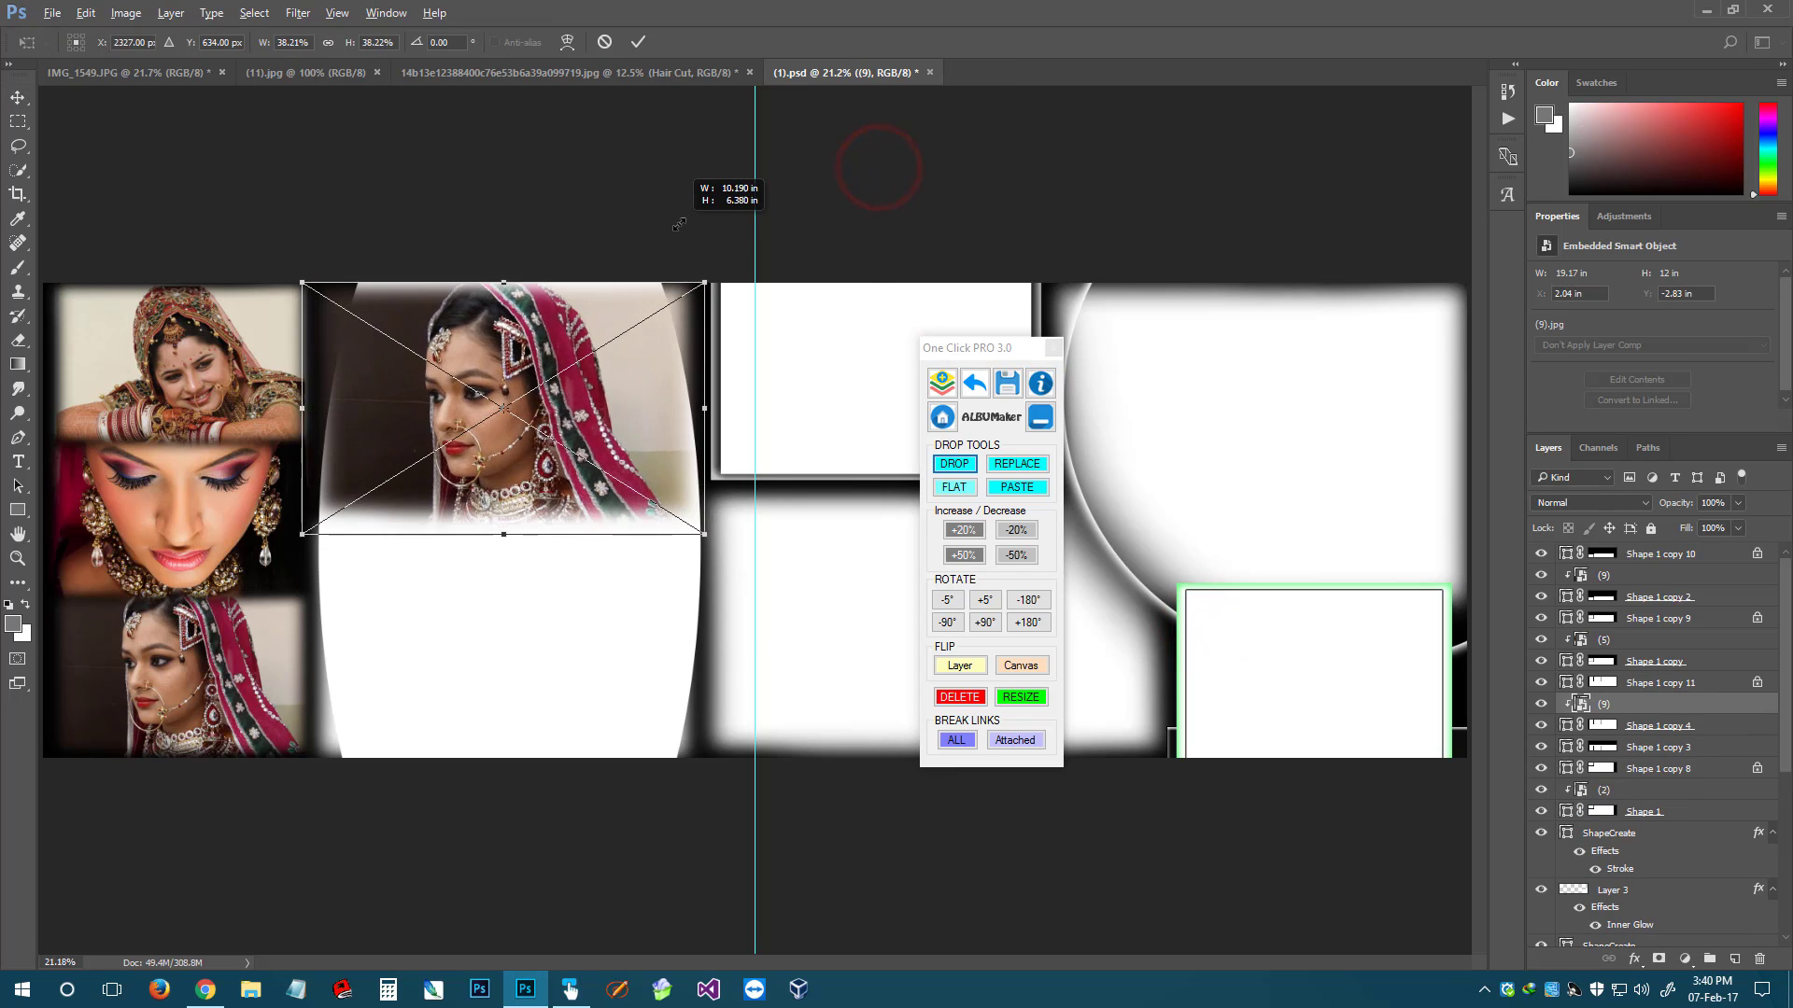
pyautogui.click(629, 352)
# Drop (18).jpg into the lower half of the oval frame and enlarge it to about 146% to fill the frame
pyautogui.click(572, 716)
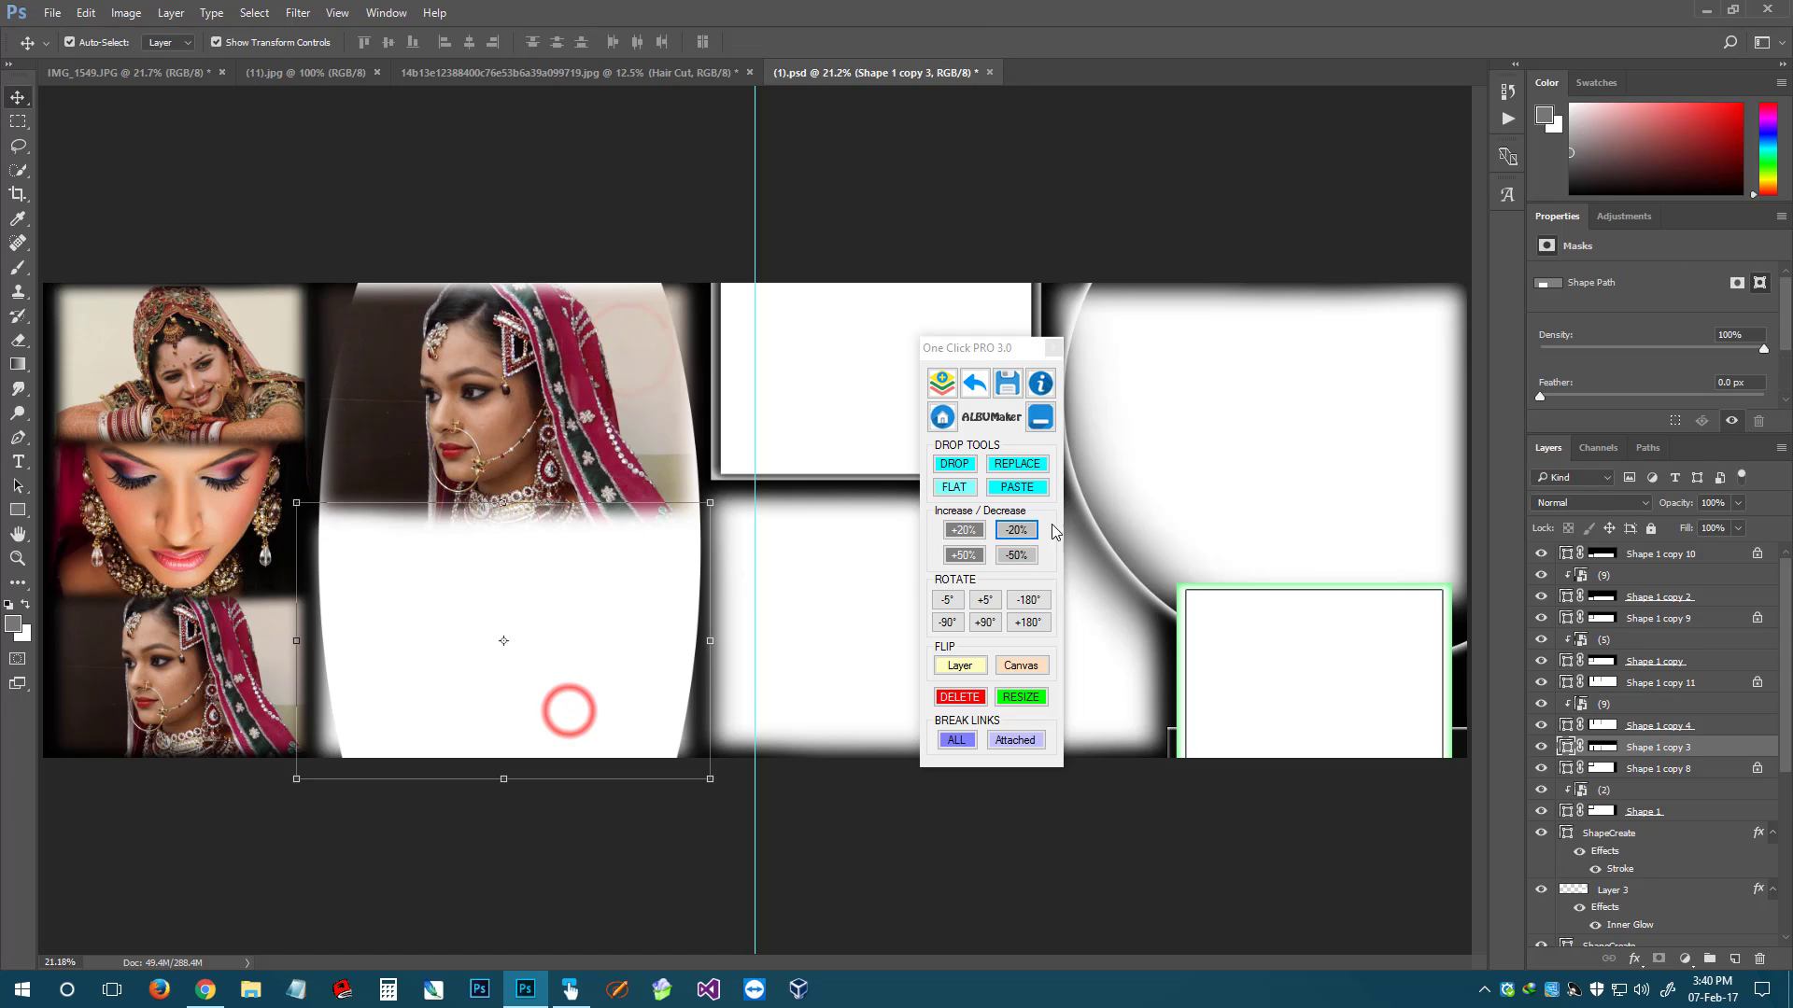
pyautogui.click(956, 462)
pyautogui.doubleClick(1391, 728)
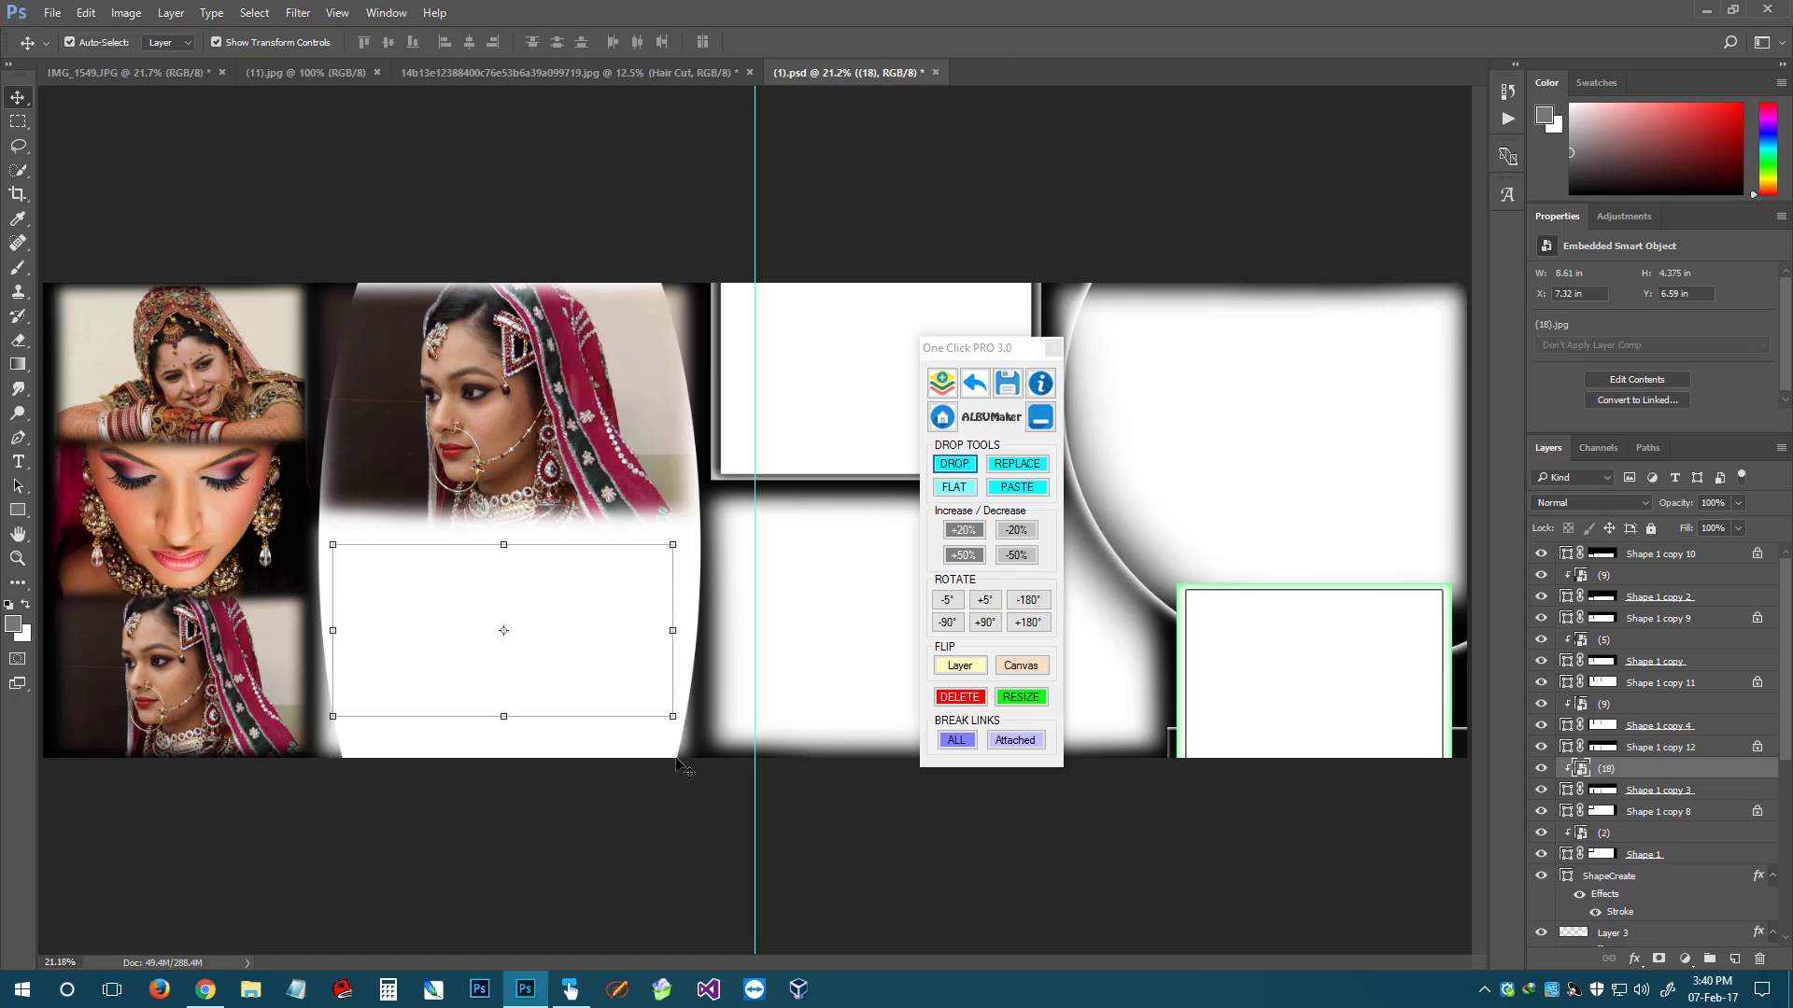
pyautogui.click(674, 717)
pyautogui.moveTo(746, 775); pyautogui.dragTo(751, 747)
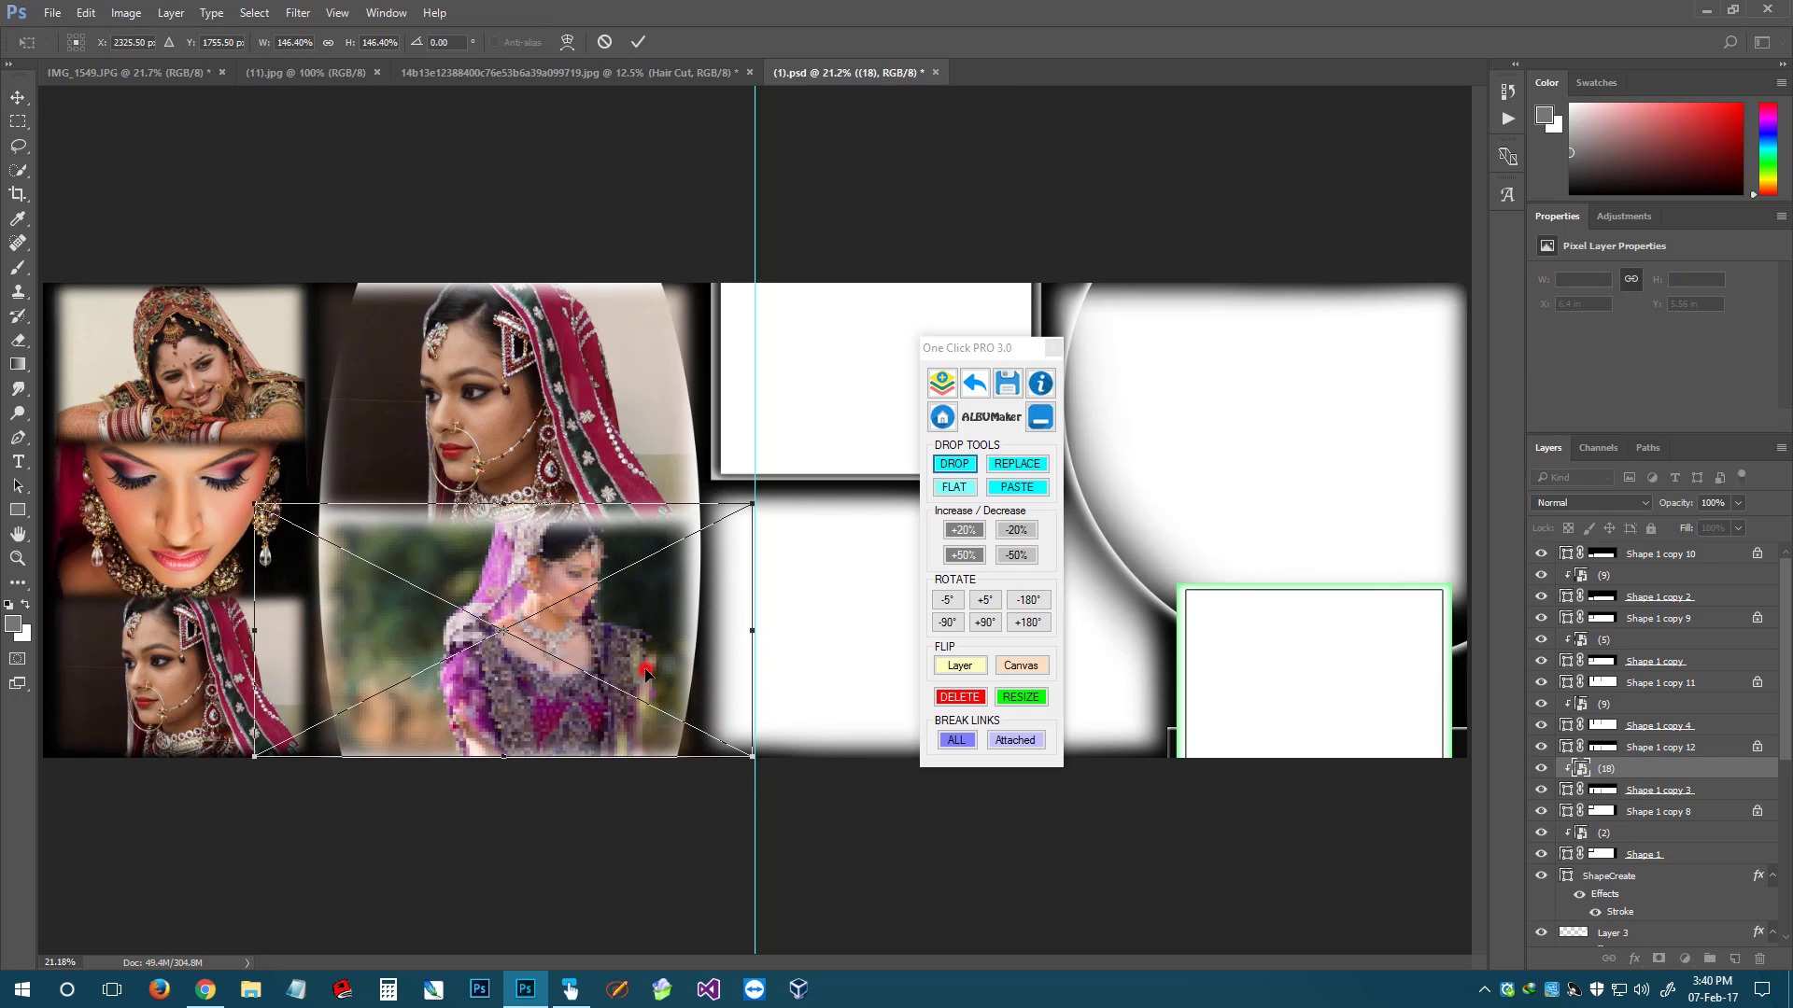
pyautogui.doubleClick(652, 663)
# Drop (17).jpg into the white-bordered rectangular frame at the centre of the album spread
pyautogui.click(856, 359)
pyautogui.moveTo(988, 348); pyautogui.dragTo(1234, 522)
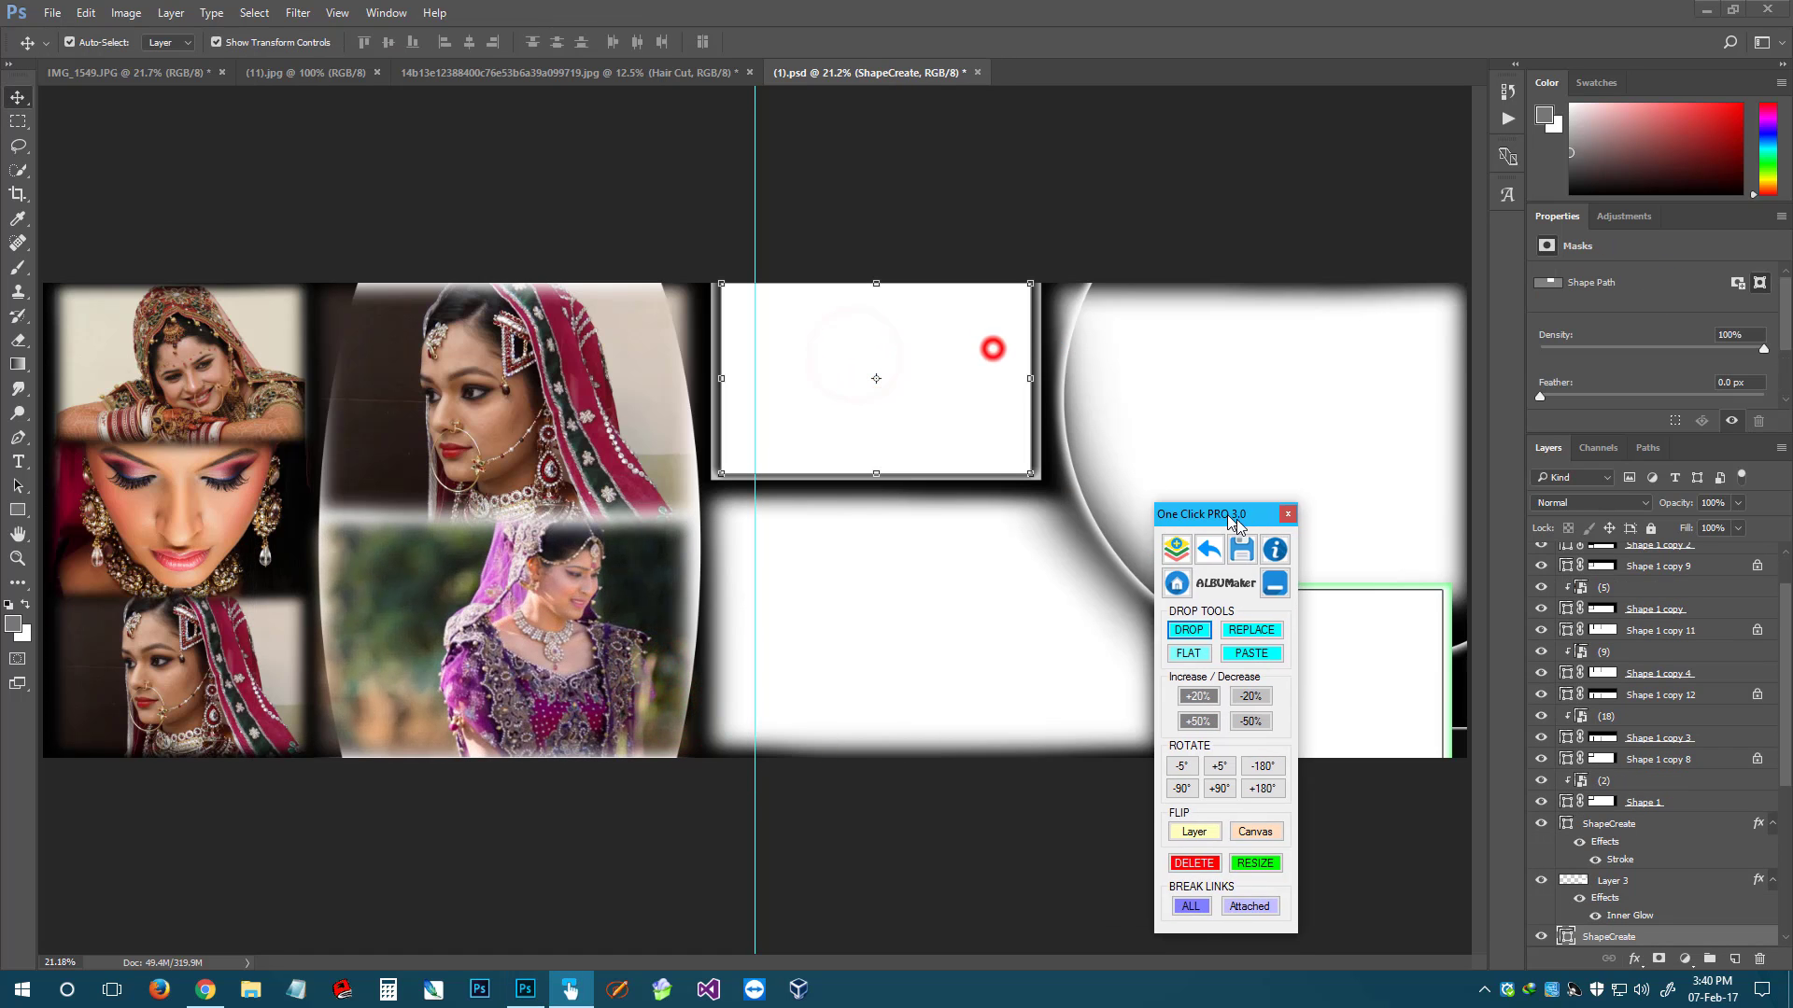
pyautogui.click(1201, 638)
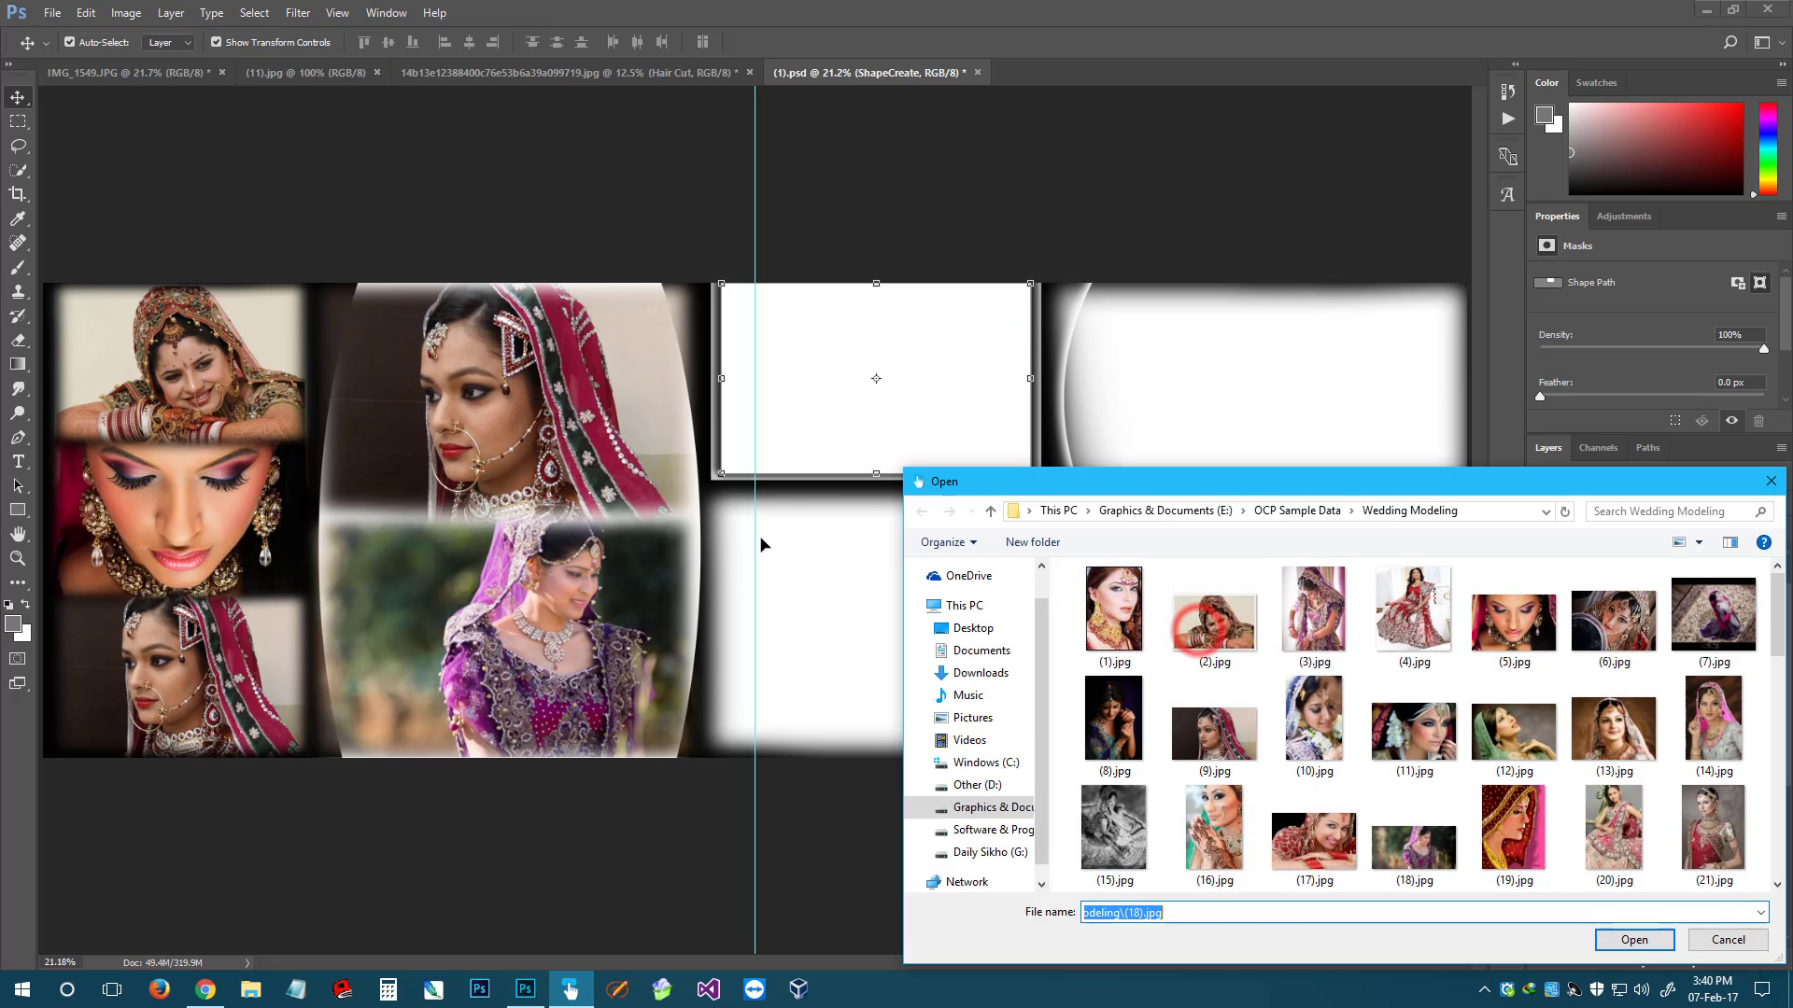
pyautogui.doubleClick(1347, 847)
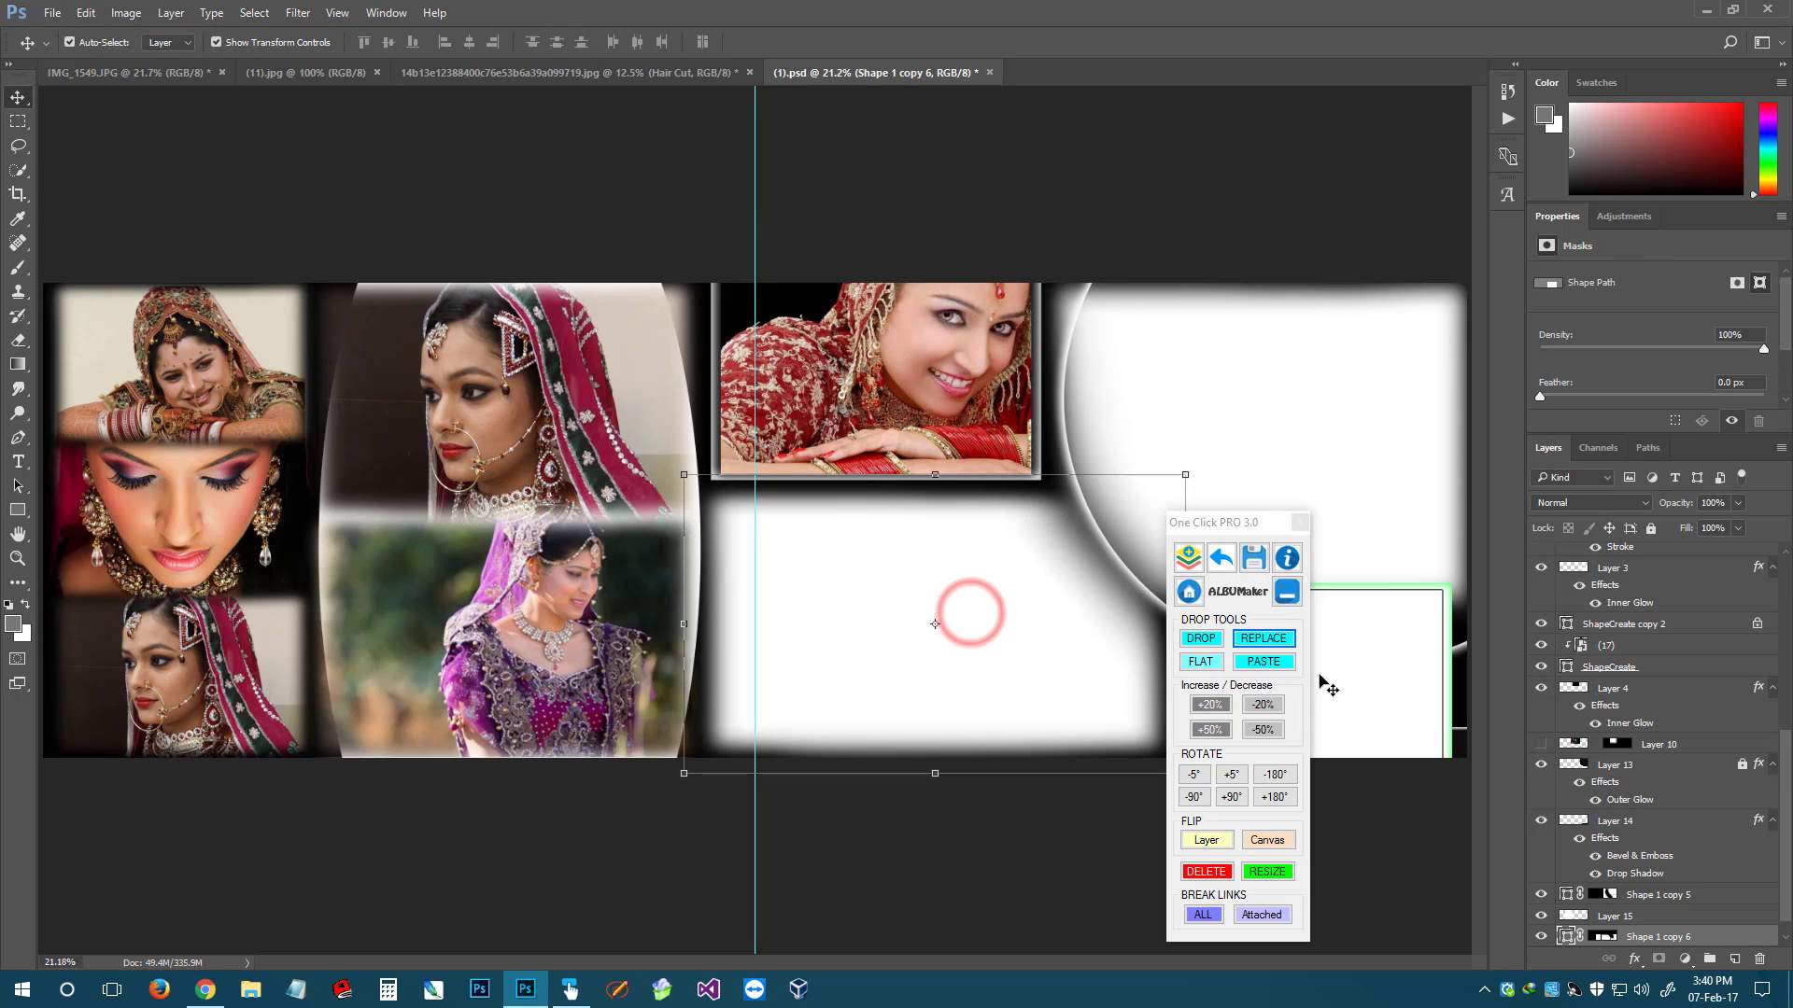
# Drop (13).jpg into the frame below the white-bordered rectangle and scale it to about 11.7 by 8.77 in
pyautogui.click(1203, 641)
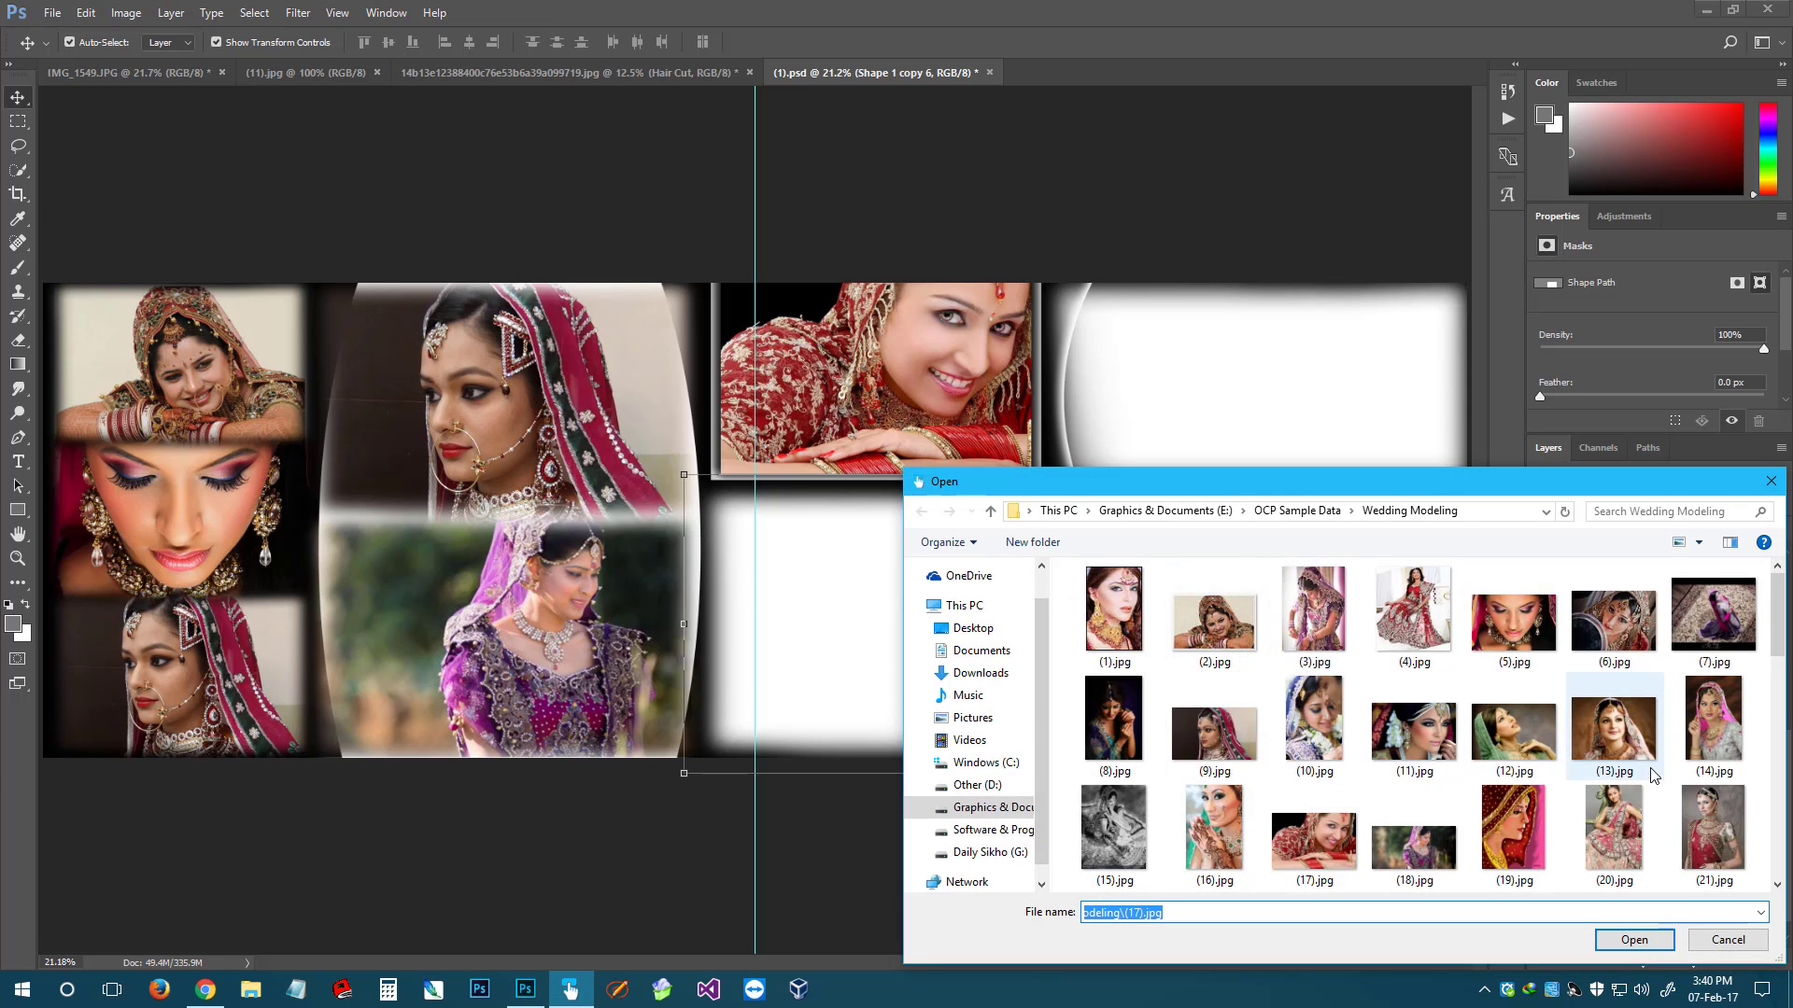
pyautogui.click(1616, 763)
pyautogui.doubleClick(1617, 764)
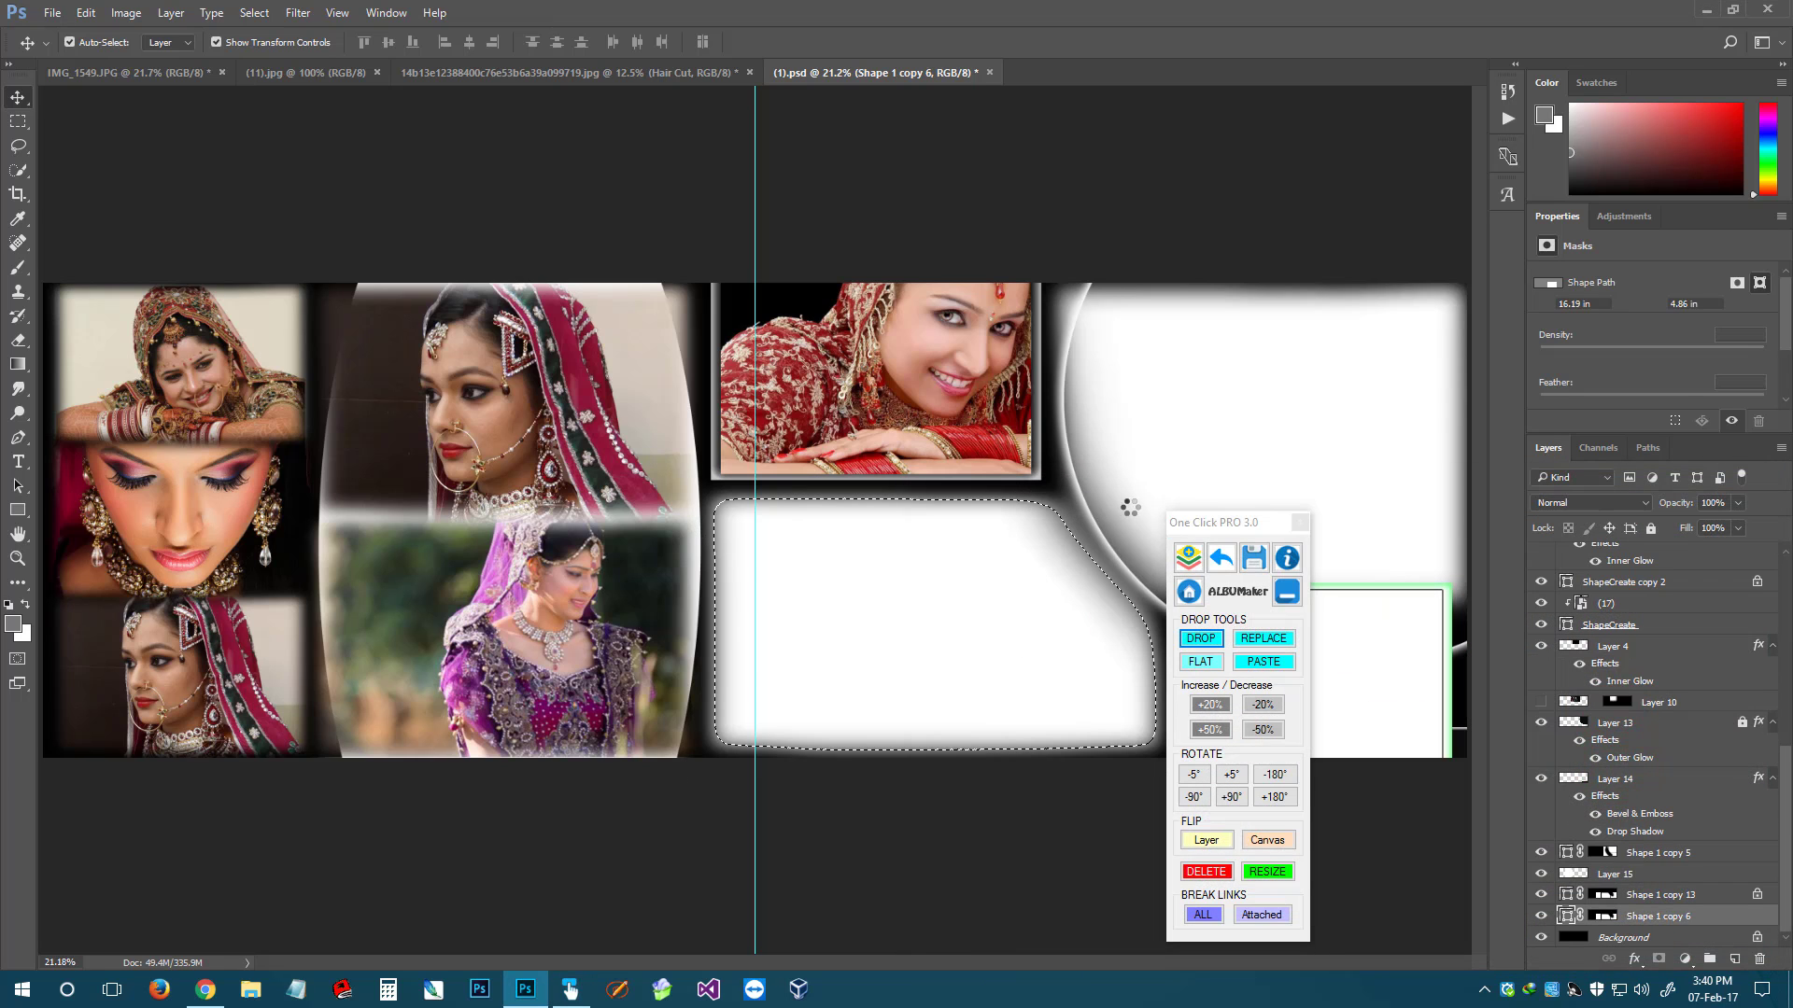
pyautogui.moveTo(1250, 379); pyautogui.dragTo(1159, 435)
pyautogui.press('Return')
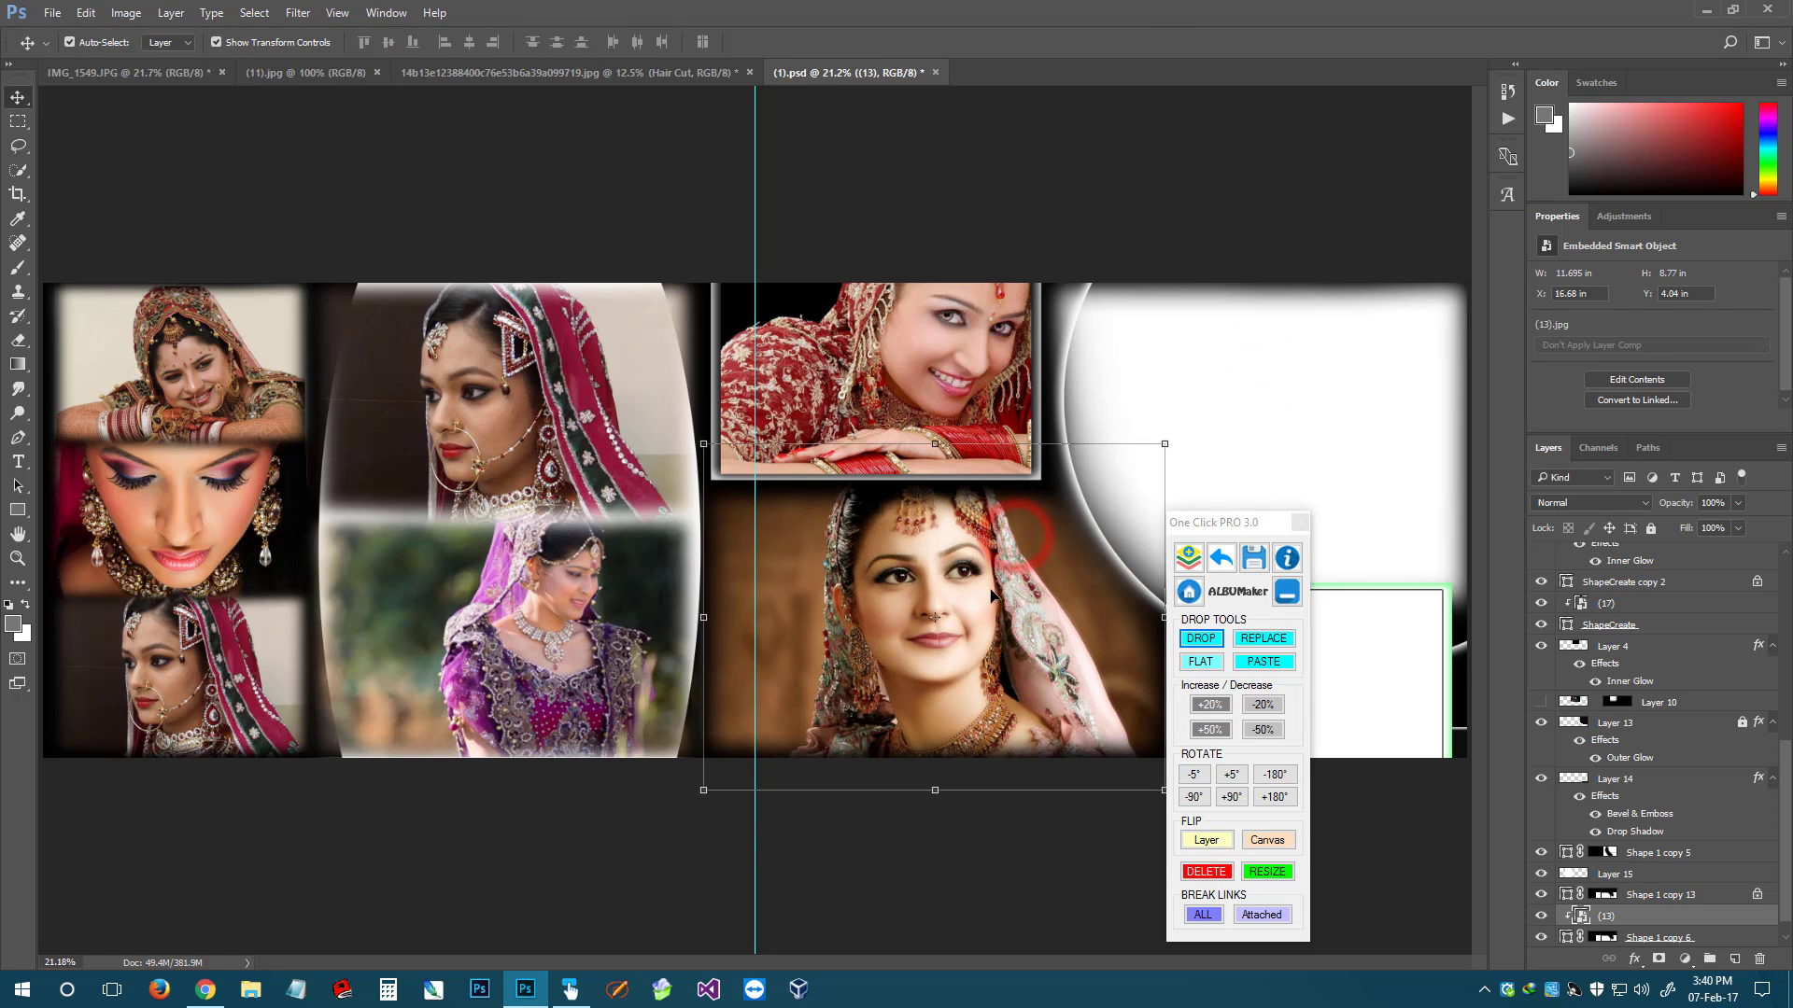
pyautogui.moveTo(991, 591)
pyautogui.mouseDown()
pyautogui.moveTo(973, 598)
pyautogui.moveTo(994, 600)
pyautogui.mouseUp()
# Drop (33).jpg into the large curved frame and enlarge it to about 13.4 by 8.9 in
pyautogui.click(1236, 383)
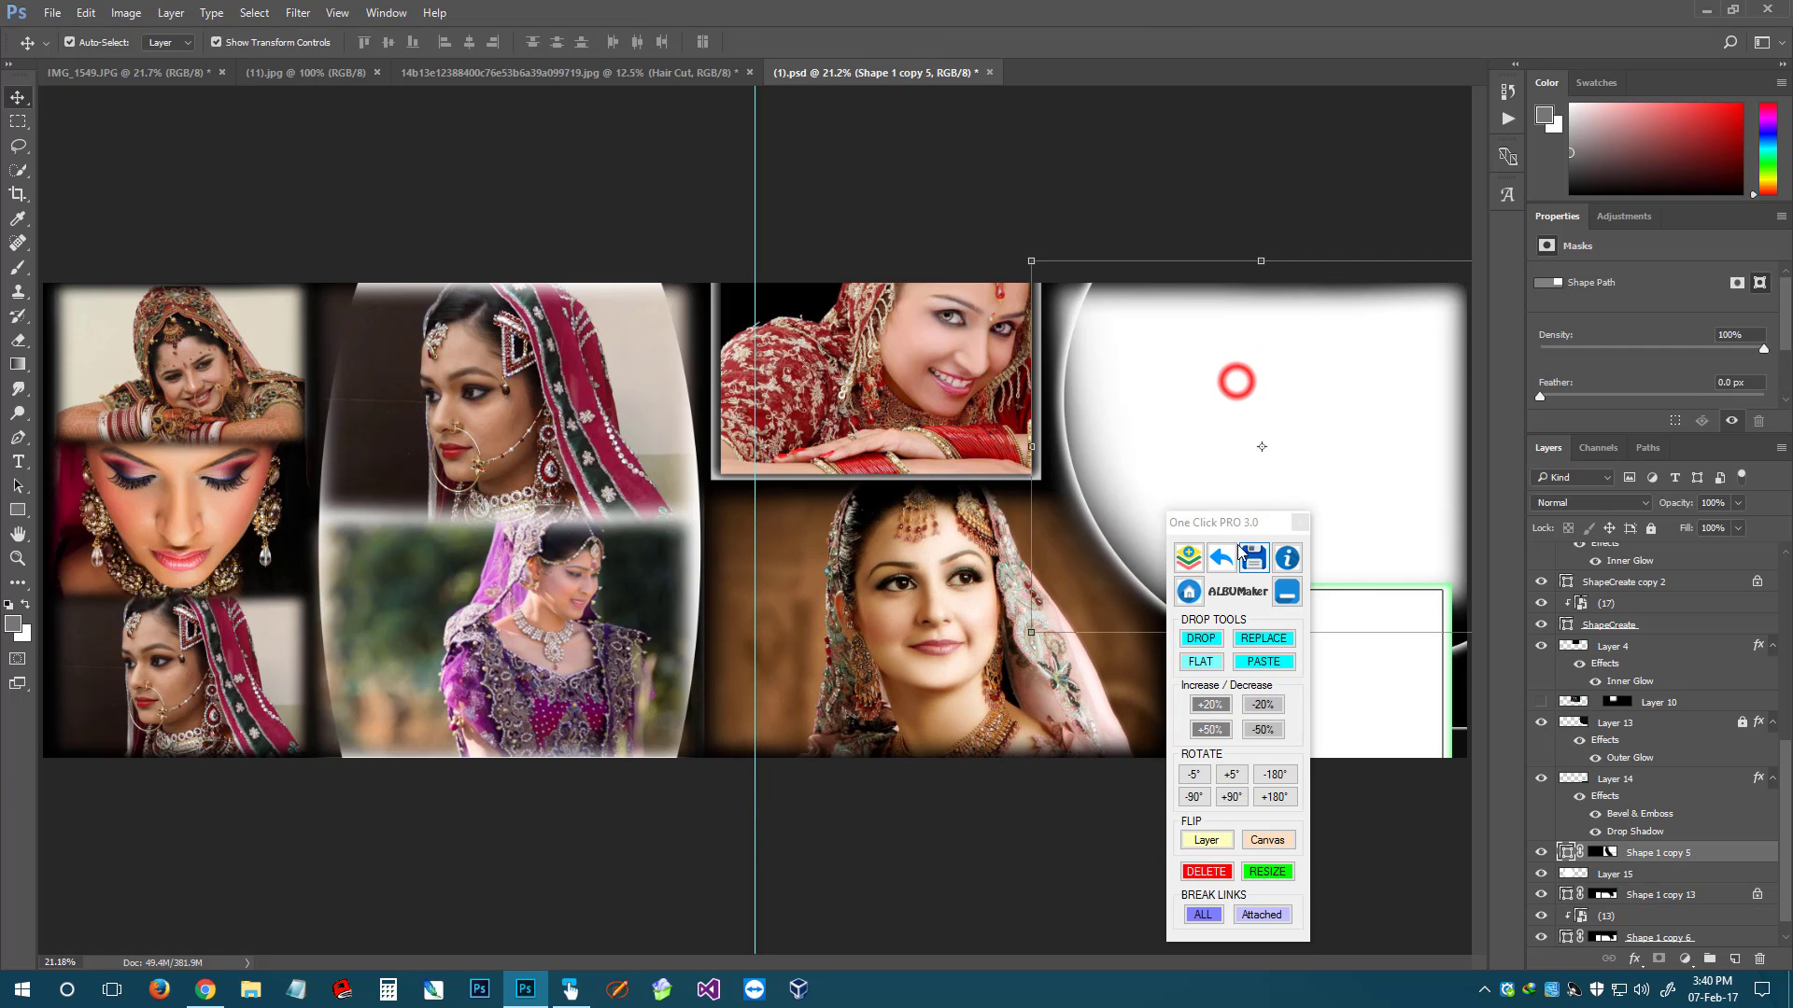
pyautogui.click(1228, 523)
pyautogui.moveTo(1229, 523); pyautogui.dragTo(528, 332)
pyautogui.click(504, 450)
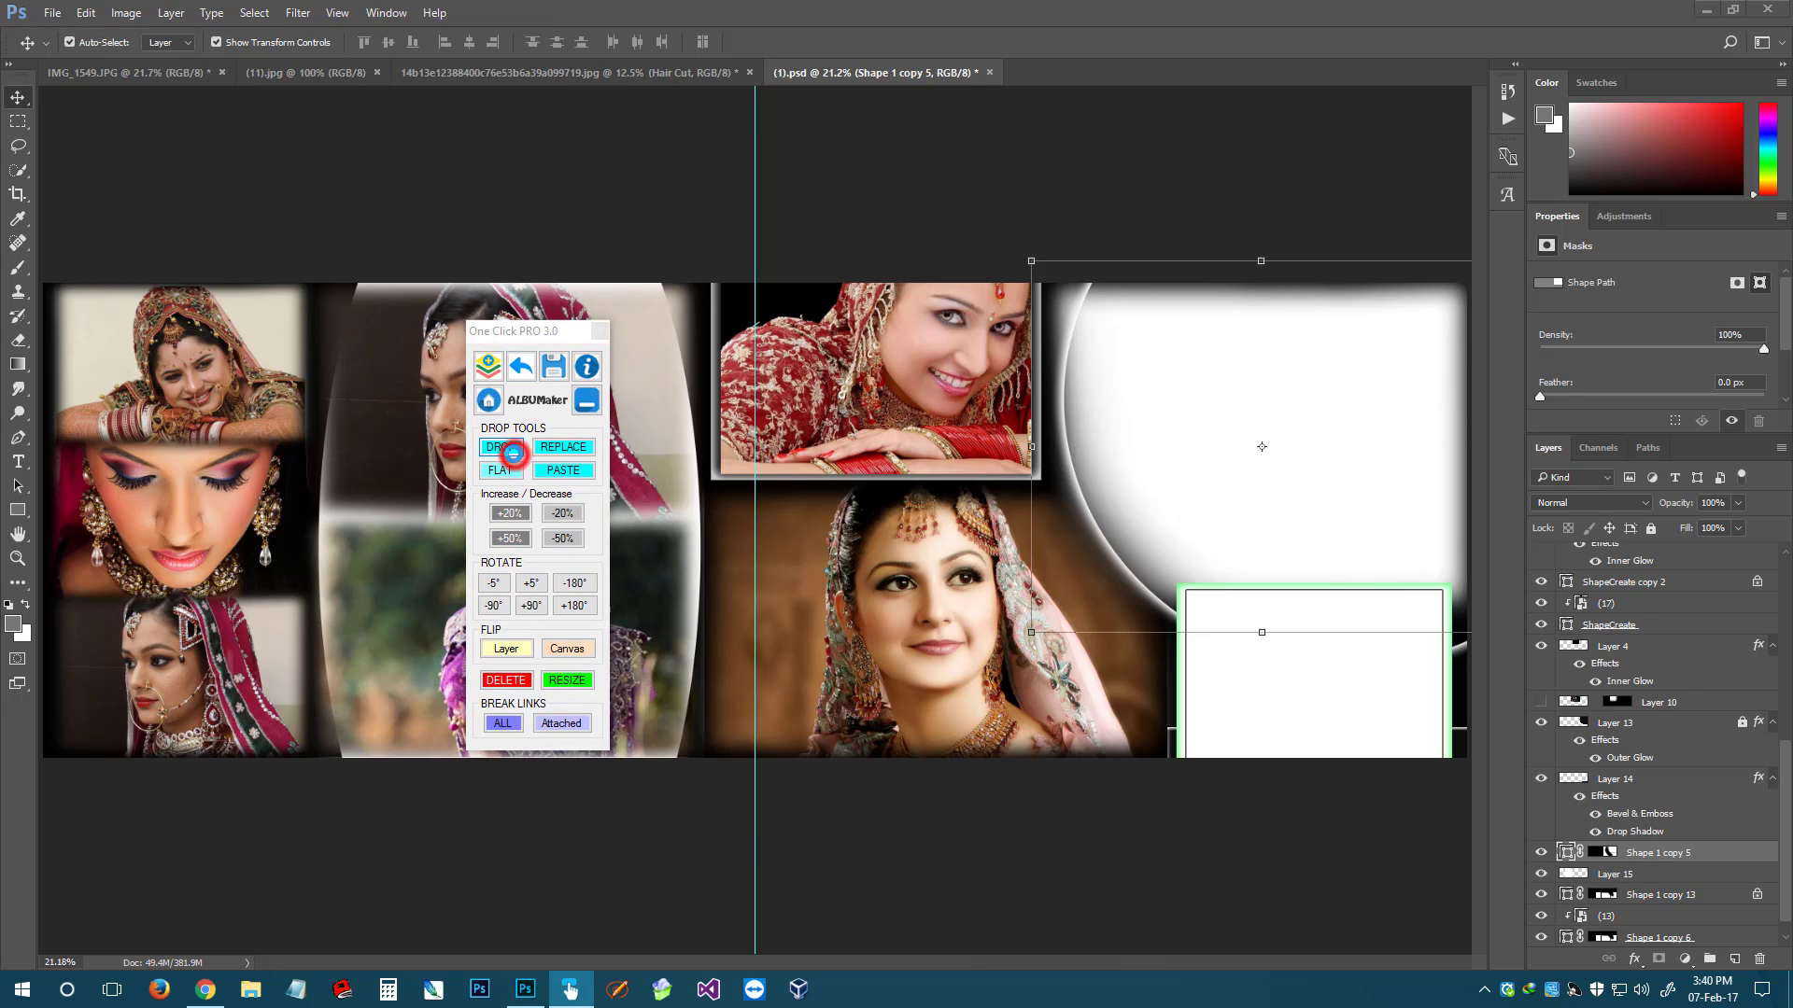
pyautogui.scroll(-3, 1027, 653)
pyautogui.doubleClick(1050, 723)
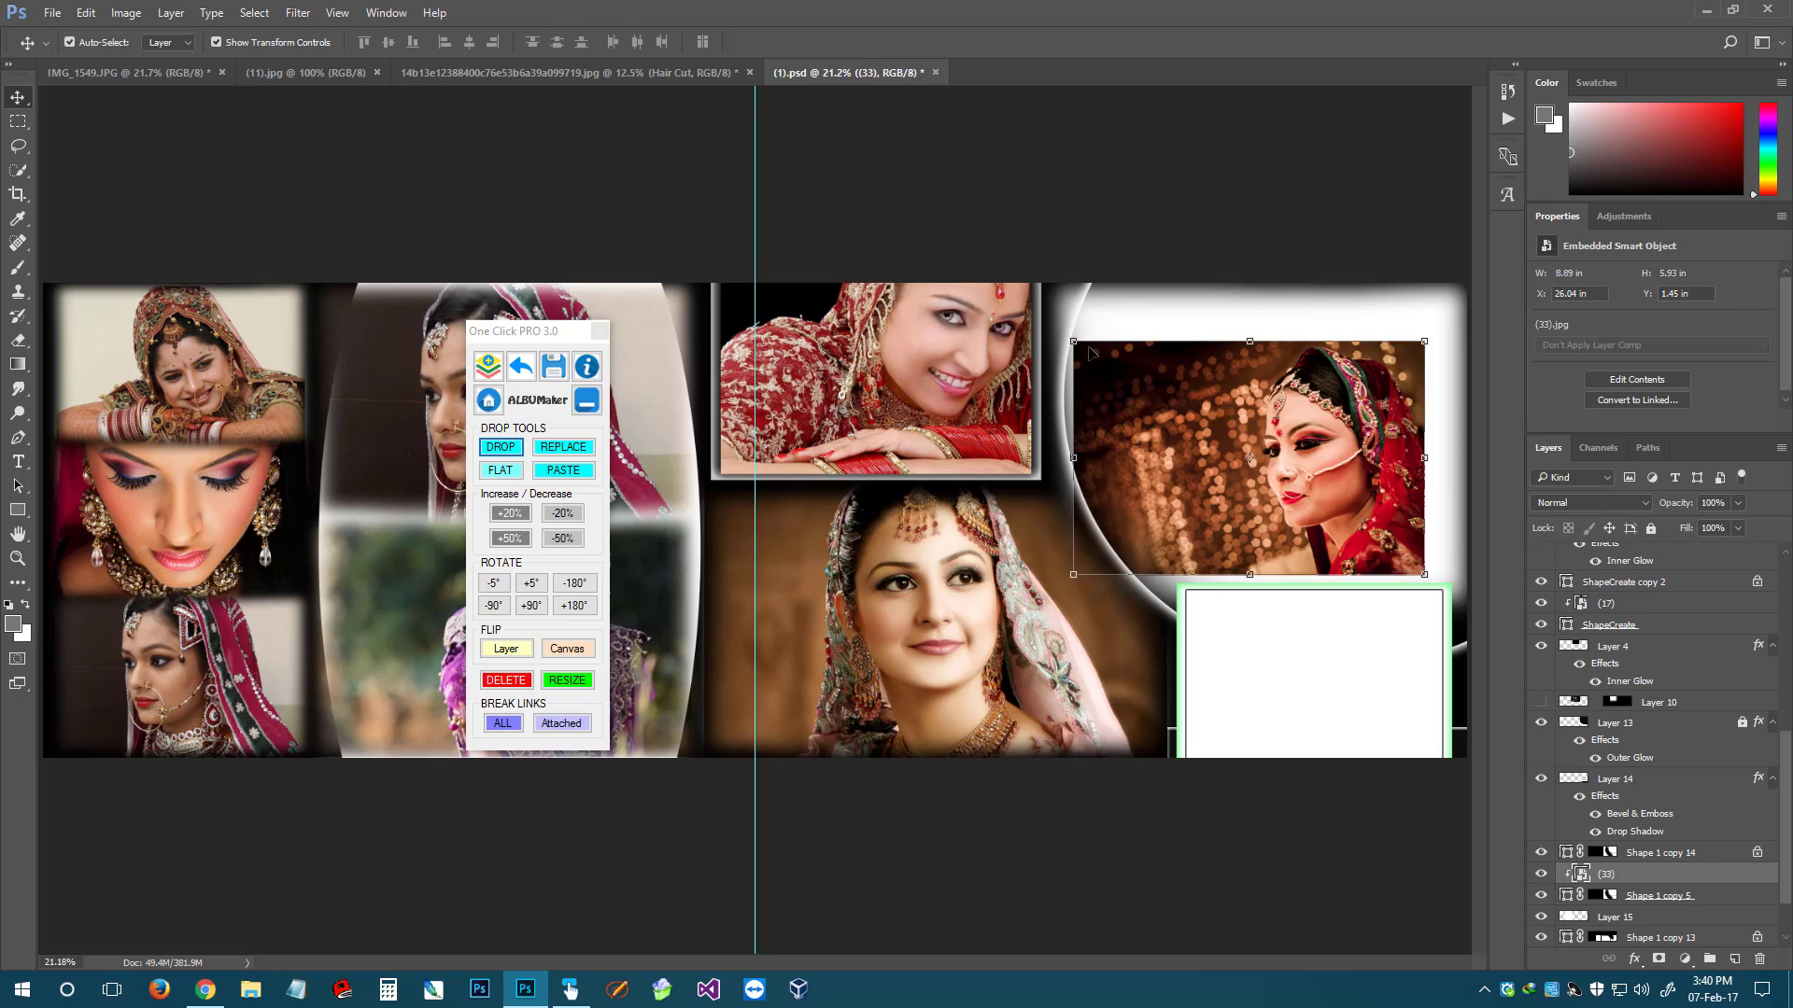
pyautogui.moveTo(1066, 336); pyautogui.dragTo(984, 280)
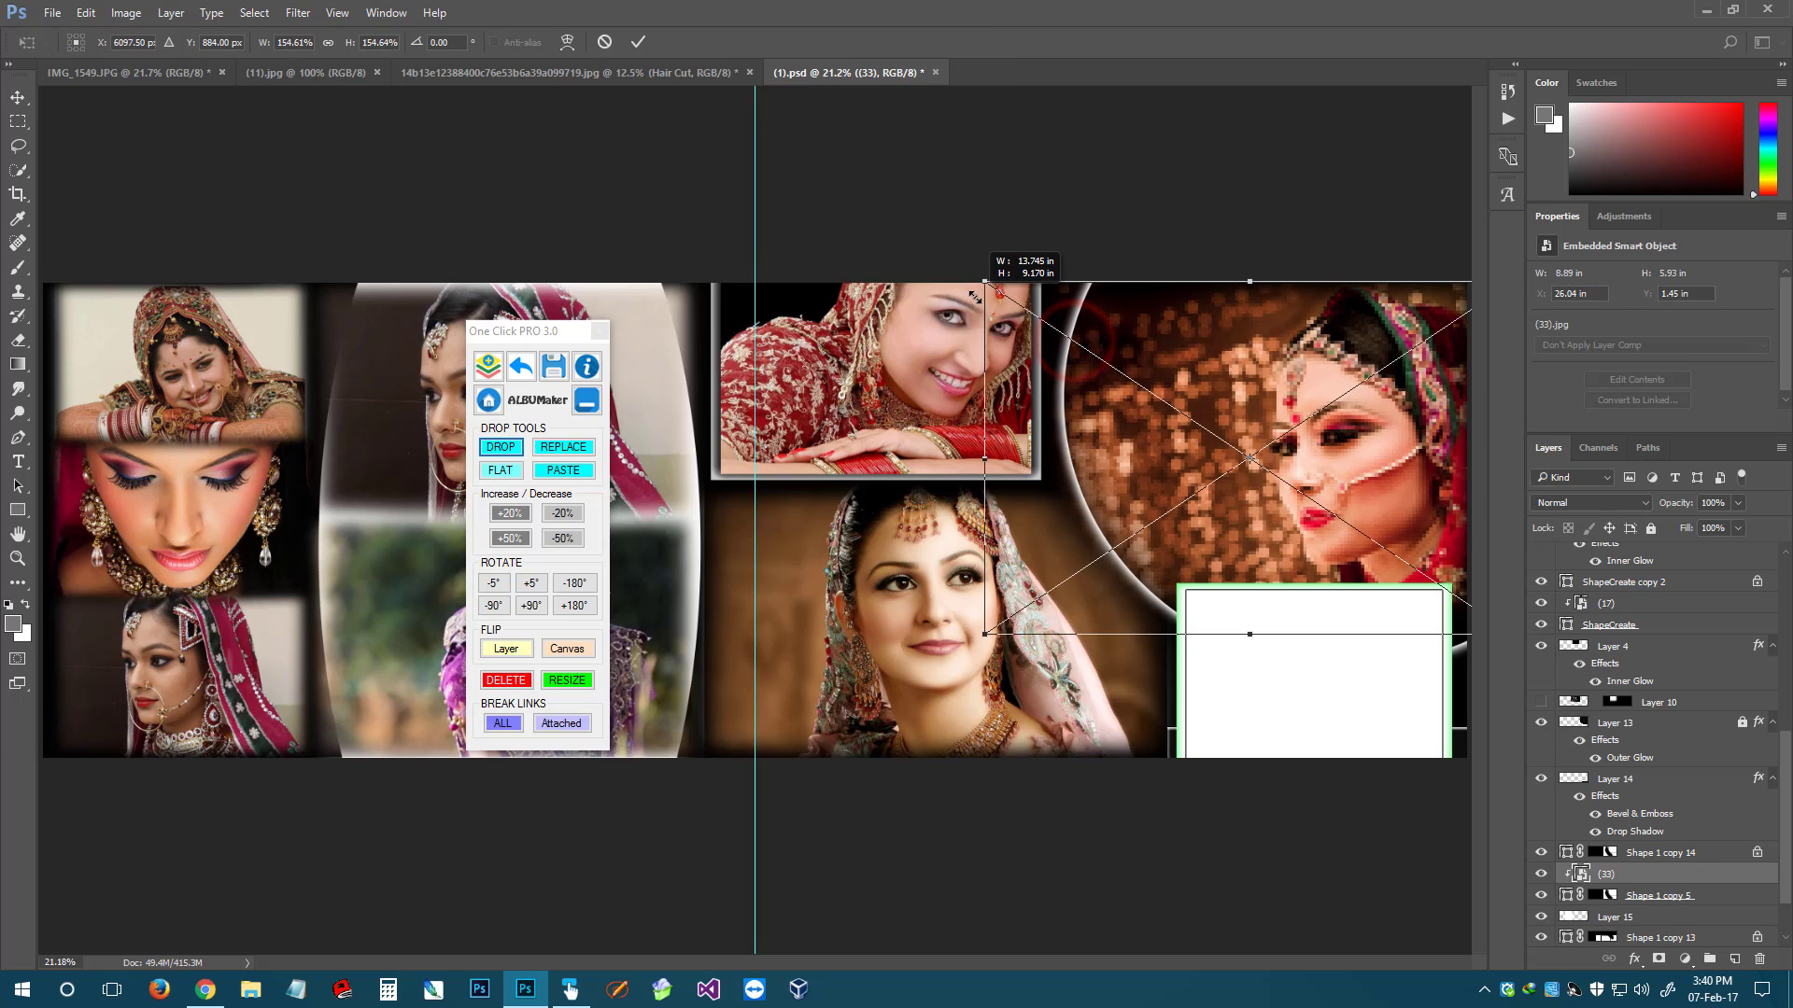
pyautogui.doubleClick(1291, 446)
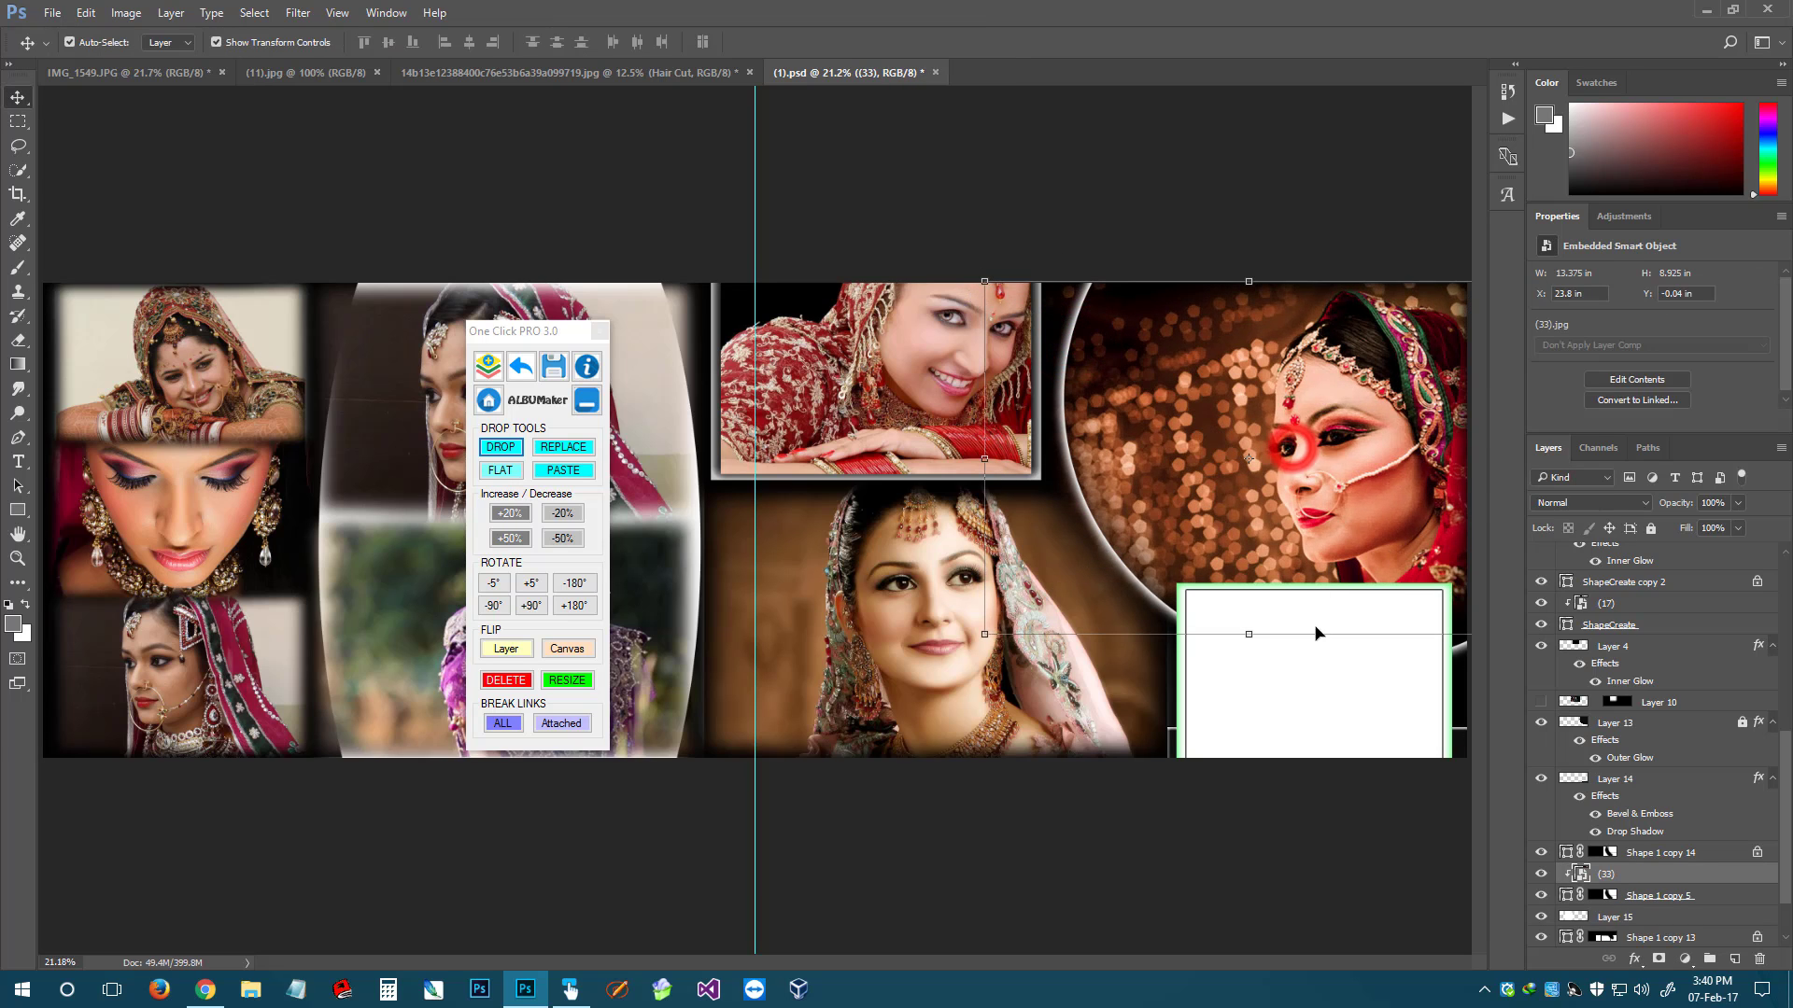
# Drop (35).jpg into the green-bordered frame and flip its layer with ALBUMaker
pyautogui.click(1317, 721)
pyautogui.click(500, 446)
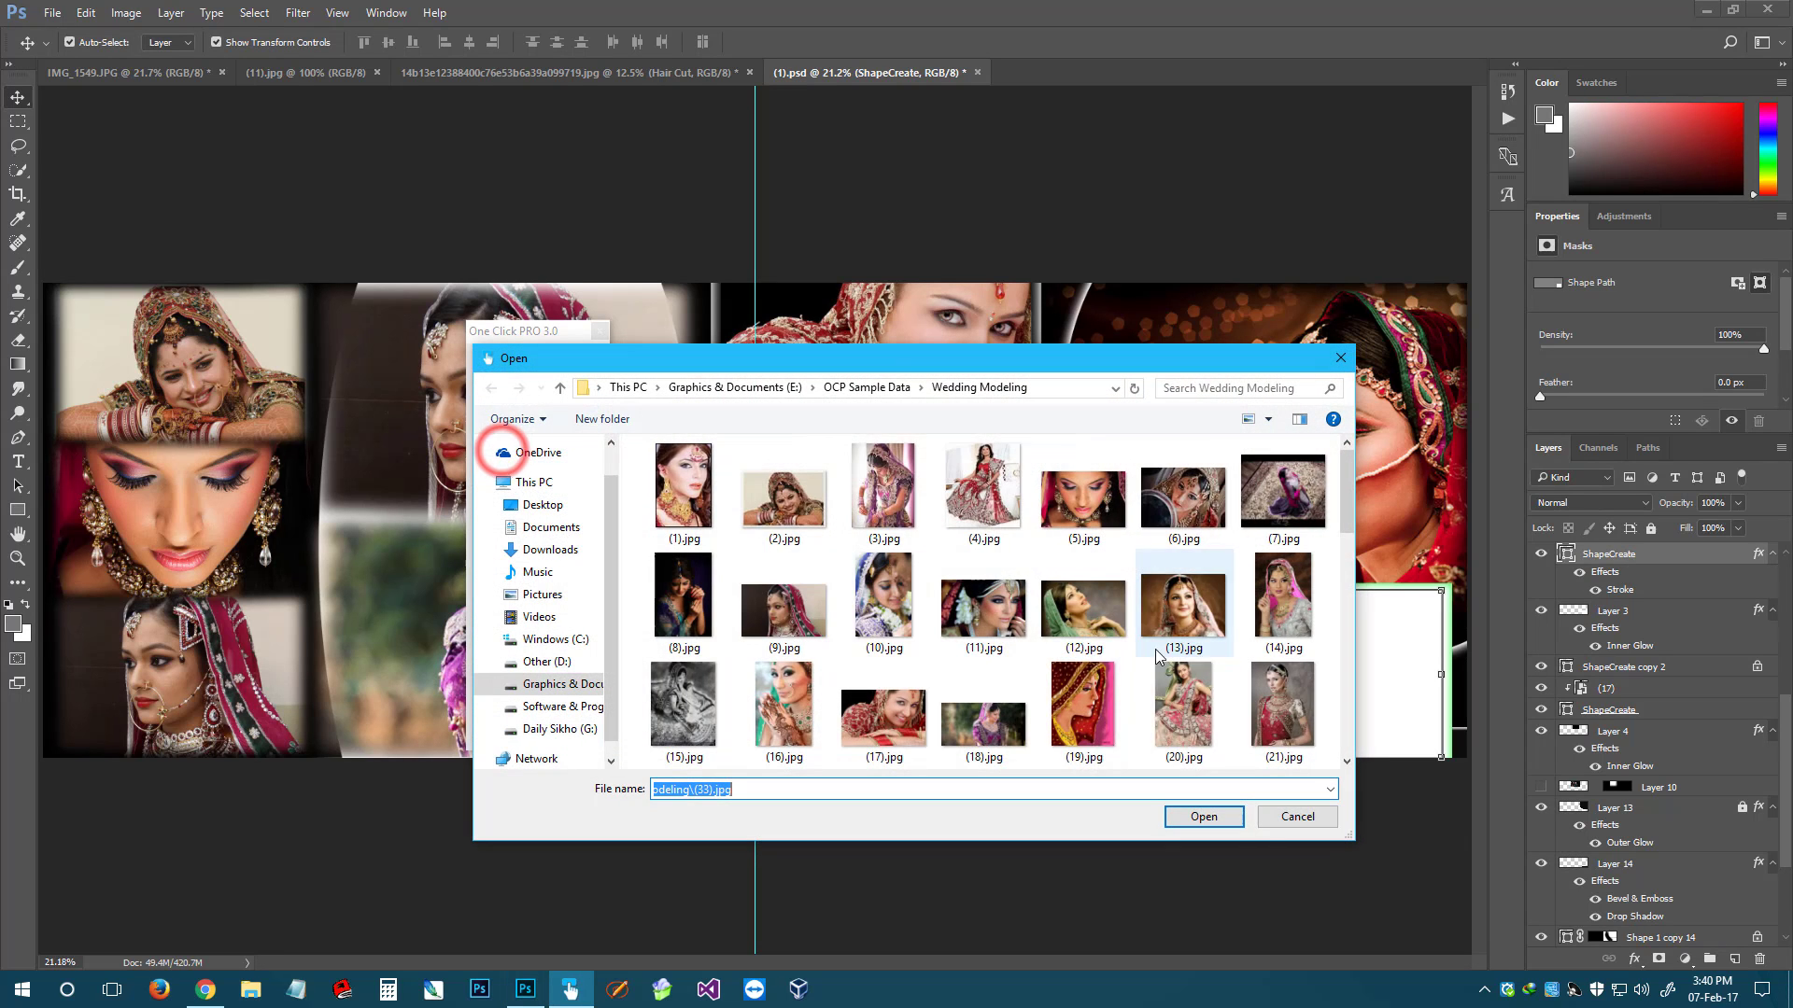
pyautogui.scroll(-2, 1167, 719)
pyautogui.doubleClick(1285, 611)
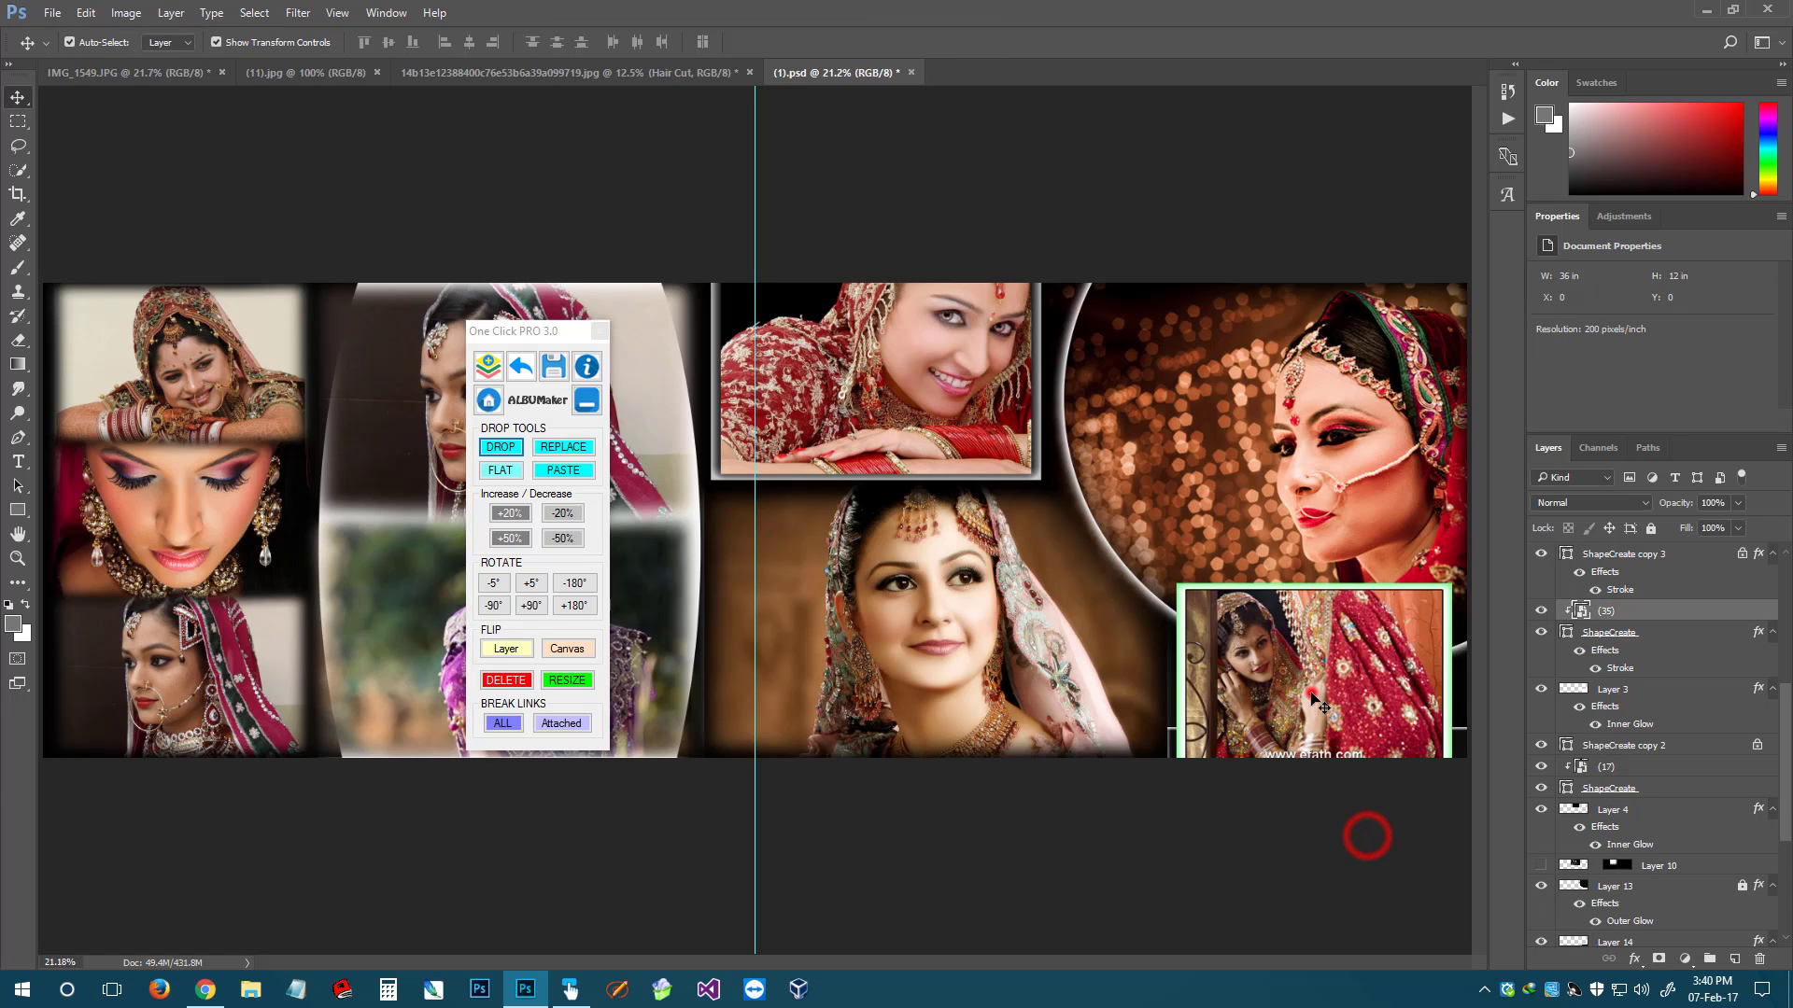
pyautogui.click(505, 648)
pyautogui.click(1133, 815)
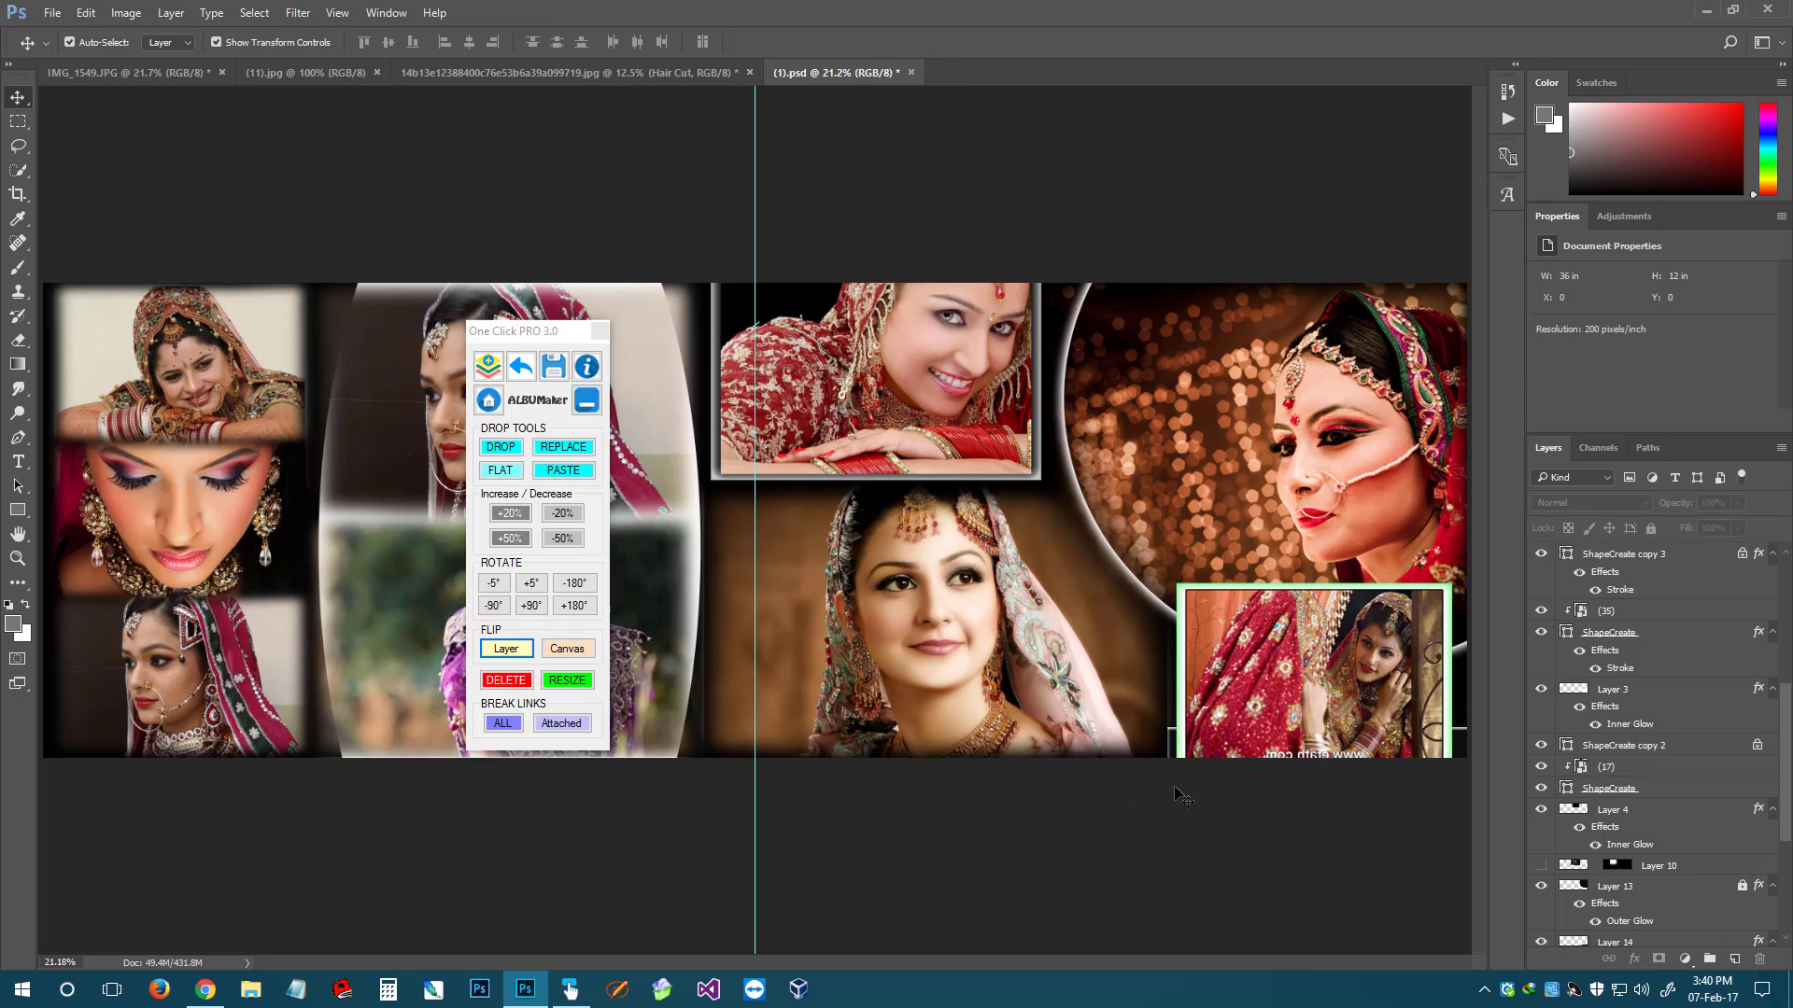
# Review the filled album spread and the open bride photo with the background change layers
pyautogui.moveTo(511, 333); pyautogui.dragTo(1106, 259)
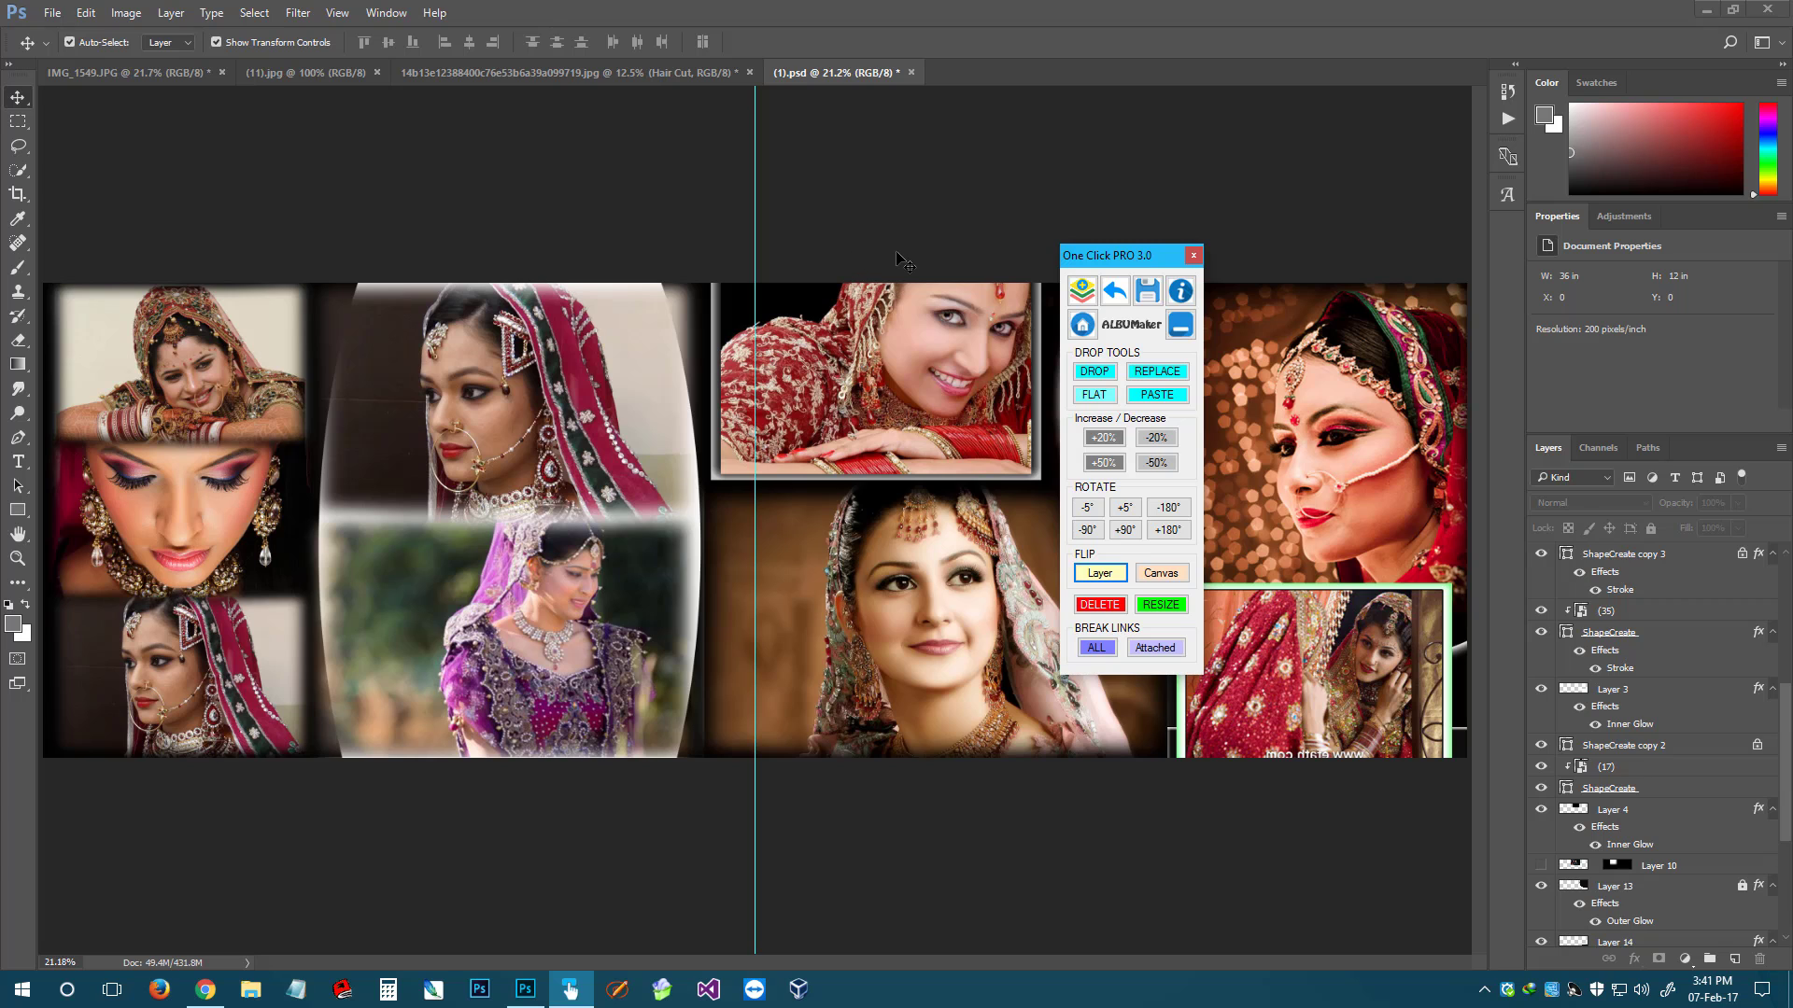
pyautogui.click(540, 71)
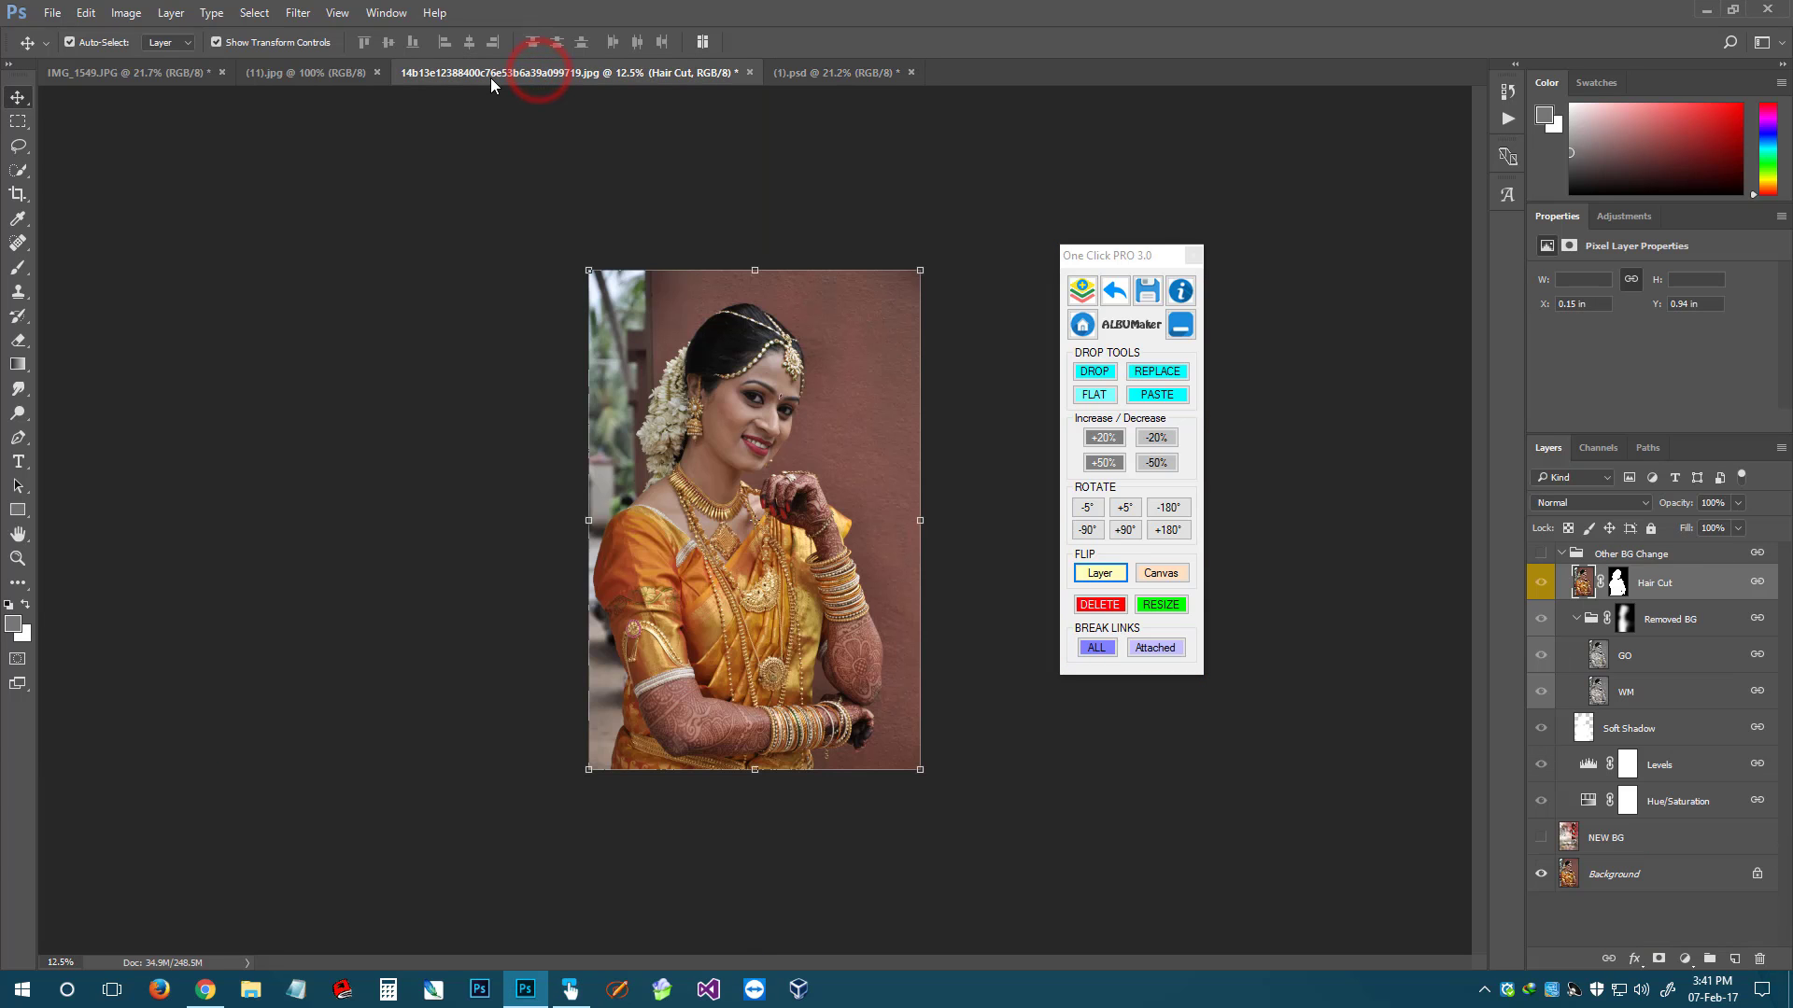
pyautogui.click(773, 75)
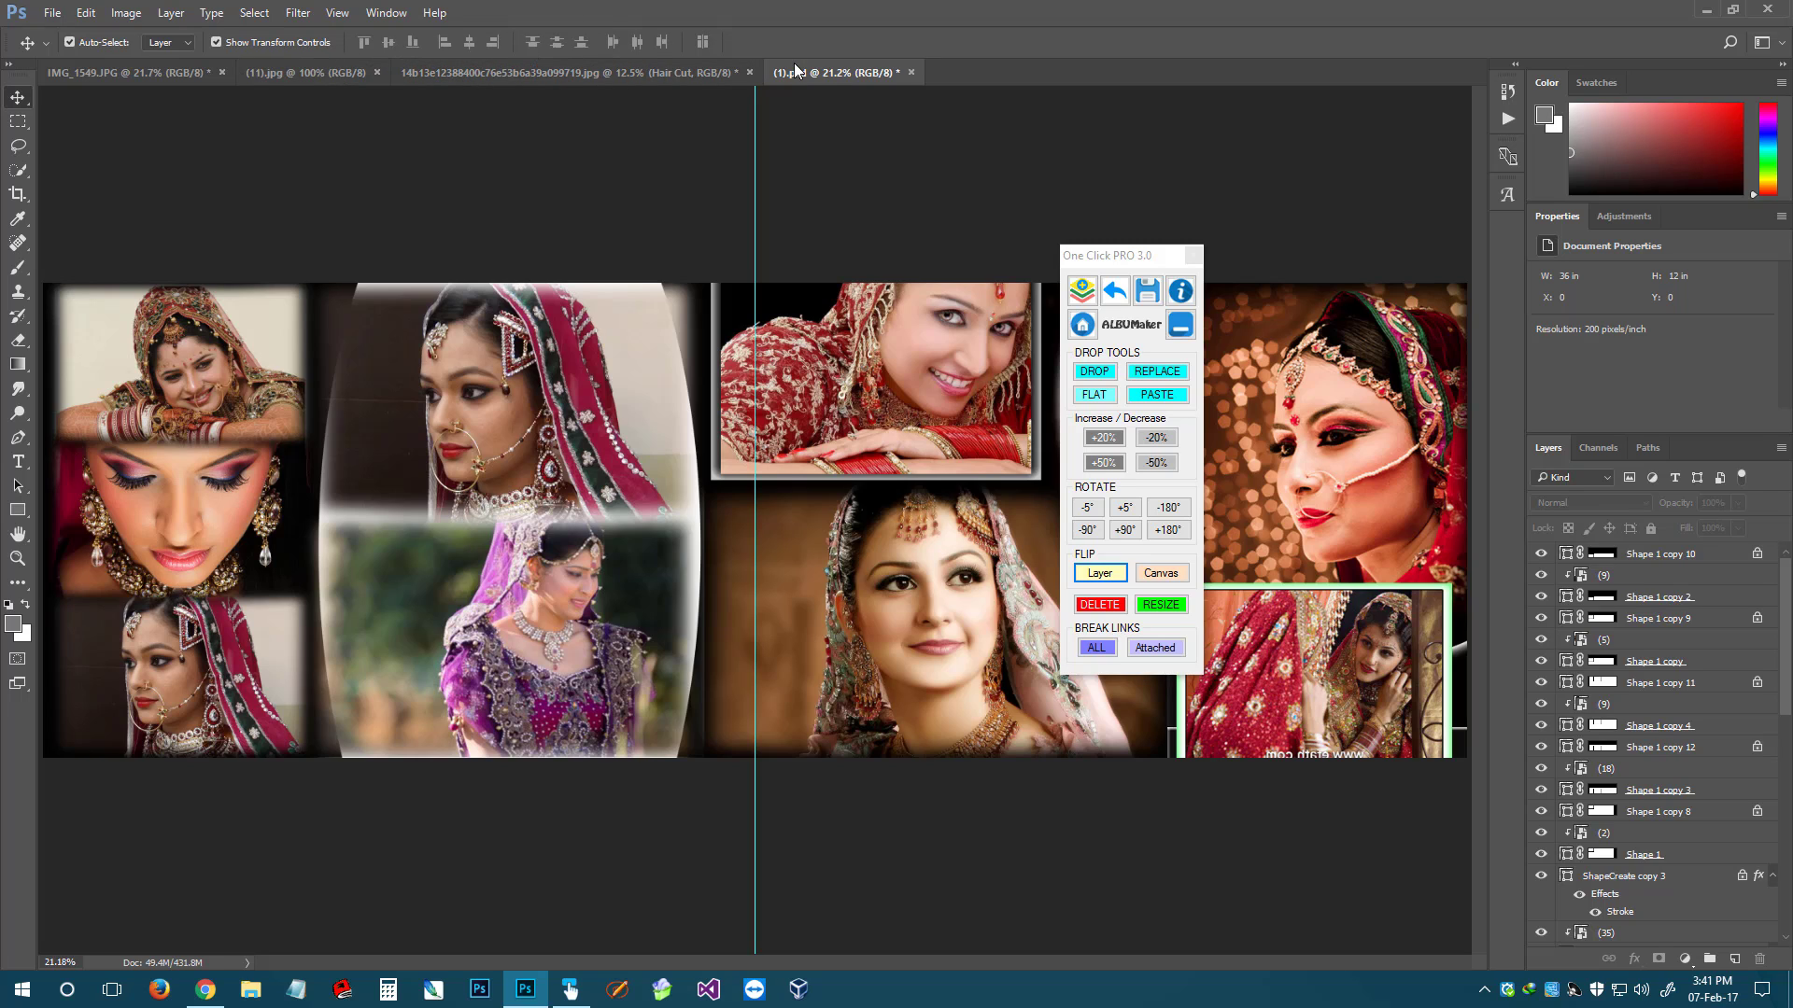
# Minimize Photoshop to show the desktop and return One Click PRO 3.0 to its Welcome screen
pyautogui.click(1703, 12)
pyautogui.moveTo(1104, 247); pyautogui.dragTo(1480, 366)
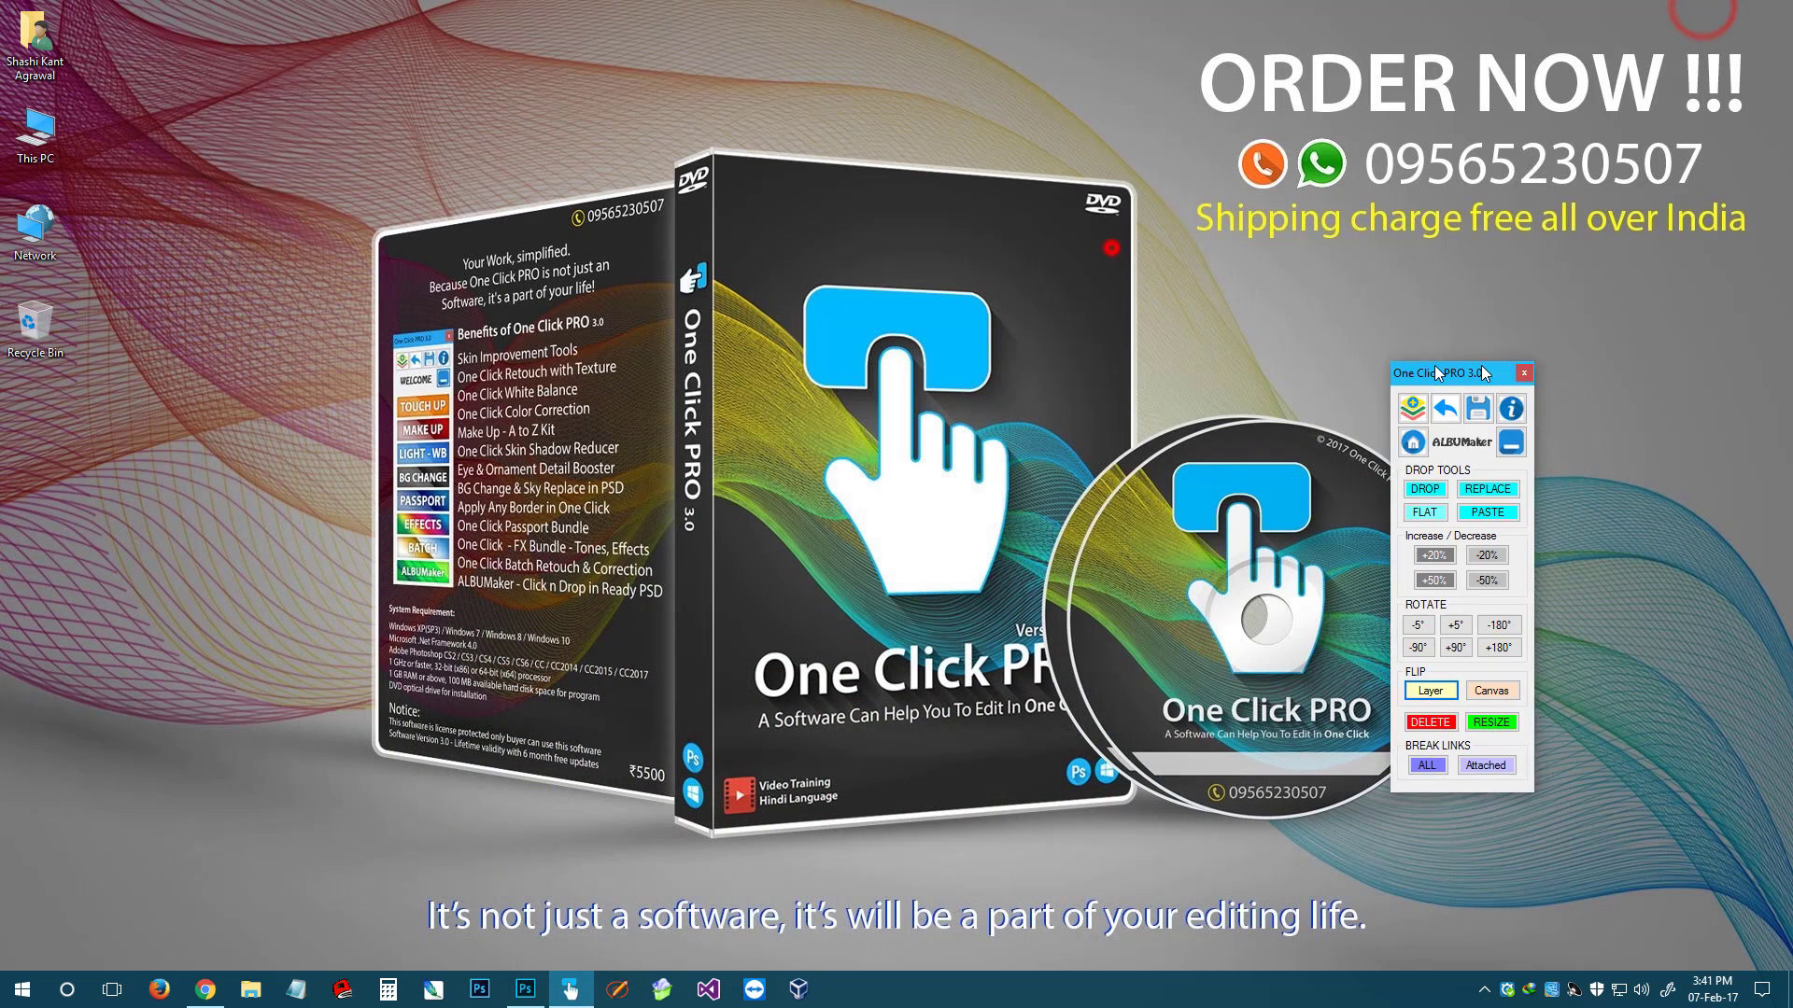
pyautogui.click(1469, 446)
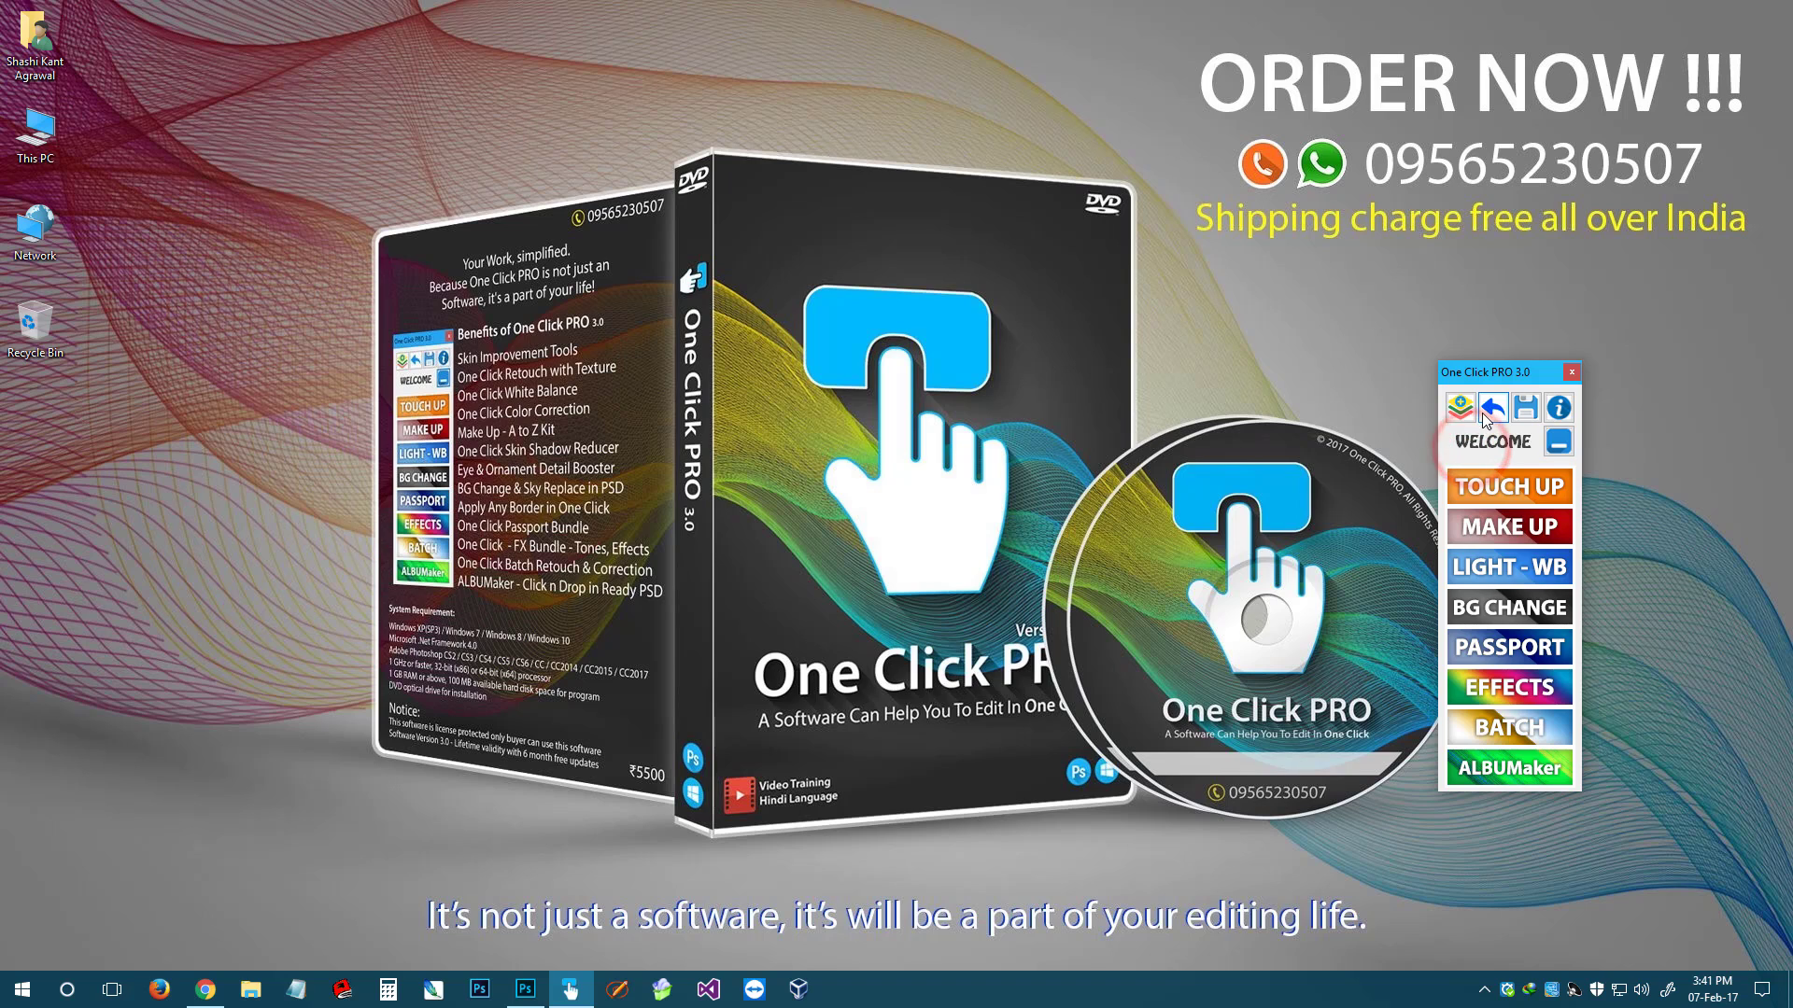
pyautogui.moveTo(1503, 373); pyautogui.dragTo(1571, 369)
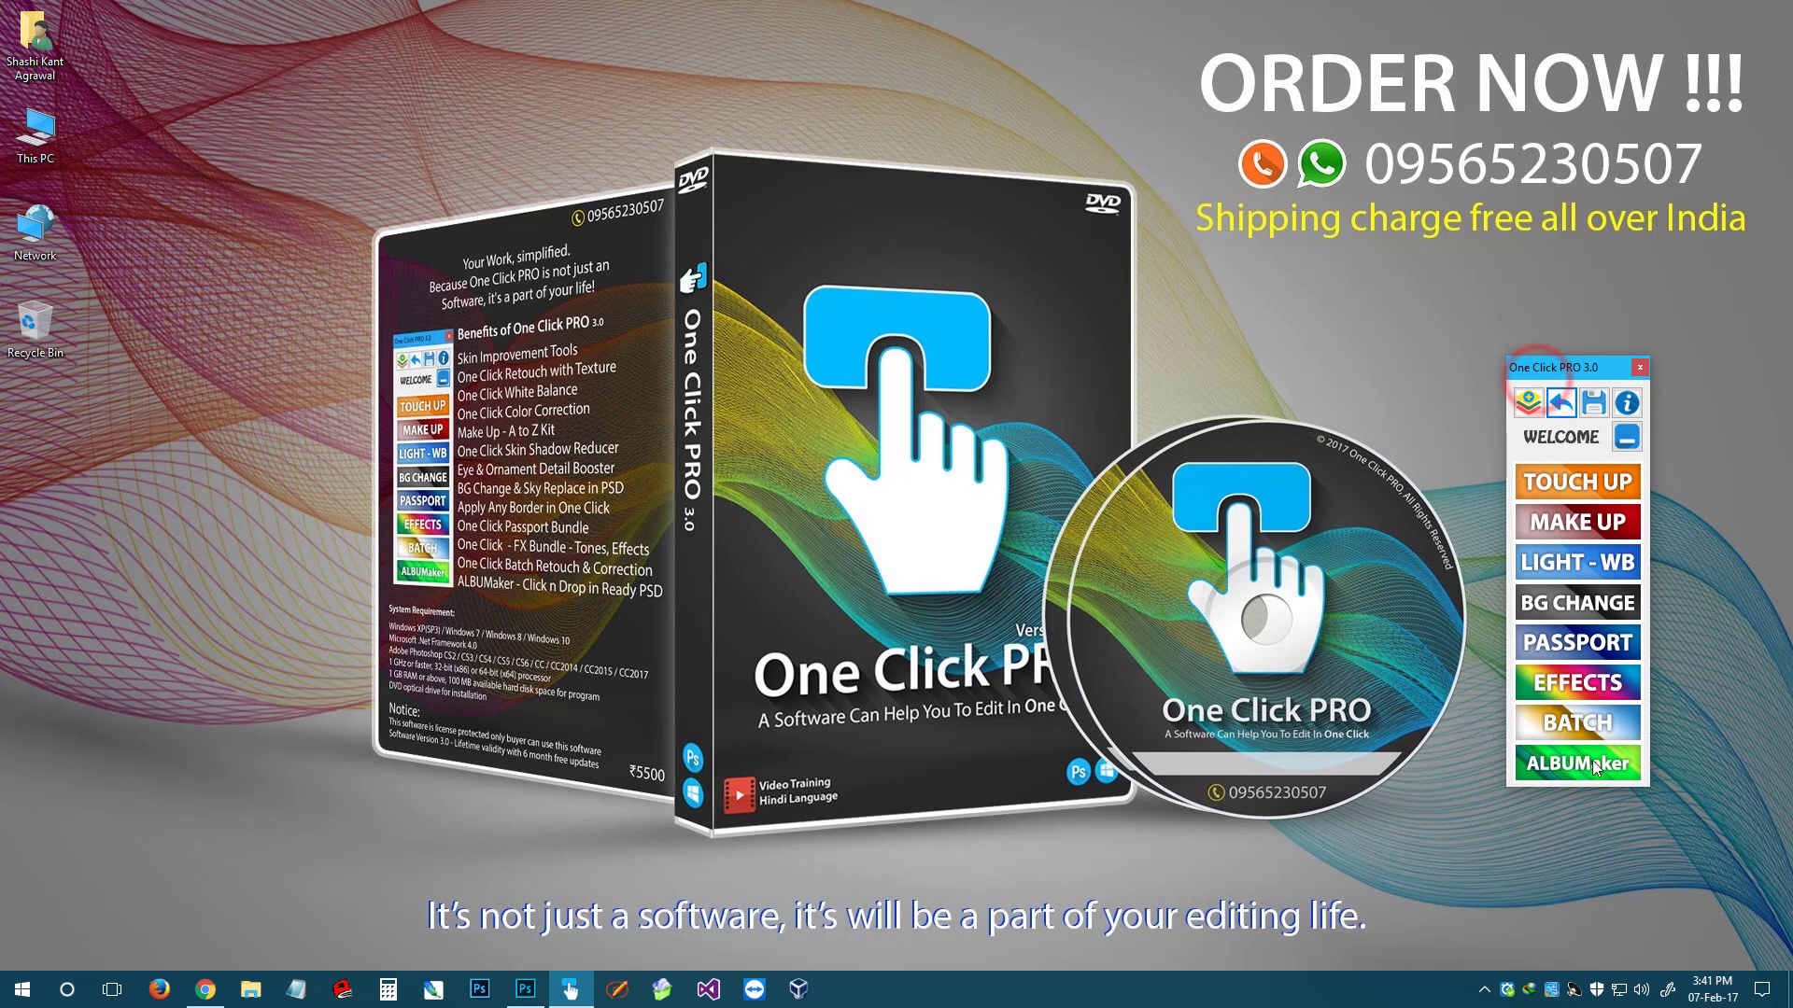